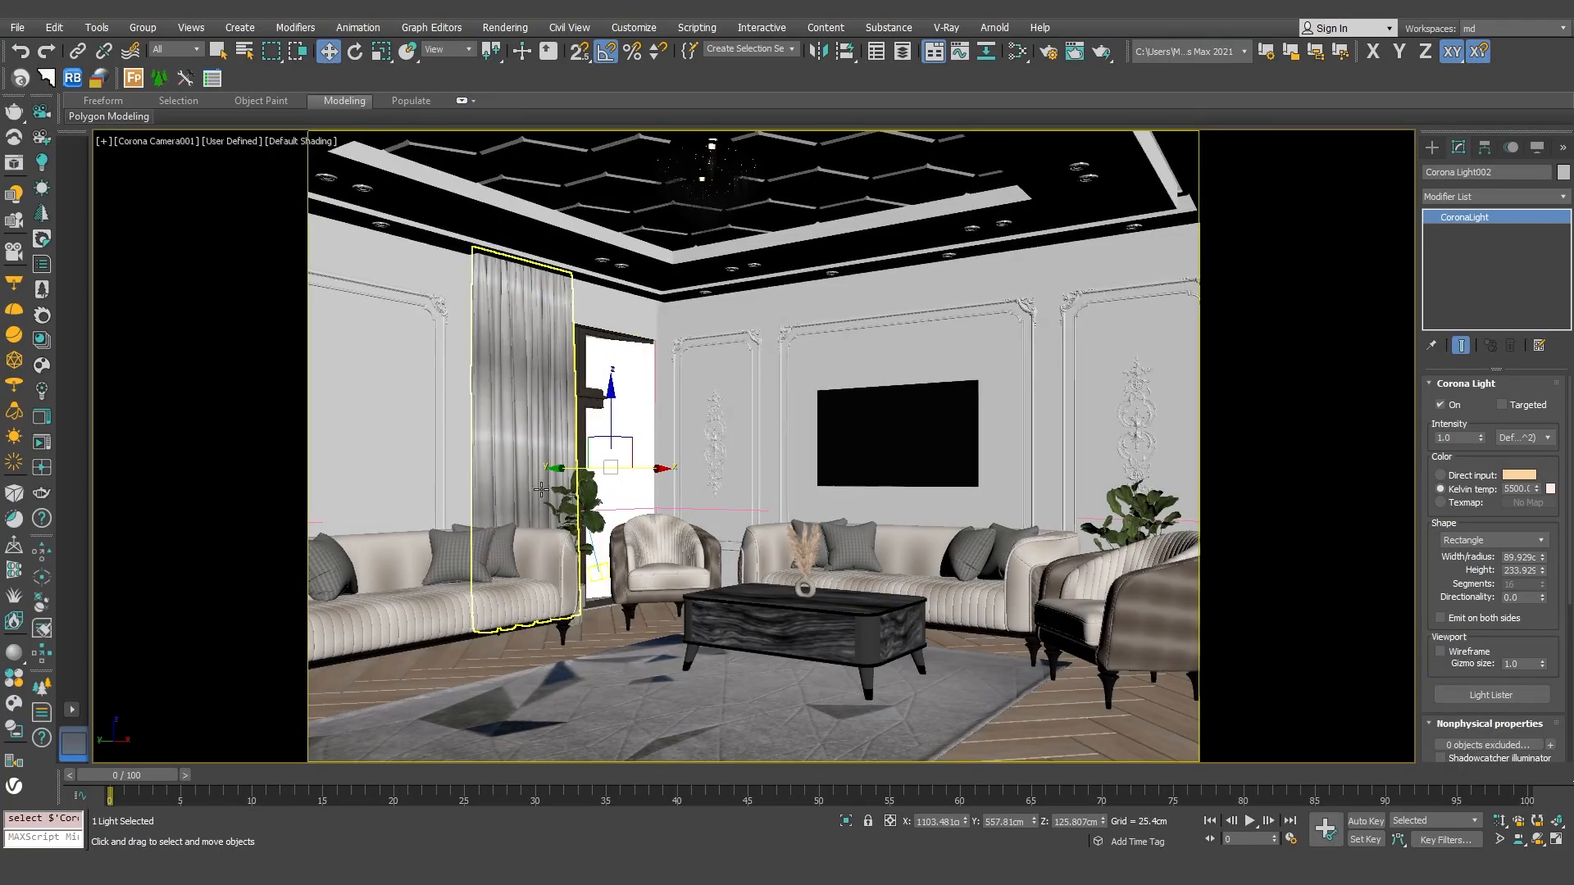
Step: Select the ceiling chandelier and examine it up close in the perspective view
left_click(719, 188)
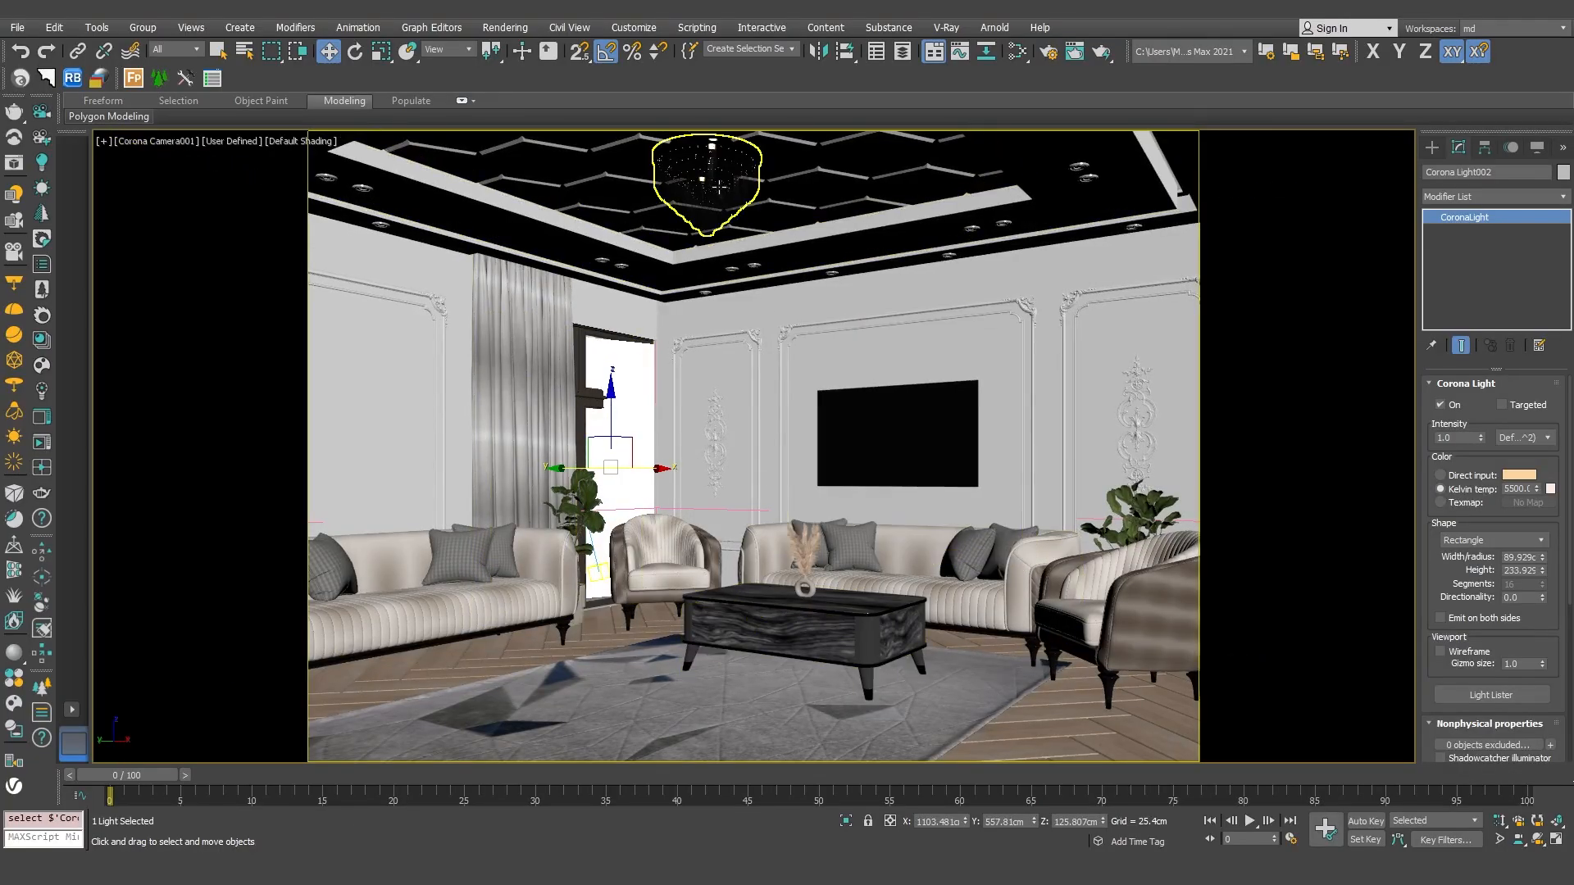
key("p")
key("z")
key("z")
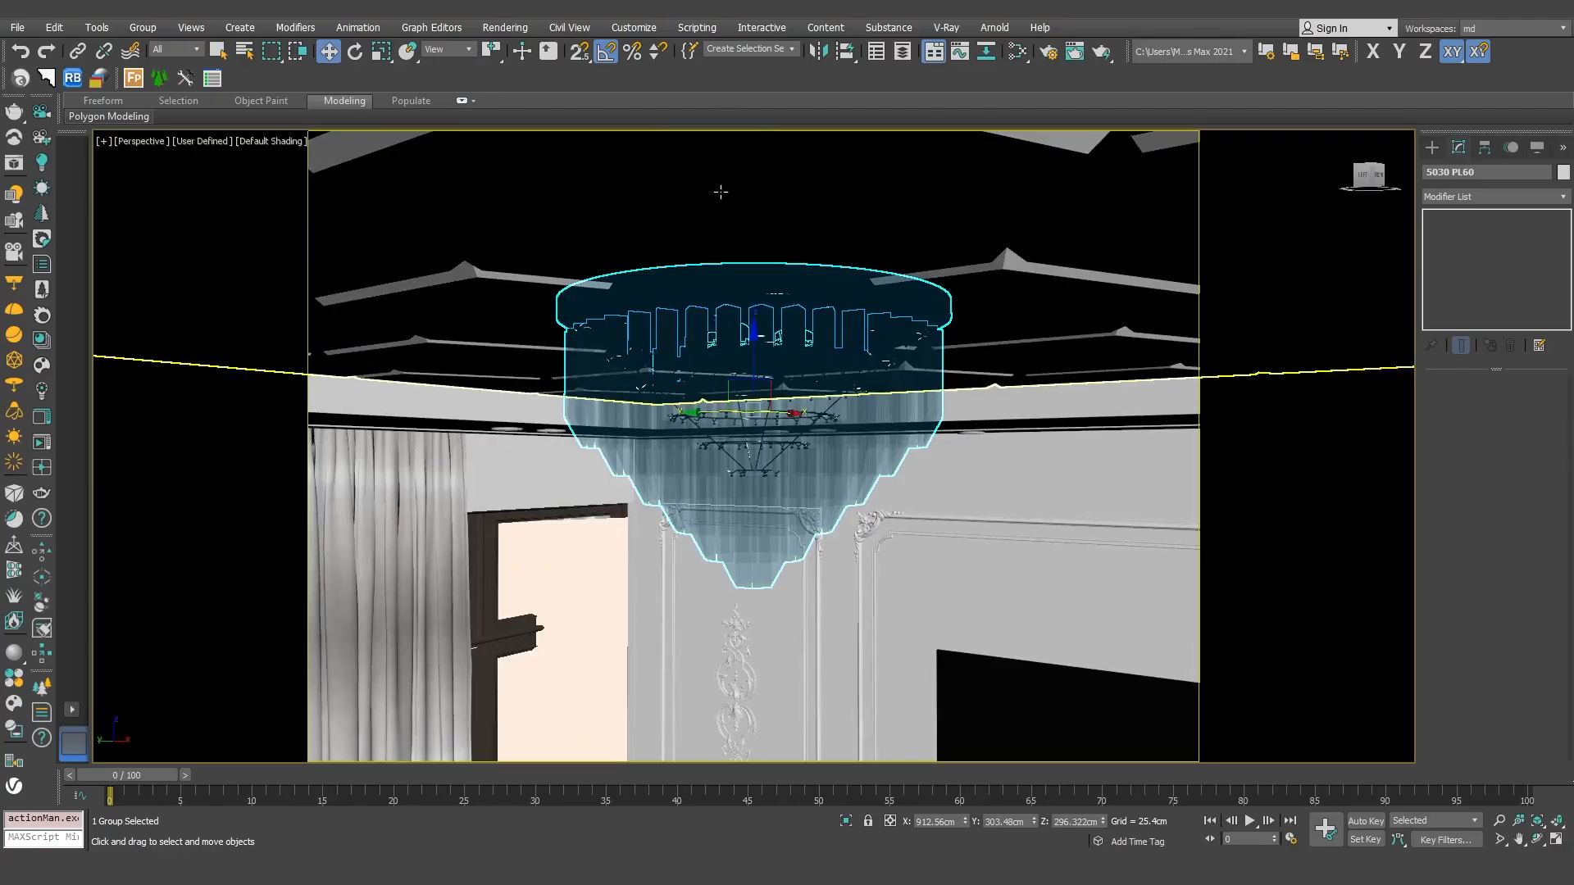
middle_click_drag(724, 383, 710, 238)
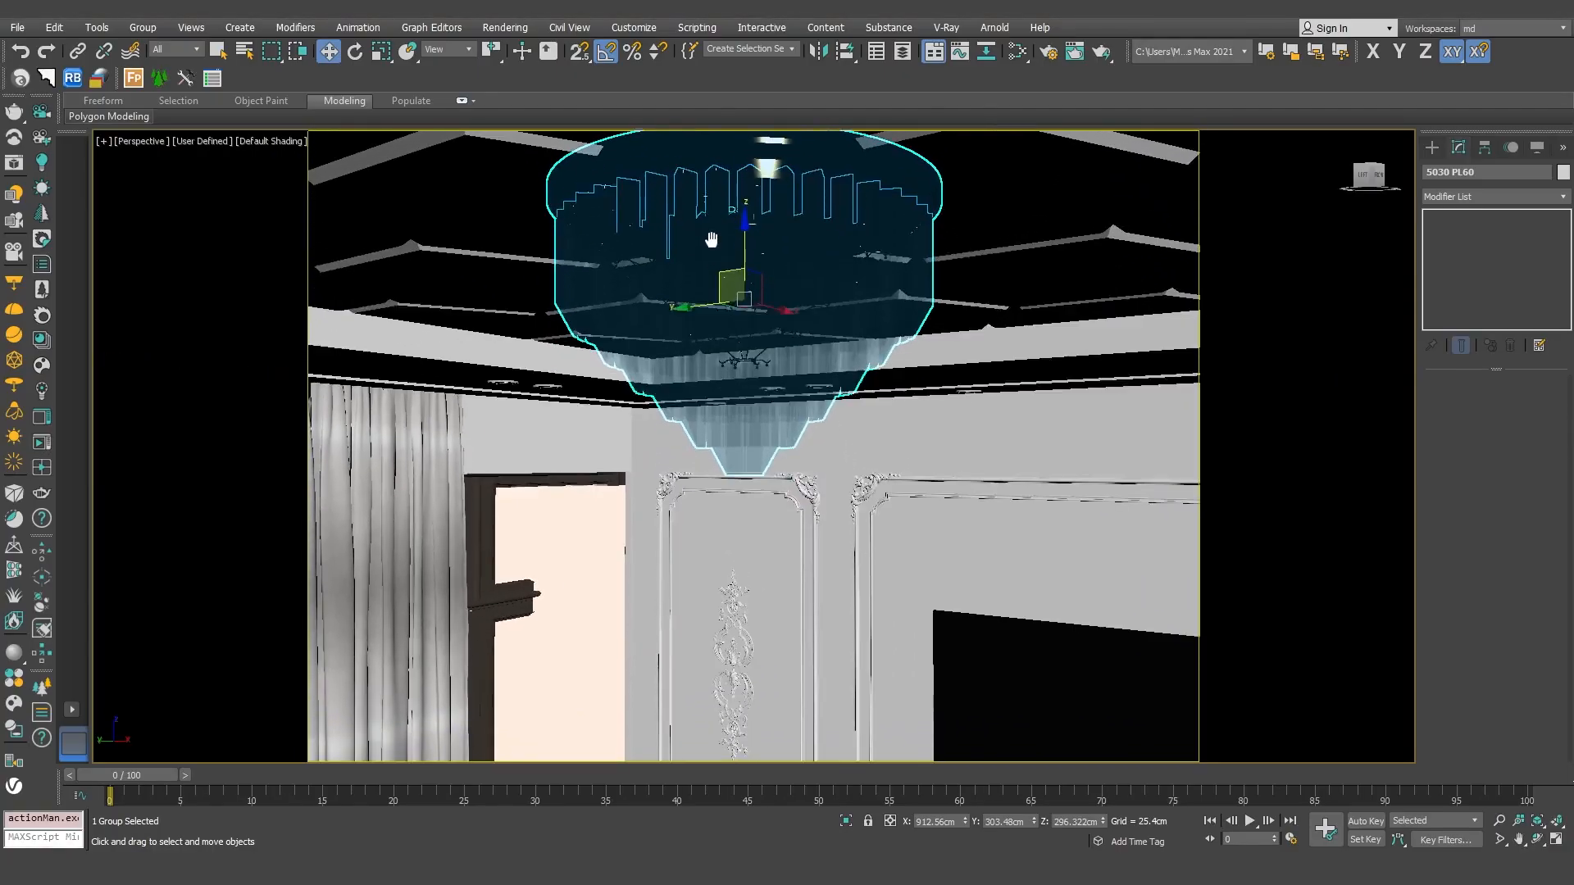
middle_click_drag(712, 423, 533, 454, "alt")
Step: Select the larger rectangular Corona light on the wall opening and review its intensity, colour, size and visibility settings
left_click(554, 621)
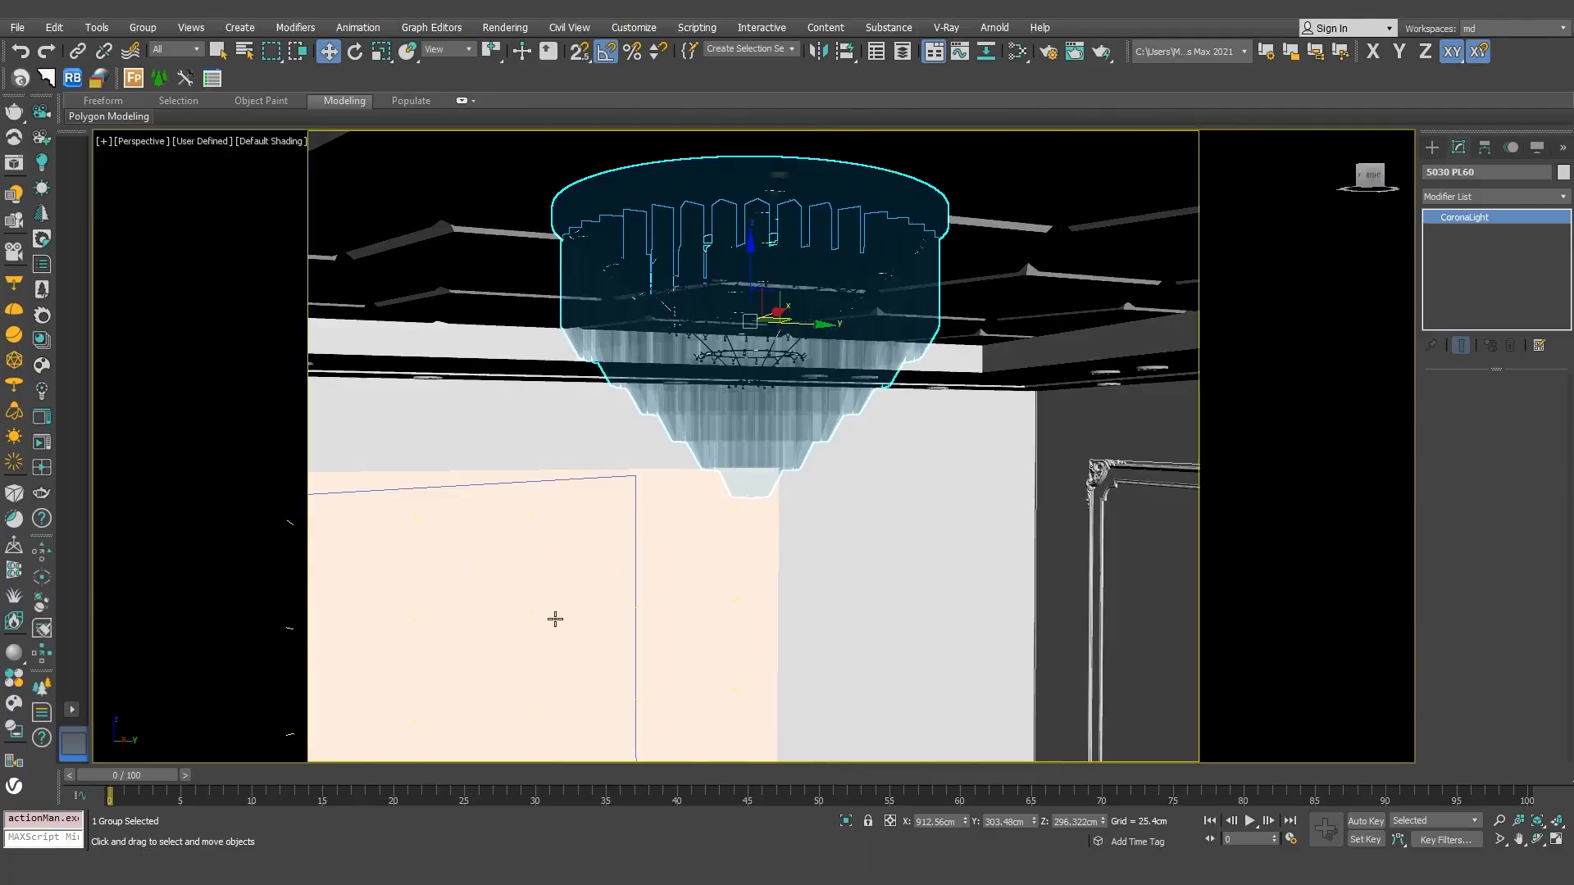
middle_click_drag(555, 618, 686, 426)
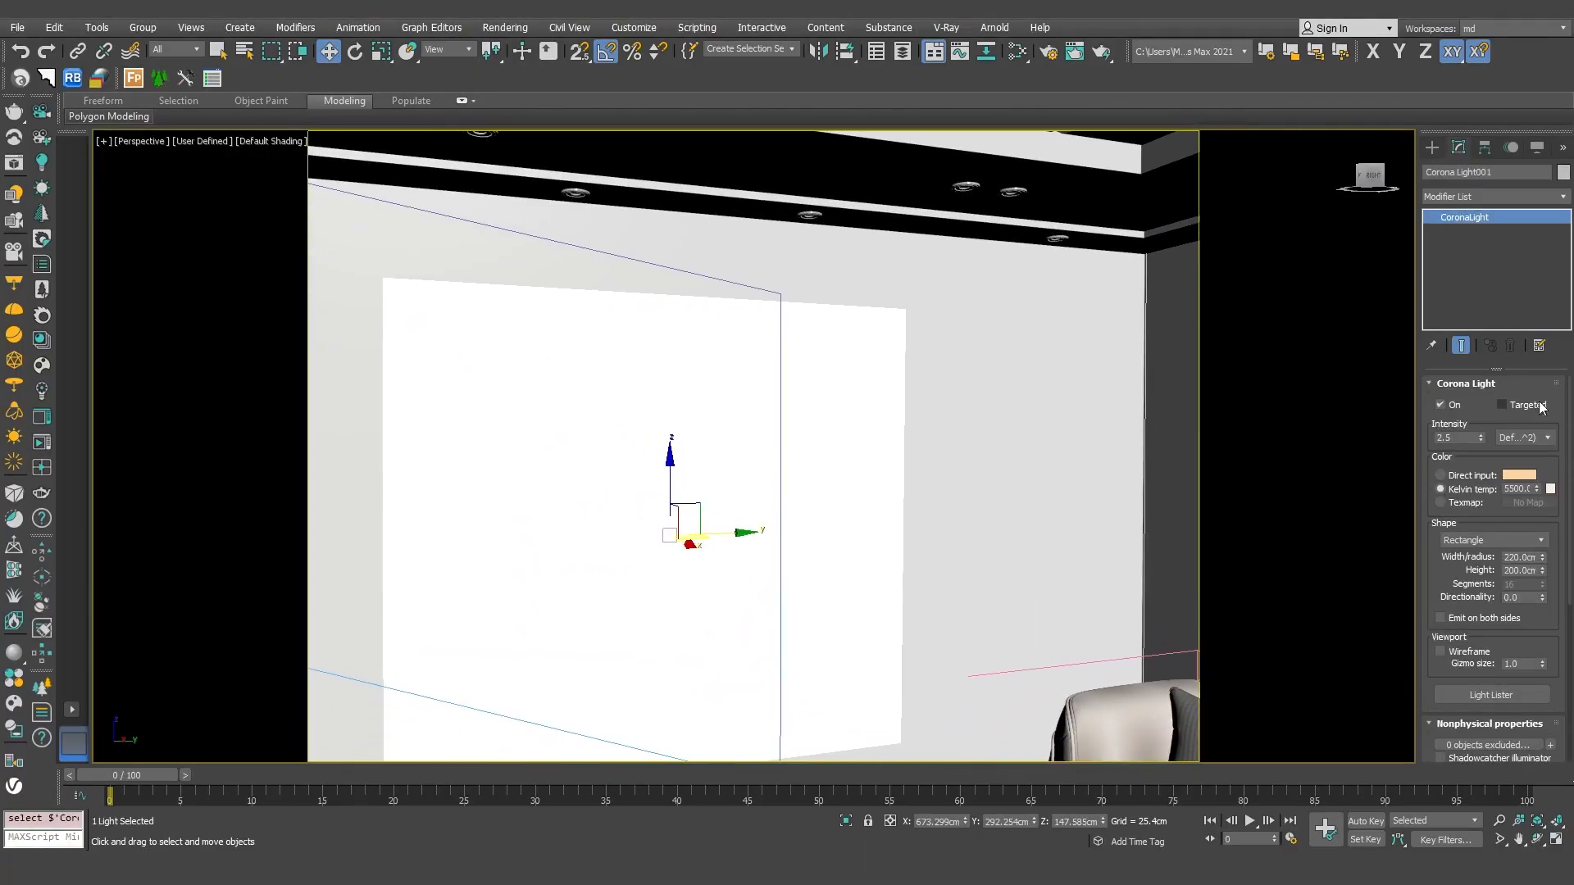
left_click_drag(1570, 422, 1571, 547)
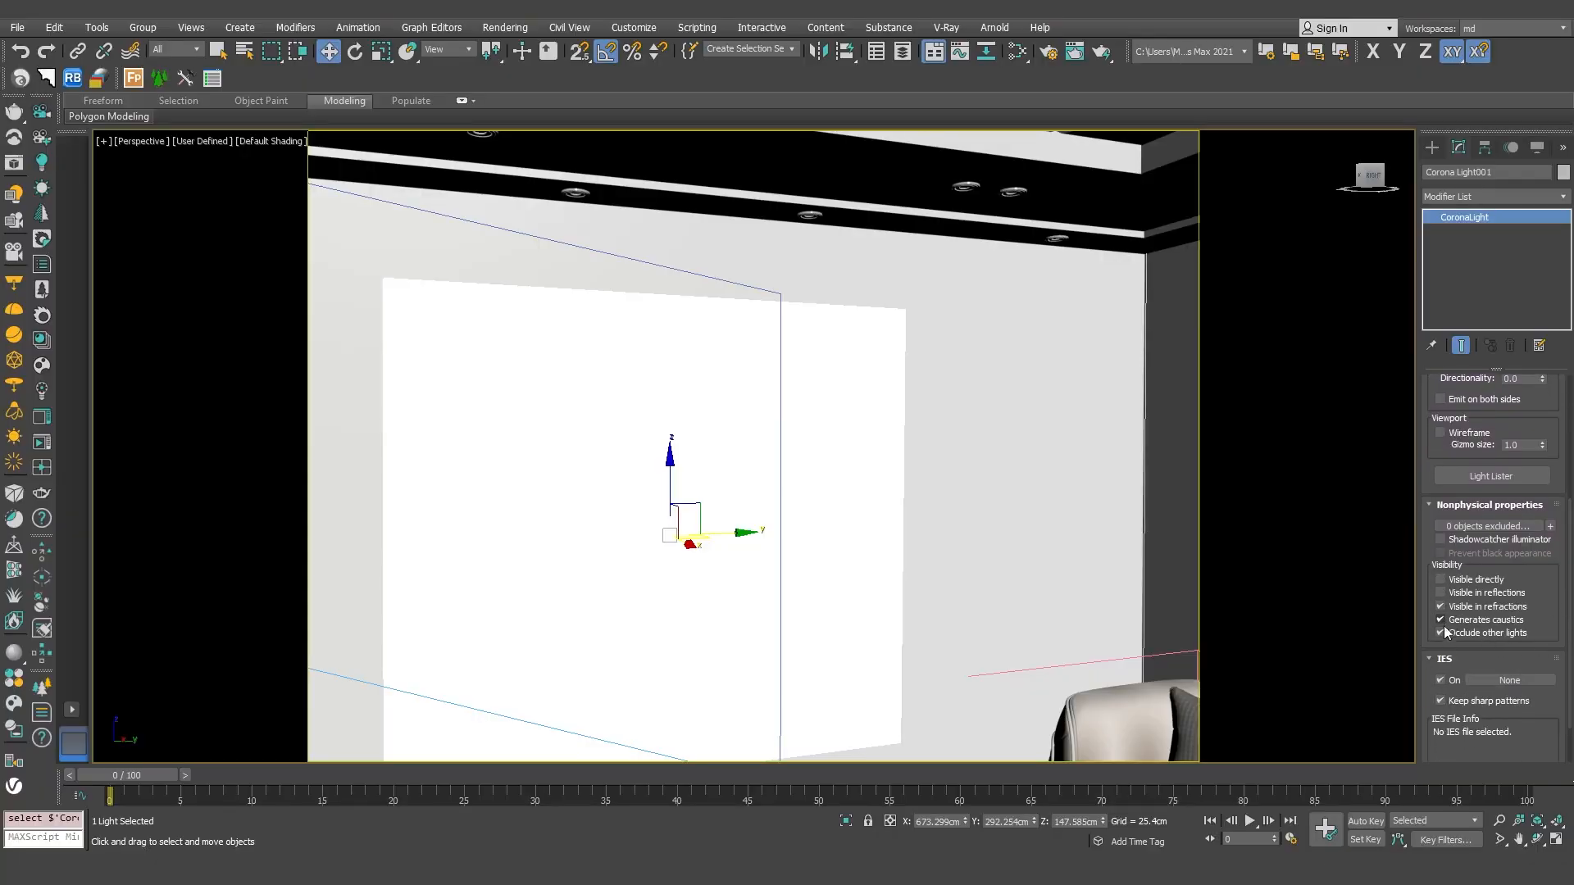
Step: Select the rectangular Corona light behind the balcony door and review its intensity, colour, size and visibility settings
middle_click_drag(1144, 515, 1257, 509, "alt")
left_click(1119, 516)
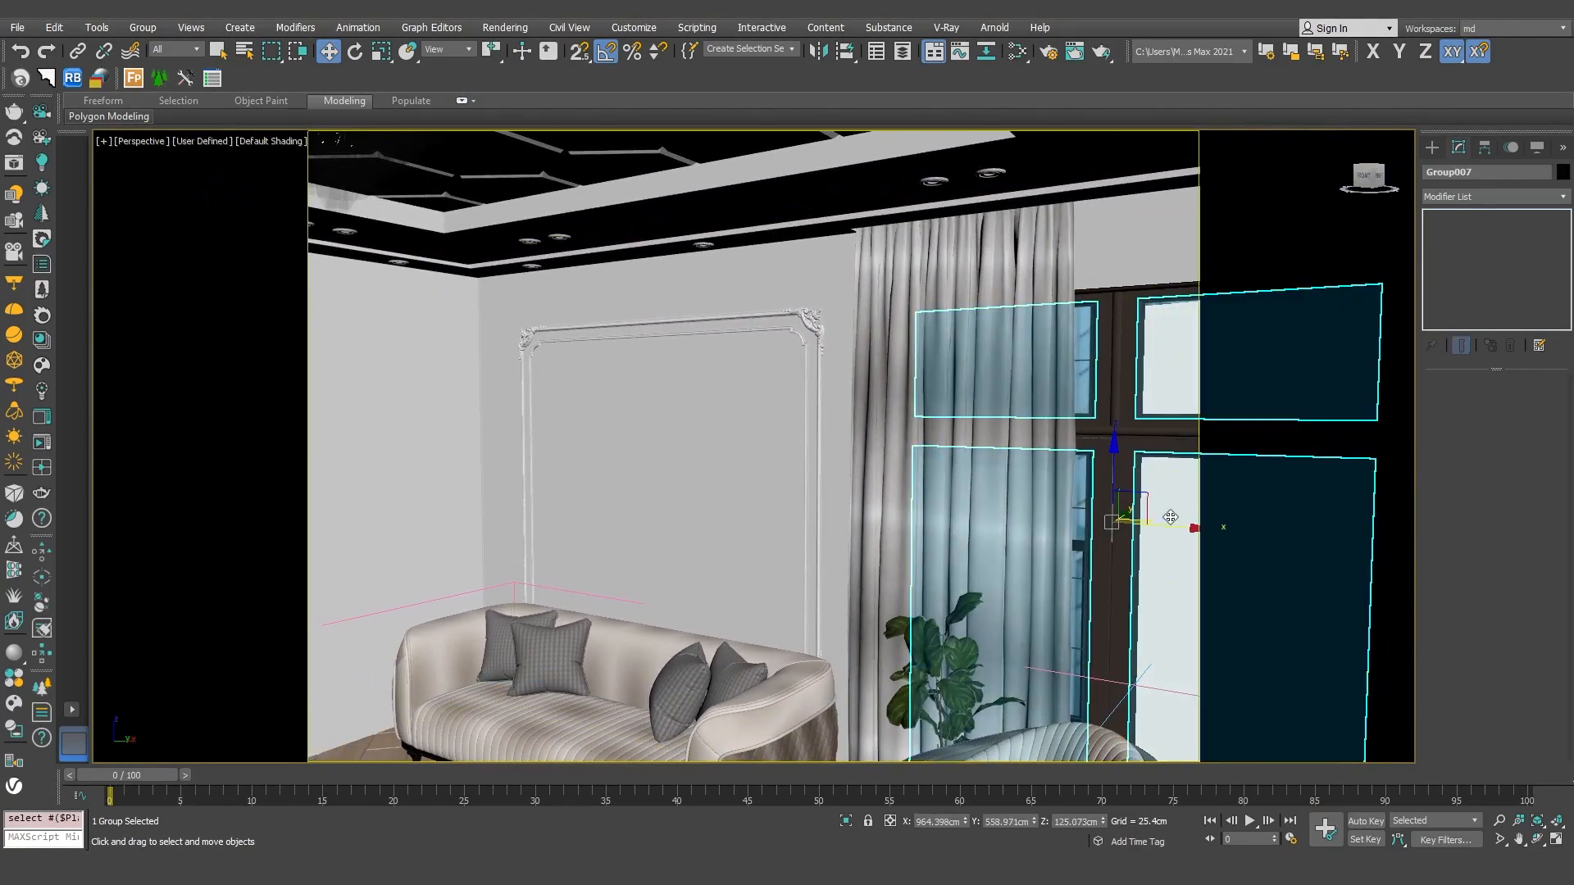
scroll(1128, 523, "up", 4)
middle_click_drag(1128, 523, 922, 450)
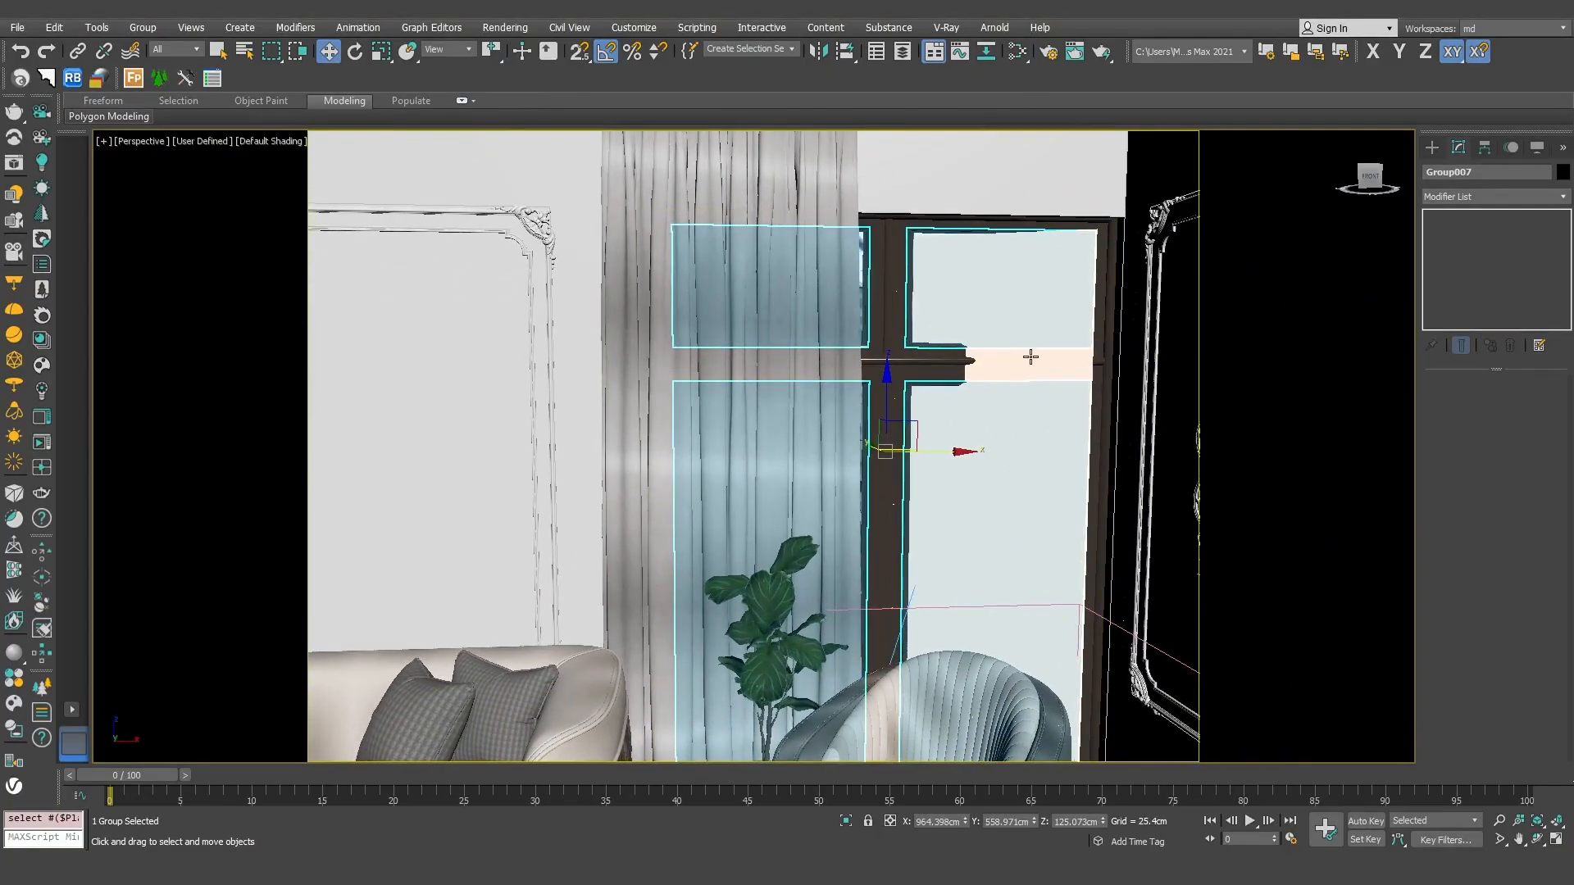
left_click(1031, 356)
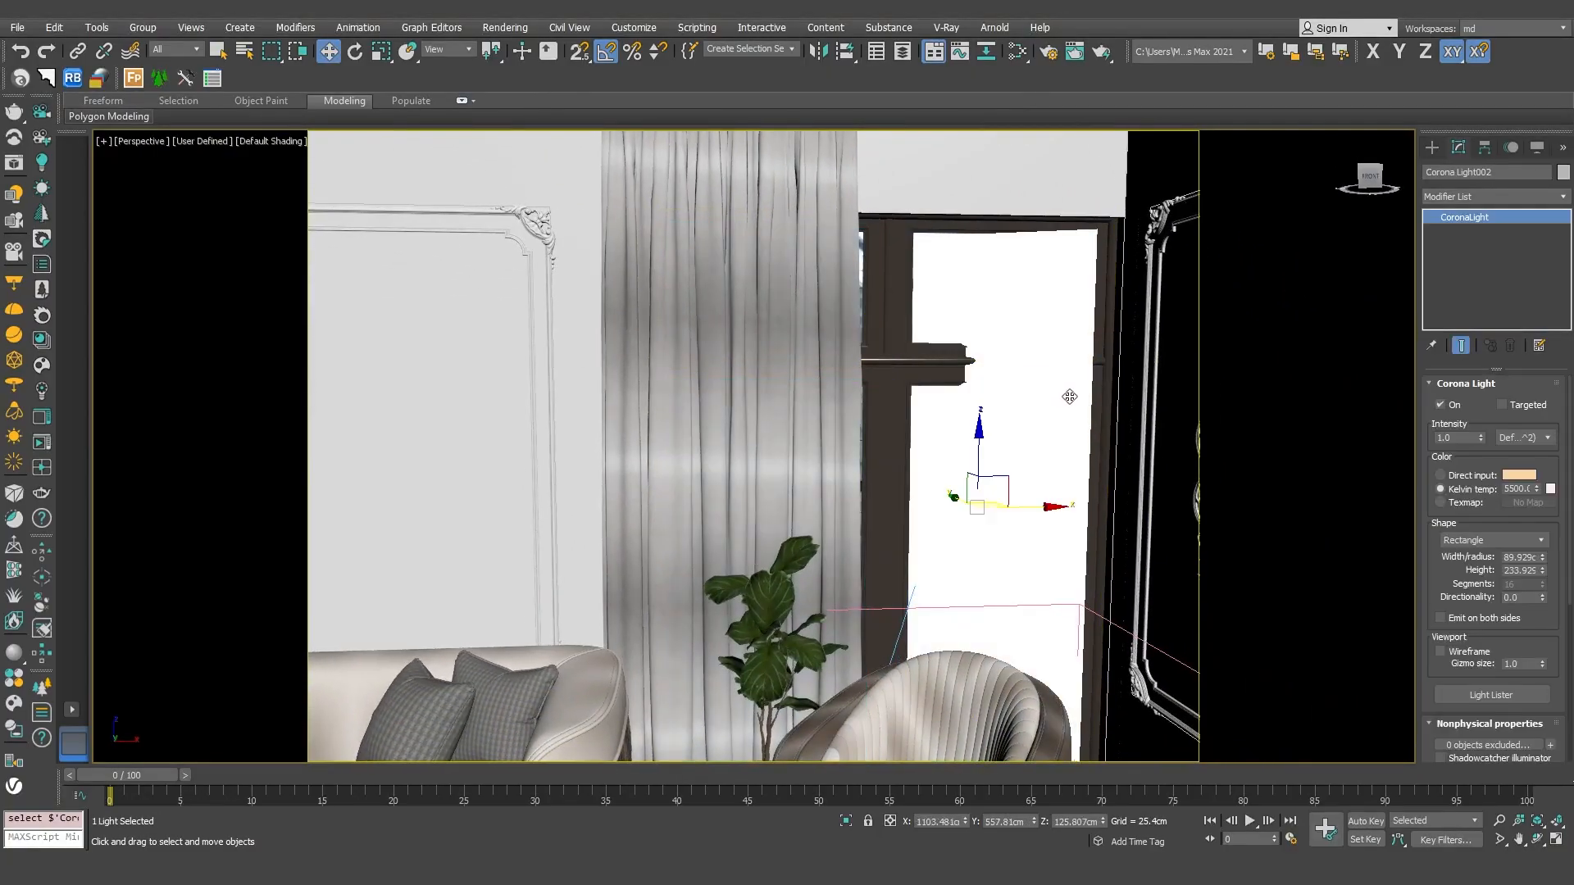
middle_click_drag(1061, 406, 1071, 415, "alt")
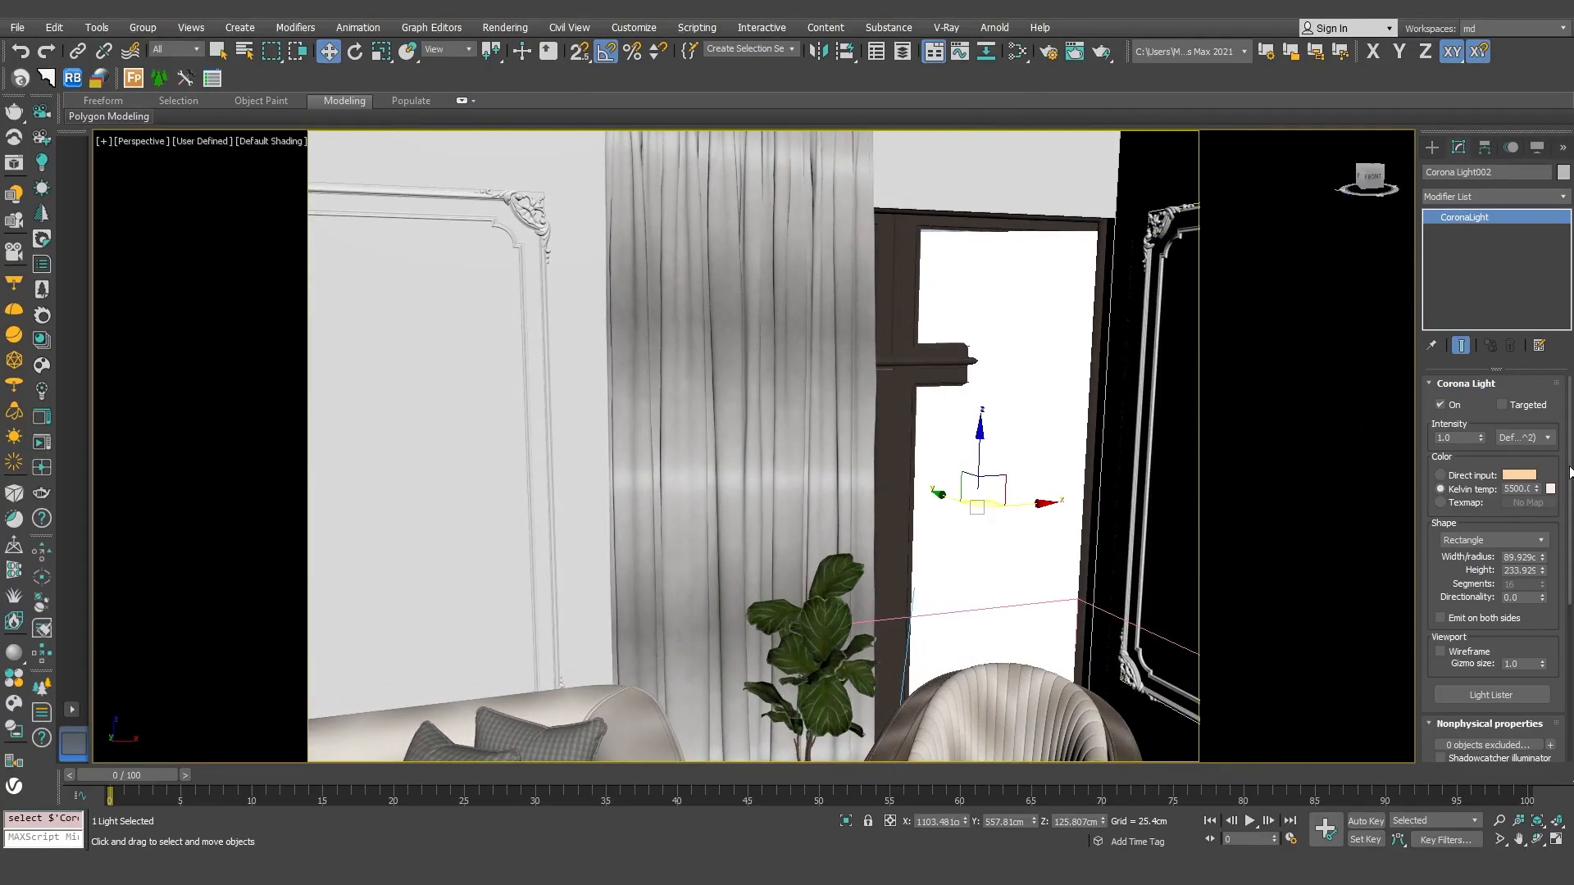
scroll(1457, 565, "down", 5)
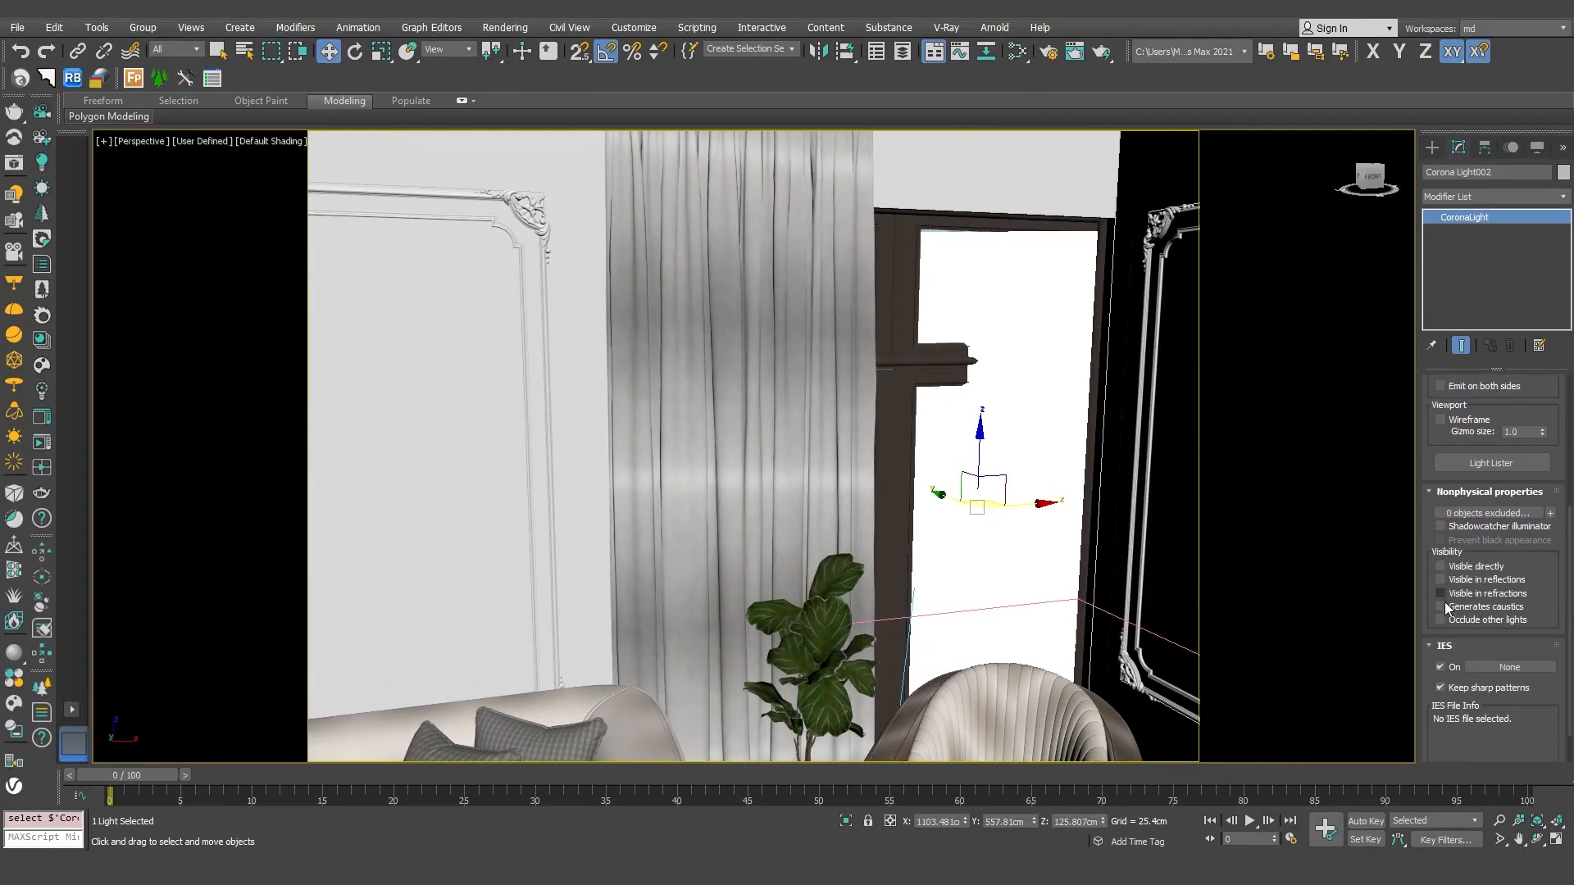
Step: Select the Corona Sun outside the balcony, review its intensity, size and colour settings, and return to the camera view
middle_click_drag(952, 450, 1072, 400, "alt")
middle_click_drag(1072, 400, 1077, 456, "alt")
middle_click_drag(1077, 455, 1057, 264)
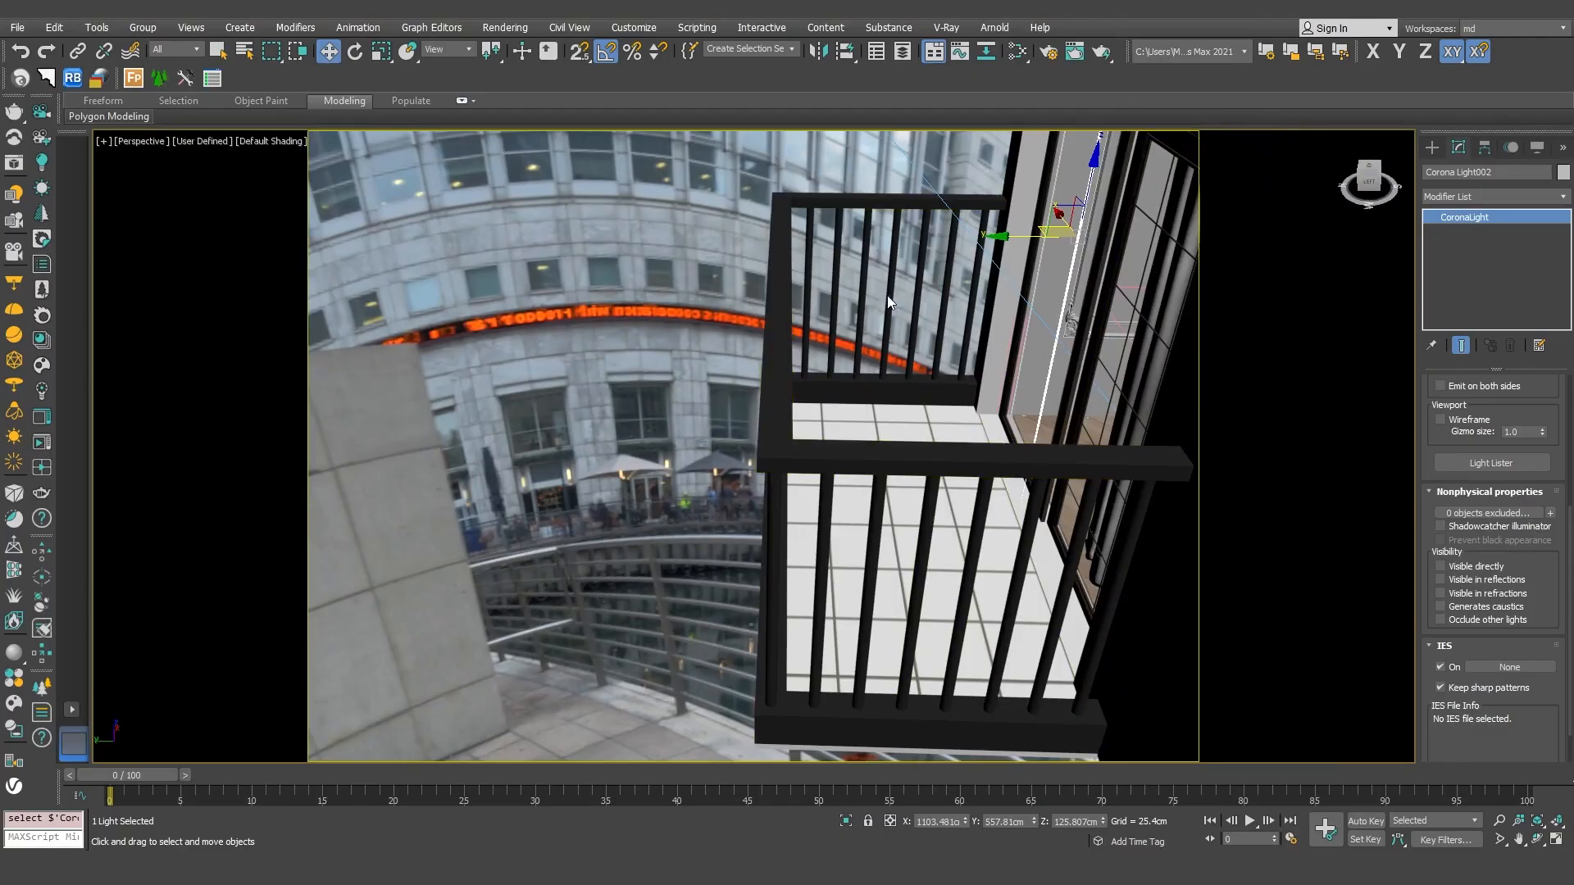
scroll(939, 408, "down", 5)
middle_click_drag(938, 410, 905, 465, "alt")
scroll(935, 419, "down", 4)
middle_click_drag(905, 466, 1038, 723)
left_click(672, 190)
middle_click_drag(672, 193, 776, 261, "alt")
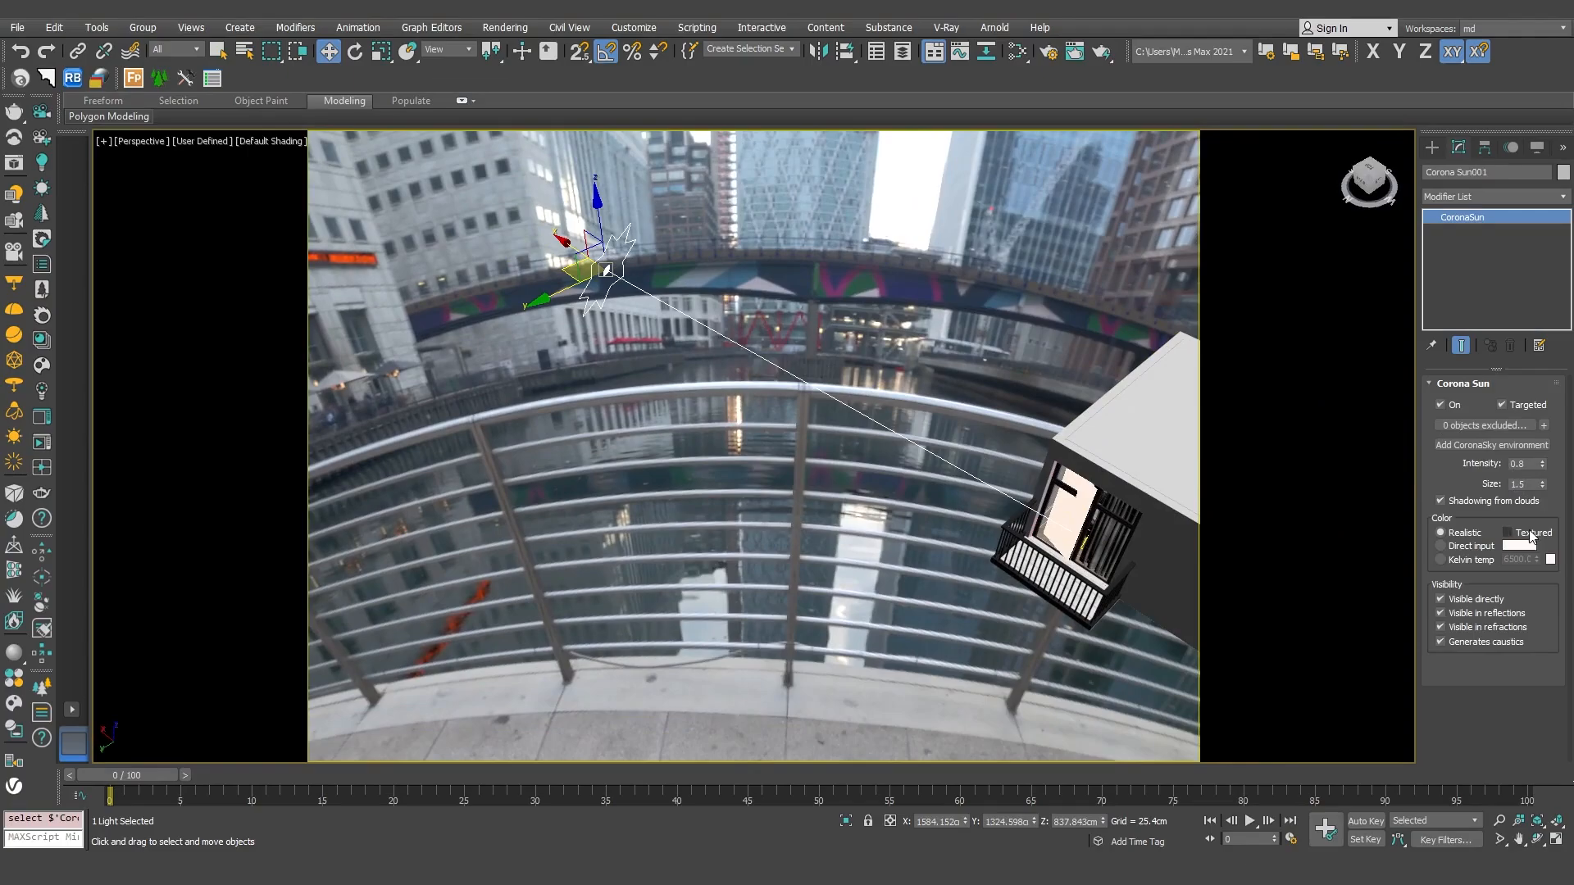
middle_click_drag(996, 377, 917, 313, "alt")
key("c")
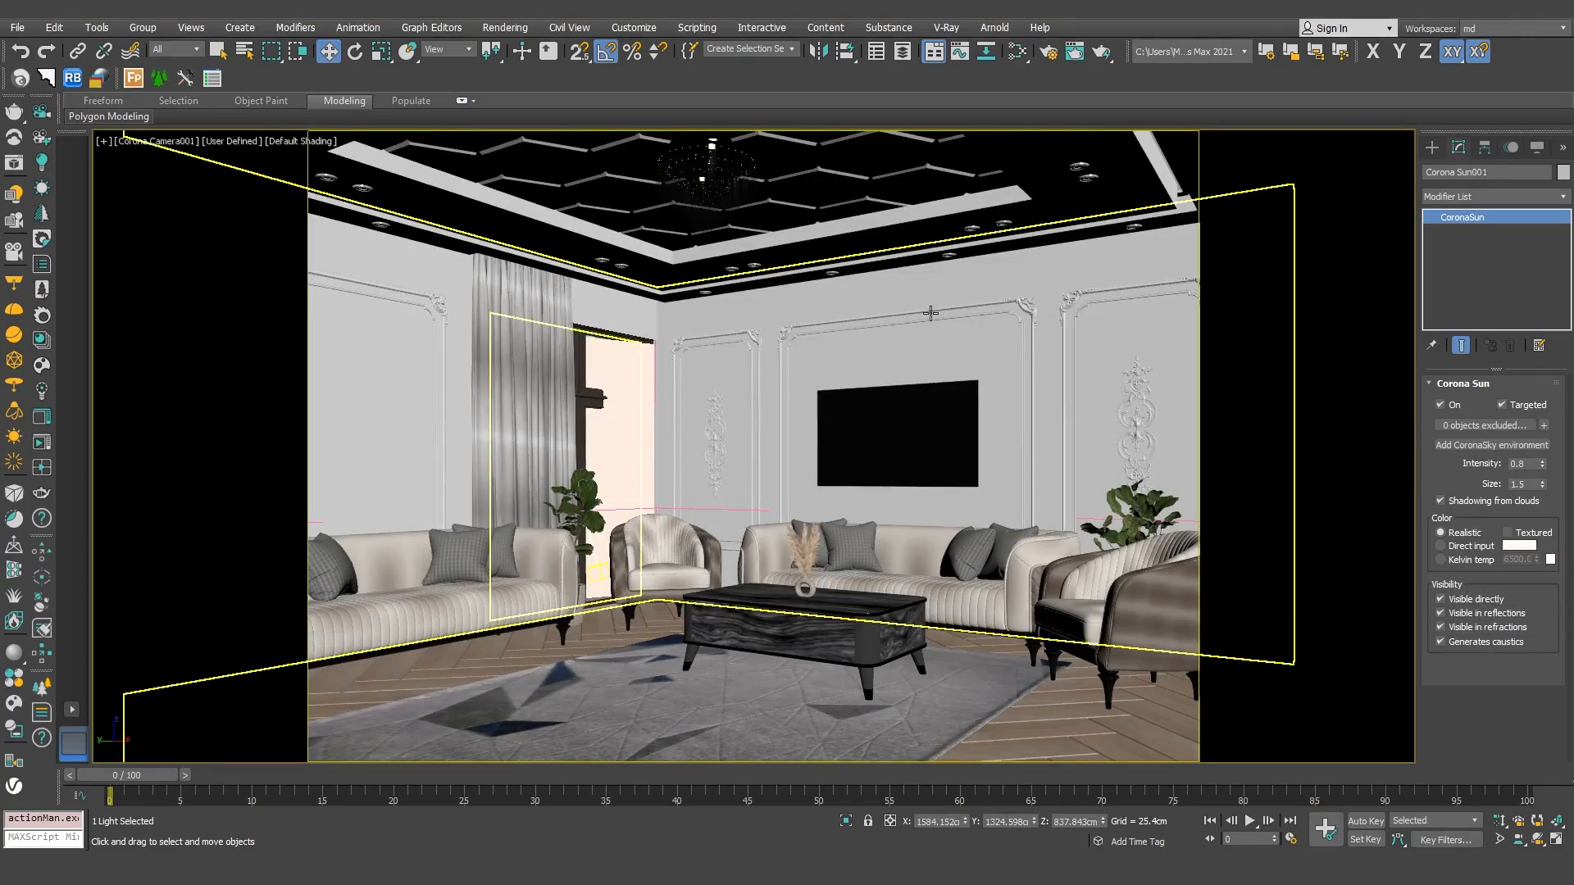
Step: Open the material editor and examine the first white CoronaLegacyMtl with its CoronaAO diffuse map and Noise bump map
left_click(1017, 52)
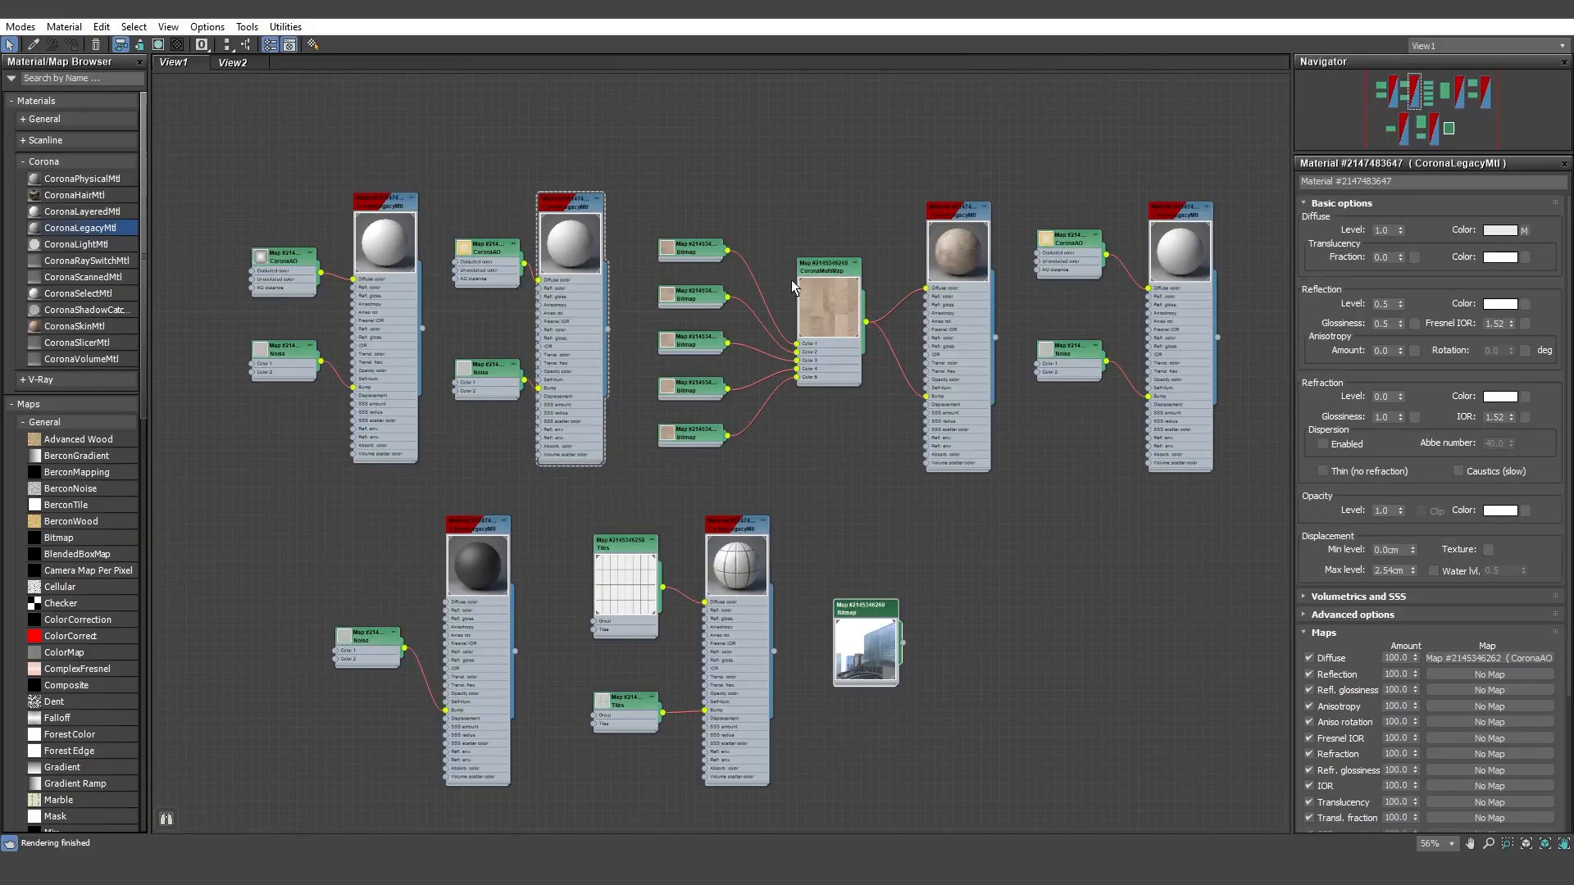
double_click(386, 248)
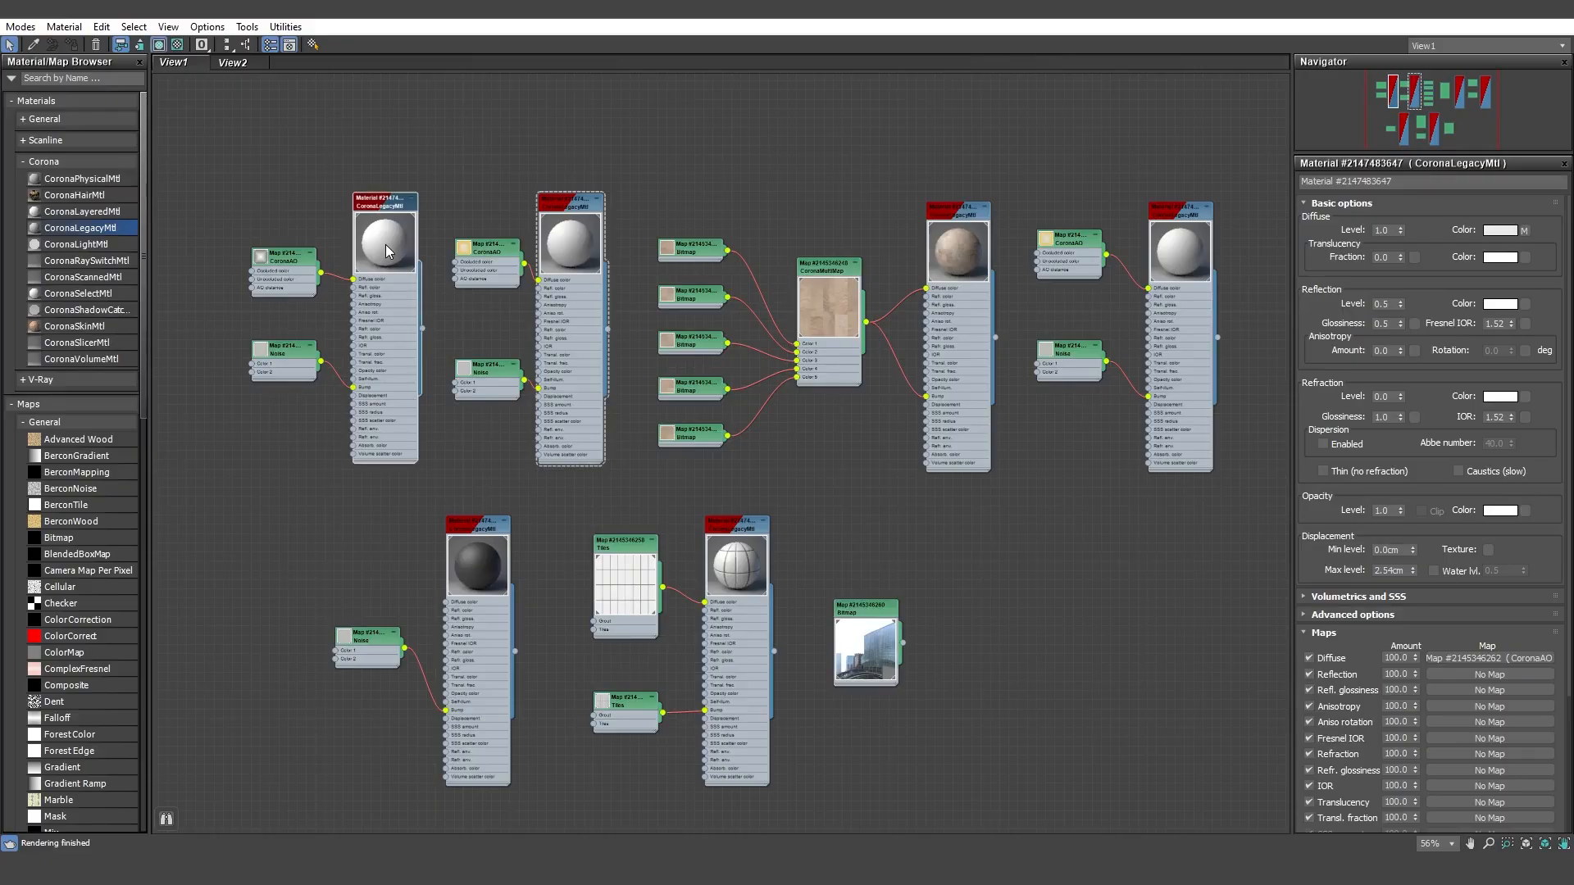
middle_click_drag(350, 248, 616, 272)
scroll(508, 265, "up", 4)
scroll(509, 263, "up", 1)
scroll(616, 272, "up", 1)
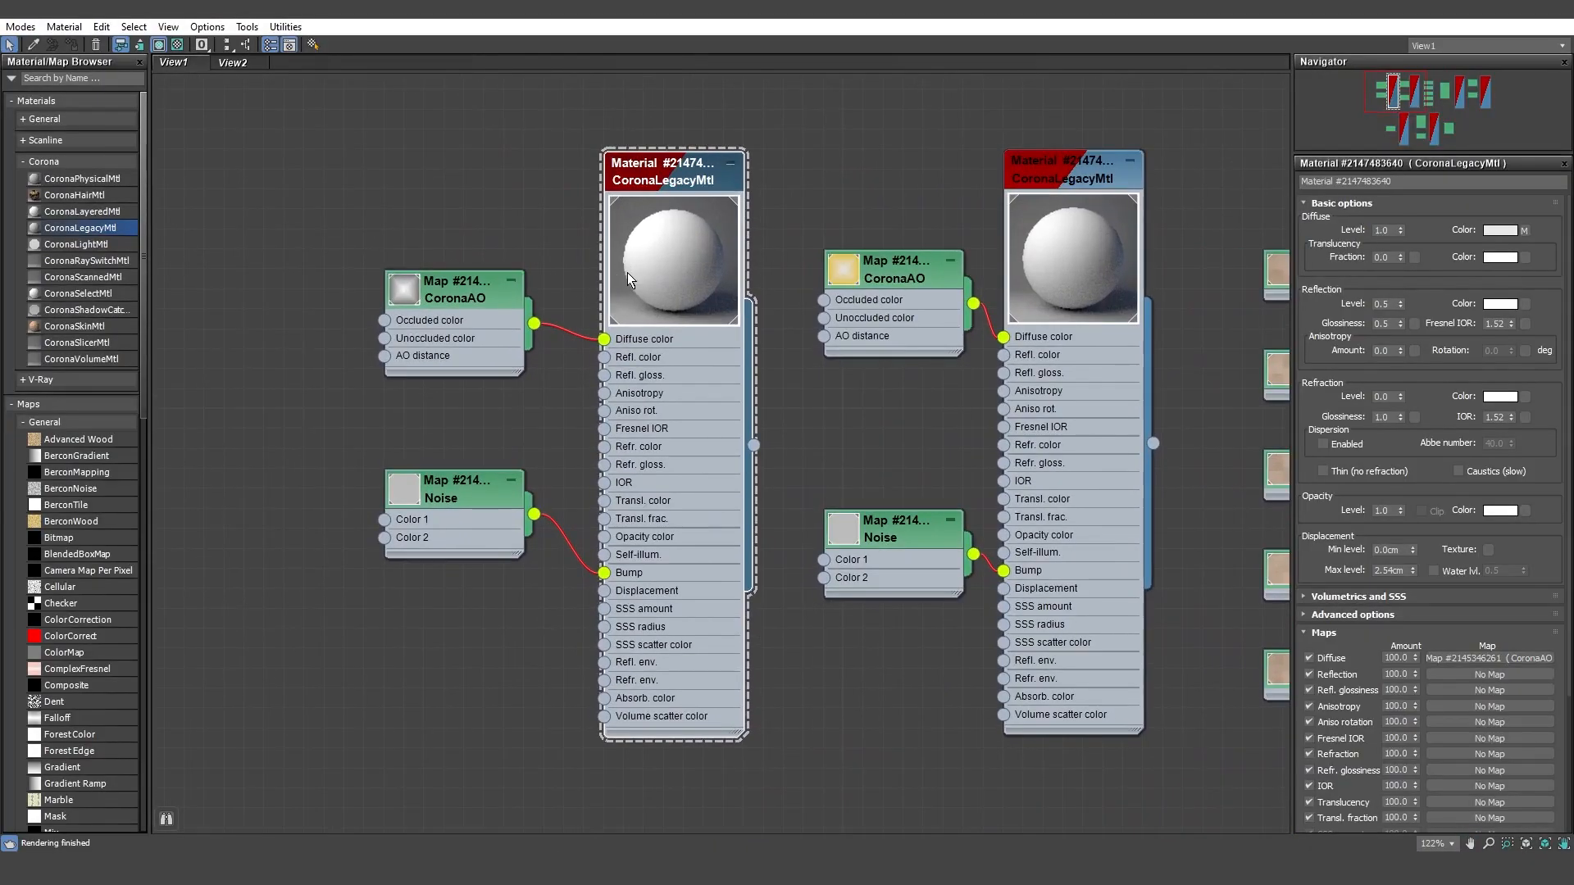
double_click(431, 295)
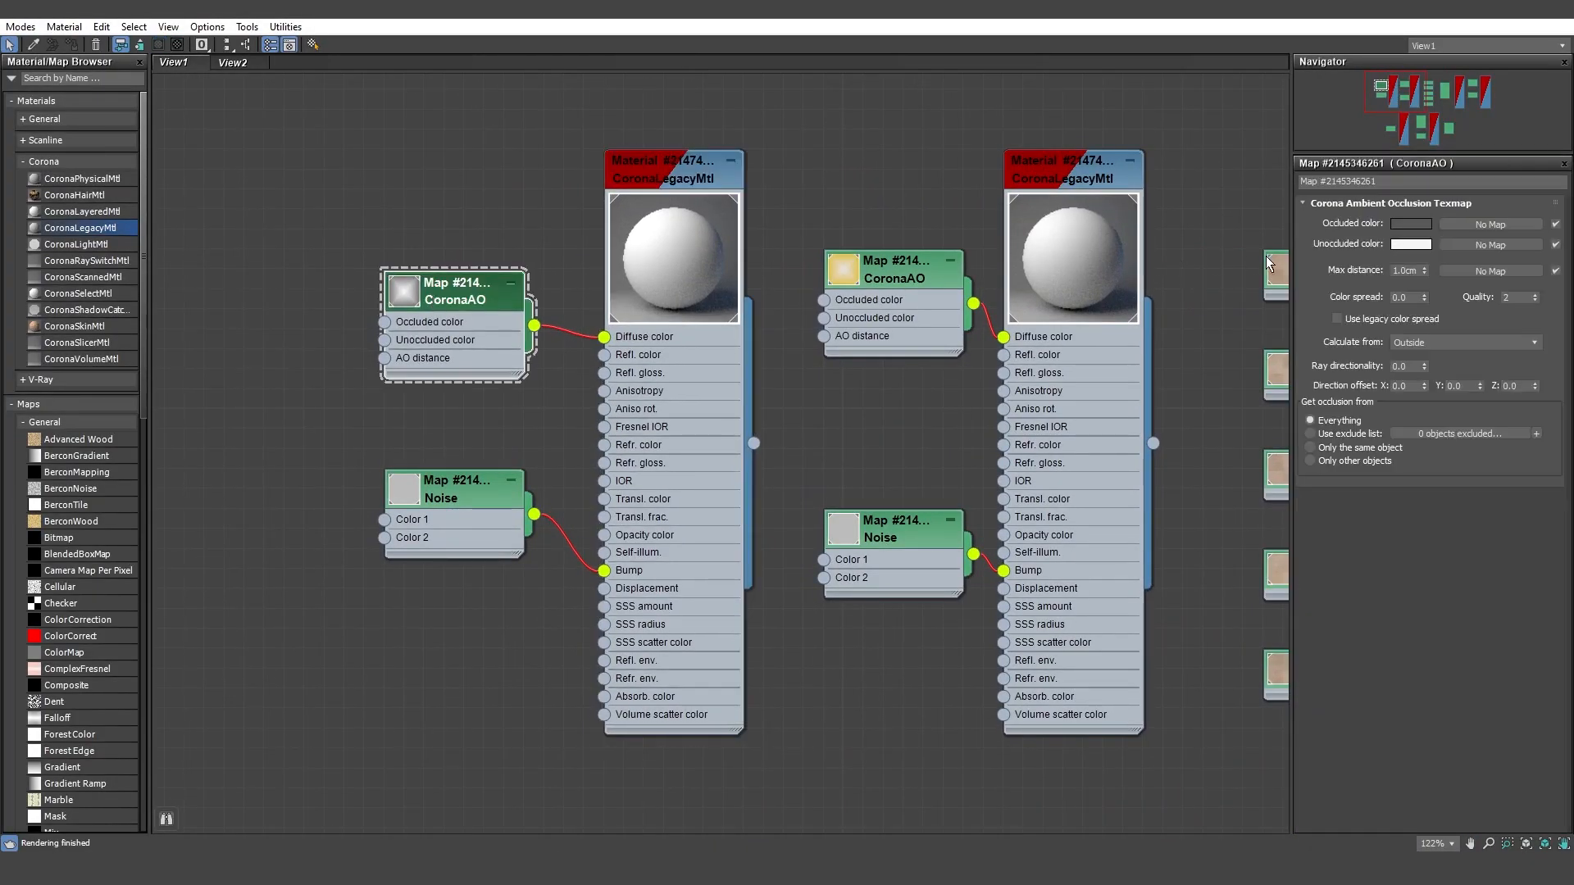
double_click(456, 489)
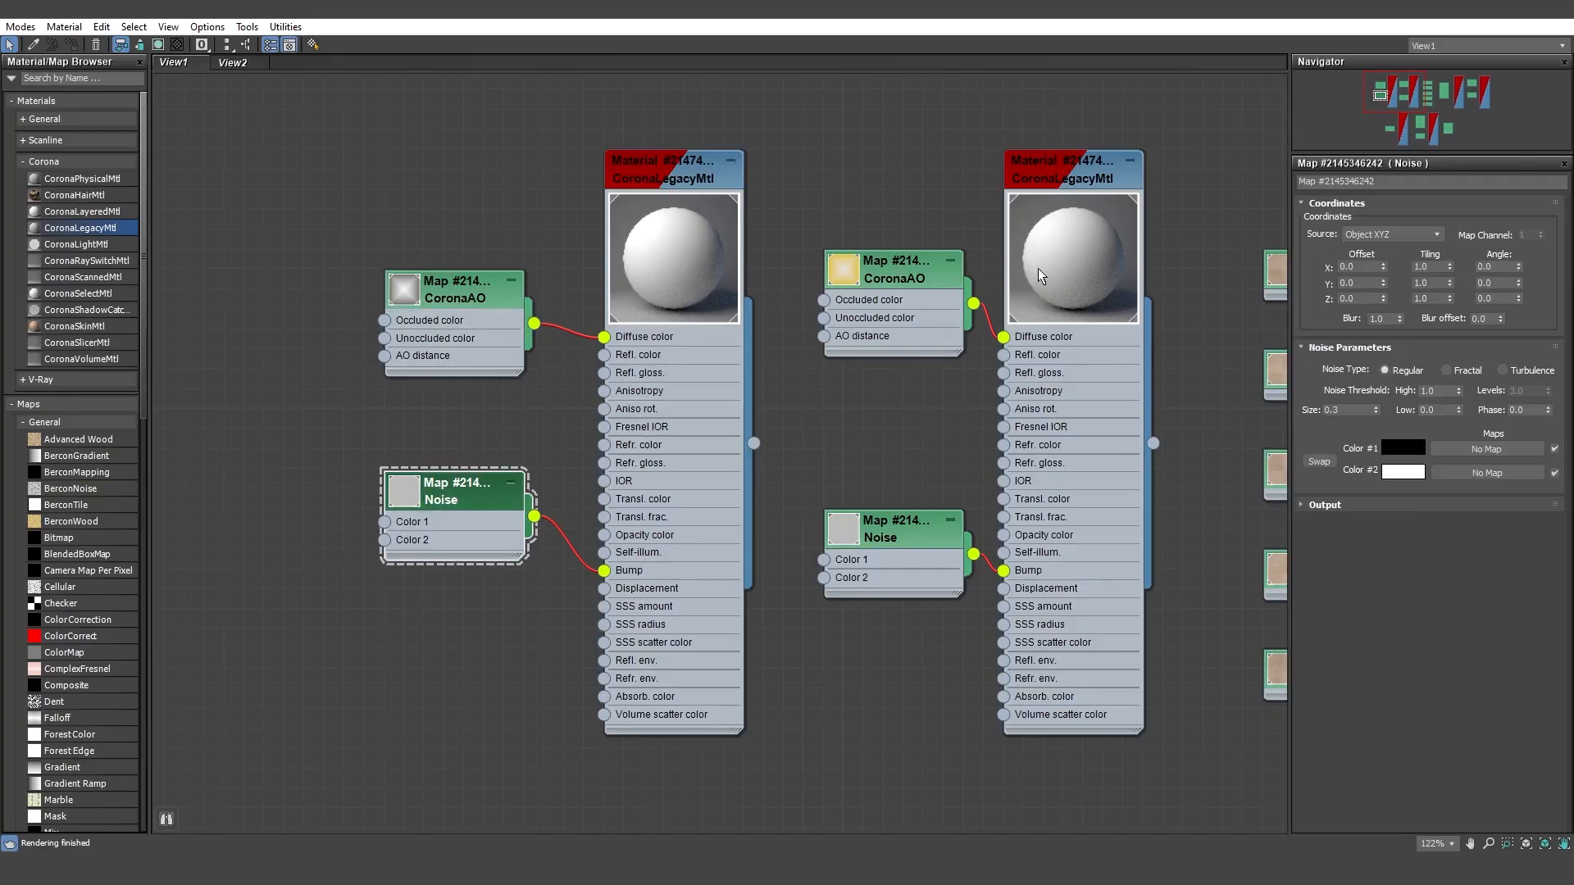
Step: Examine the second white material's yellow-tinted CoronaAO map, Noise bump map and reflection settings
double_click(936, 265)
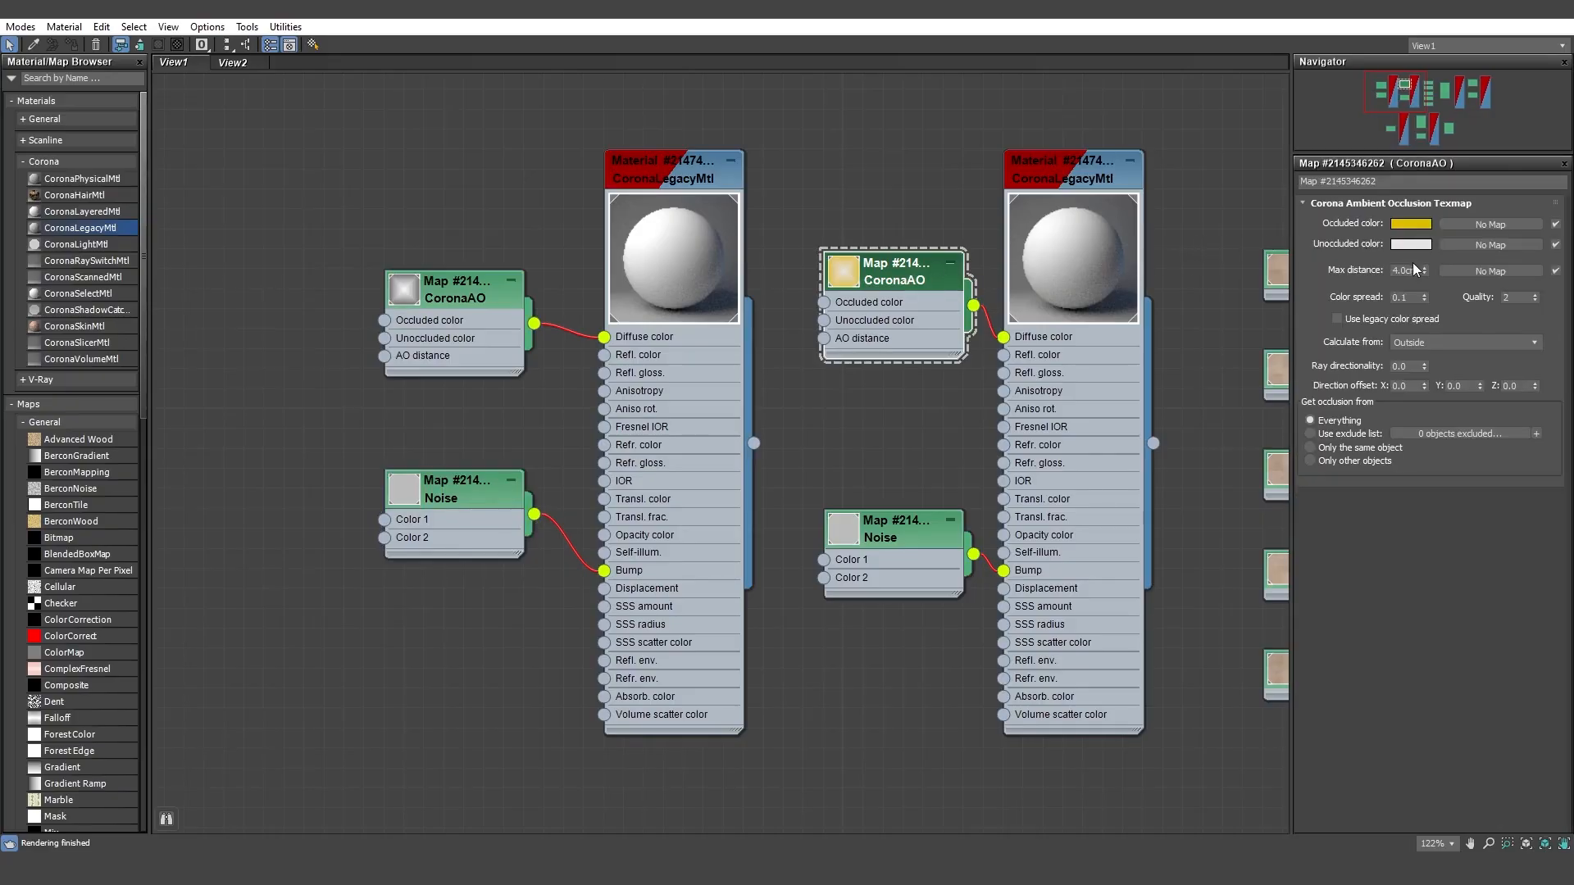
double_click(951, 515)
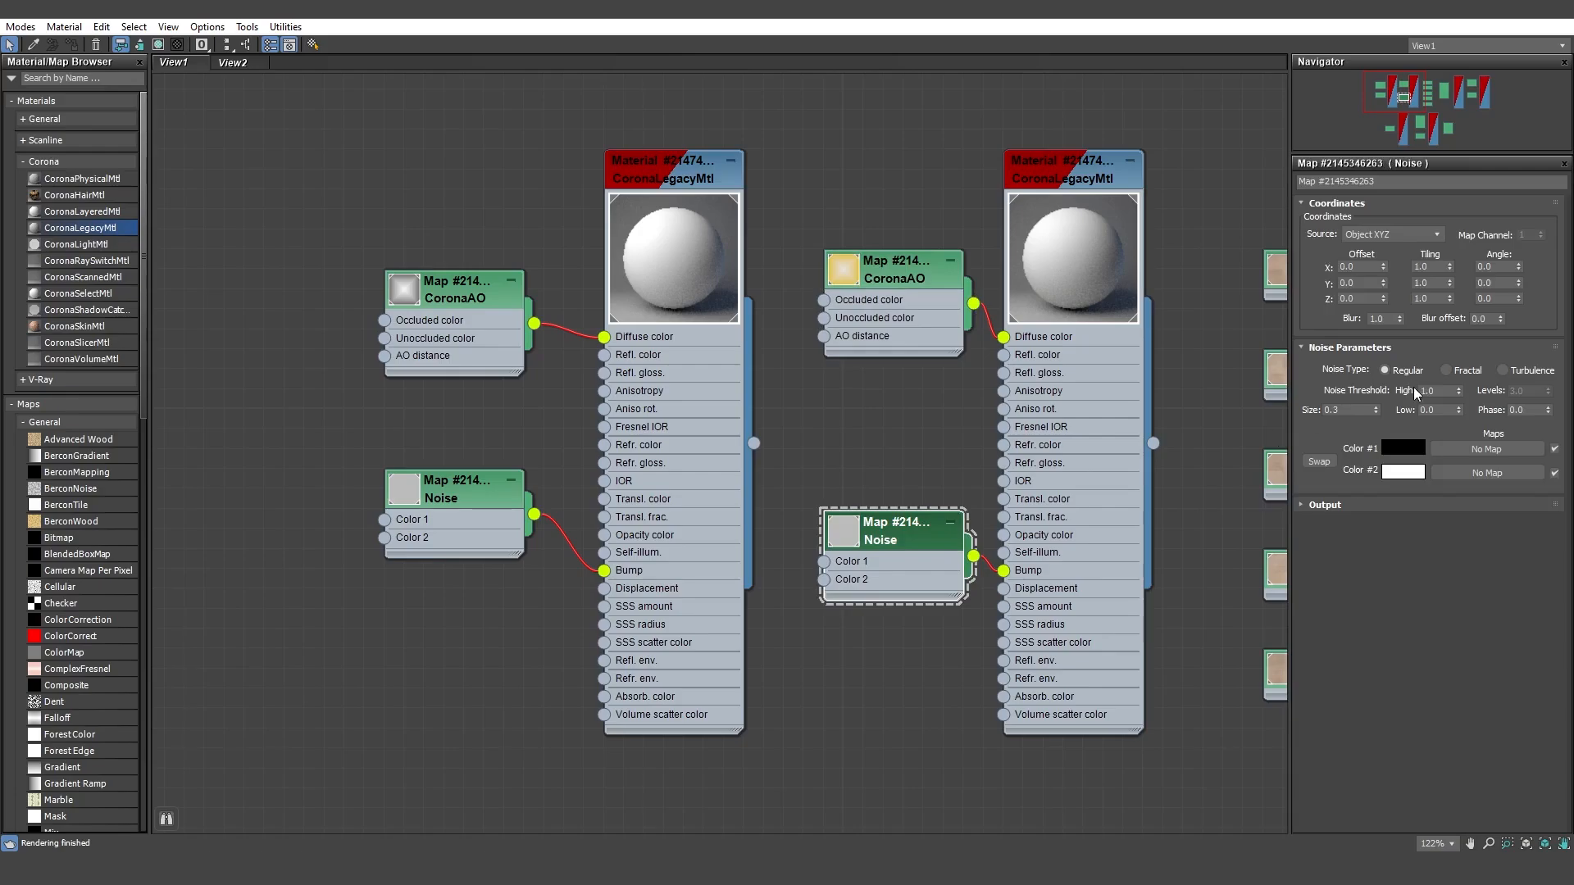
middle_click_drag(1102, 327, 872, 382)
double_click(872, 382)
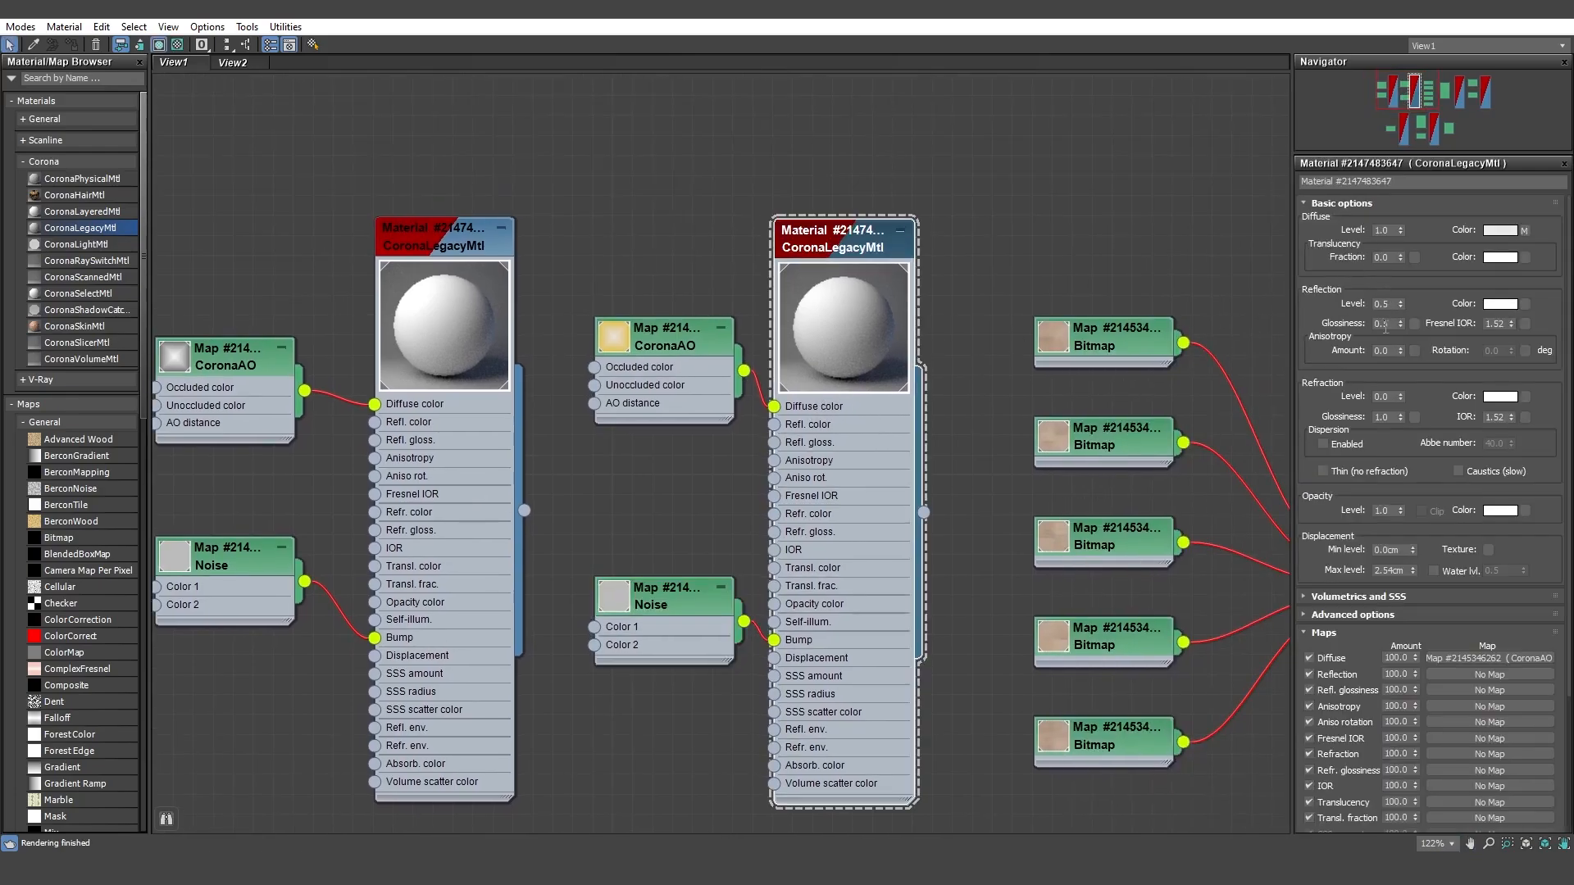
Step: Examine the wood floor material's CoronaMultiMap with its five bitmaps, and the material's reflection settings
middle_click_drag(1246, 390, 792, 330)
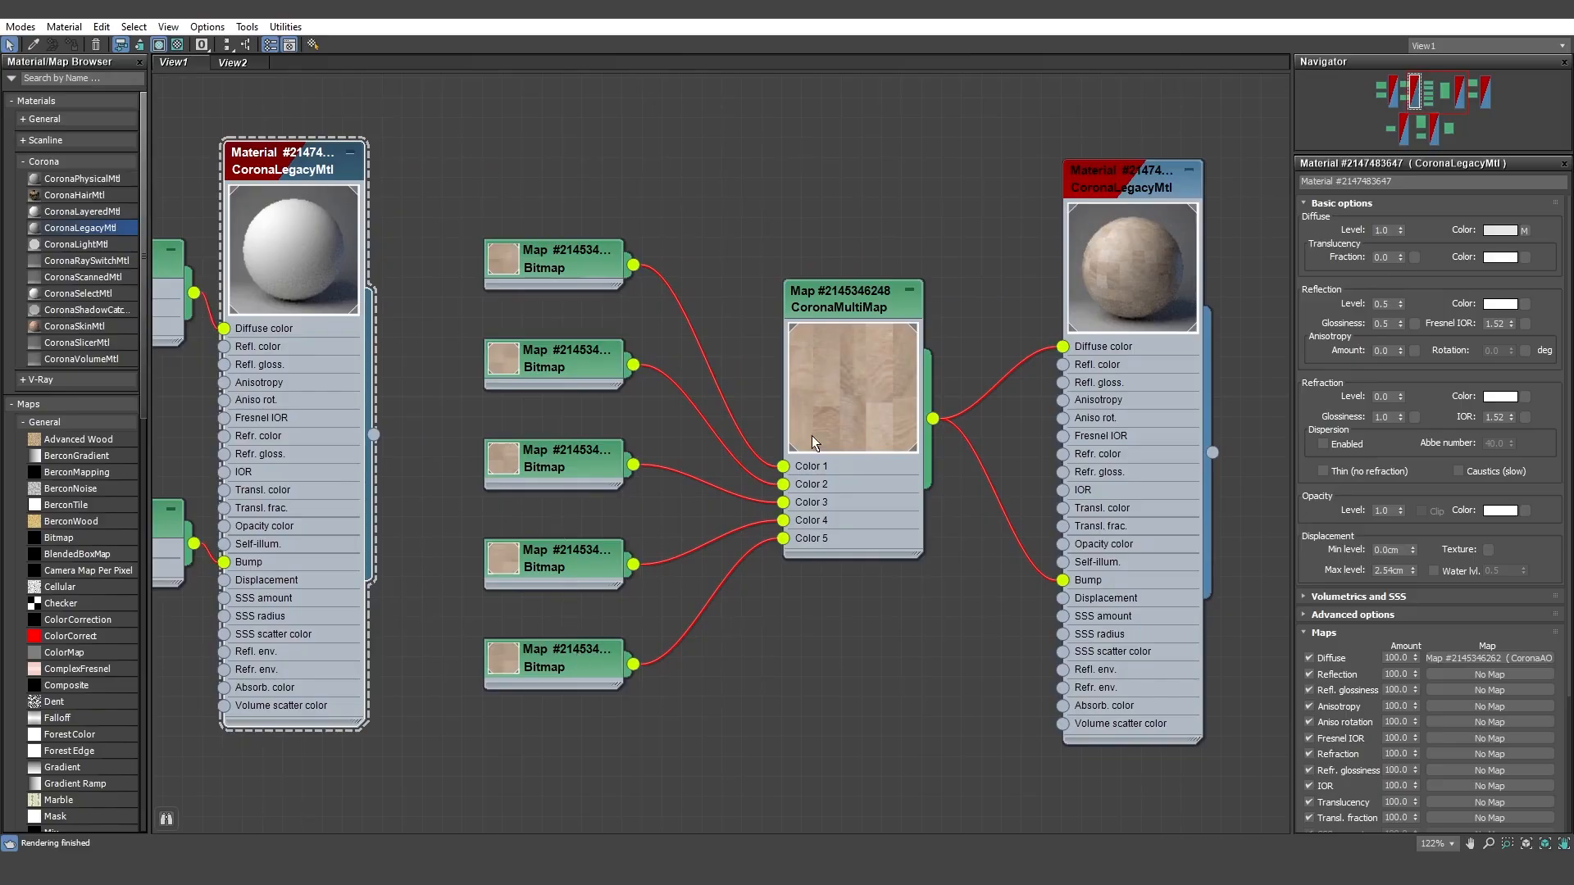
double_click(858, 375)
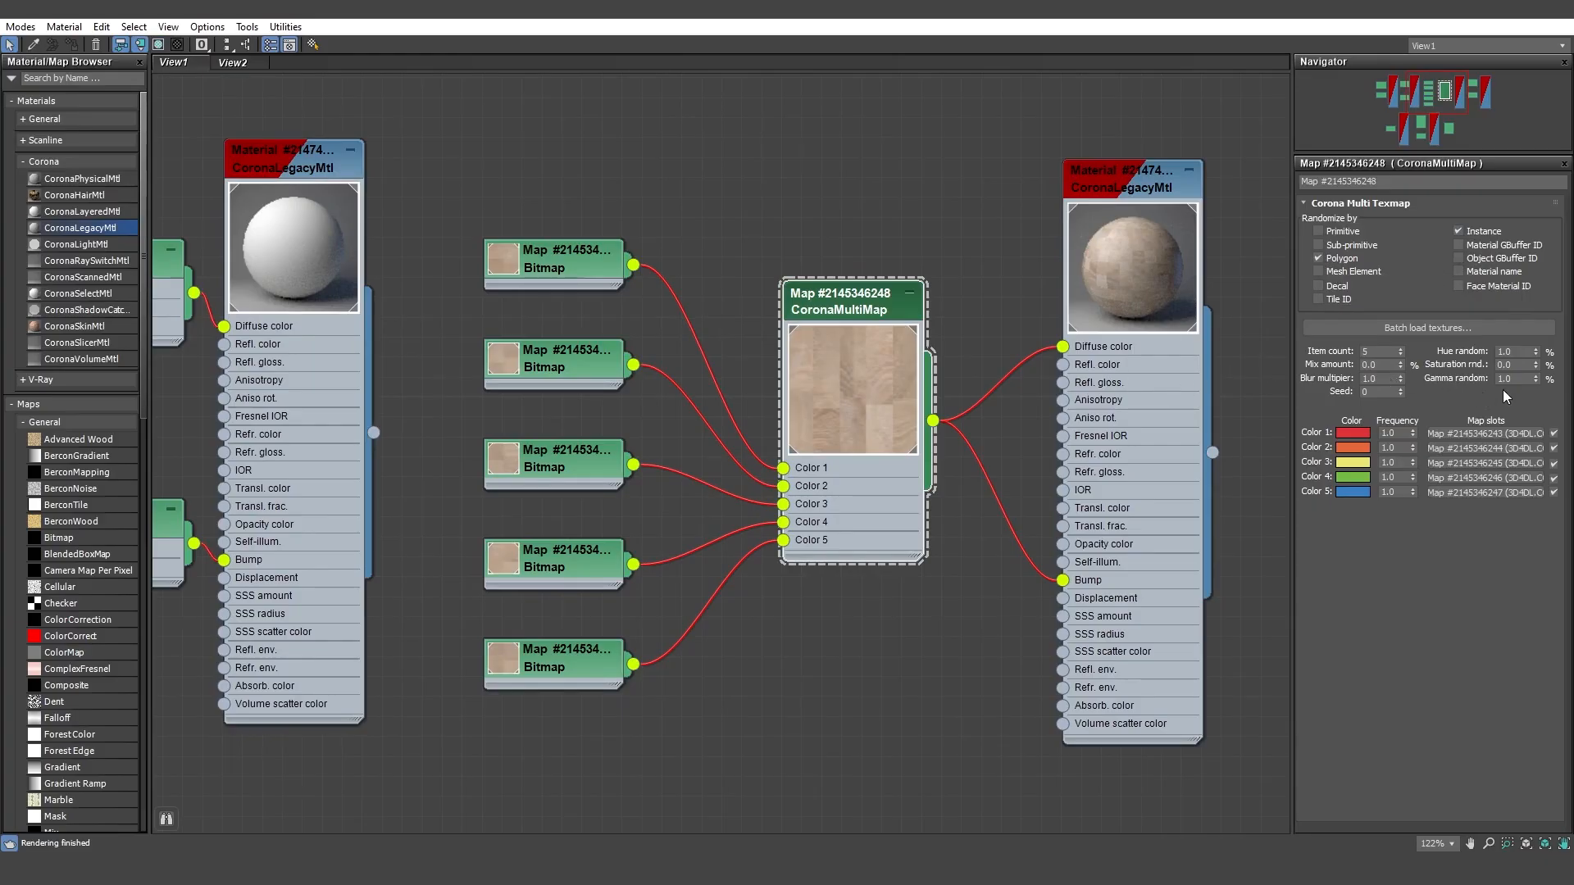
middle_click_drag(1193, 378, 992, 400)
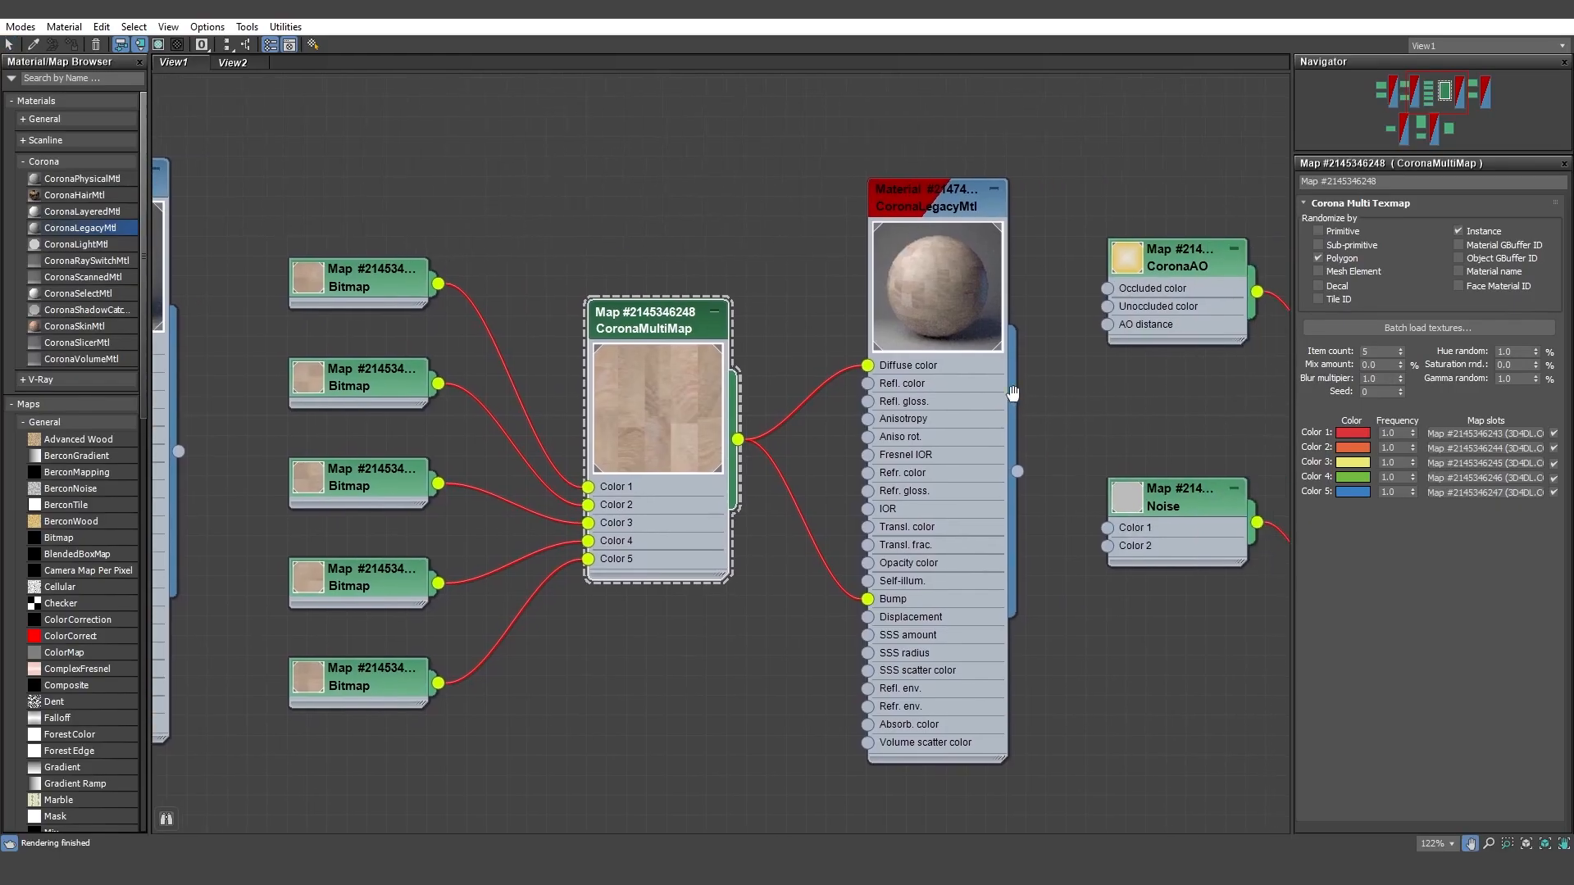
double_click(956, 297)
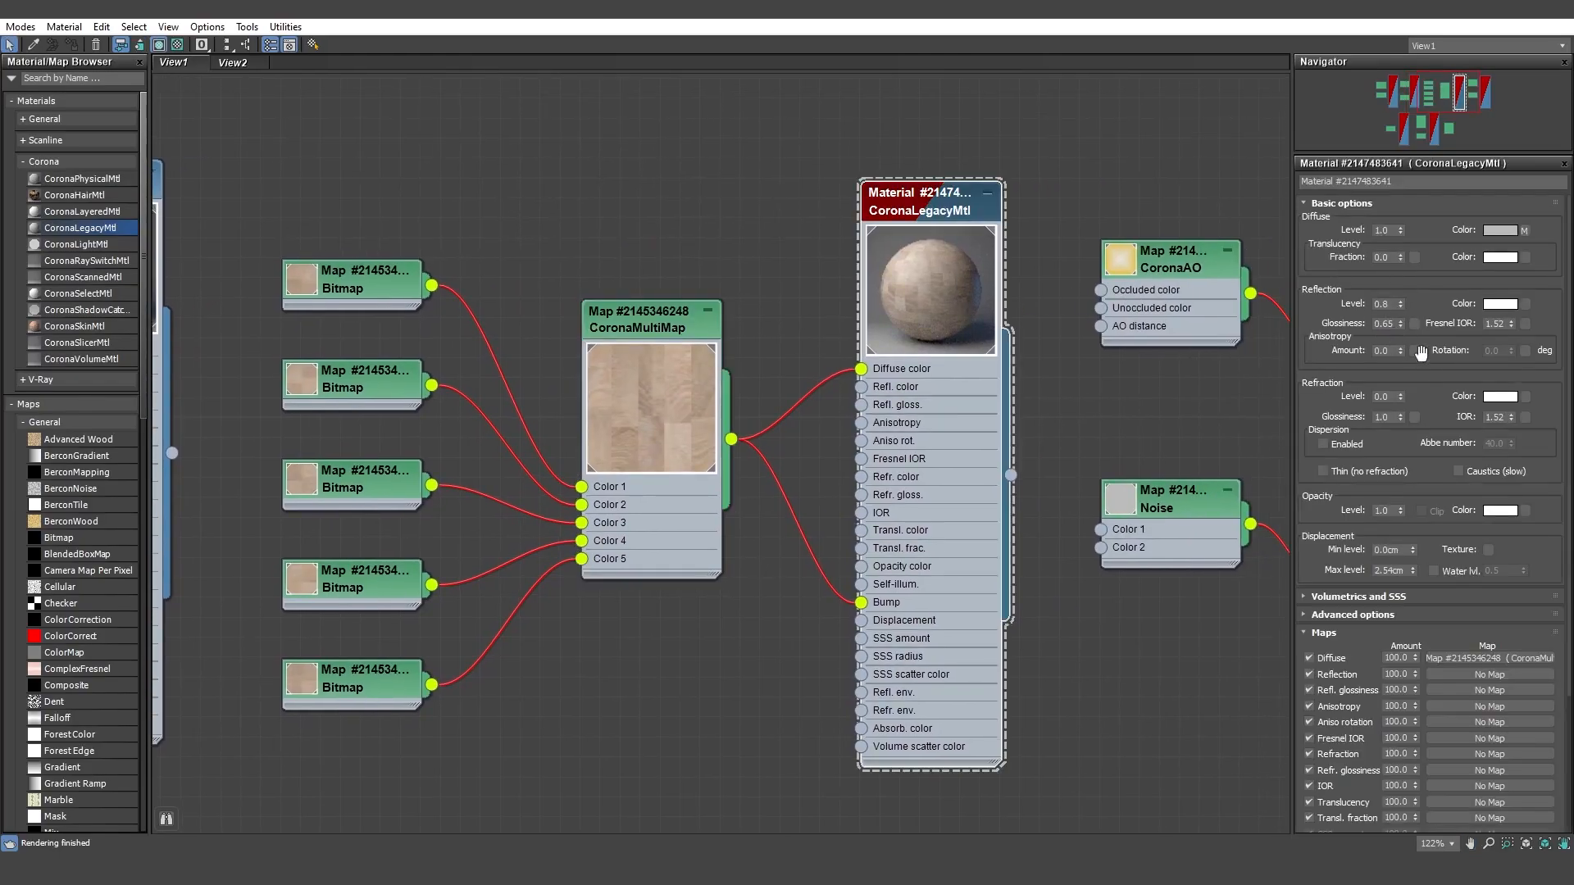
Step: Examine the white material beside the wood one, including its CoronaAO map, Noise bump map and reflection settings
middle_click_drag(1086, 382, 605, 377)
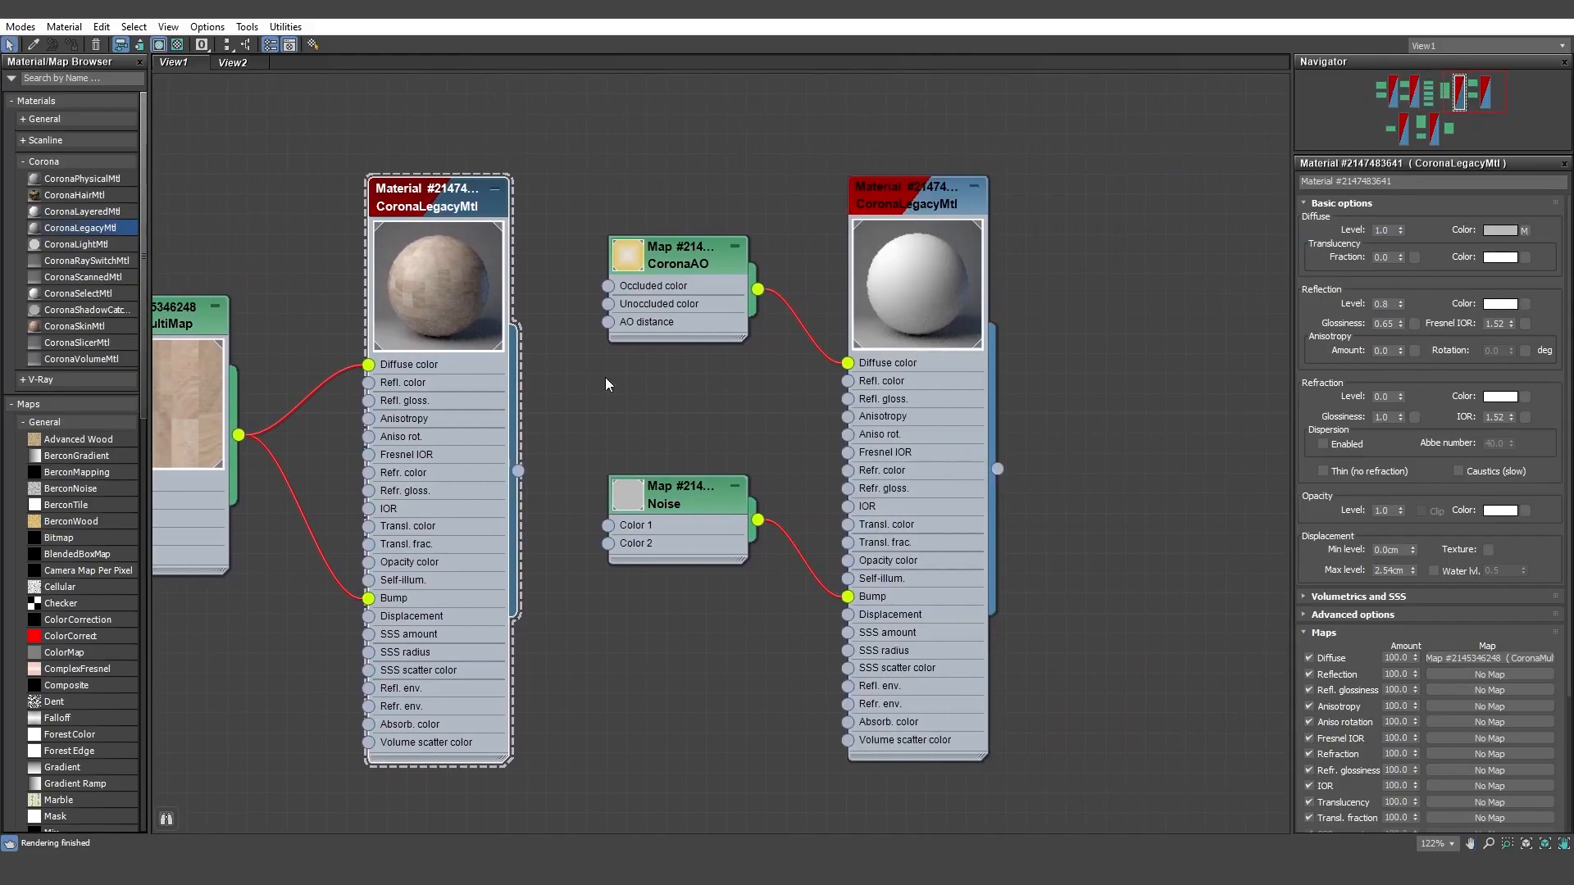
left_click(678, 265)
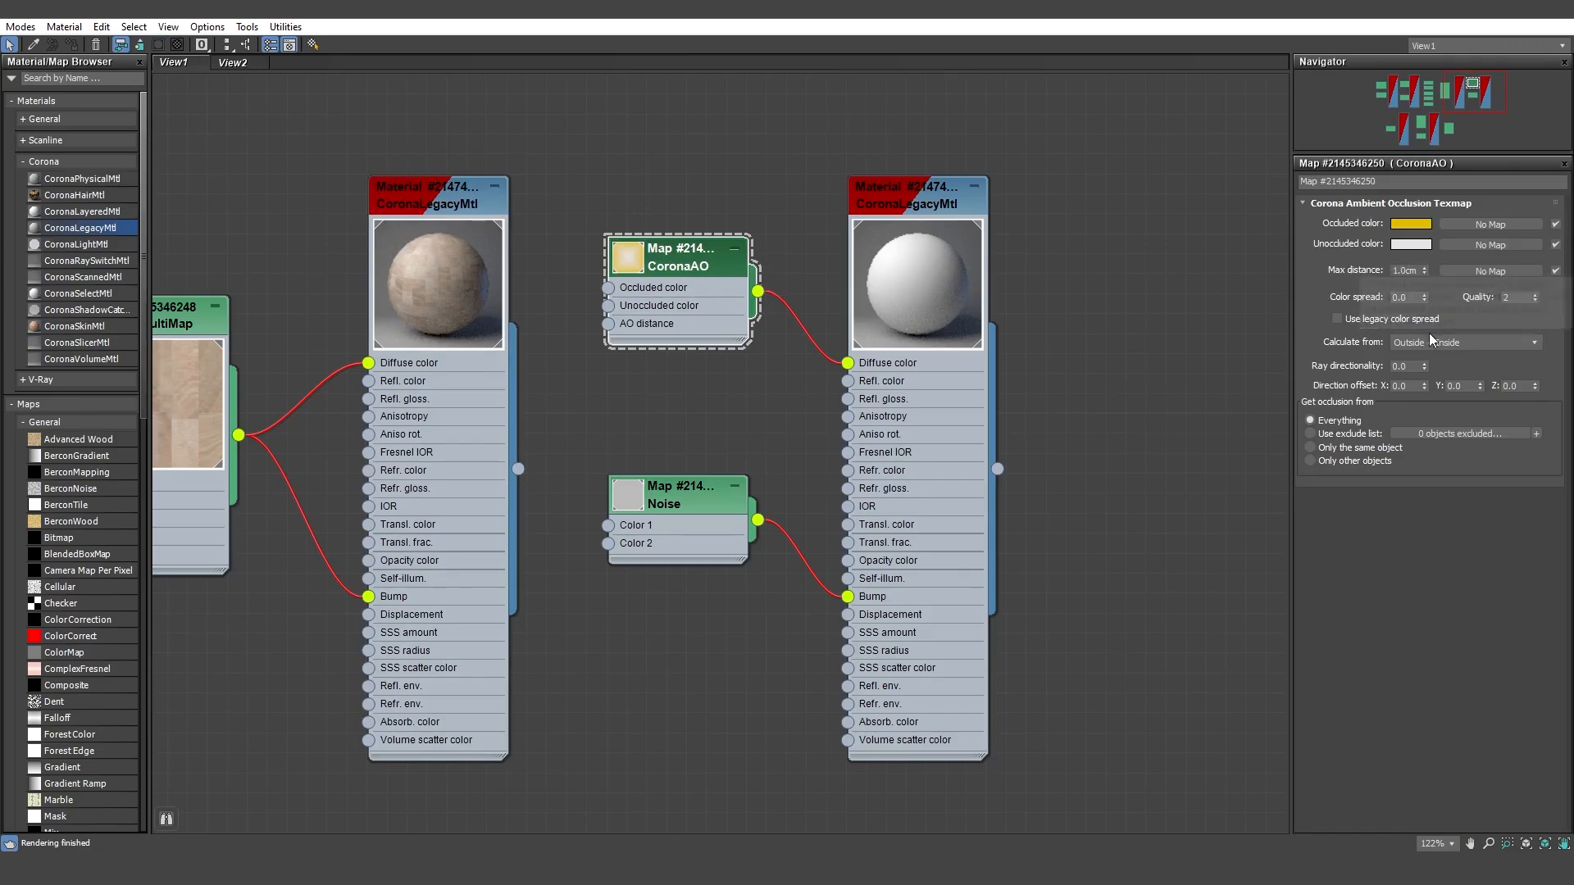
left_click(710, 503)
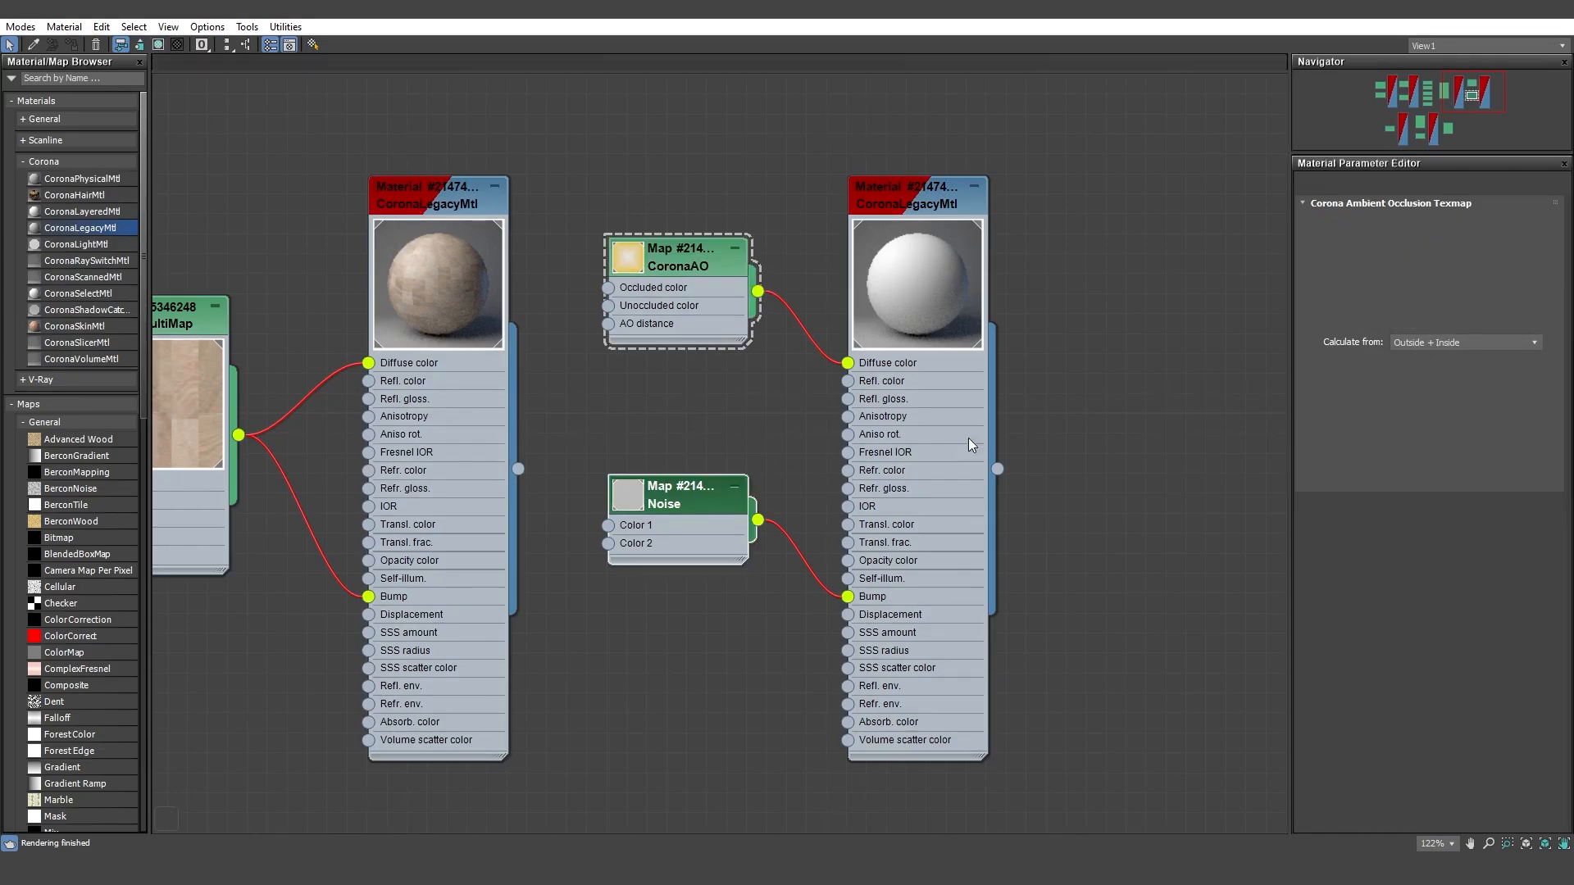
left_click(883, 268)
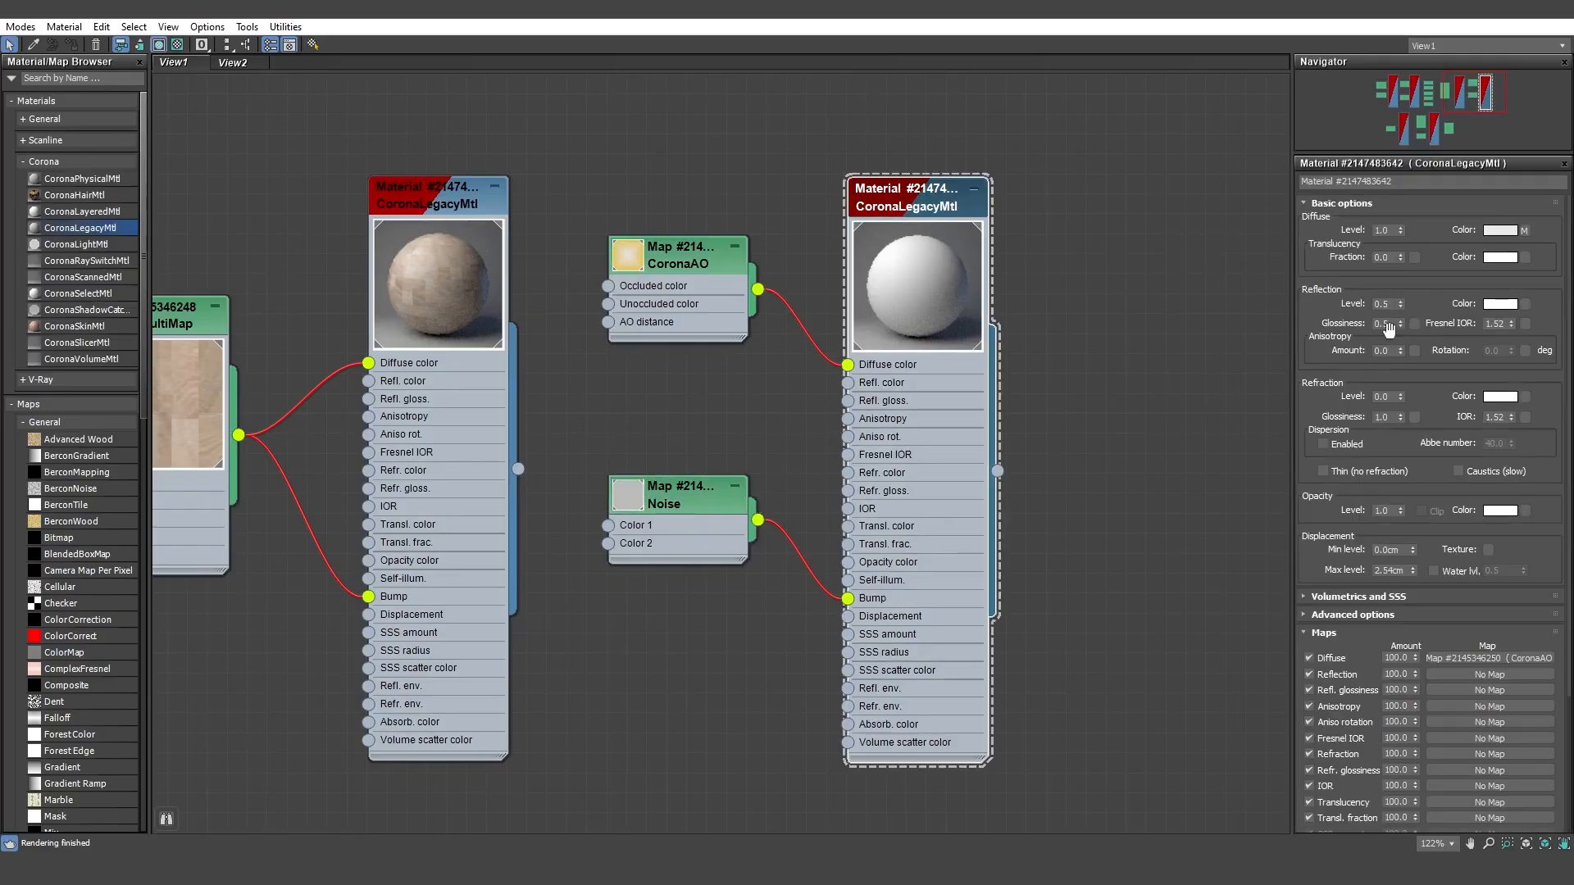
Step: Examine the dark material in the lower row, including its diffuse colour values, reflection settings and Noise bump map
middle_click_drag(815, 334, 967, 333)
scroll(886, 330, "down", 3)
middle_click_drag(459, 513, 1036, 198)
middle_click_drag(659, 362, 965, 328)
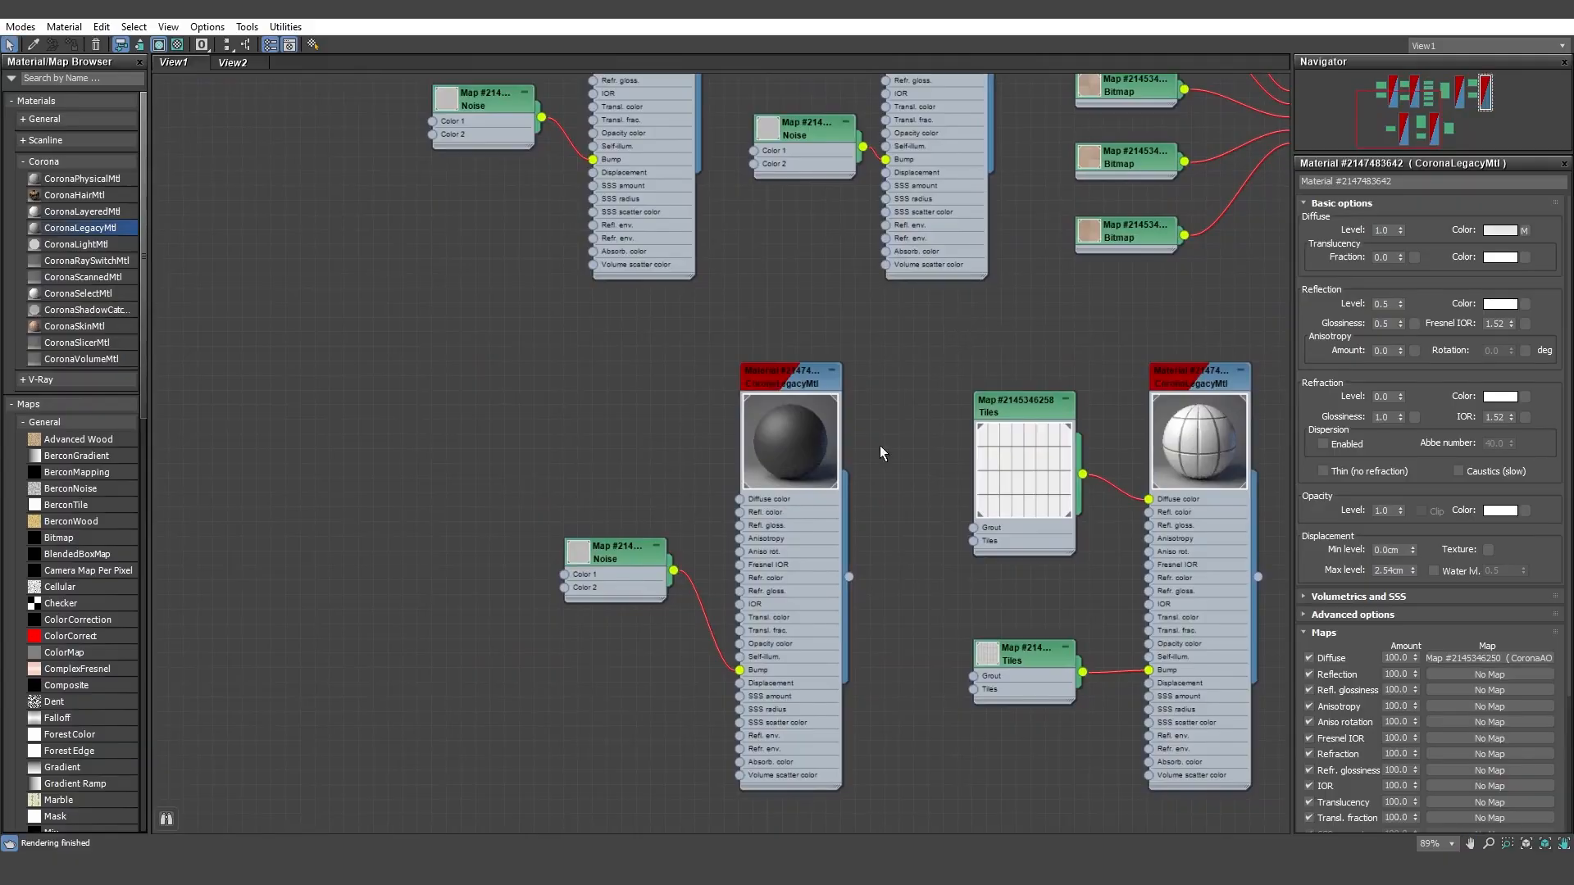
double_click(782, 465)
scroll(800, 461, "up", 4)
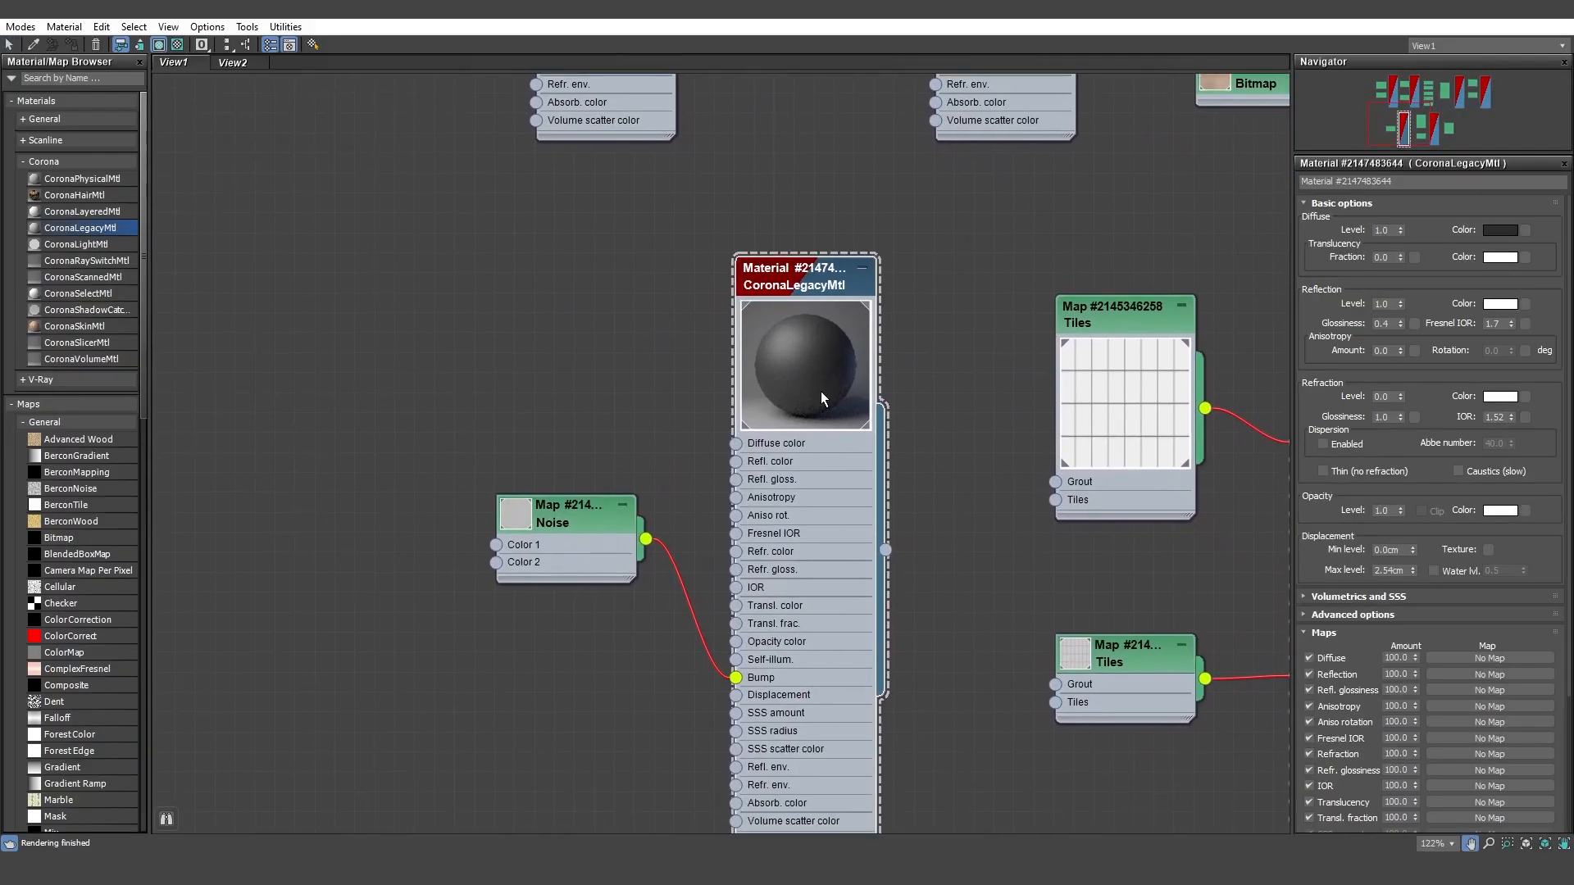
scroll(793, 398, "up", 1)
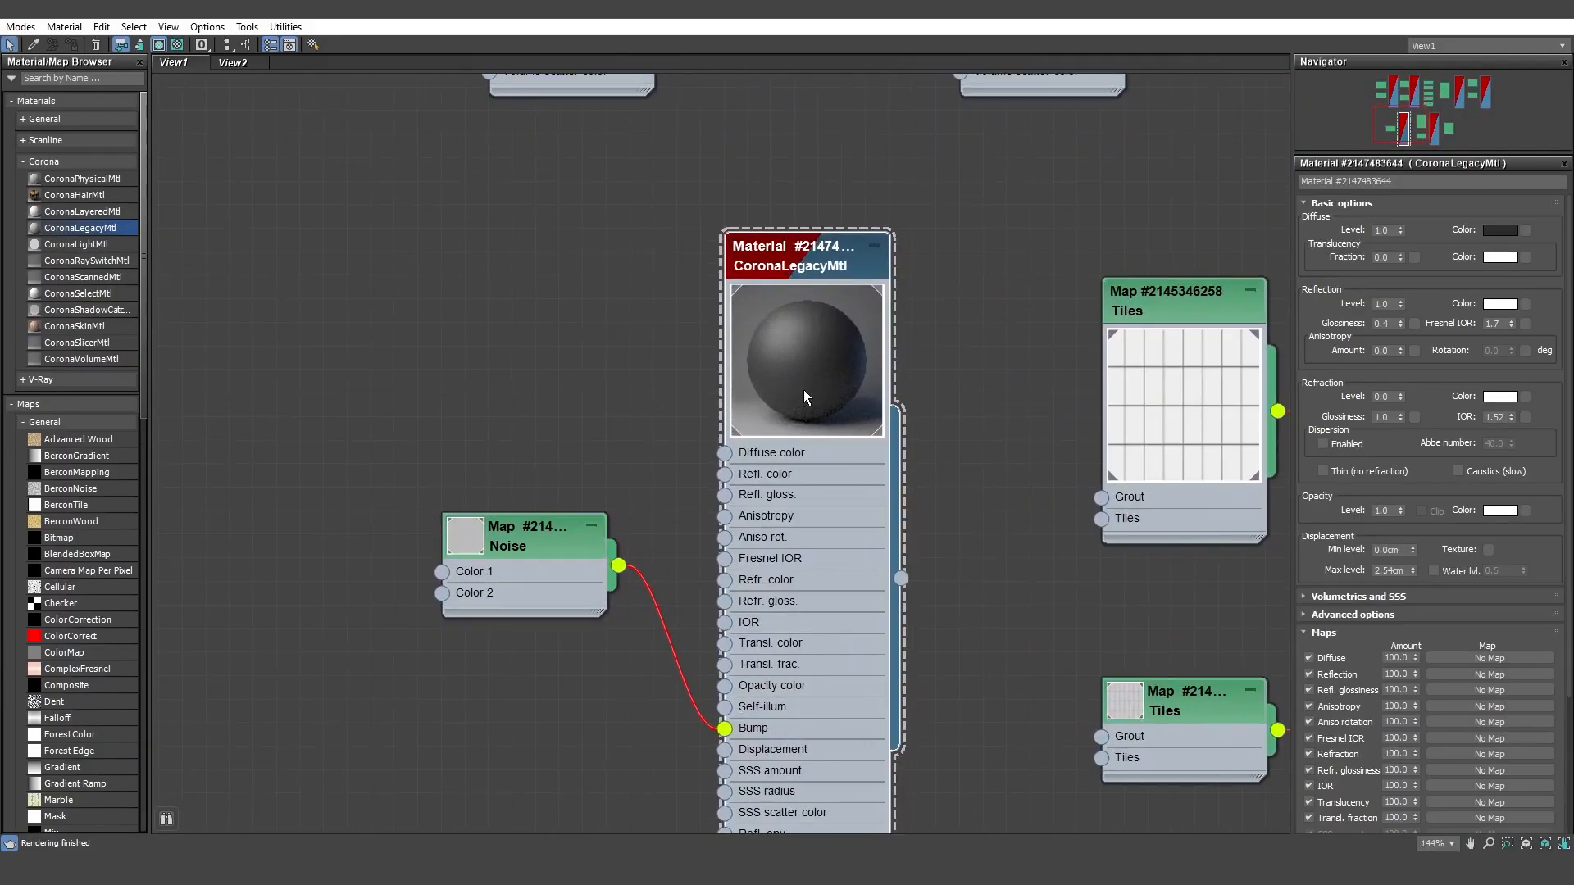
left_click(1495, 229)
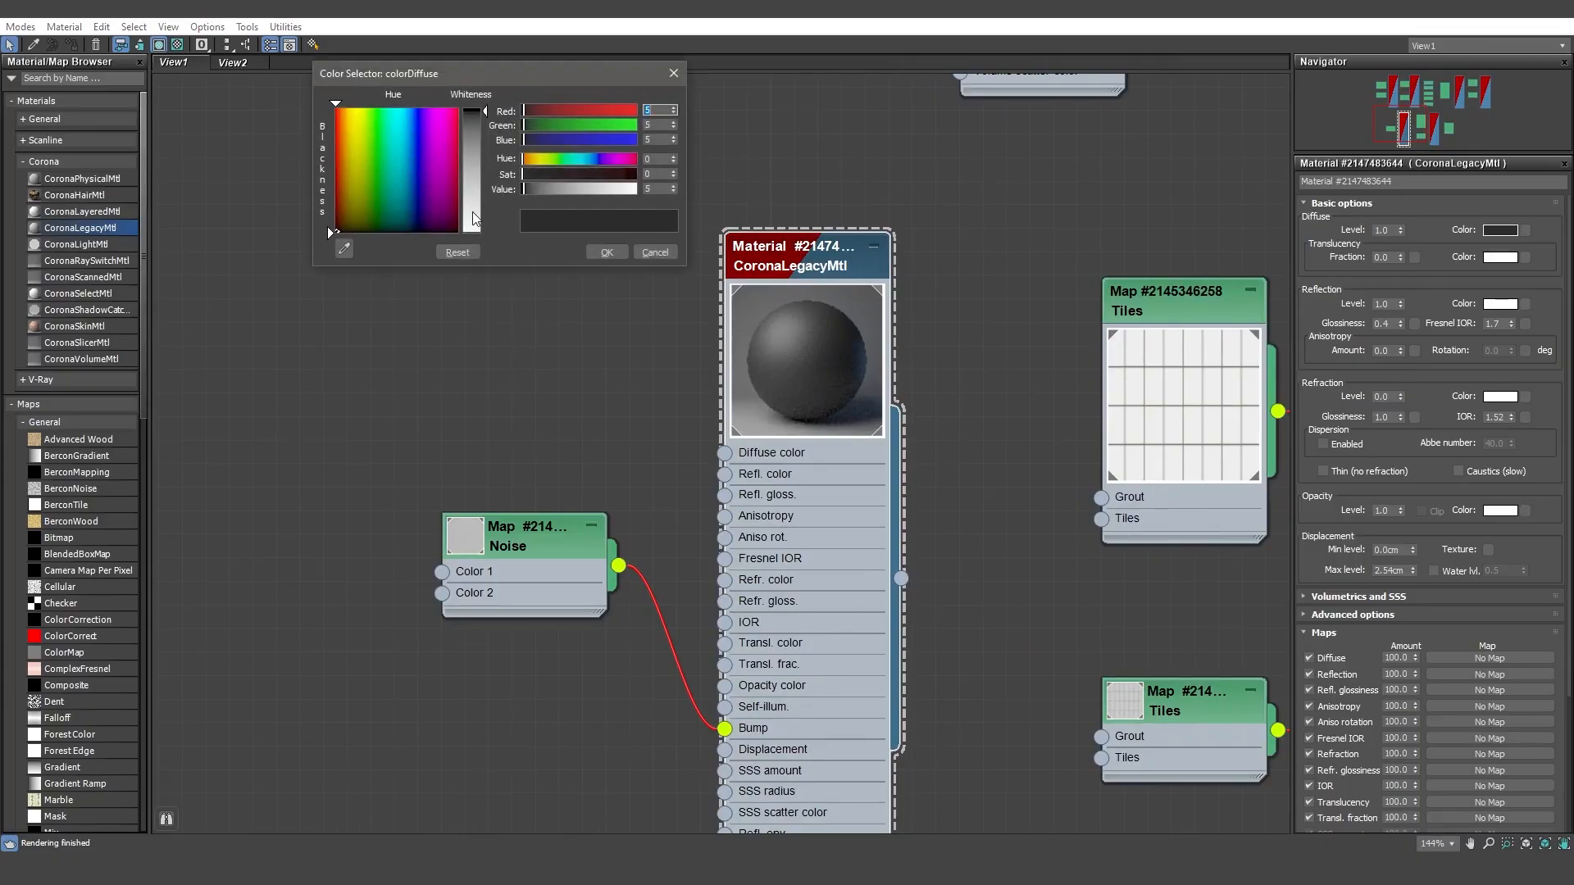
left_click(606, 252)
left_click(559, 534)
left_click(559, 532)
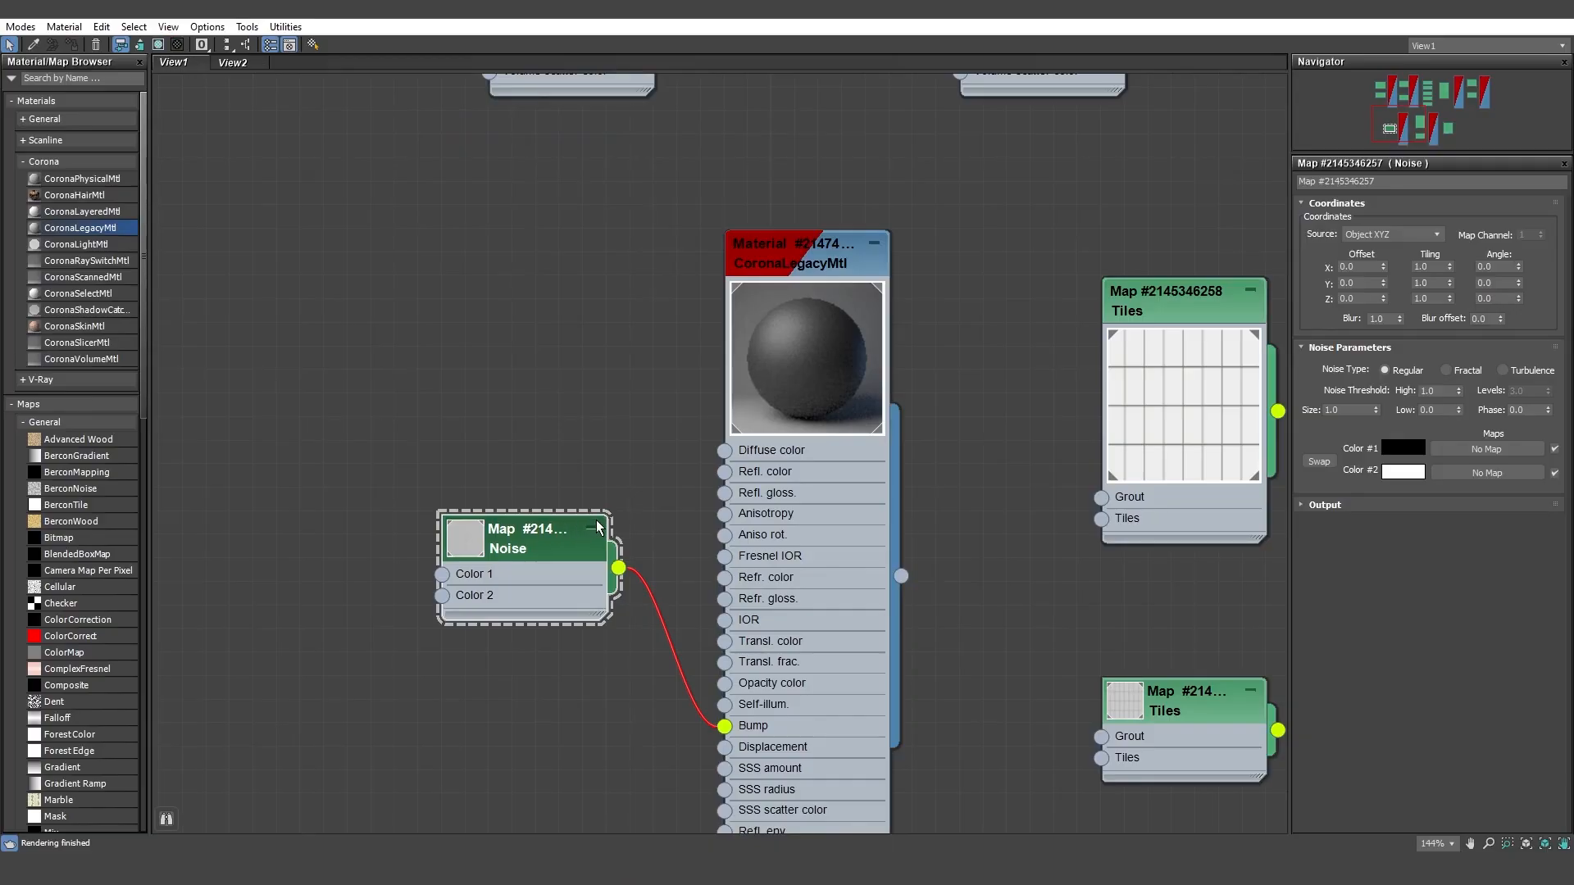
Step: Examine the dark material's reflection settings and the white tile material with its diffuse and bump Tiles maps
left_click(797, 399)
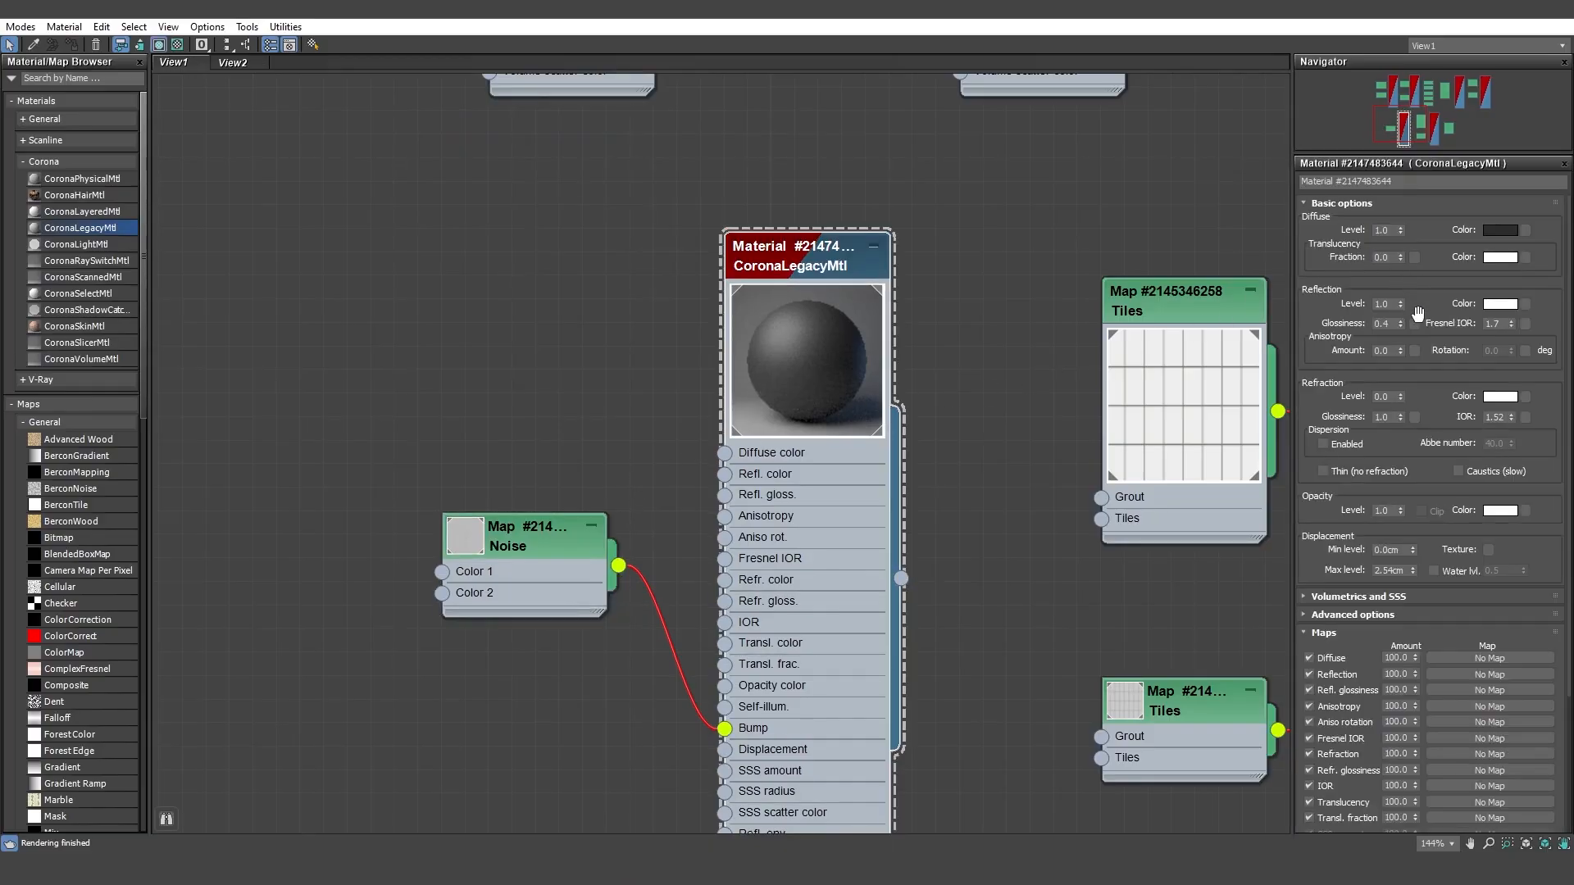
middle_click_drag(1181, 414, 843, 386)
left_click(970, 300)
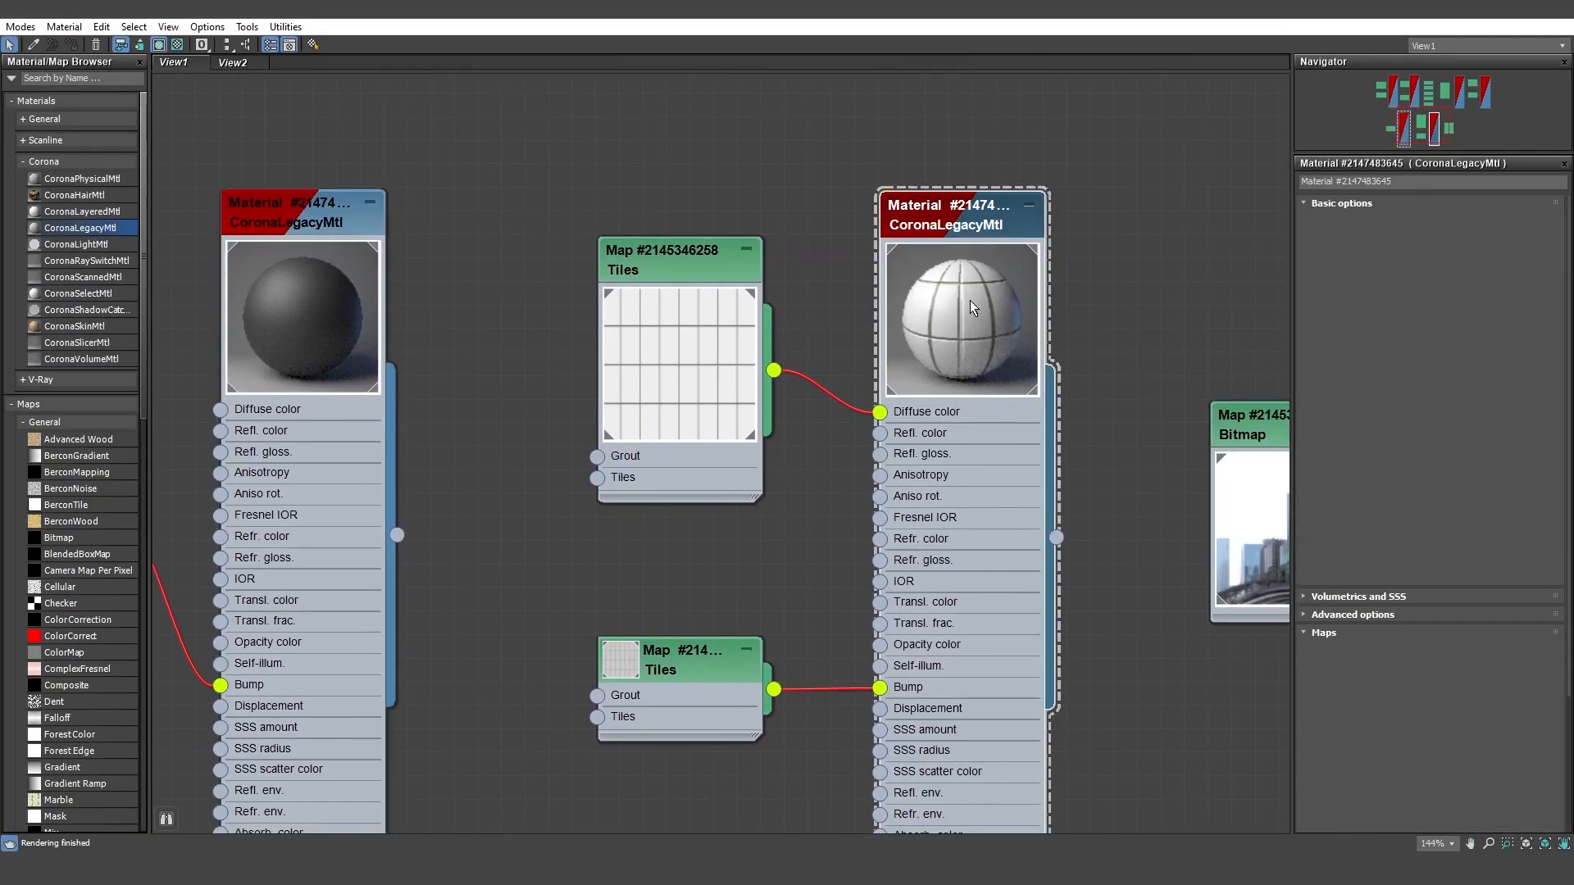
left_click(745, 390)
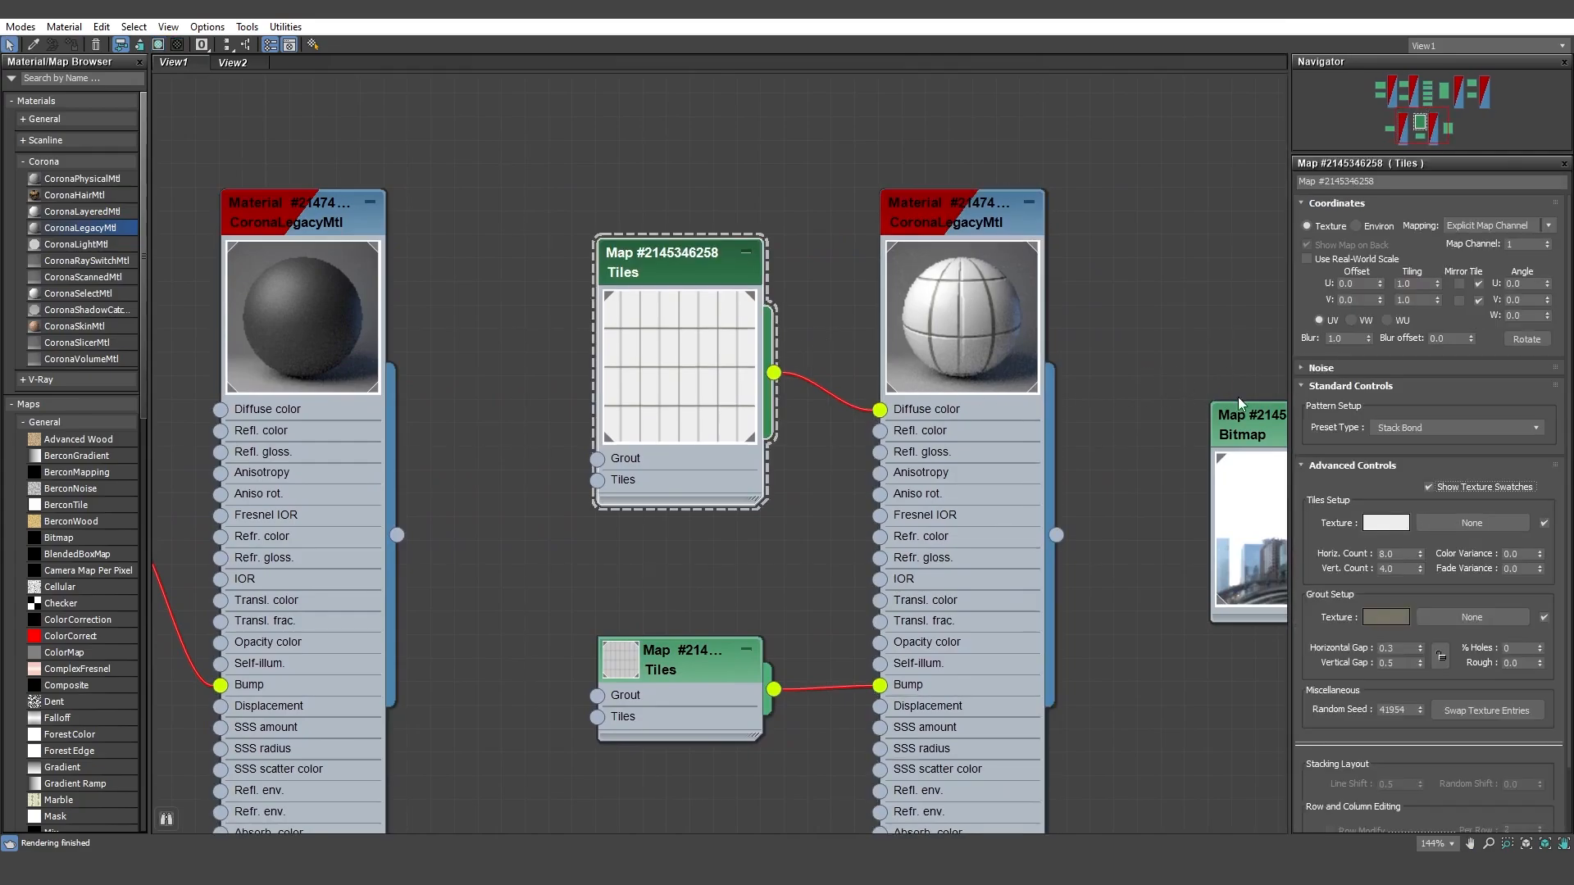
left_click(711, 675)
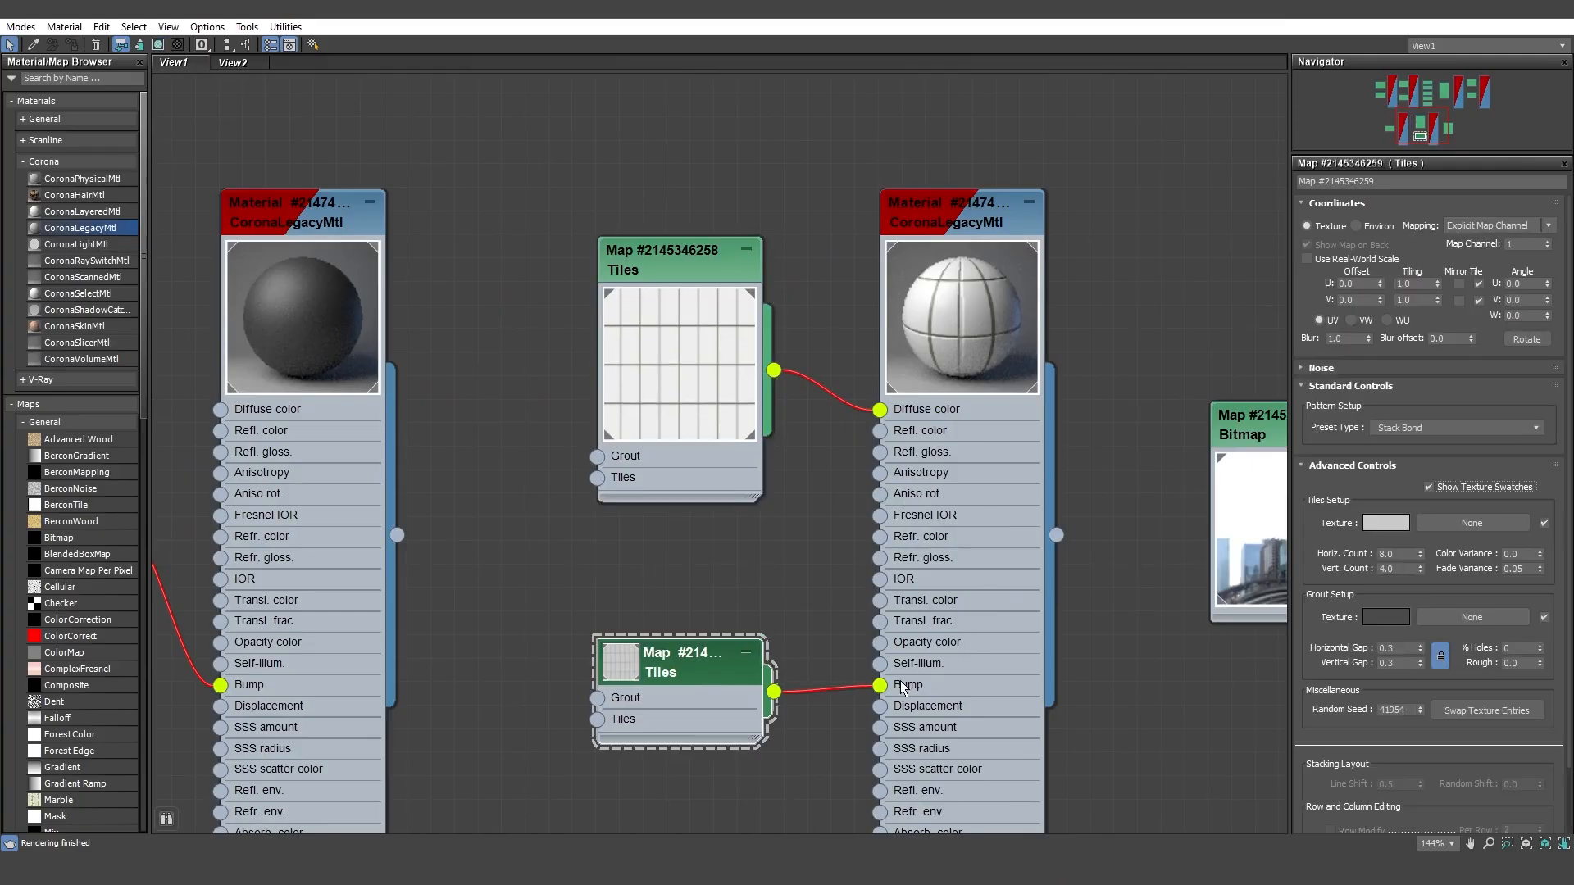
left_click(963, 354)
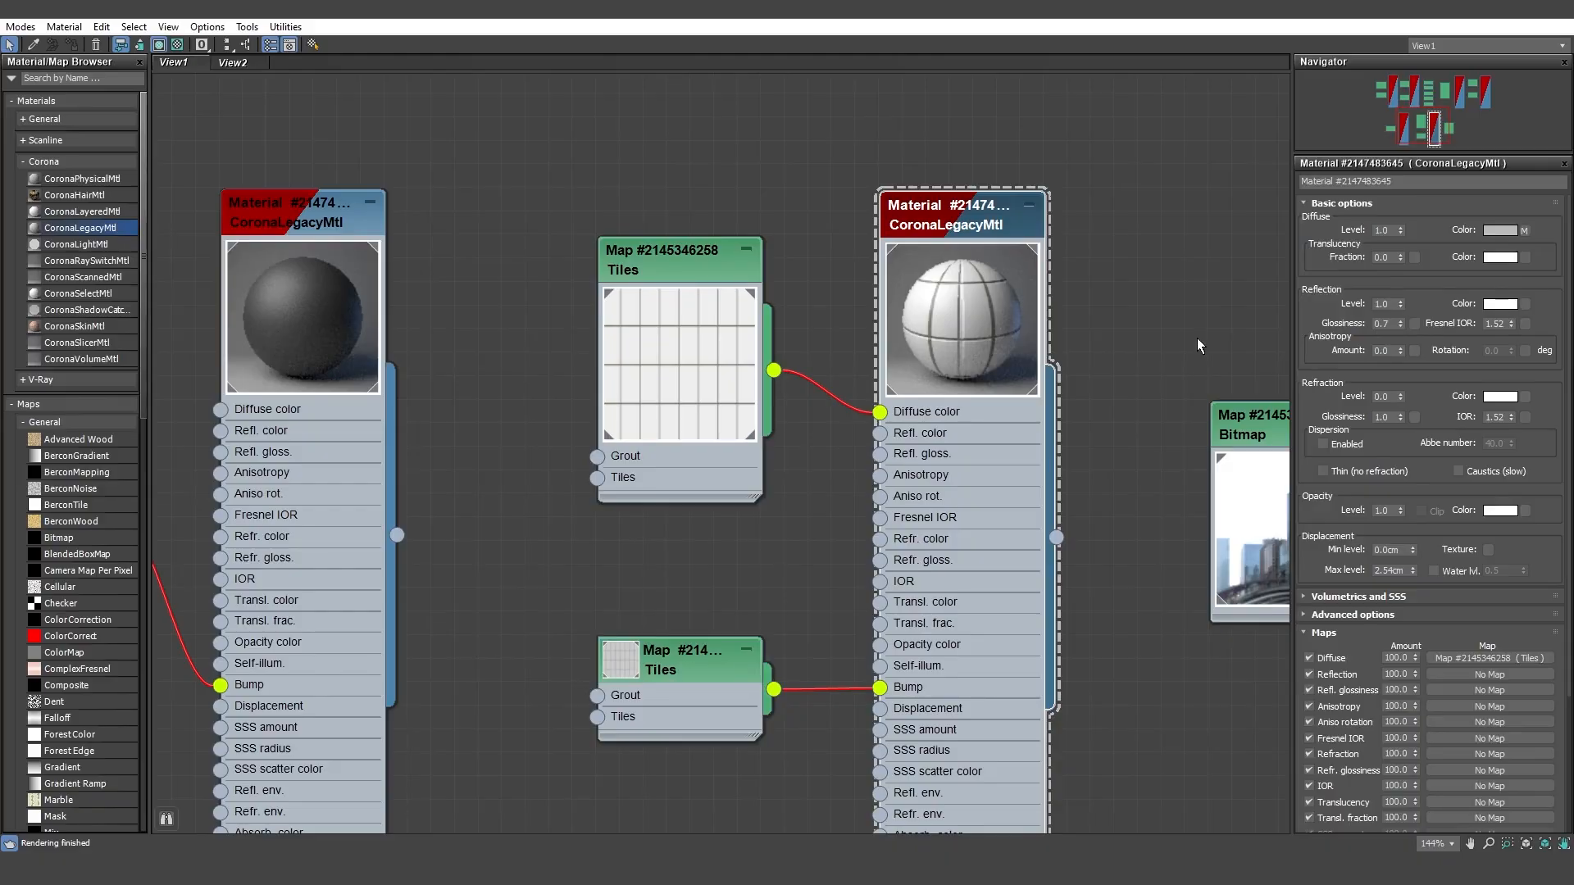
Step: Examine the settings of the city skyline Bitmap map beside the tile material
middle_click_drag(1197, 338, 779, 324)
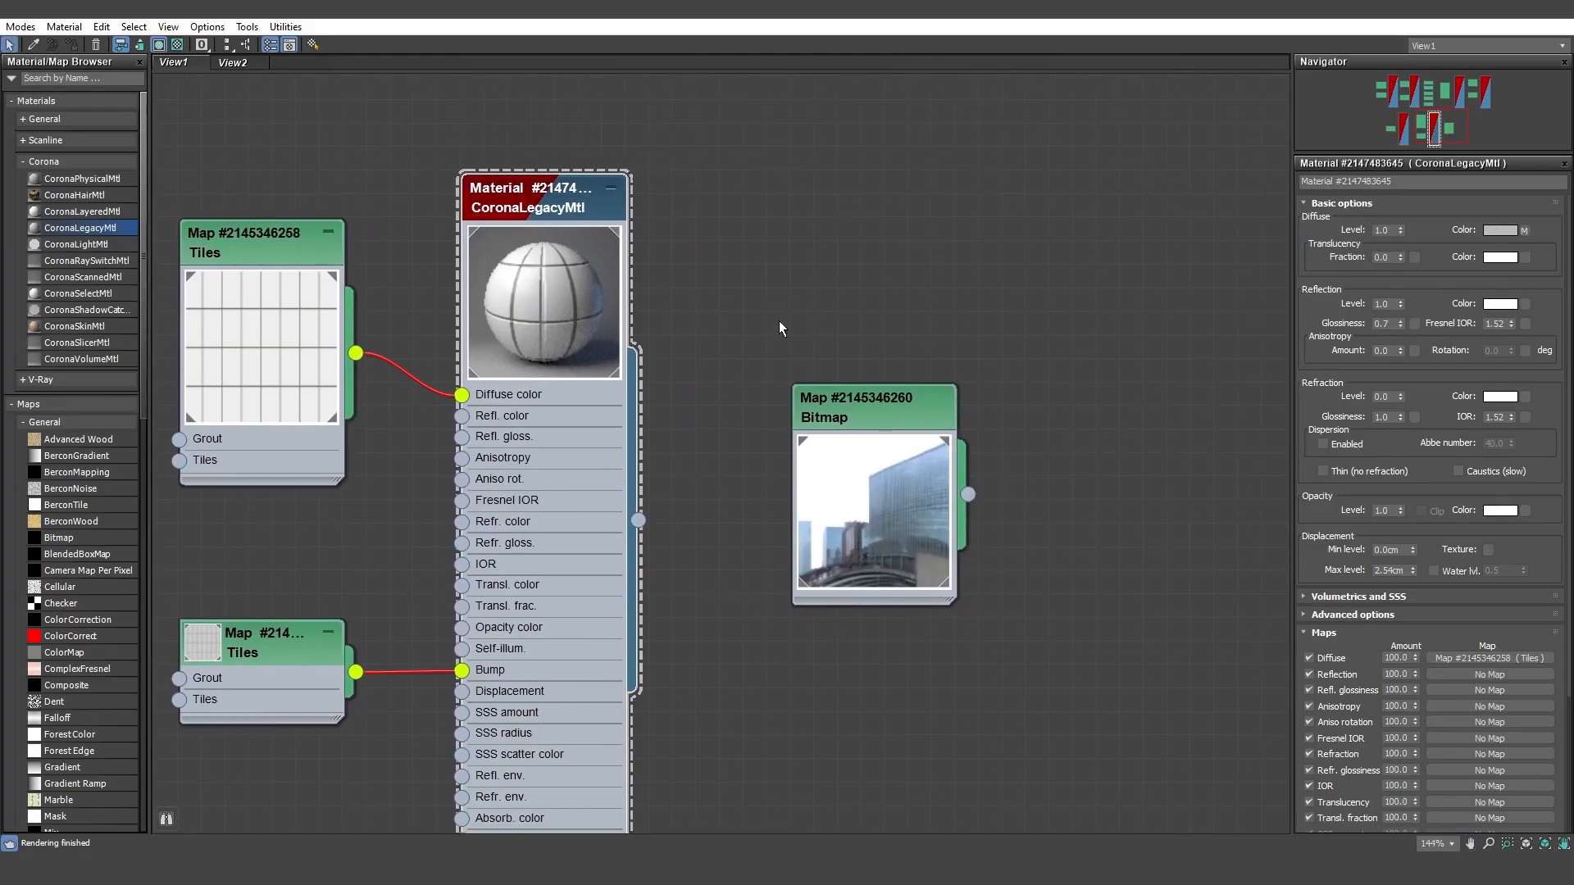
left_click(864, 474)
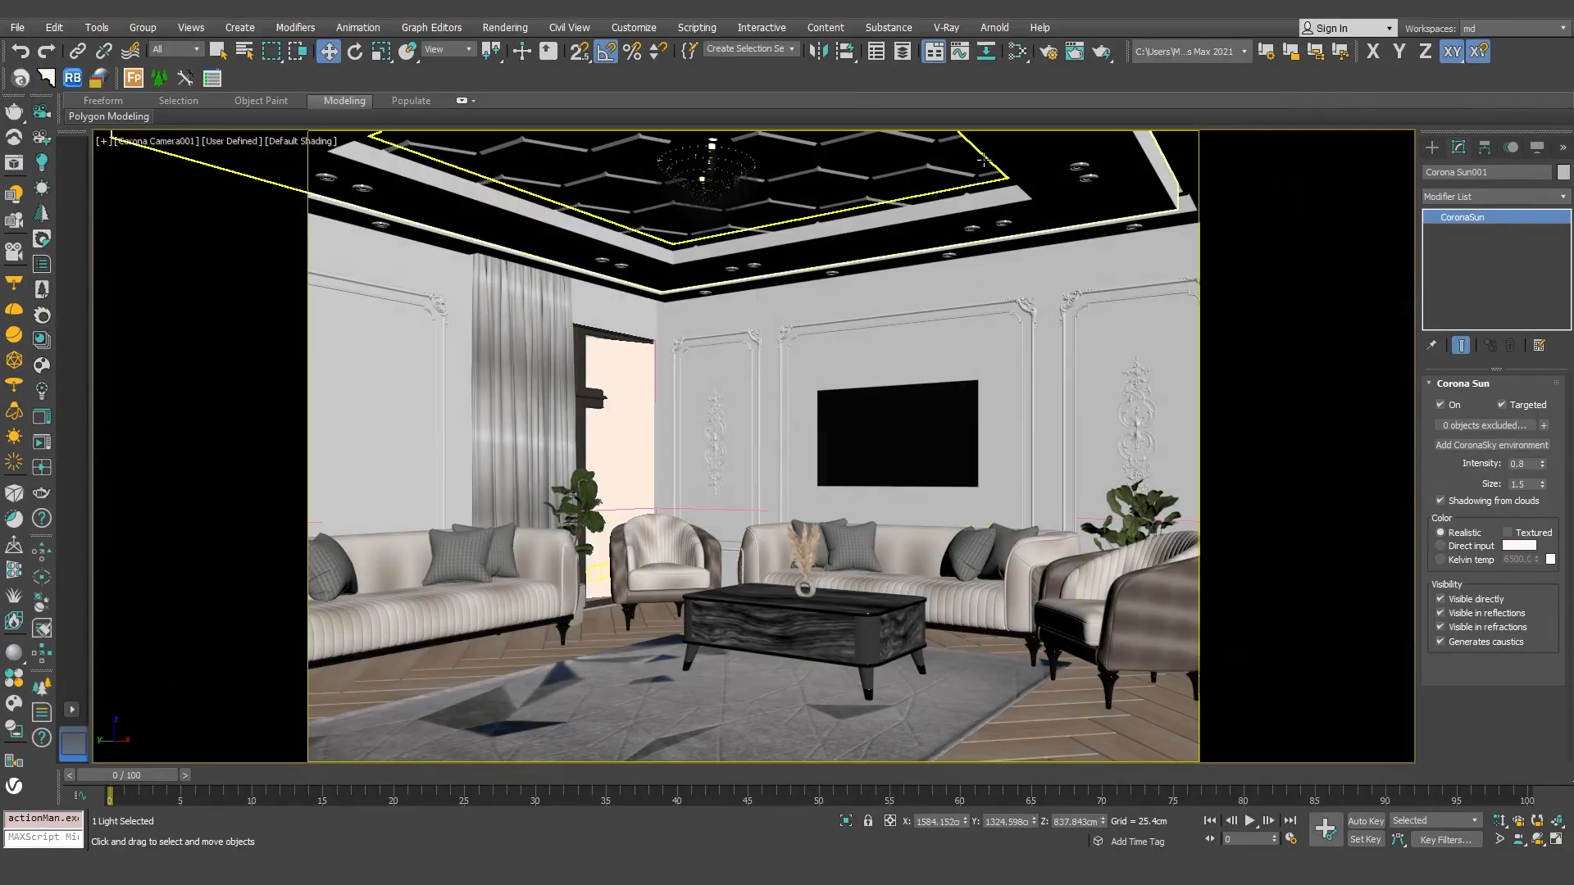
Step: Open the Corona render setup and show its render elements
key("F10")
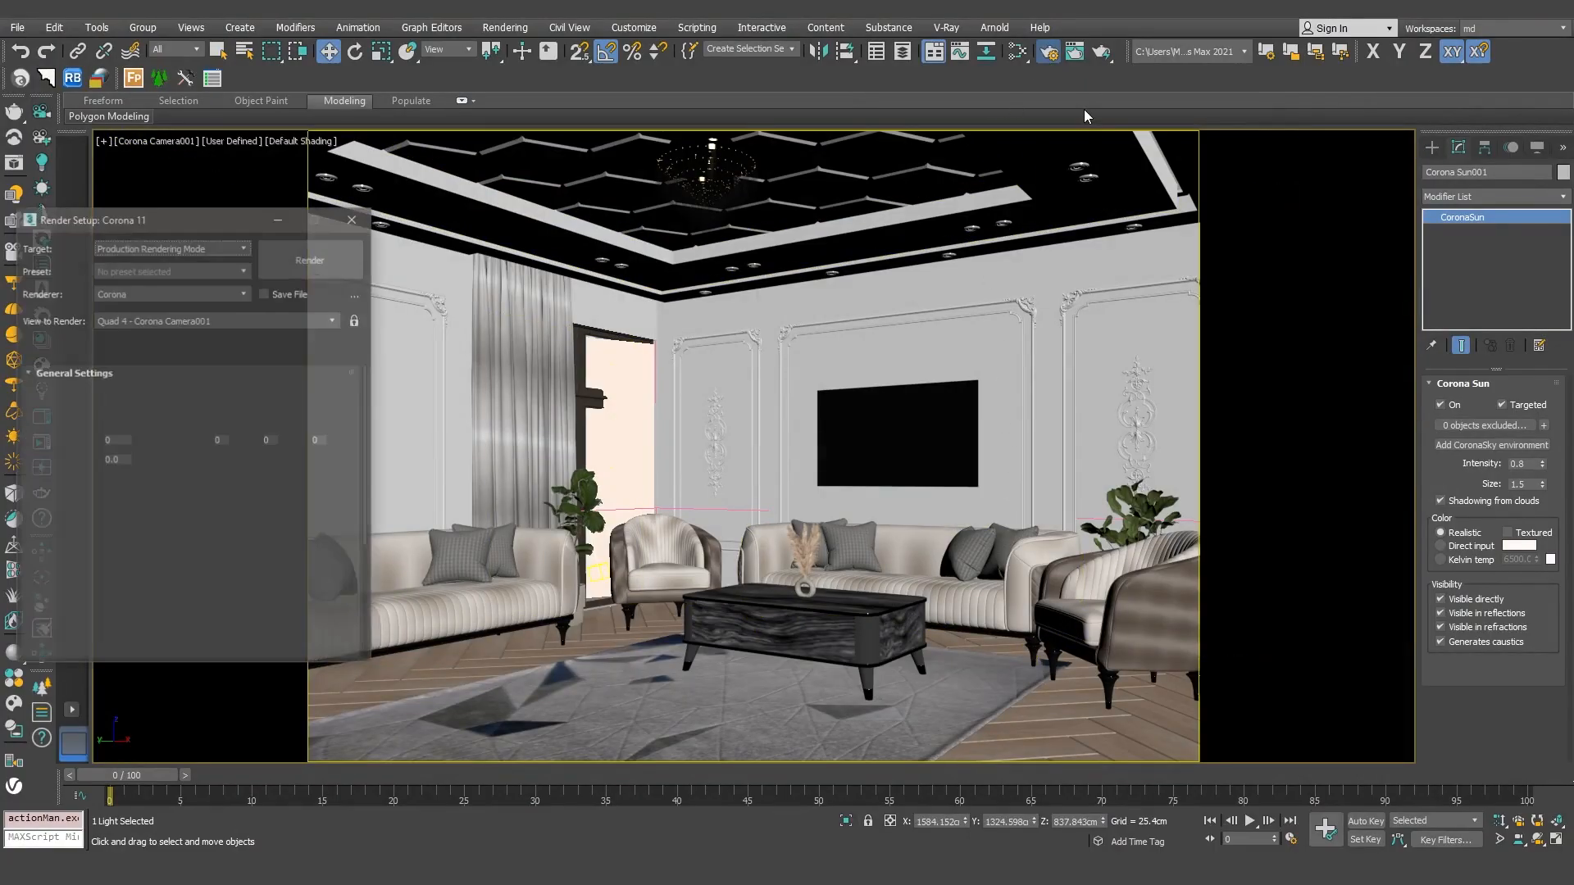
left_click_drag(240, 224, 849, 150)
left_click(886, 280)
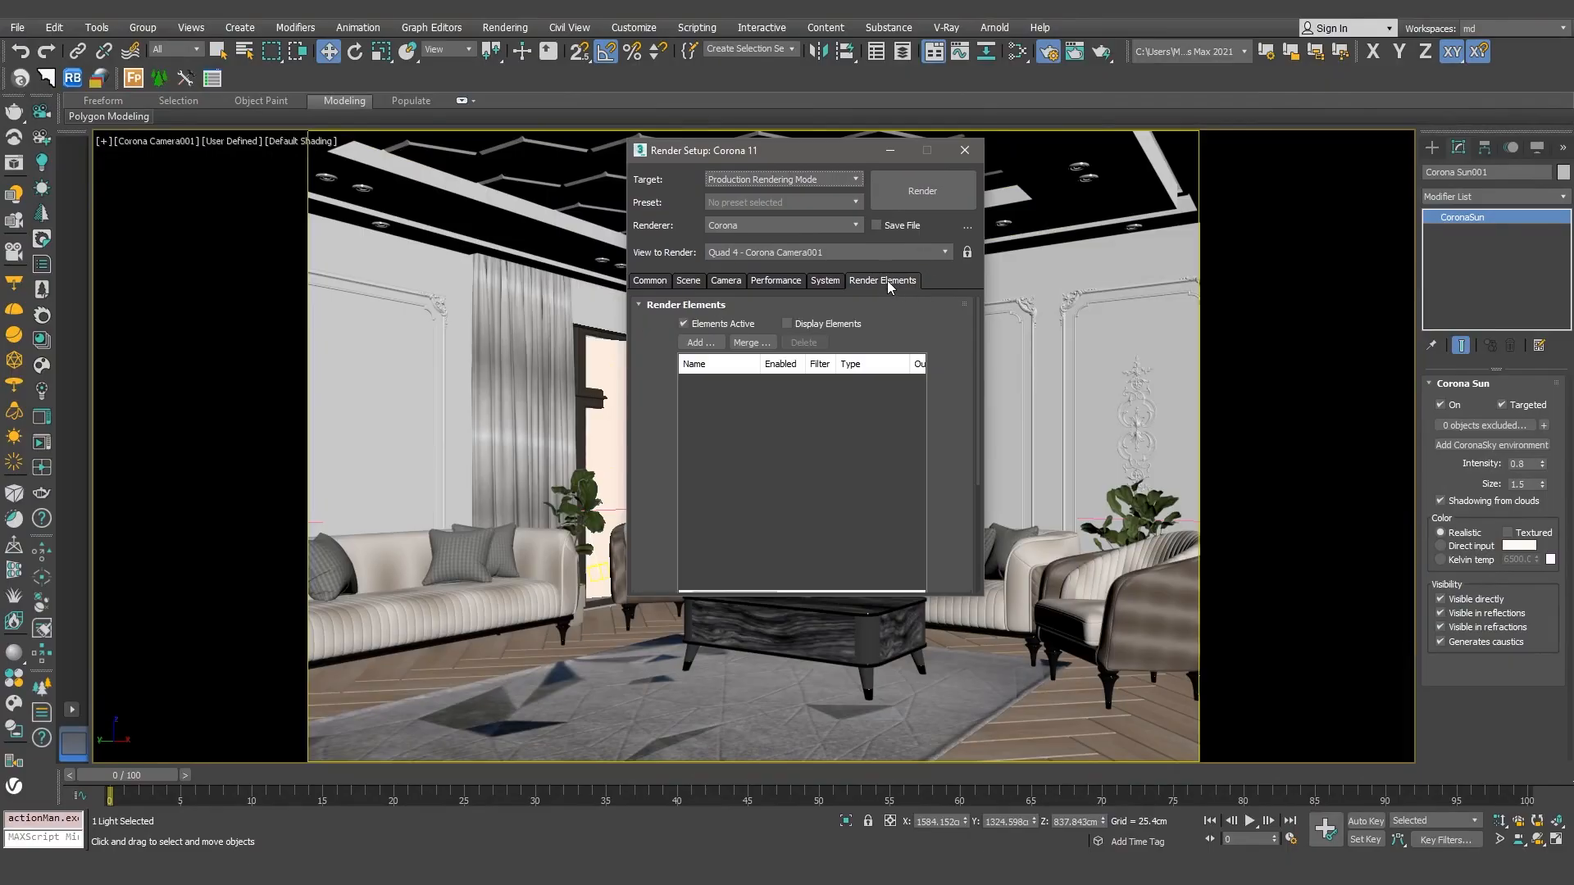
Step: Add the render elements CESSENTIAL_Direct, CESSENTIAL_Reflect, CESSENTIAL_Refract, CGeometry_ZDepth, CMasking_ID and CTexmap
left_click(702, 342)
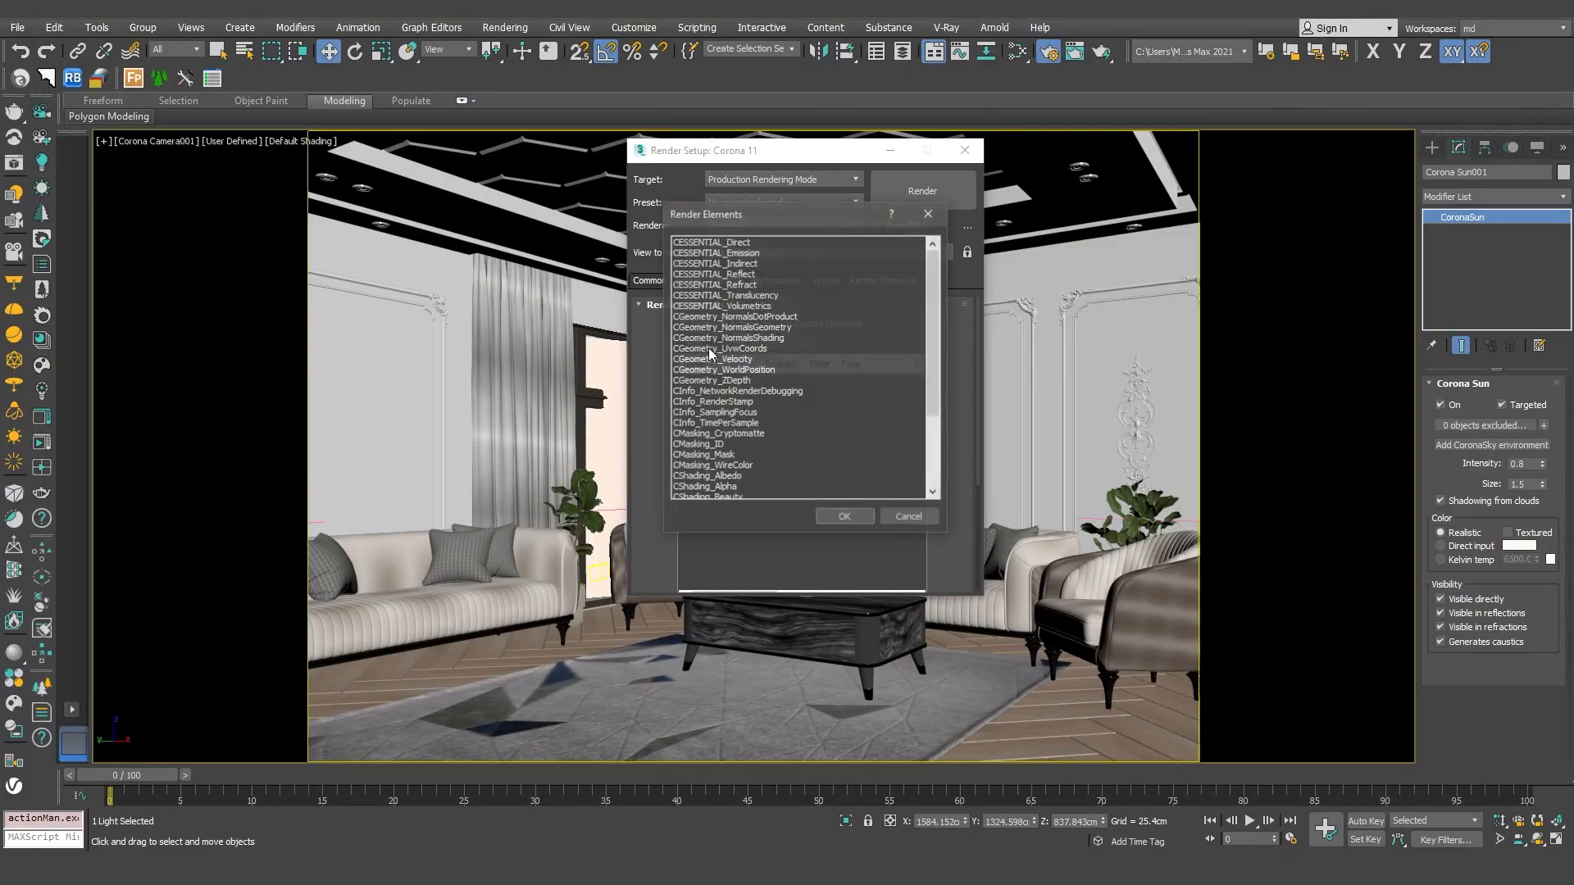
left_click(751, 243)
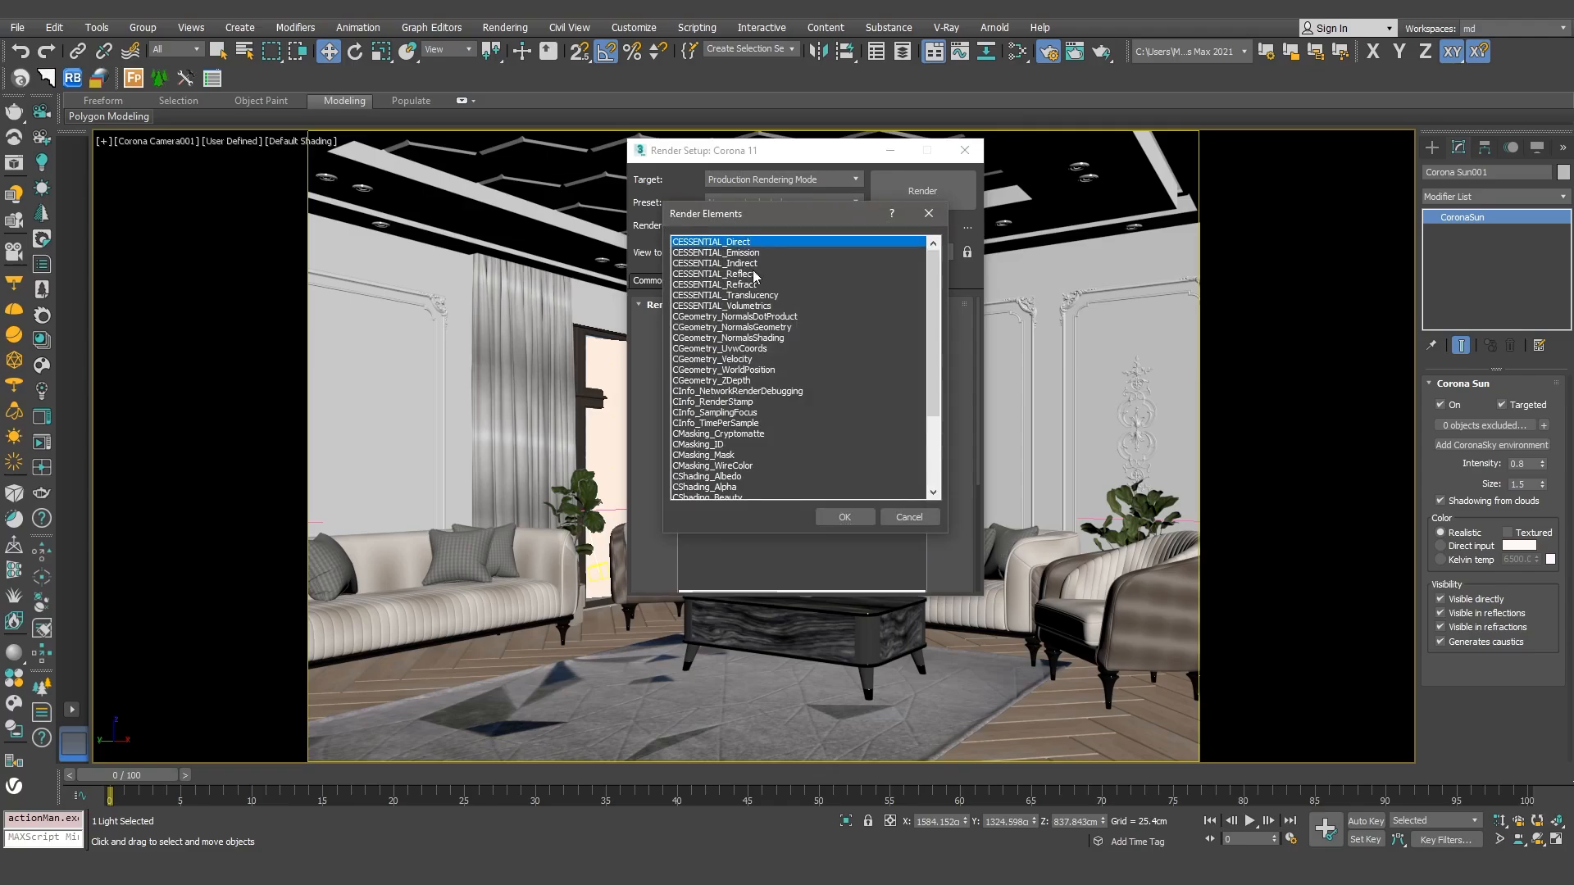
left_click(752, 274, "ctrl")
left_click(751, 284, "ctrl")
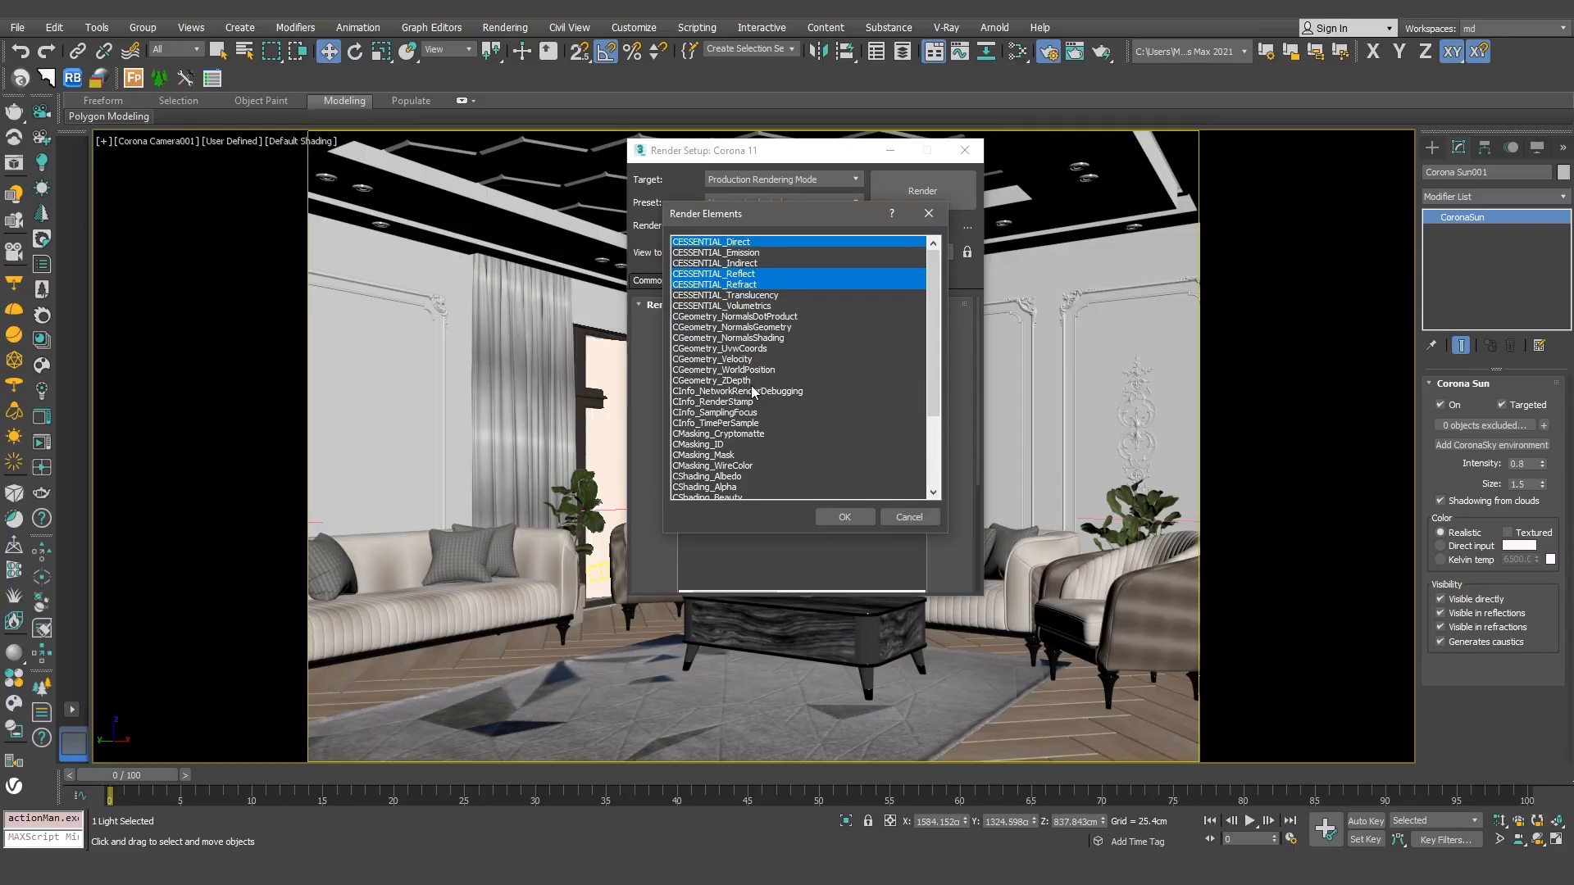
left_click(711, 446, "ctrl")
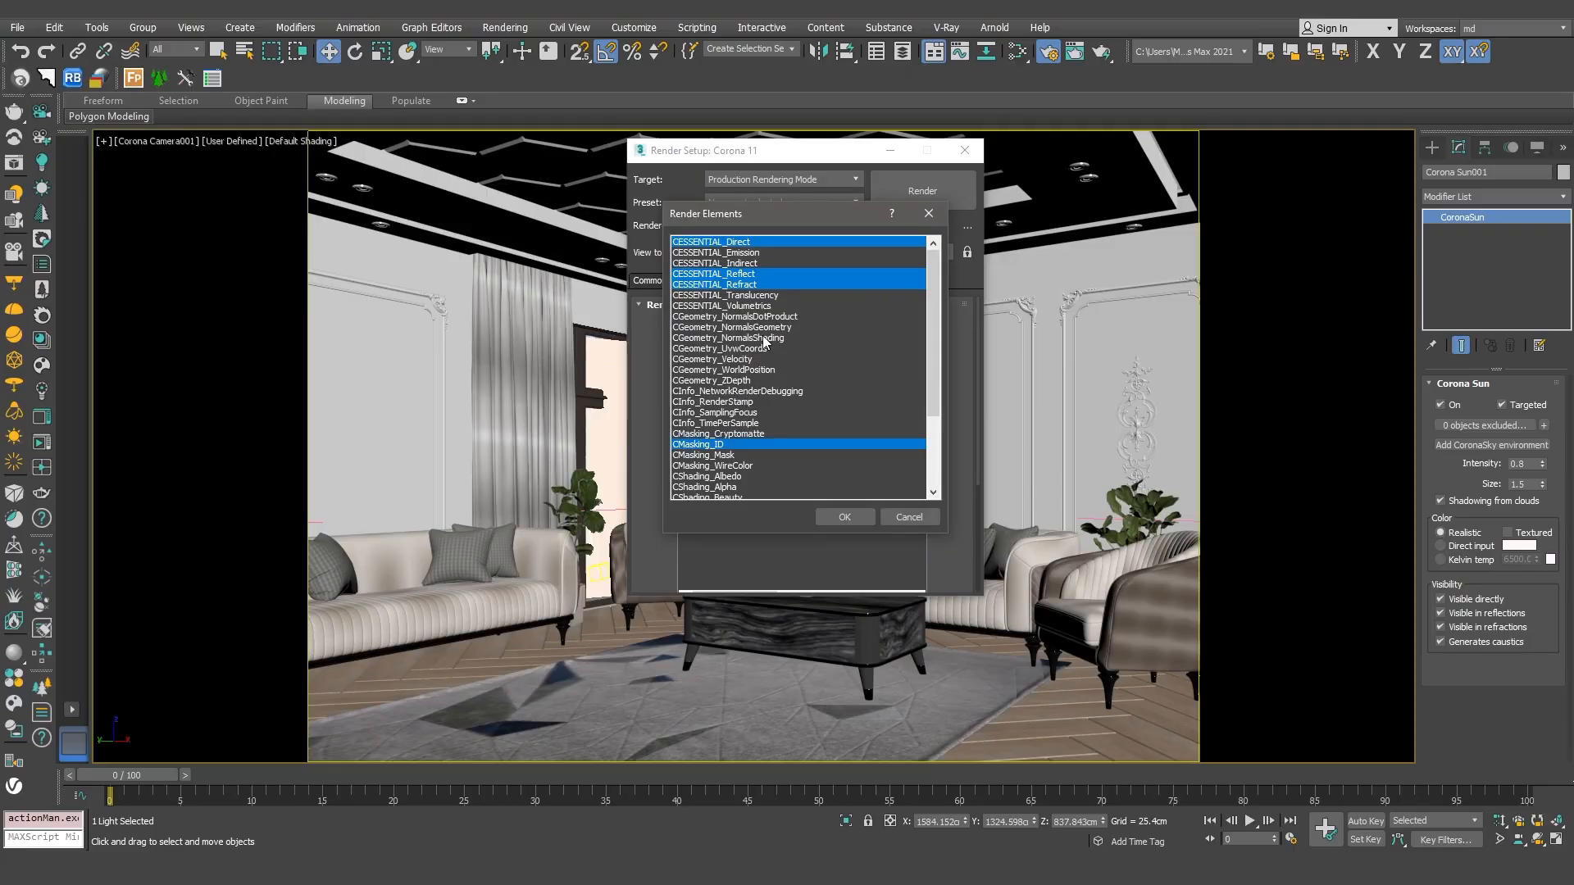
scroll(763, 341, "down", 3)
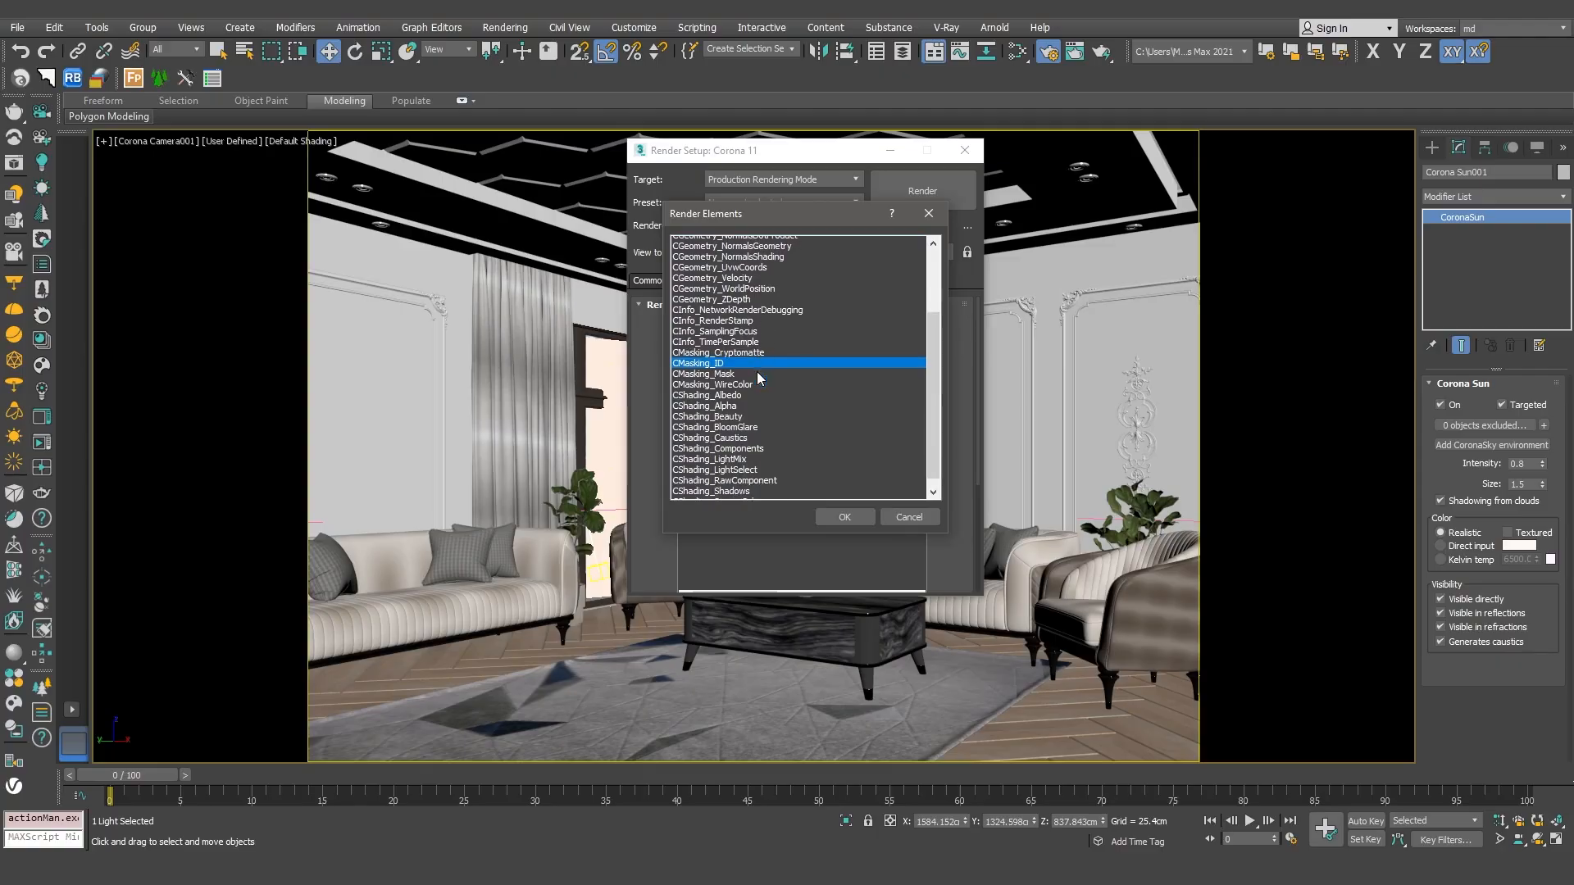
scroll(762, 375, "down", 1)
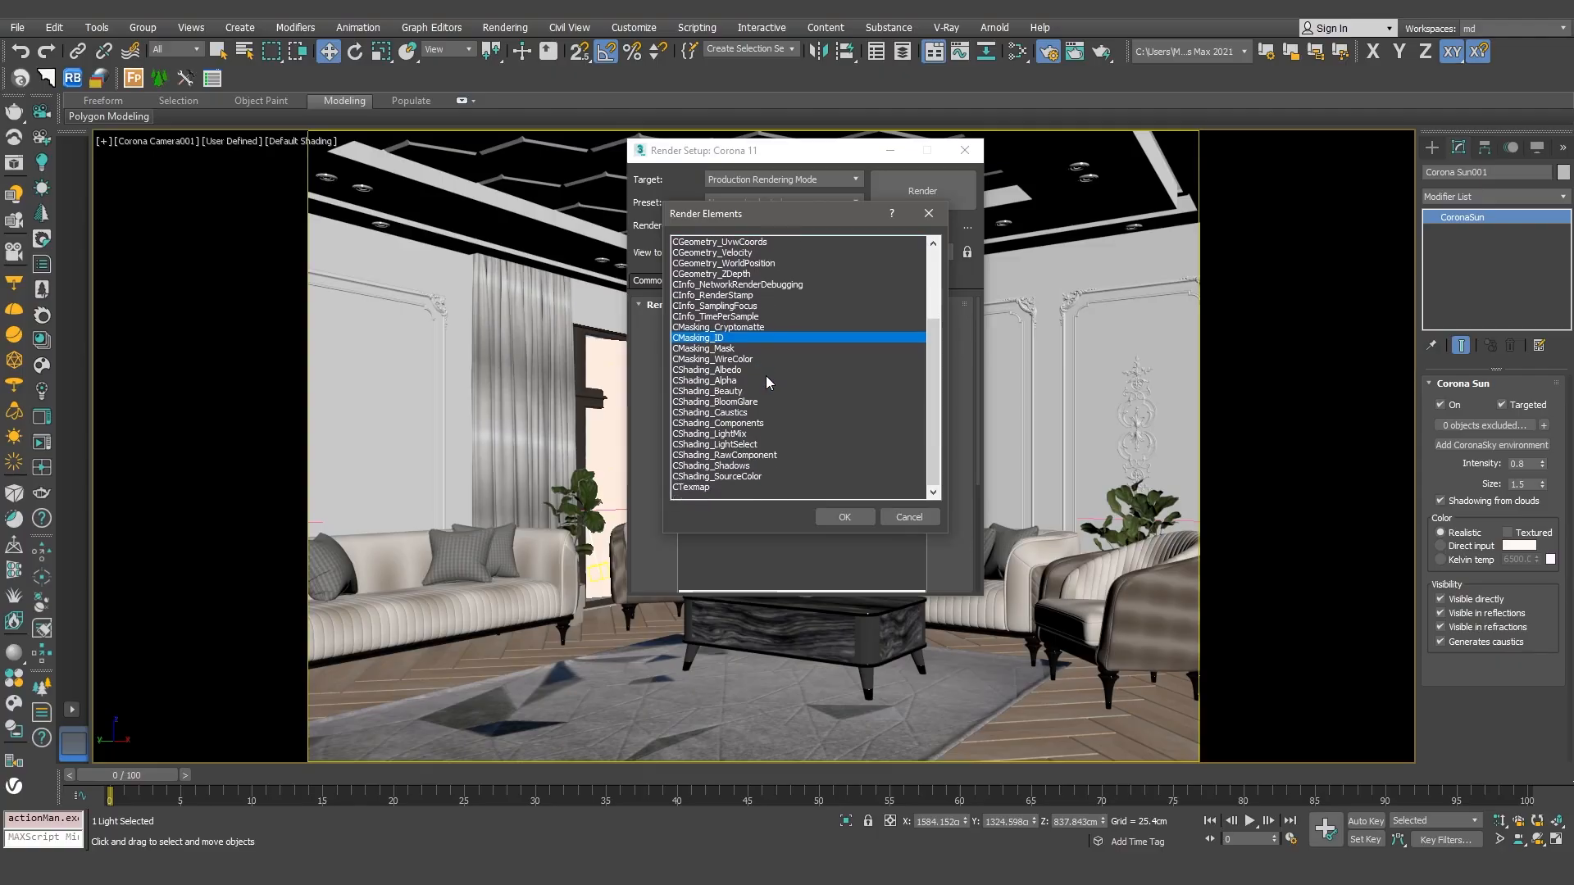
left_click(697, 490, "ctrl")
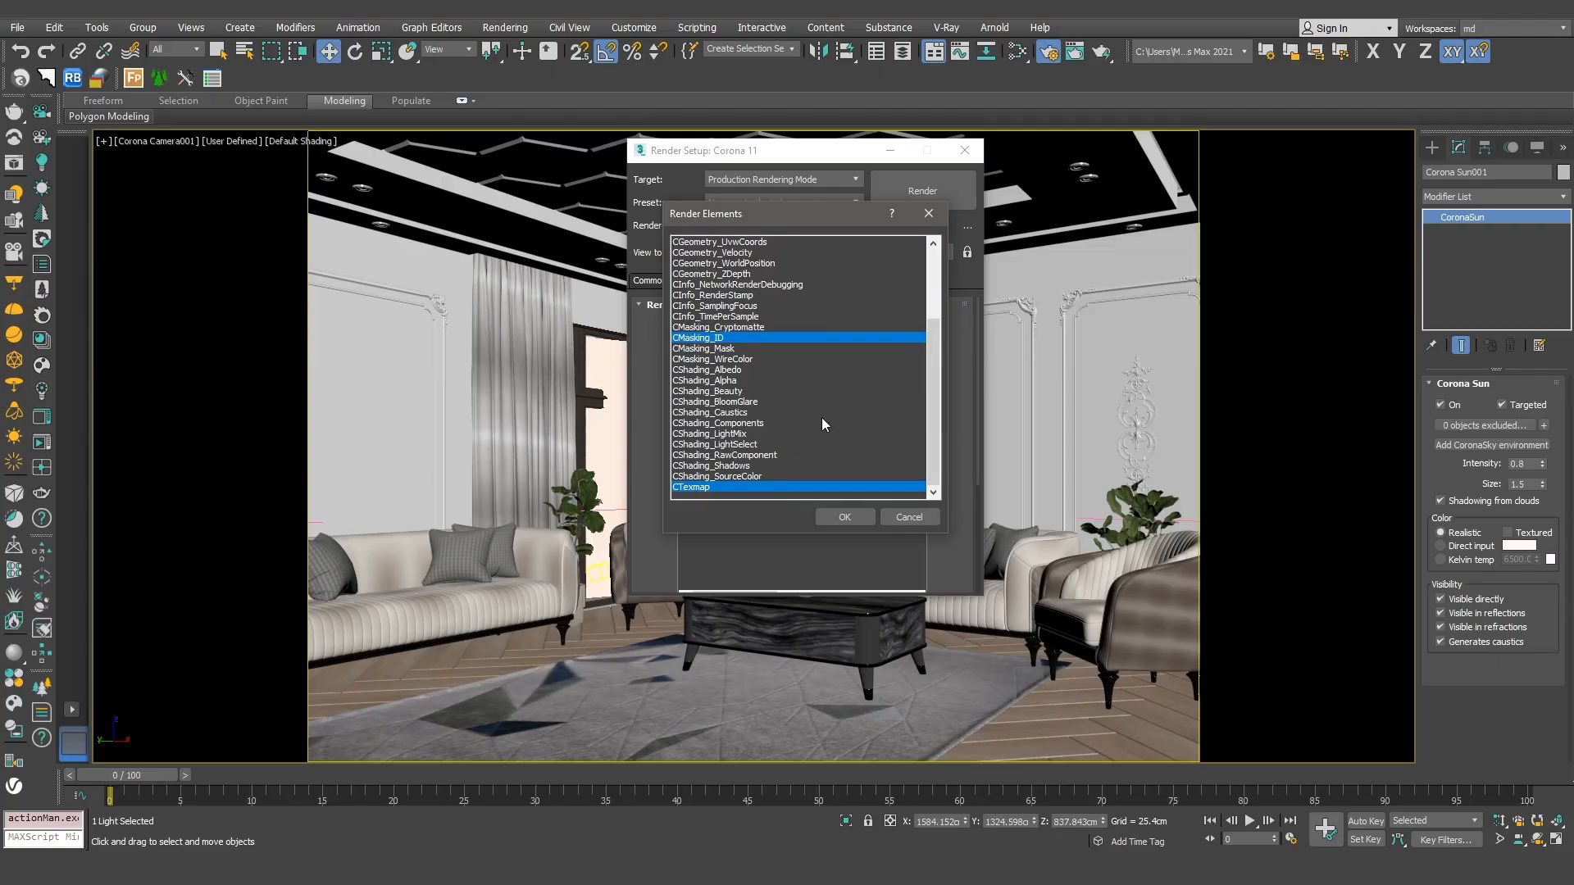
scroll(821, 416, "up", 4)
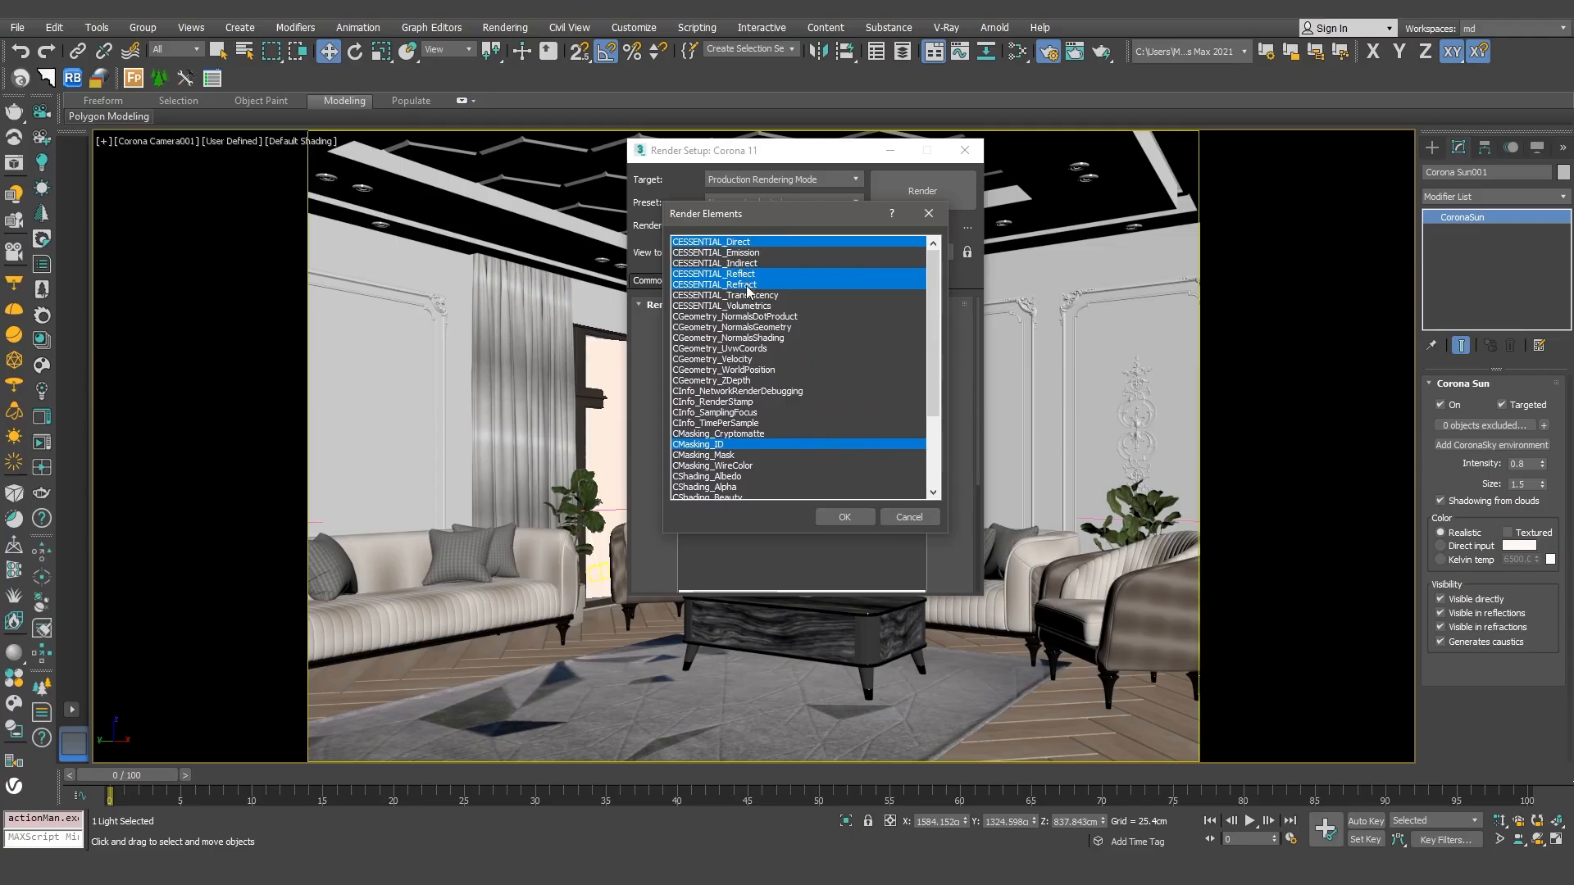
left_click(736, 381, "ctrl")
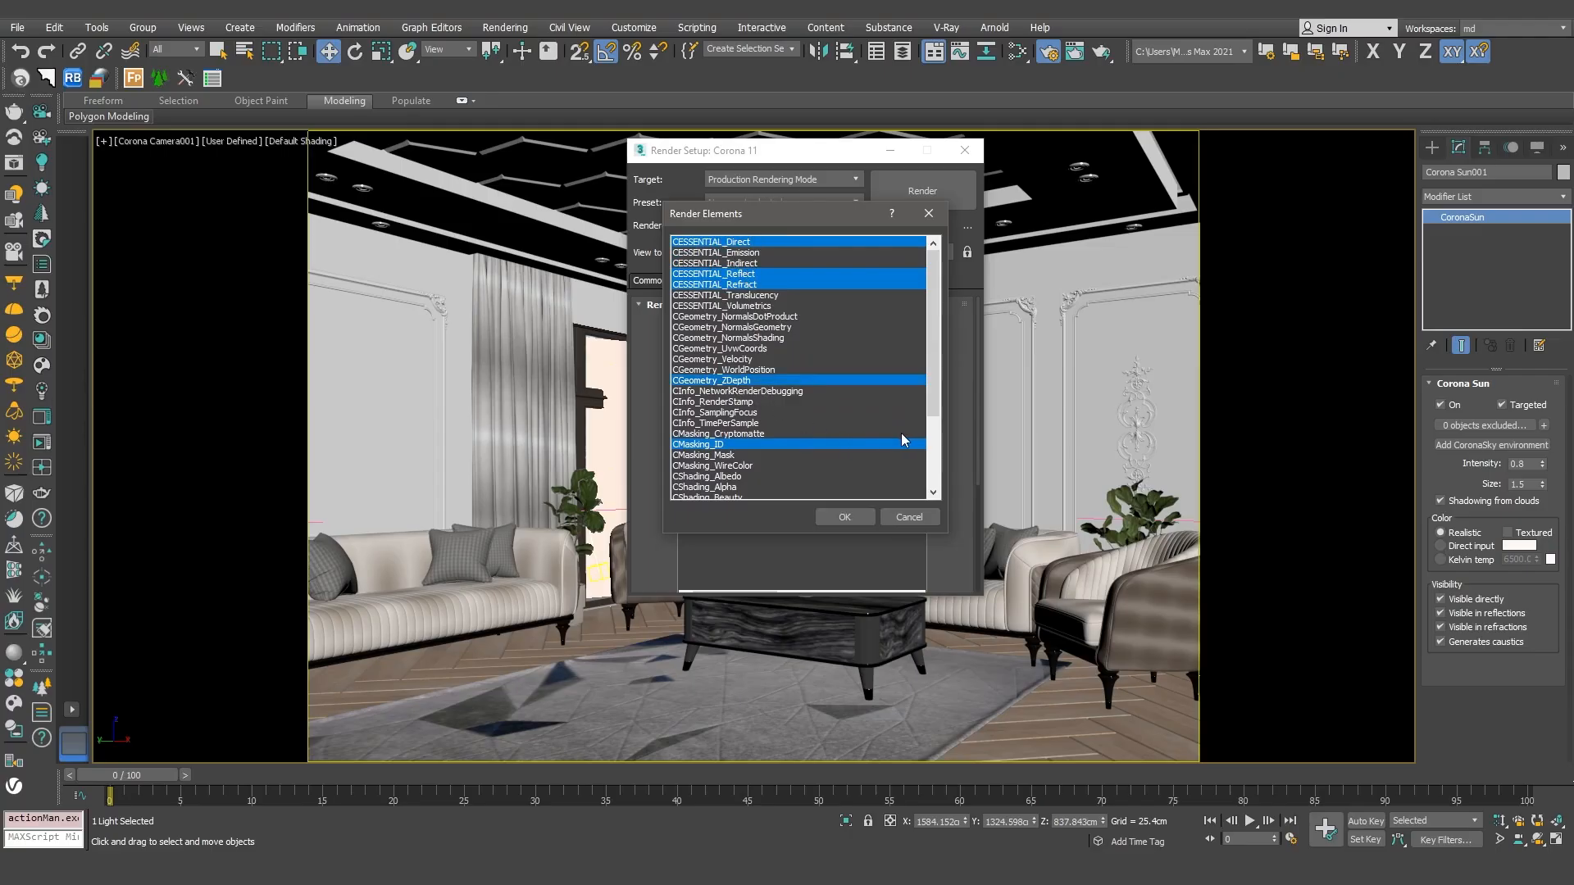
left_click(858, 513)
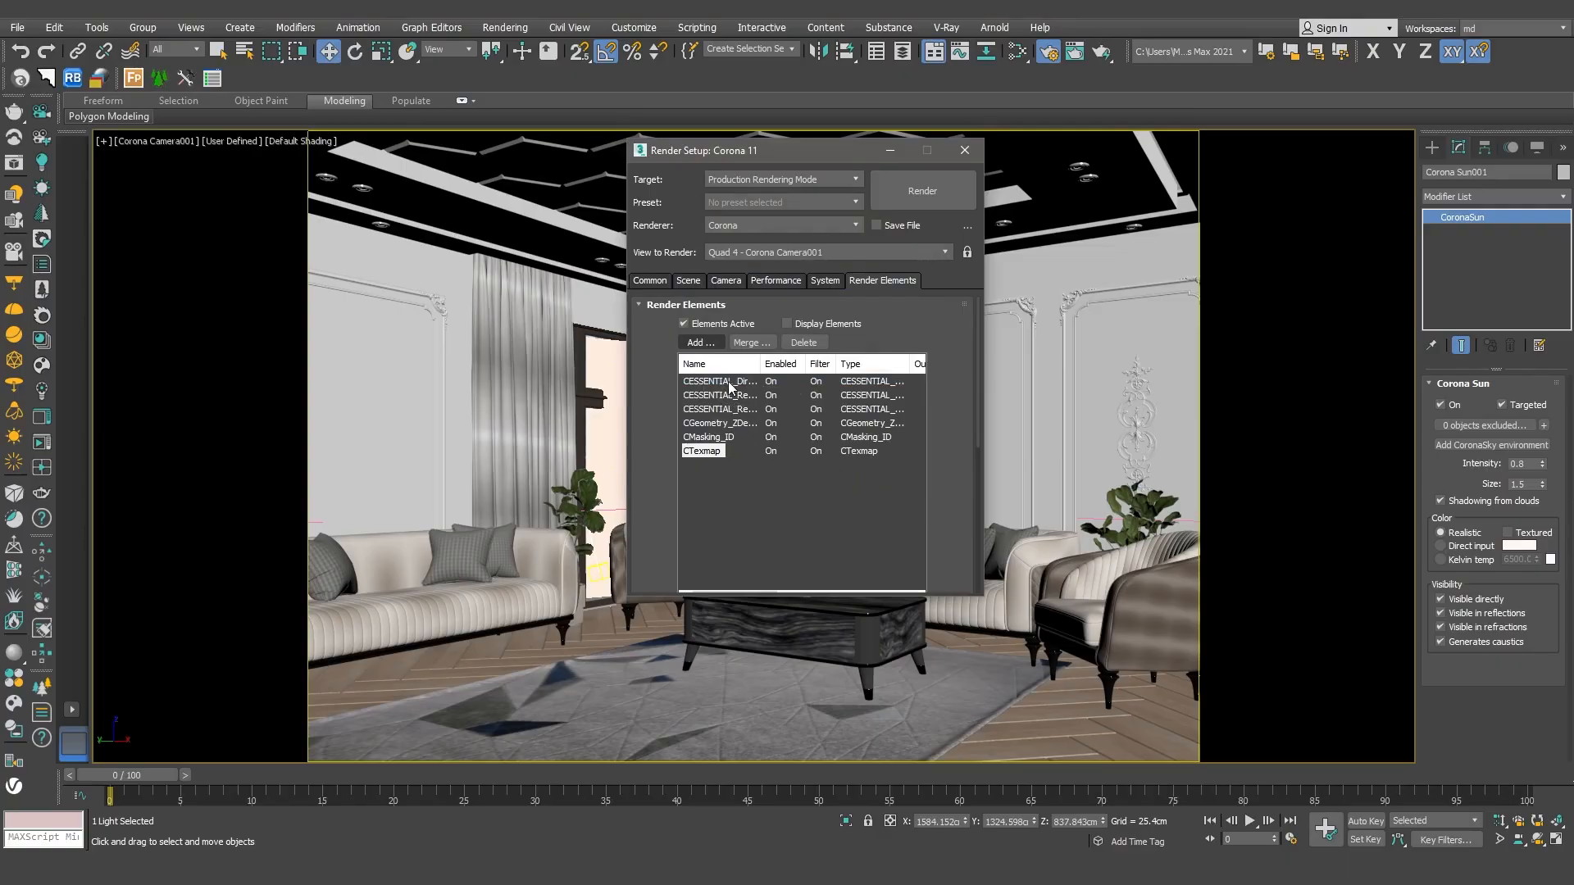
Step: Add a second CTexmap render element to the list
left_click(701, 342)
scroll(753, 469, "down", 3)
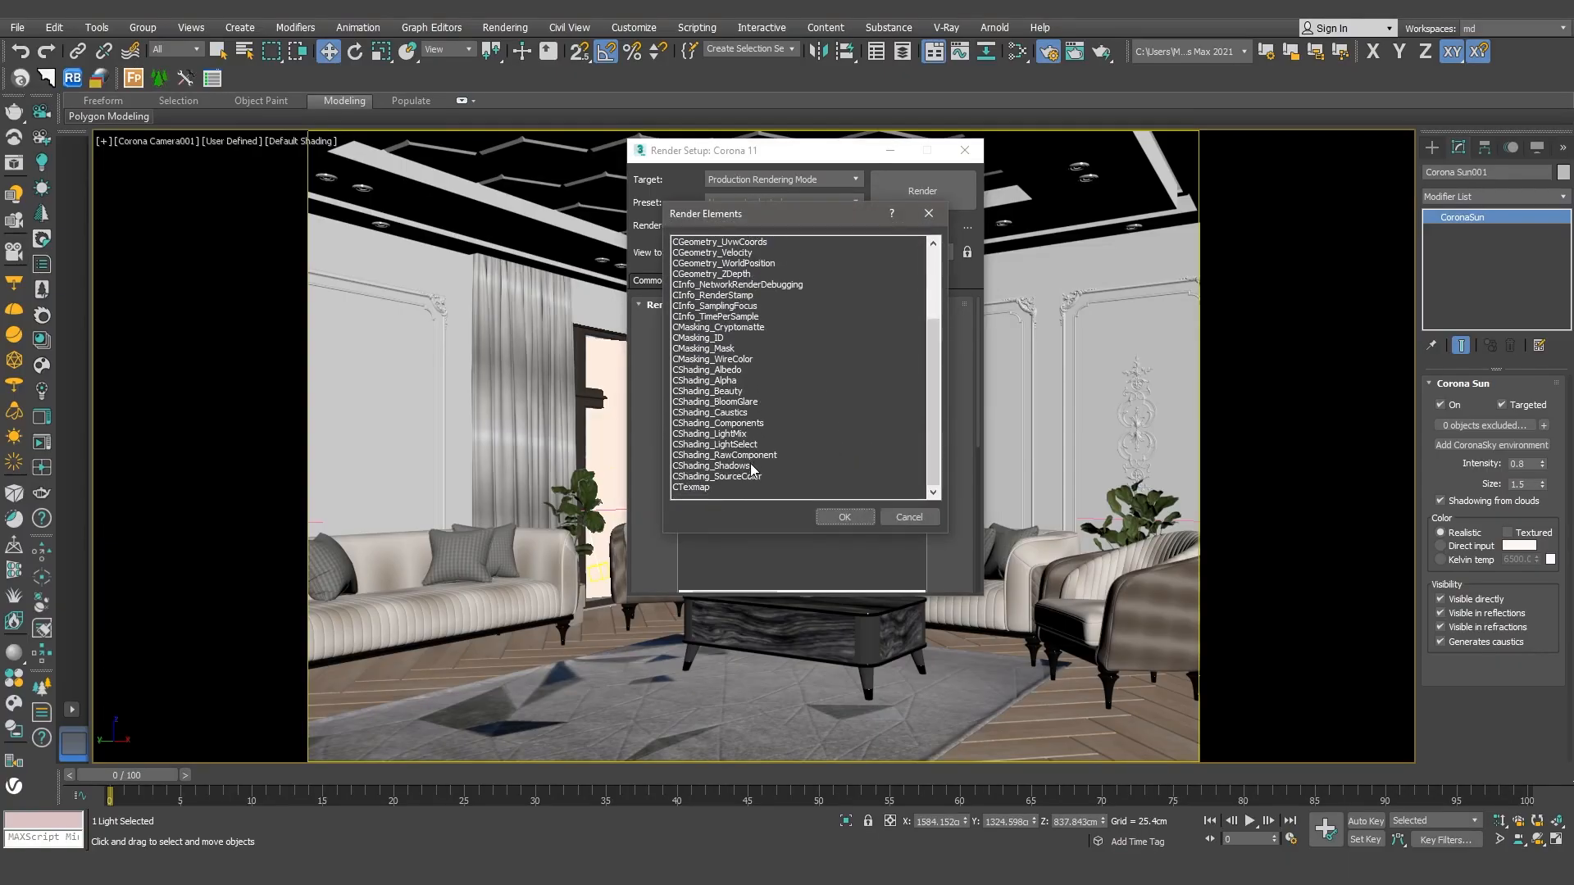
left_click(719, 488)
left_click(844, 517)
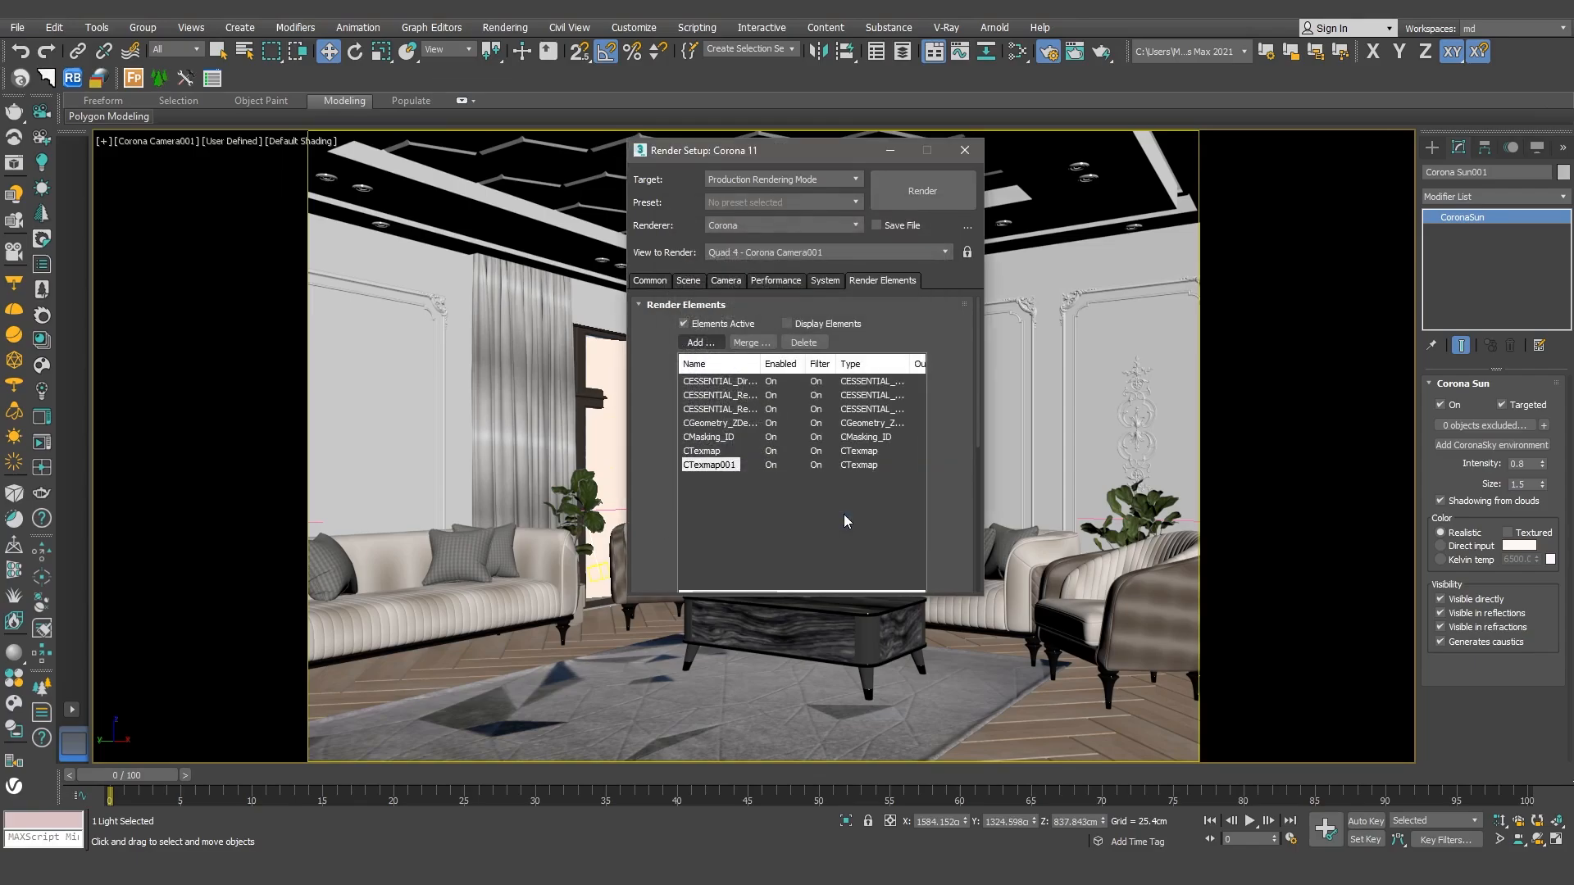
Step: Widen the Name column of the render element list and set CGeometry_ZDepth's Max Z (black) to 1000 cm
left_click(728, 382)
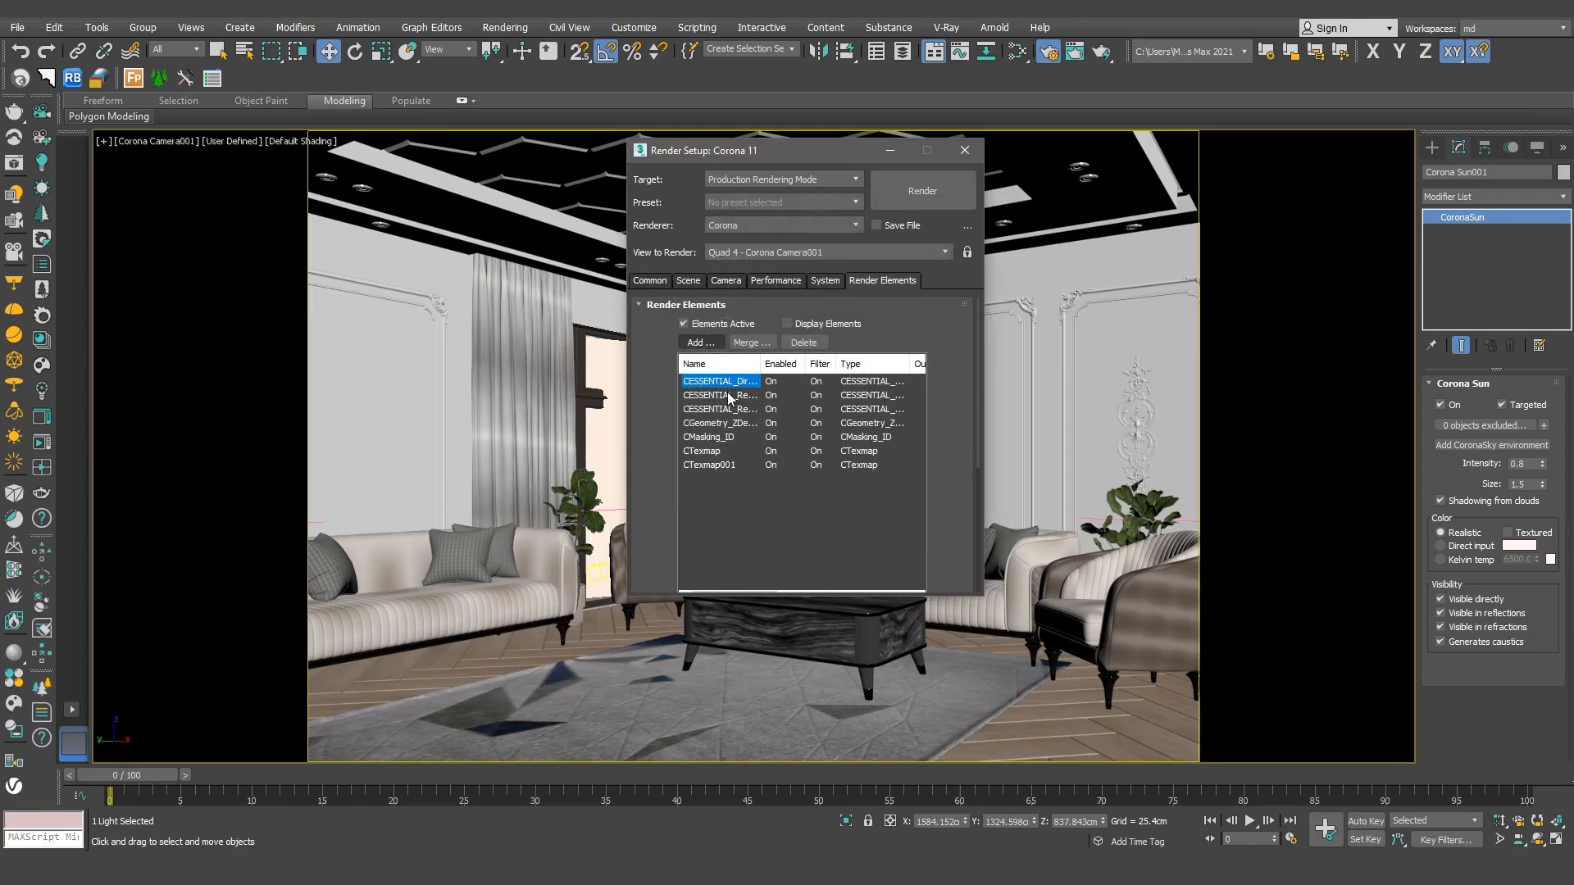
left_click(728, 395)
left_click_drag(760, 363, 778, 364)
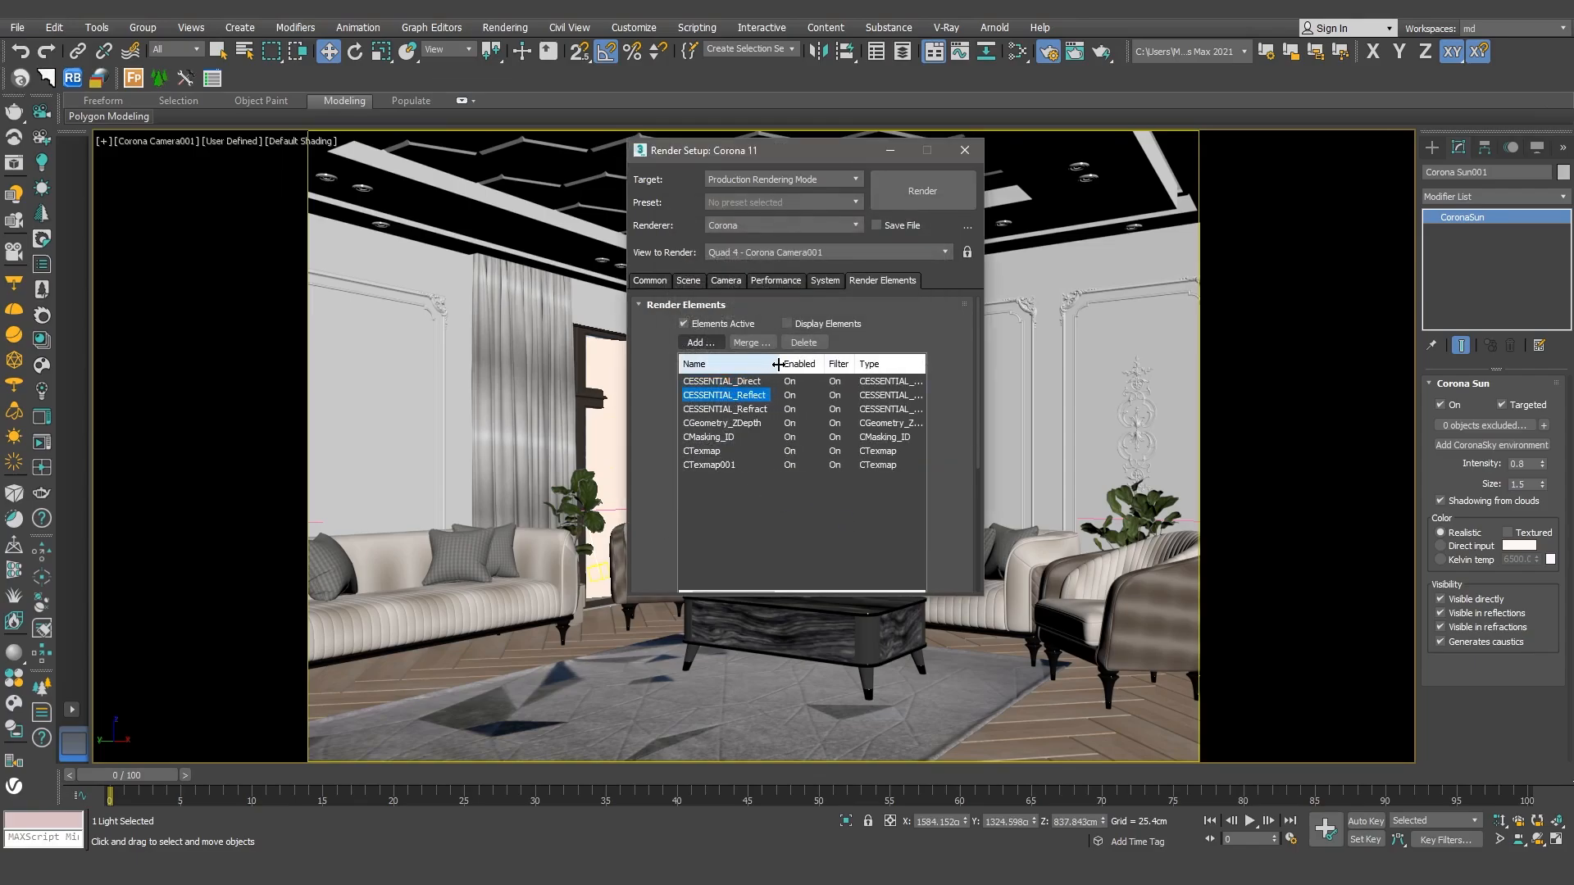
left_click(750, 409)
left_click(750, 422)
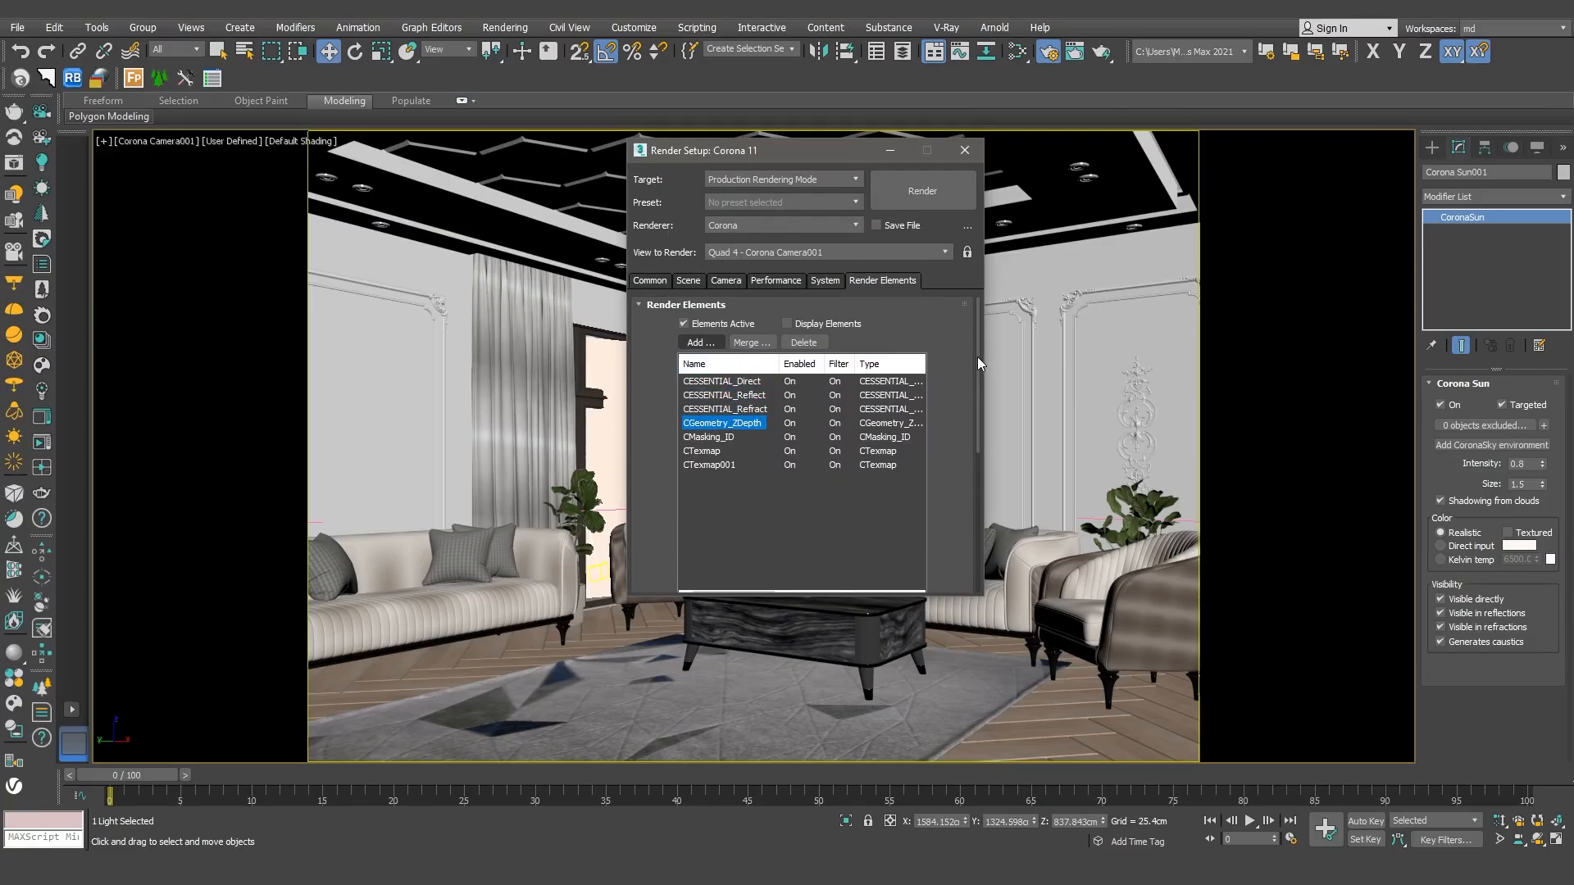
left_click_drag(977, 357, 977, 513)
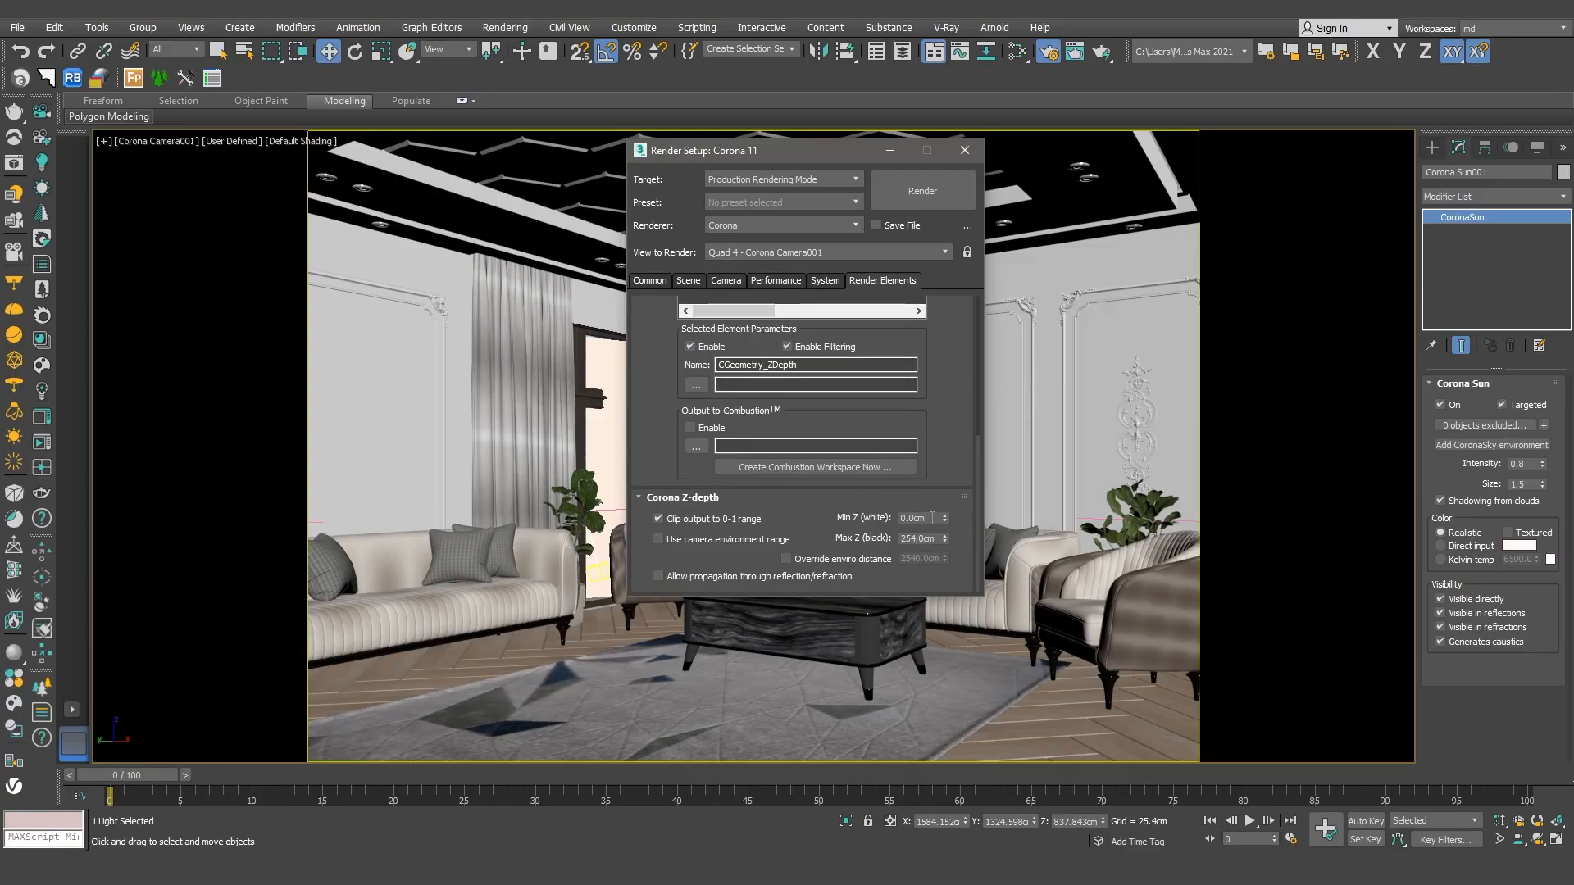
double_click(926, 544)
type("10")
key("Return")
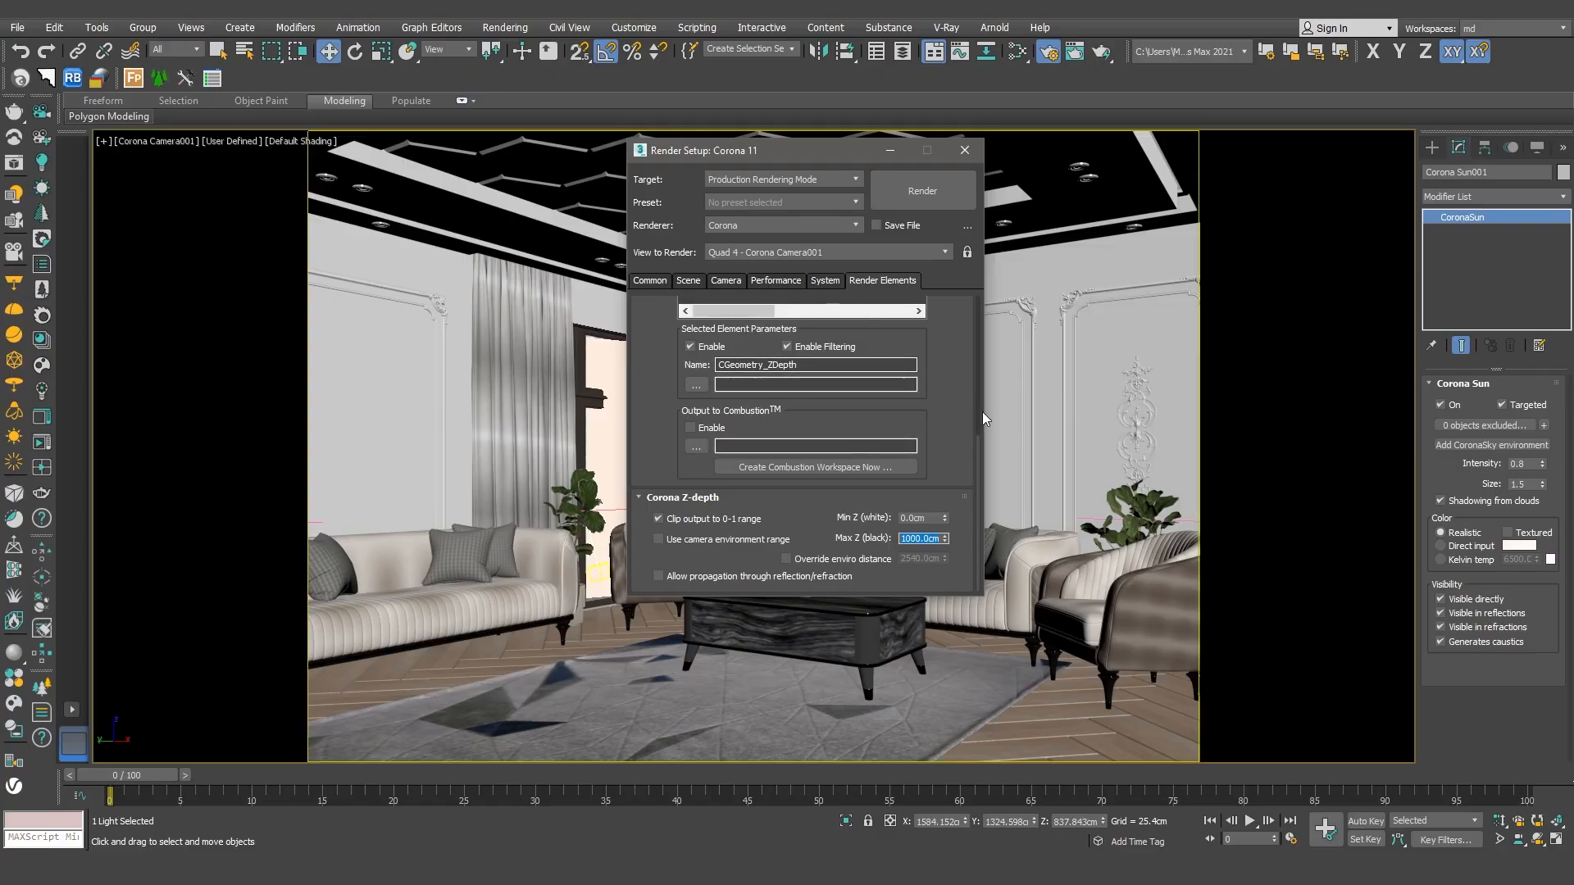
Step: Select the first CTexmap element in the render element list
scroll(732, 383, "up", 5)
left_click(732, 383)
mouse_move(978, 386)
left_mouse_down()
mouse_move(980, 522)
mouse_move(979, 386)
left_mouse_up()
left_click(701, 443)
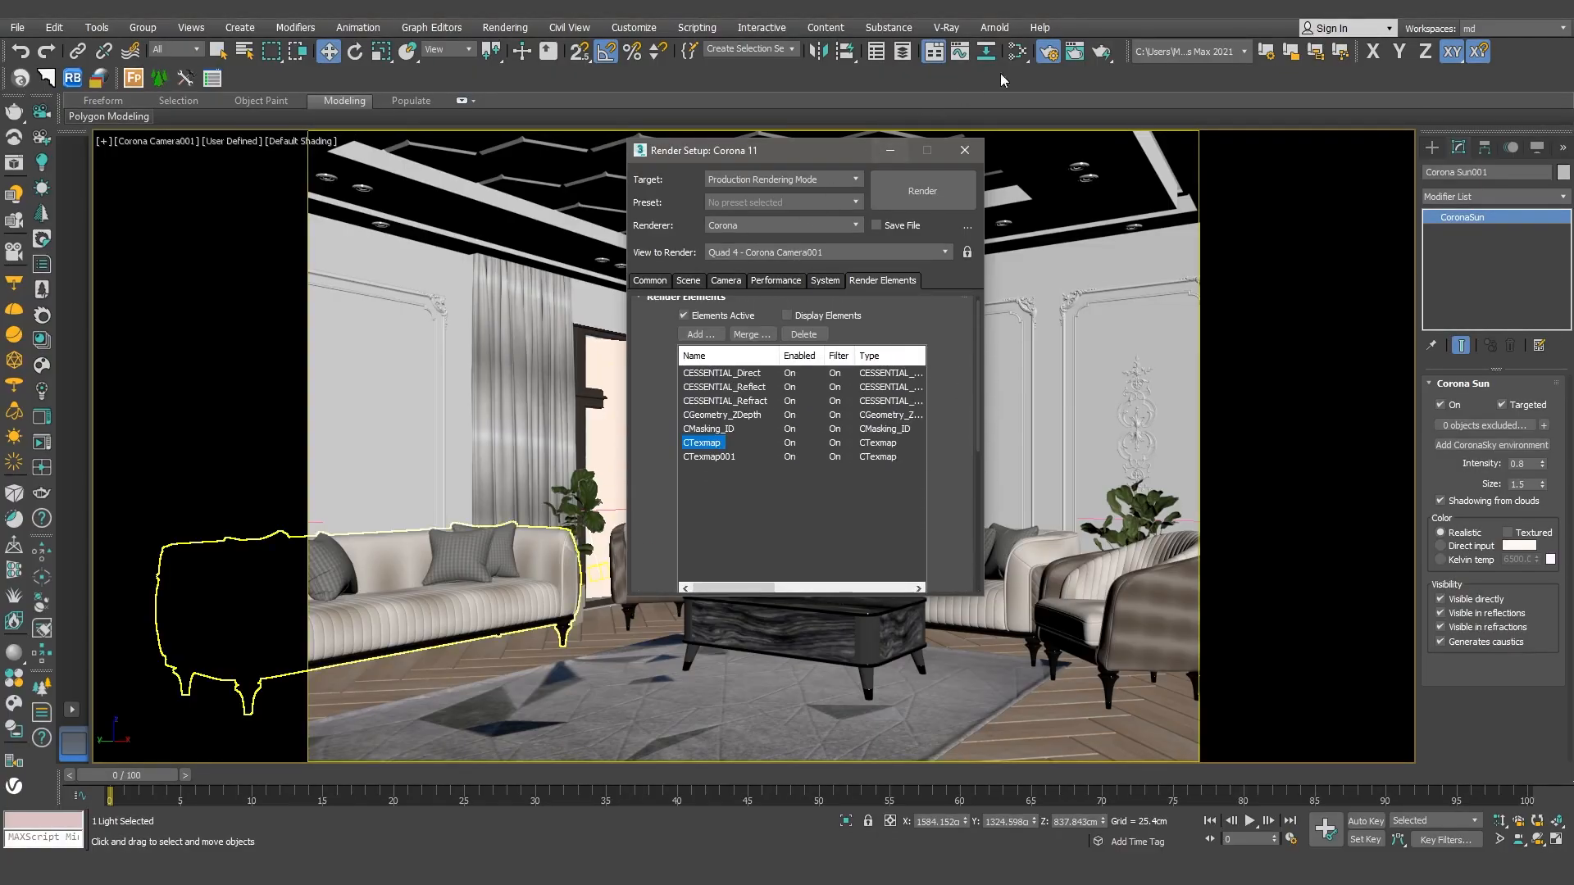
Step: Create two CoronaAO maps in the material editor, one above the other beside the city skyline Bitmap
left_click(1020, 53)
scroll(986, 314, "down", 1)
middle_click_drag(986, 315, 815, 347)
left_click_drag(141, 359, 108, 729)
left_click_drag(81, 511, 790, 390)
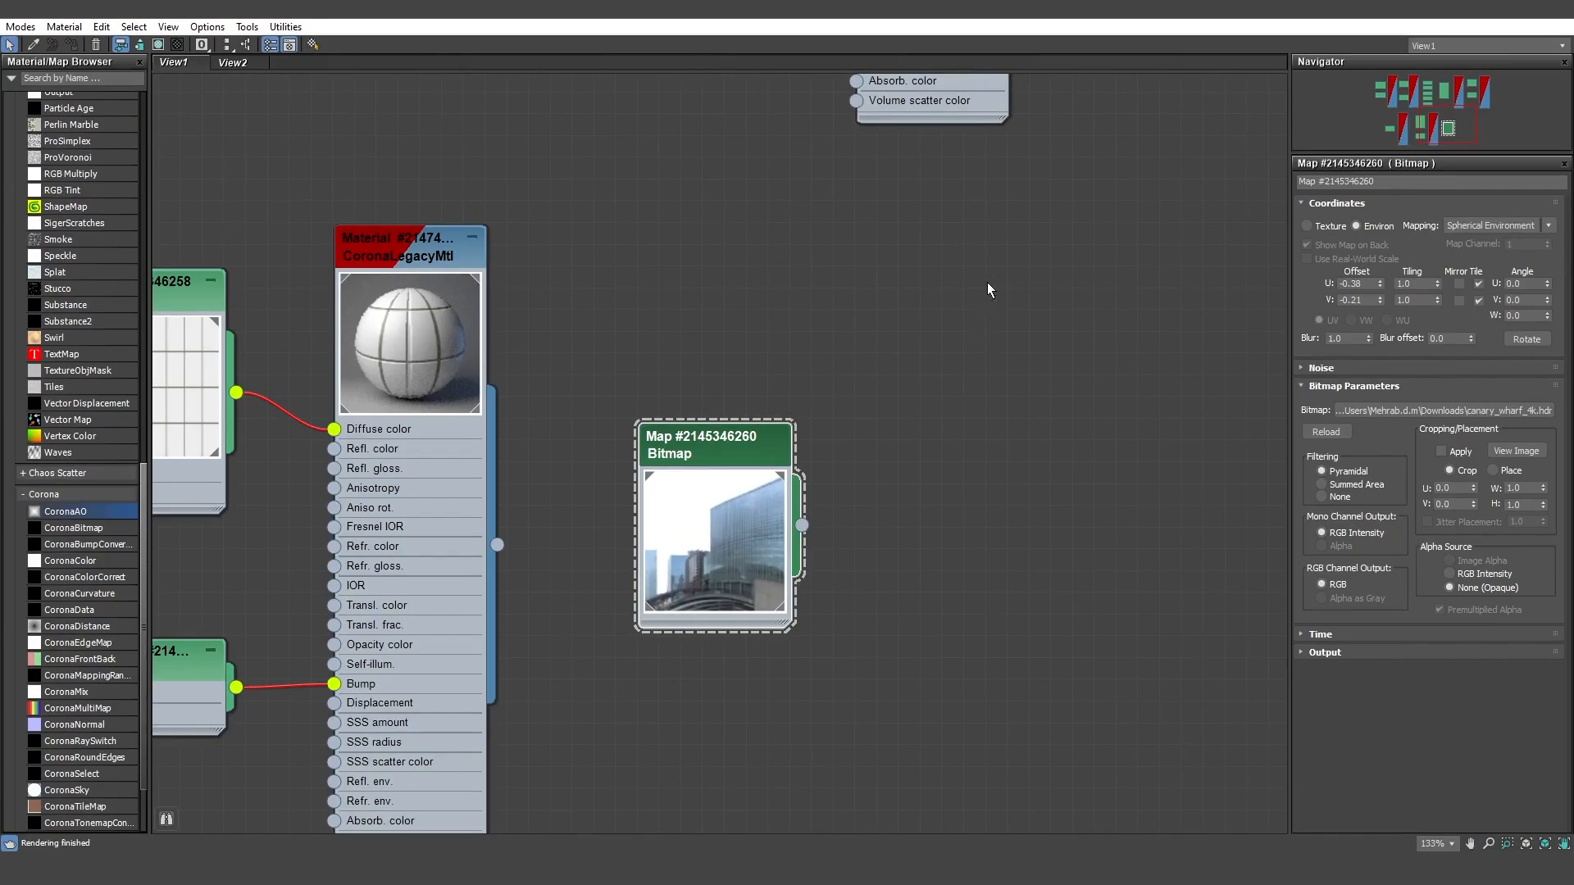
left_click_drag(987, 282, 992, 456)
left_click(983, 306)
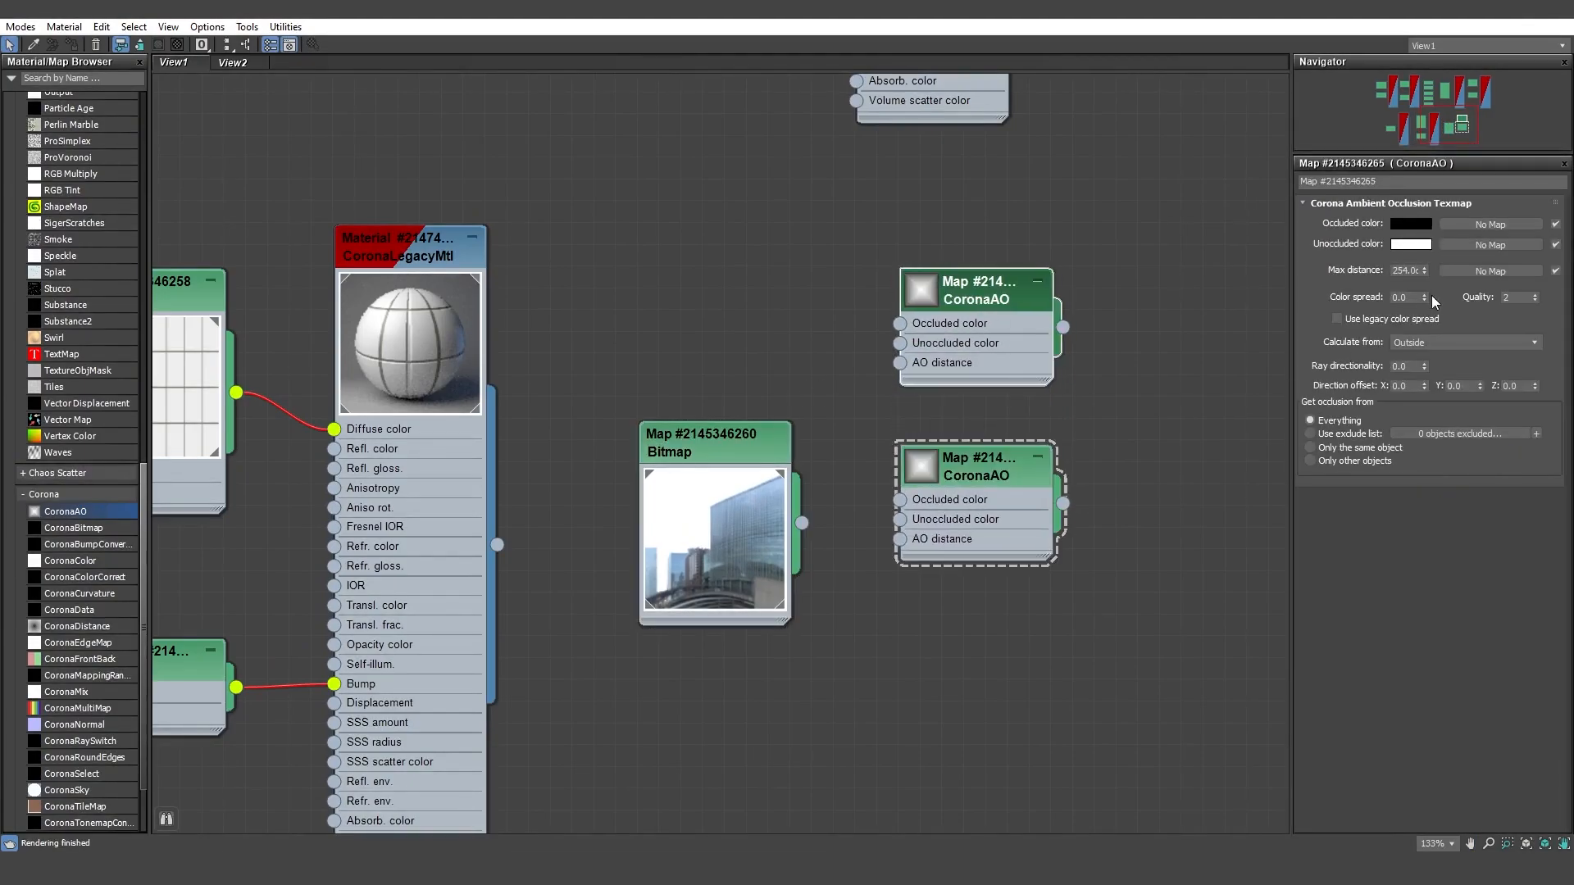
Step: Set the lower CoronaAO map's max distance to 10 cm and check the upper map's max distance
left_click(1413, 271)
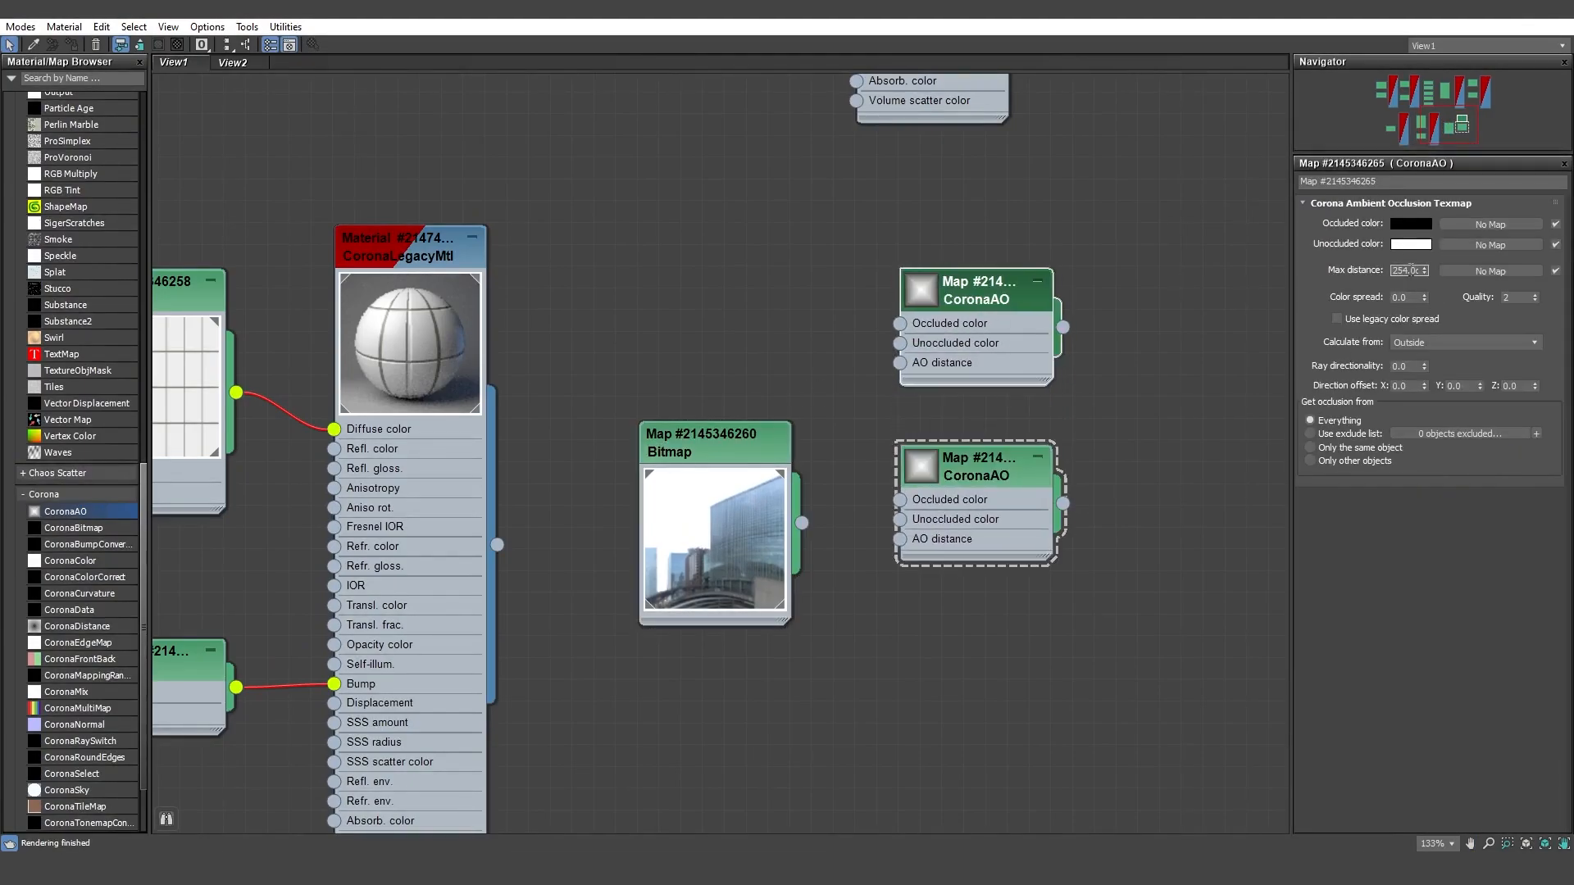
left_click(952, 455)
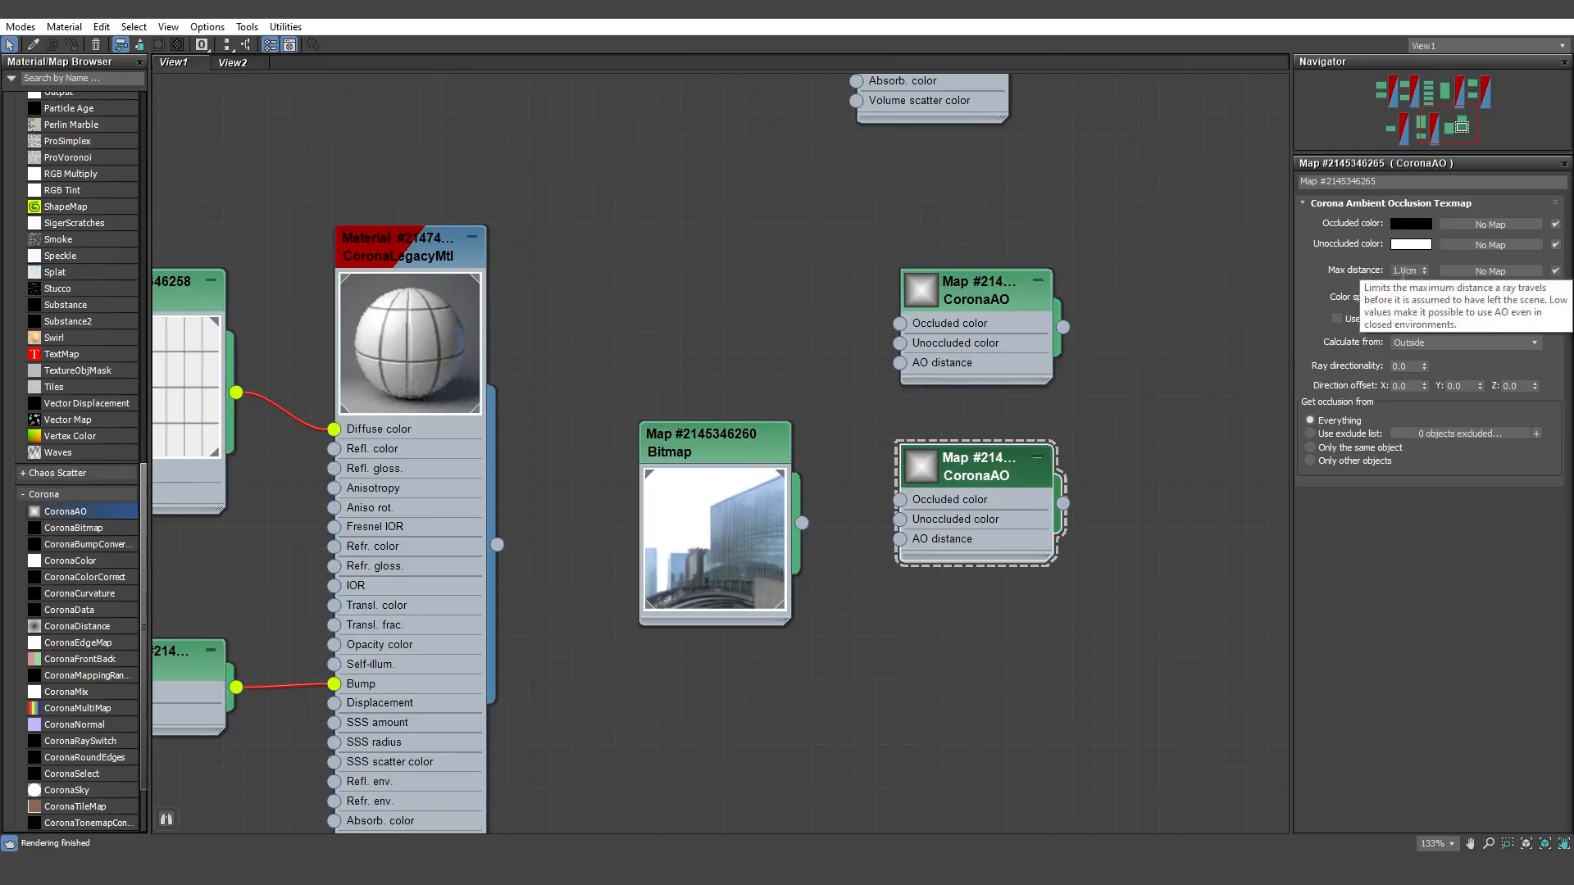
double_click(1401, 271)
type("10")
key("Return")
left_click(1045, 307)
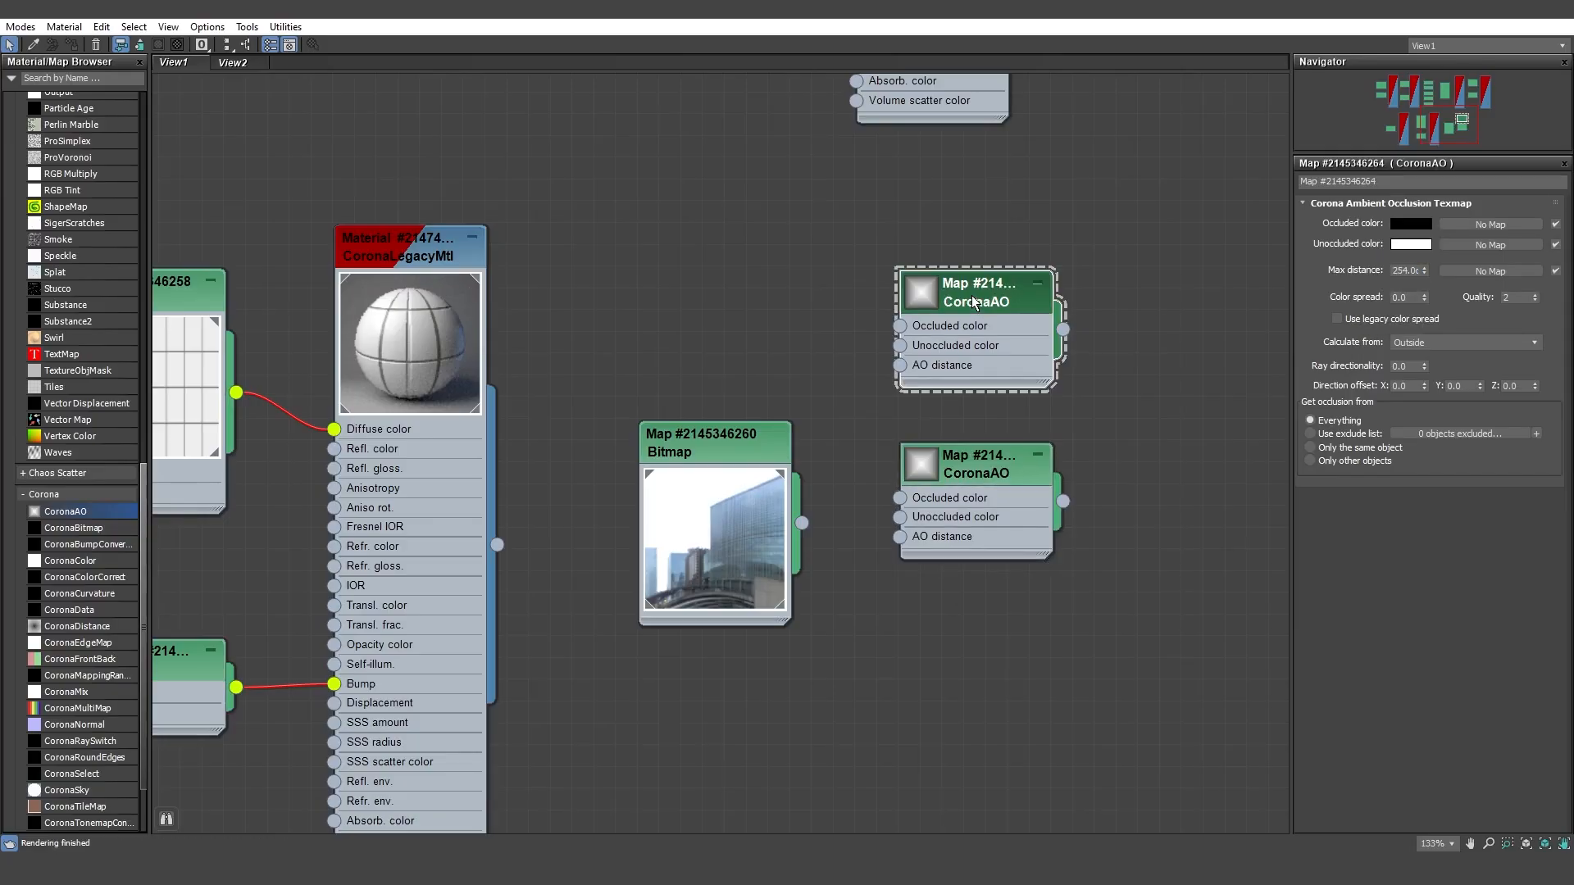
double_click(1405, 270)
left_click(1033, 474)
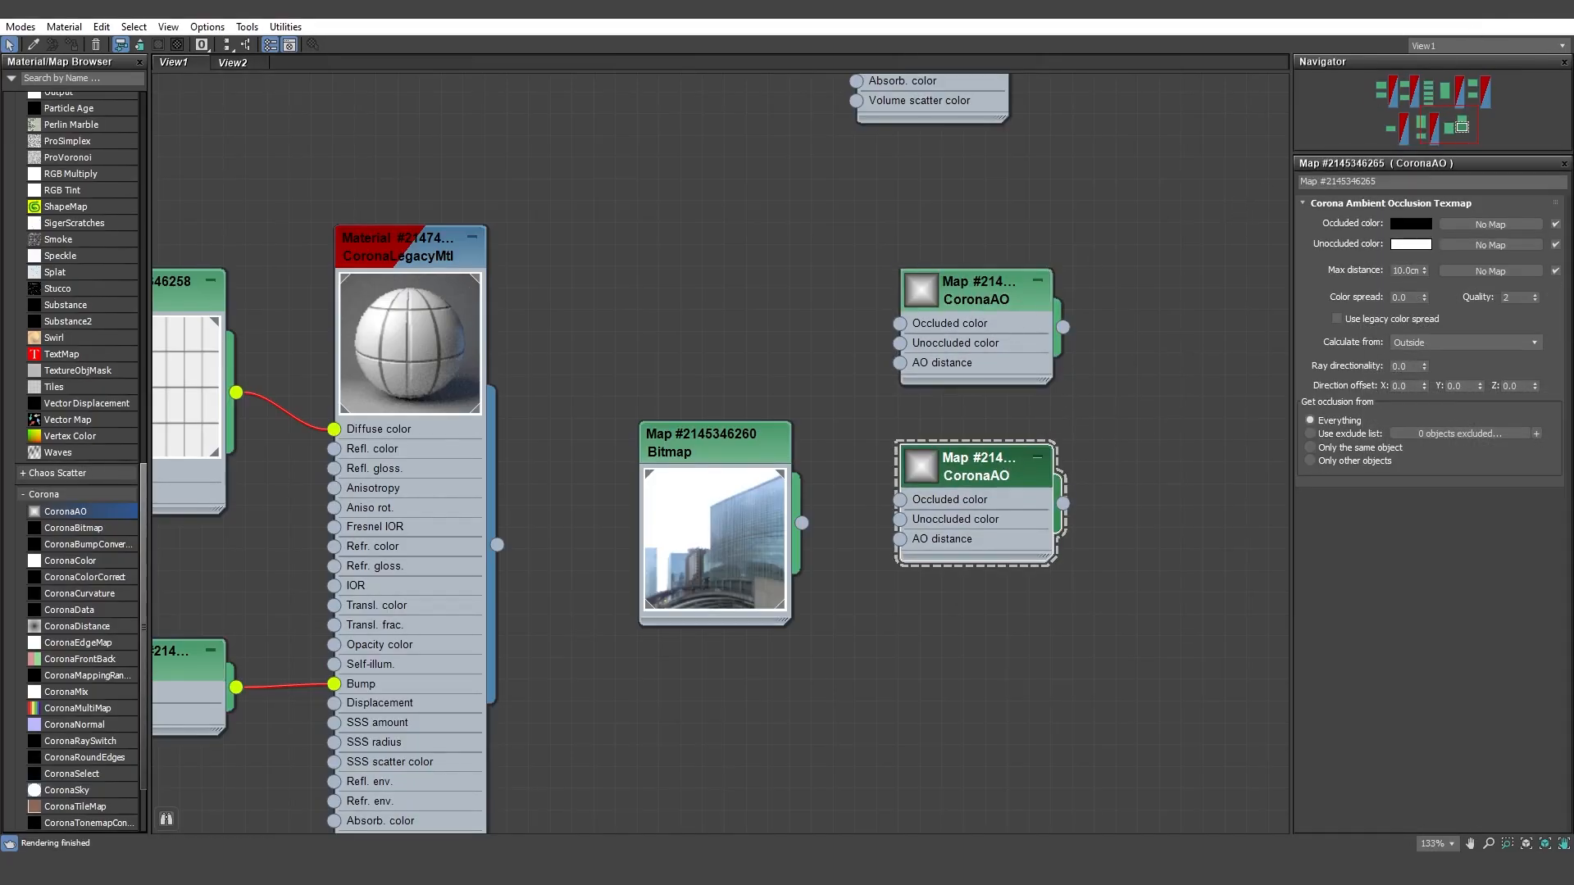
Step: Arrange the material editor and Render Setup windows side by side with both CoronaAO maps and the render element list in view
left_click(1516, 7)
left_click_drag(1147, 69, 386, 71)
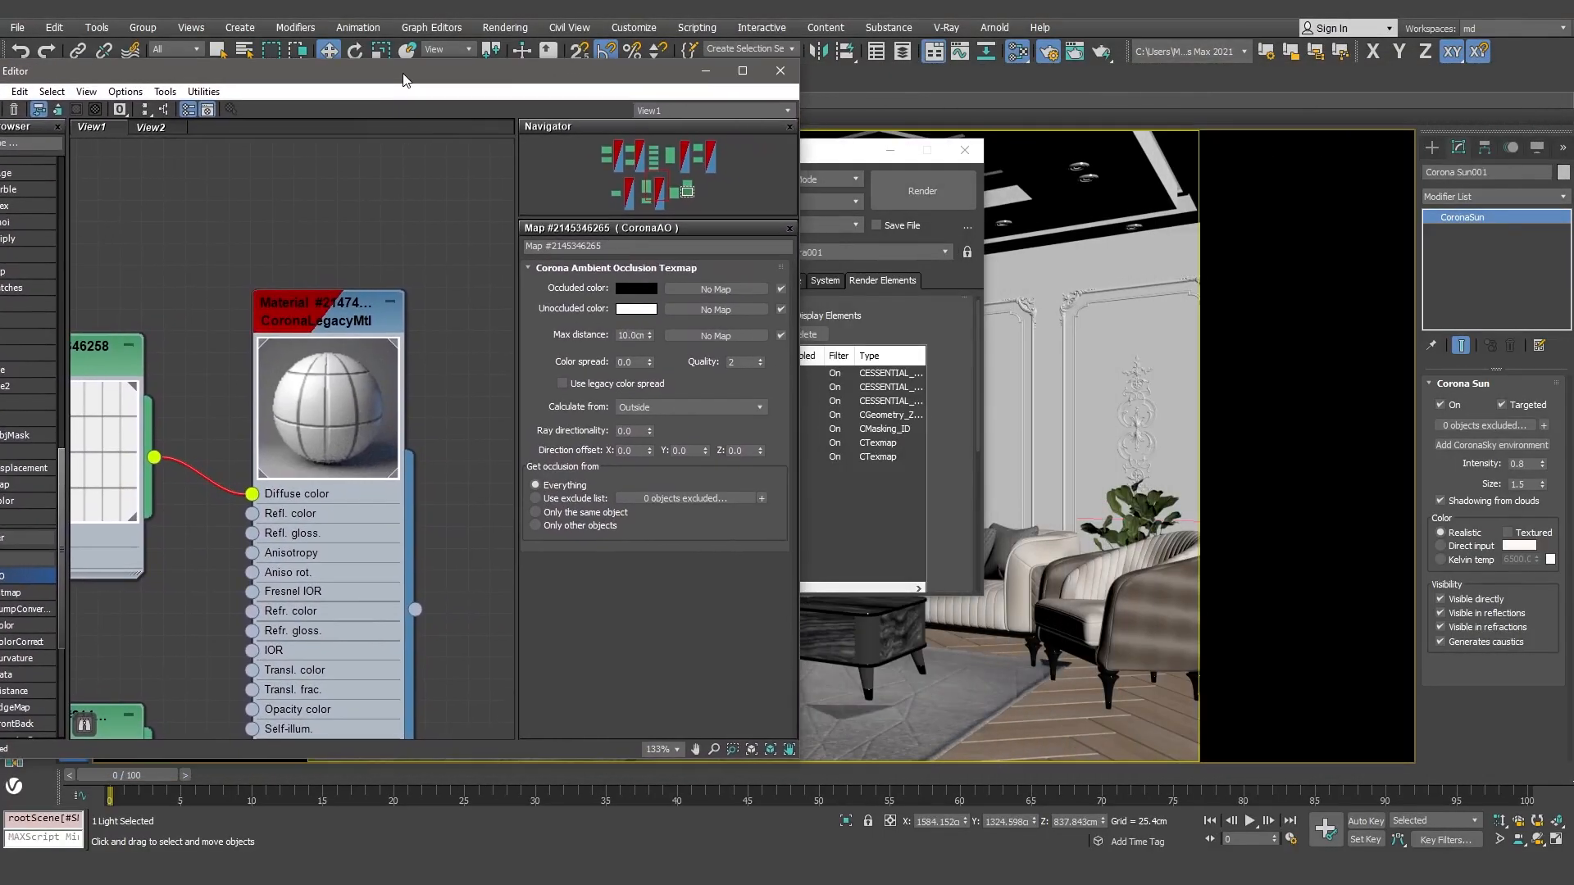
left_click_drag(857, 150, 1050, 150)
middle_click_drag(360, 421, 82, 204)
middle_click_drag(504, 362, 287, 520)
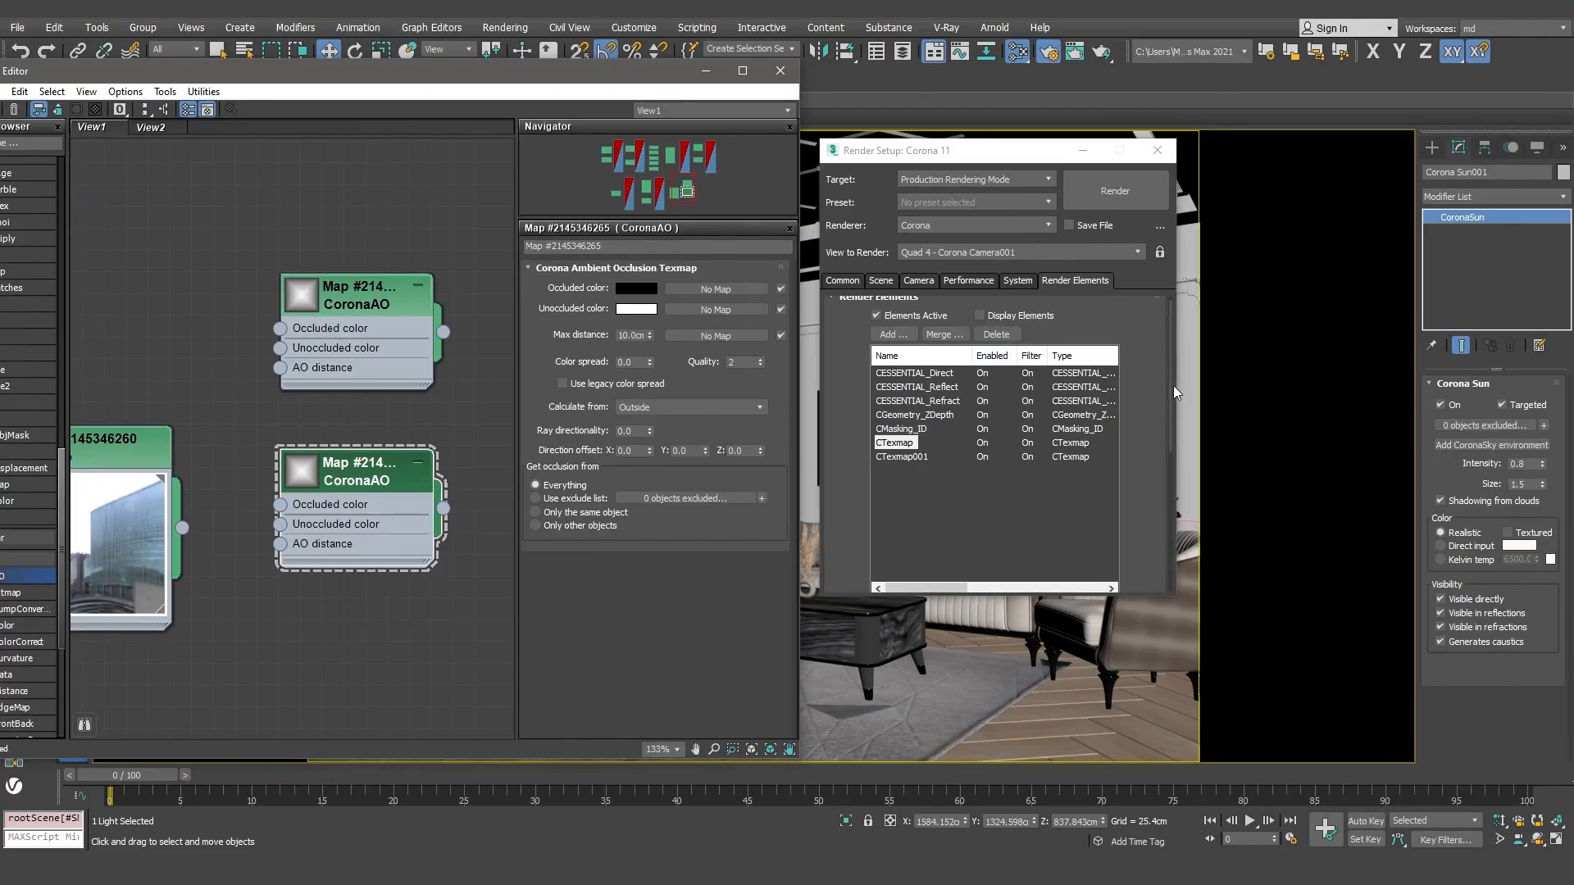
Step: Assign the upper CoronaAO map as an instance to the CTexmap element's texmap slot and rename the element CTexmap_1cm
left_click_drag(1173, 385, 1177, 521)
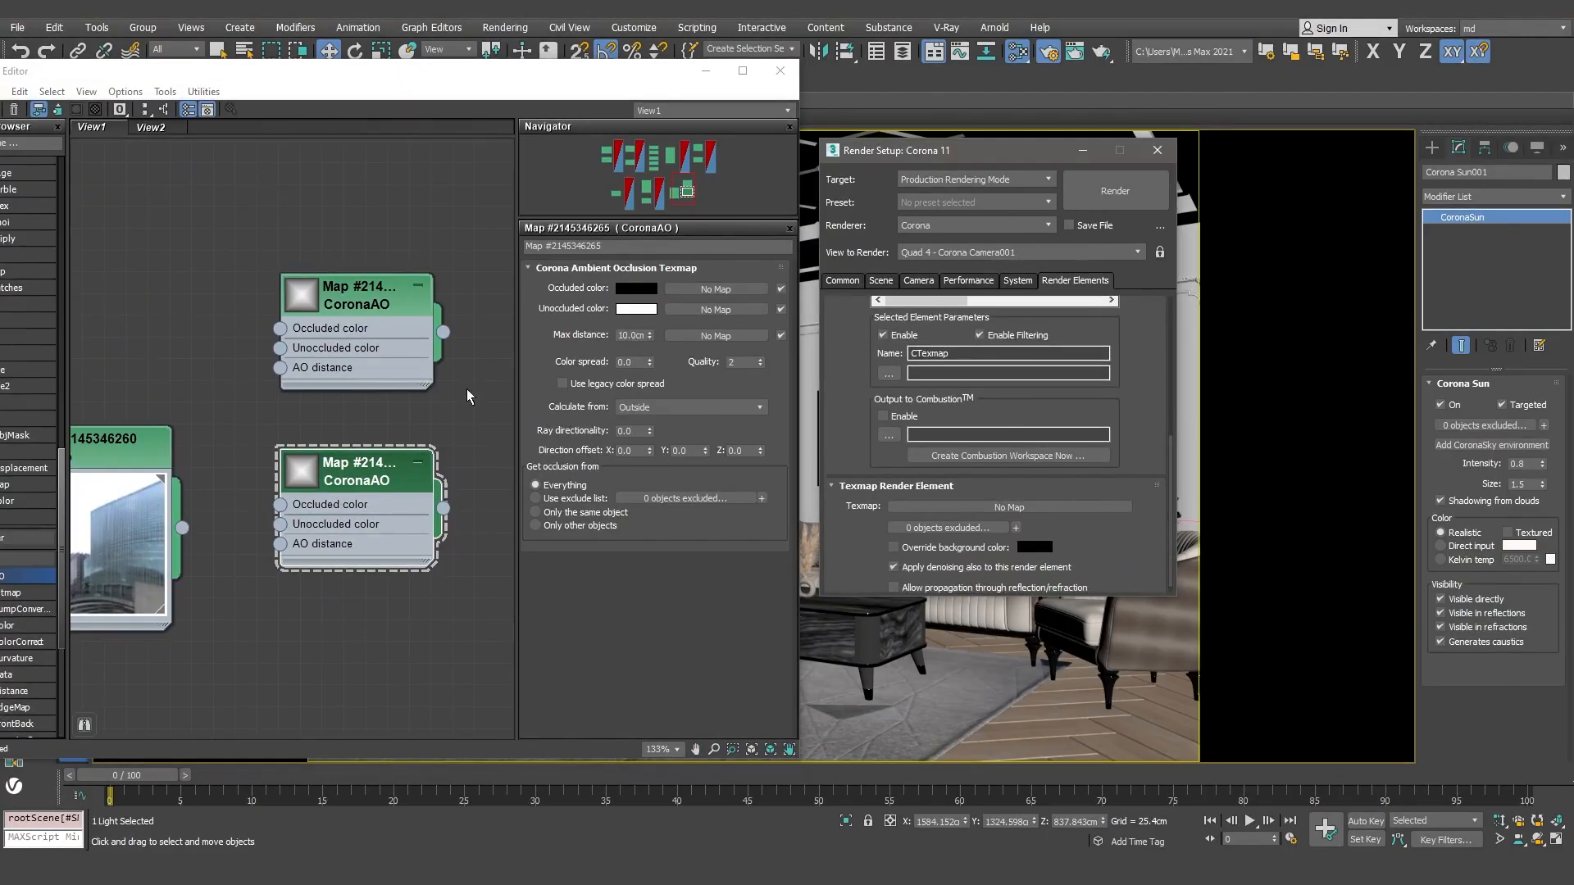
left_click_drag(442, 332, 976, 503)
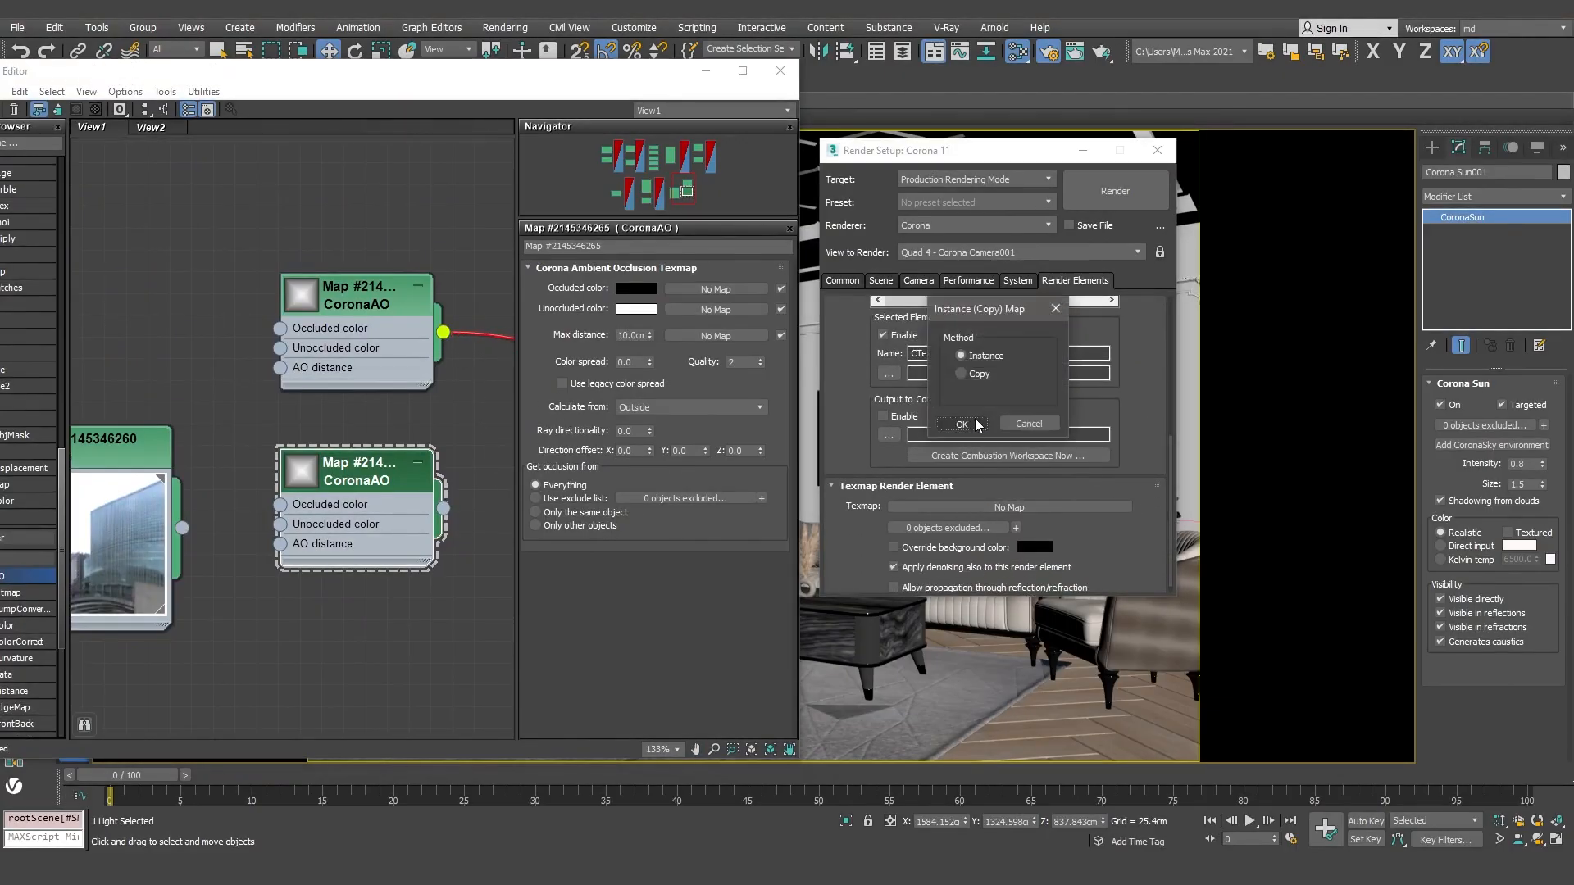
left_click(961, 424)
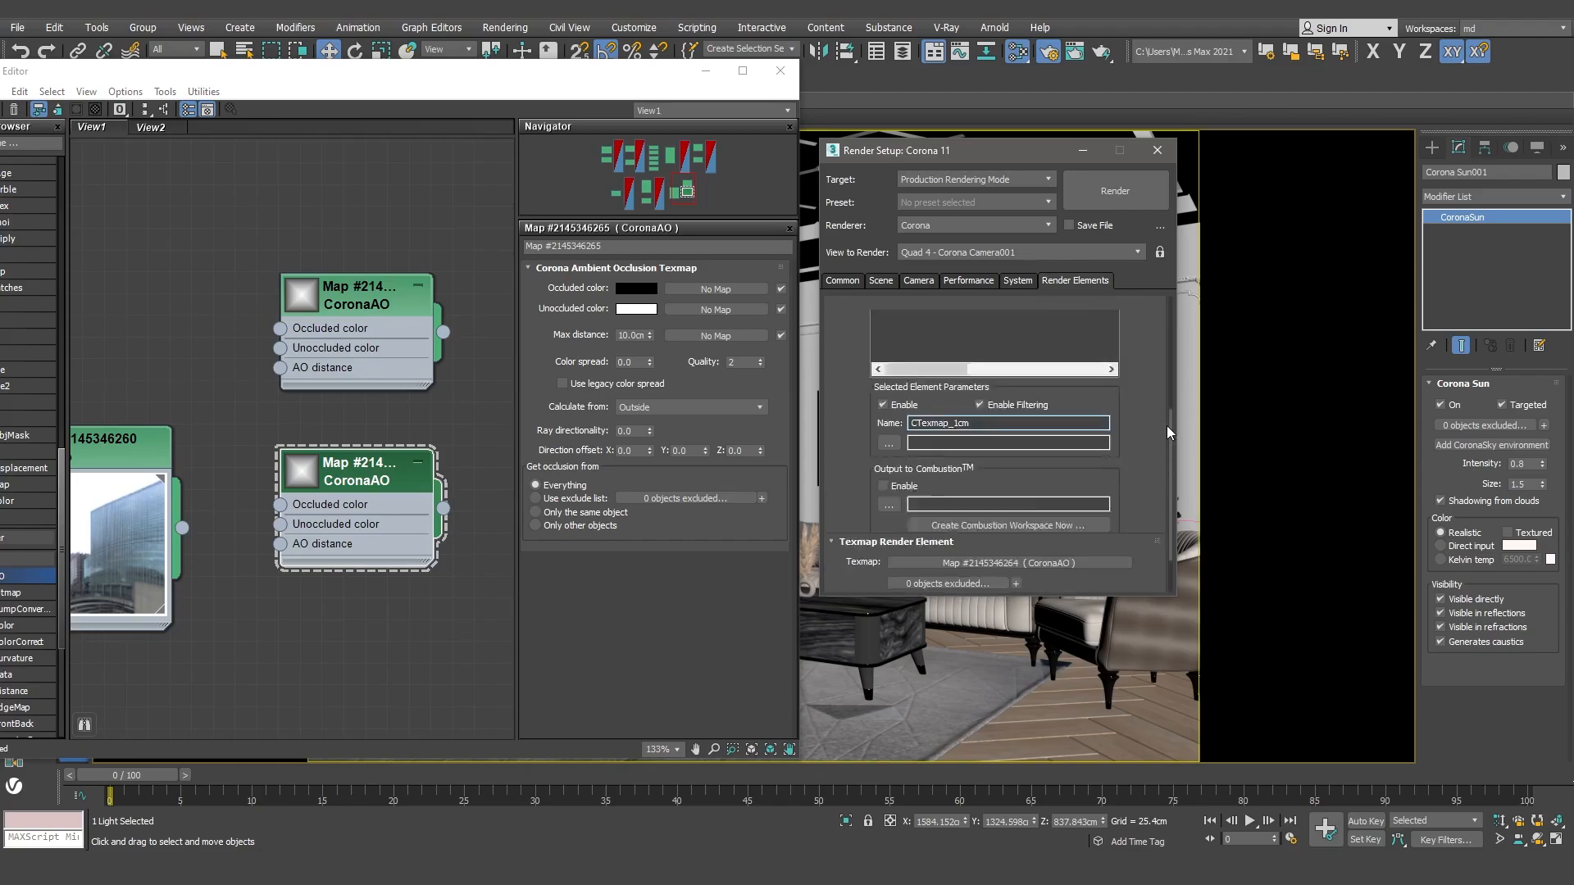
Step: Assign the lower CoronaAO map as an instance to the texmap slot of the CTexmap001 render element
scroll(1167, 426, "up", 5)
left_click(939, 419)
left_click(918, 419)
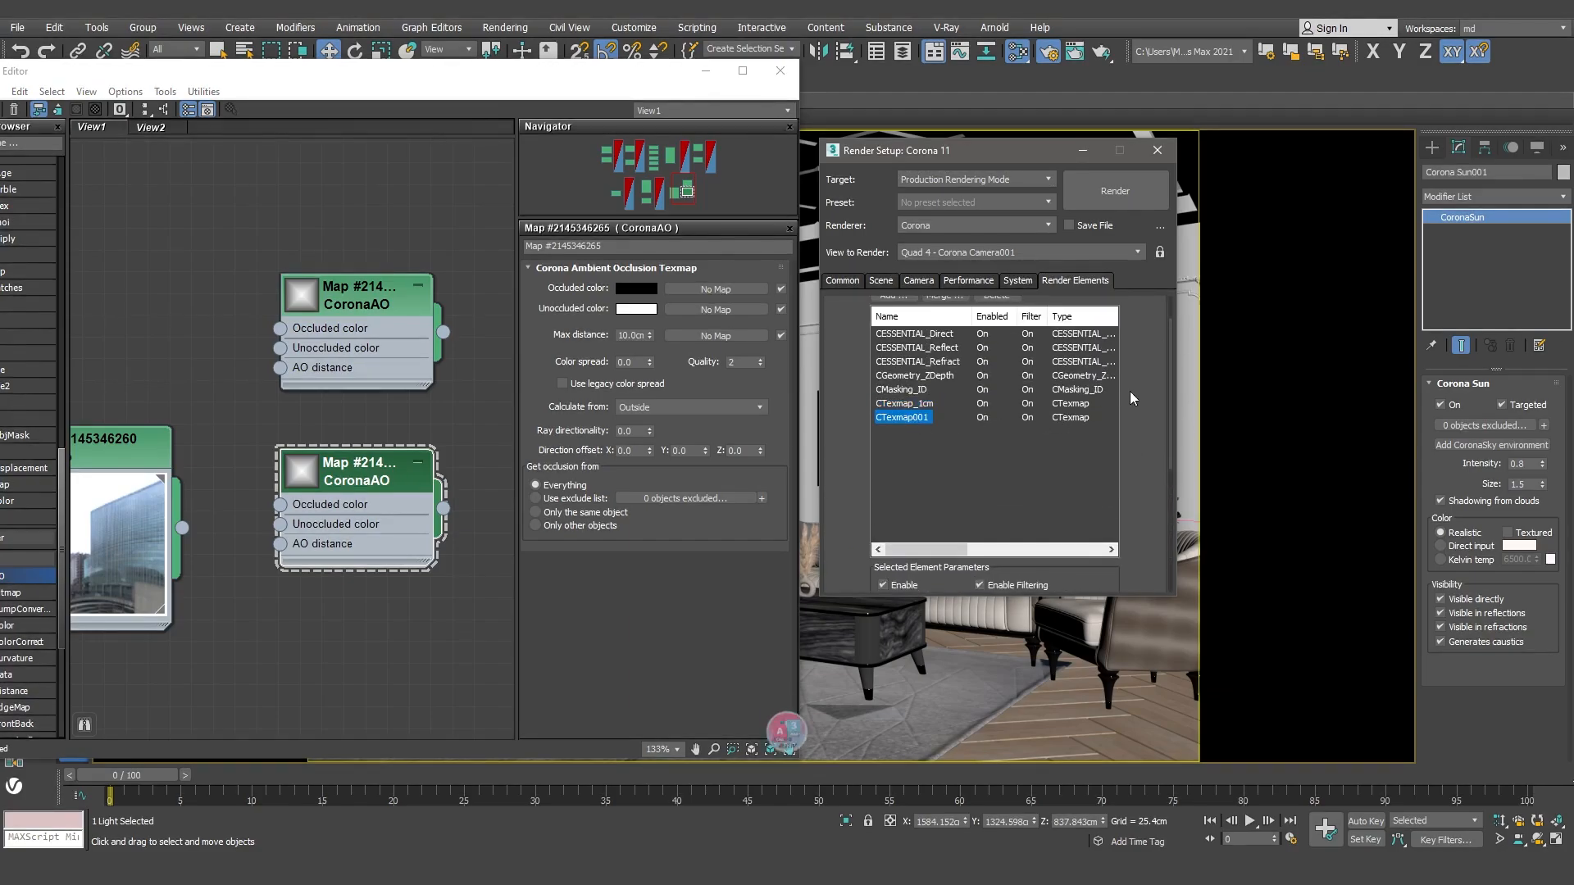
scroll(1168, 382, "down", 5)
left_click_drag(441, 508, 981, 513)
left_click(962, 424)
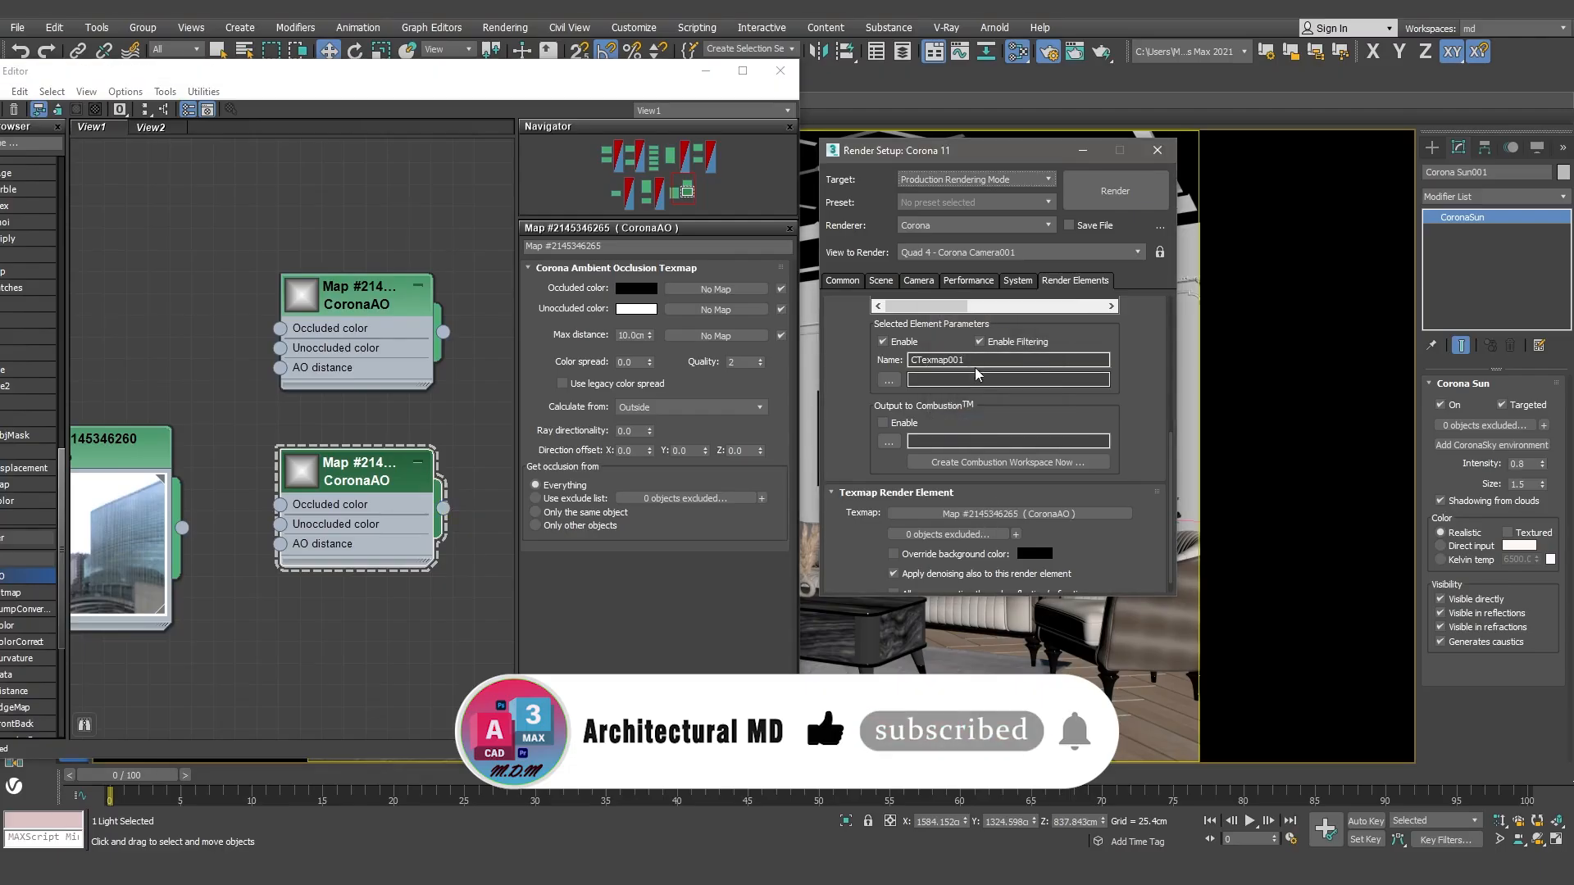
Step: Rename the second texmap render element CTexmap_10cm and close the material editor
left_click(963, 358)
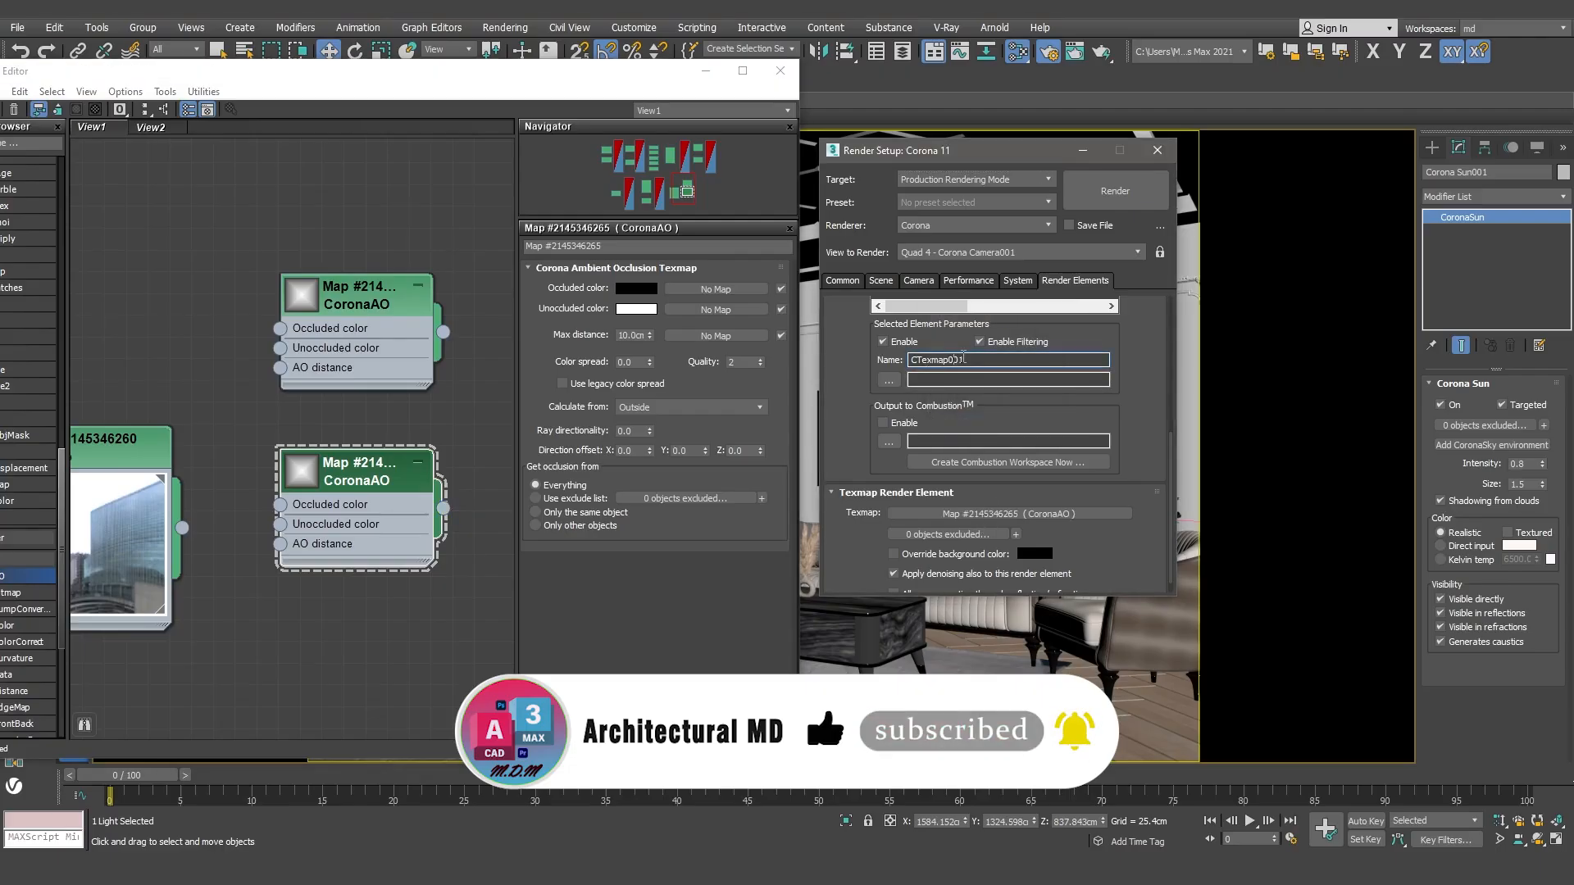
type("_10cm")
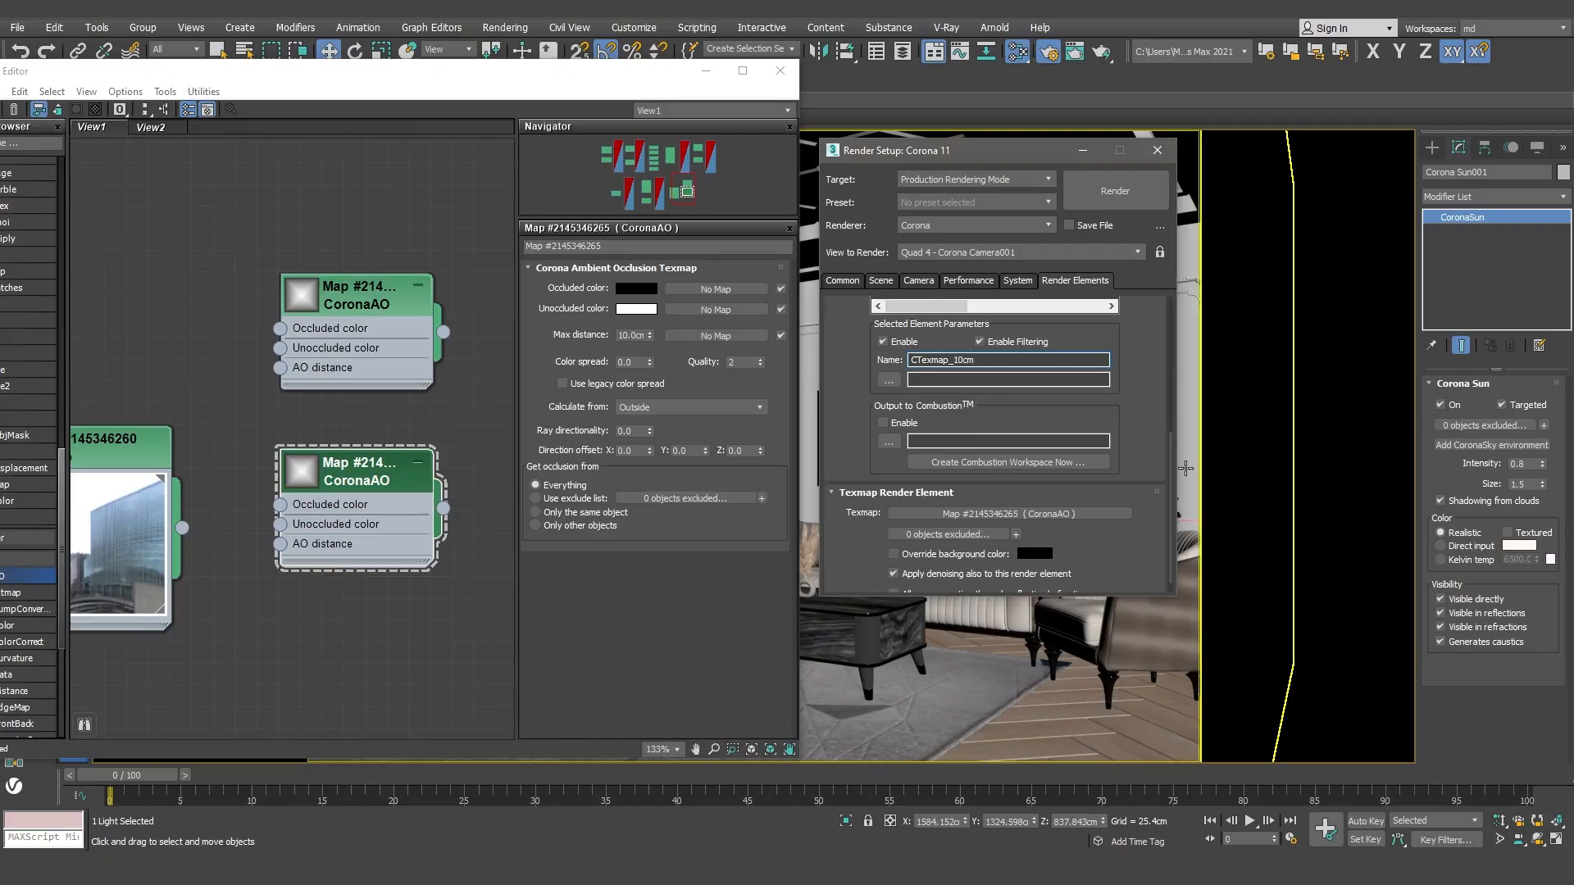
scroll(1172, 368, "up", 5)
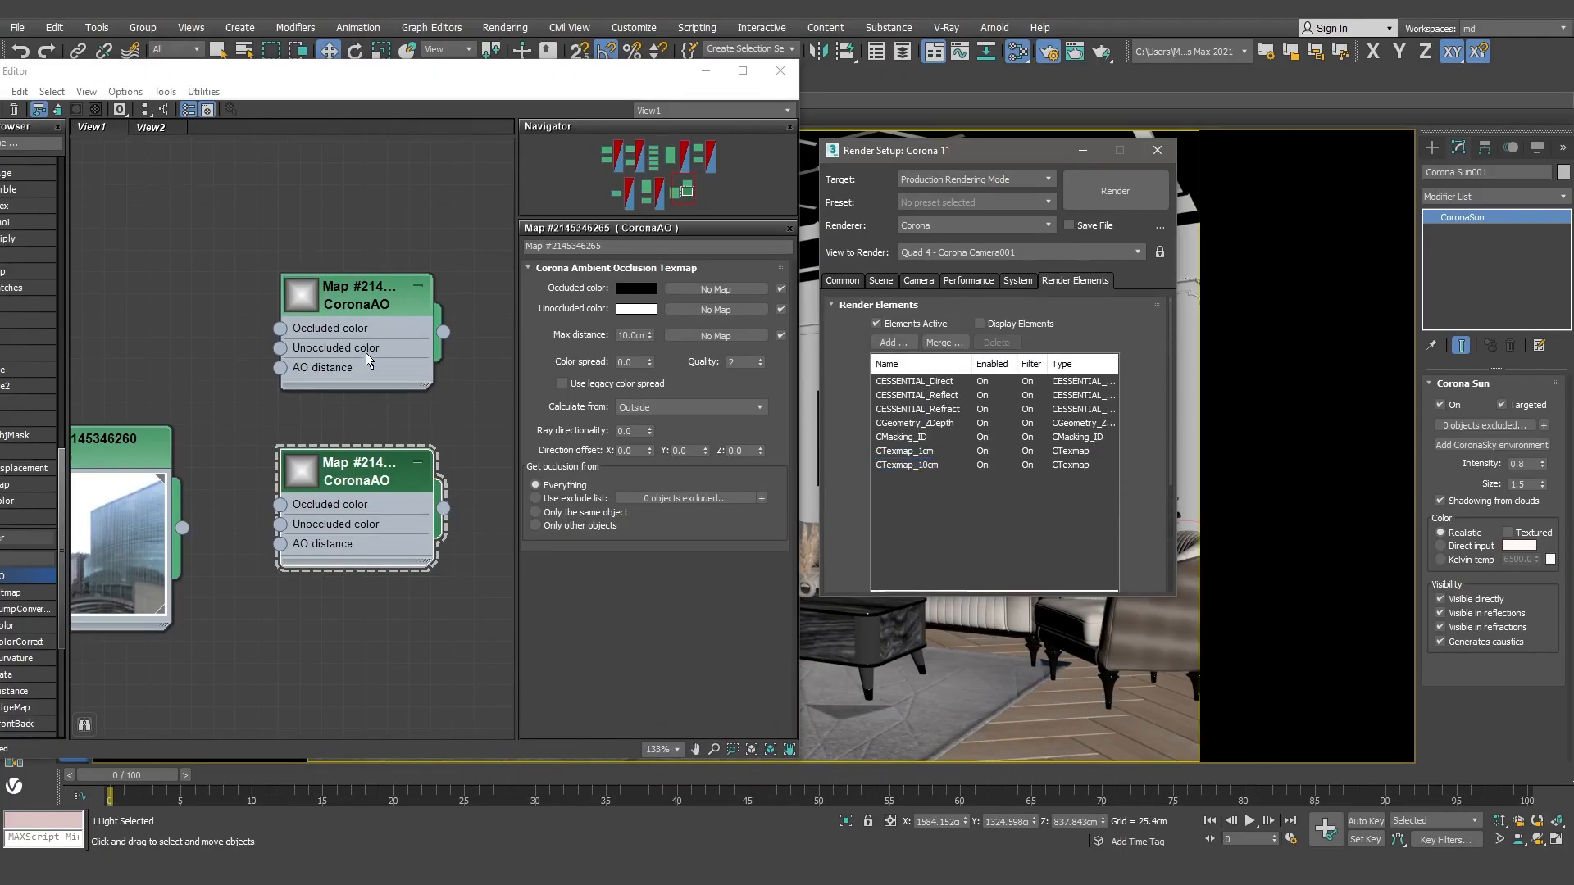
left_click(779, 72)
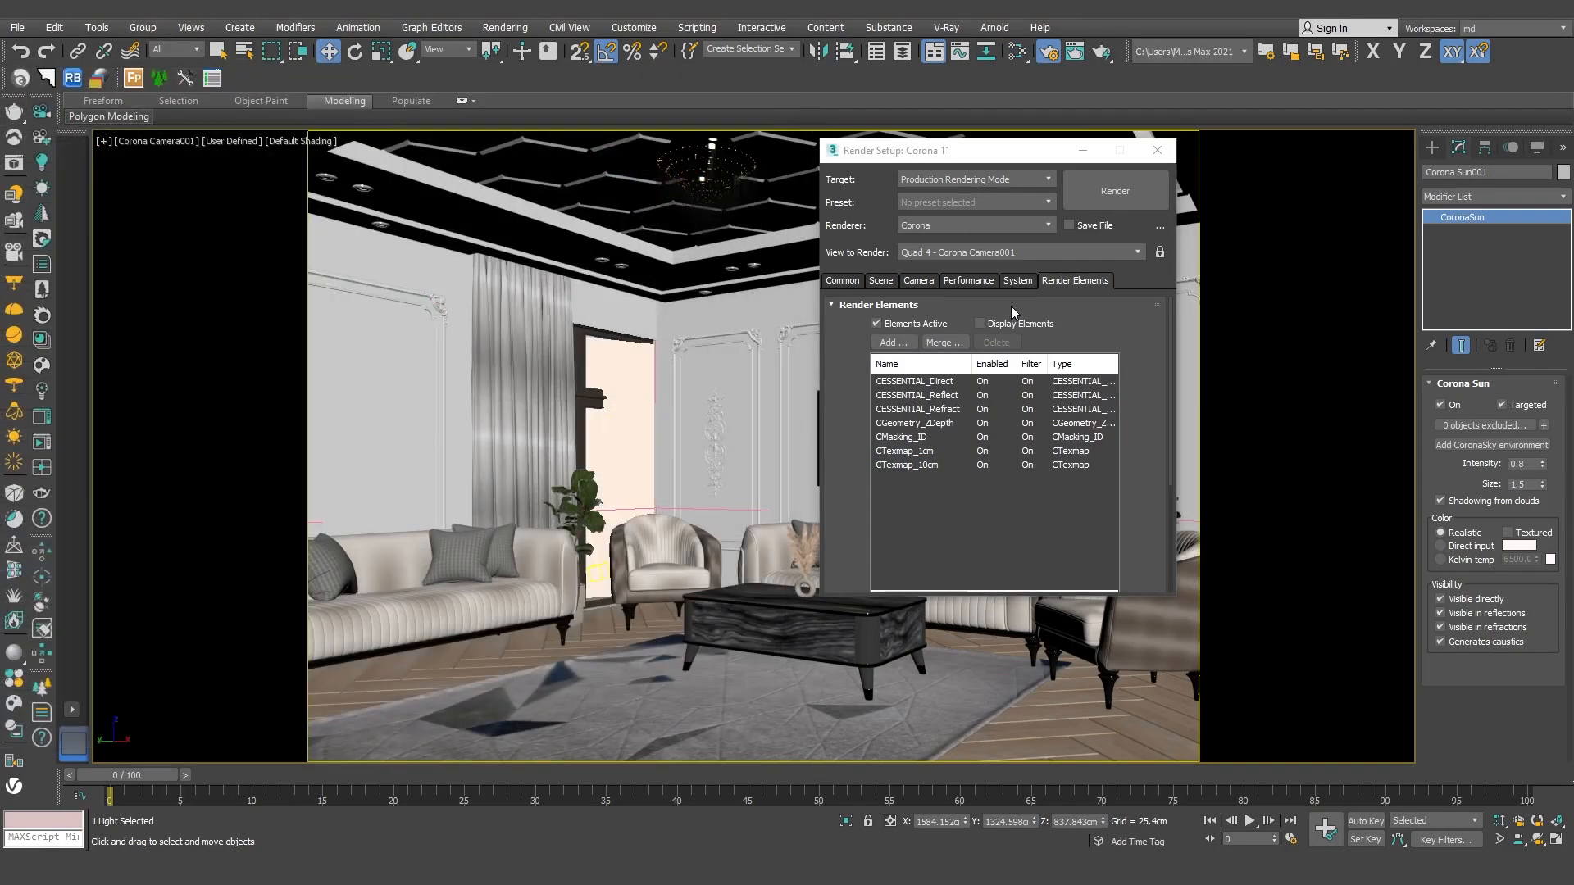
Step: Review the Corona camera's tone mapping settings in Render Setup, including the saturation and the curves graph
left_click(1011, 284)
left_click(975, 285)
left_click(922, 284)
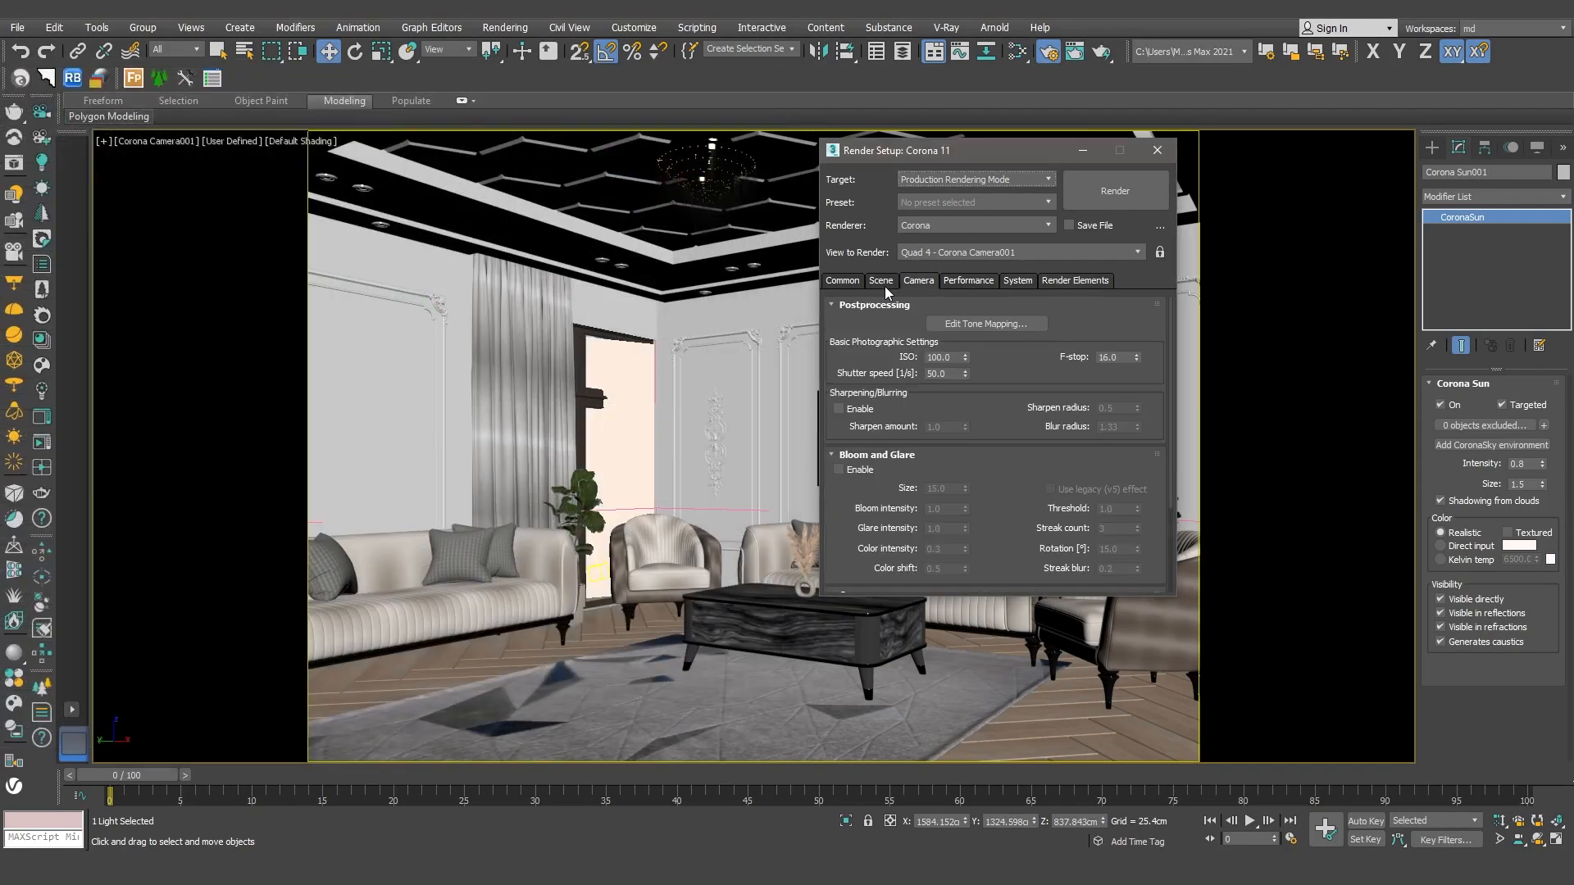
left_click(884, 284)
left_click(917, 281)
left_click(972, 326)
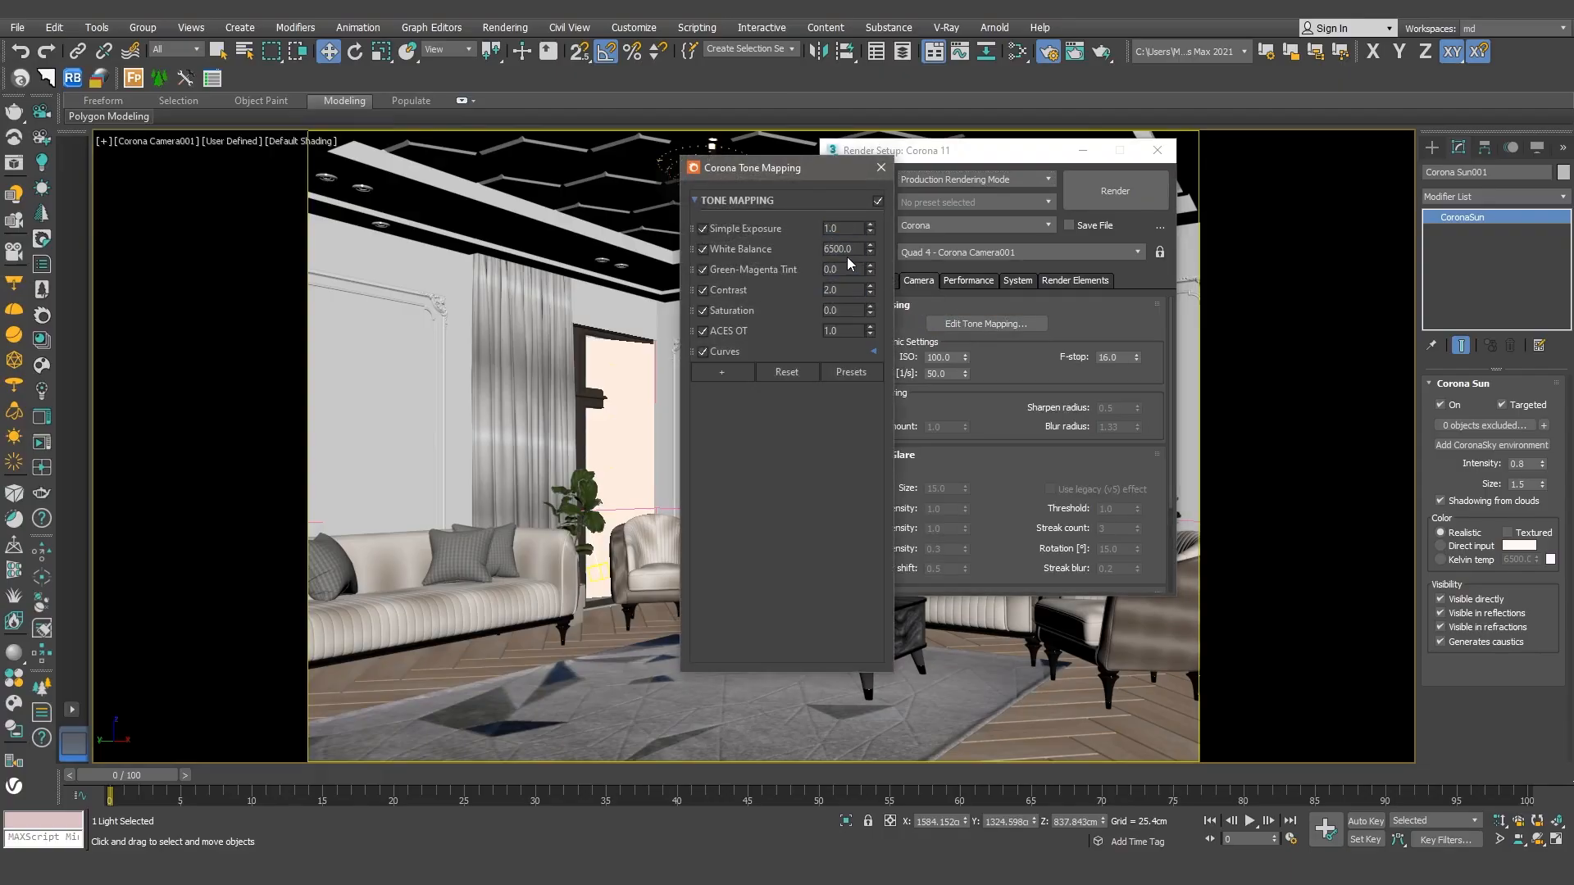
left_click(830, 311)
left_click(742, 354)
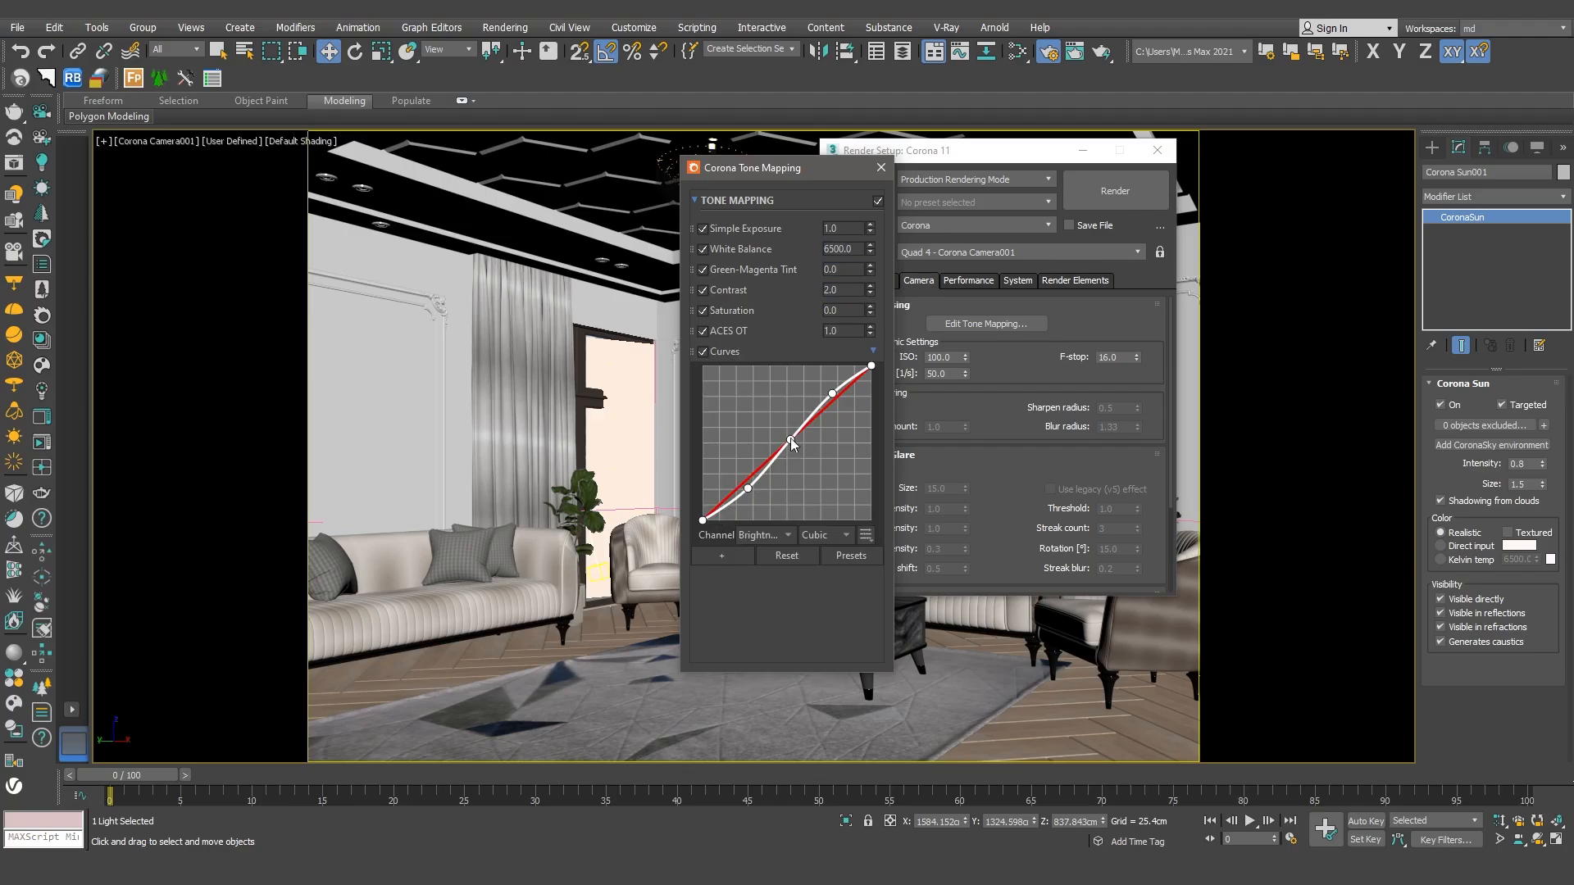
left_click(880, 170)
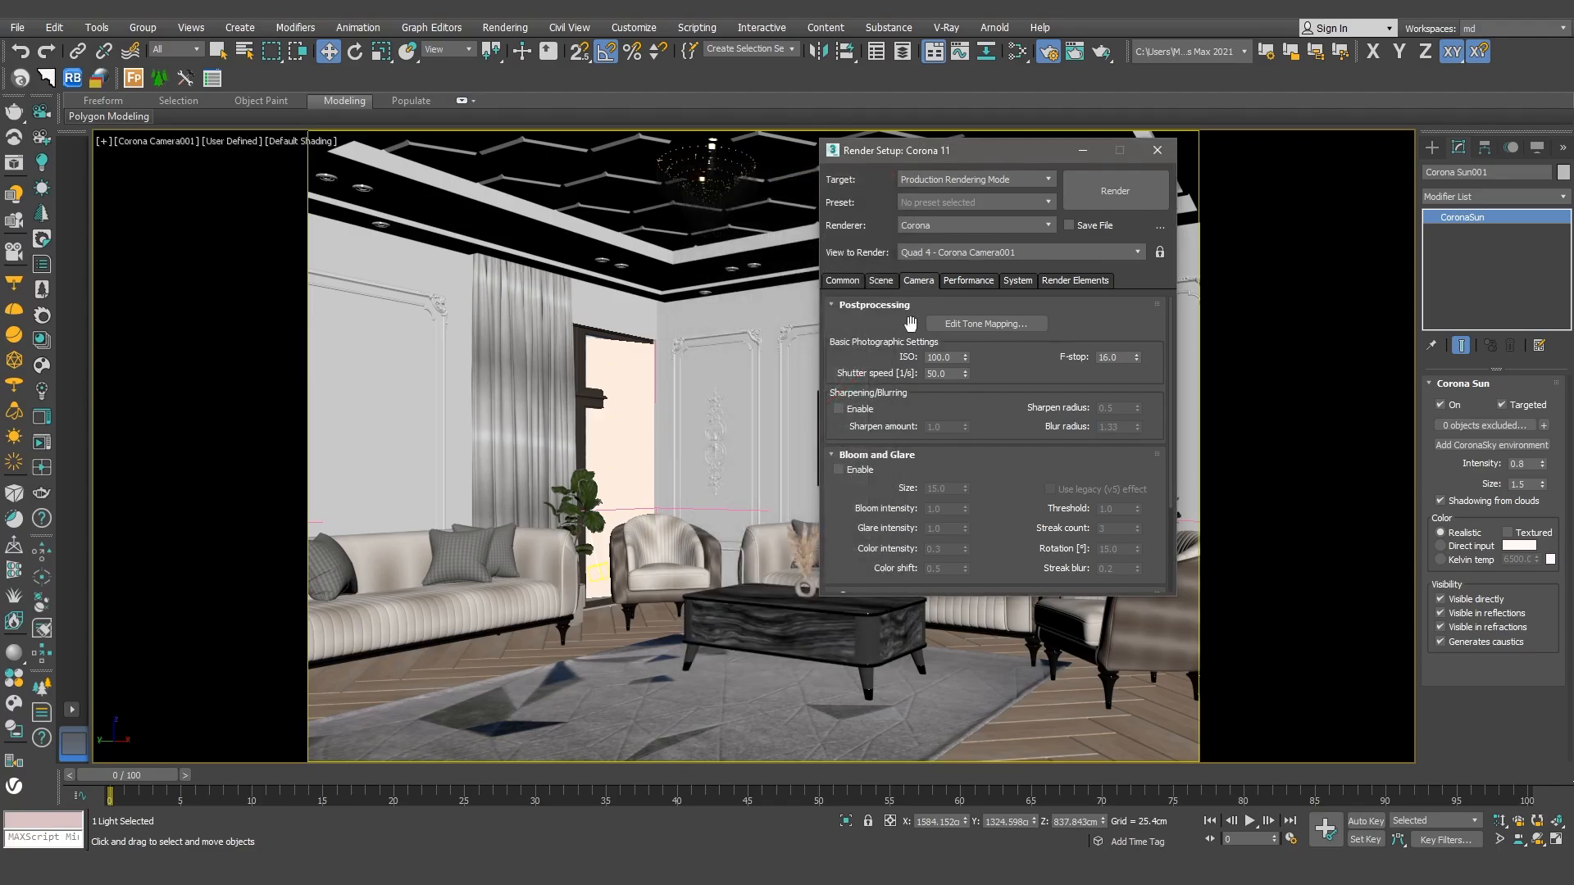
Step: Check the general Corona settings and the output size, and render the Corona Camera001 view
left_click(880, 280)
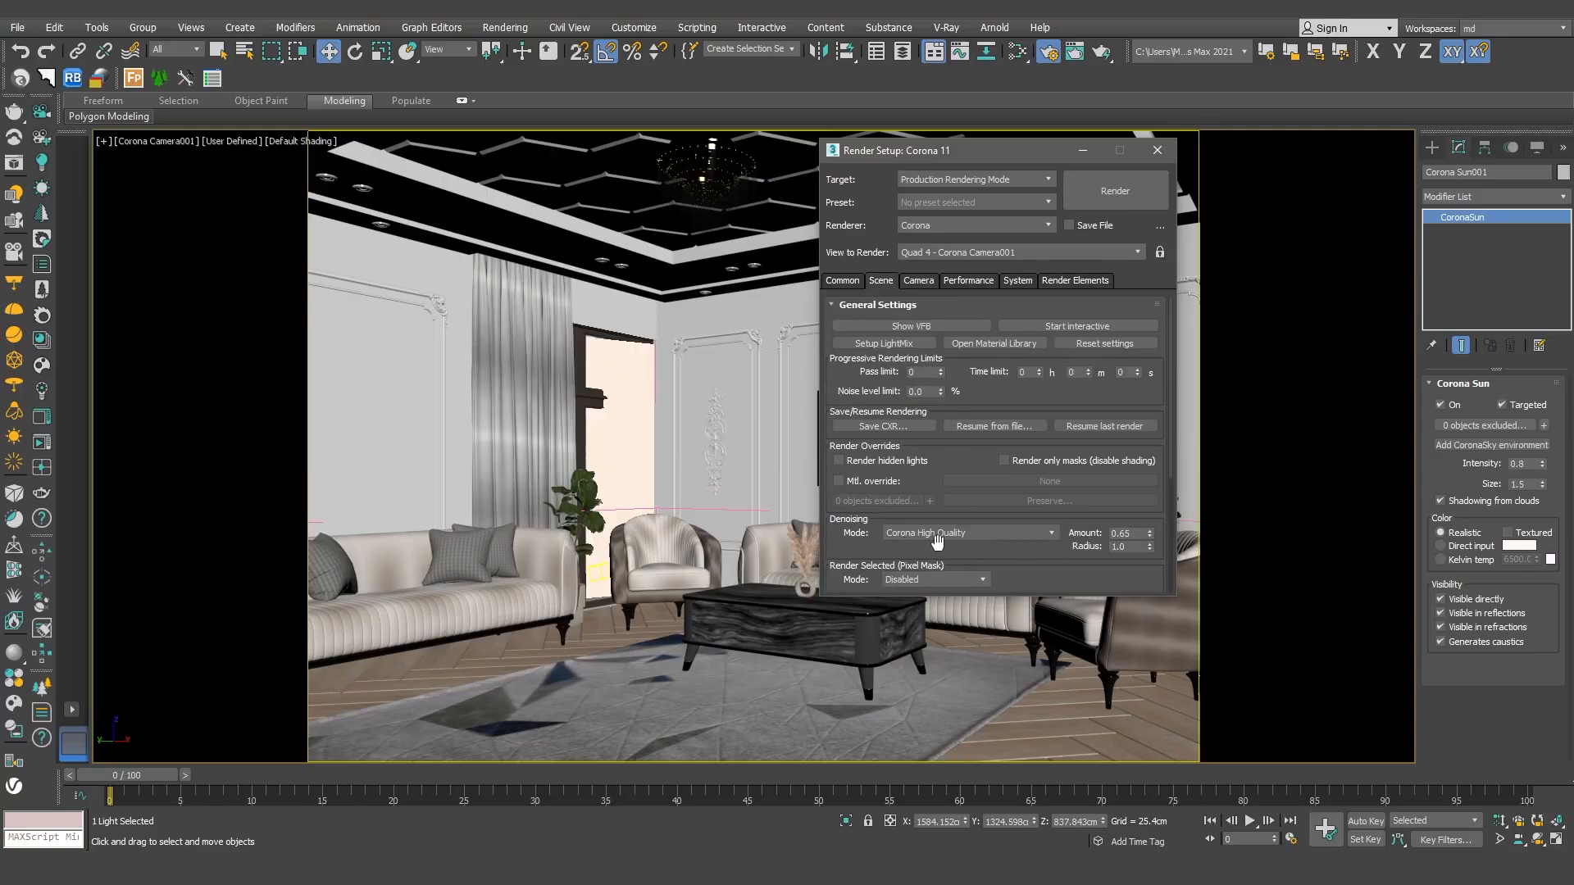
left_click(842, 280)
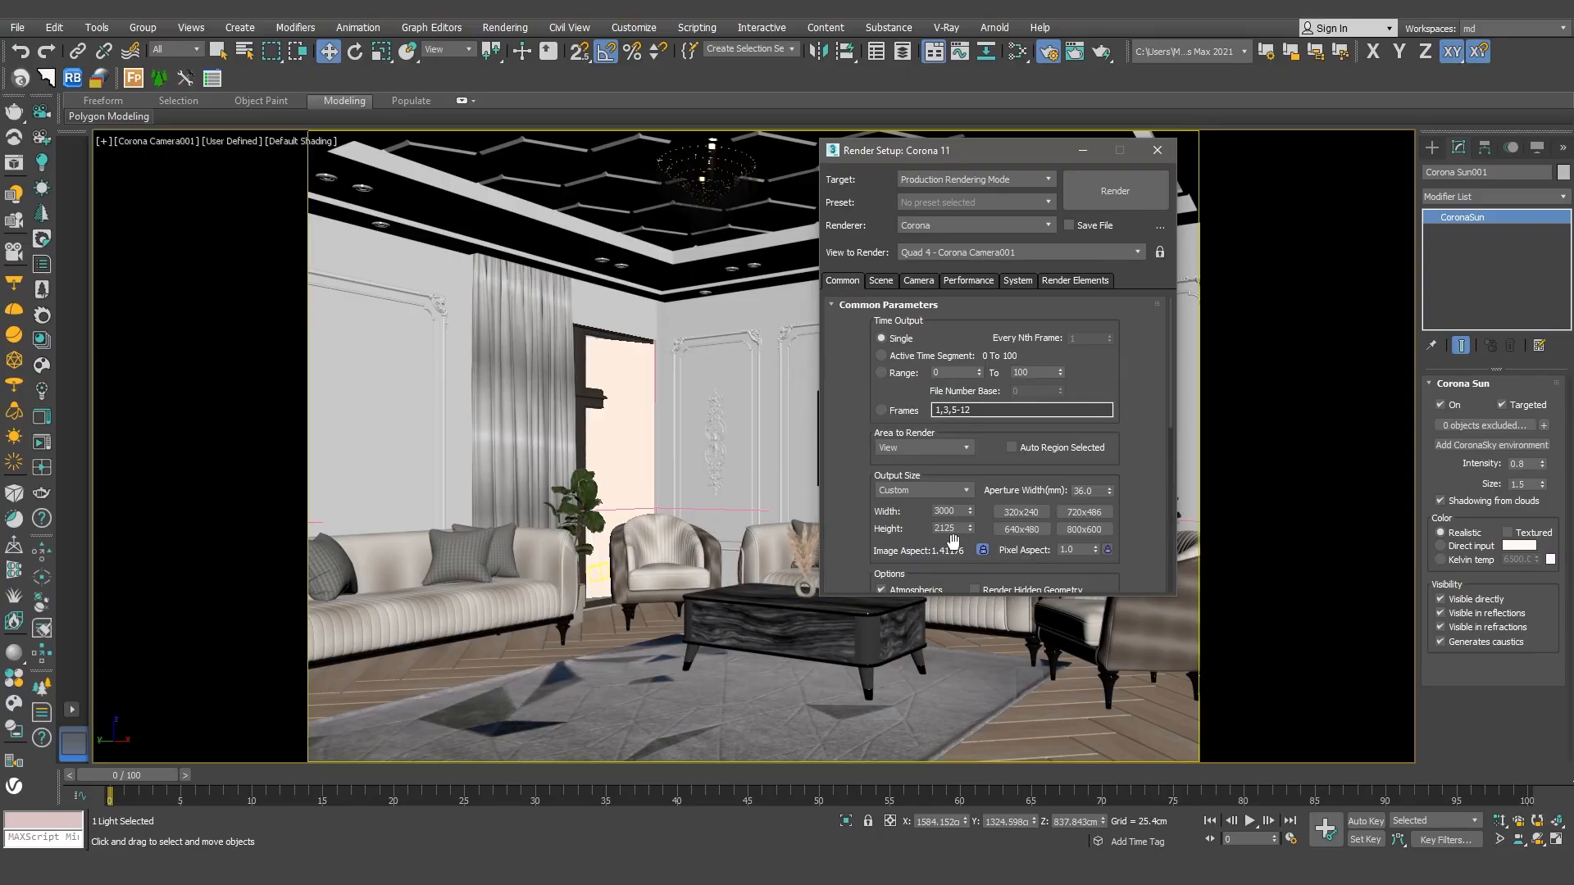
left_click(1113, 190)
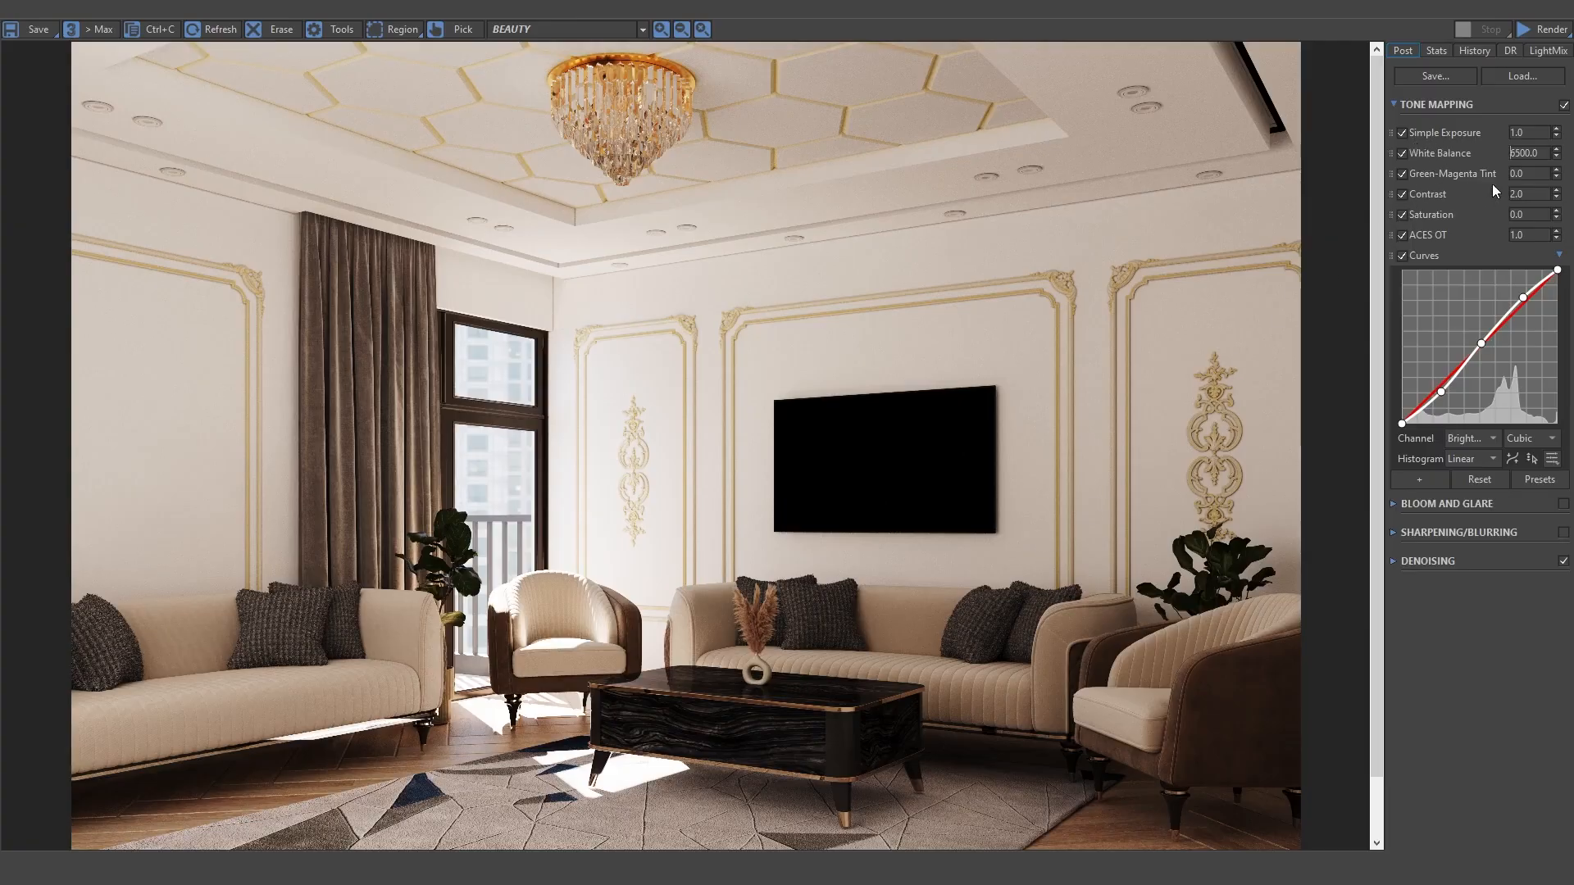
Step: Try a Simple Exposure of about 1.92 on the rendered image and reset it to 1.0
left_click(1556, 130)
mouse_move(1556, 129)
left_mouse_down()
mouse_move(1553, 18)
mouse_move(1557, 104)
left_mouse_up()
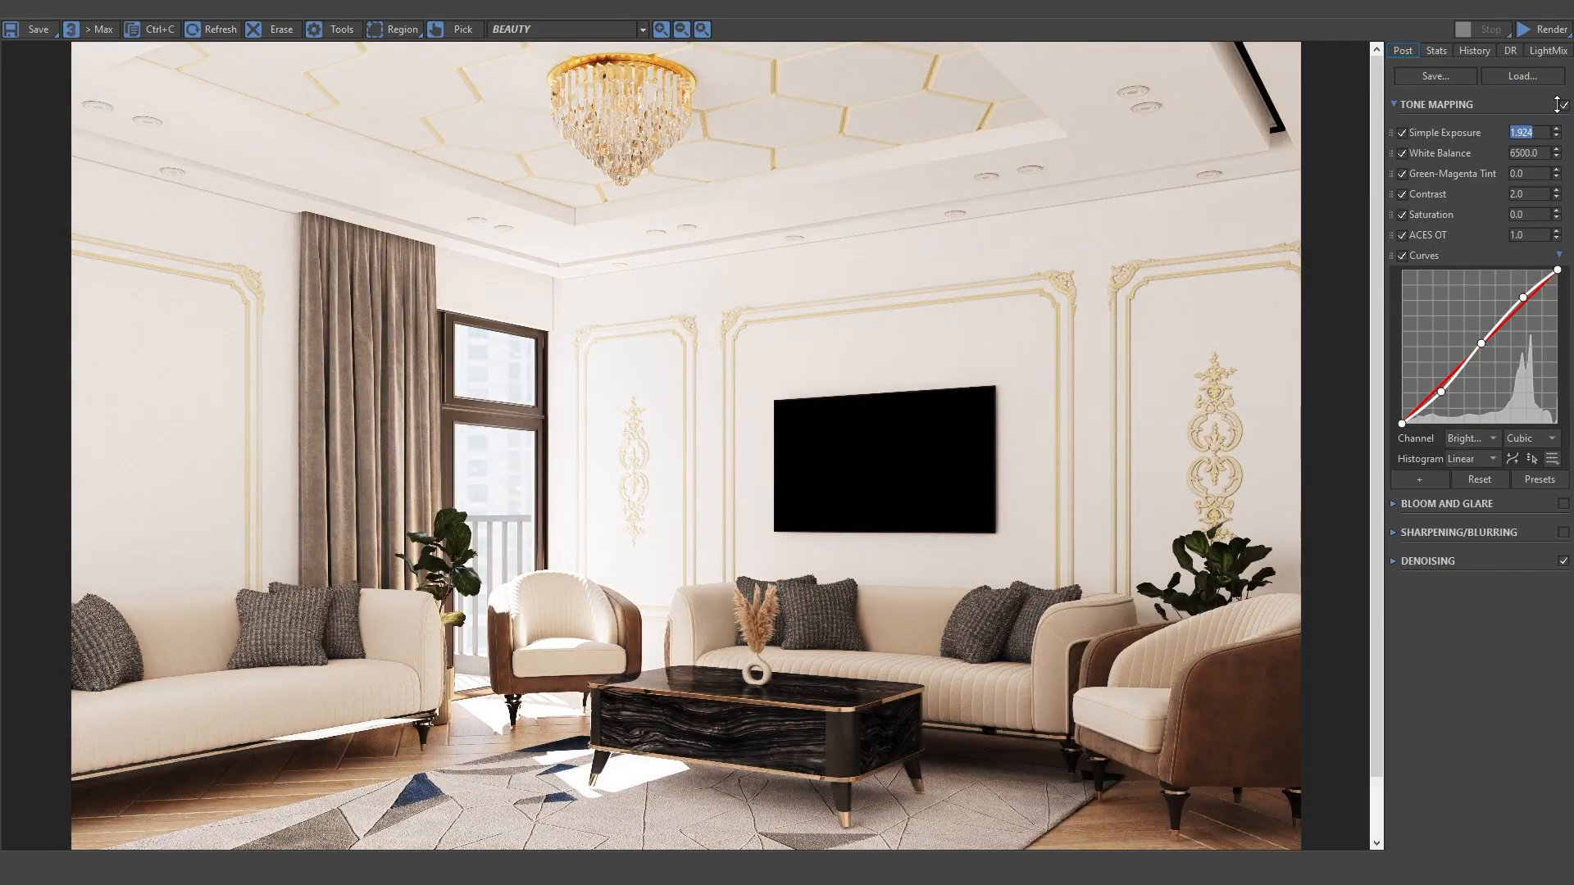
type("1")
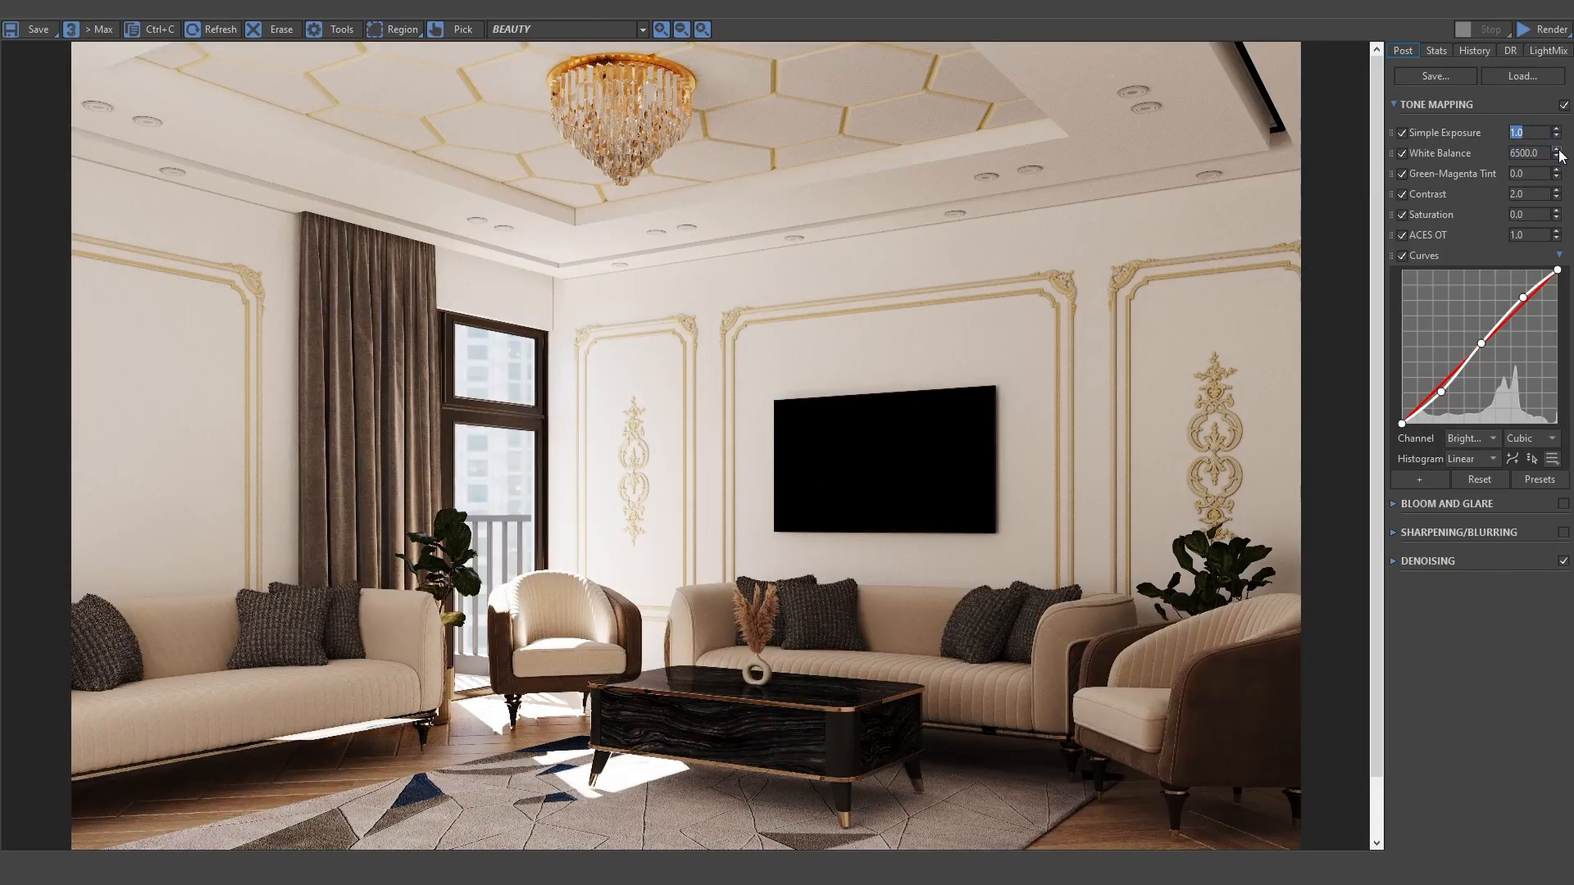
Step: Try raising and lowering the render's White Balance, down to about 4485, and reset it to 6500
left_click_drag(1560, 155, 1552, 90)
left_click_drag(1556, 160, 1554, 274)
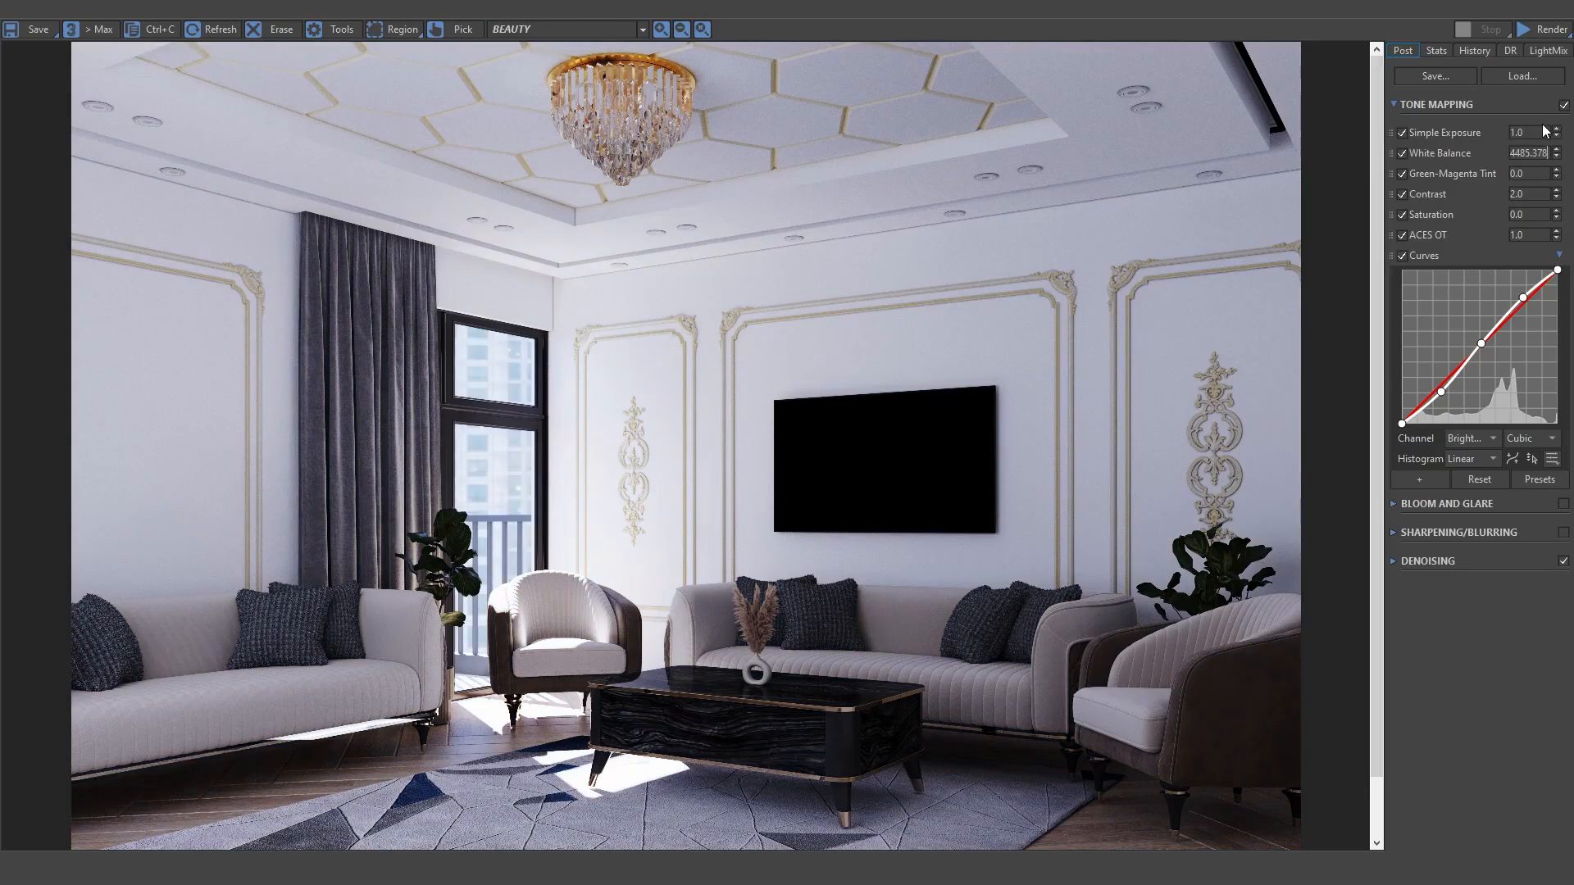
double_click(1534, 152)
type("6500")
key("Return")
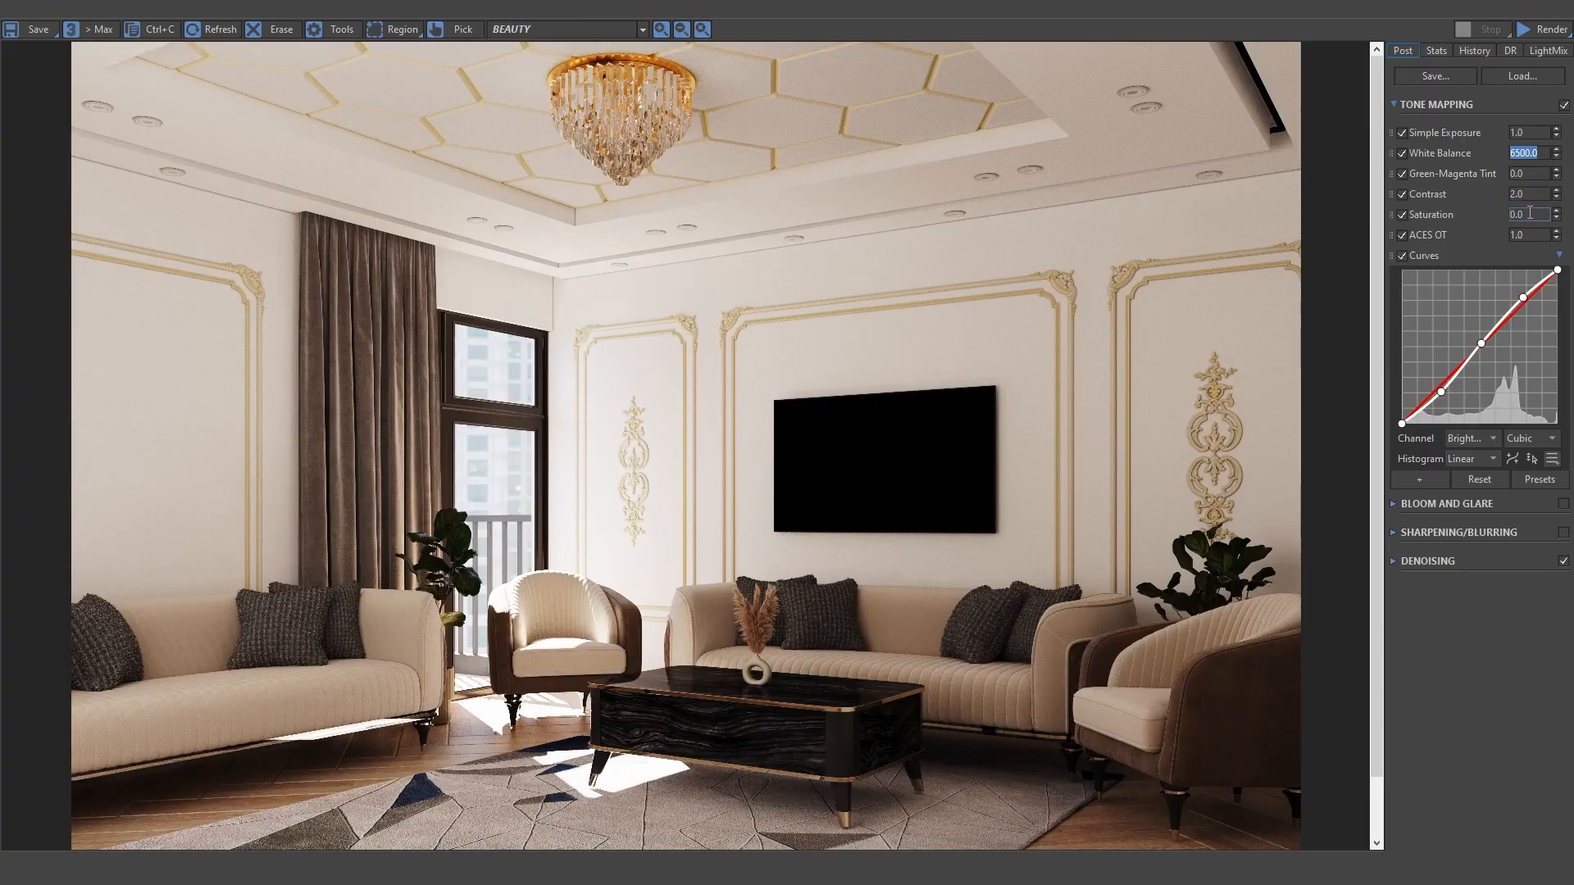
Step: Check the Saturation and Curves tone mapping settings of the render and close the Render Setup dialog
double_click(1530, 213)
left_click(1482, 254)
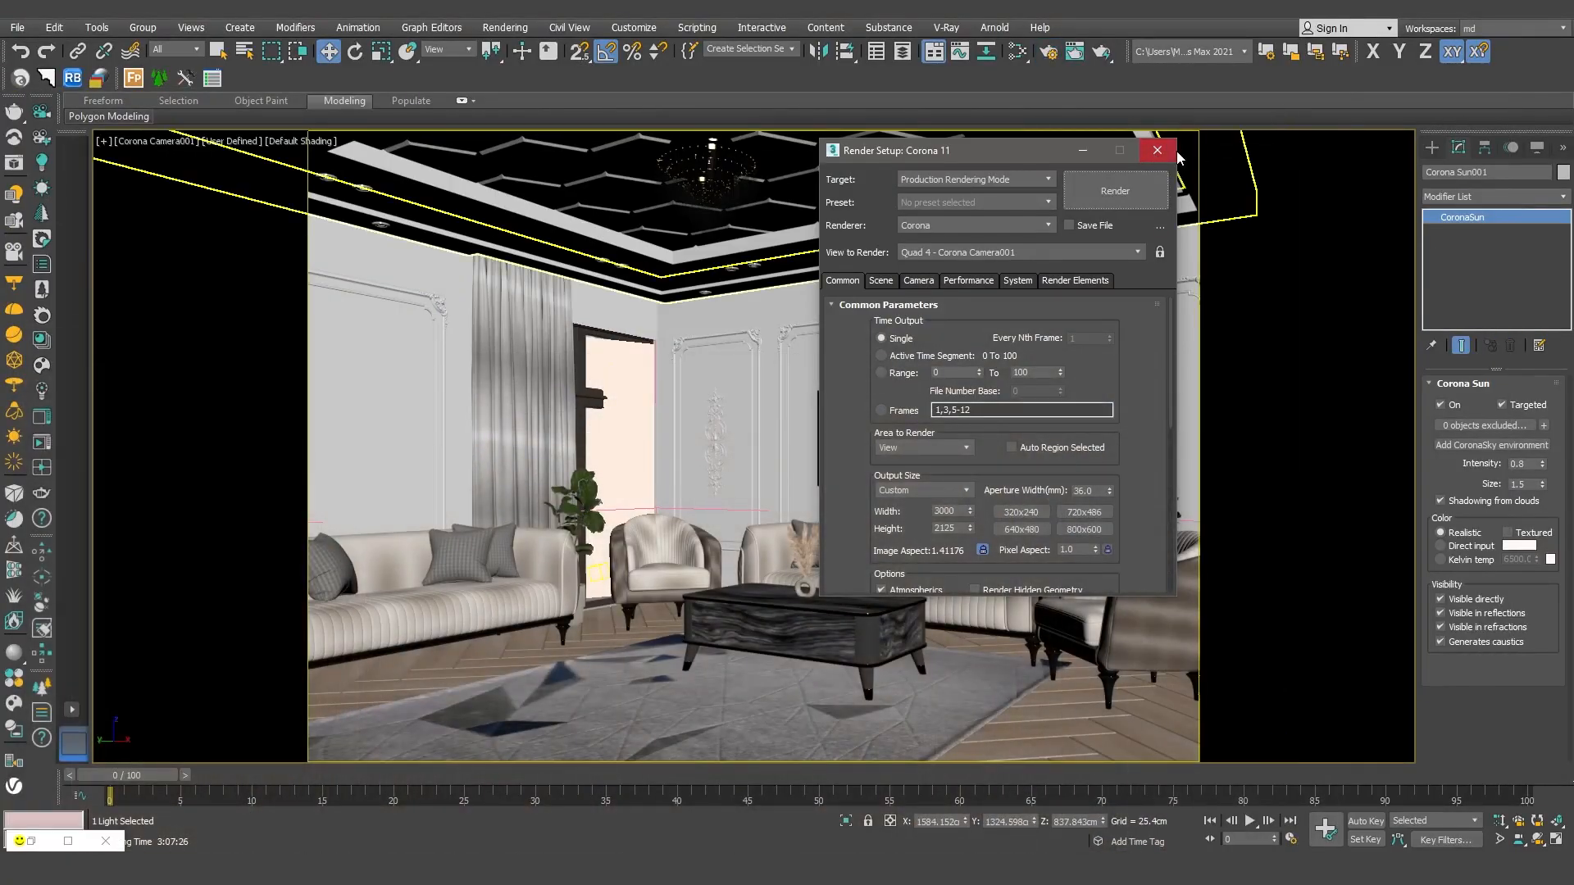
left_click(1157, 150)
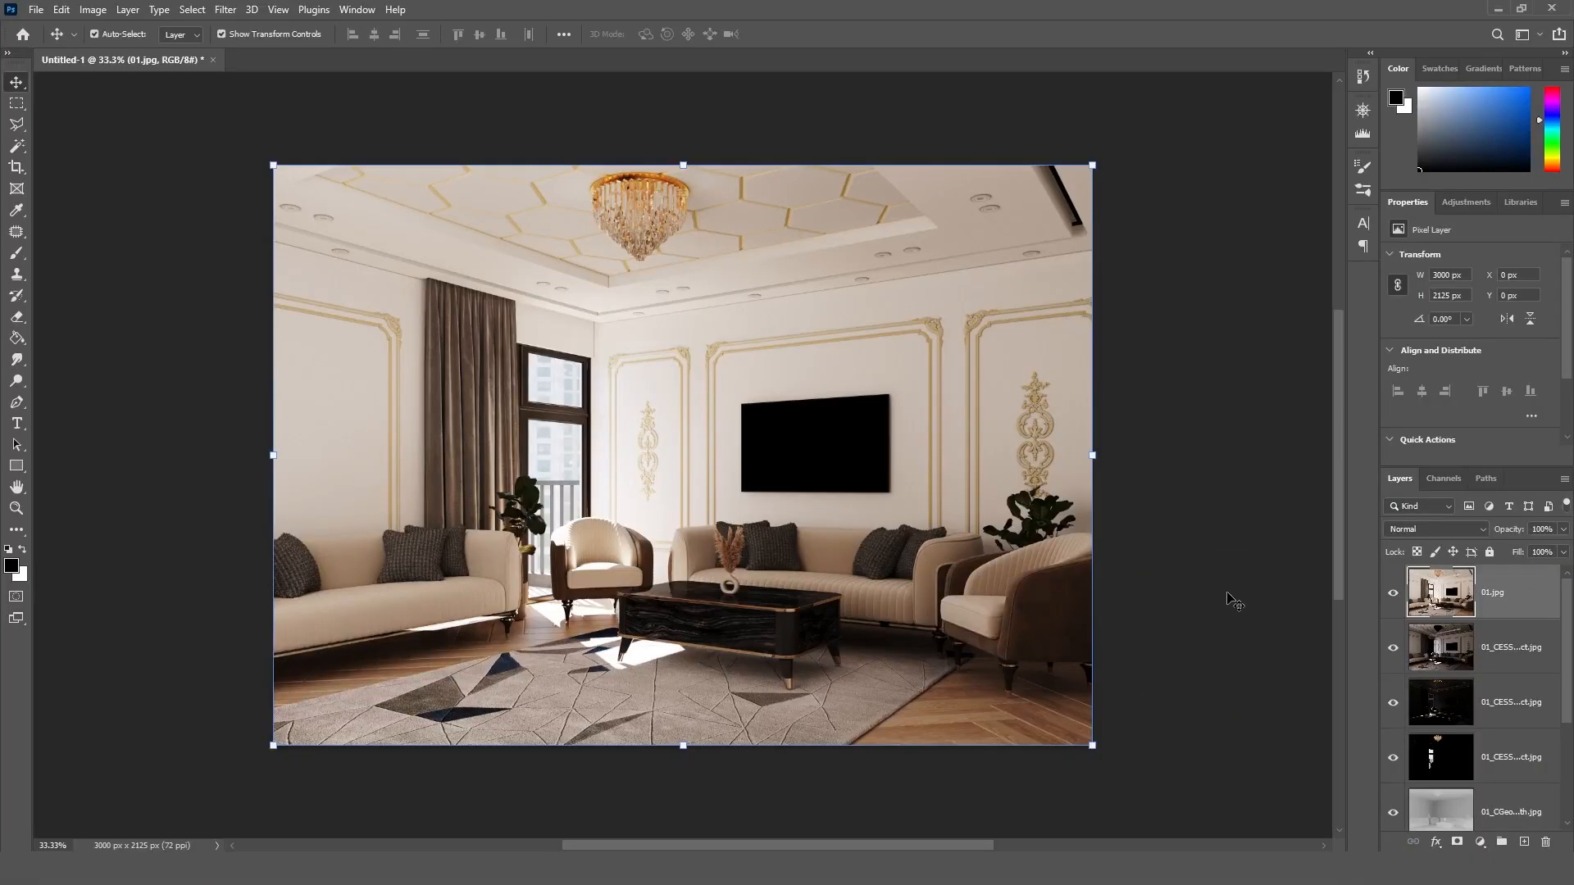
Step: In Photoshop, duplicate the 01.jpg layer and send the original 01.jpg to the bottom of the layer stack
left_click(1230, 601)
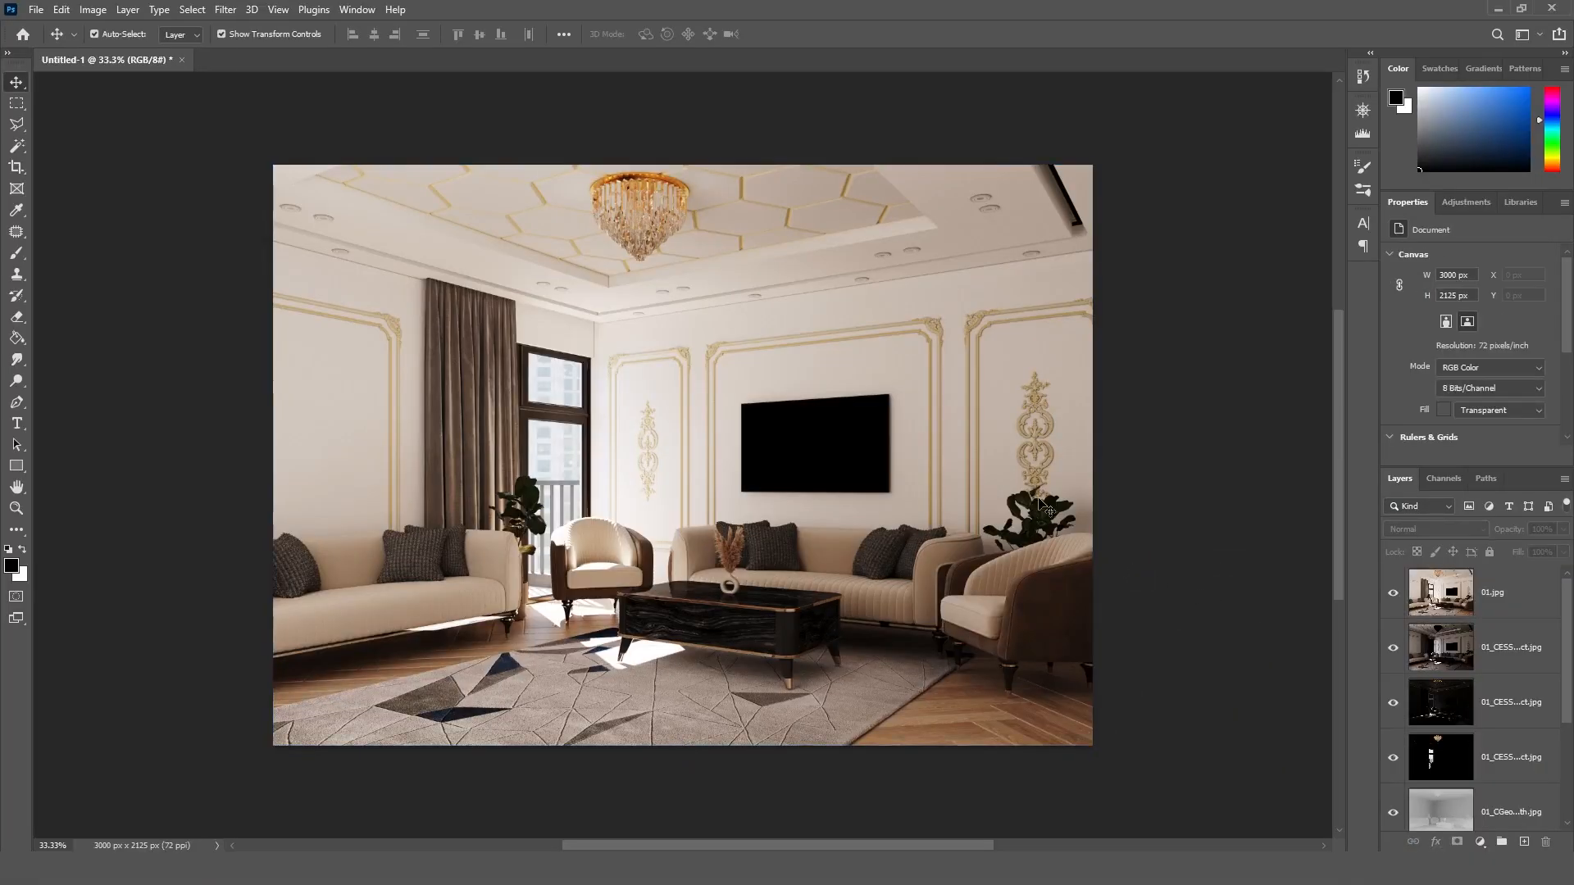
left_click(1472, 609)
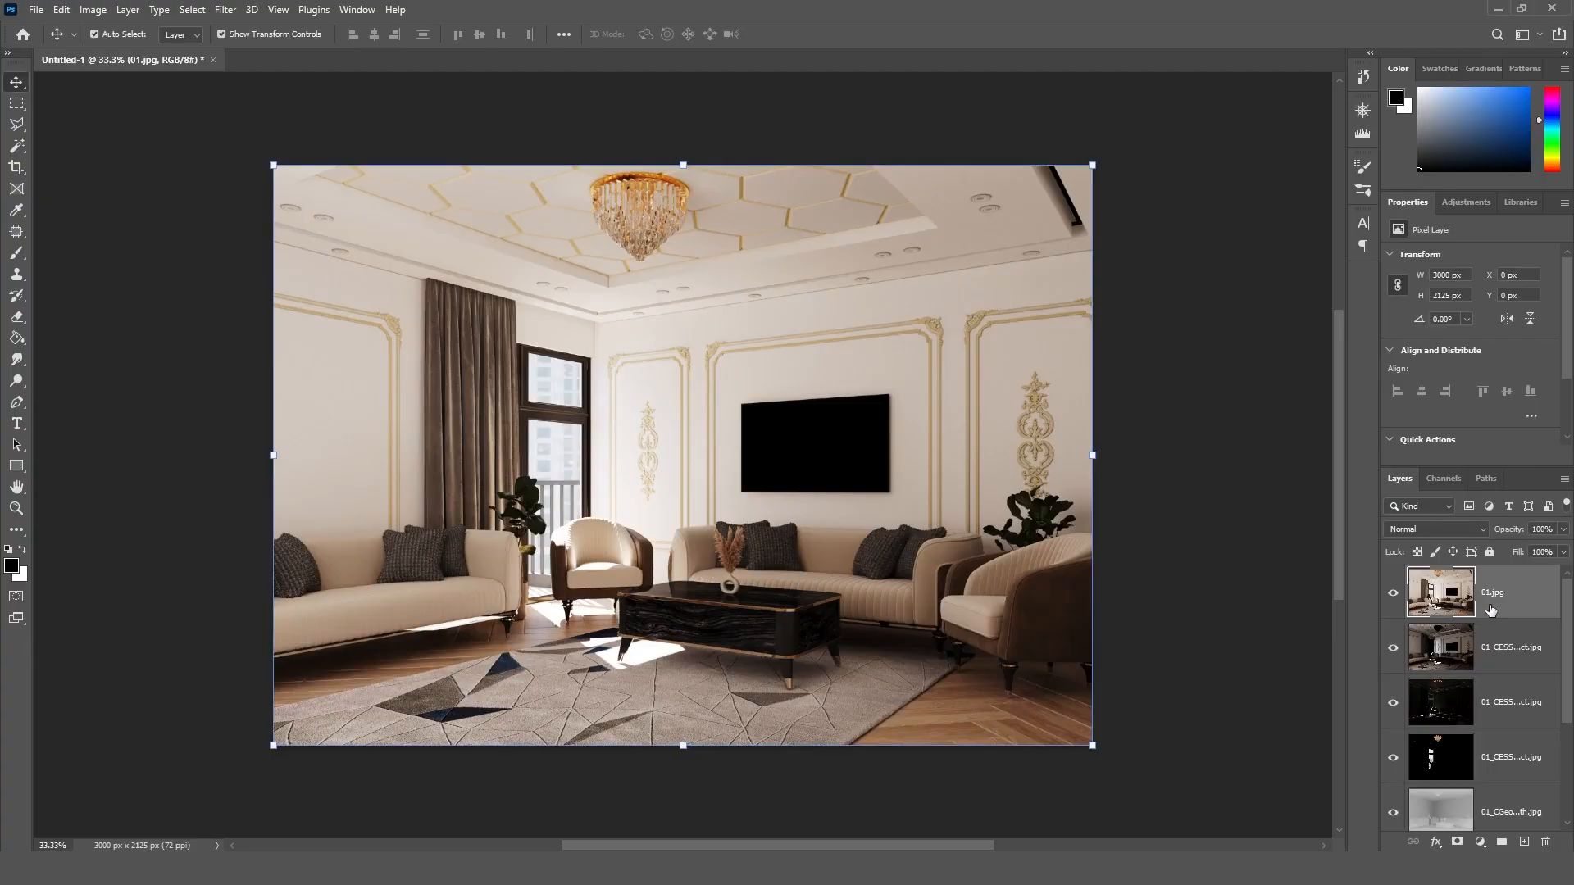
key("ctrl+j")
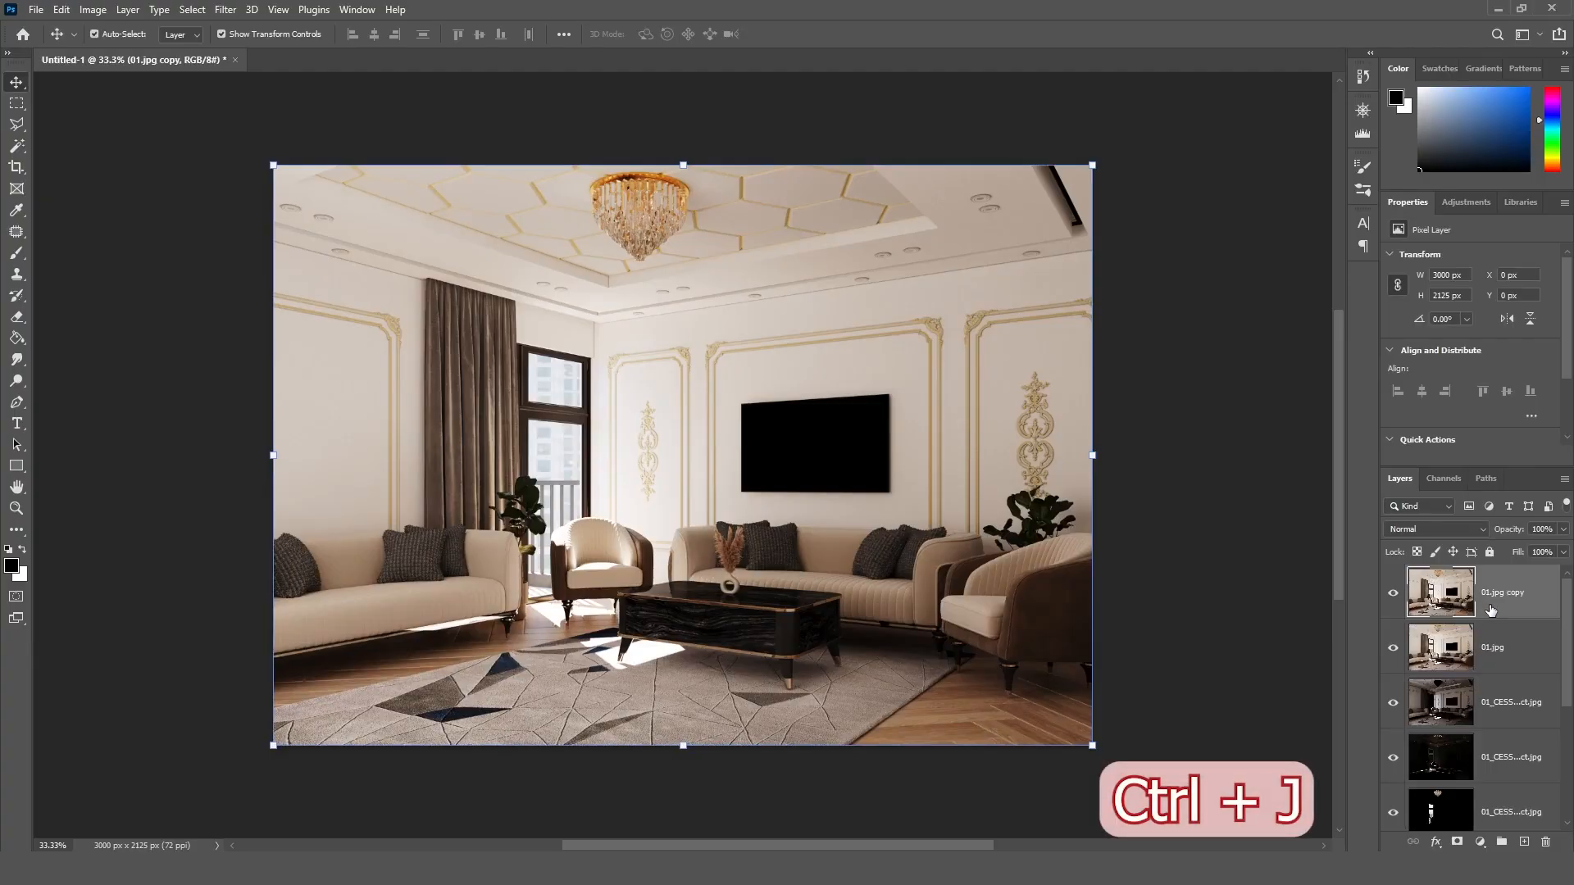
left_click(1487, 656)
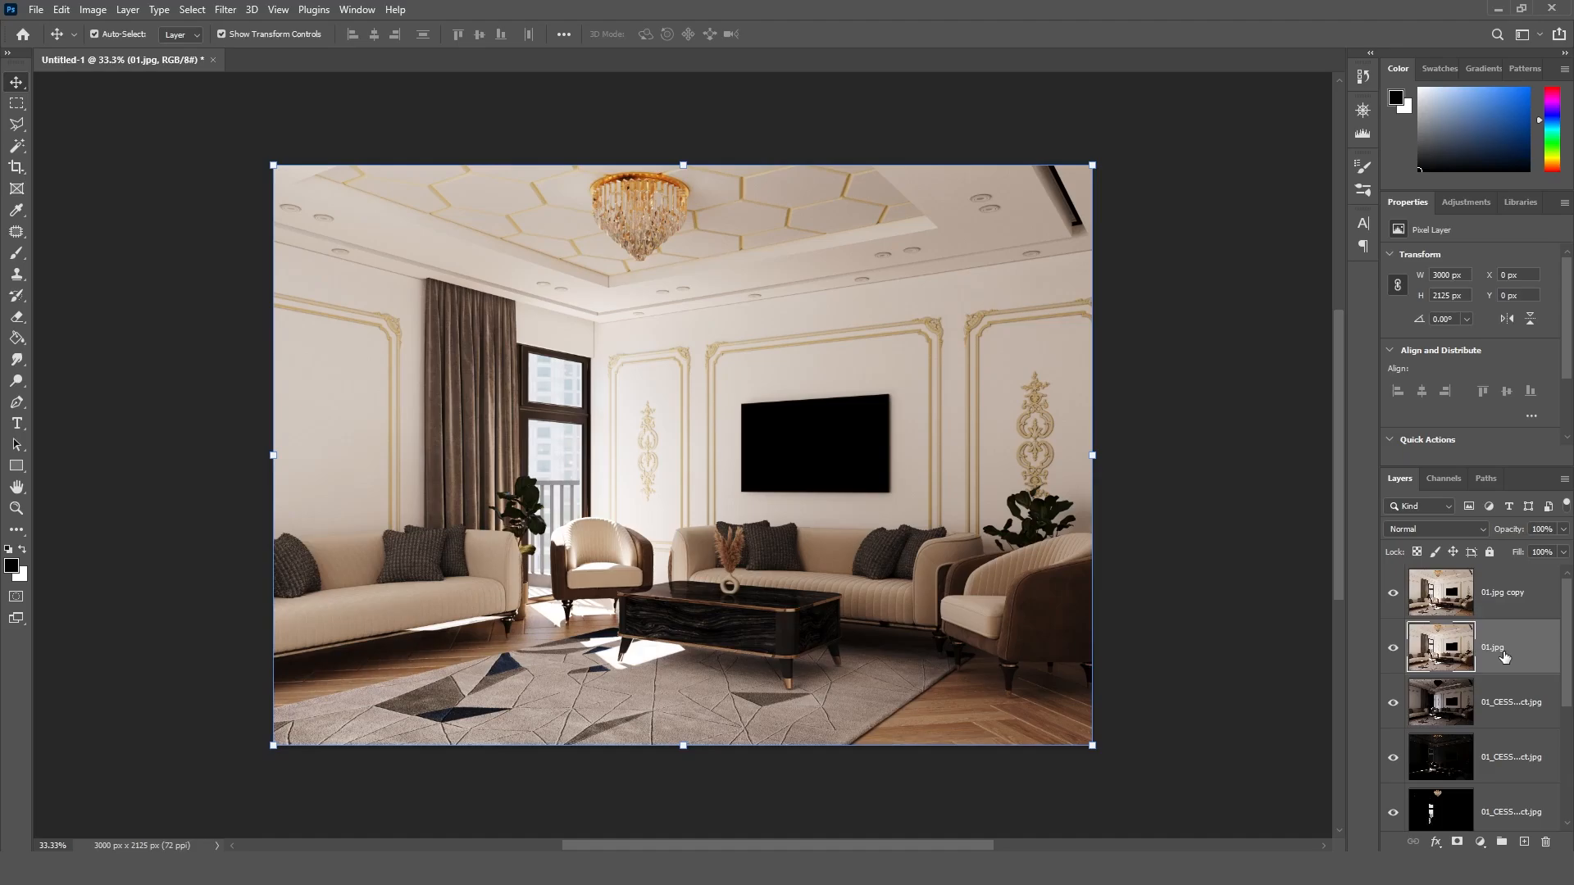
key("ctrl+shift+bracketleft")
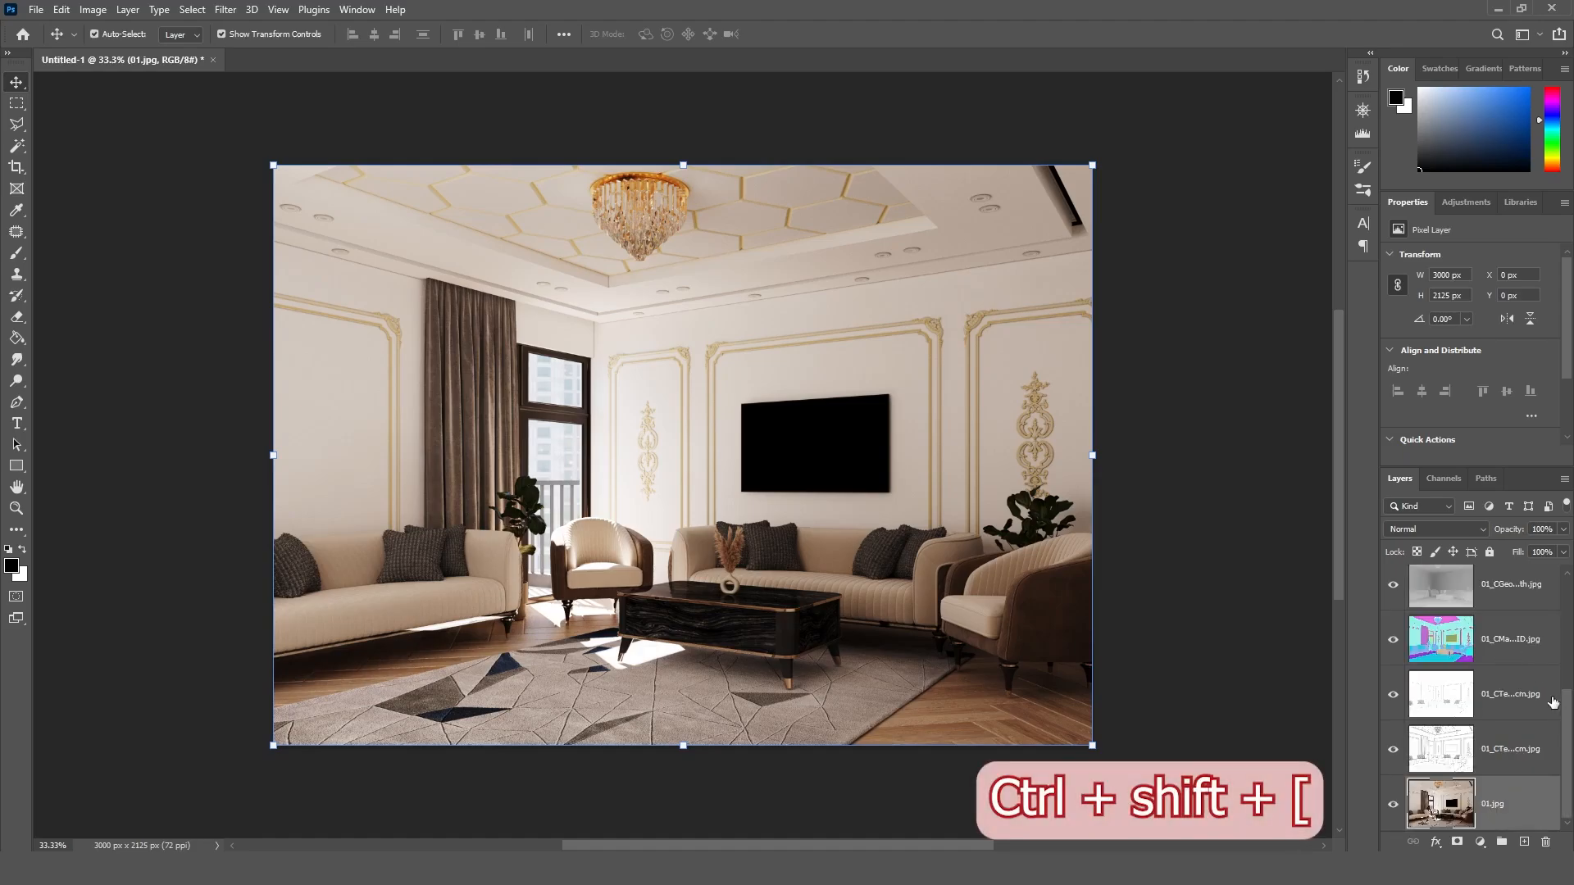
Step: Hide the 01.jpg copy layer and widen the layer list so the render pass names are readable
scroll(1553, 703, "up", 4)
left_click(1395, 597)
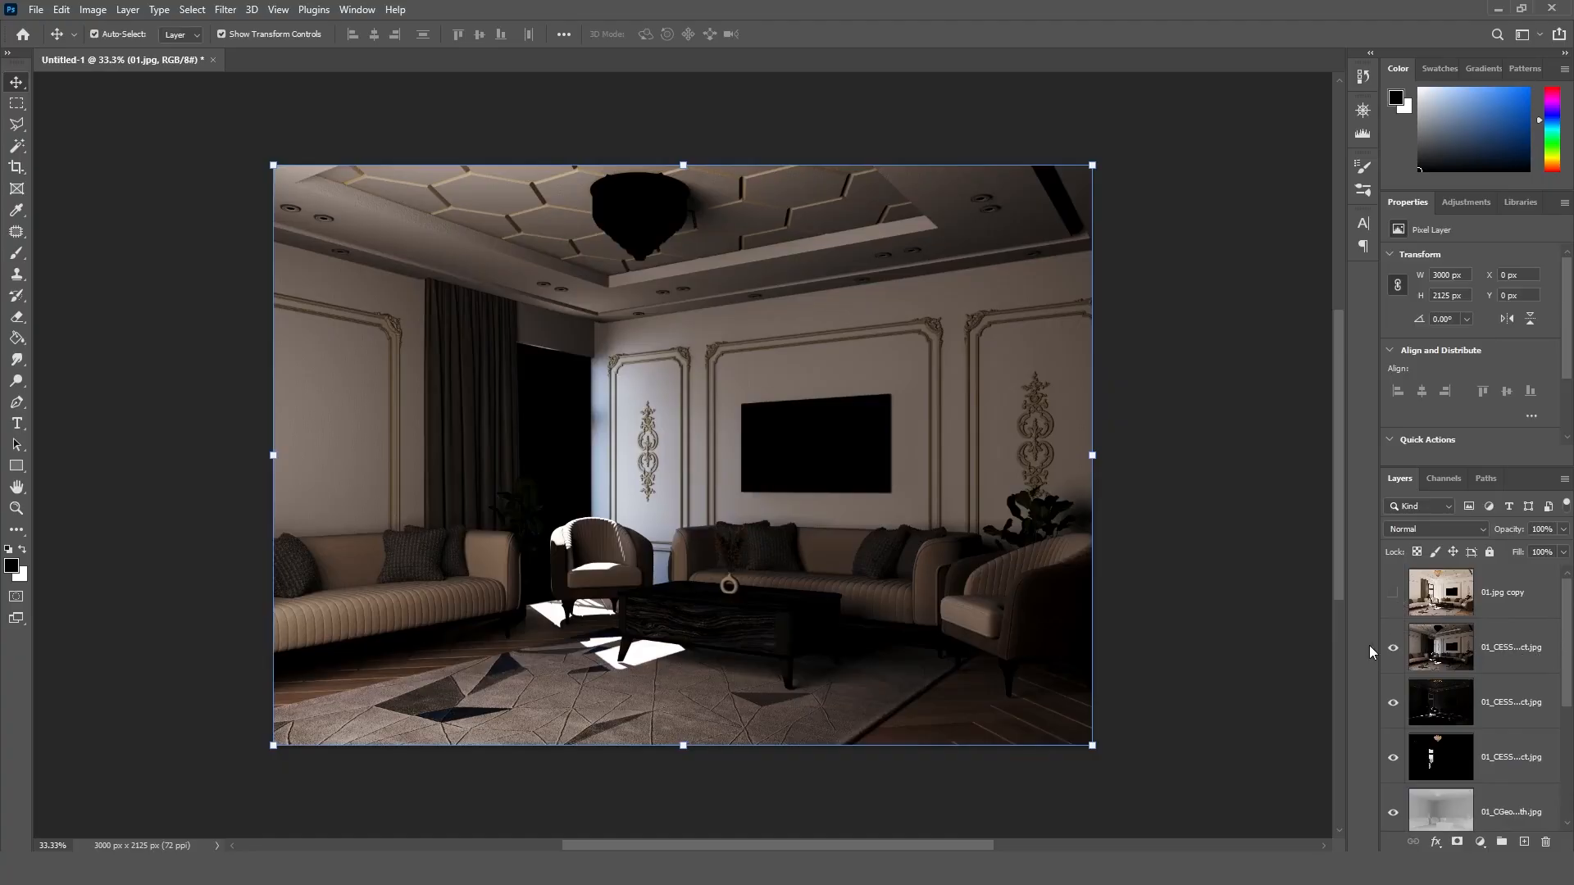
left_click_drag(1380, 647, 1346, 648)
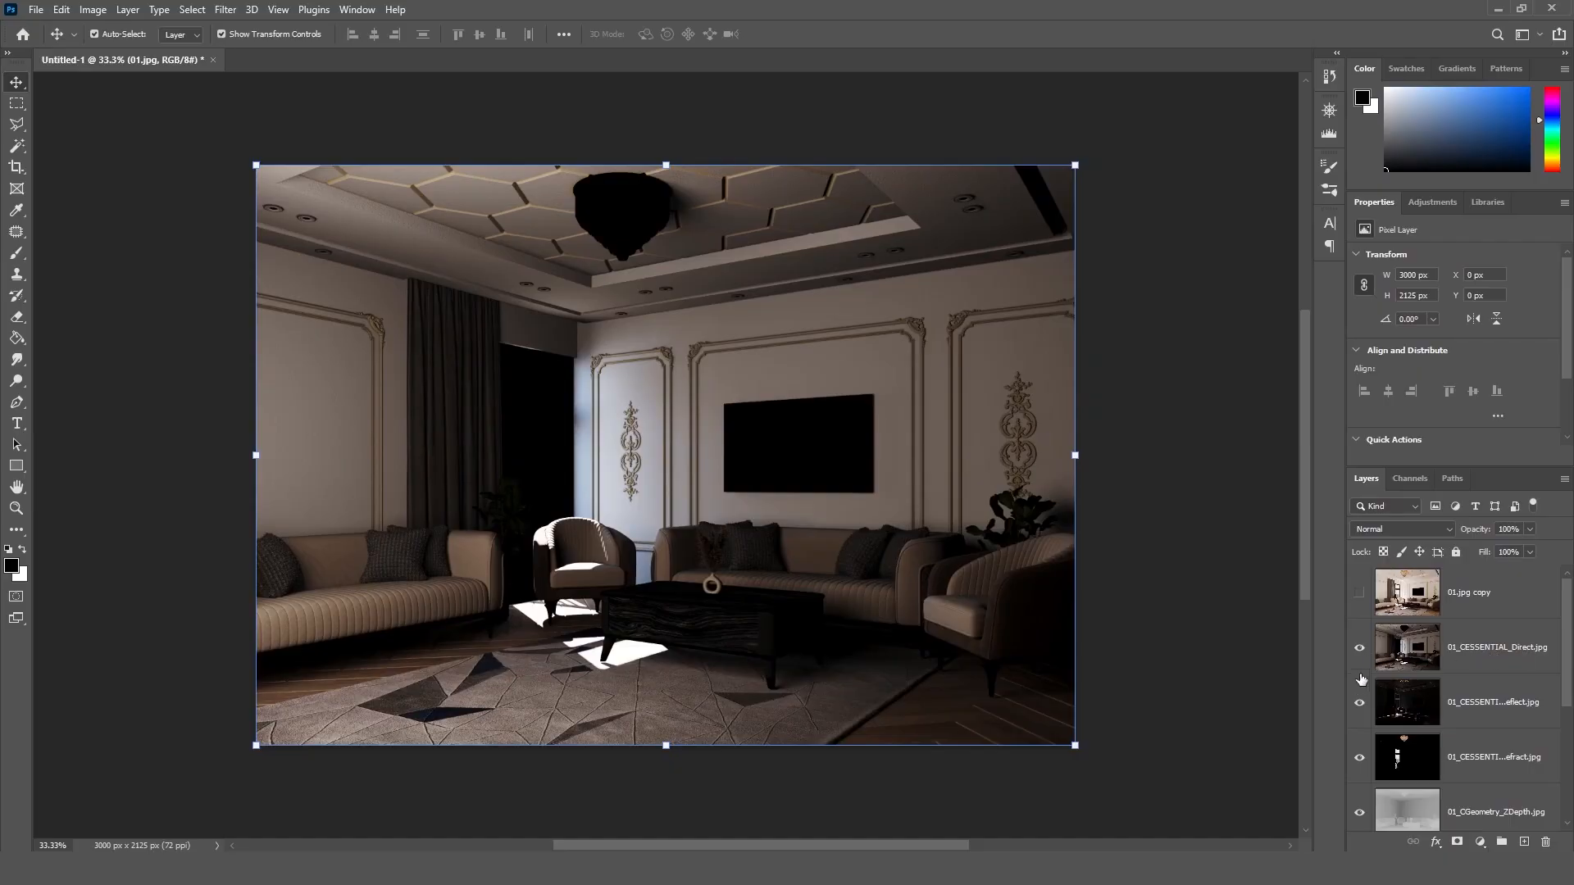
Step: Hide the 01_CESSENTIAL Direct, Reflect and Refract layers, the 01_CGeometry_ZDepth.jpg layer and the 01_CMasking_ID.jpg layer
left_click(1359, 650)
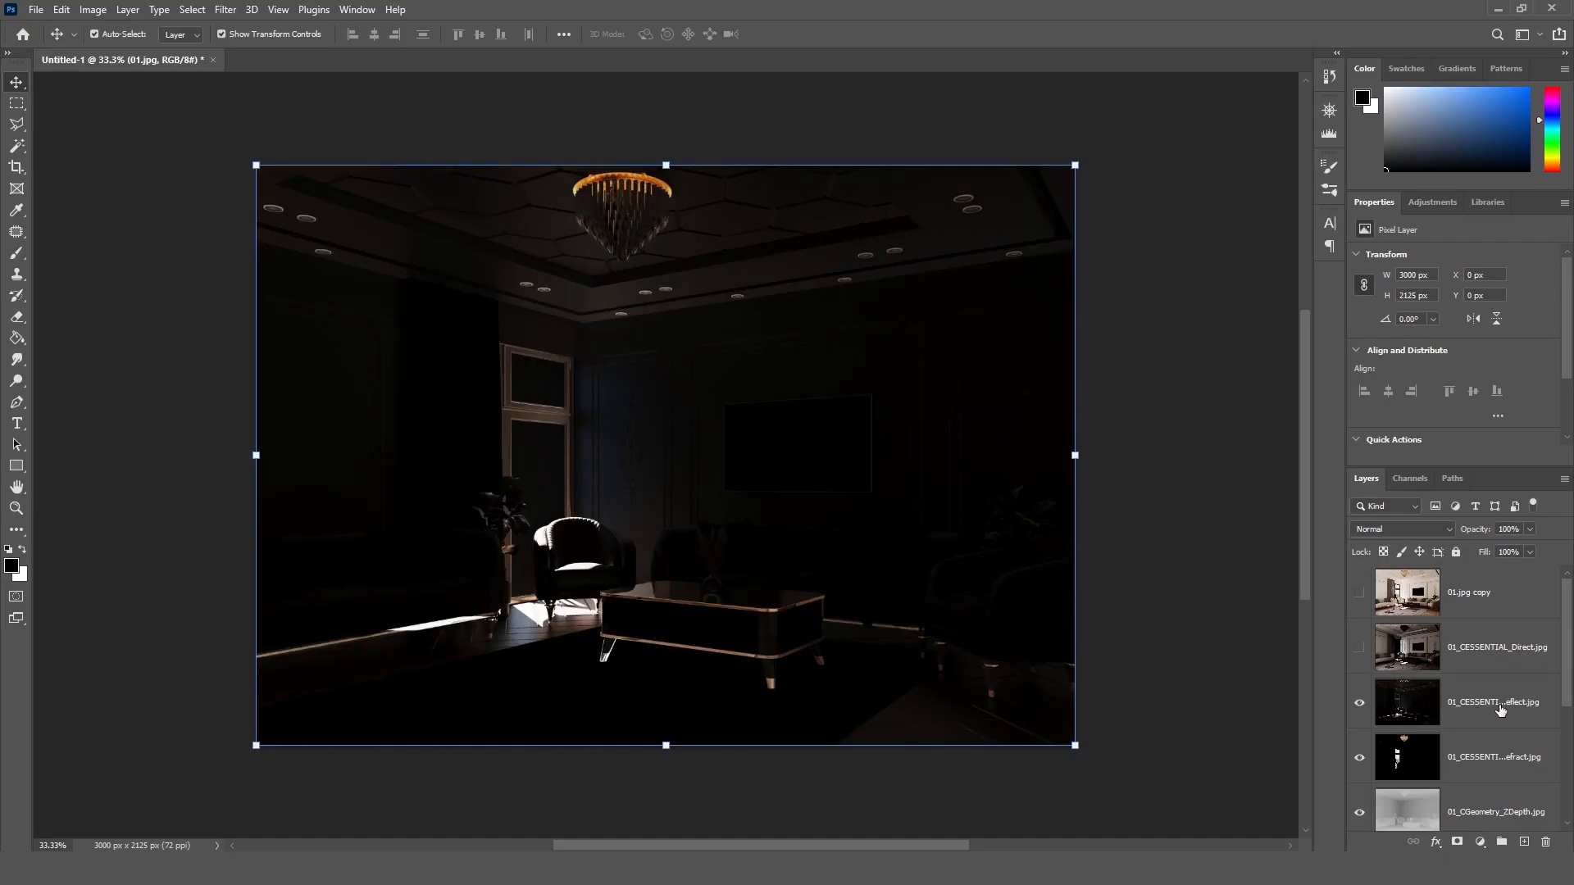
left_click(1359, 703)
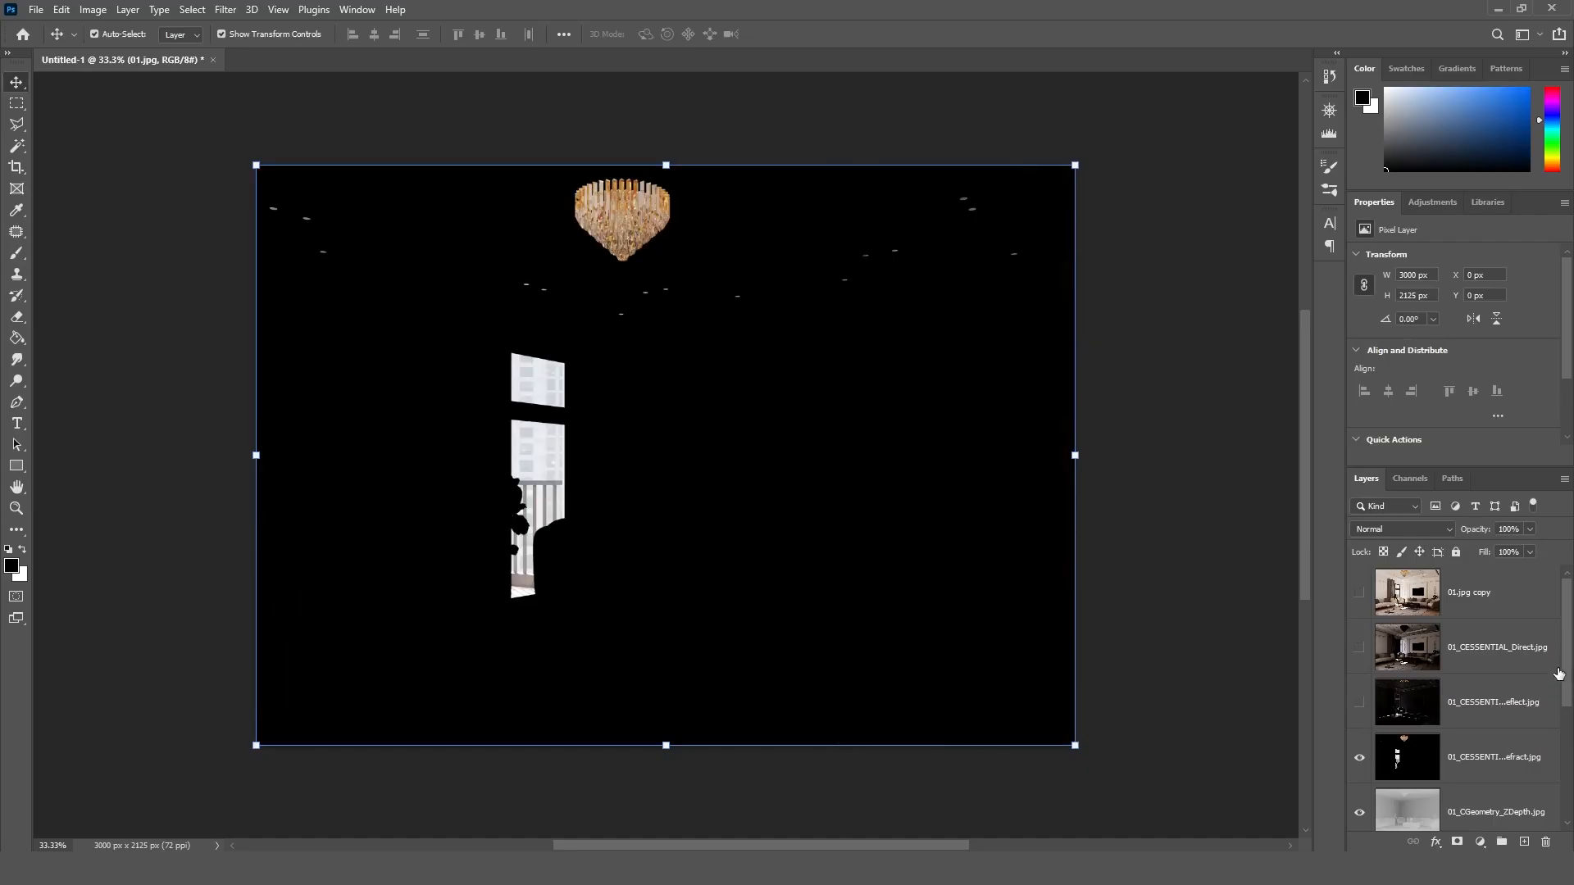
left_click_drag(1560, 673, 1564, 721)
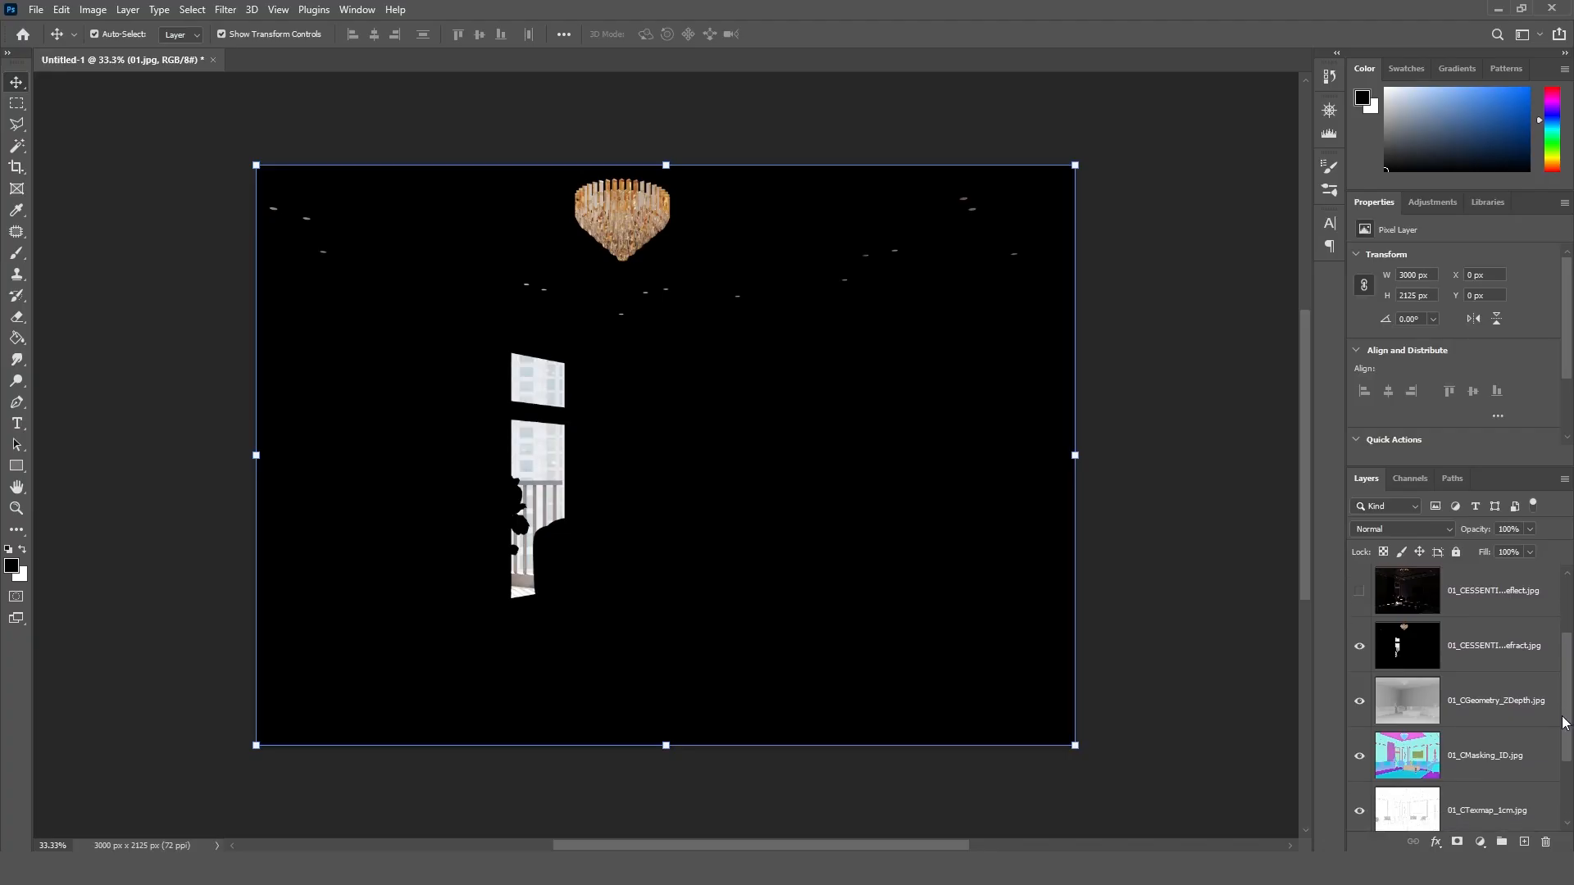
left_click(1359, 647)
left_click(1359, 702)
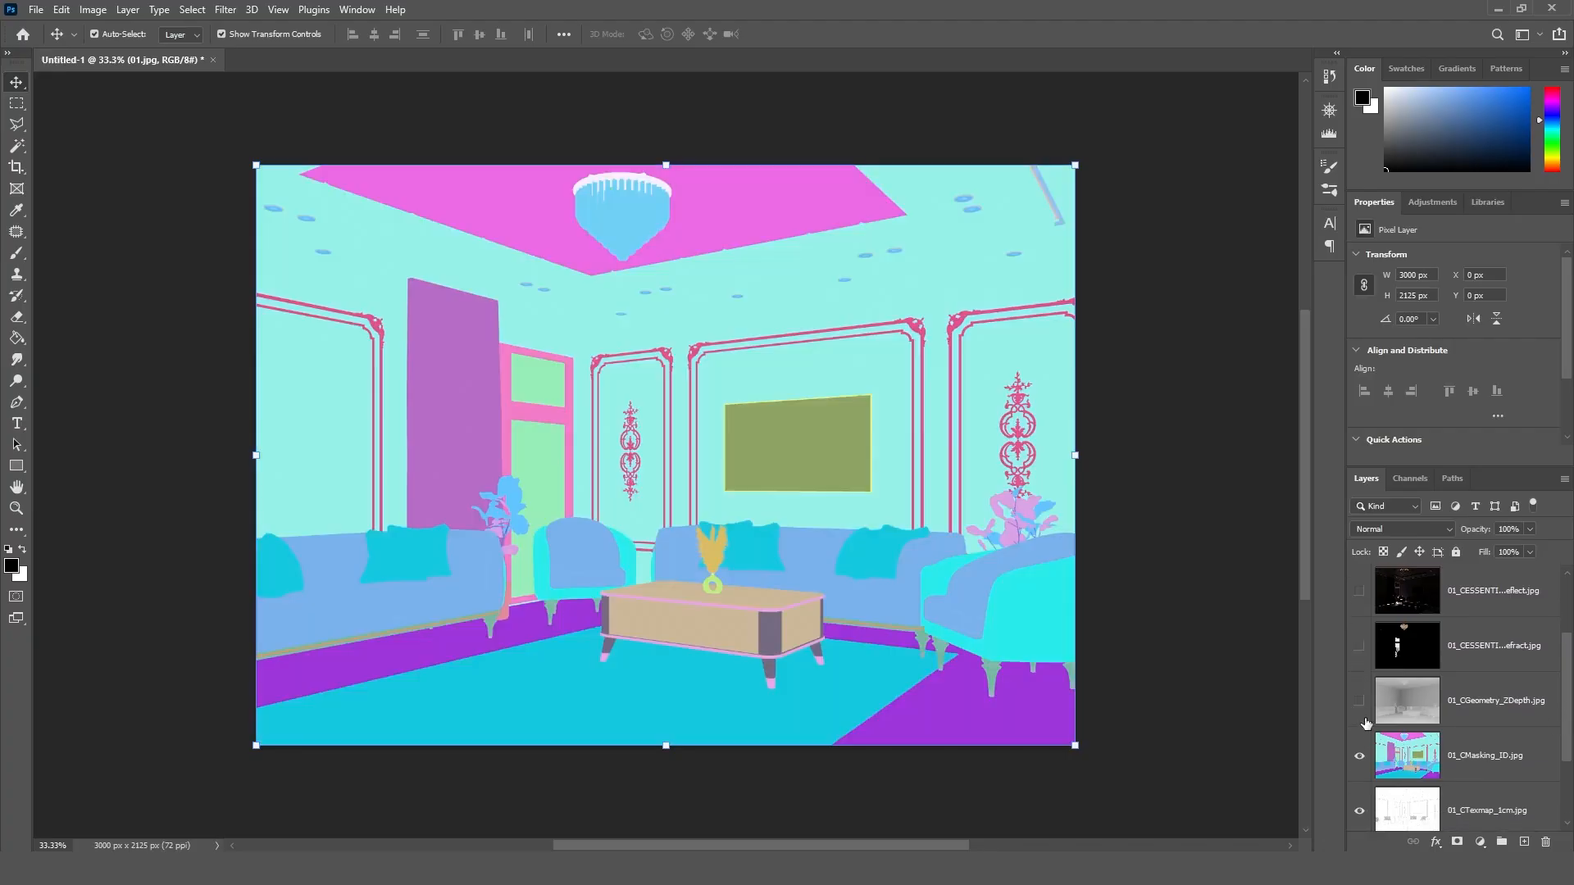
left_click(1358, 756)
Step: Move the 01_CTexmap_1cm.jpg layer directly above 01.jpg, keep it visible and hide the 01_CTexmap_10cm.jpg layer
left_click_drag(1565, 705, 1564, 758)
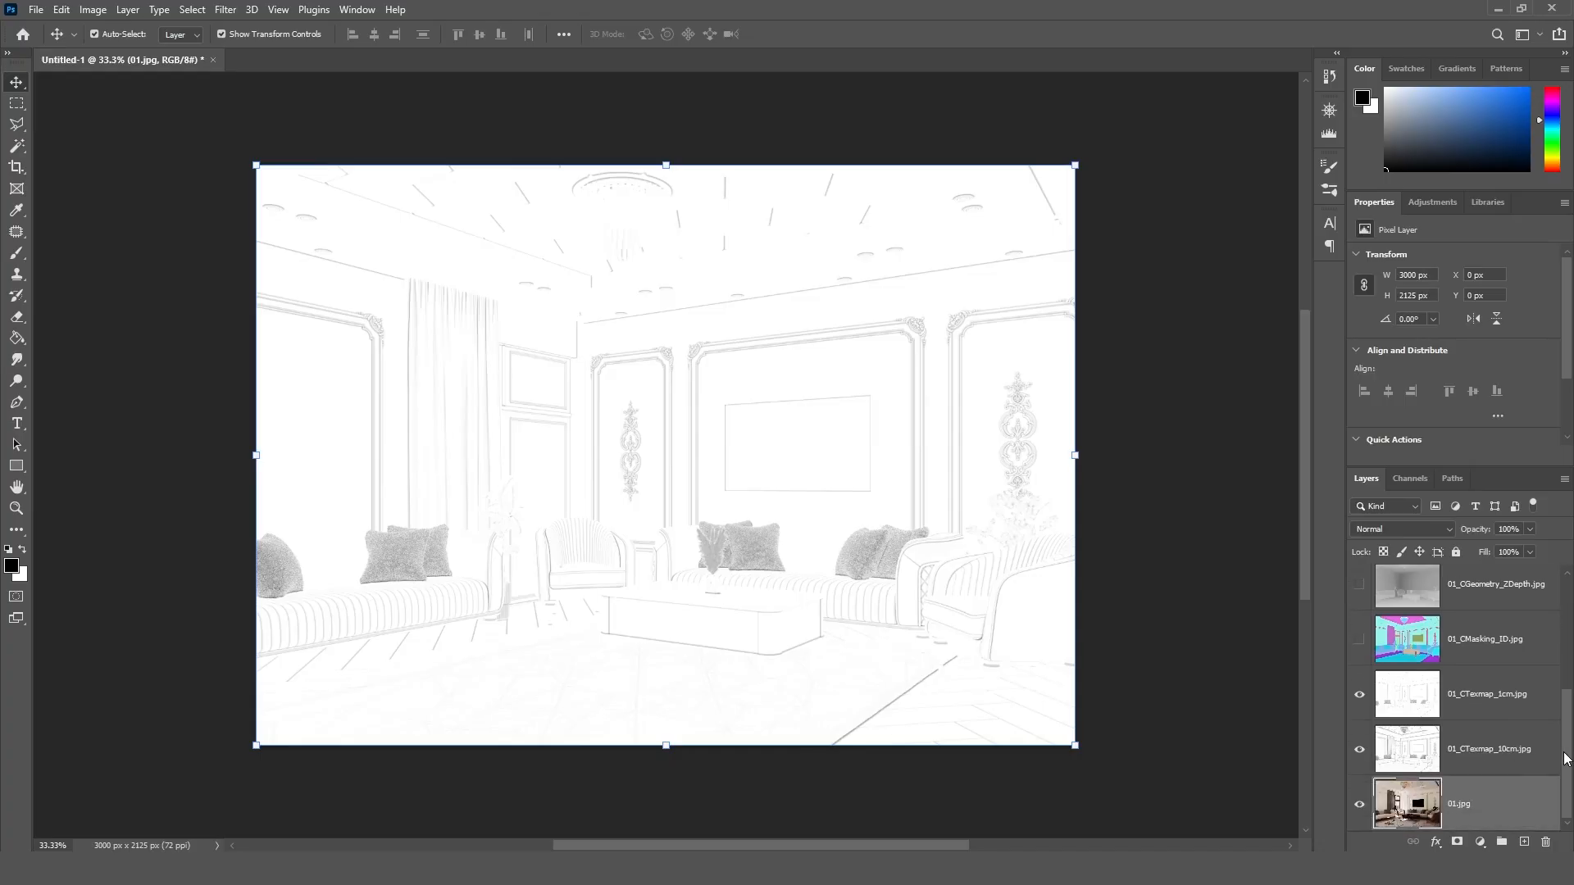
left_click(1359, 694)
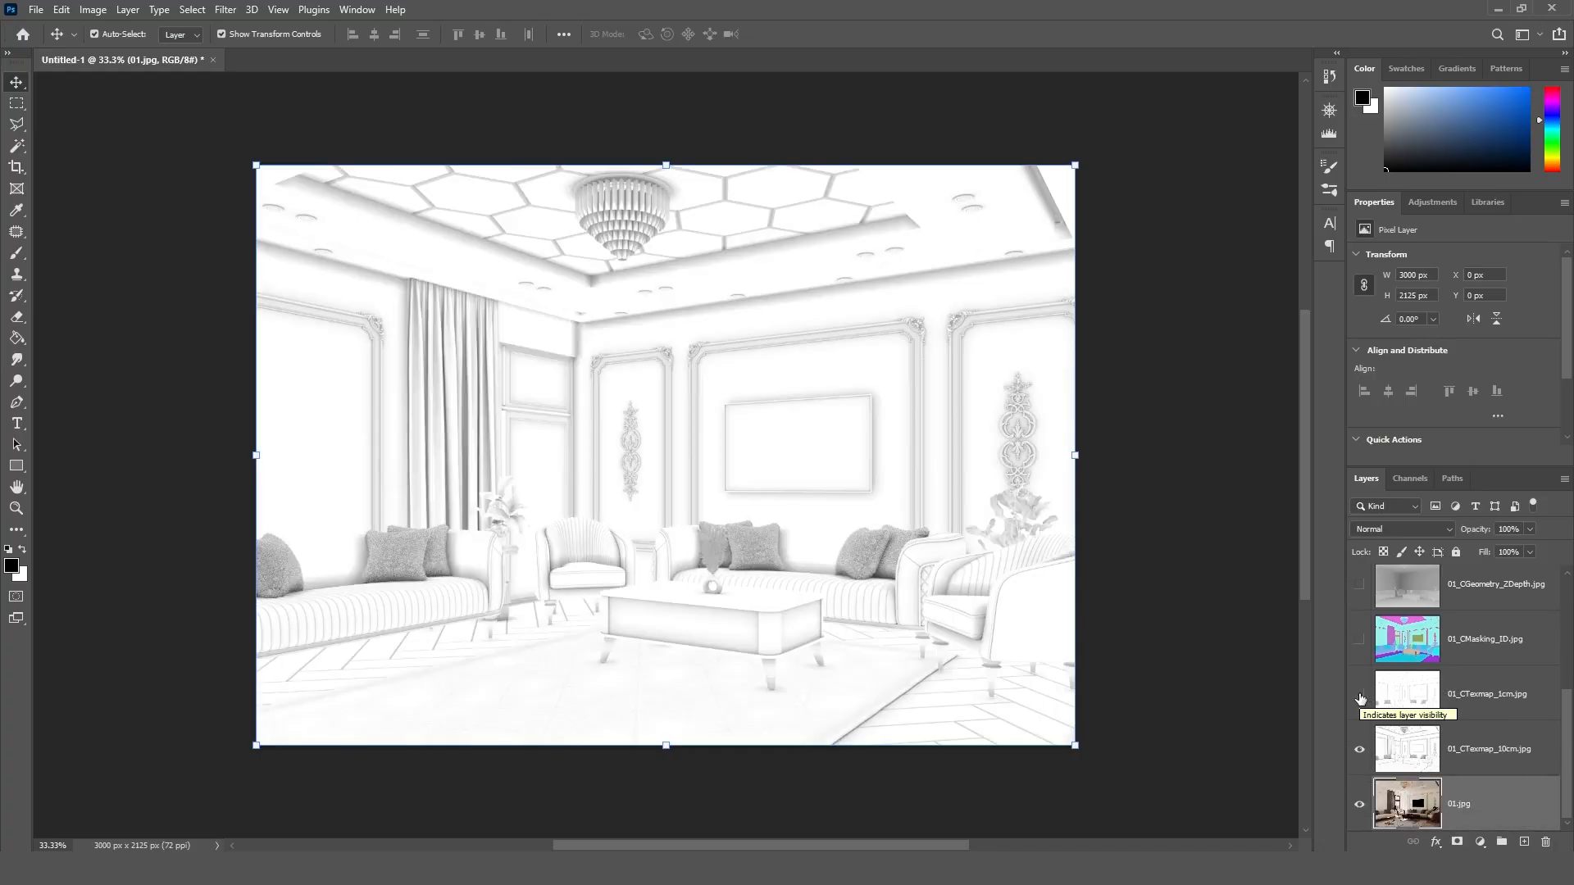
left_click_drag(1465, 698, 1467, 764)
left_click(1359, 694)
left_click(1359, 749)
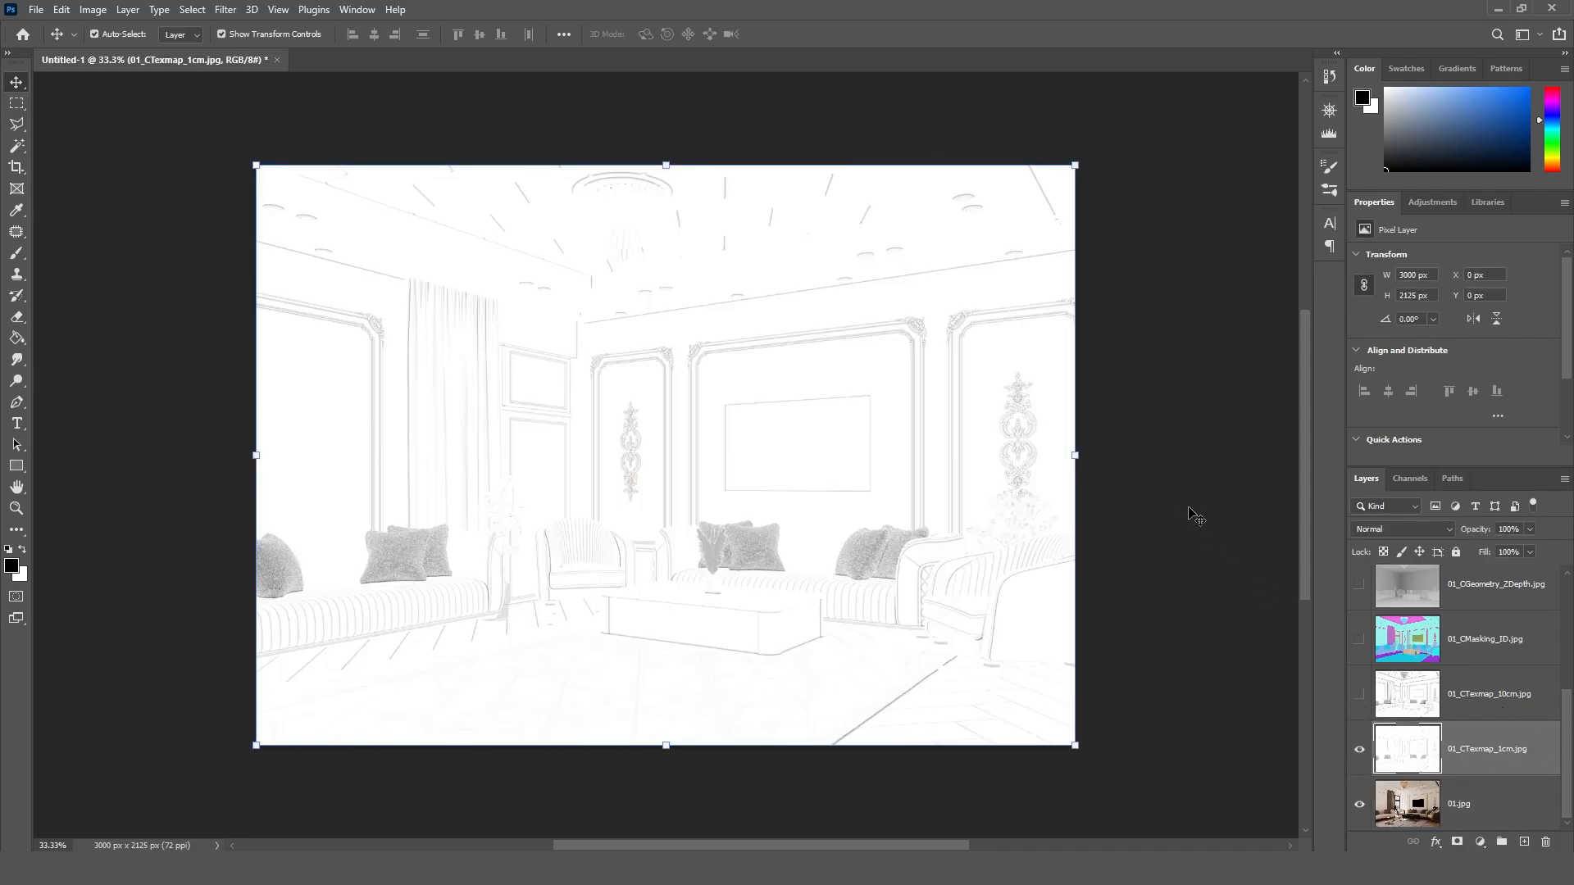
Step: Blend the 01_CTexmap_1cm.jpg layer in Multiply mode at 60% opacity, toggling its visibility to compare the effect
key("ctrl+0")
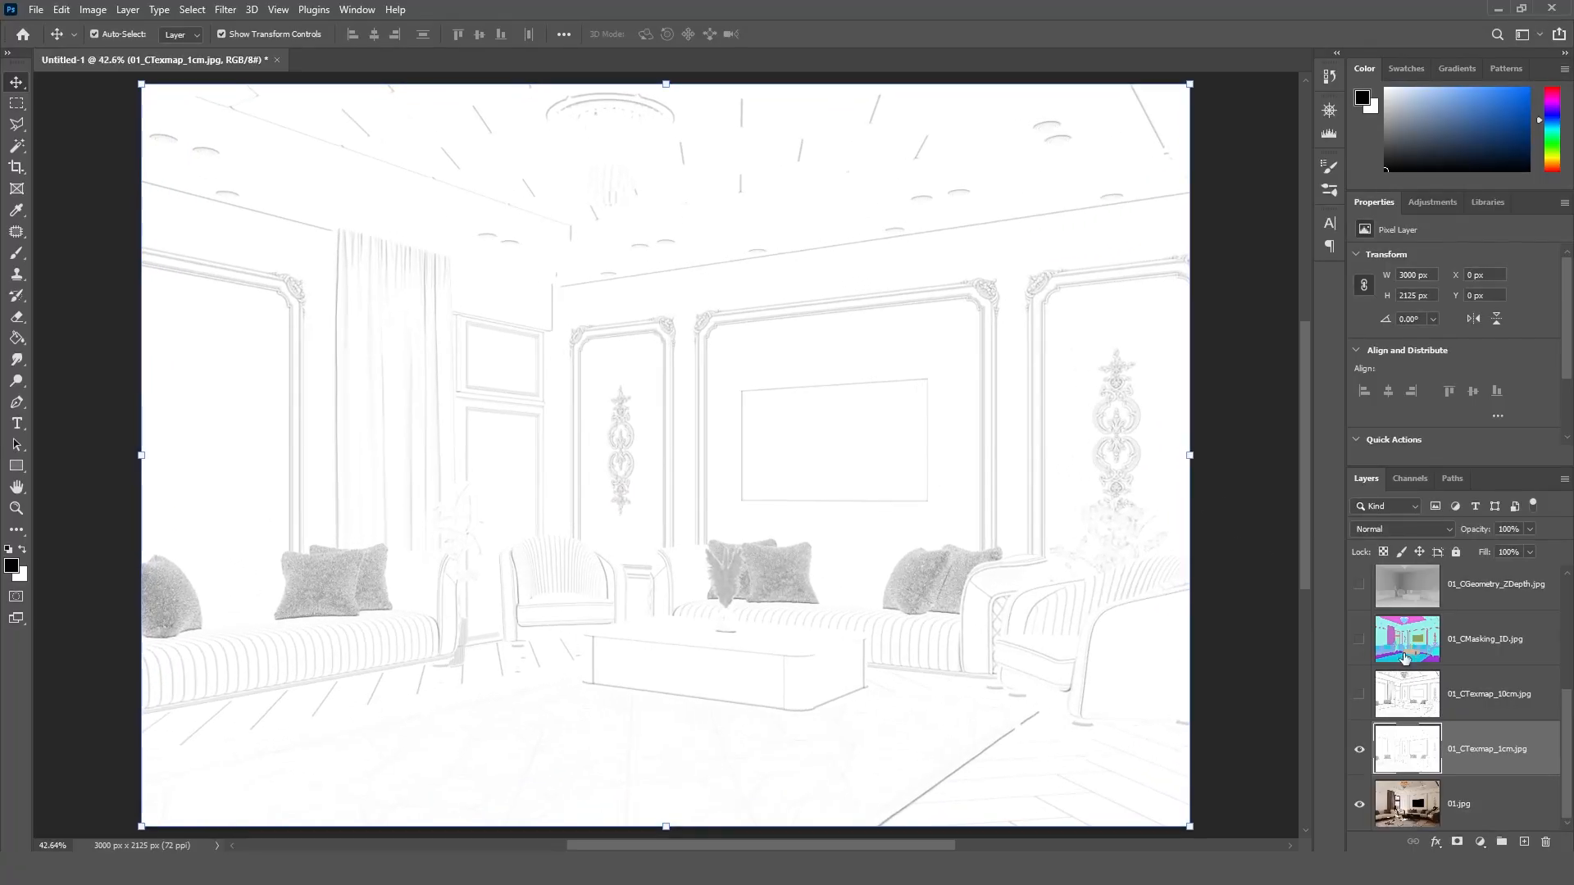
left_click(1439, 528)
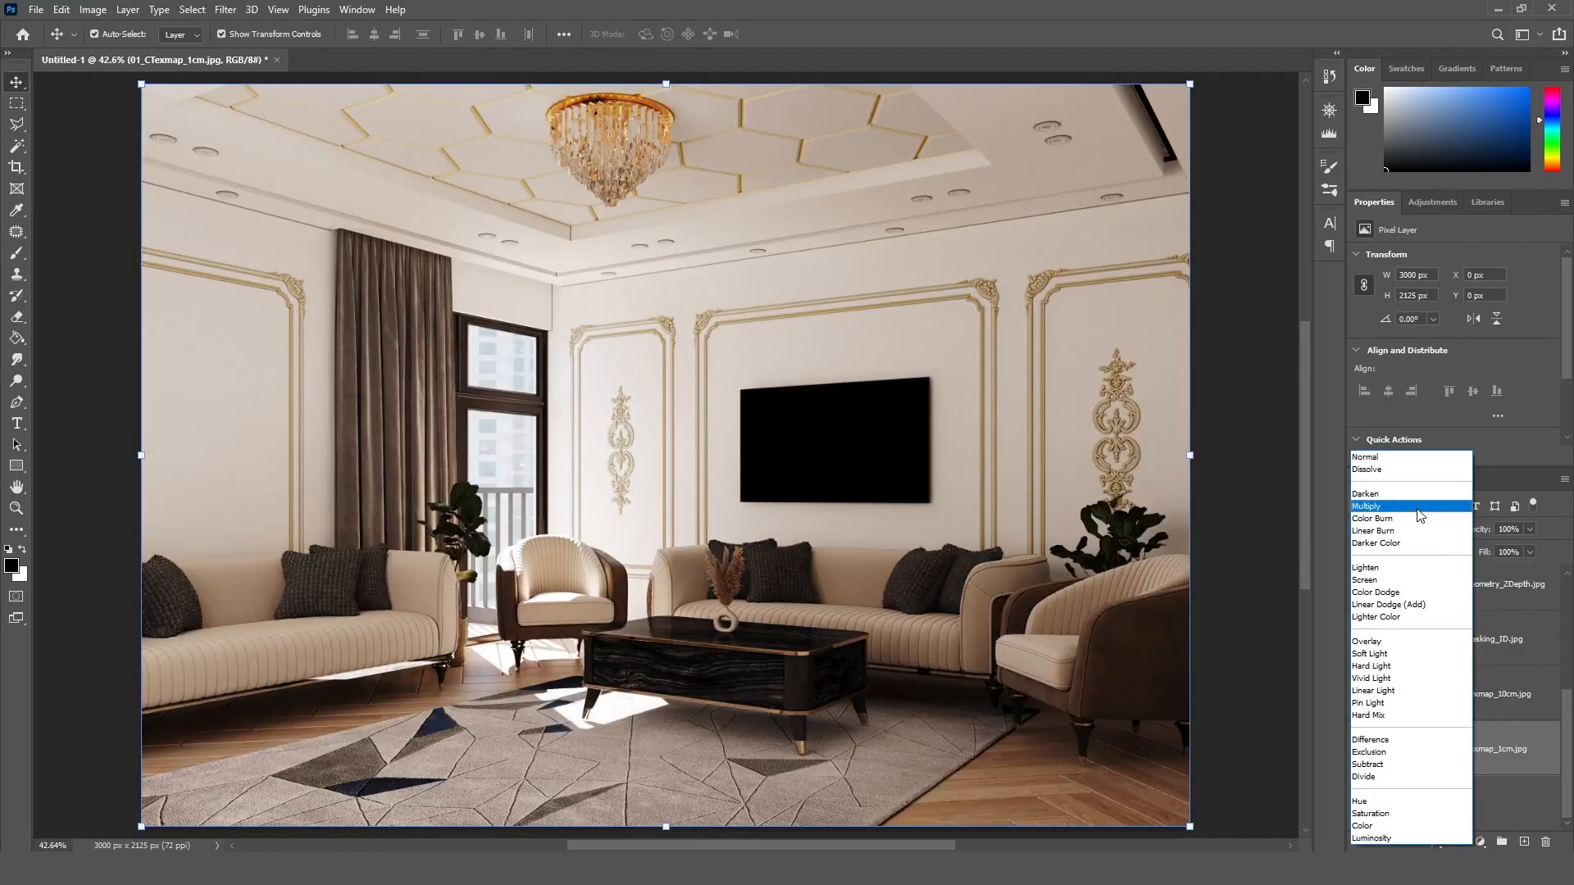
left_click(1419, 508)
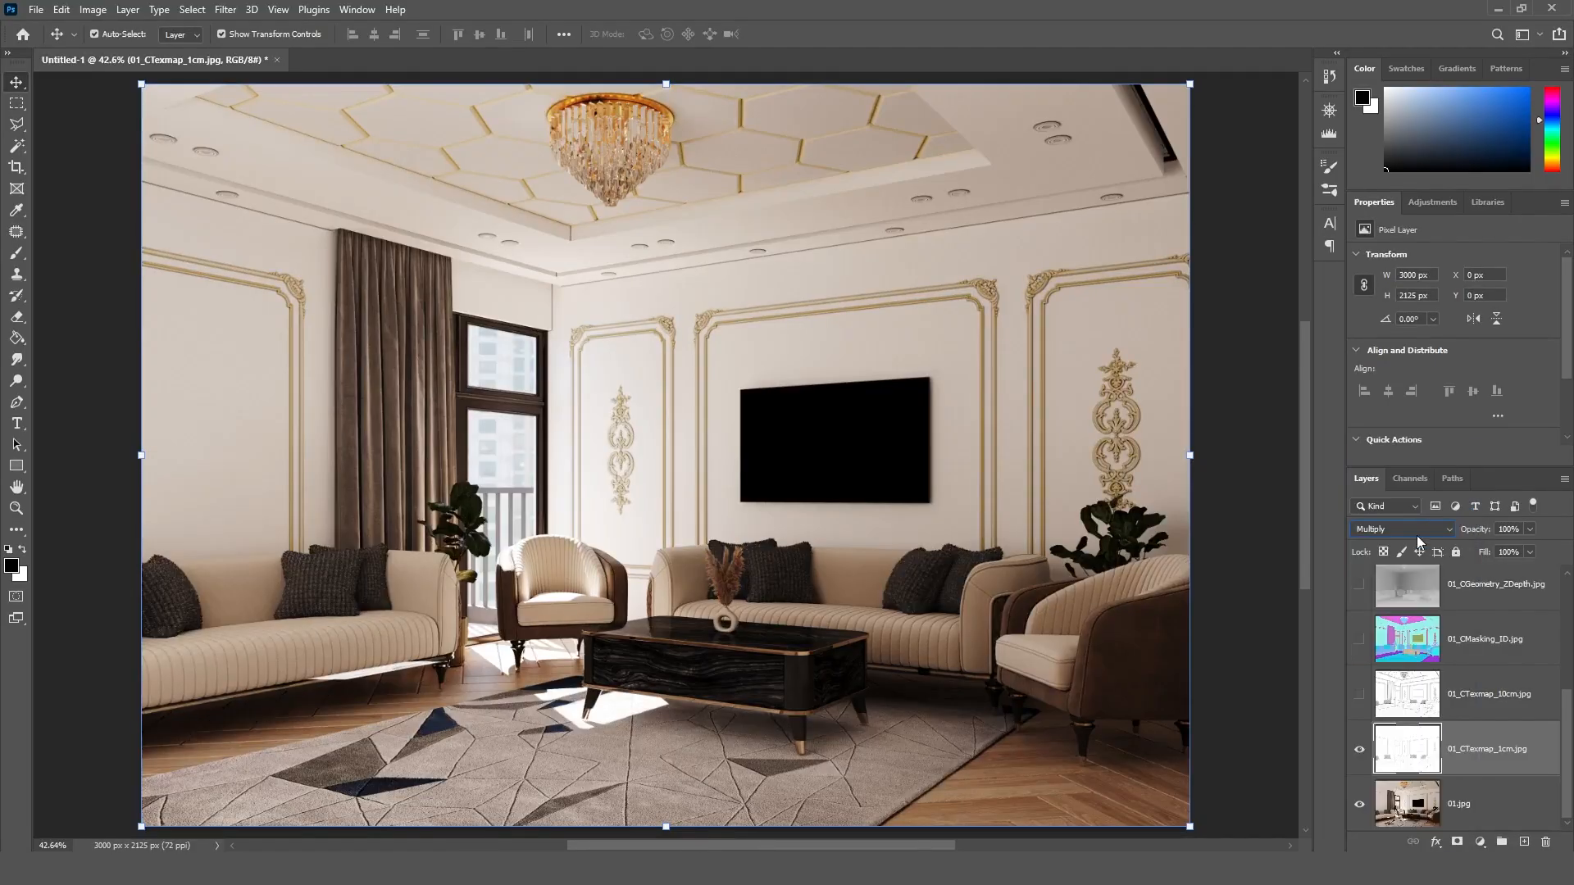
left_click(1361, 750)
left_click(1360, 751)
left_click(1361, 751)
left_click(1360, 751)
left_click(1361, 751)
type("60")
key("Return")
Step: Show the 01_CTexmap_10cm.jpg layer and set its blend mode to Multiply
left_click(1358, 695)
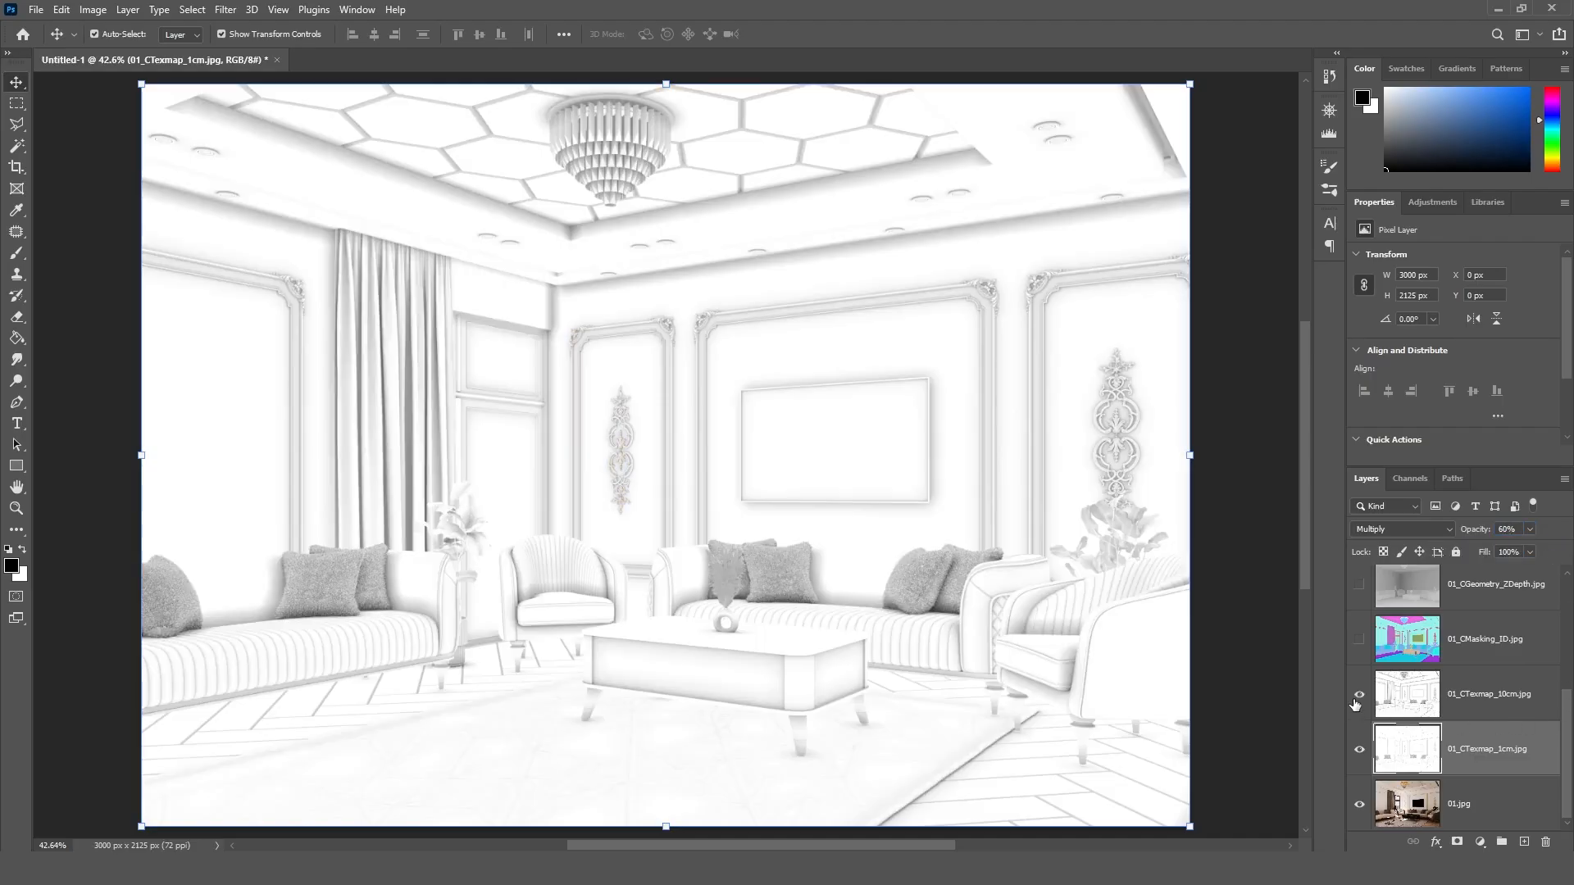
left_click(1358, 694)
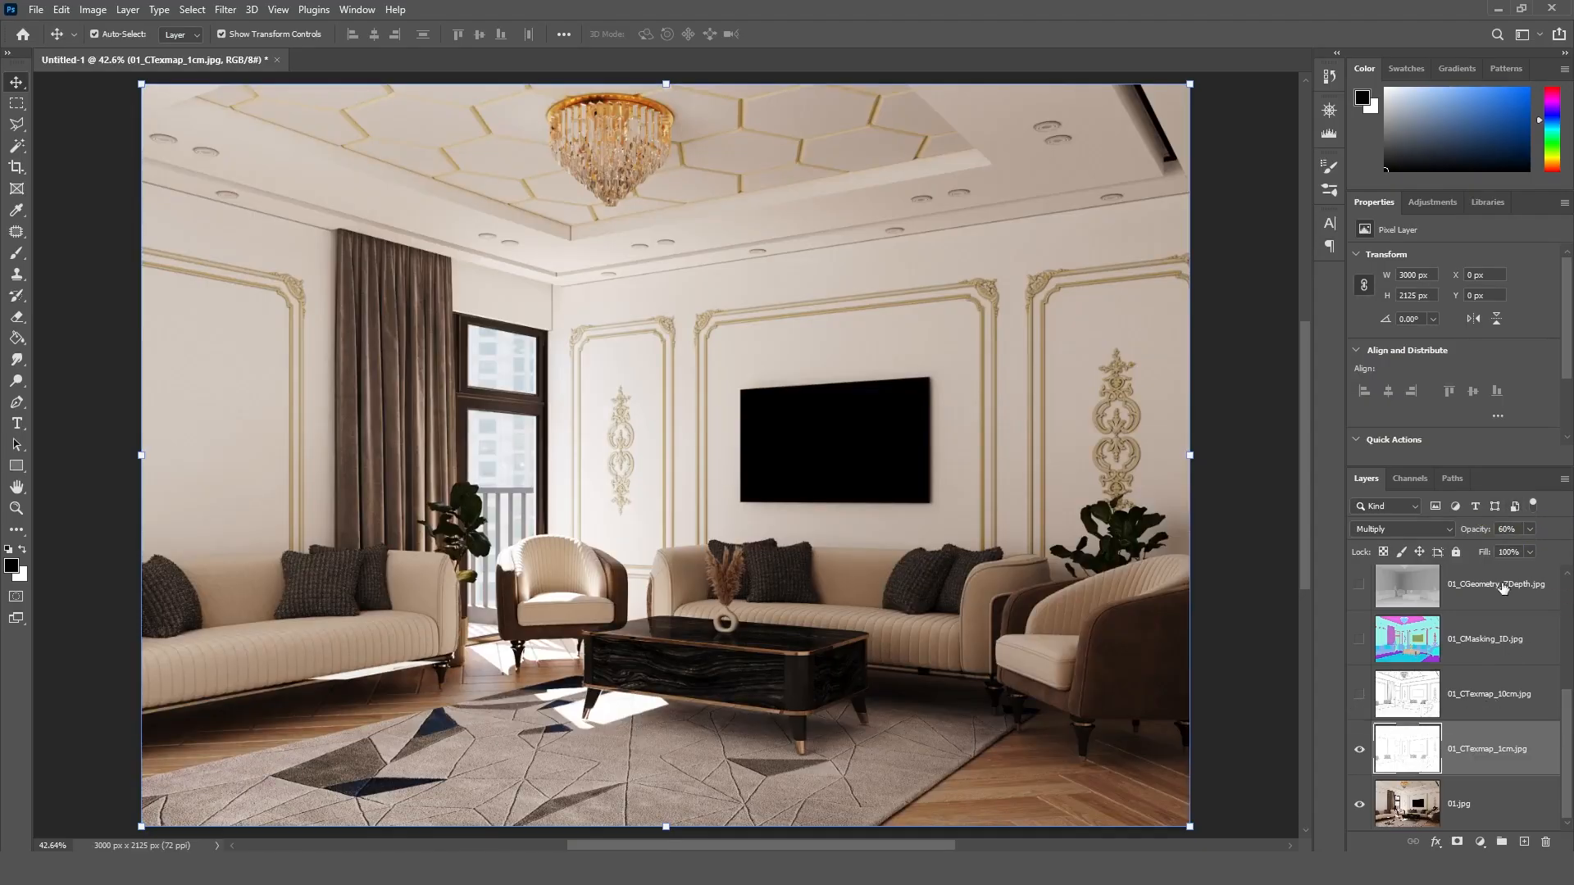
left_click(1500, 695)
left_click(1358, 694)
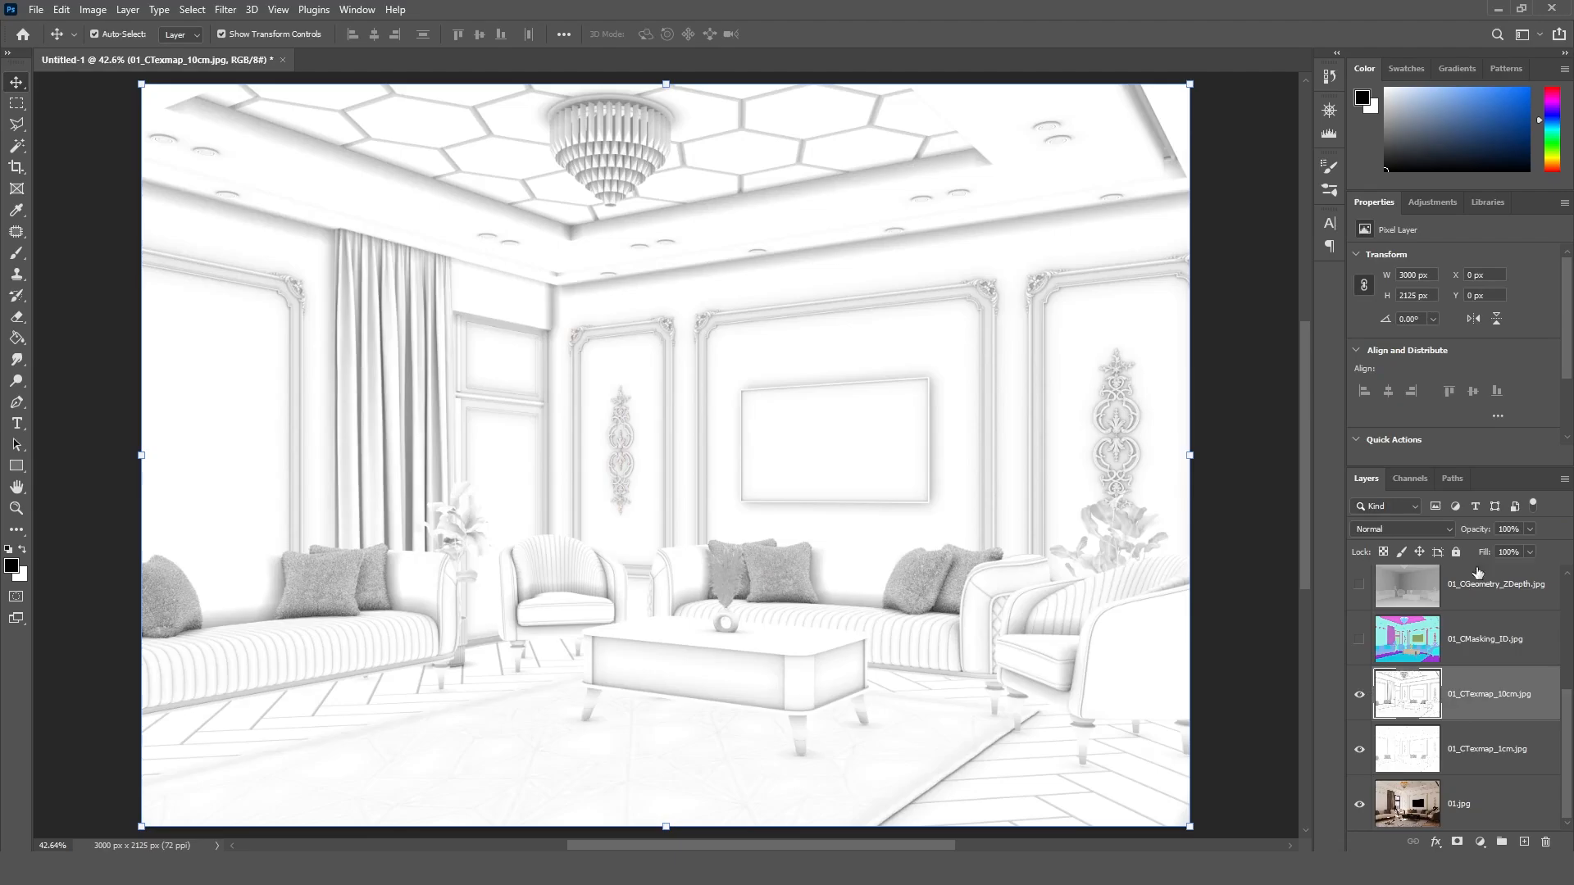
left_click(1440, 529)
left_click(1410, 507)
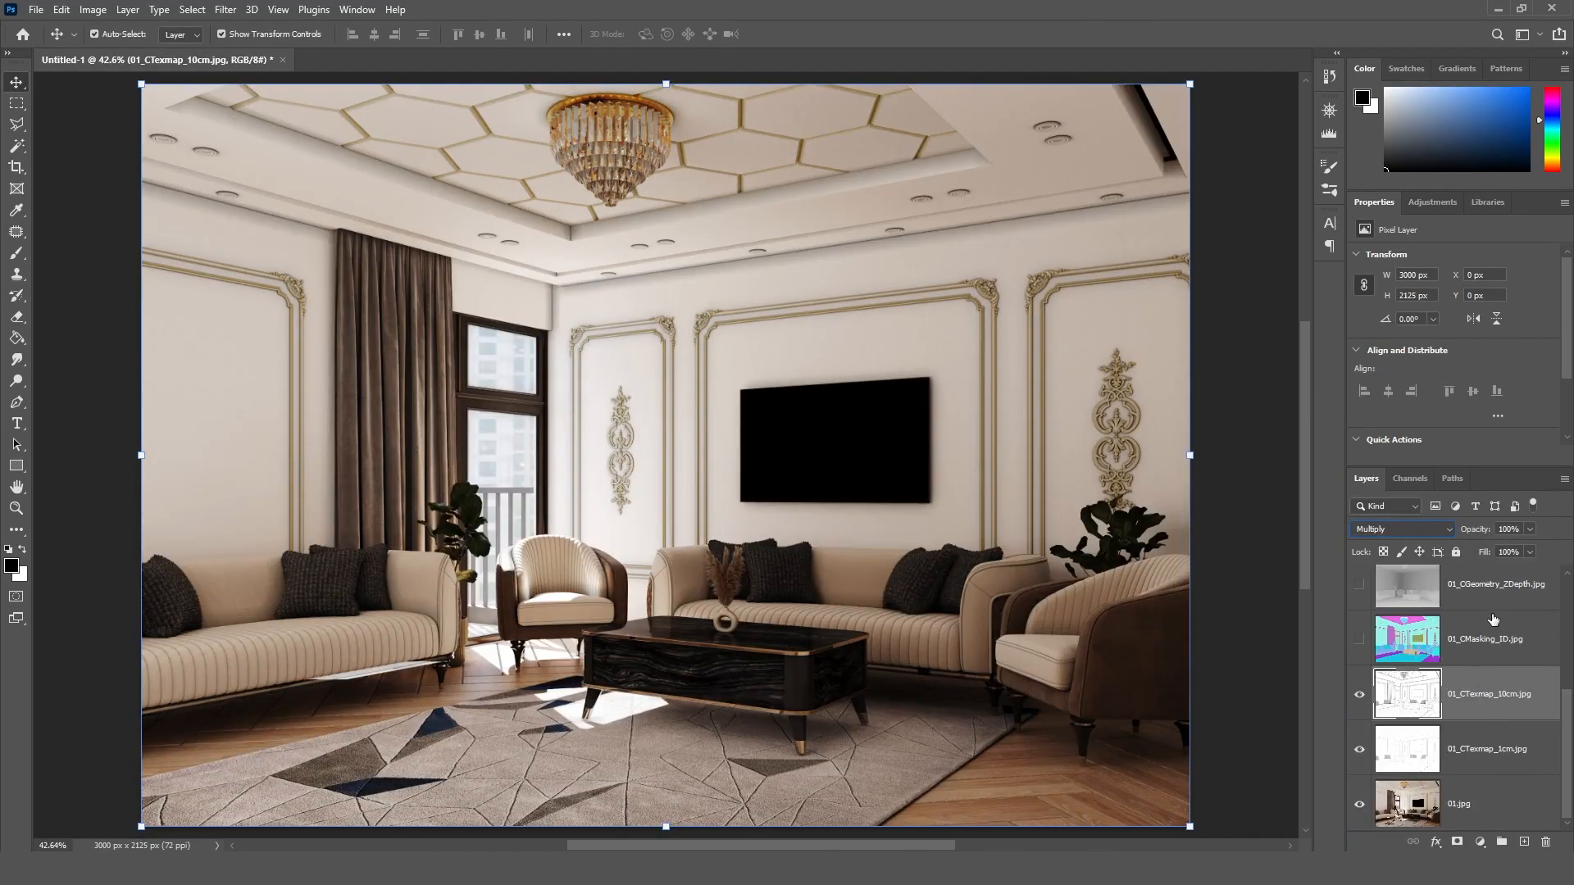
Step: Set the opacity of the 01_CTexmap_10cm.jpg layer to 40%
left_click(1508, 529)
type("40")
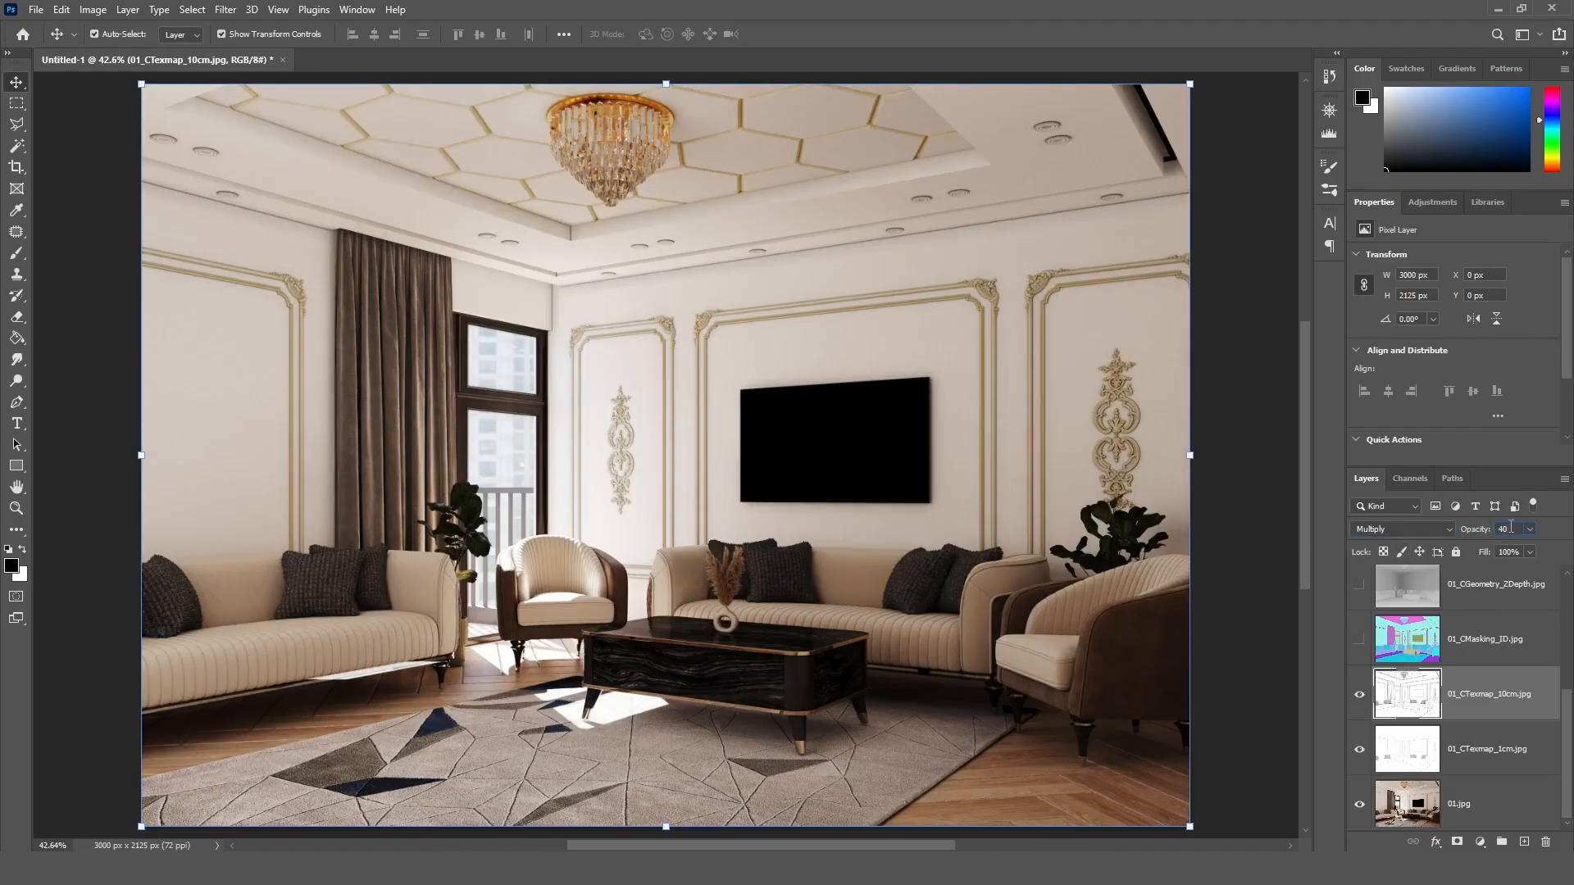
key("BackSpace")
key("BackSpace")
type("50")
key("BackSpace")
key("BackSpace")
type("40")
key("Return")
Step: Show the 01_CGeometry_ZDepth.jpg layer and blend it in Soft Light mode at 40% opacity
scroll(1567, 699, "up", 3)
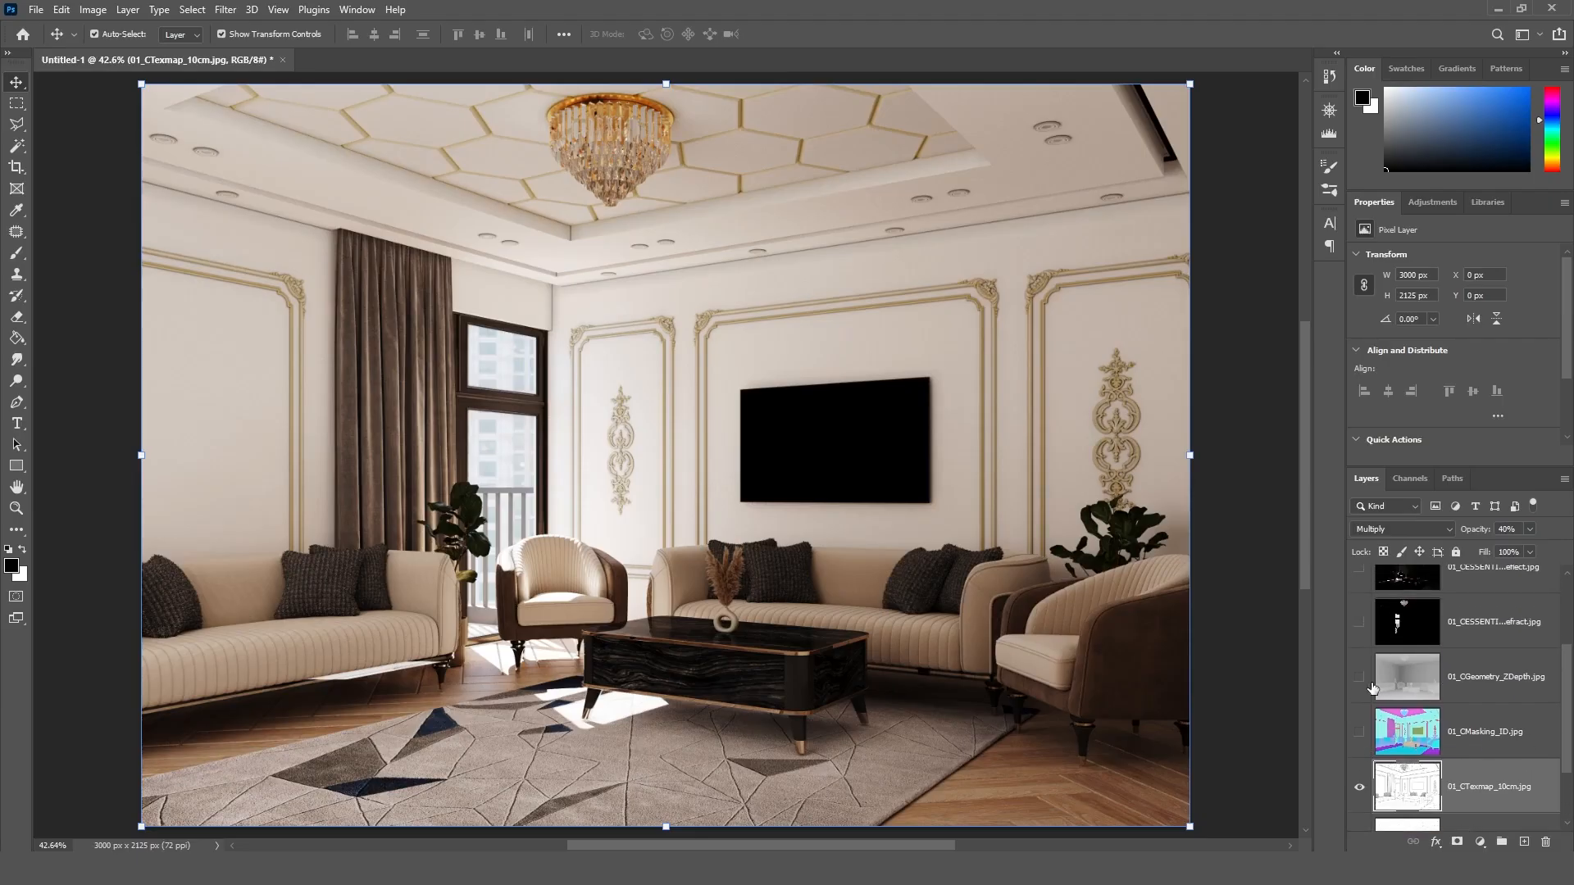
left_click(1358, 678)
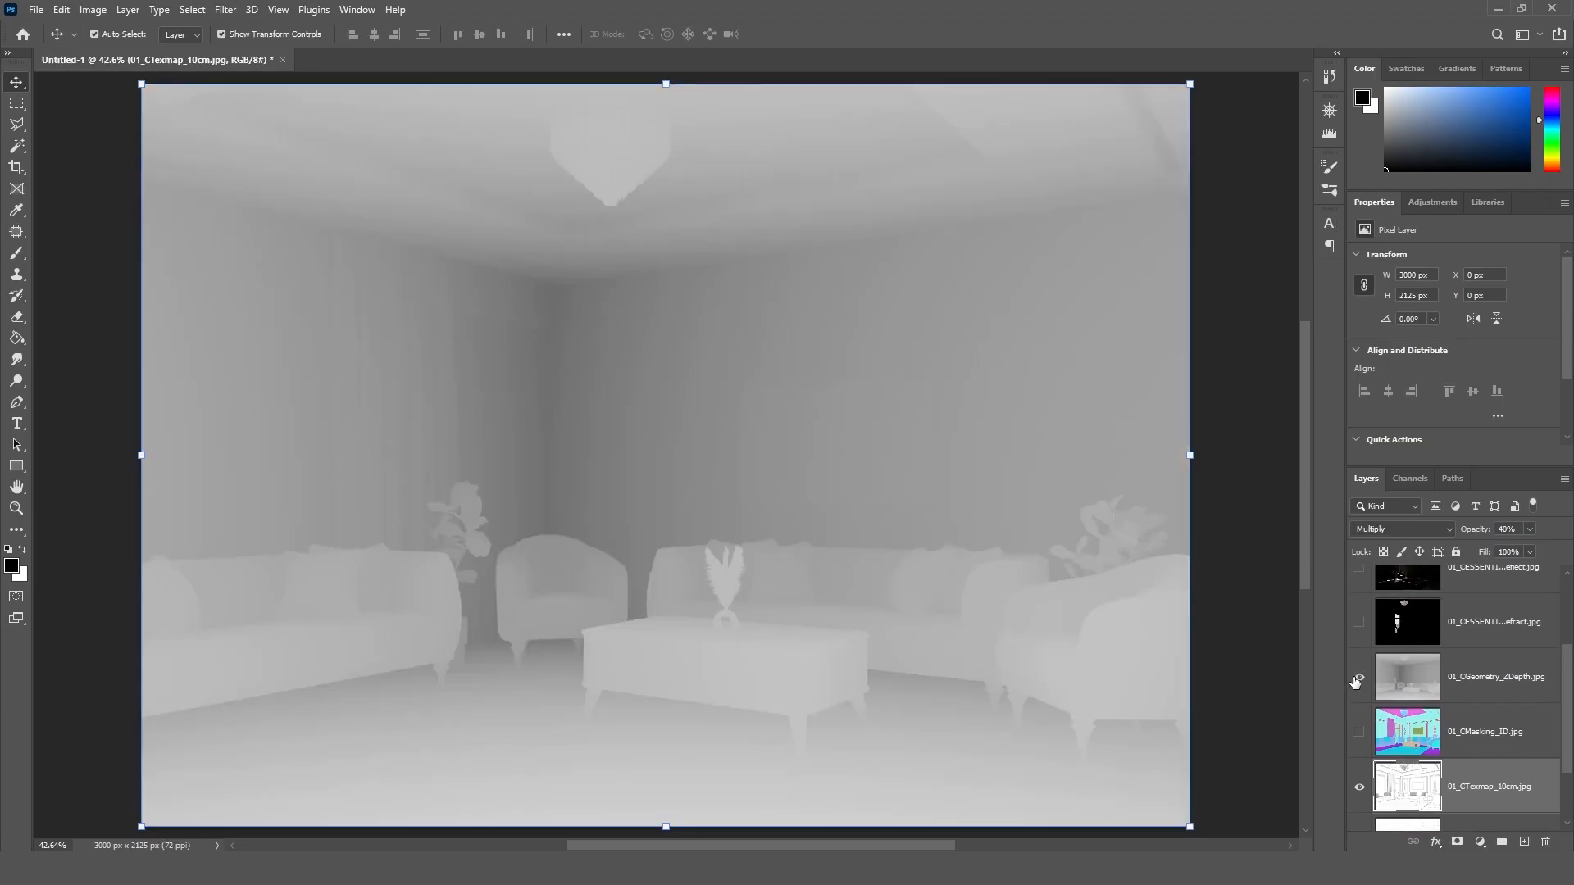
left_click(1471, 681)
left_click(1427, 529)
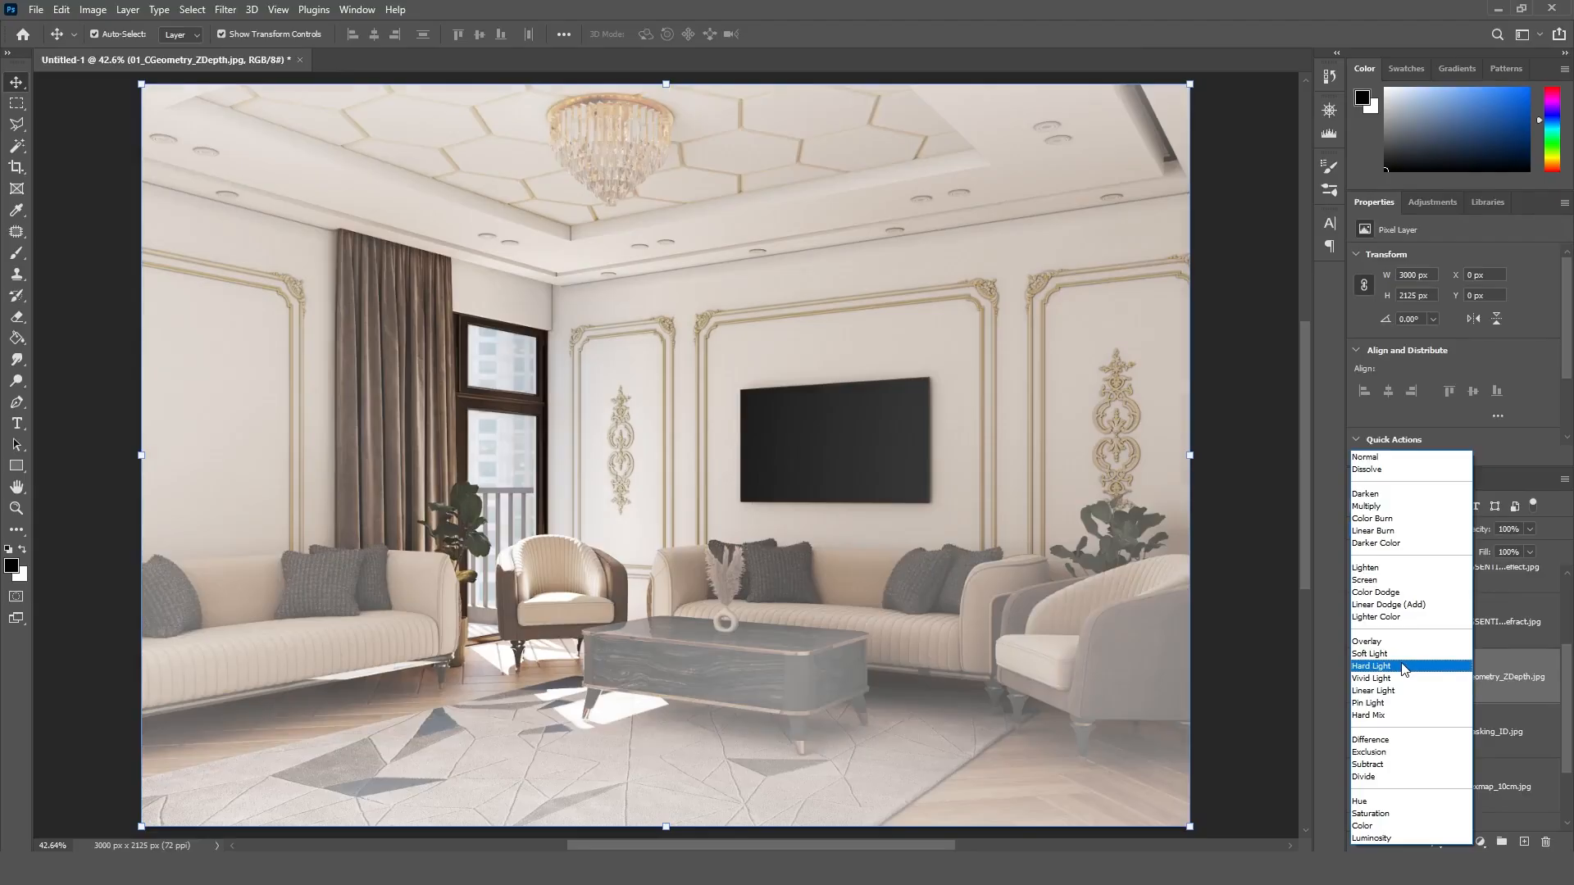
left_click(1400, 653)
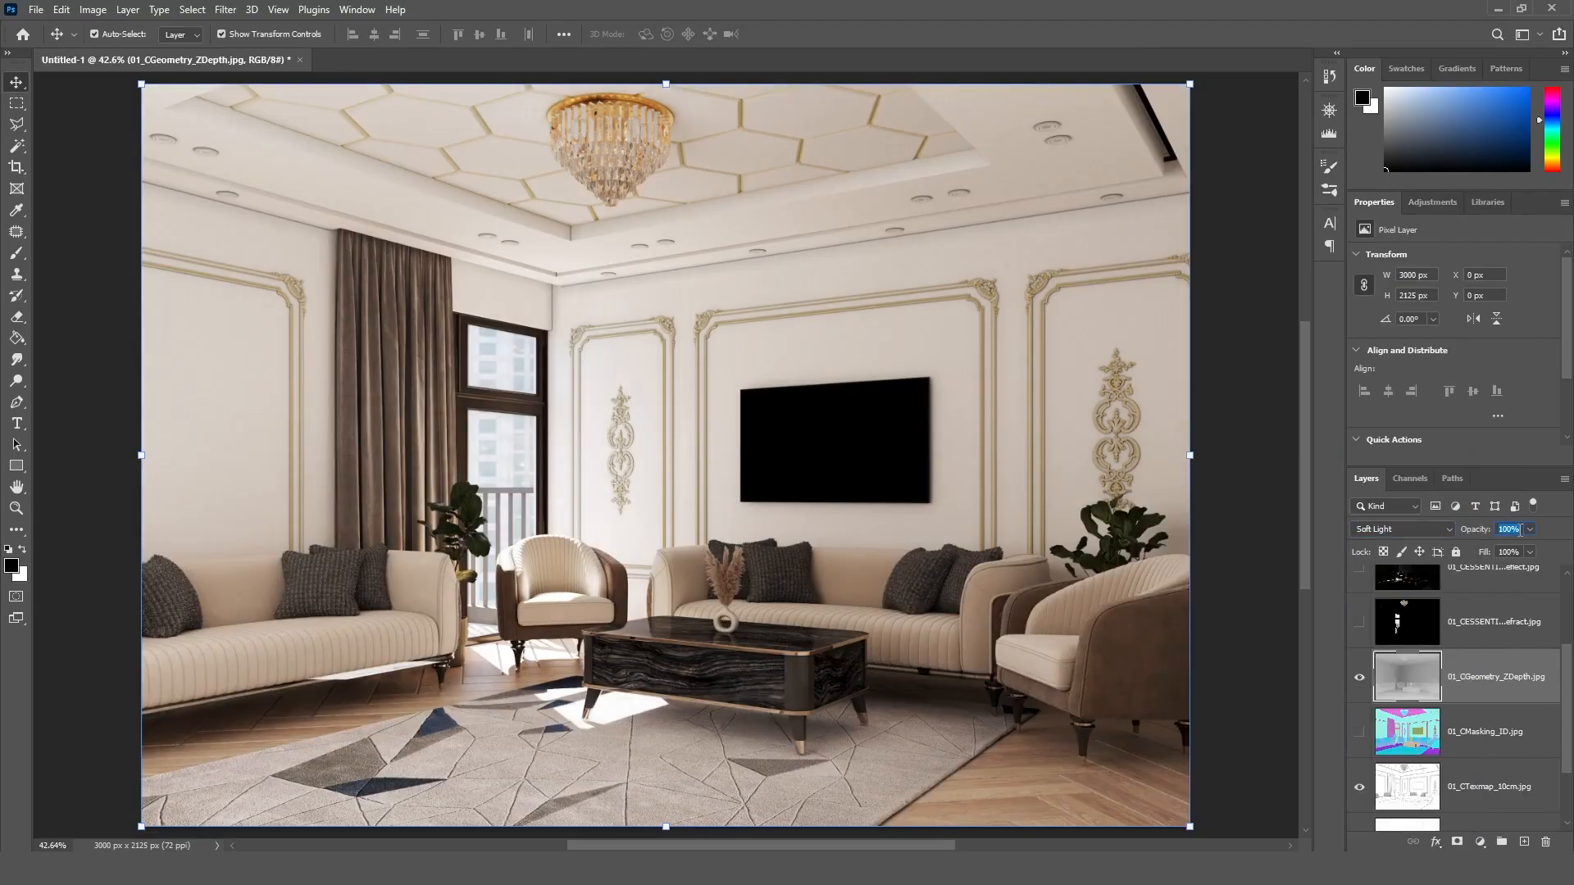
type("20")
key("BackSpace")
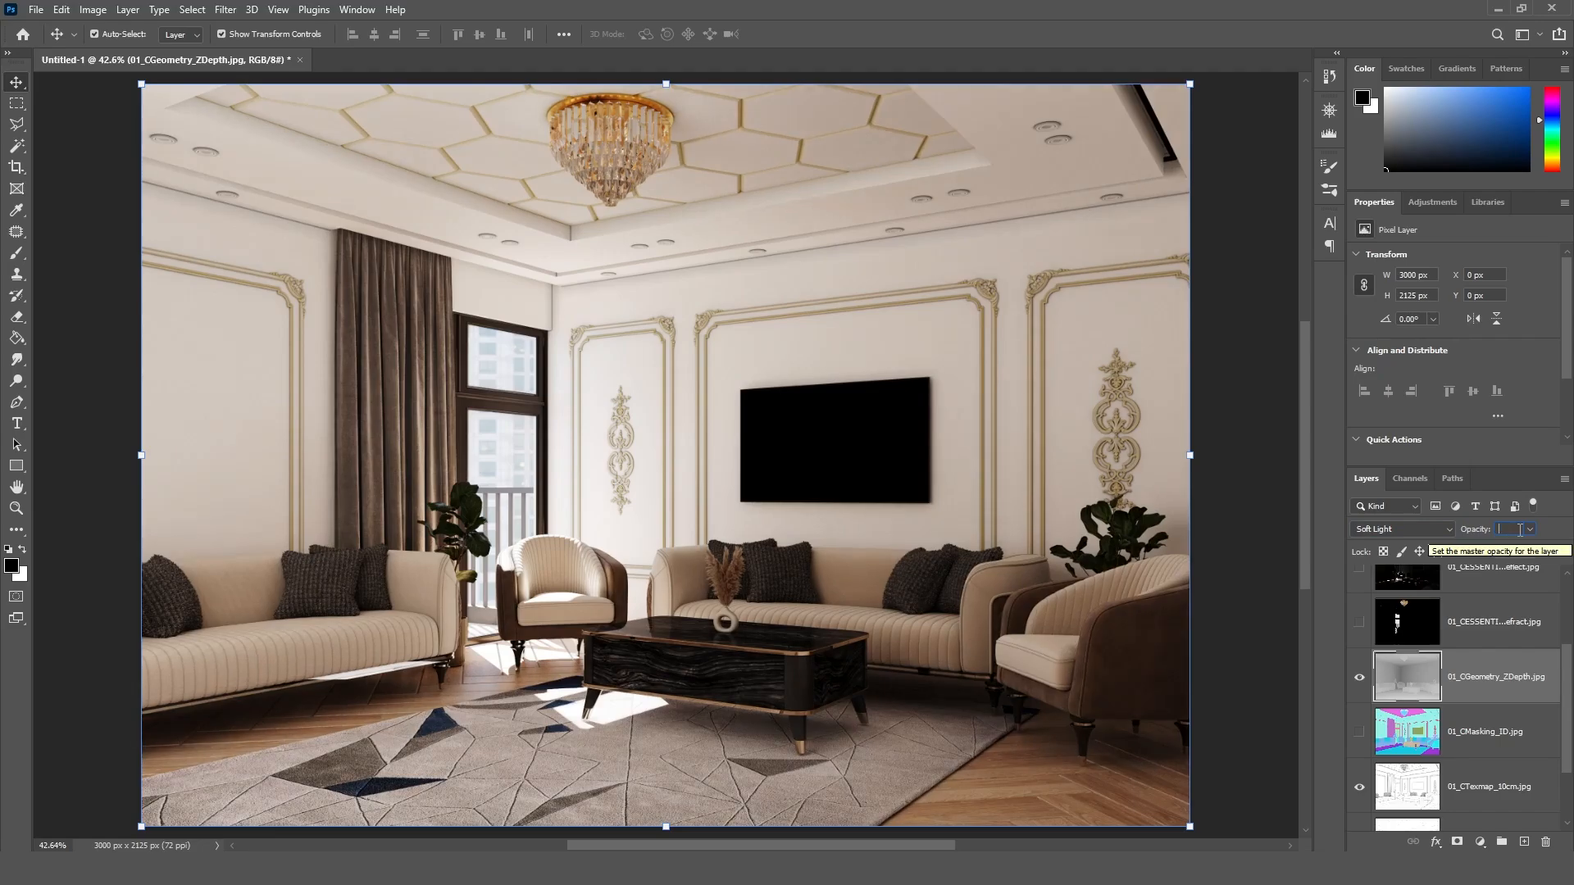
type("40")
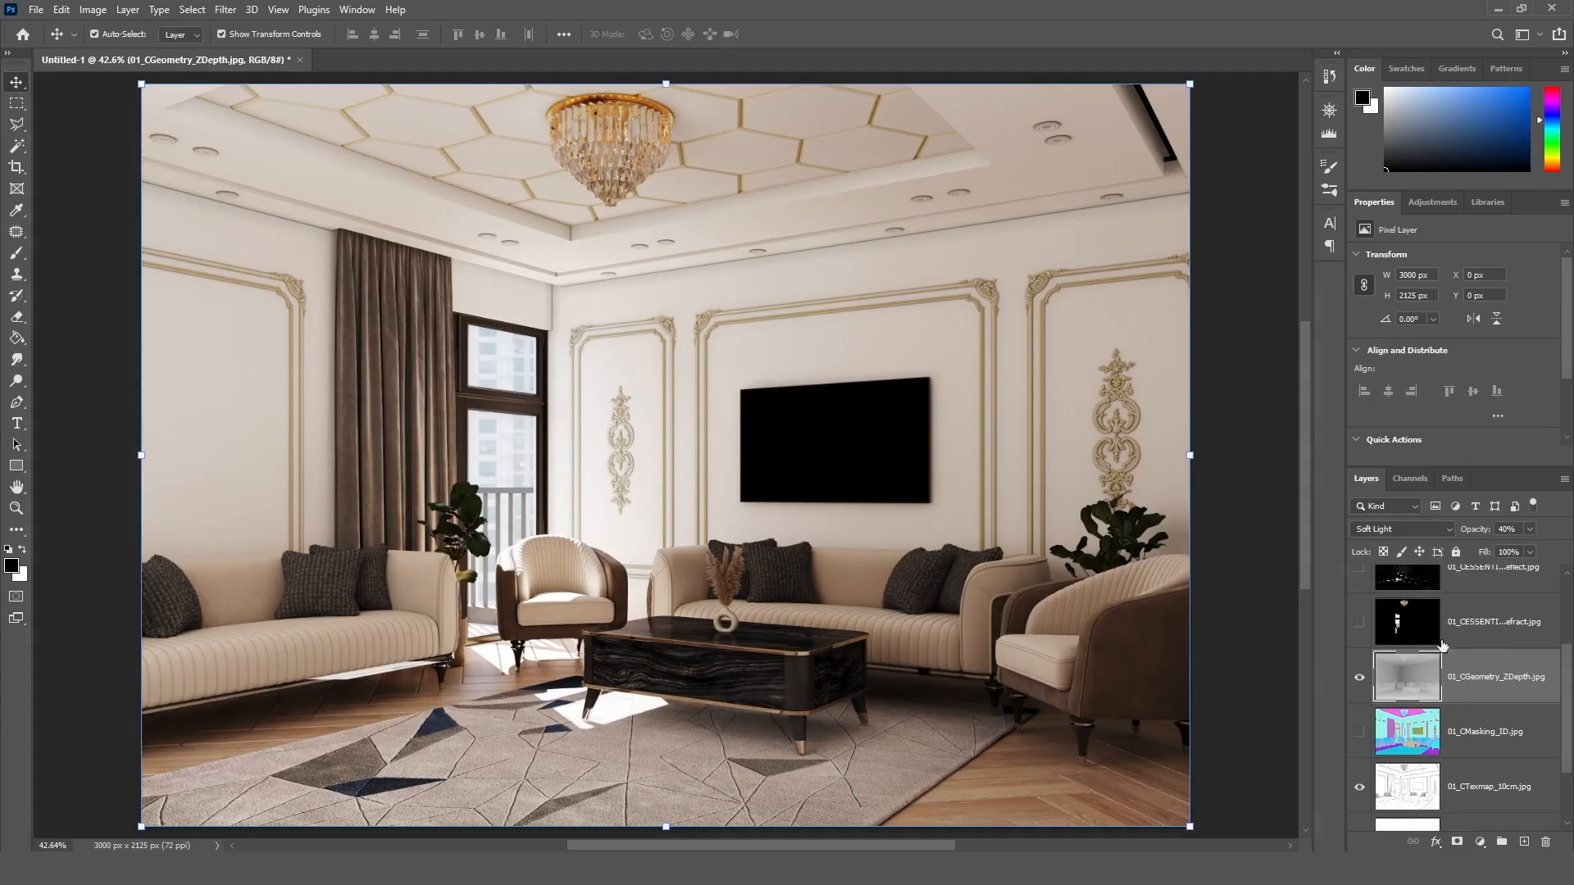
Step: Show the 01_CESSENTIAL_Refract.jpg layer and blend it in Screen mode at 70% opacity
scroll(1567, 680, "up", 2)
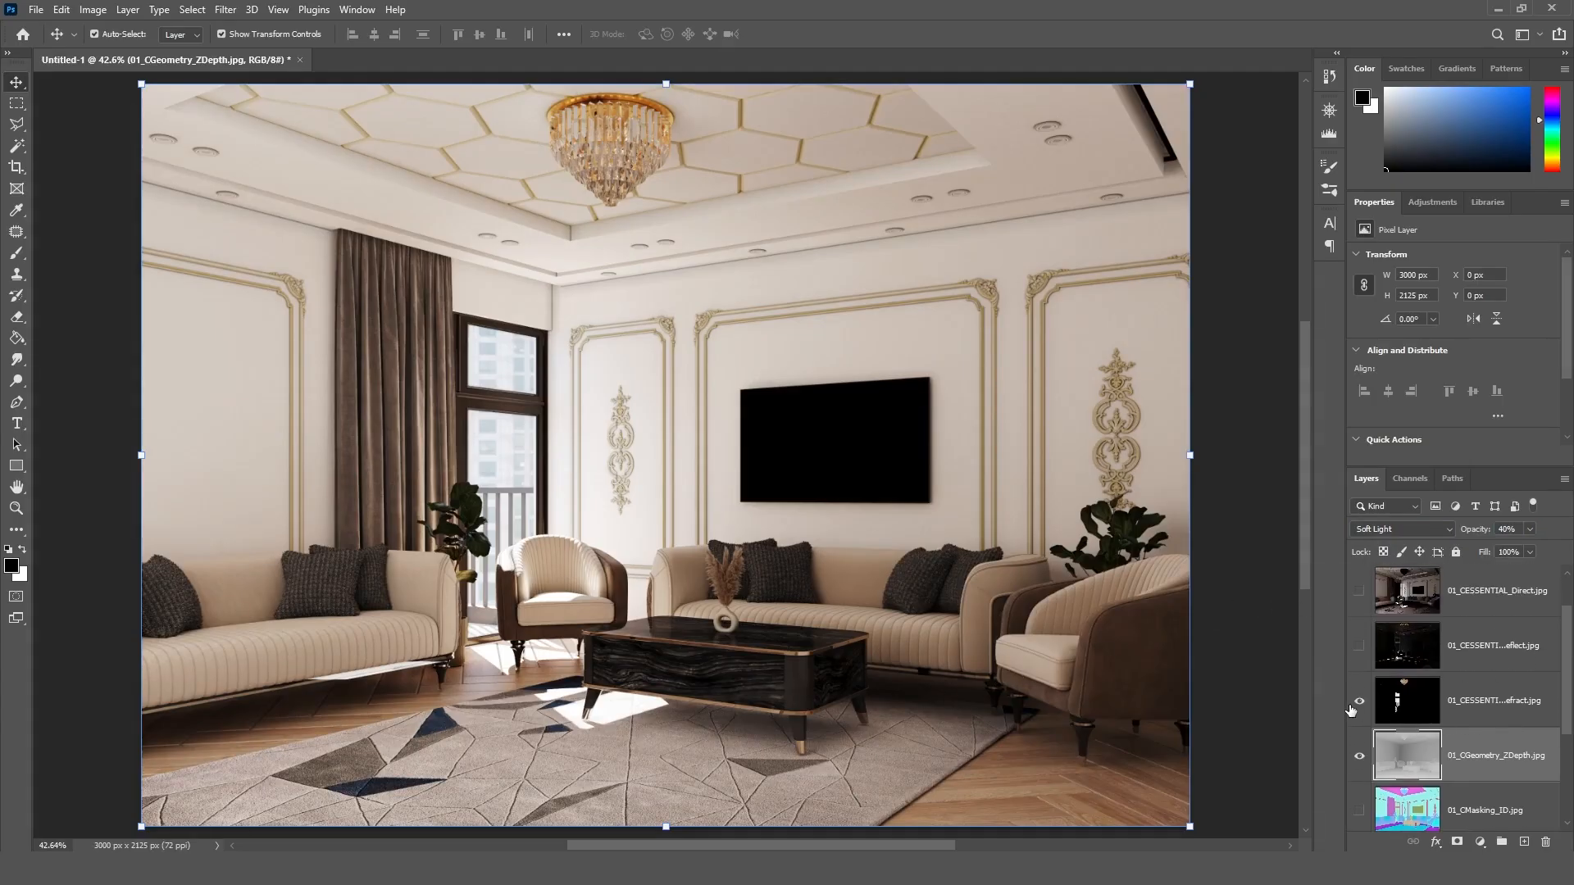
left_click(1359, 701)
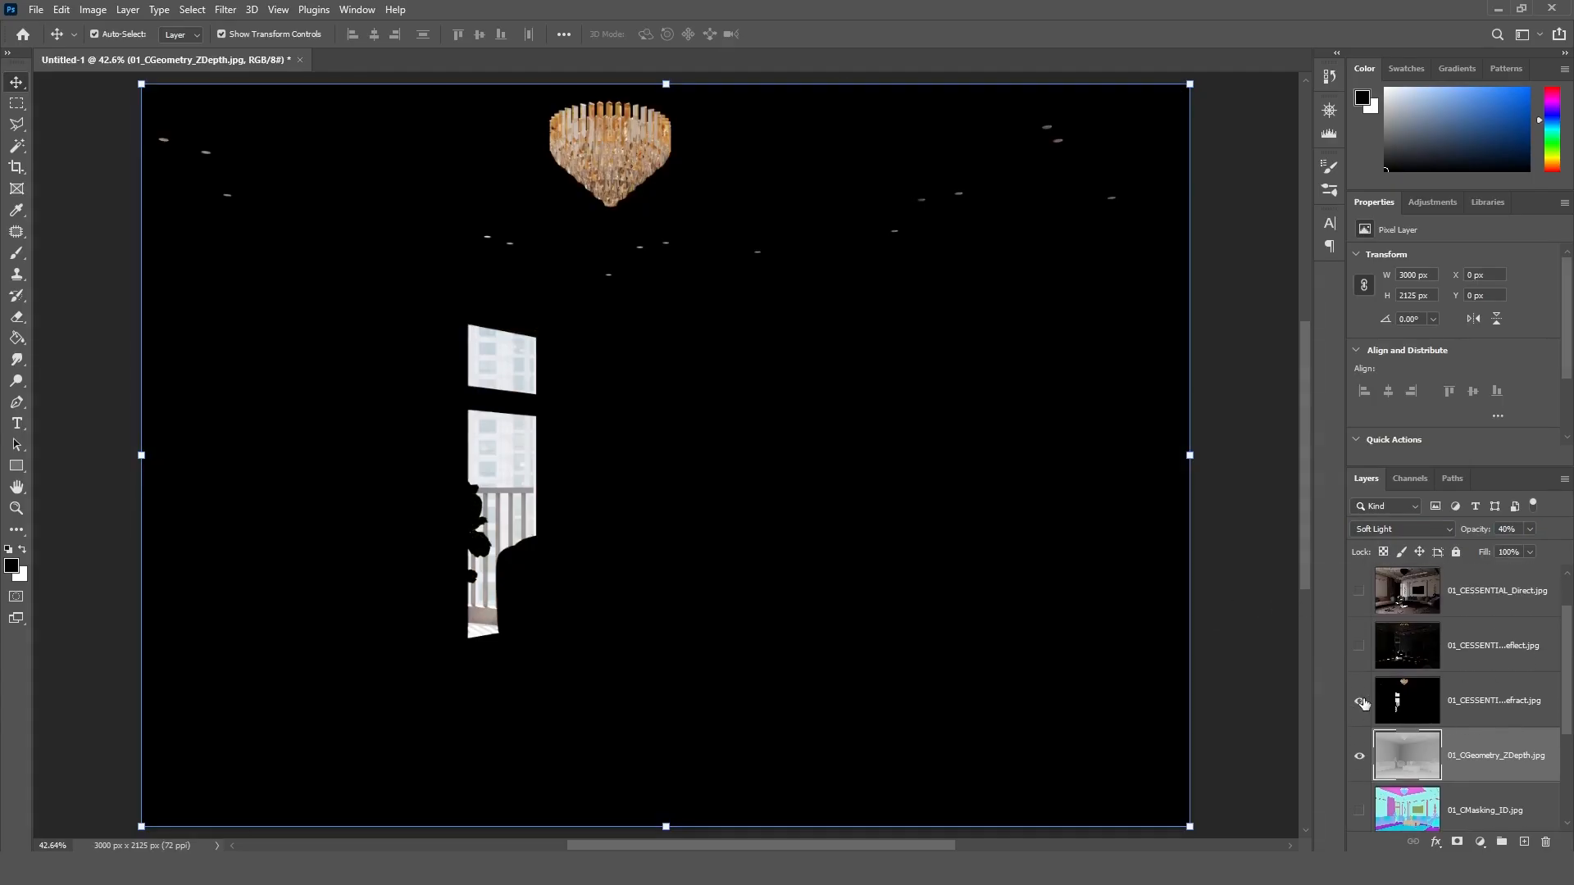
left_click(1486, 701)
left_click(1434, 529)
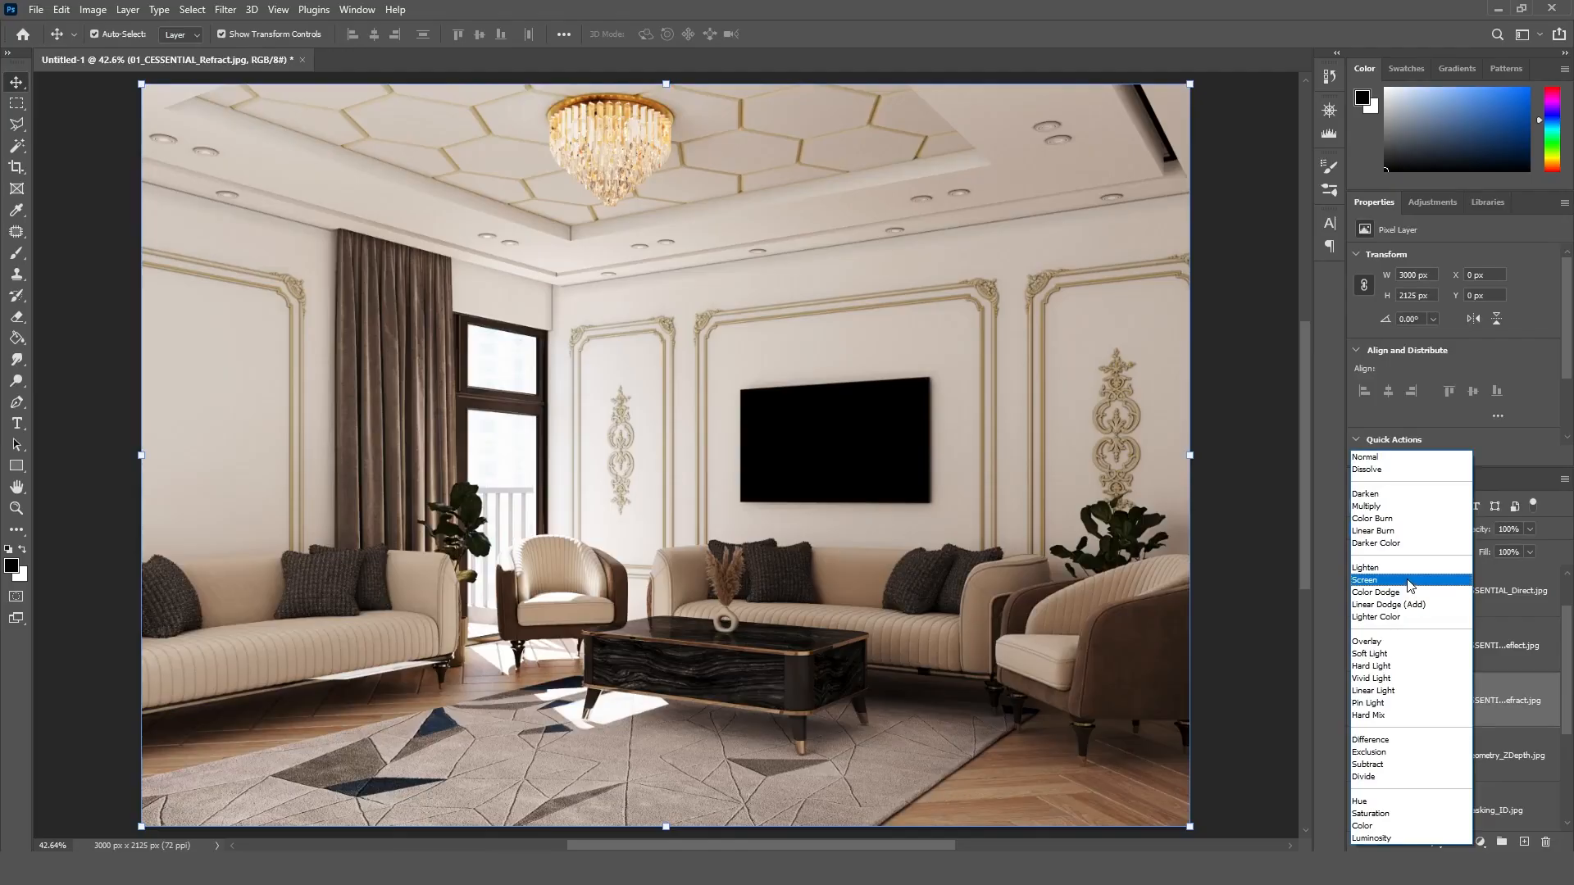
left_click(1409, 580)
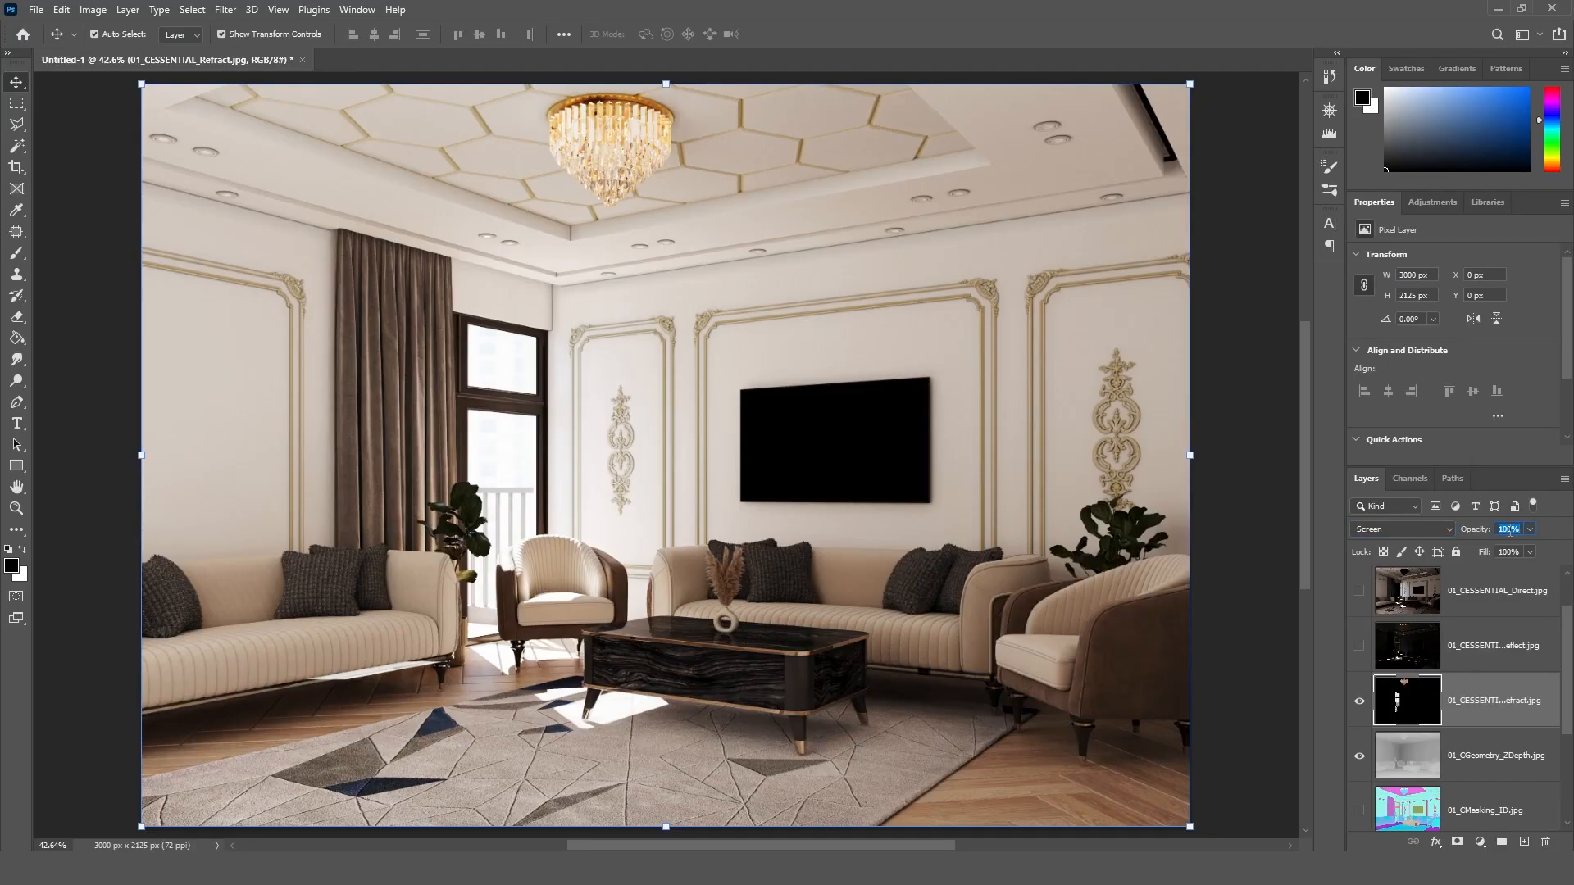
type("70")
key("Return")
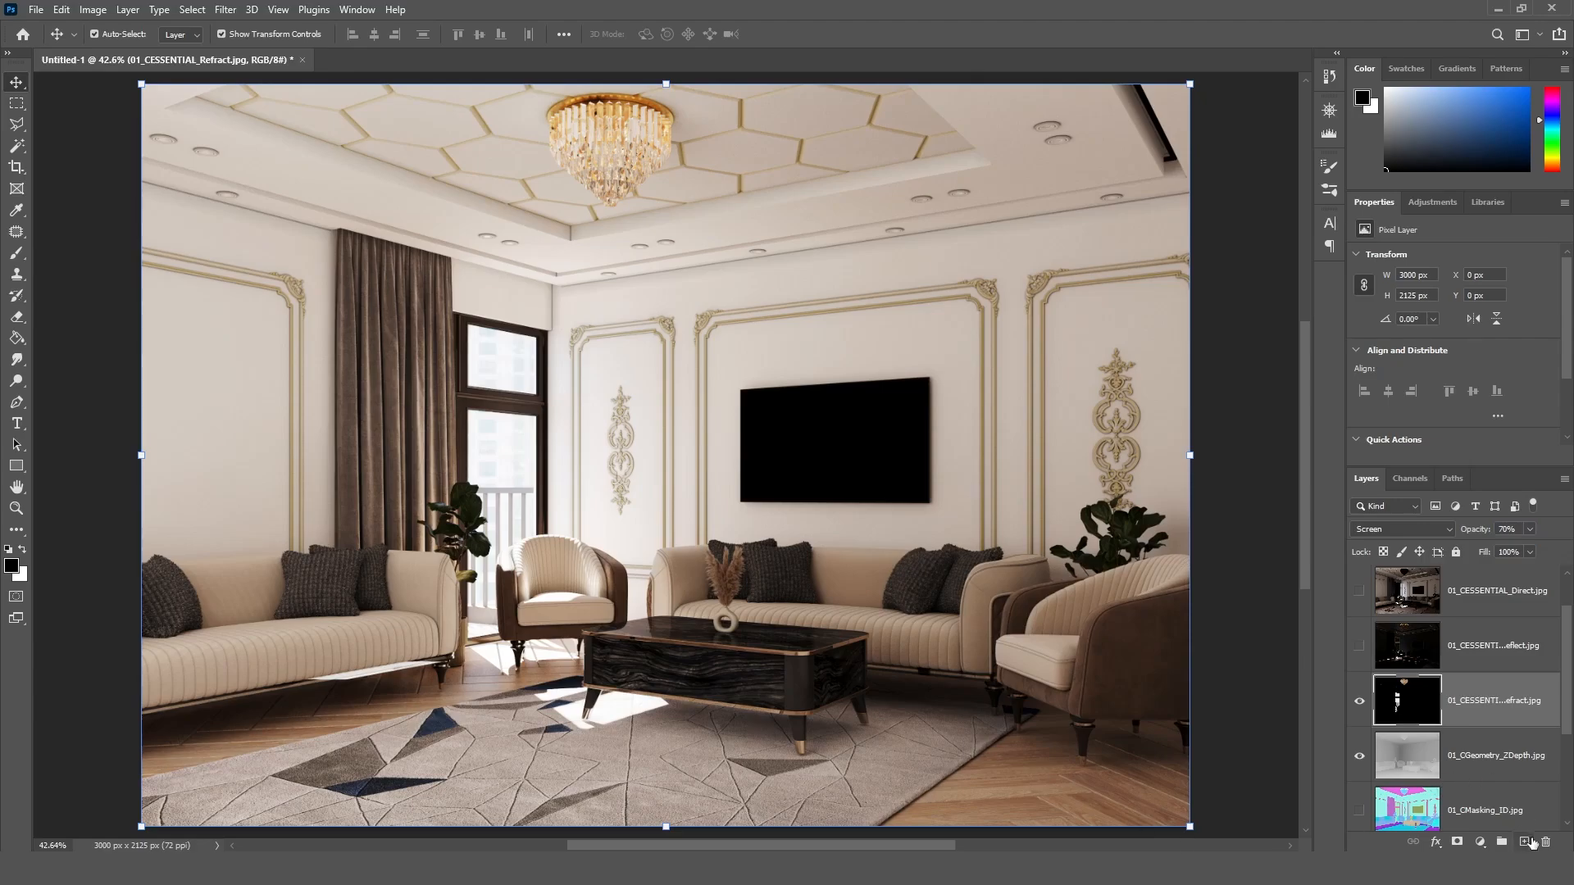
Step: Add a layer mask to the Refract layer and brush over the window area with dark grey 414141
left_click(1459, 842)
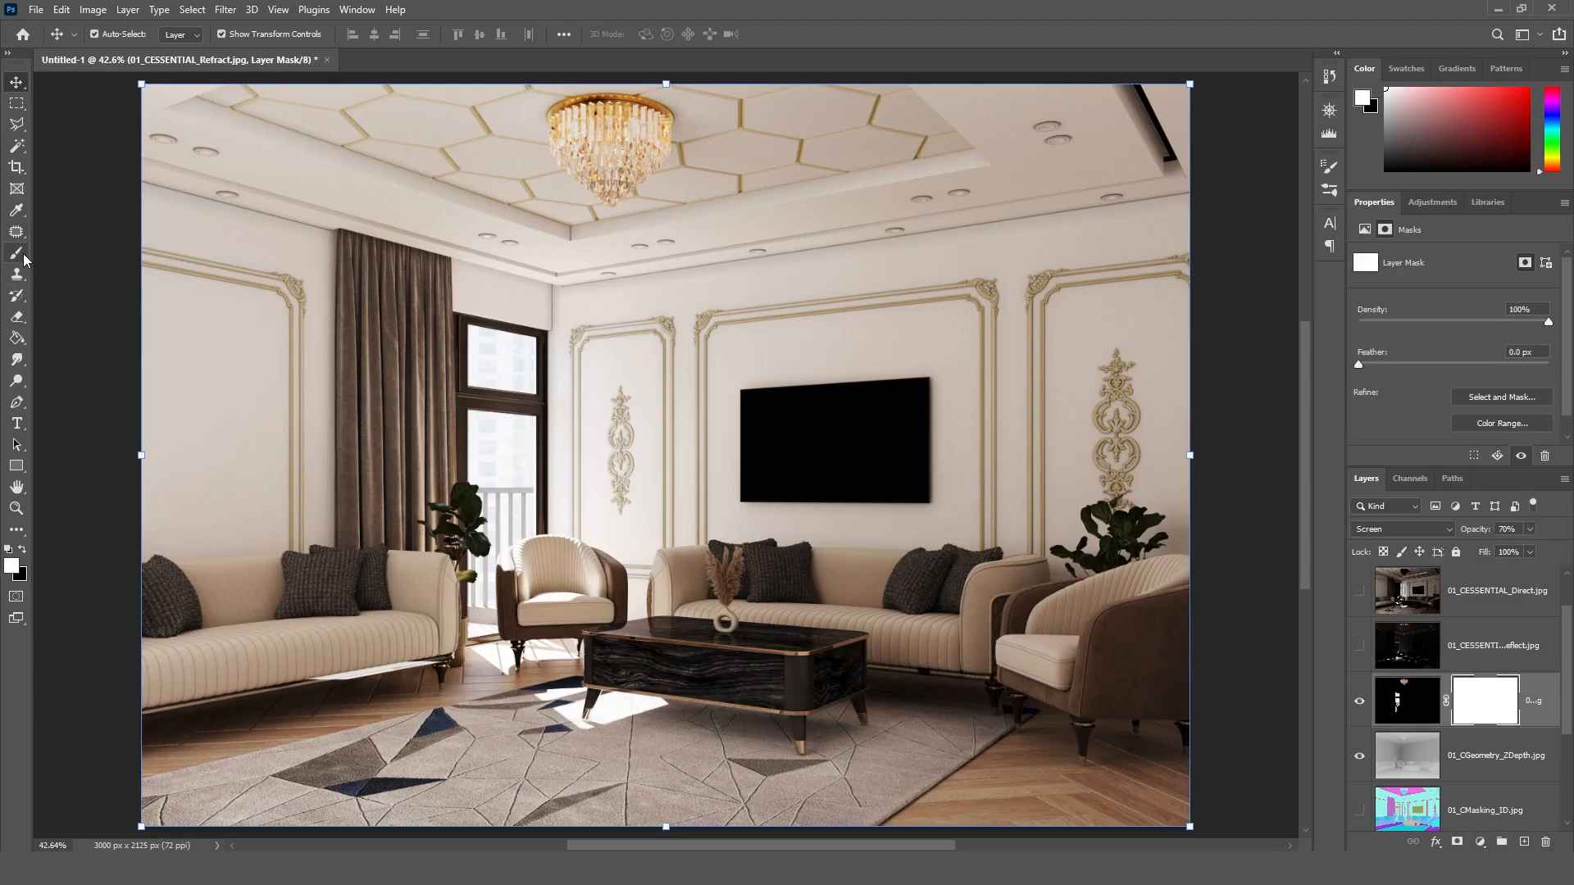
key("b")
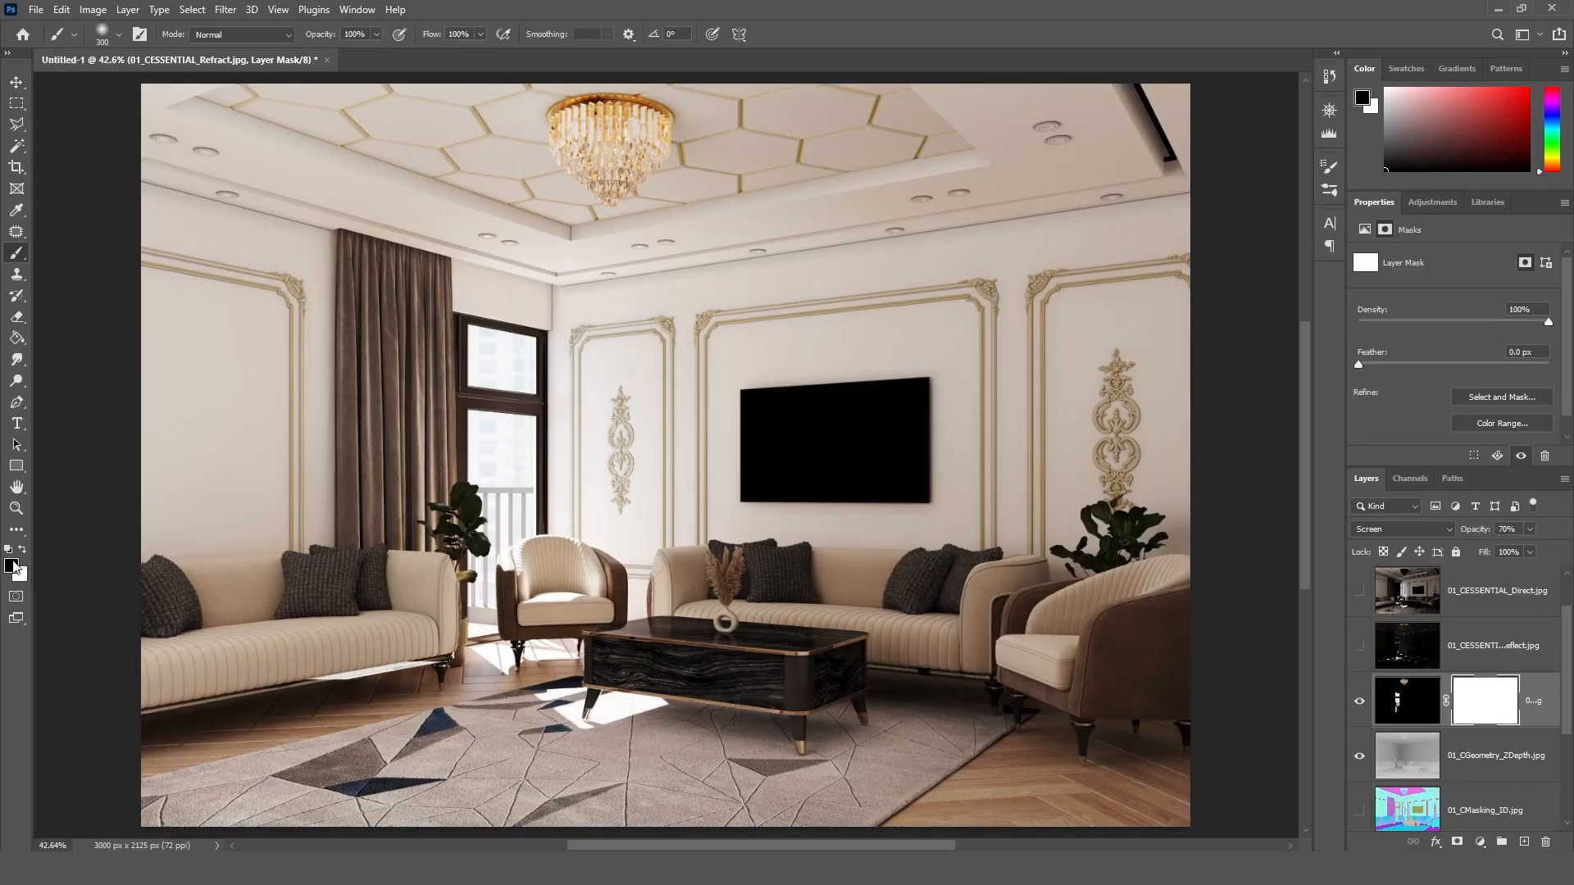
left_click(13, 566)
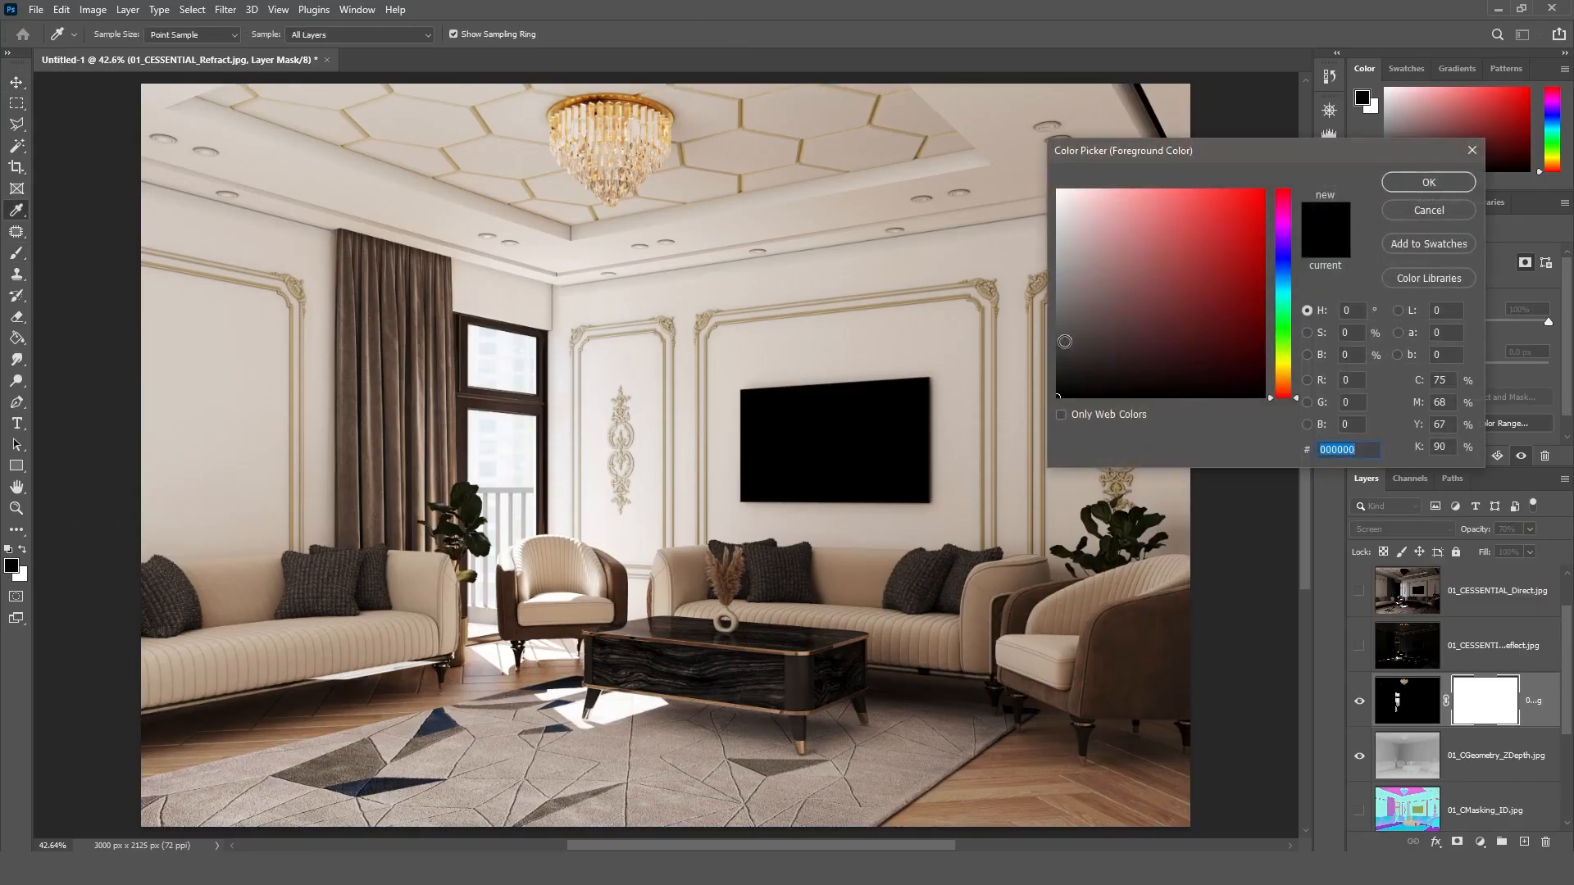
left_click_drag(1071, 348, 1020, 337)
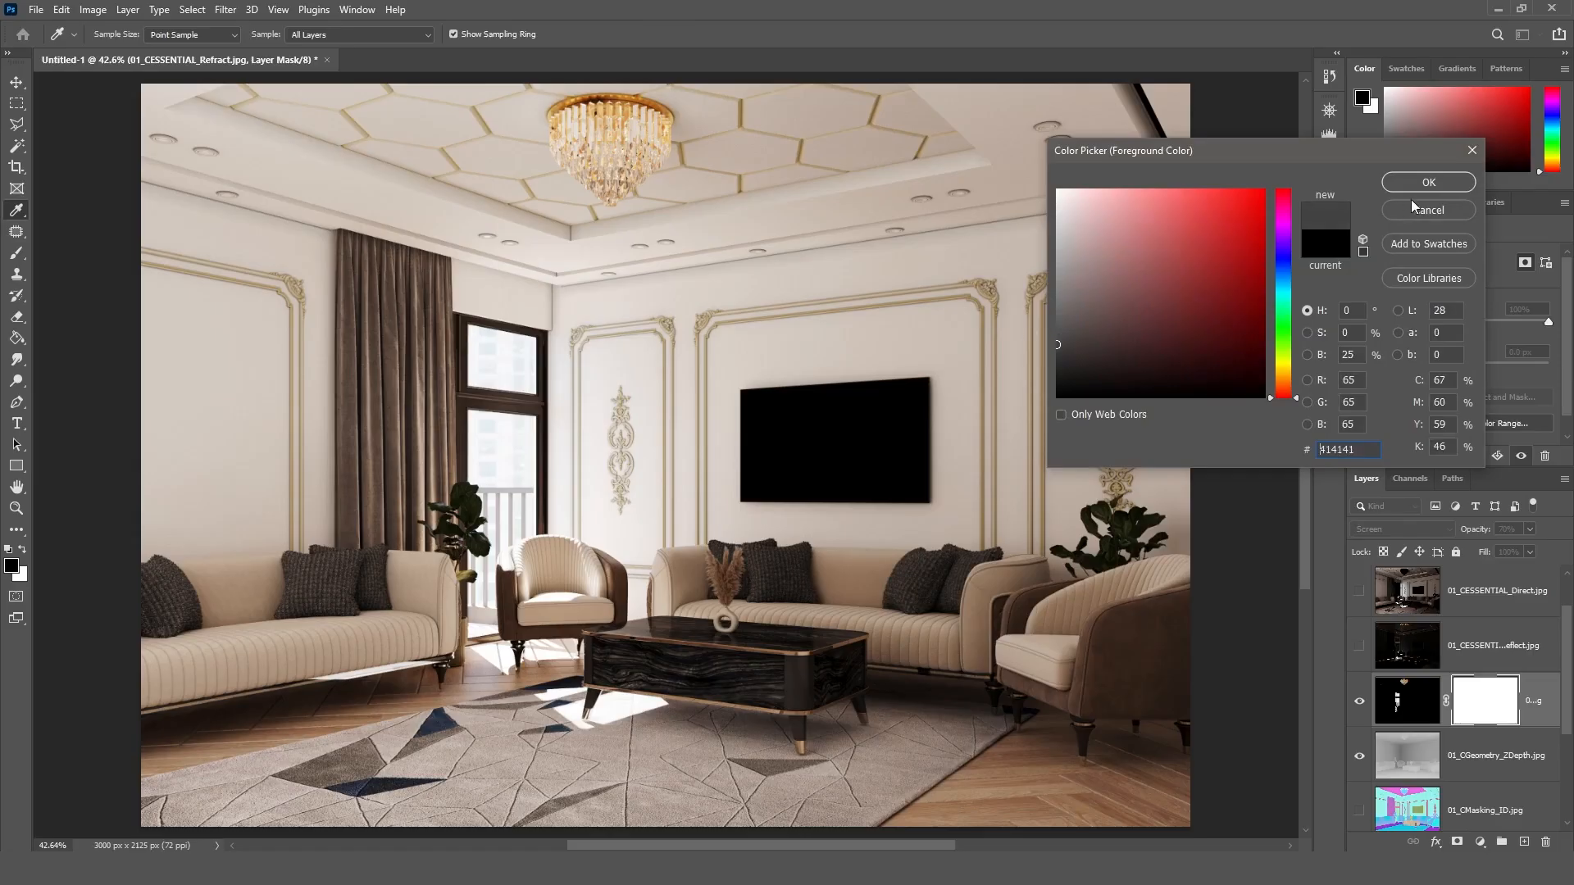
left_click(1429, 182)
mouse_move(482, 405)
left_mouse_down()
mouse_move(505, 355)
mouse_move(496, 373)
mouse_move(520, 429)
mouse_move(518, 533)
mouse_move(495, 578)
mouse_move(508, 589)
mouse_move(513, 377)
left_mouse_up()
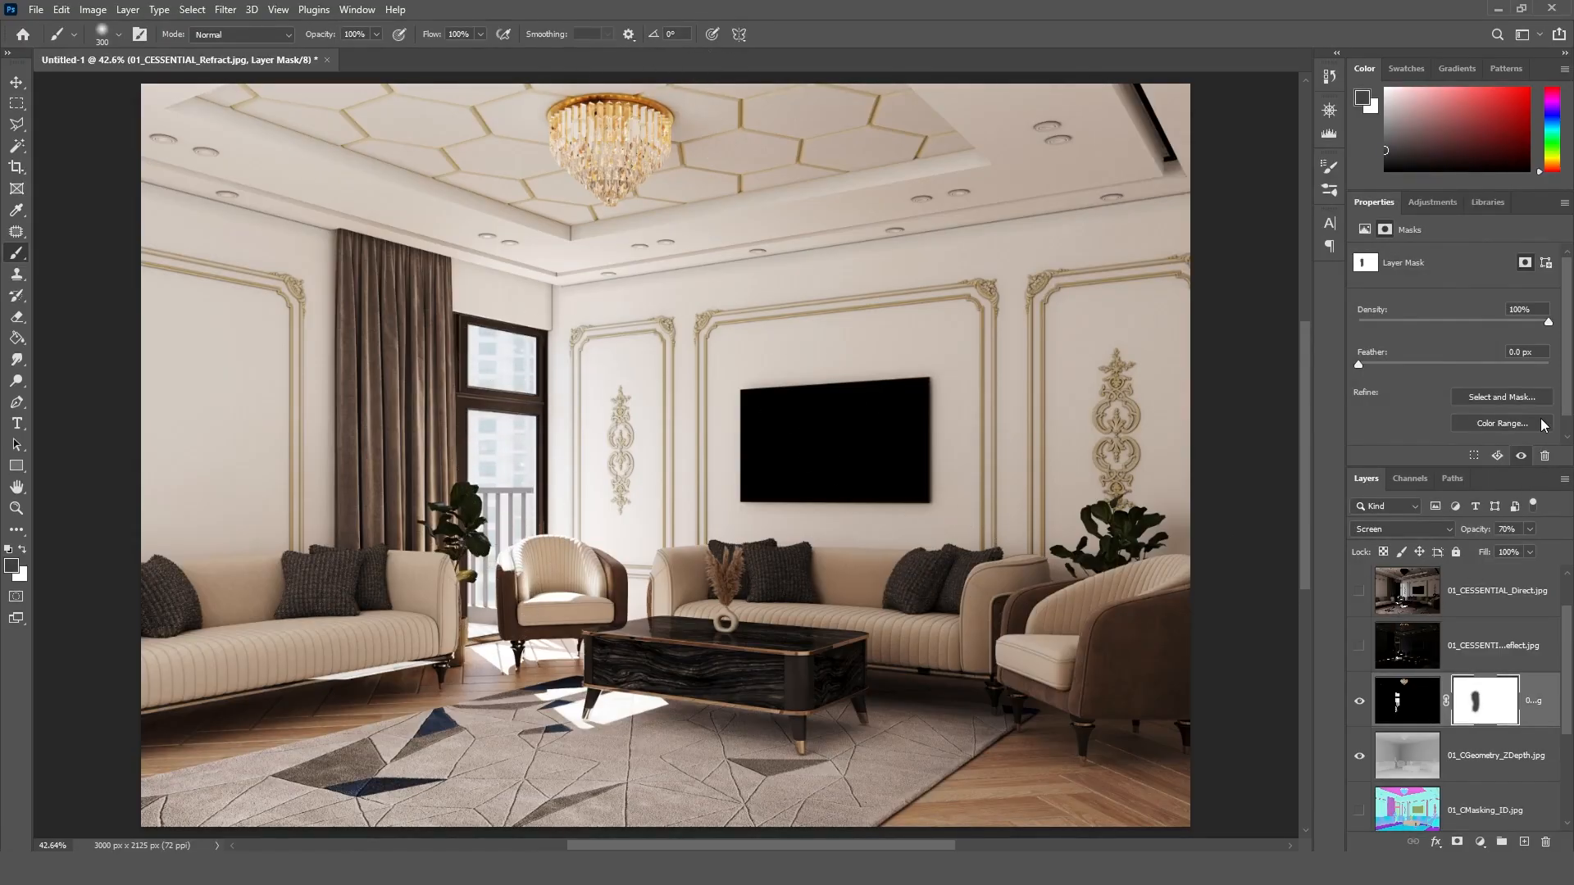
Step: Show the 01_CESSENTIAL_Reflect.jpg layer and set its blend mode to Screen
left_click(1490, 664)
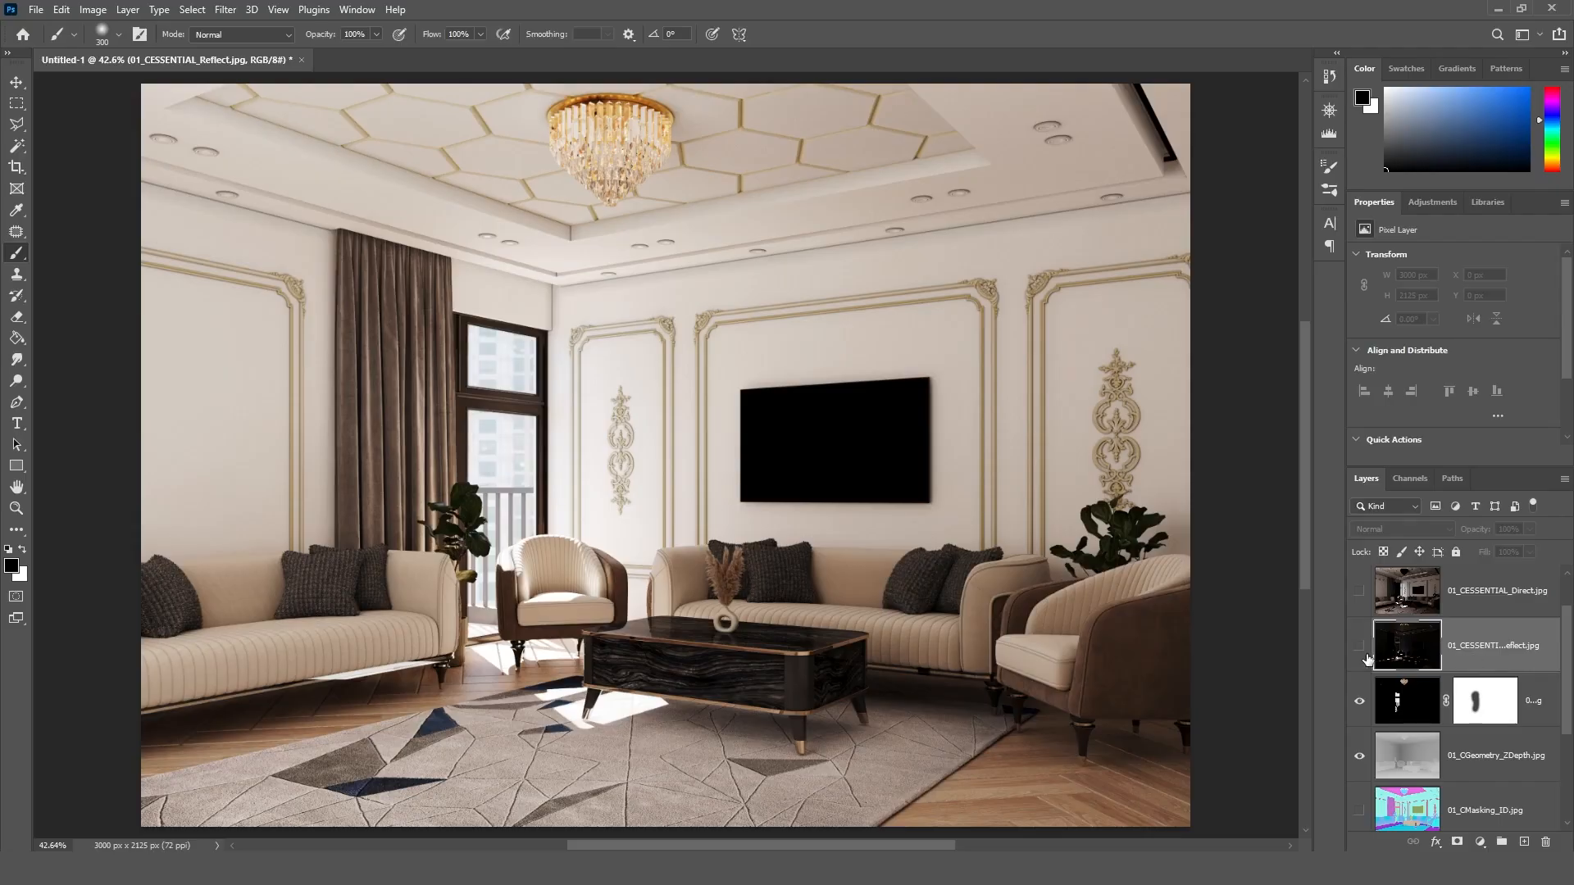
left_click(1361, 650)
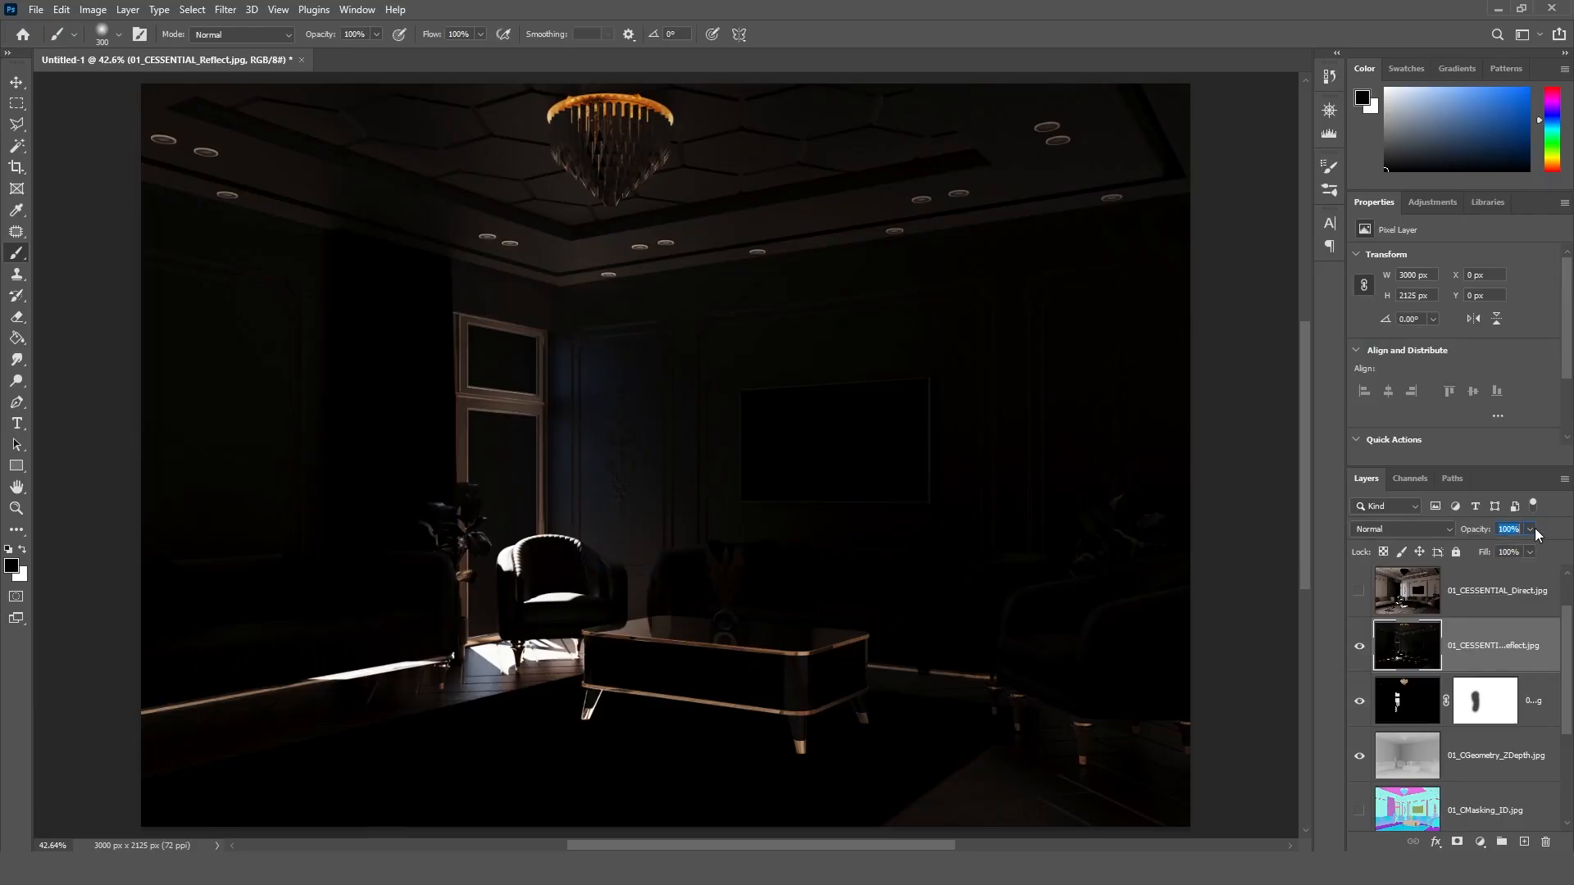
left_click(1439, 528)
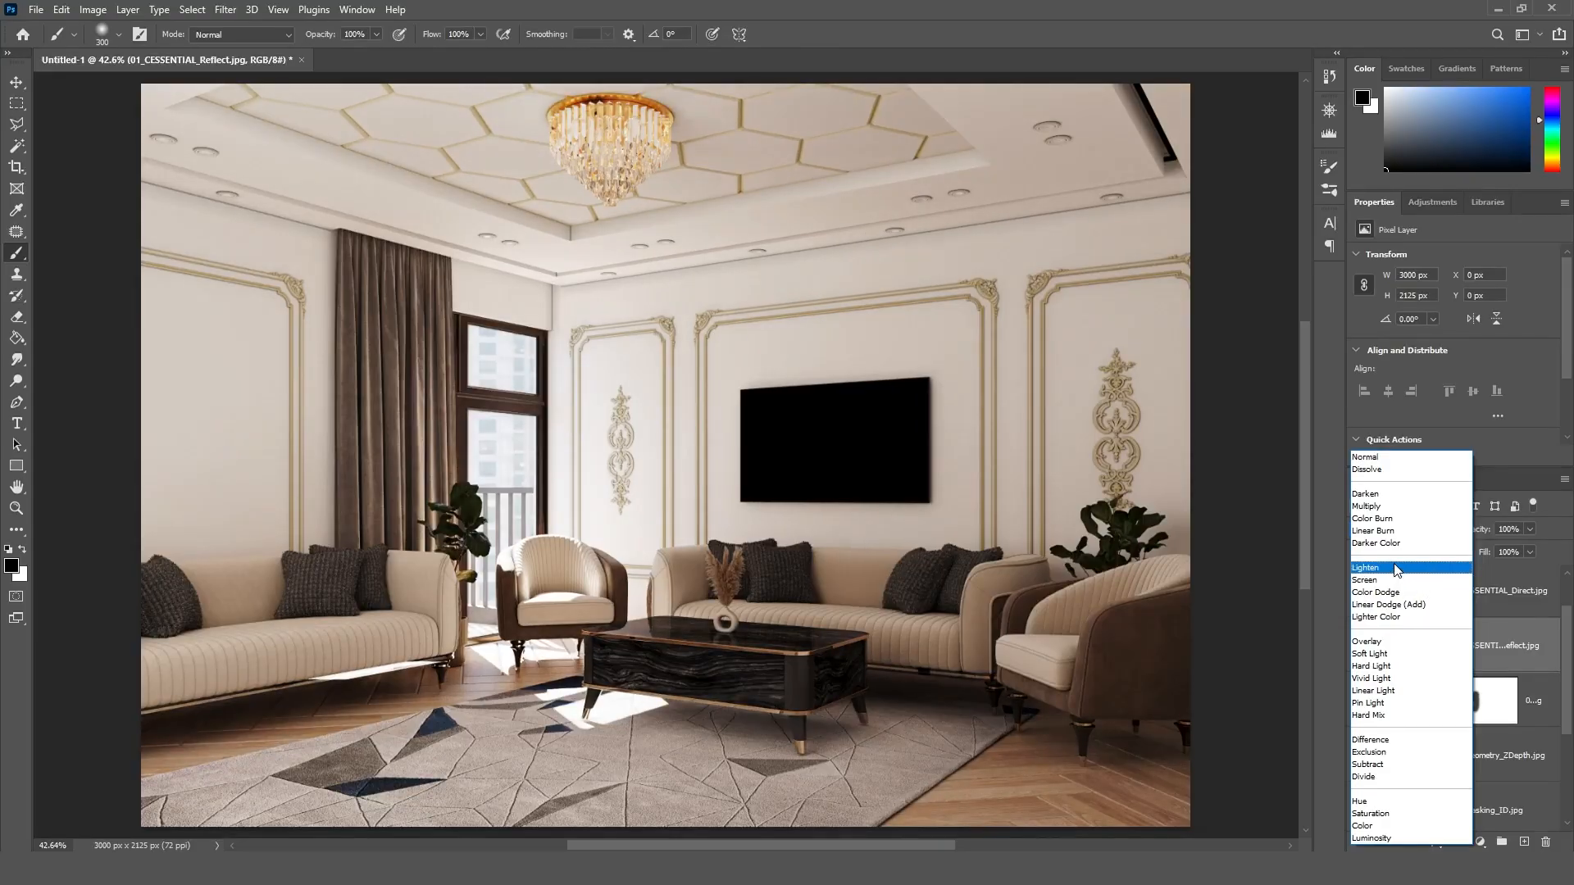
left_click(1396, 583)
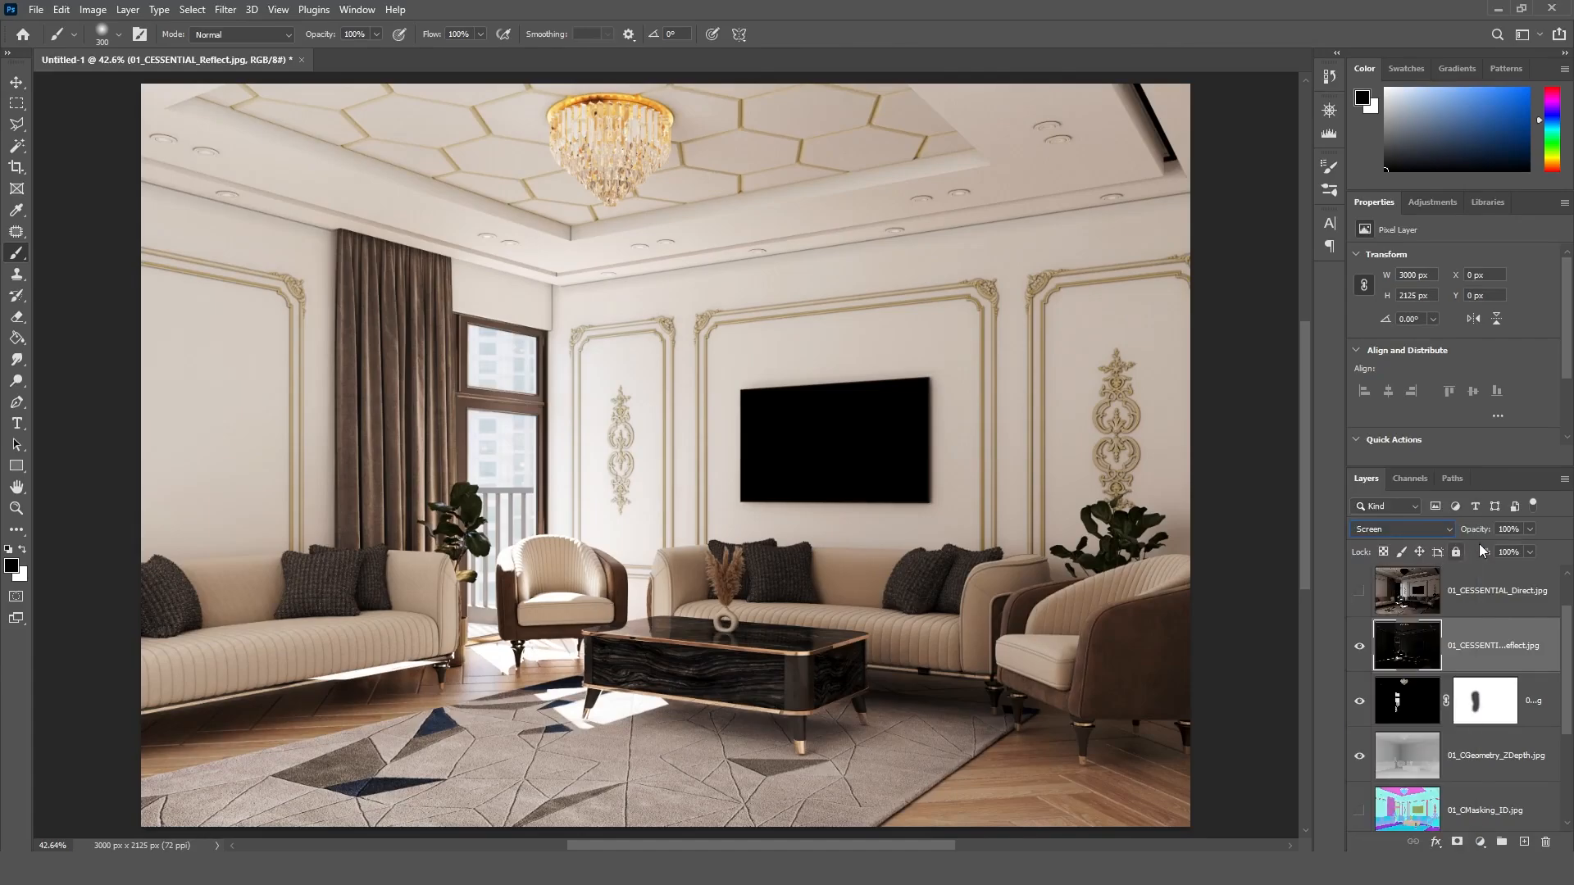
Step: Set the Reflect layer's opacity to 70% and show the 01_CESSENTIAL_Direct.jpg layer
type("70")
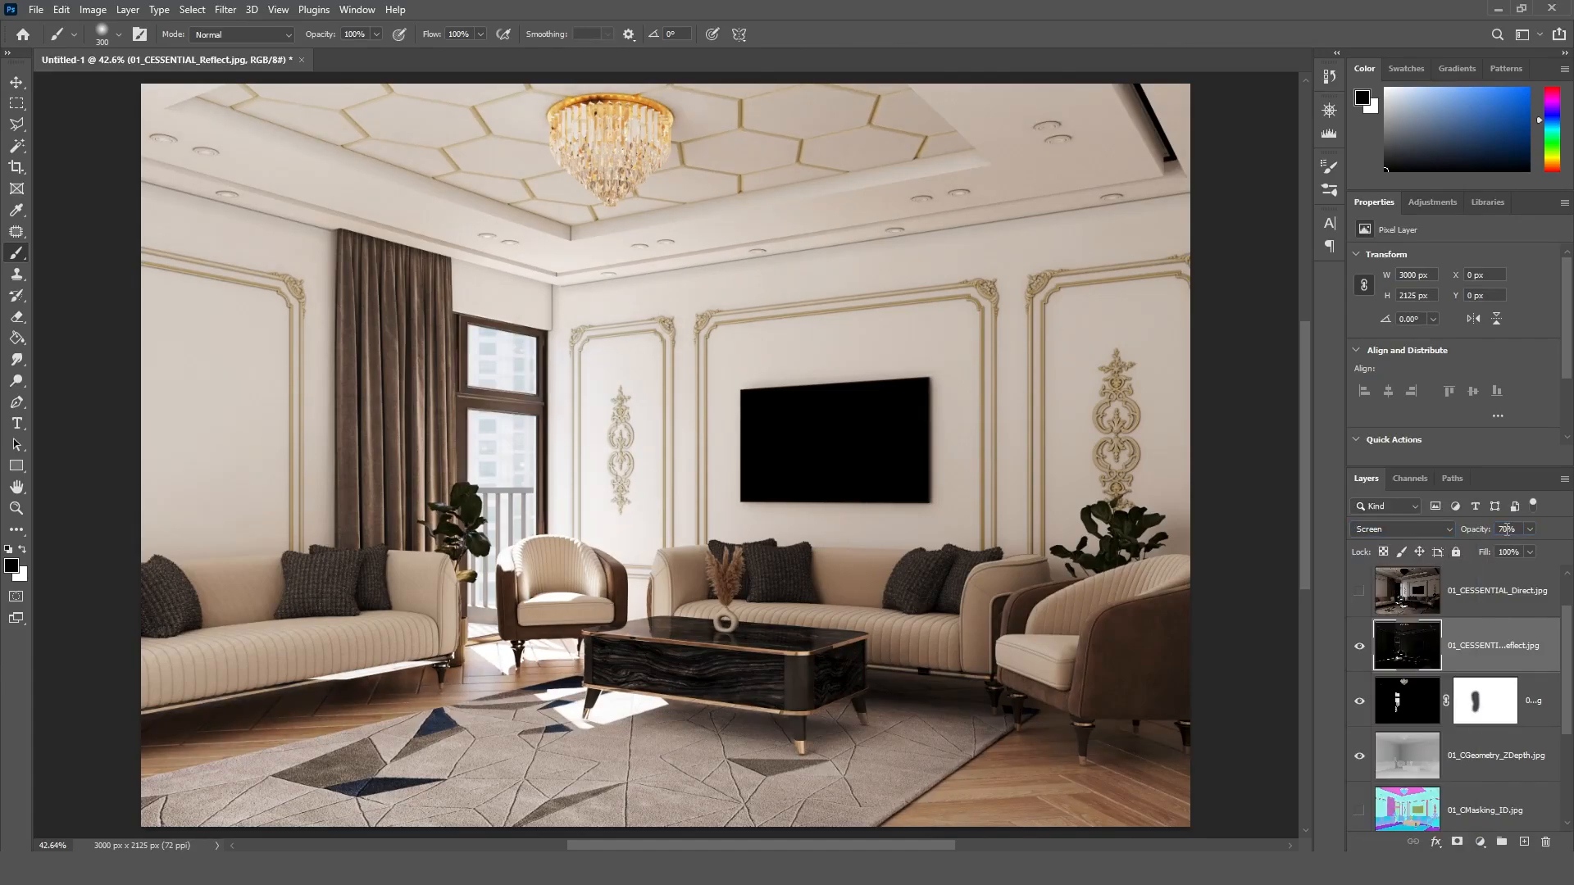
left_click_drag(1570, 641, 1570, 610)
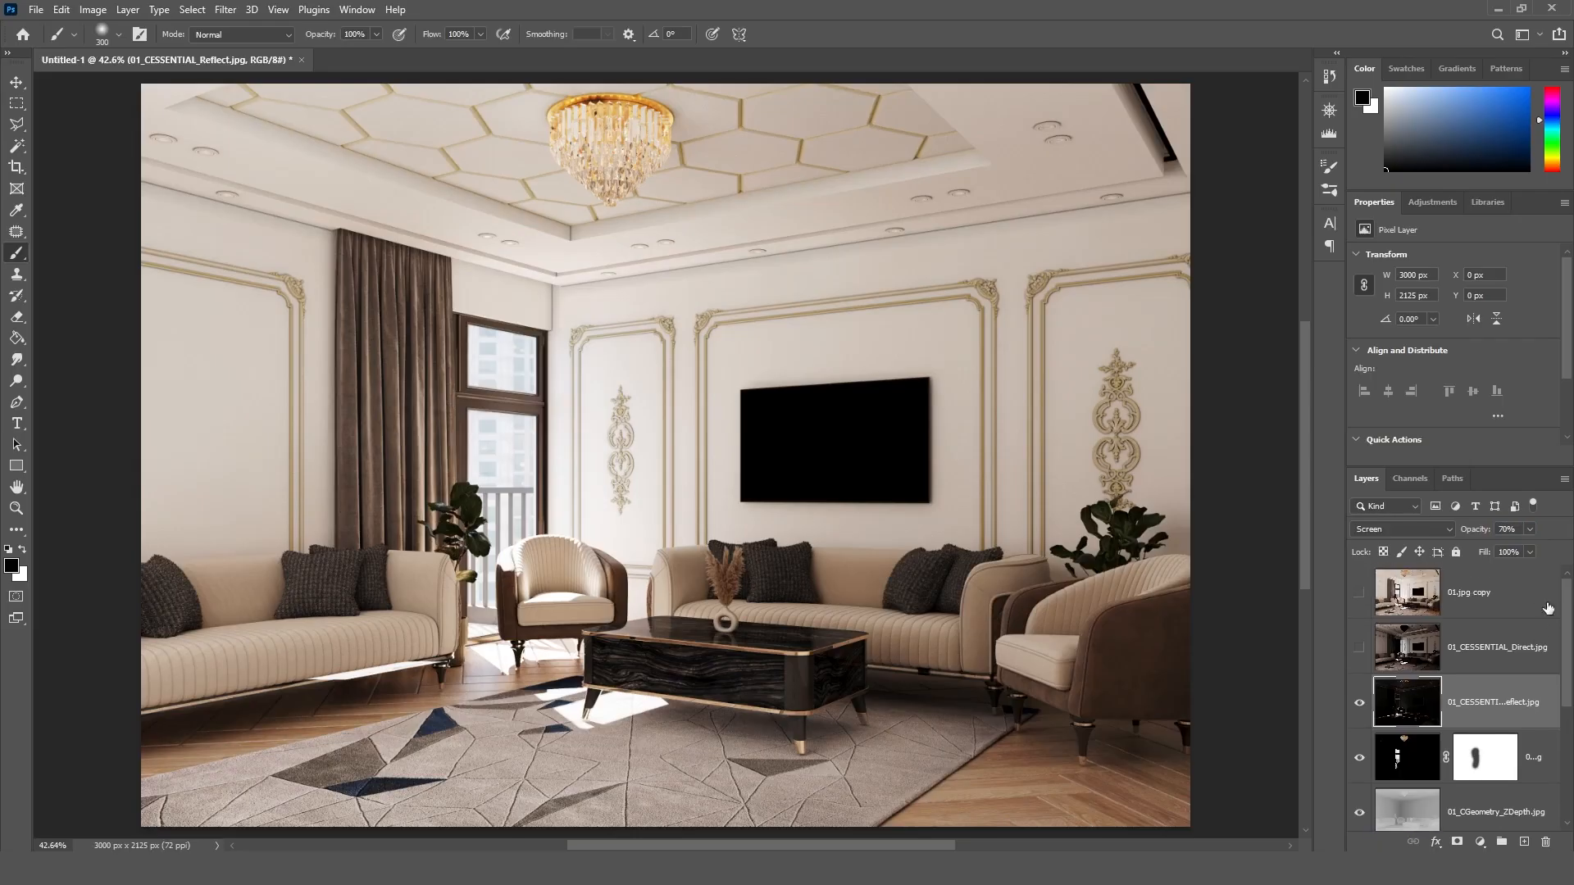
left_click(1359, 648)
left_click(1409, 527)
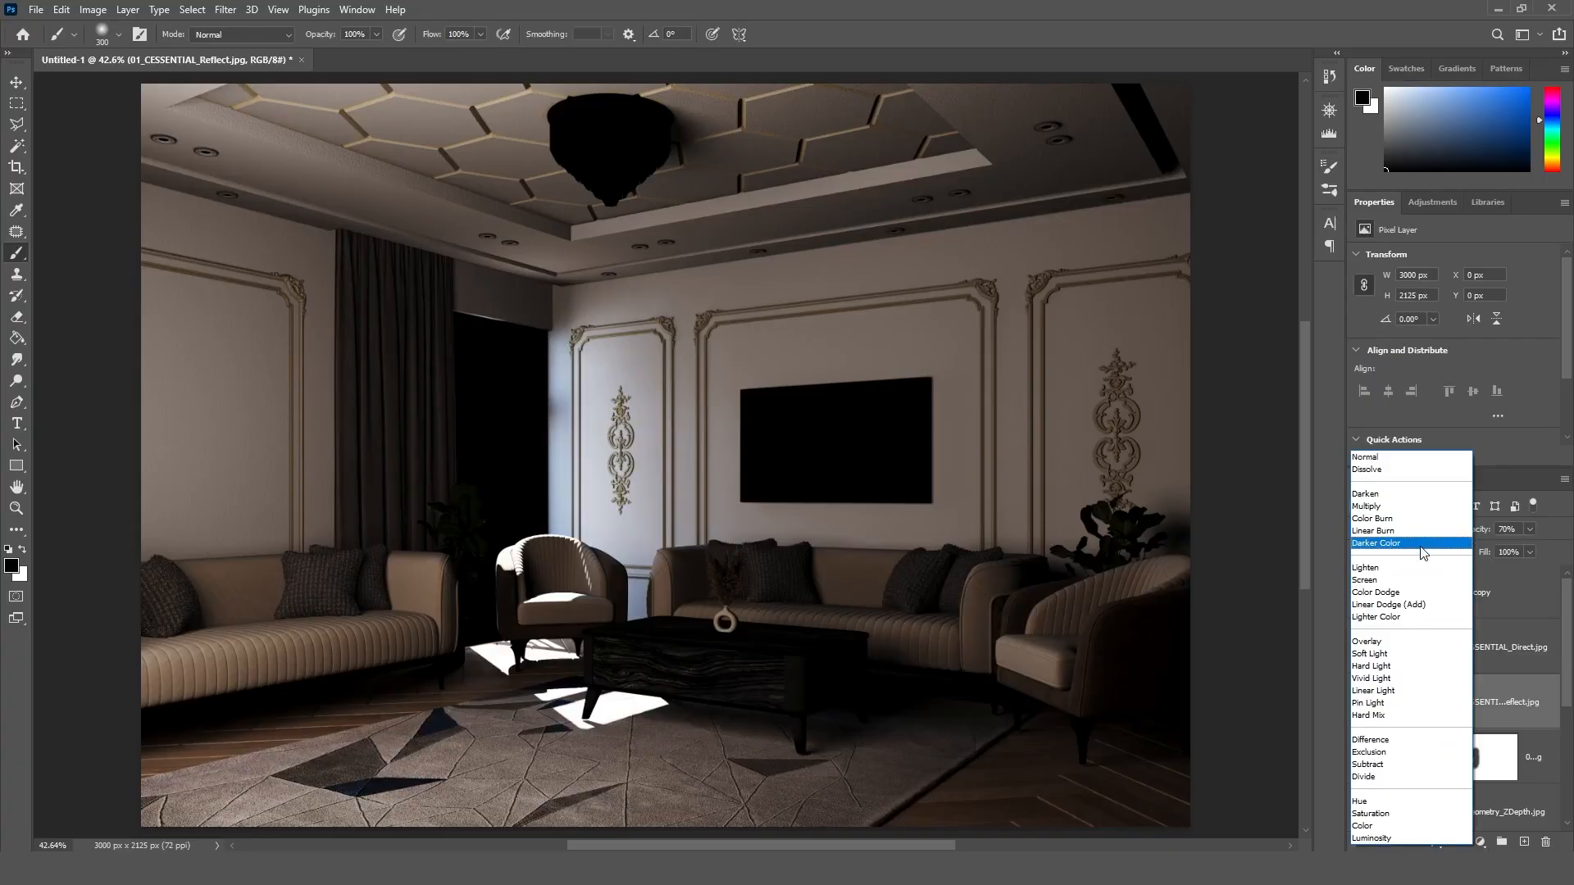
left_click(1520, 613)
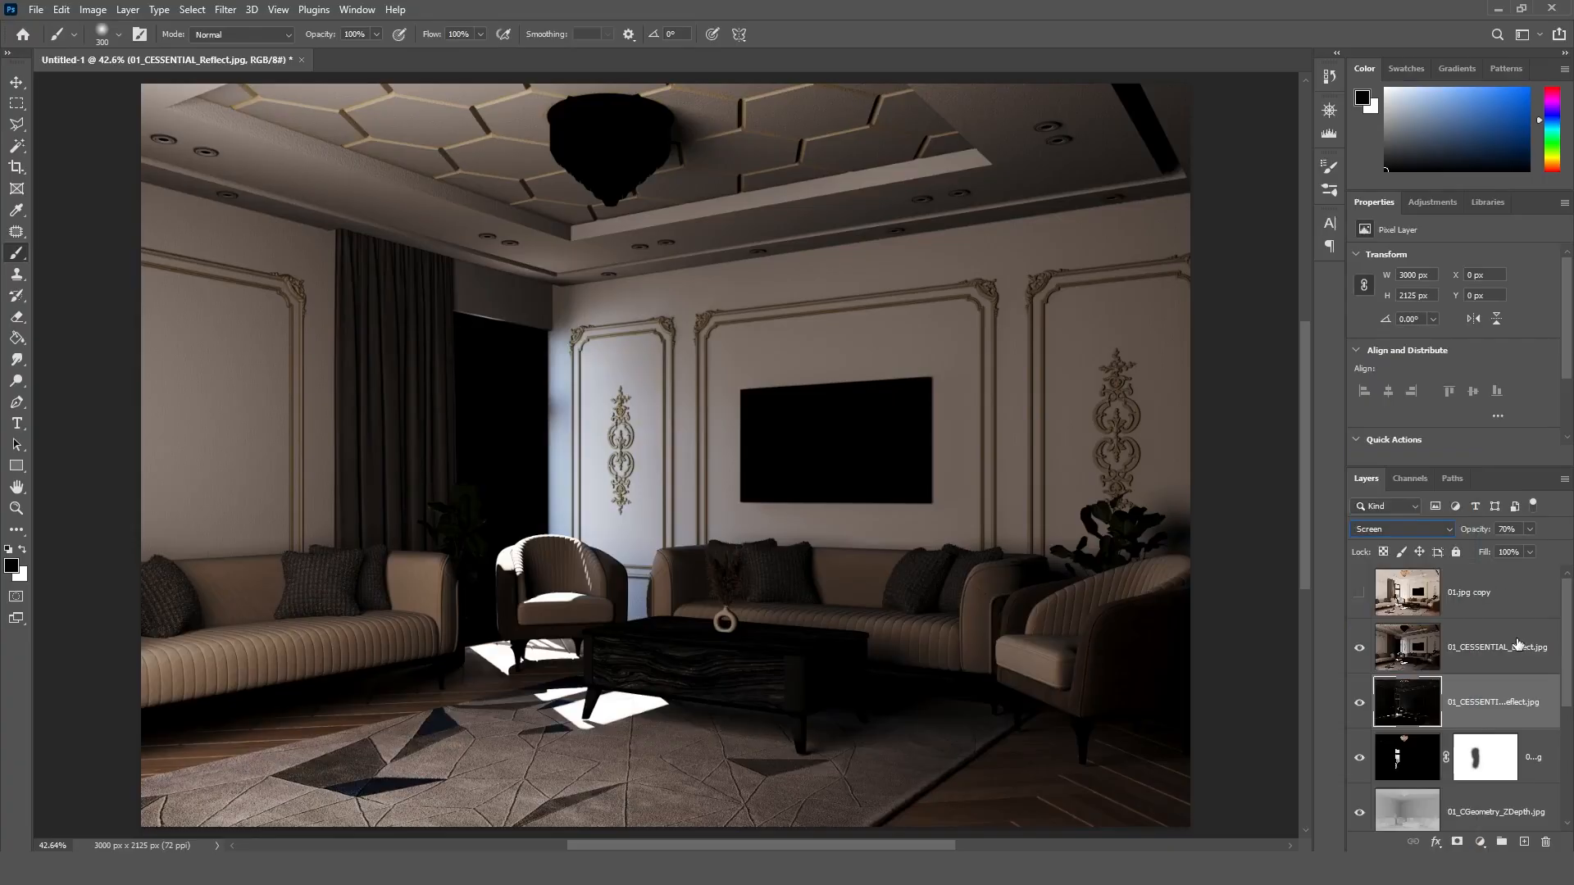
Step: Blend the 01_CESSENTIAL_Direct.jpg layer in Screen mode at 20% opacity
left_click(1483, 647)
left_click(1420, 527)
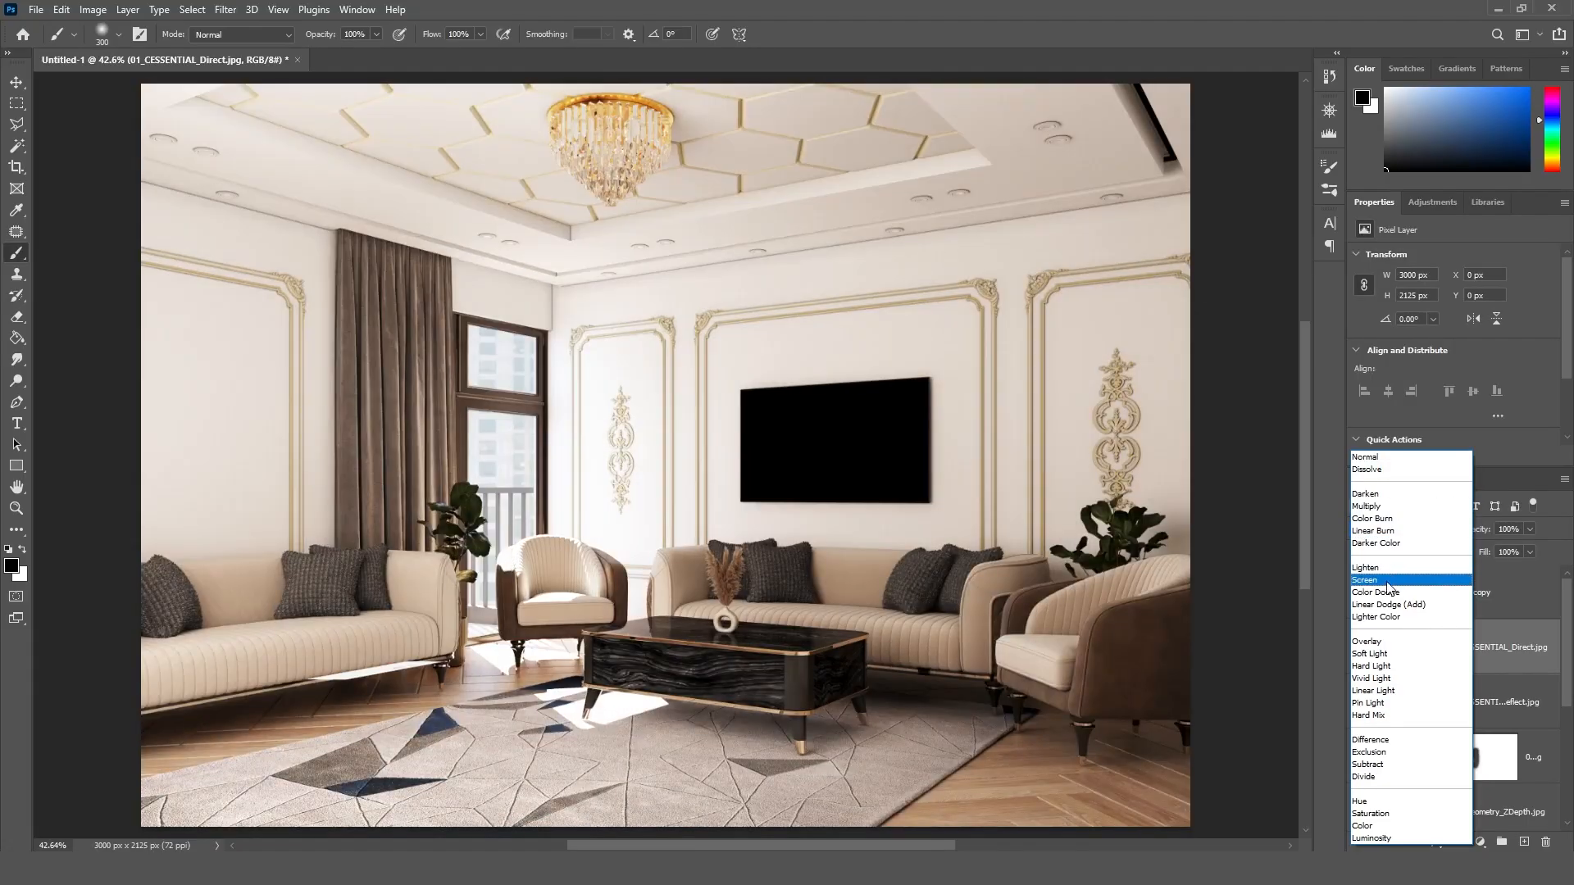
left_click(1391, 580)
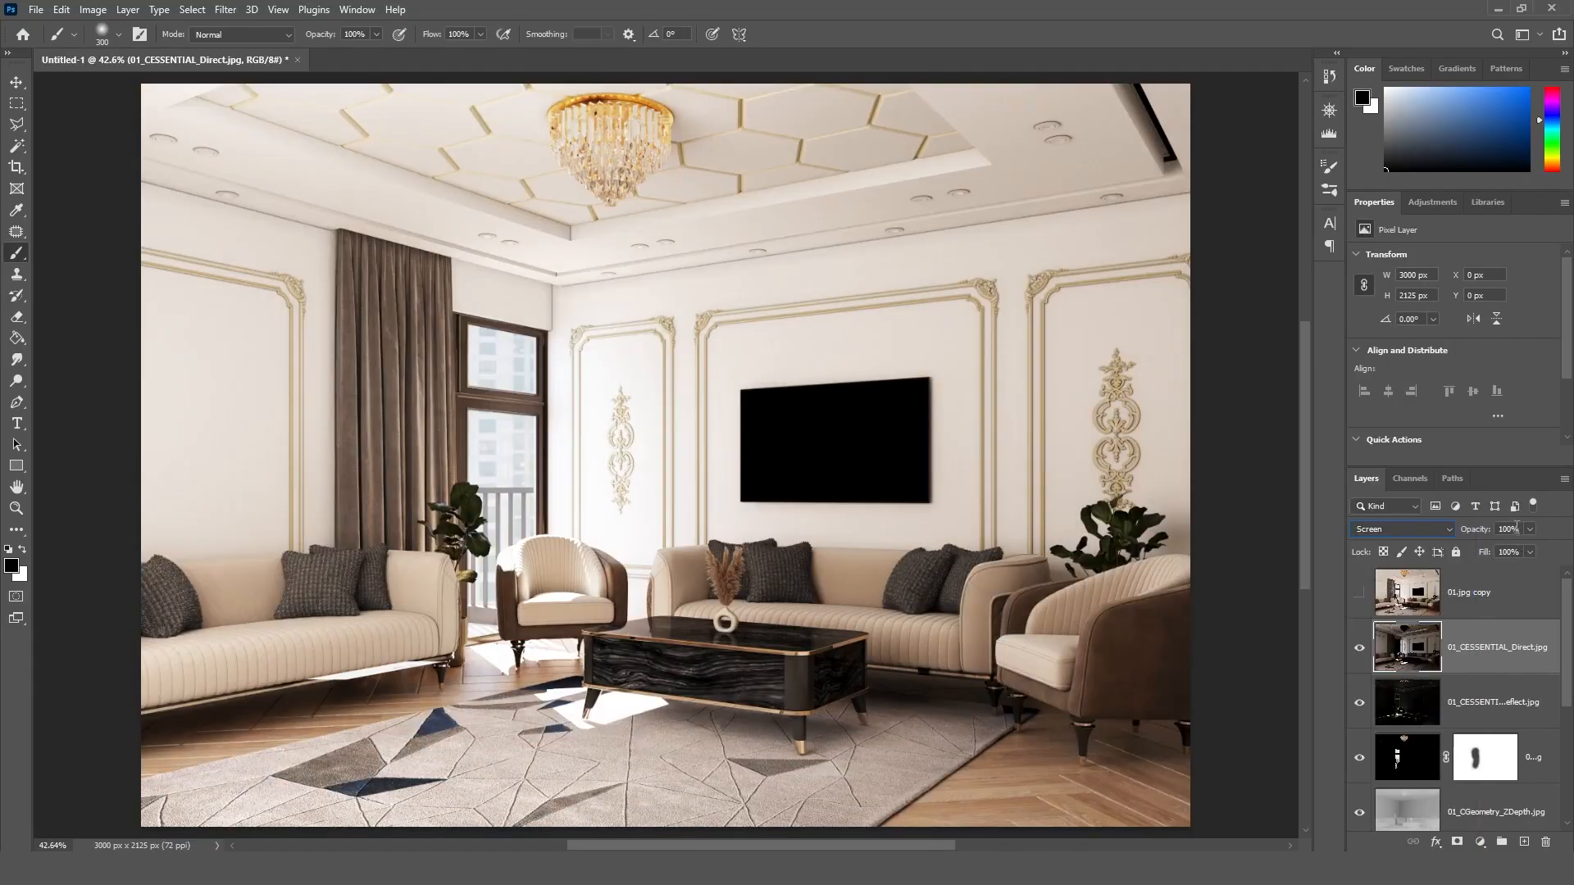
type("40")
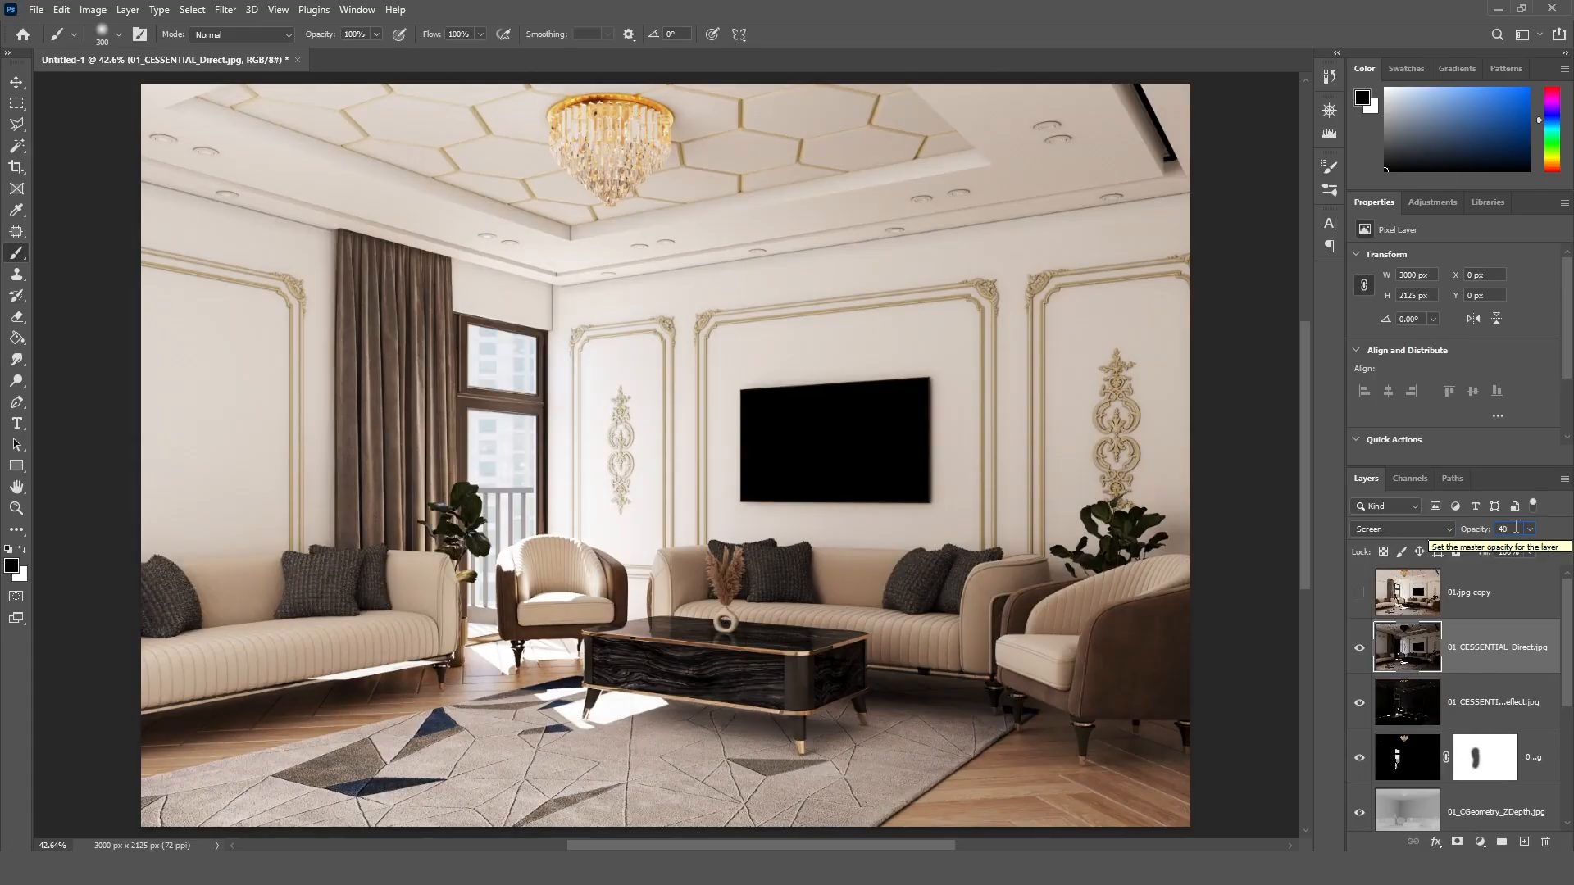
left_click(1515, 528)
type("20")
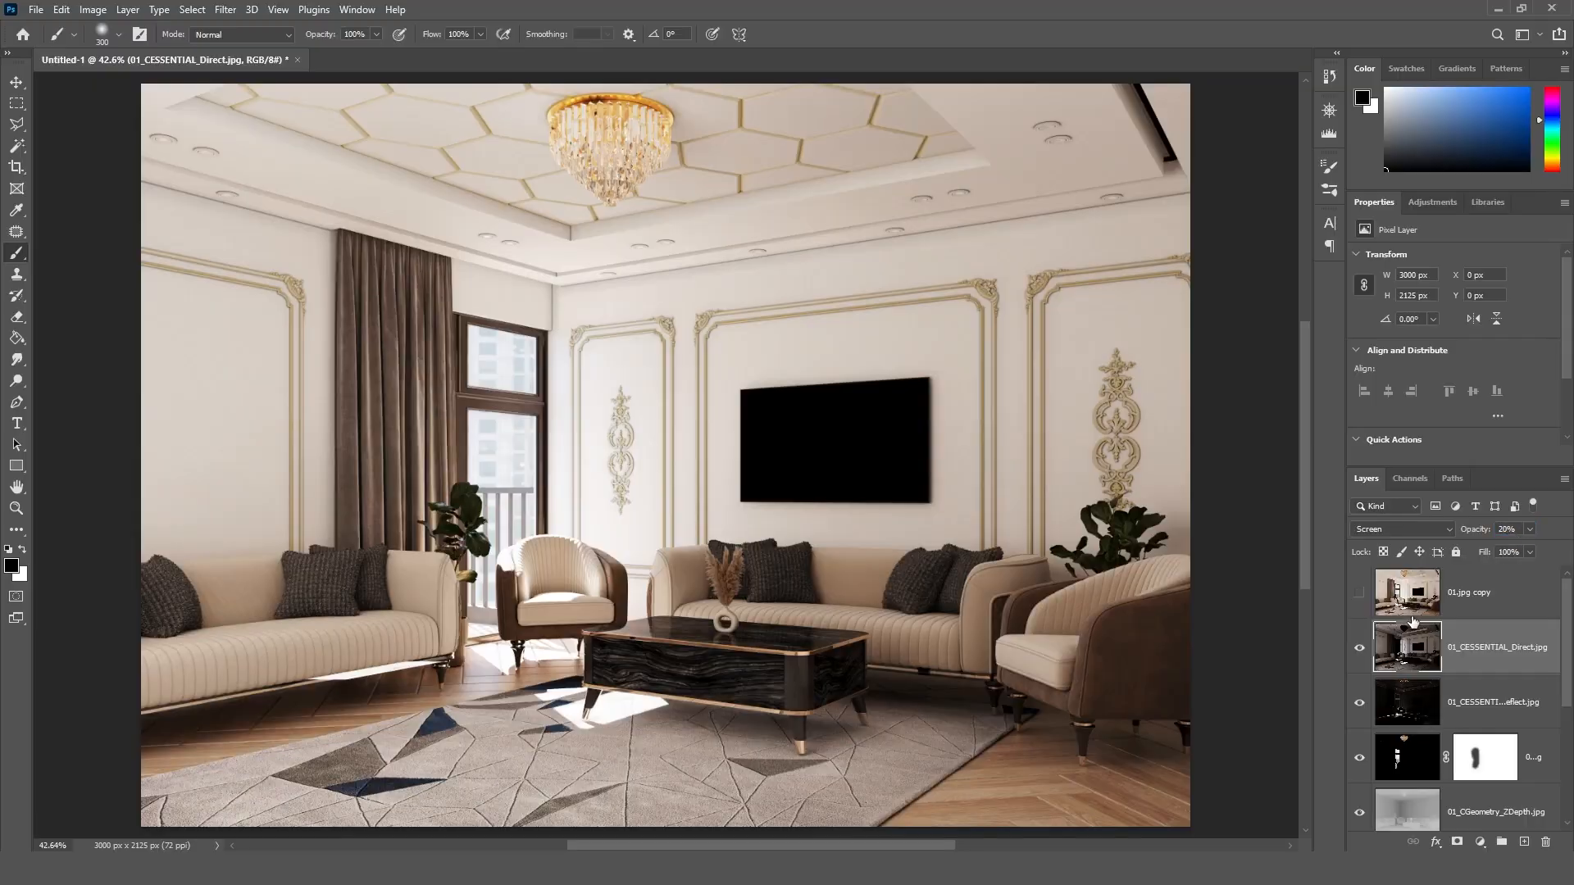
Step: Toggle the 01.jpg copy layer to compare the blended passes with the original render
left_click(1360, 596)
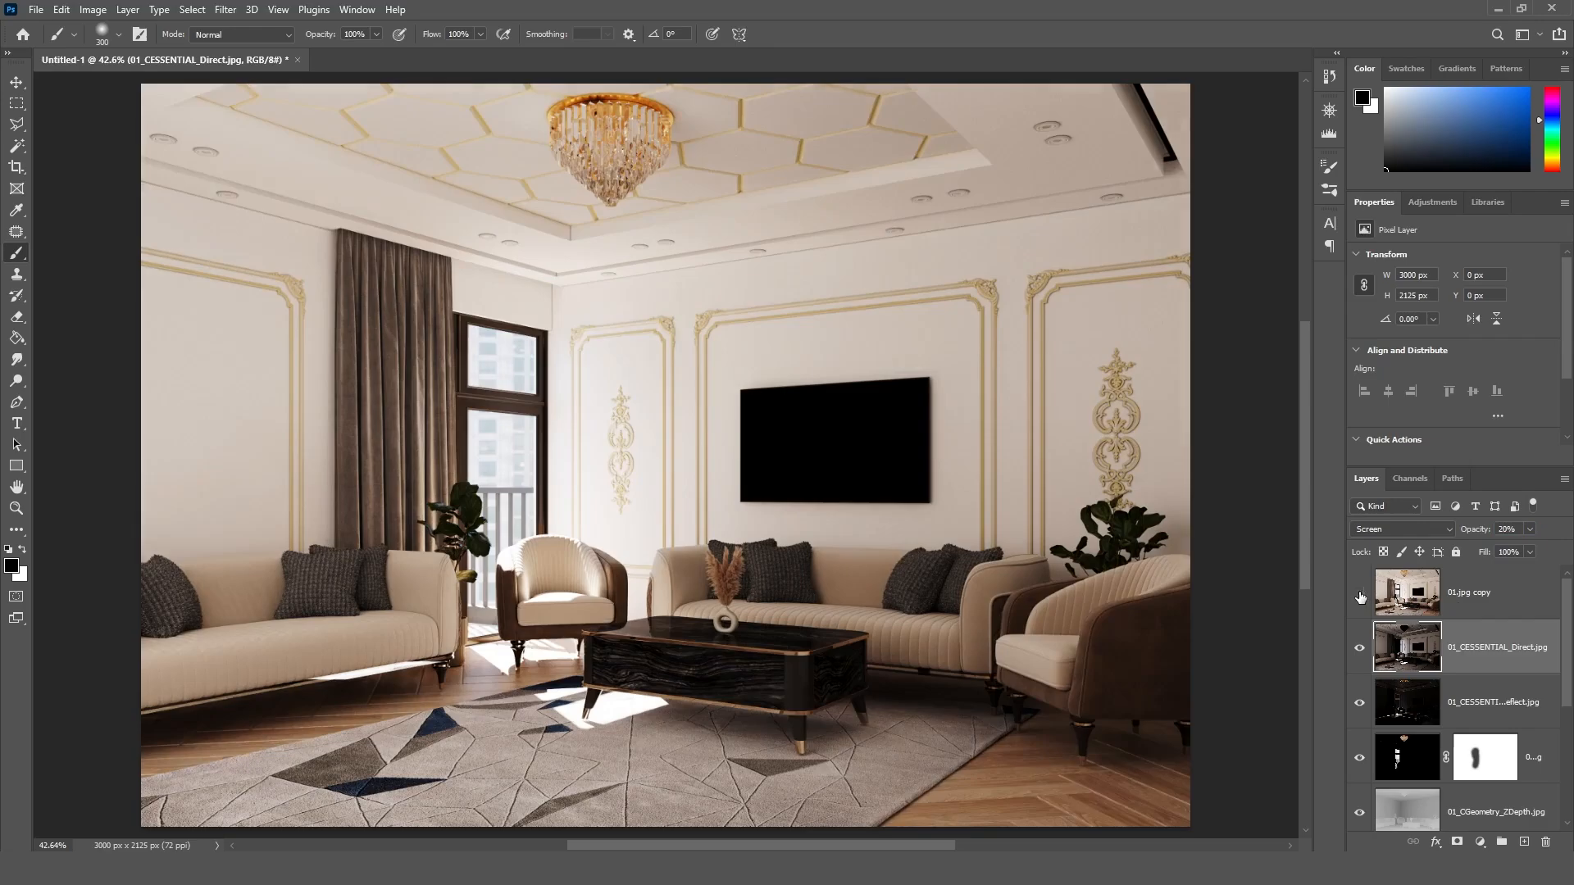
left_click(1359, 596)
left_click(1359, 596)
left_click(1359, 595)
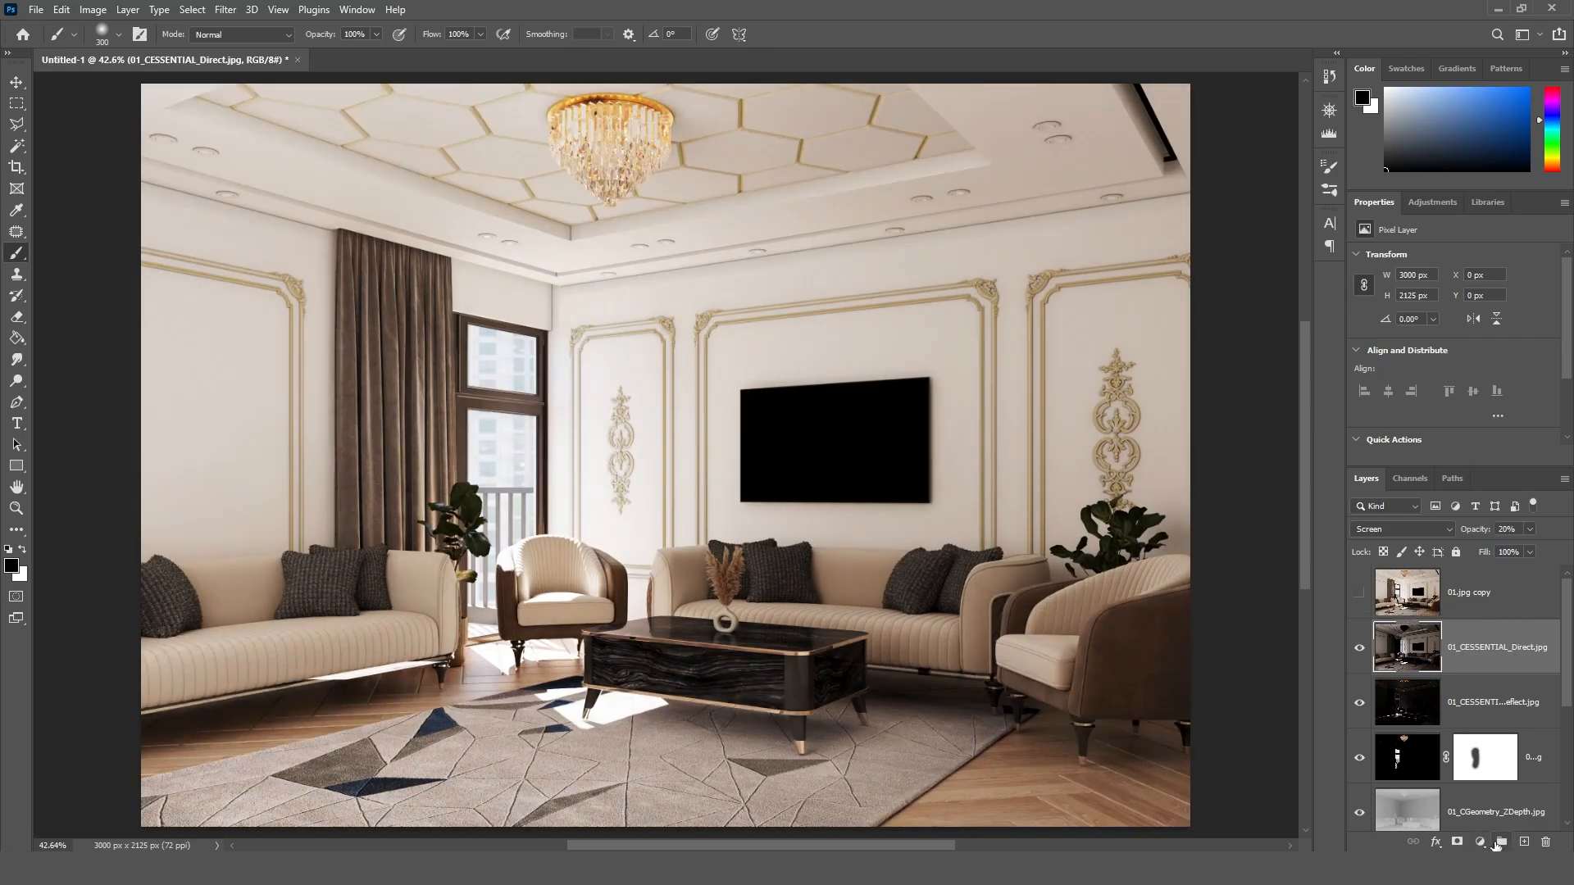
Step: Add a Curves adjustment layer above the Direct layer and shape a gentle S-curve with raised highlights and lowered shadows
left_click(1480, 842)
left_click(1447, 631)
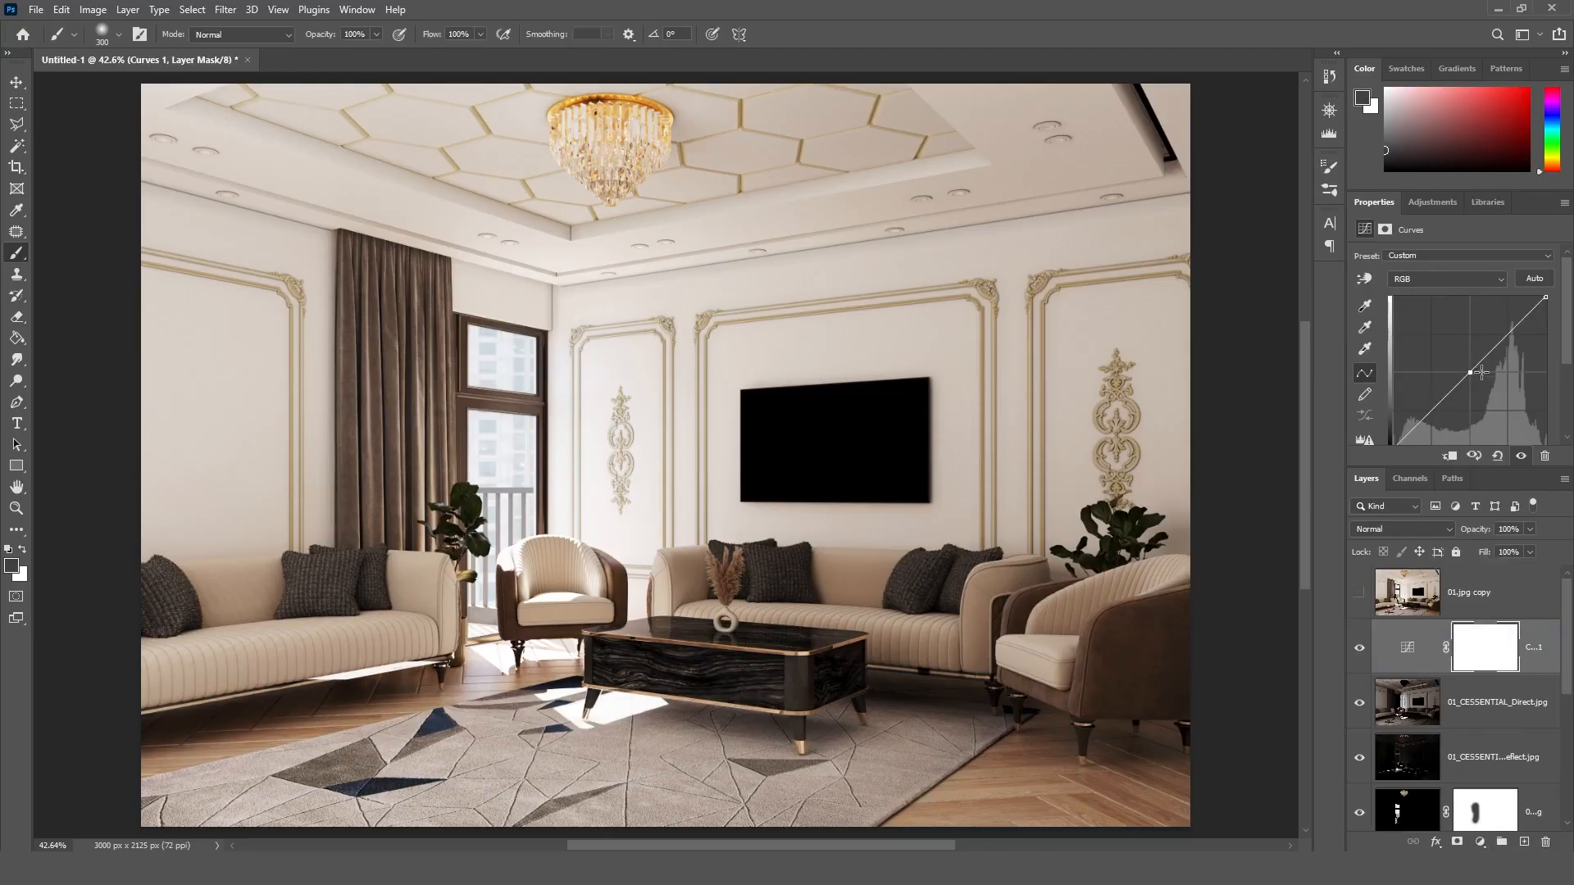
left_click_drag(1509, 334, 1507, 327)
left_click_drag(1434, 406, 1433, 419)
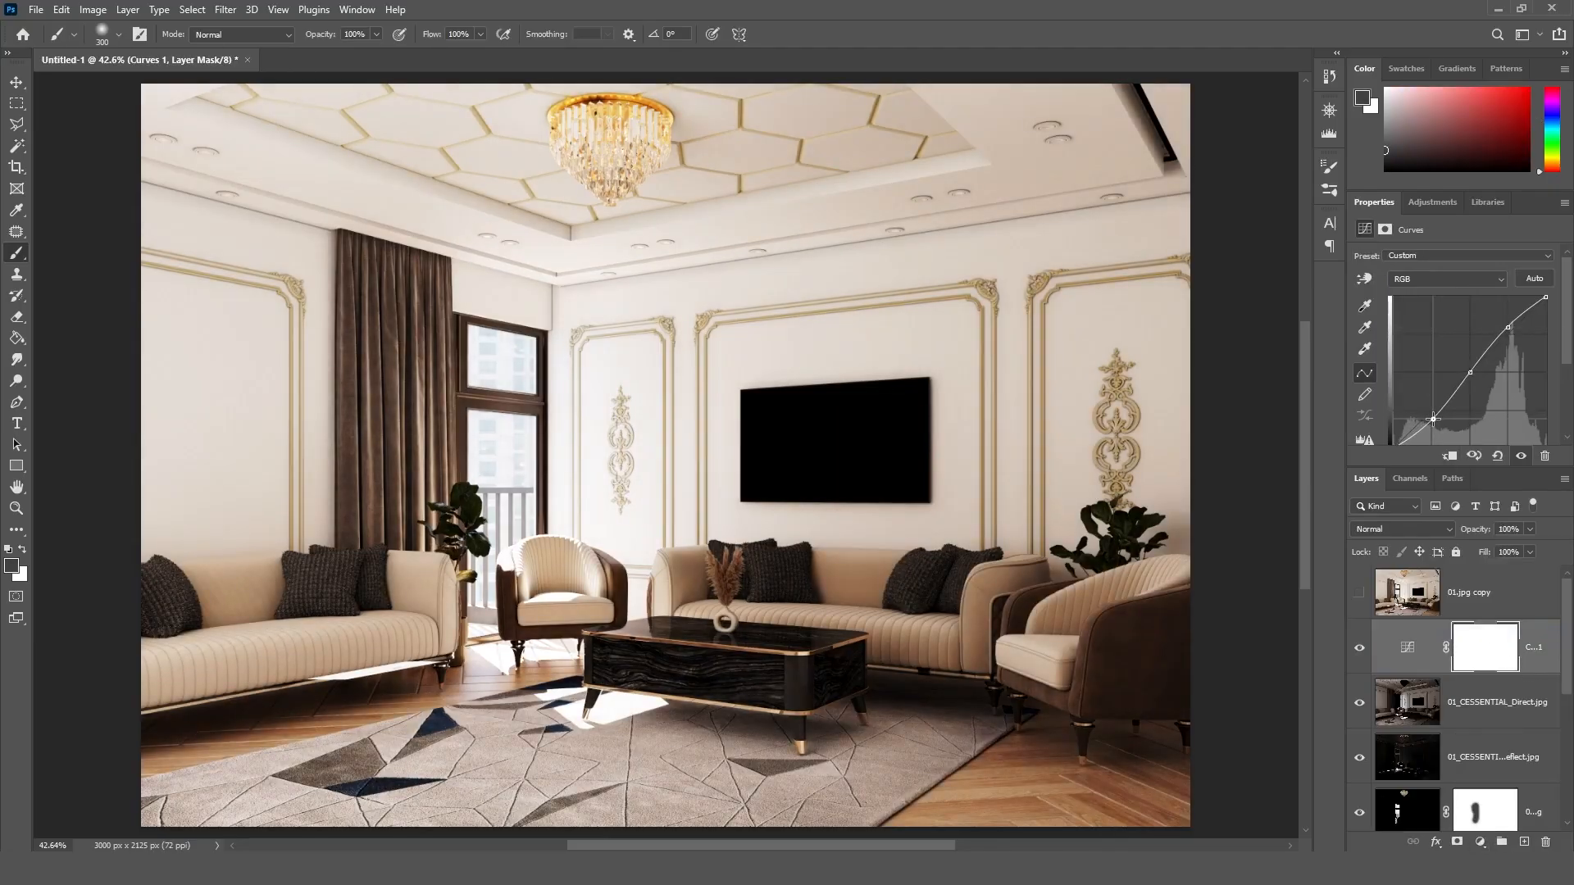
left_click(1359, 647)
left_click(1358, 647)
Step: Add a Levels adjustment layer with the black input level at 2 and the midtones at 1.03
left_click(1480, 842)
left_click(1447, 613)
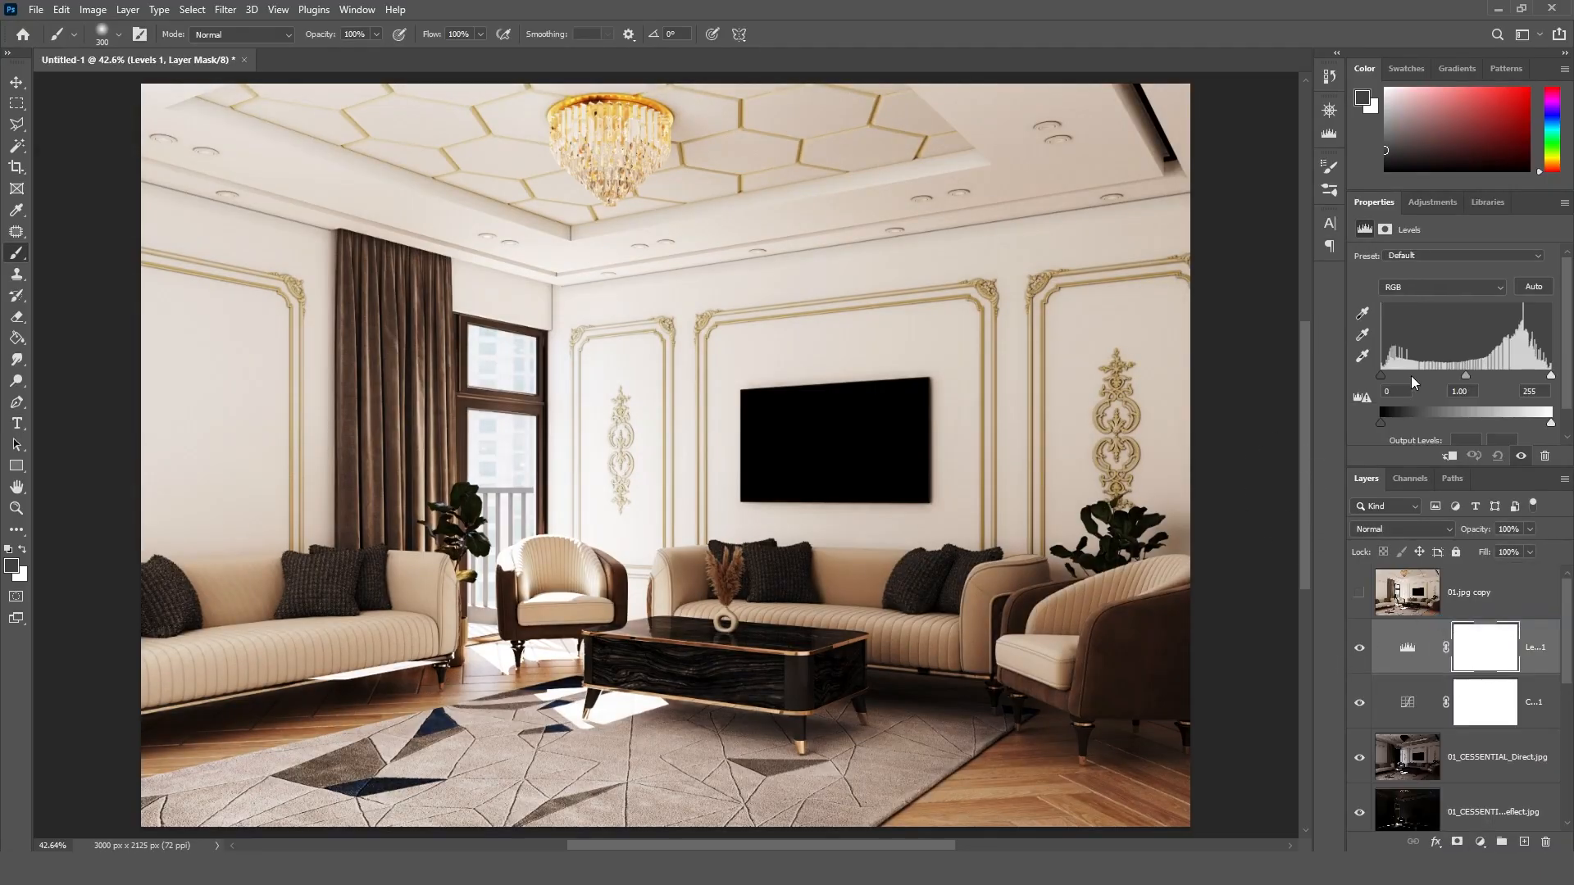
left_click_drag(1381, 375, 1464, 372)
Step: Add a Brightness/Contrast adjustment layer with brightness -10 and contrast 21, and check its effect on the image
left_click(1479, 842)
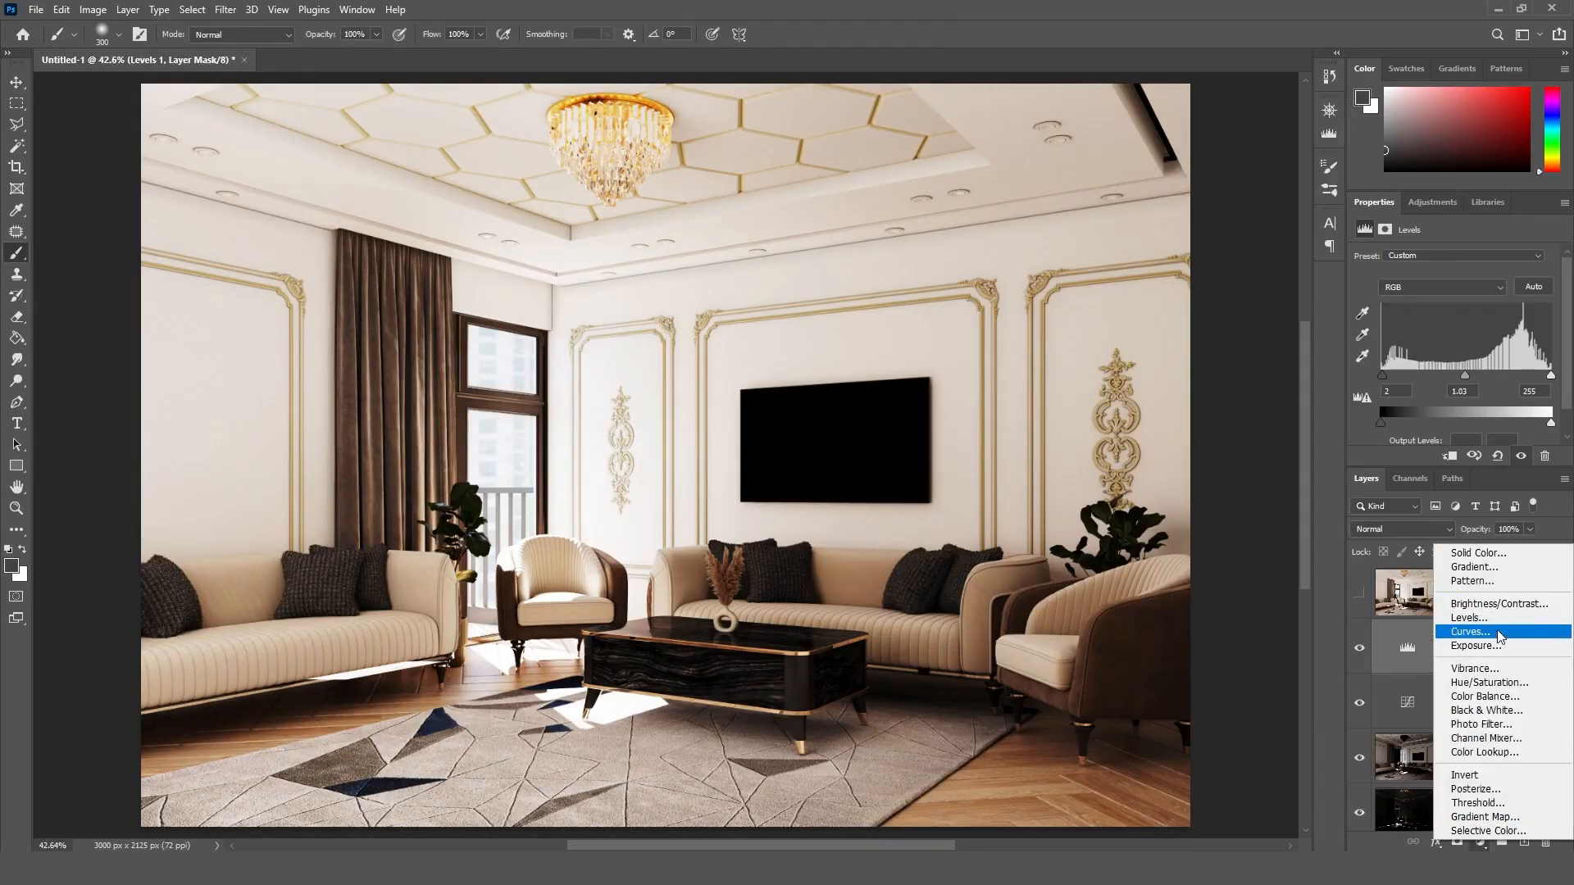
left_click(1489, 613)
mouse_move(1454, 302)
left_mouse_down()
mouse_move(1468, 302)
mouse_move(1450, 302)
left_mouse_up()
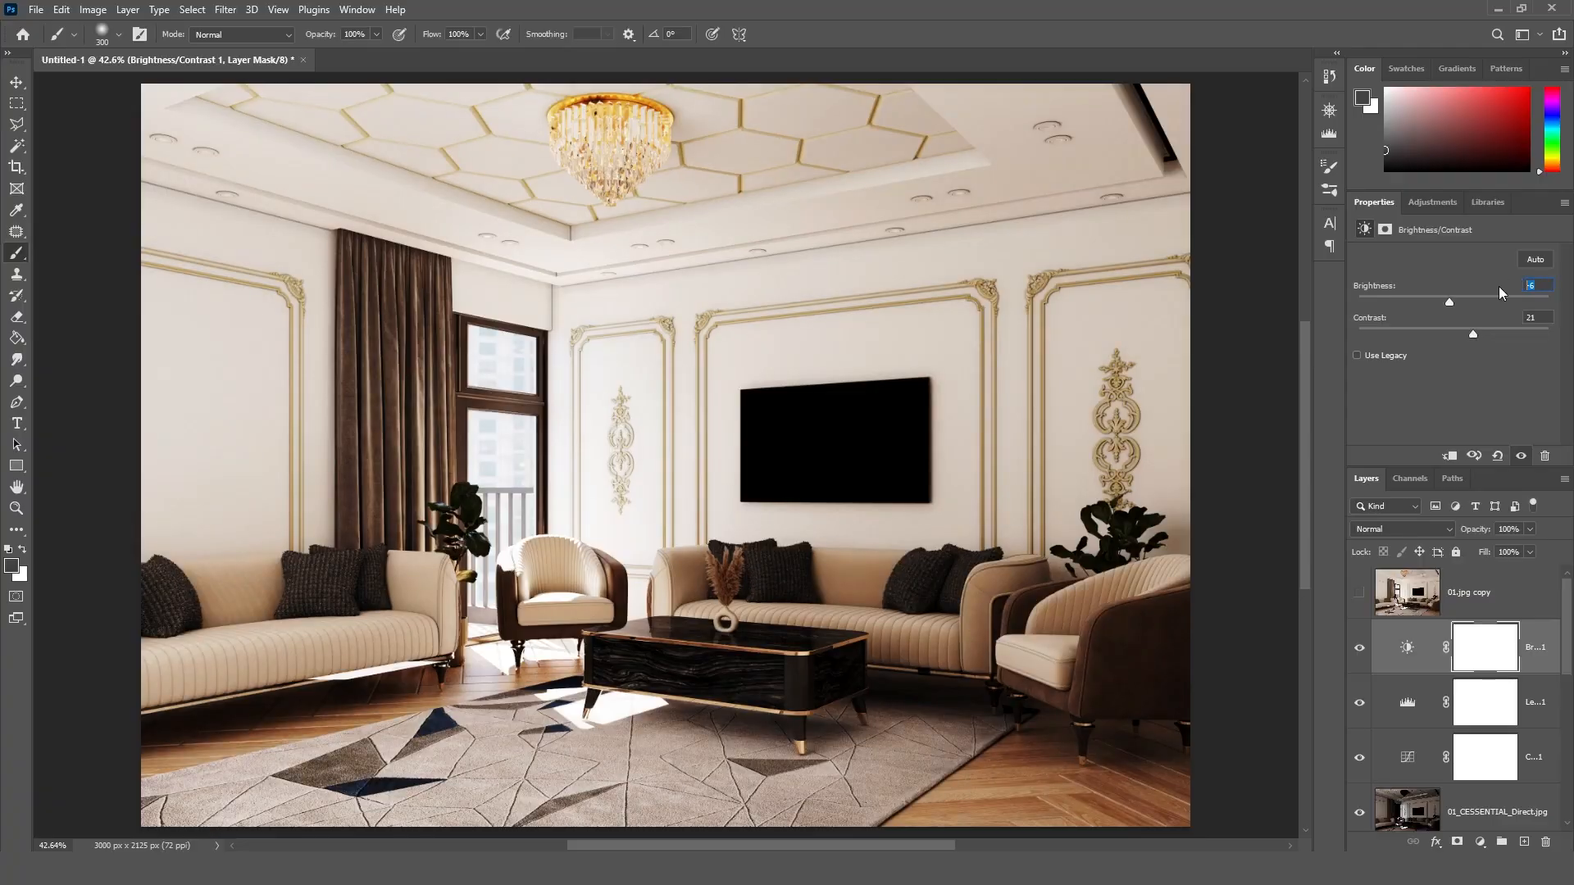
left_click(1359, 648)
left_click(1359, 648)
left_click(1359, 647)
left_click(1358, 648)
Step: Compare the colour-adjusted image with the original render by repeatedly toggling the 01.jpg copy layer
left_click(16, 82)
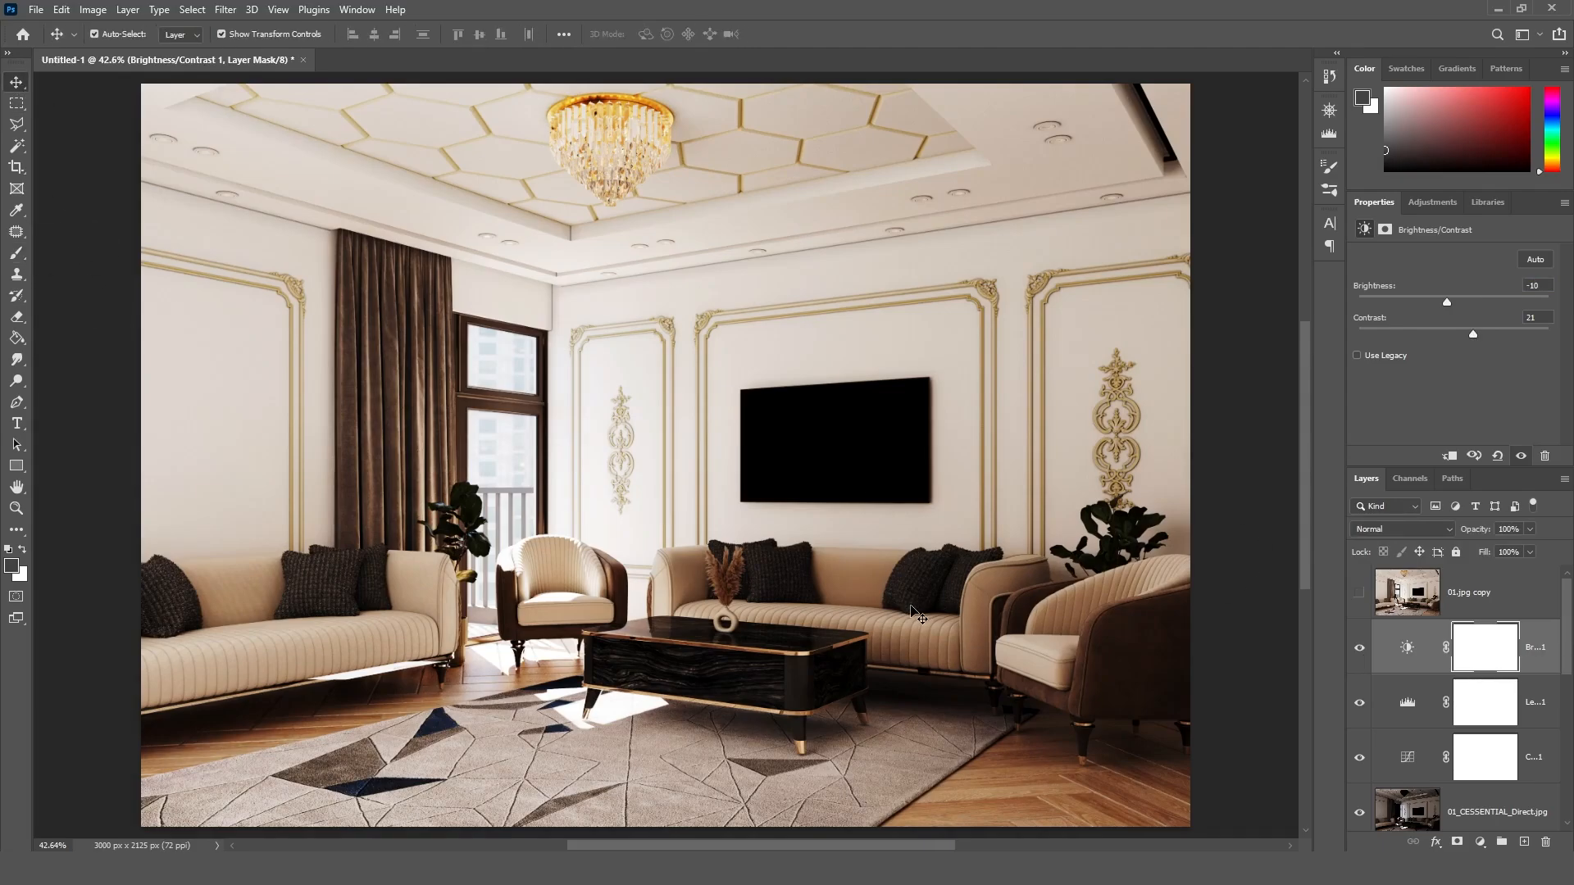
left_click(1359, 592)
left_click(1359, 592)
left_click(1359, 592)
left_click(1360, 593)
left_click(1360, 593)
left_click(1360, 593)
left_click(1360, 592)
left_click(1359, 595)
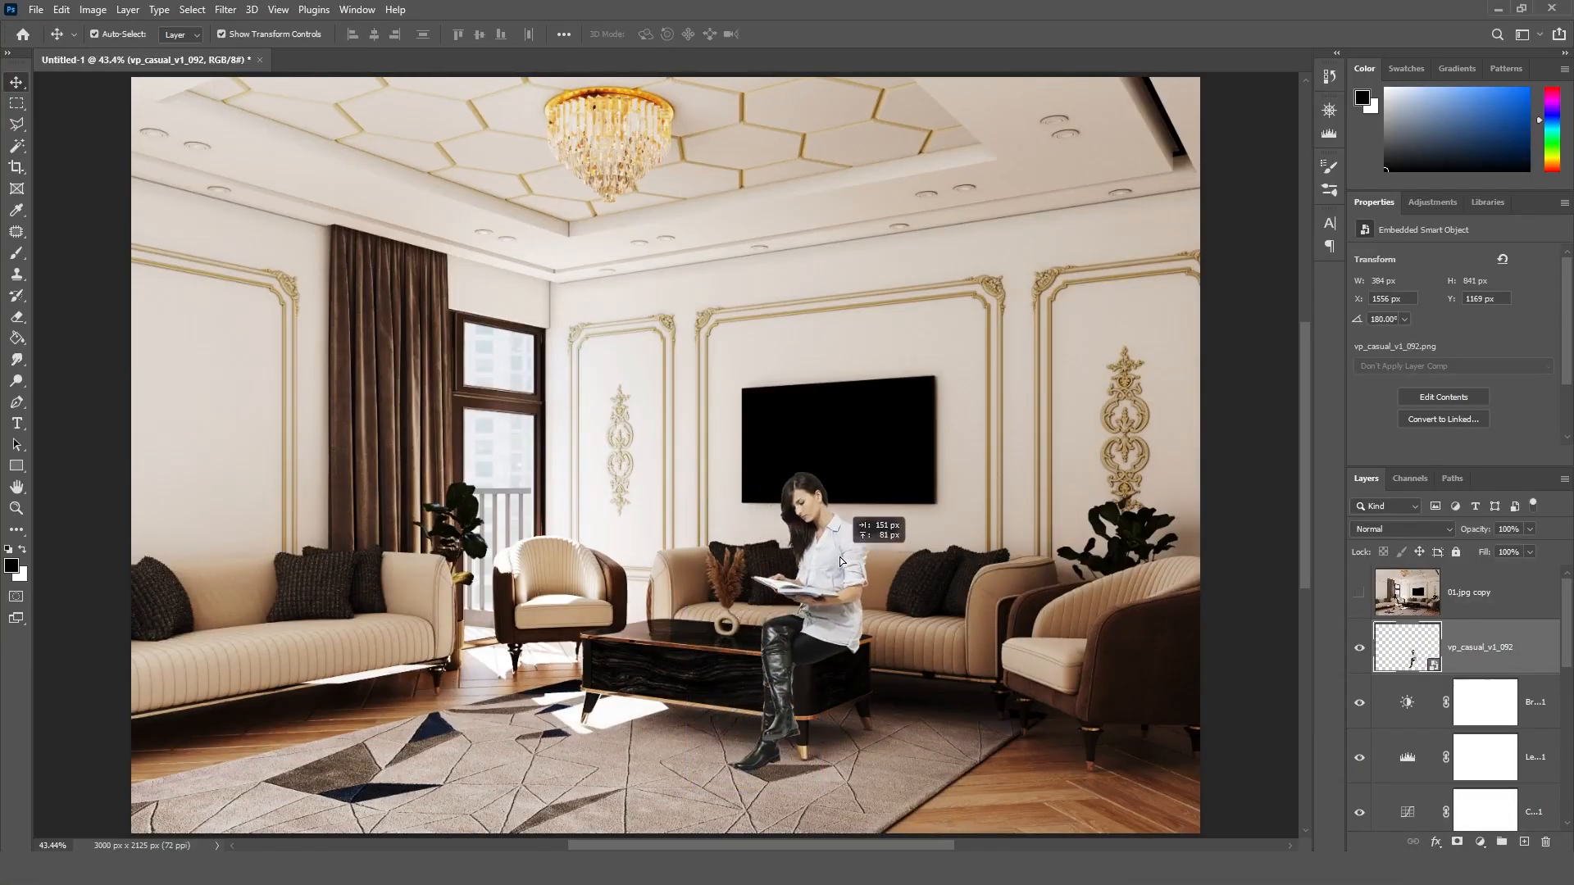
Step: Position the vp_casual_v1_092 cutout of the reading woman at the middle sofa and scale it down to about 281 × 593 px
left_click_drag(839, 558, 848, 525)
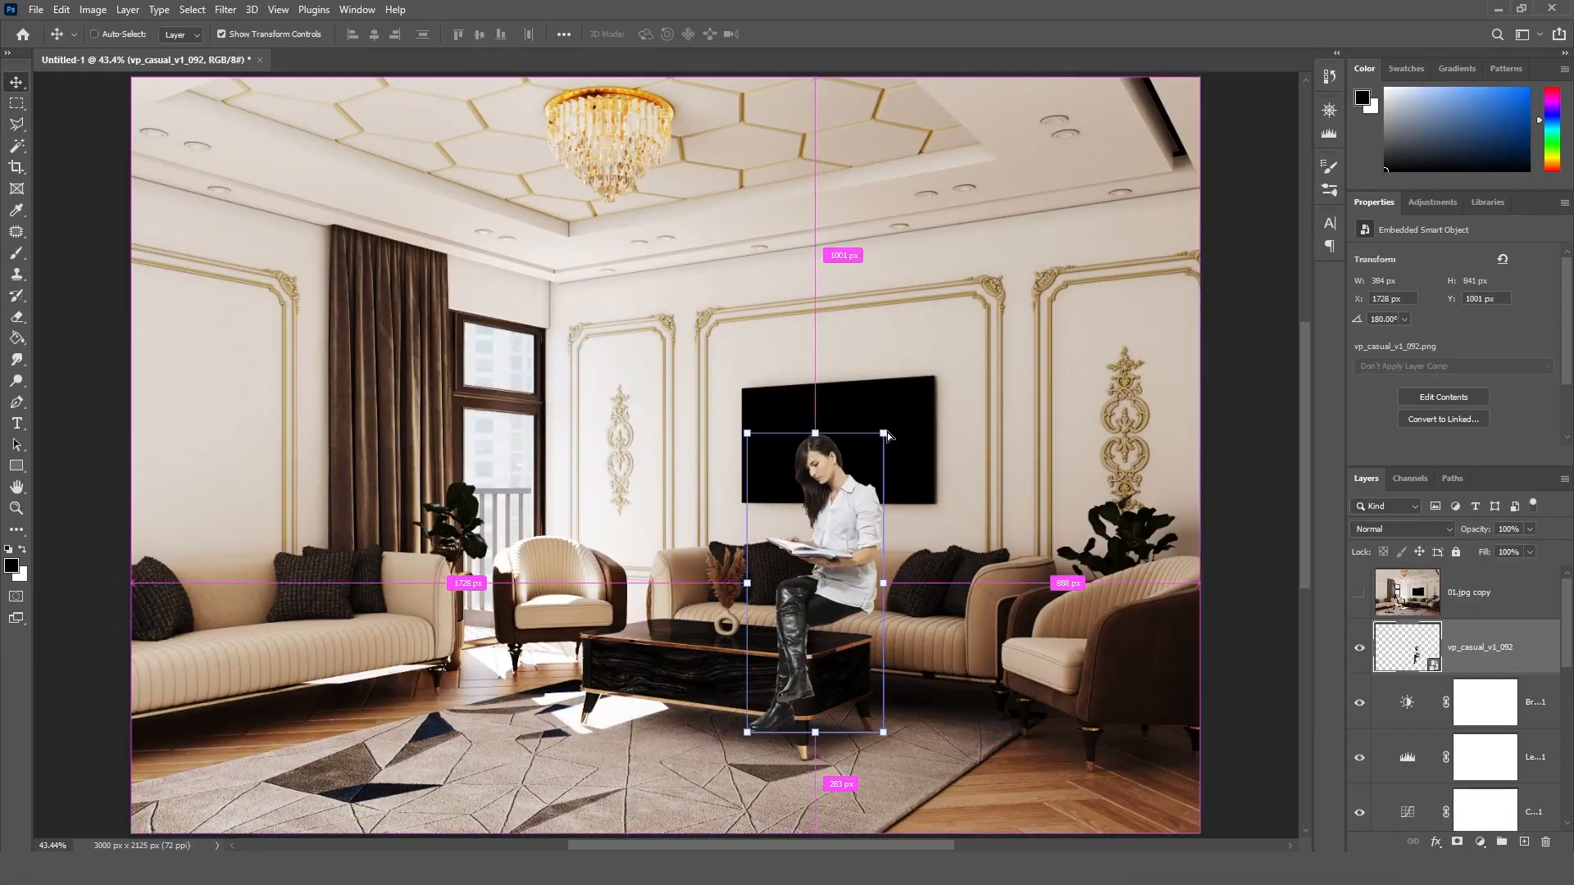
key("ctrl+t")
left_click_drag(885, 433, 845, 512)
left_click_drag(803, 619, 864, 599)
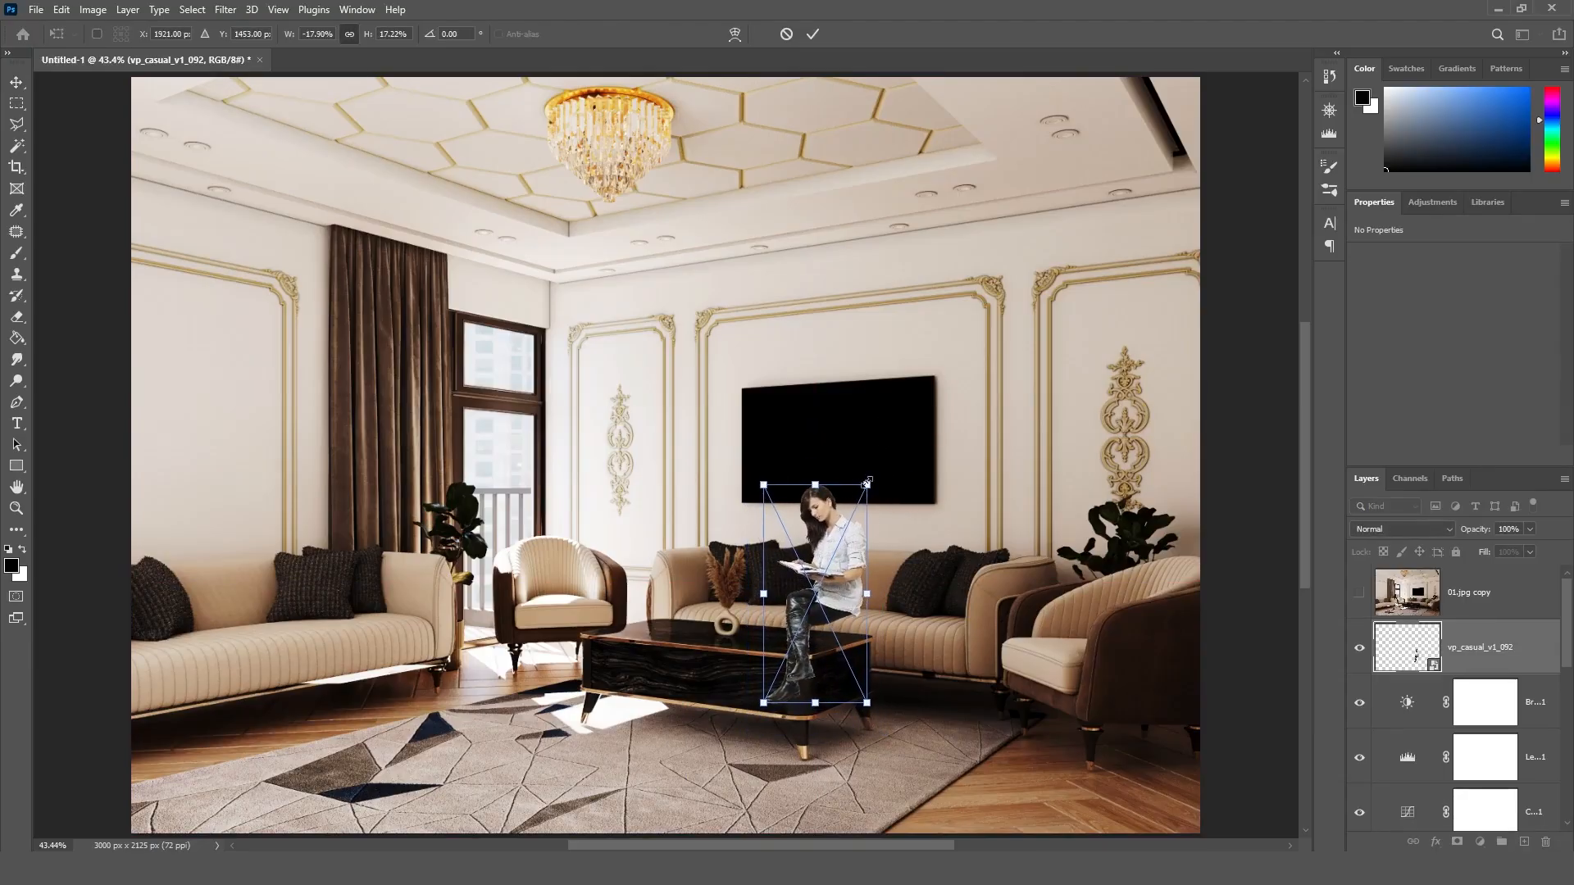
left_click_drag(865, 484, 864, 491, "shift")
left_click(812, 34)
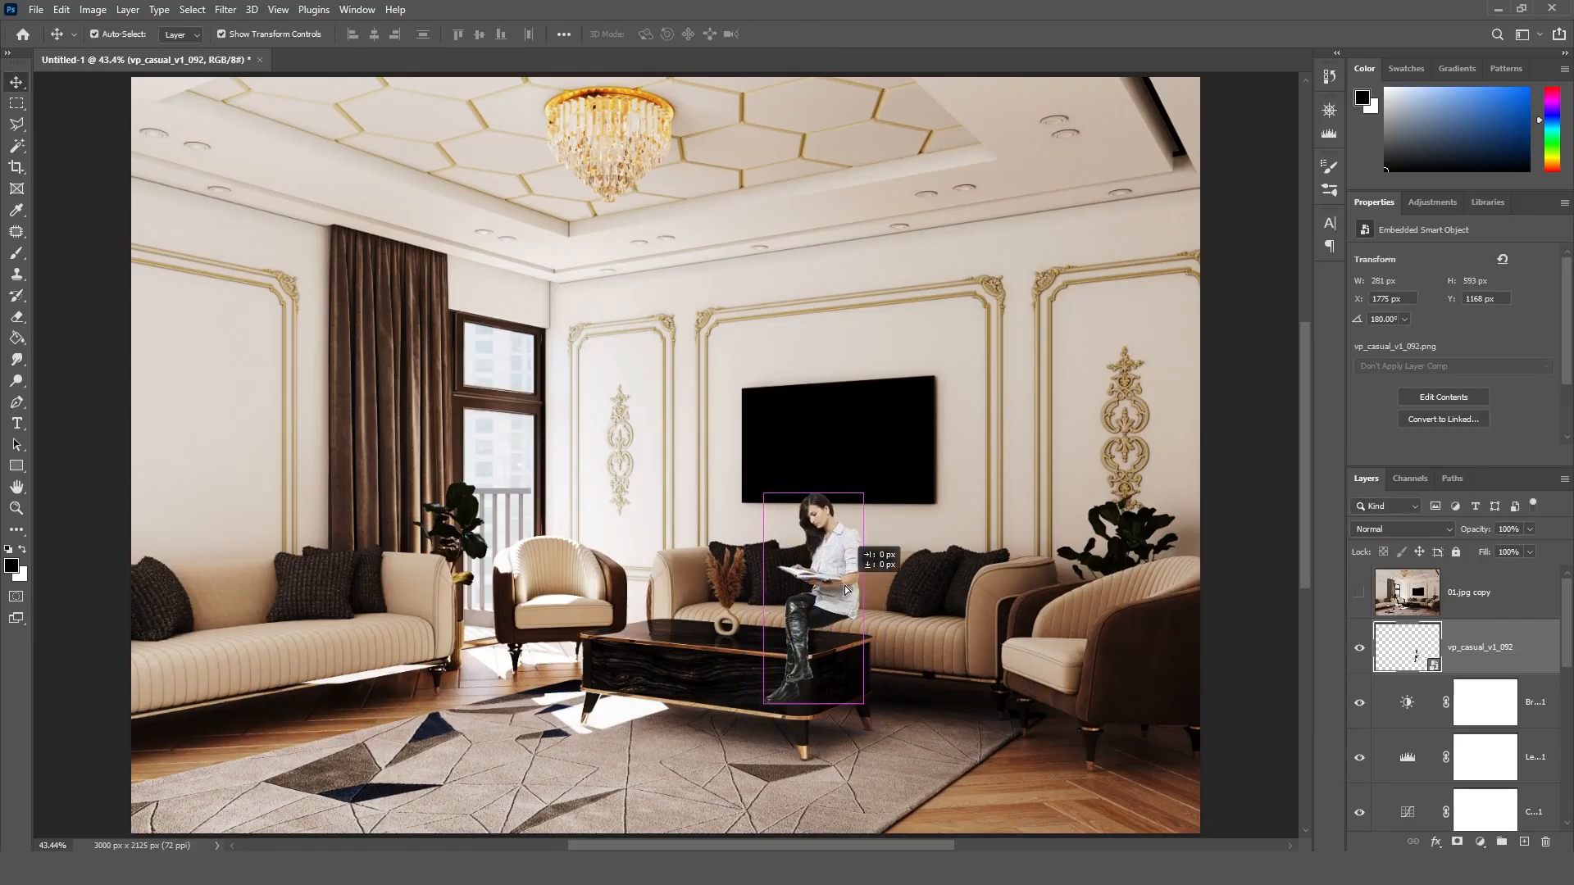
Step: Scale the reading woman down to about 272 × 573 px and nudge her into a seated position on the sofa's edge
scroll(836, 587, "up", 4, "alt")
scroll(829, 590, "up", 1, "alt")
left_click_drag(830, 590, 854, 568)
key("ctrl+t")
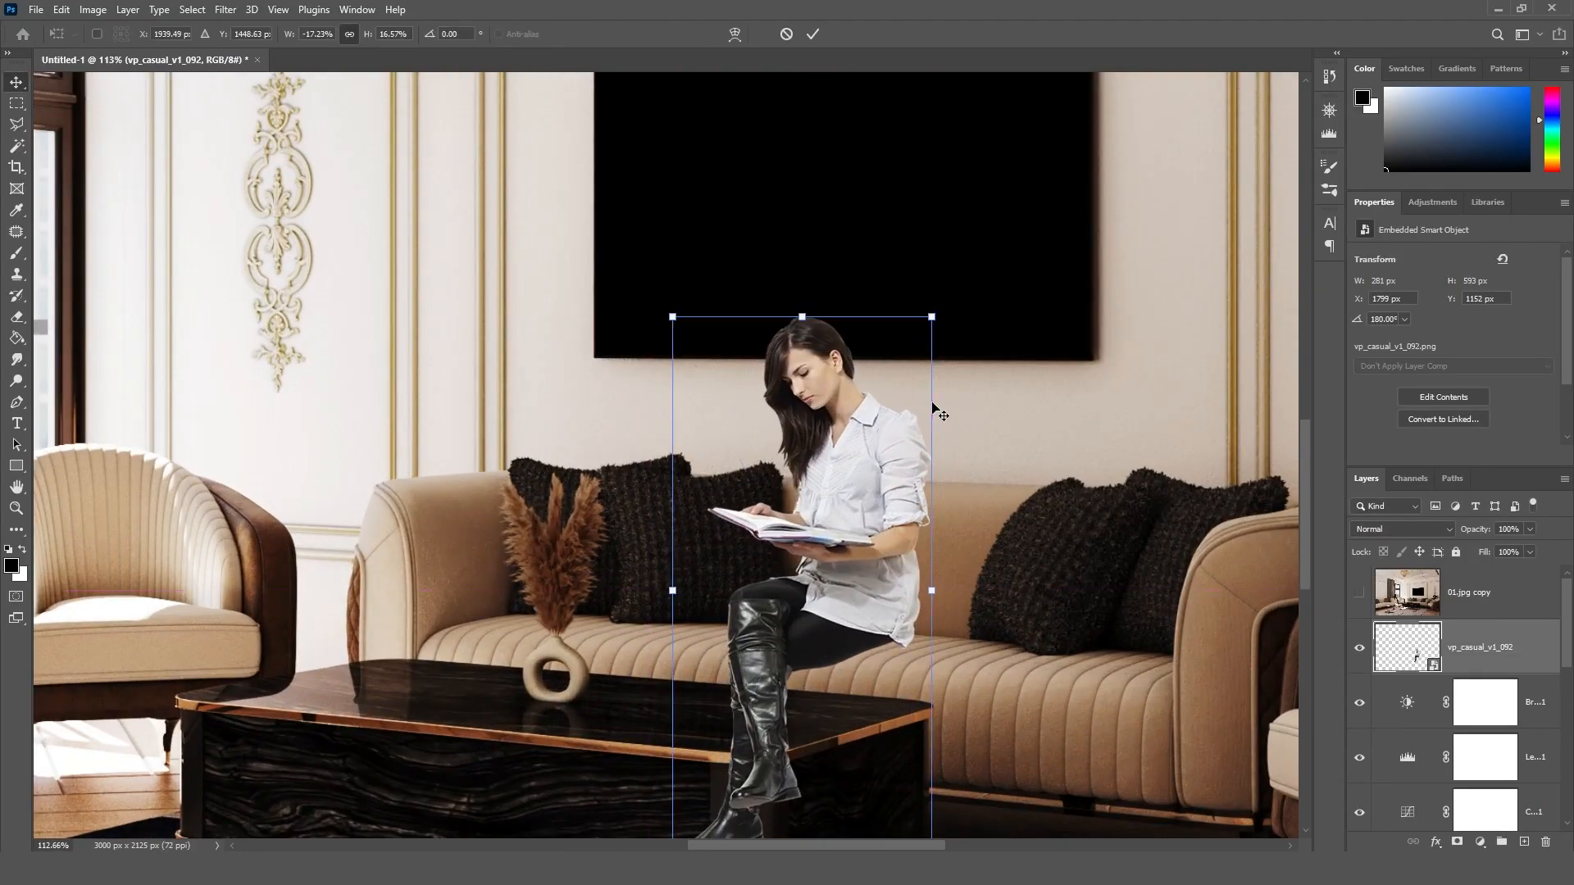
left_click_drag(931, 316, 924, 328)
left_click(812, 33)
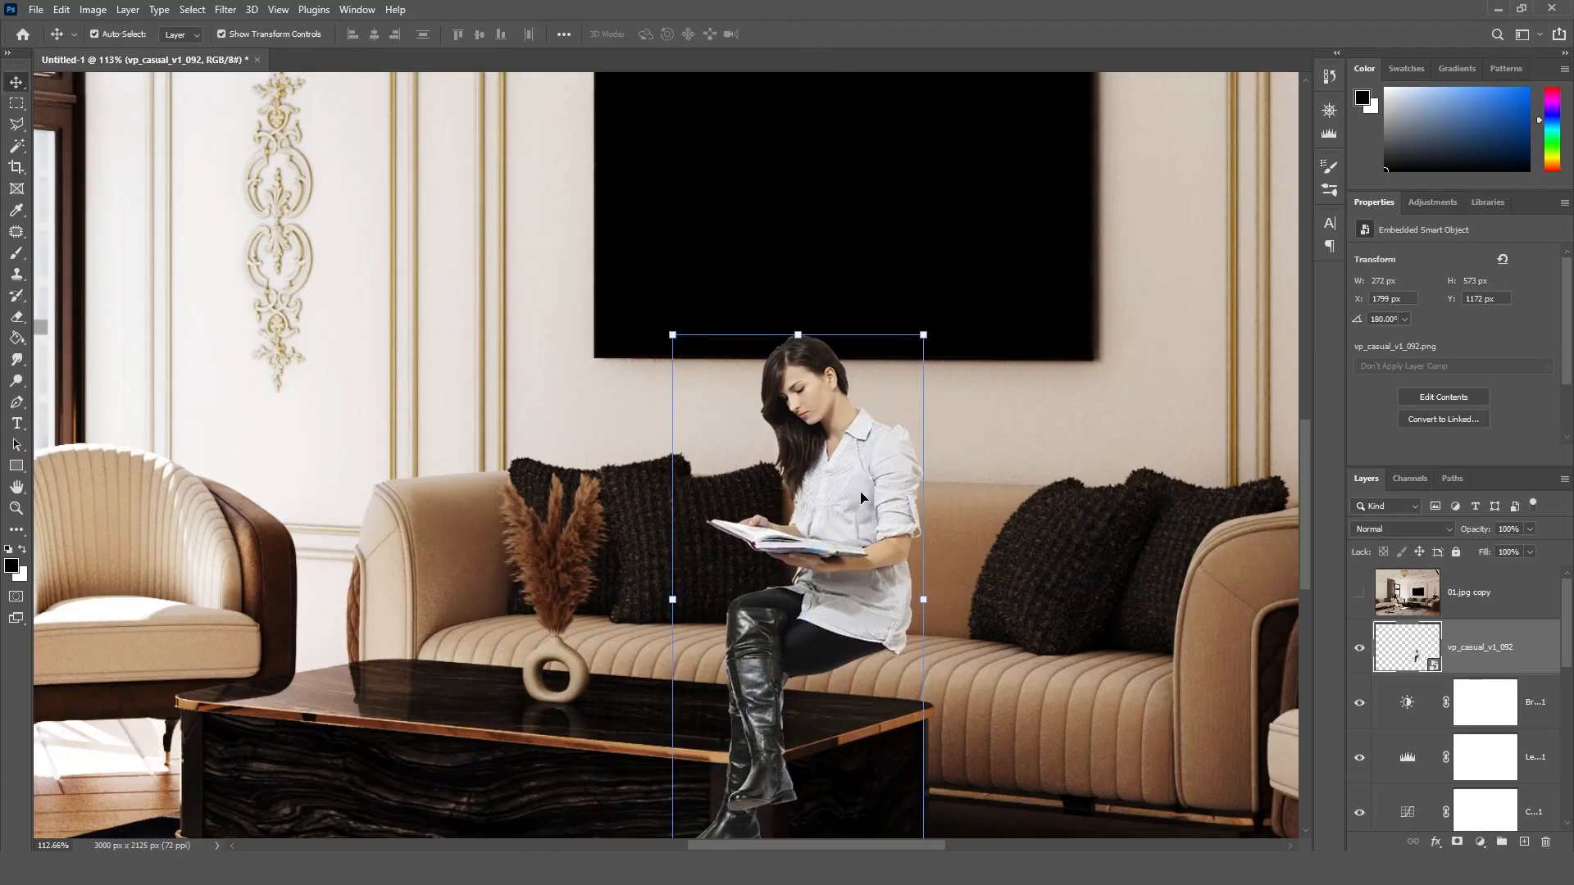
left_click_drag(861, 492, 873, 481)
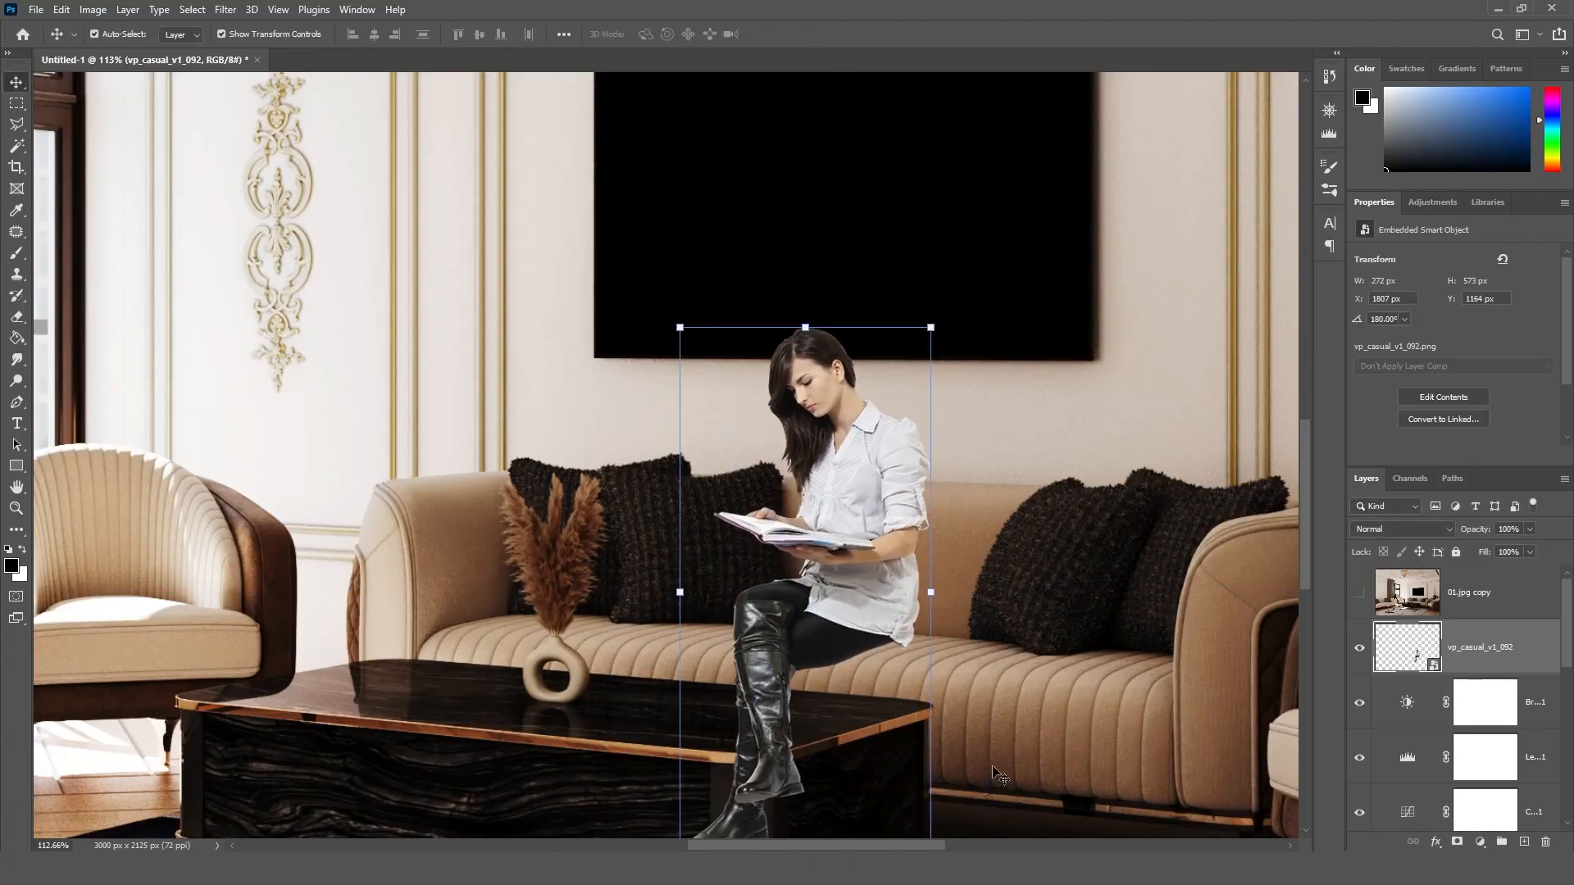
Step: Enlarge the reading woman slightly to about 288 × 589 px, keeping her feet in place
scroll(832, 514, "down", 3, "alt")
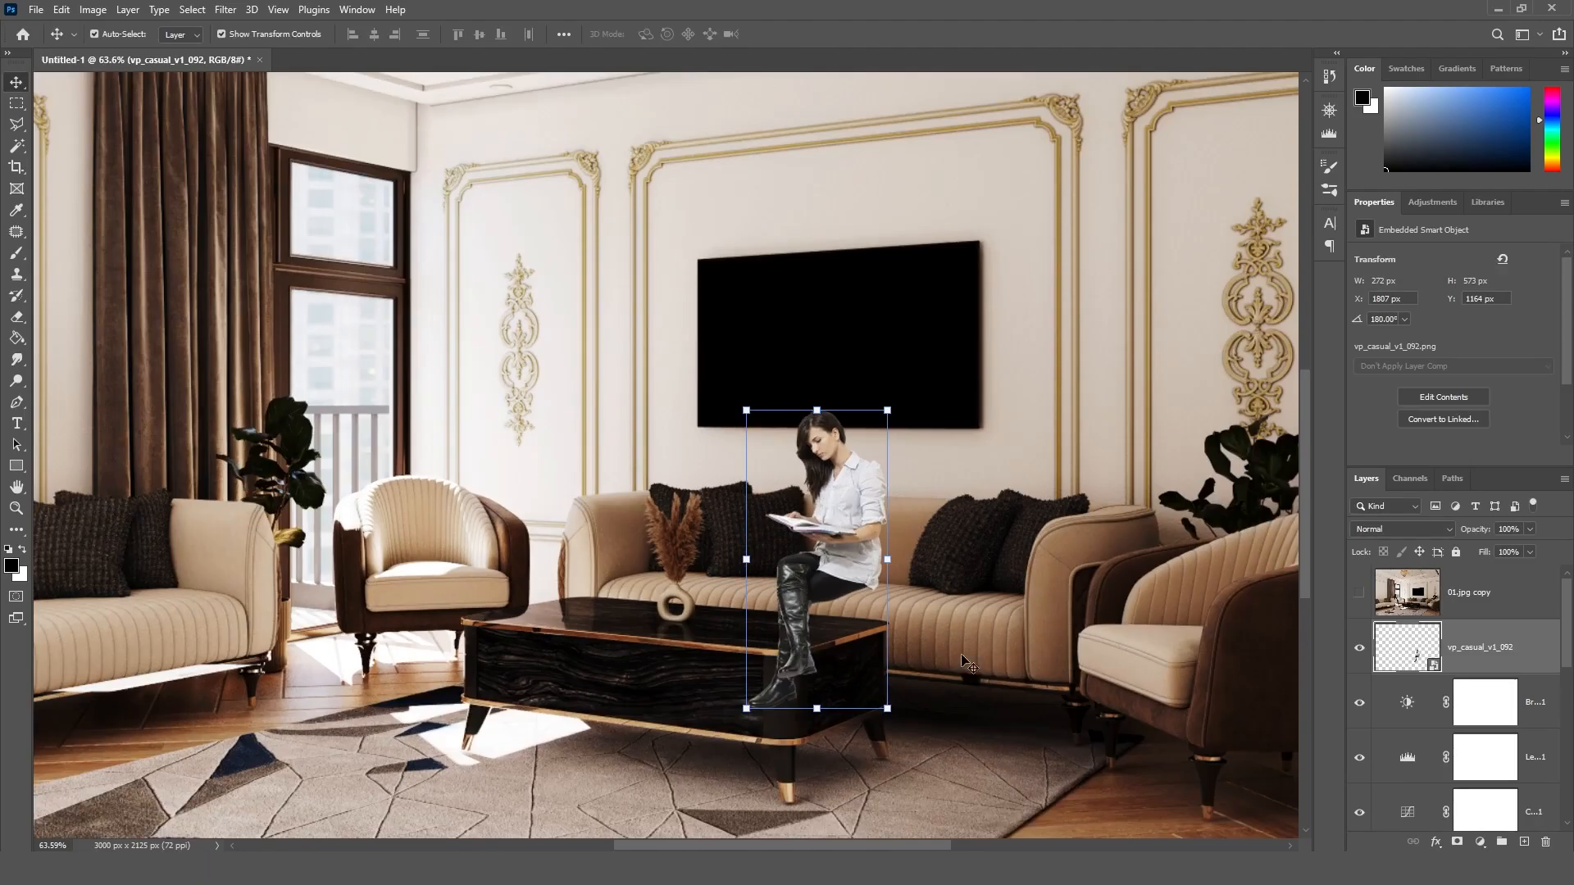
left_click_drag(889, 559, 893, 558, "shift")
left_click_drag(894, 403, 901, 396)
left_click(812, 33)
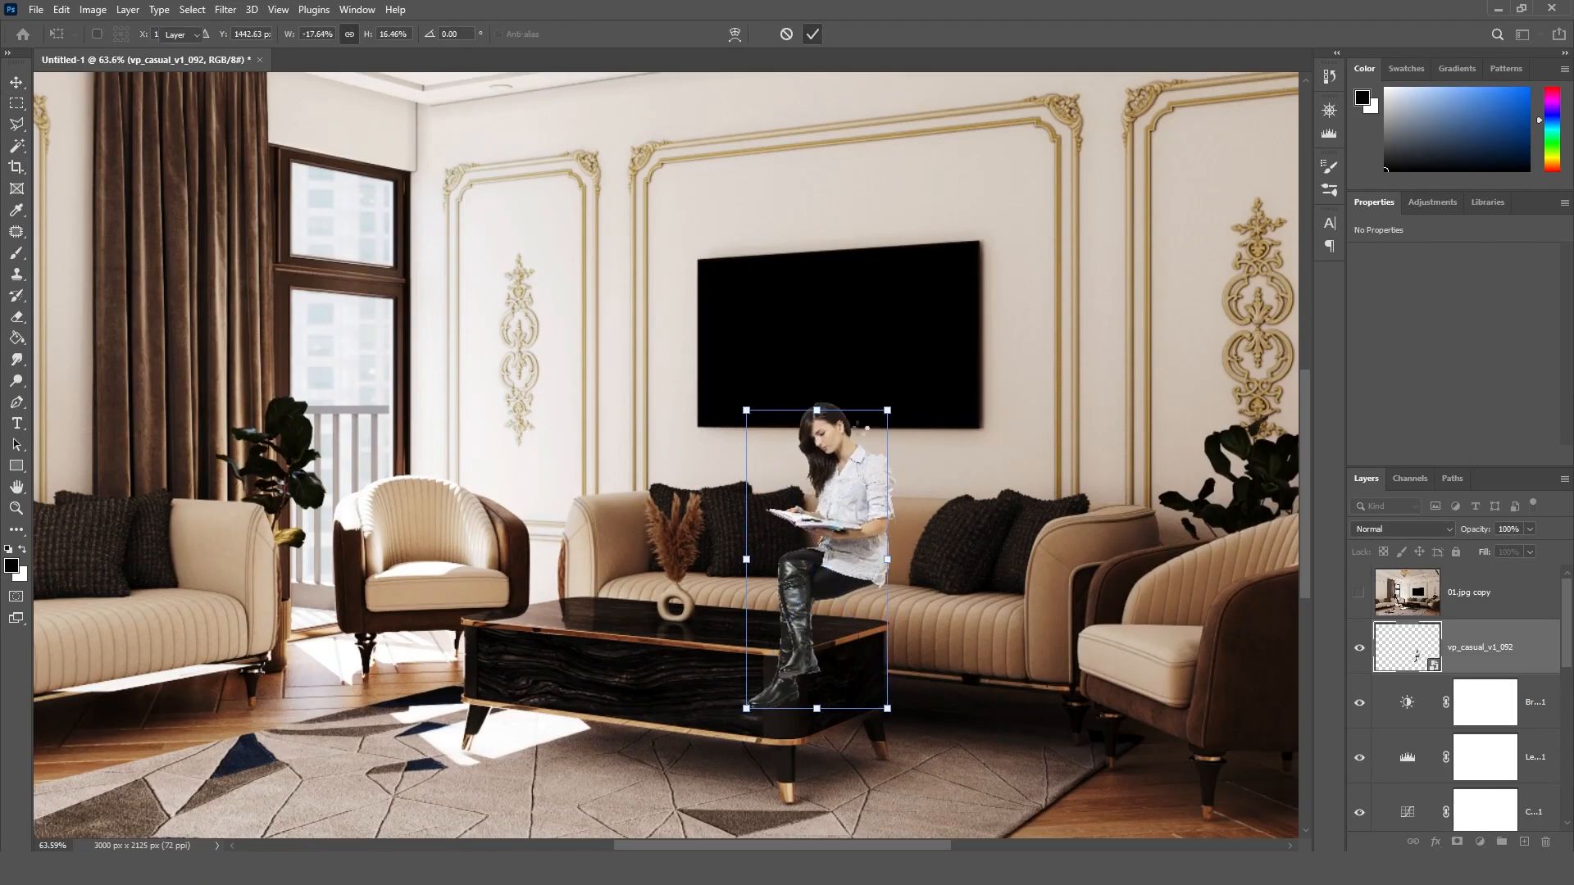
left_click(864, 573)
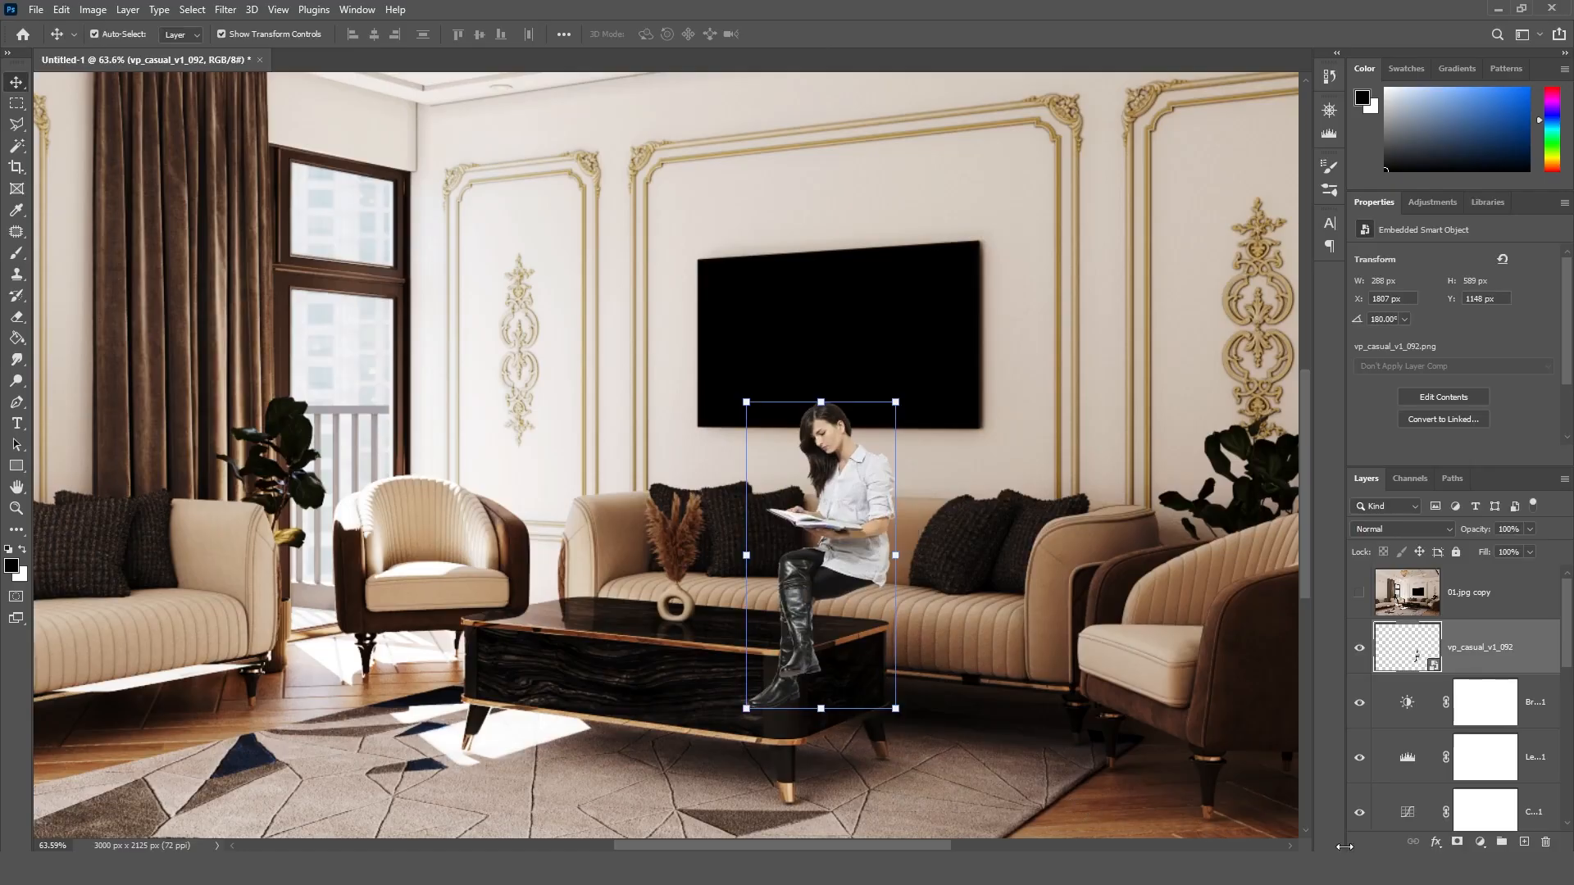
Step: Show the 01_CMasking_ID.jpg layer and select all colour areas of the coffee table on it with the Magic Wand
scroll(1393, 696, "down", 8)
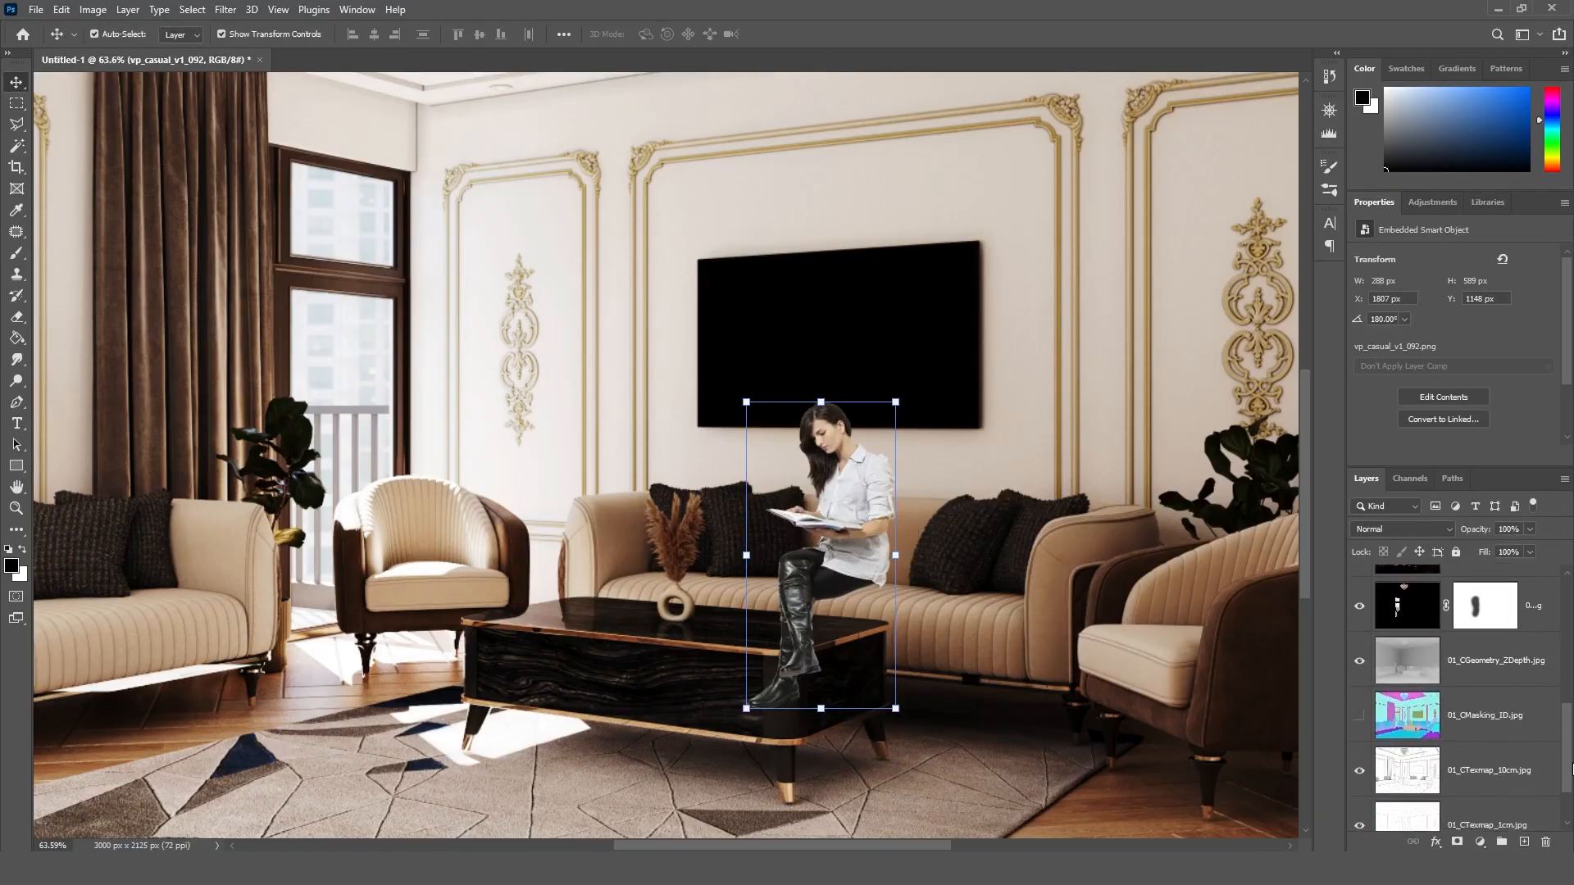
left_click(1358, 706)
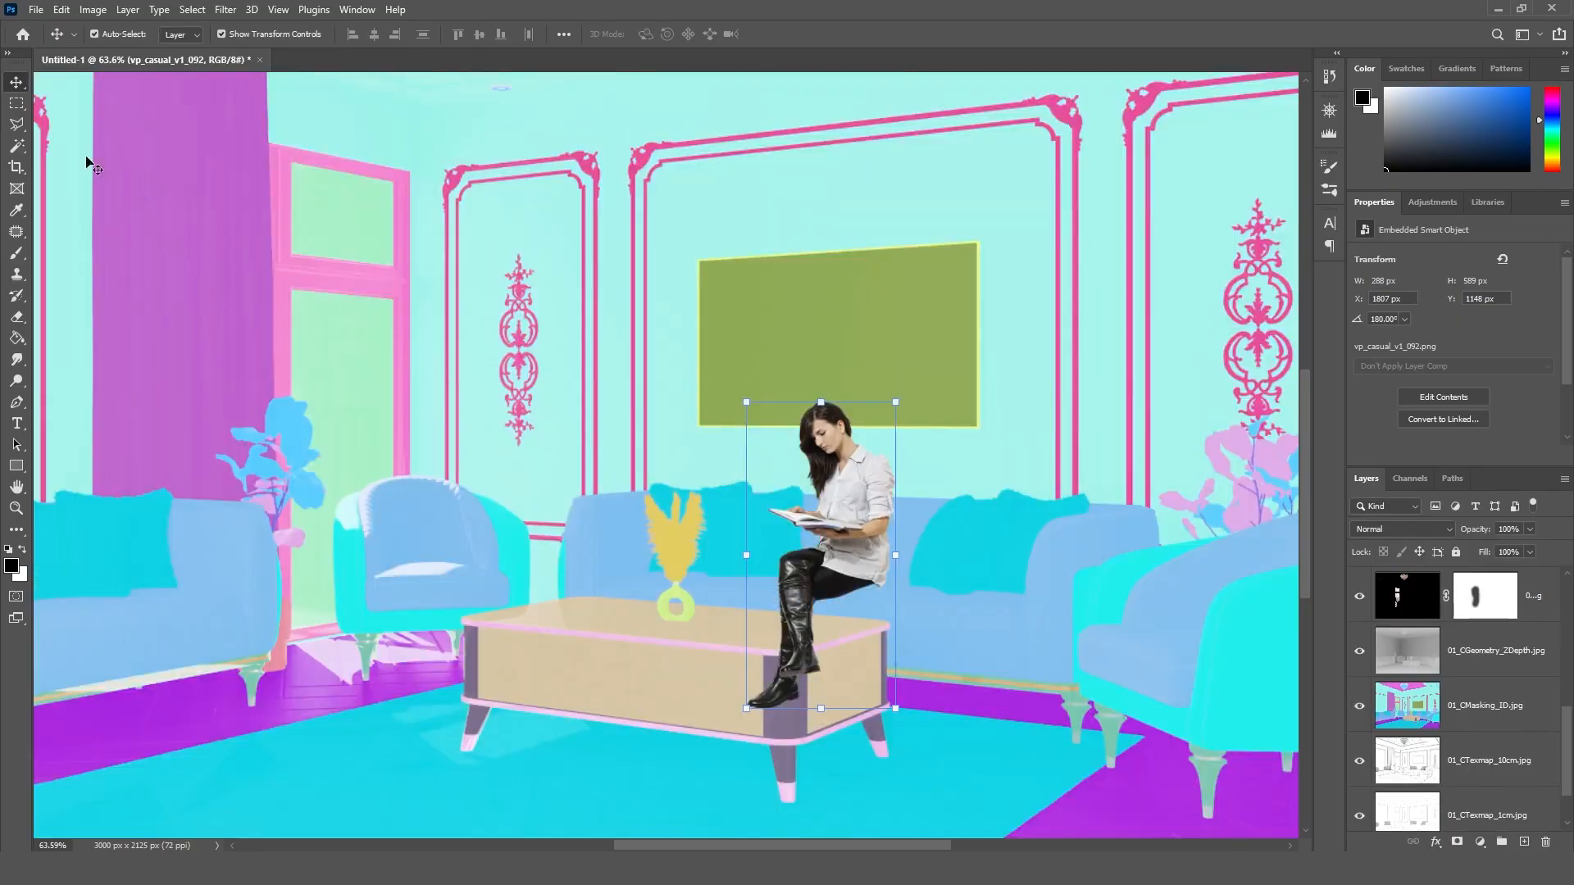
left_click(17, 146)
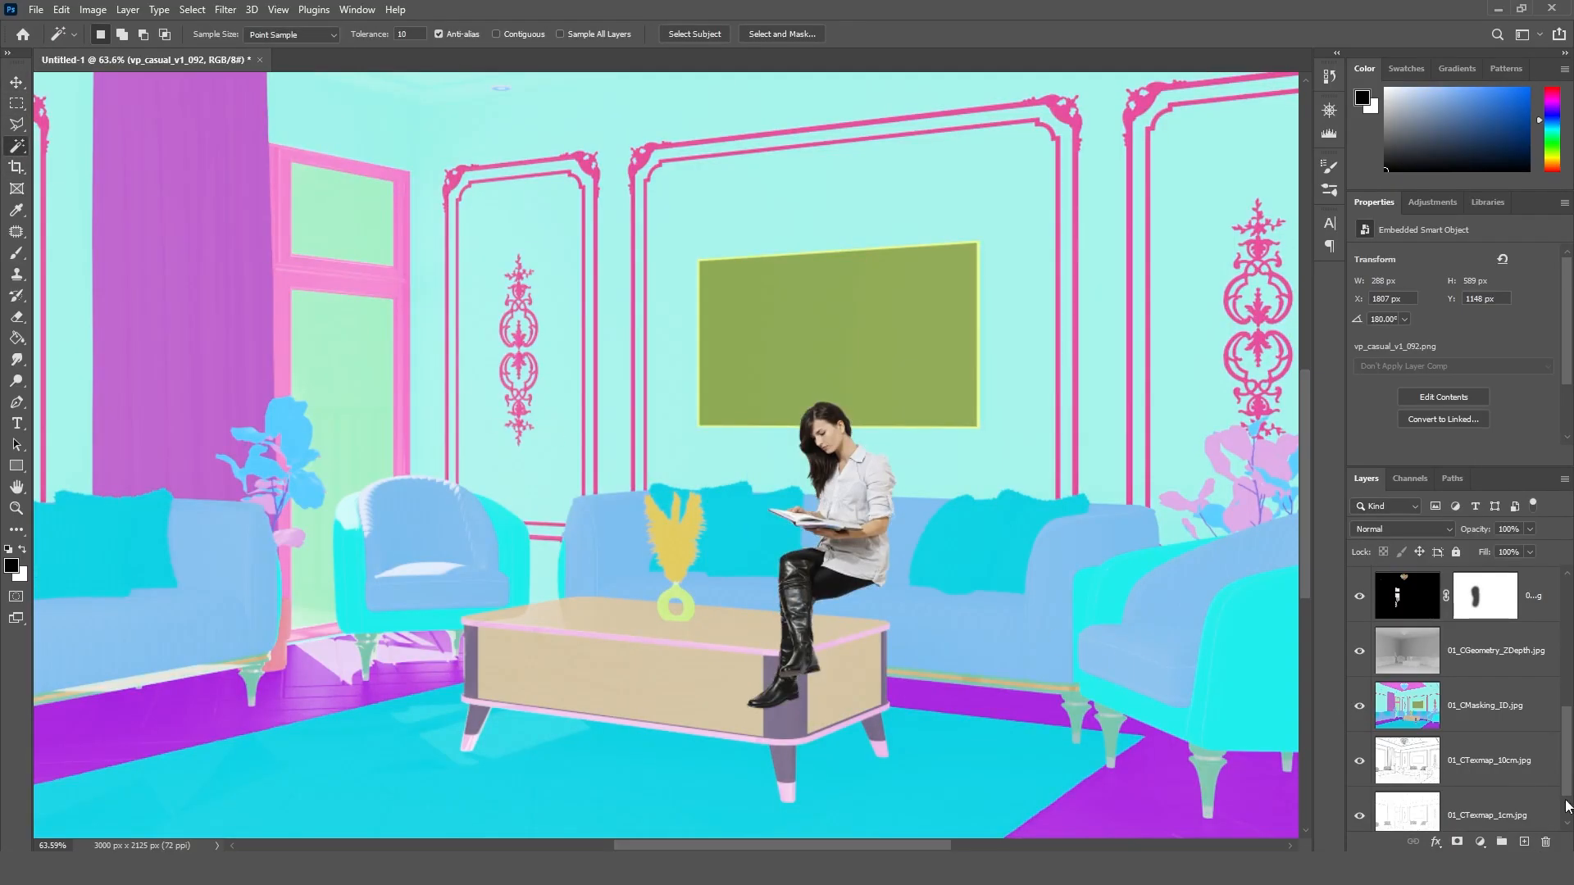
left_click(1501, 727)
left_click(721, 627)
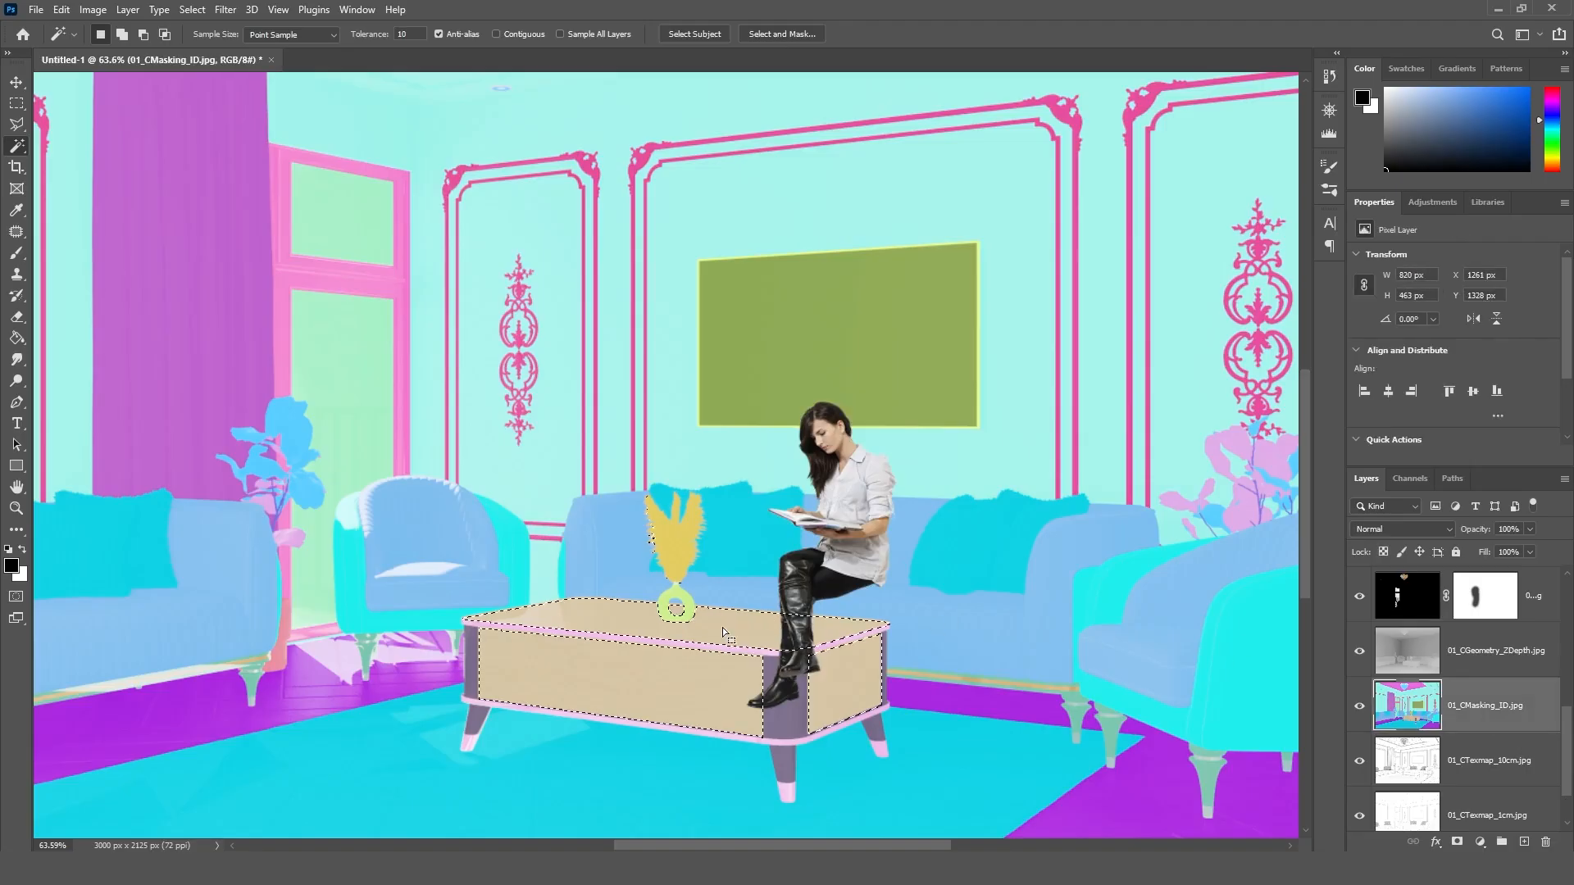
left_click(739, 697, "shift")
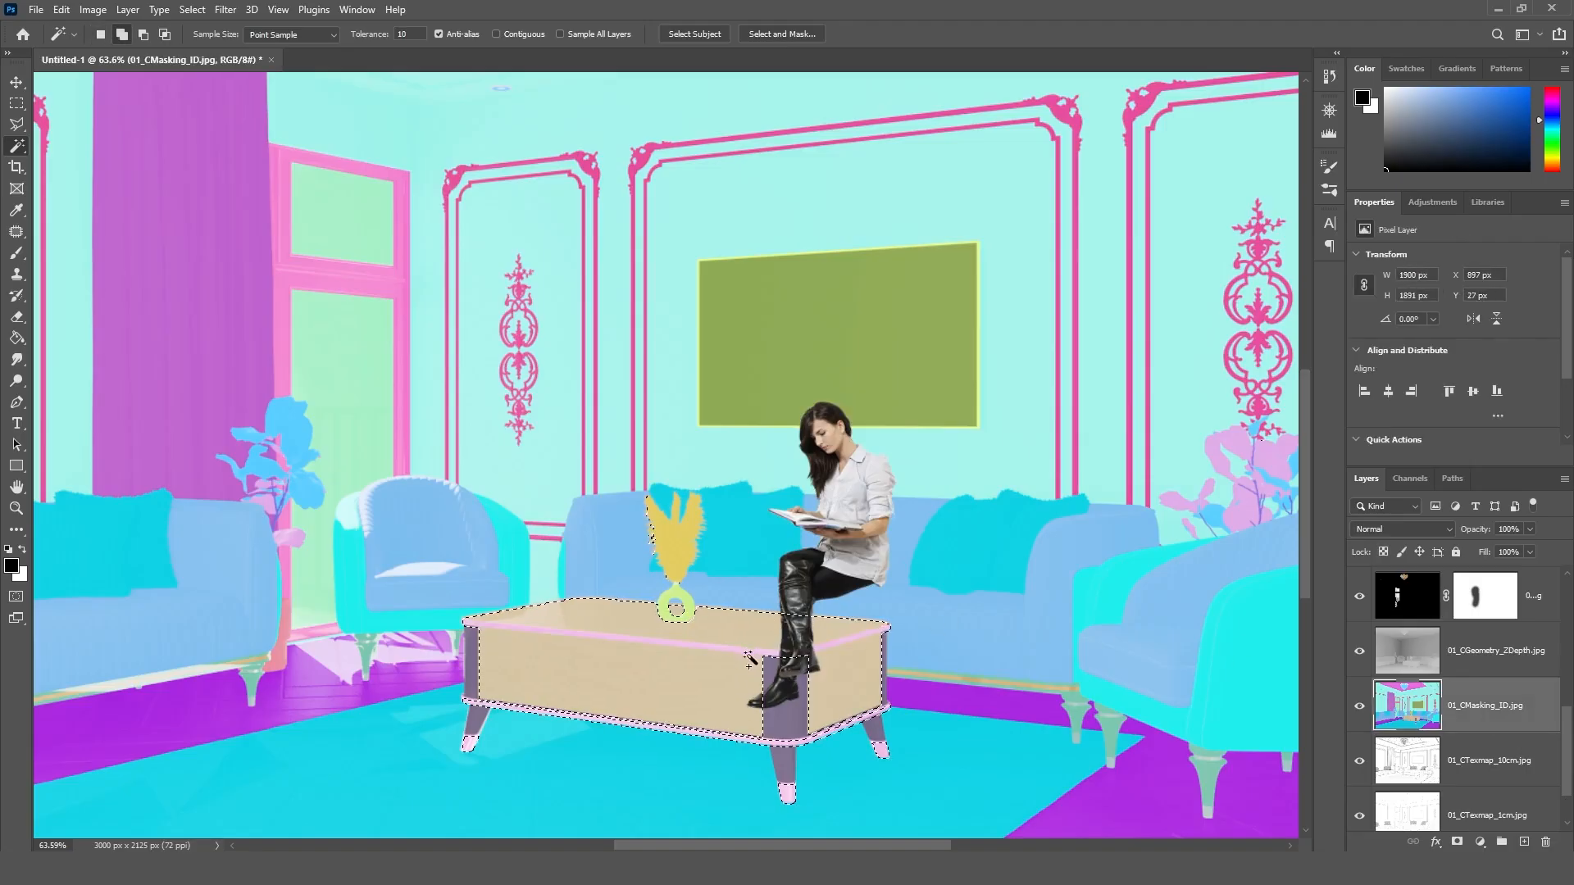
left_click(792, 752, "shift")
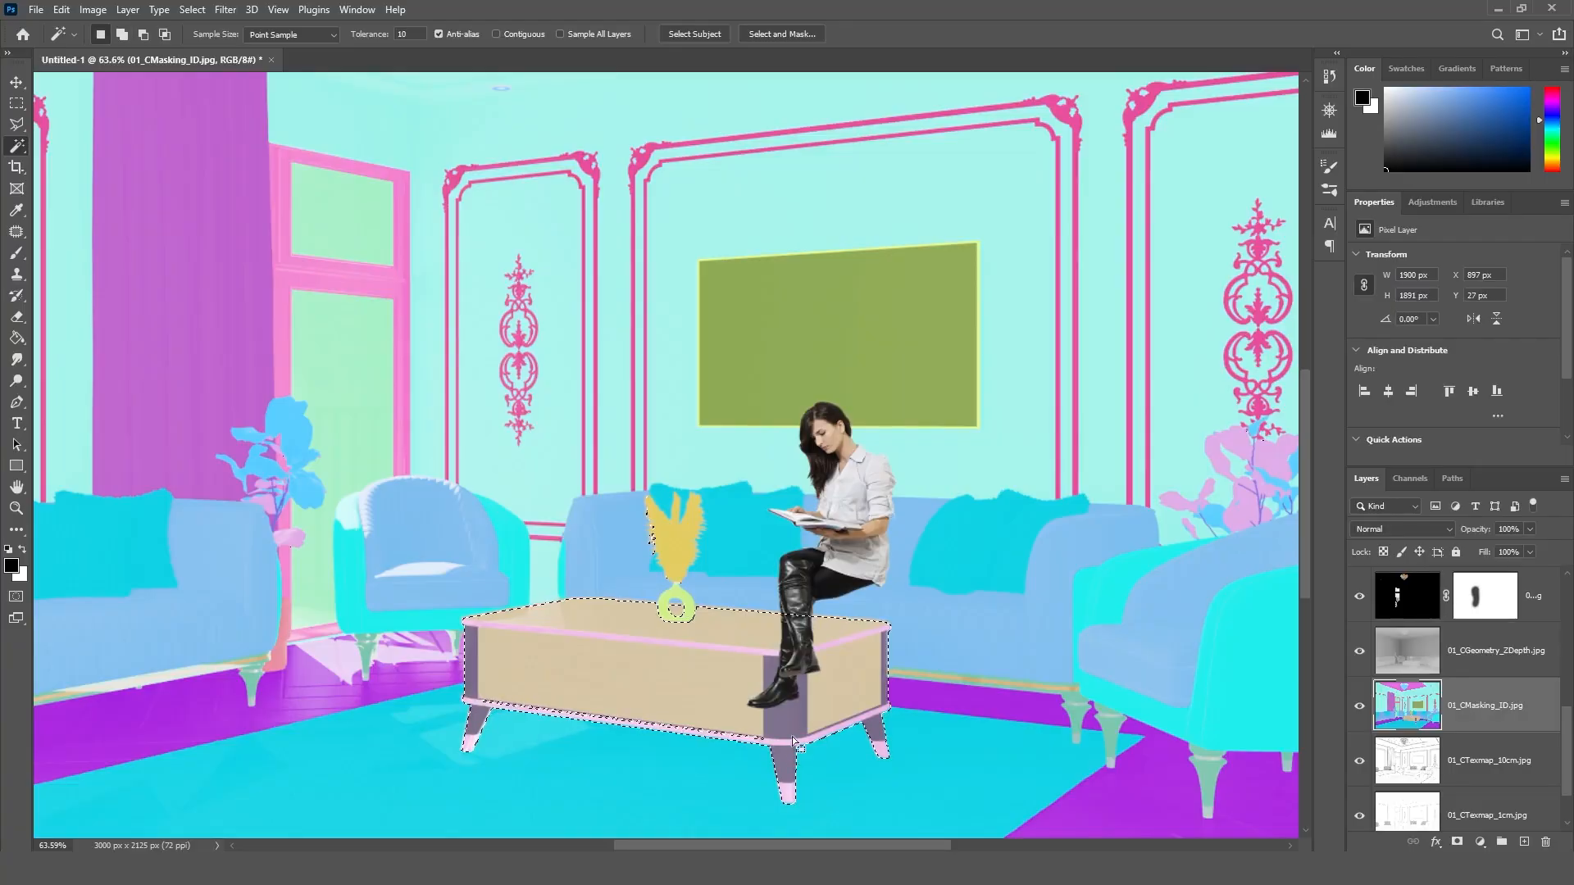
Step: Invert the coffee table selection and hide the 01_CMasking_ID.jpg layer
right_click(726, 620)
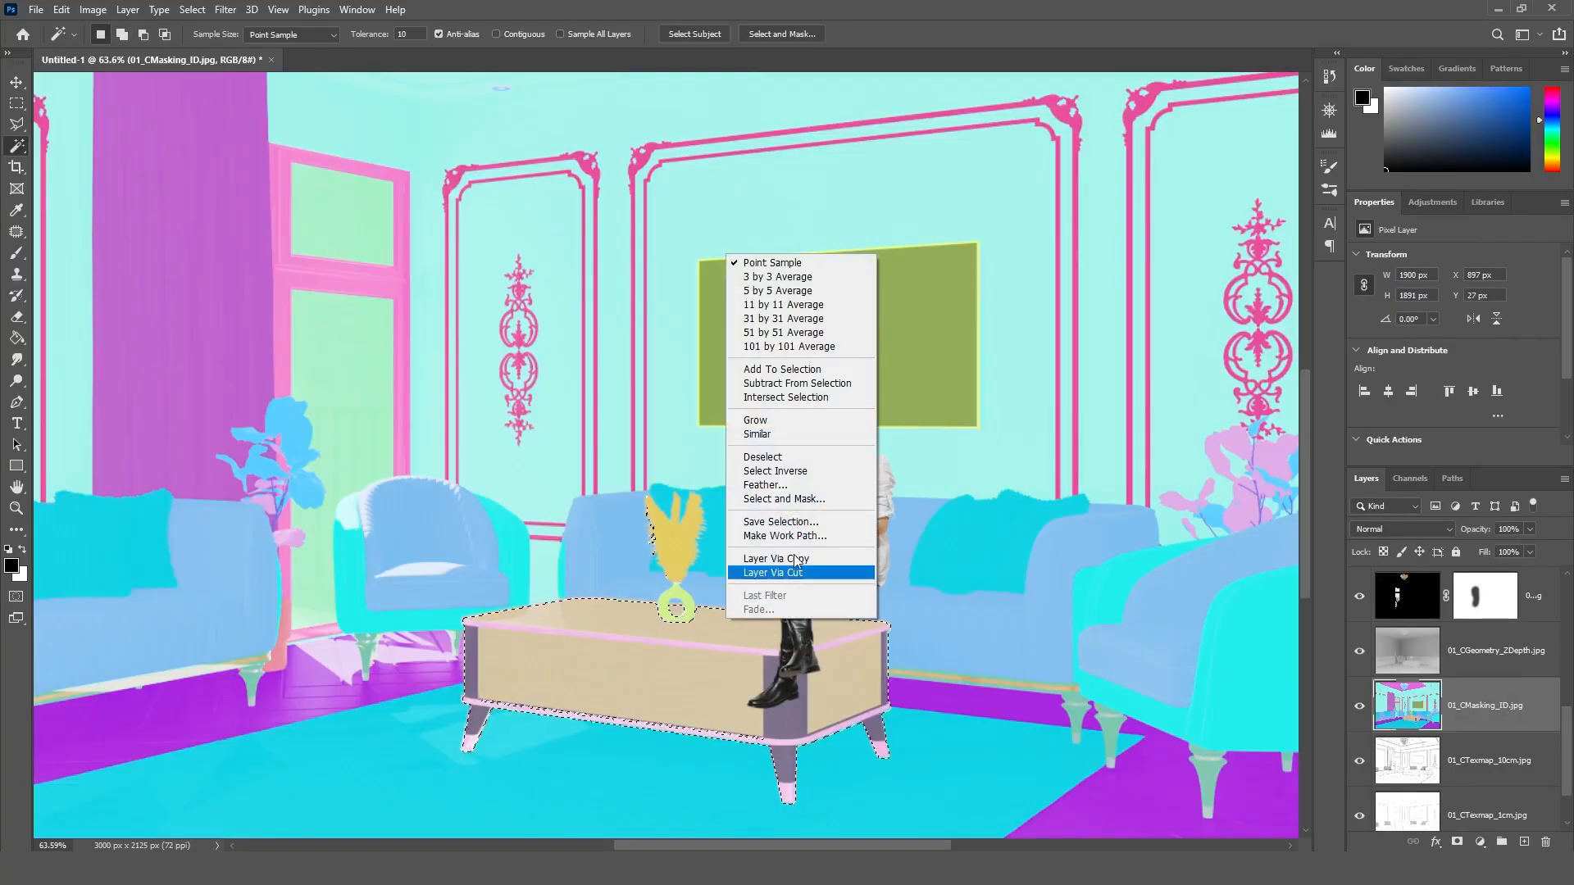
left_click(804, 474)
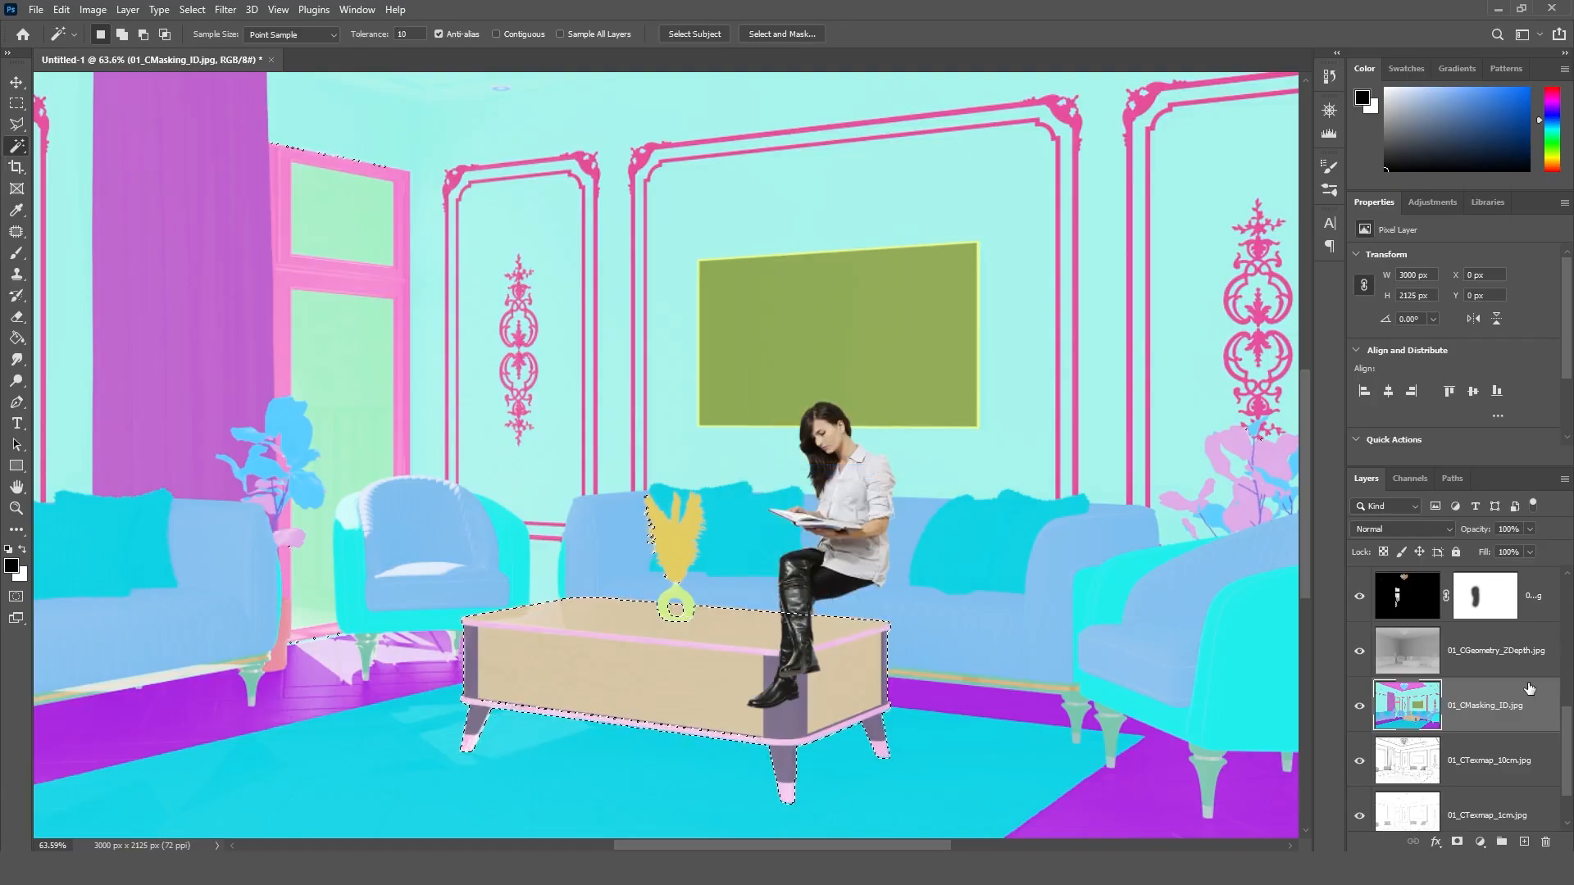
left_click(1359, 709)
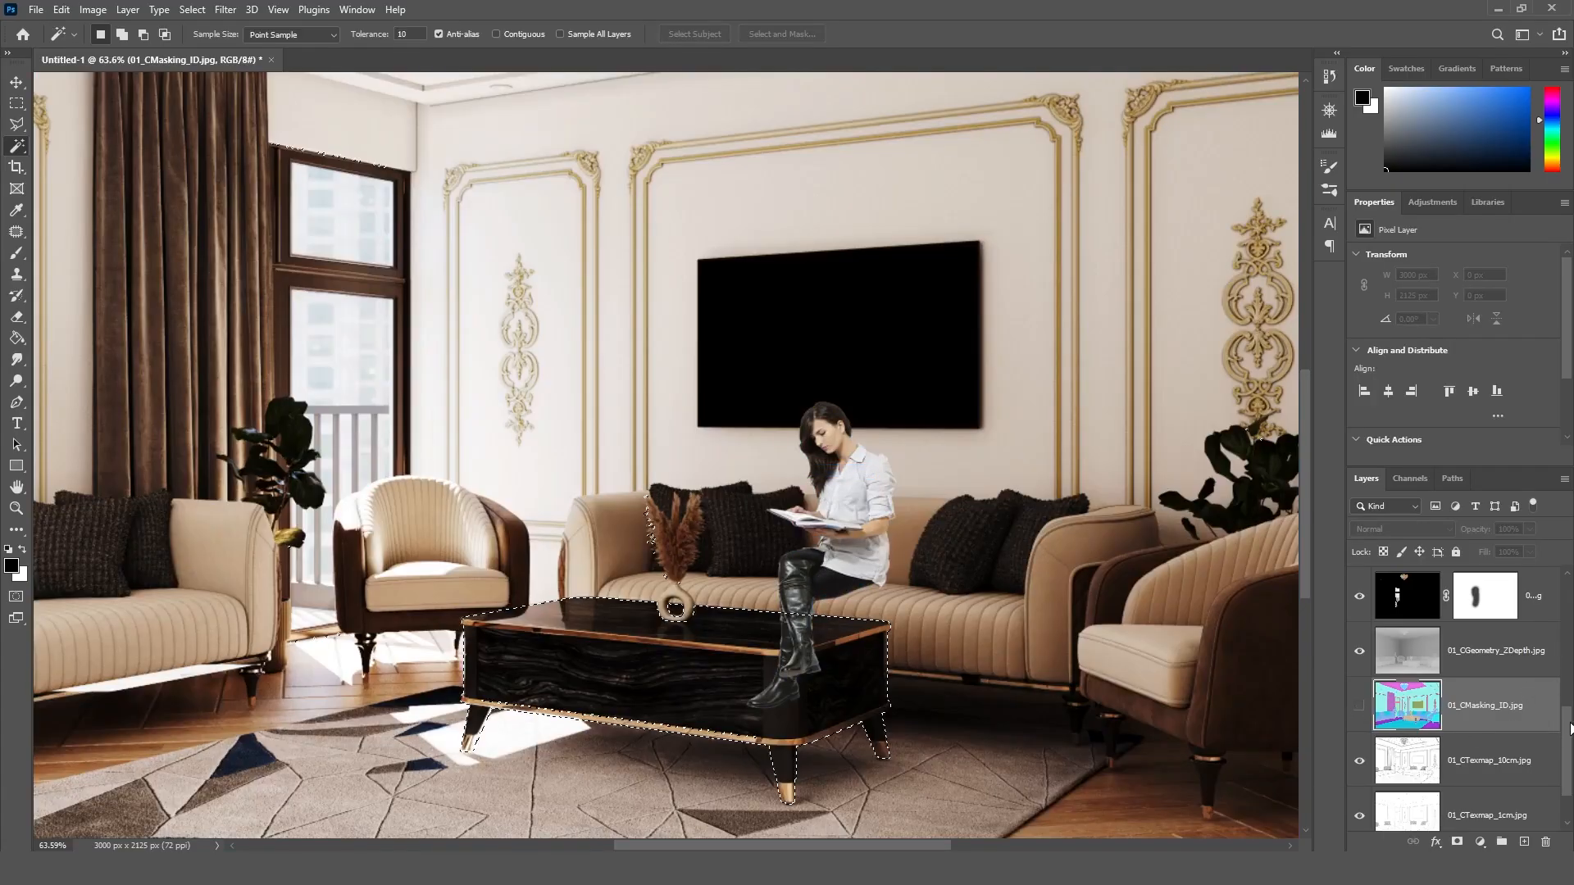
Step: Mask the vp_casual_v1_092 layer with the inverted coffee table selection so the woman's legs are hidden behind the table
left_click_drag(1568, 728, 1569, 599)
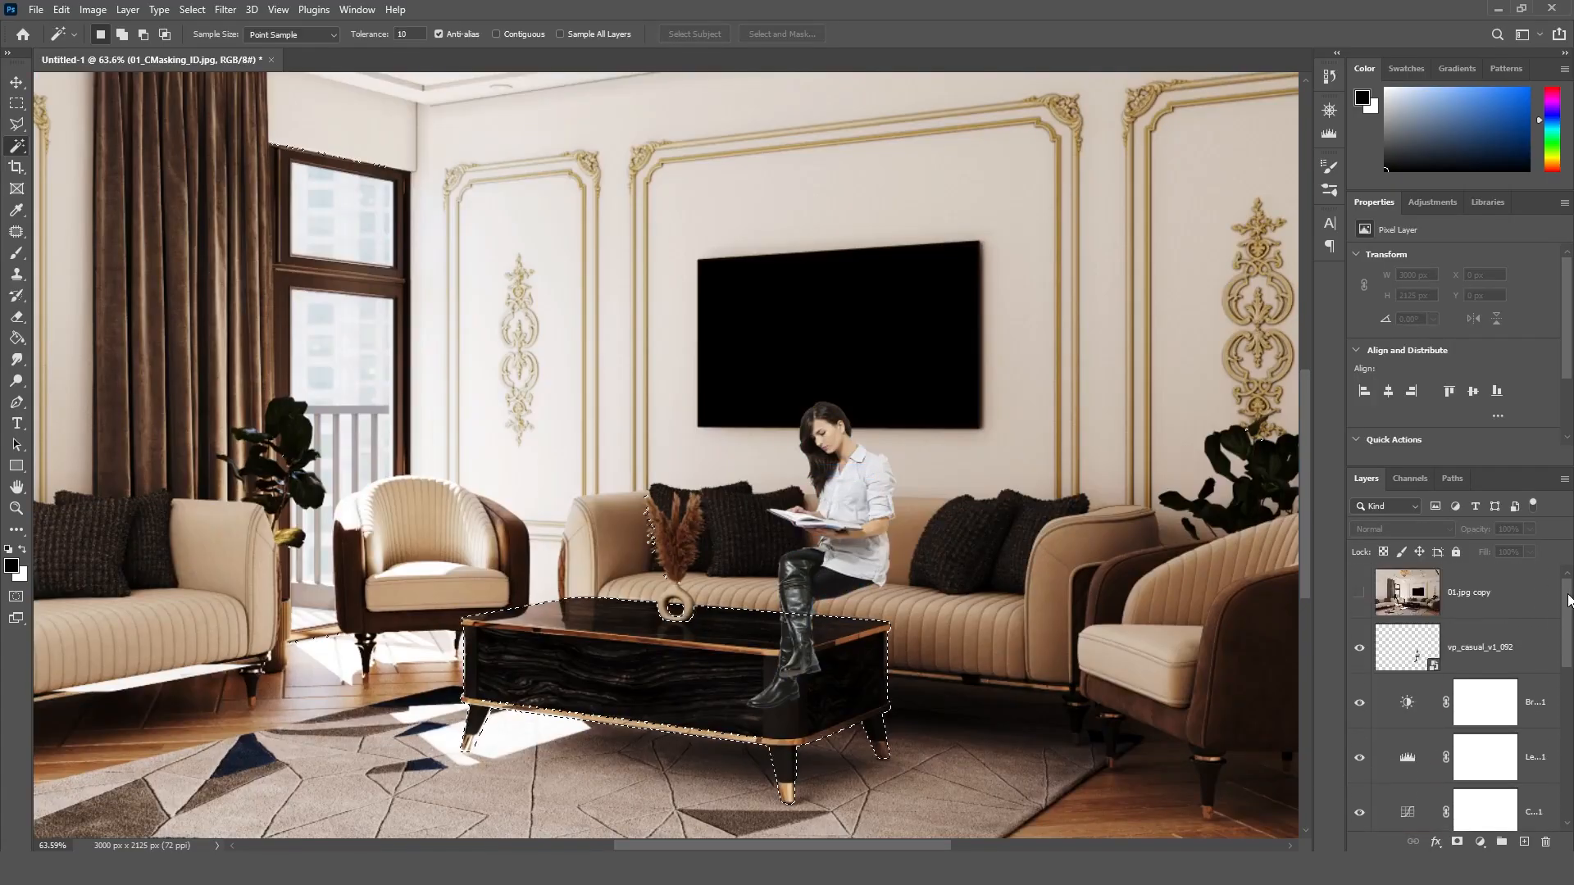
left_click(1473, 652)
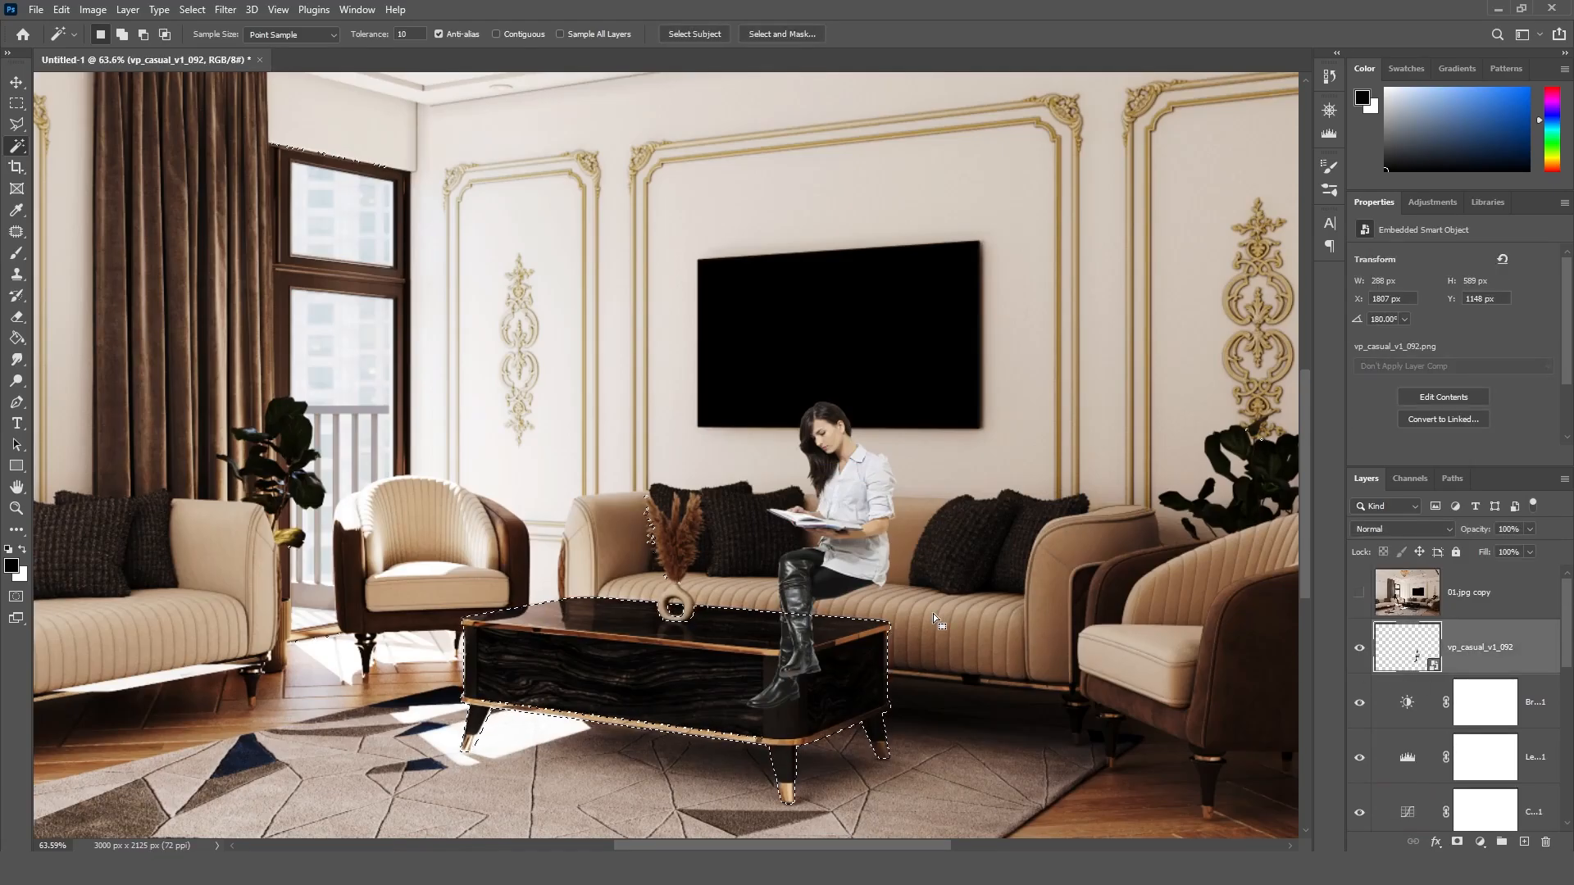
left_click(1458, 842)
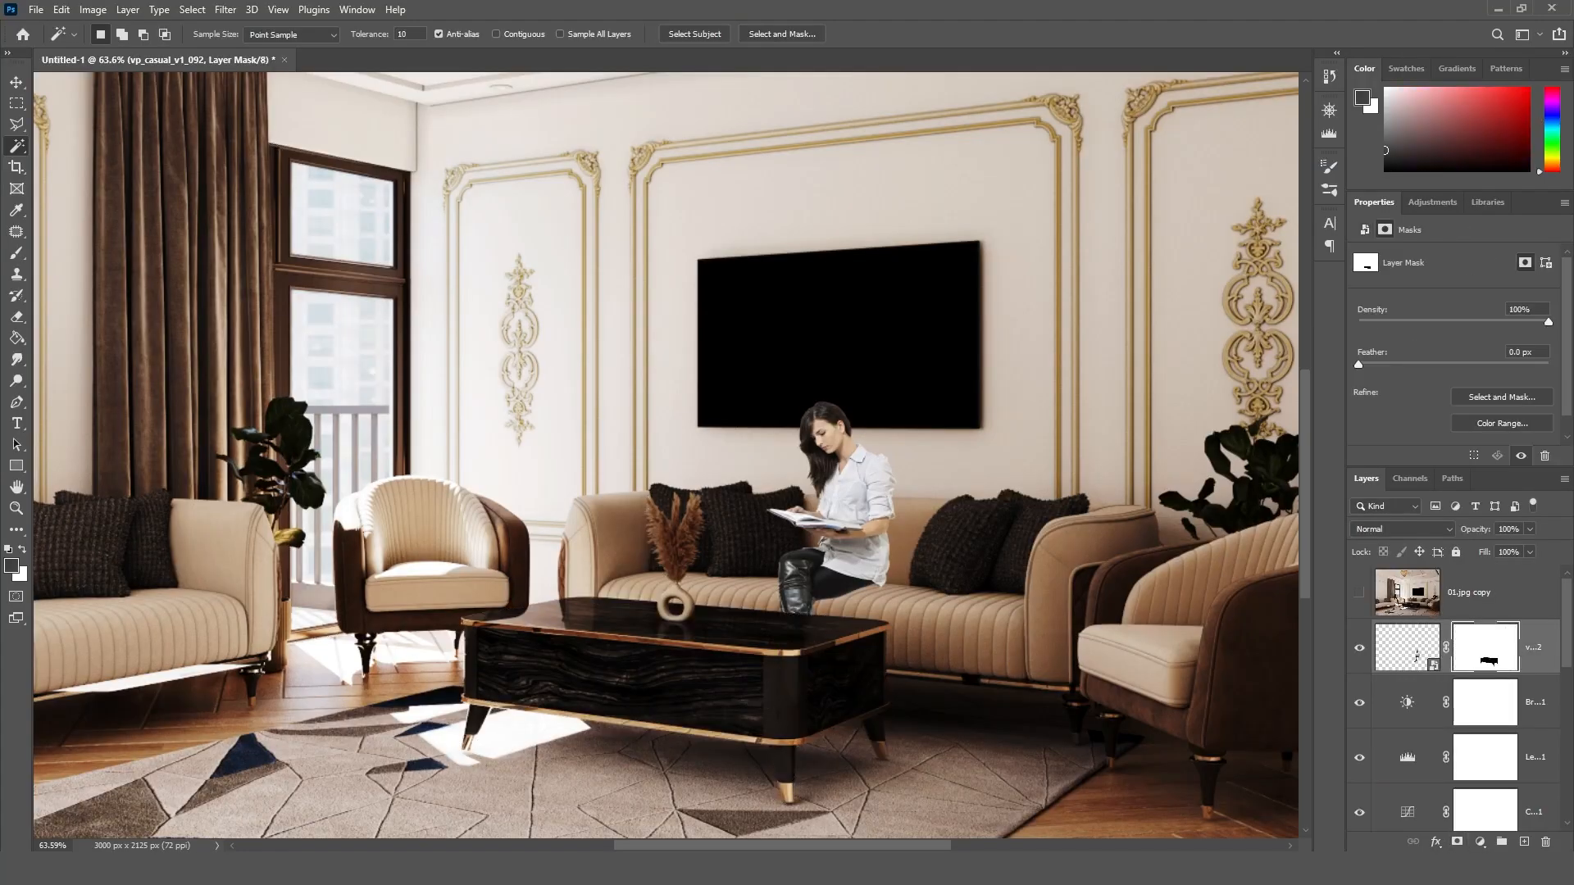
left_click(21, 88)
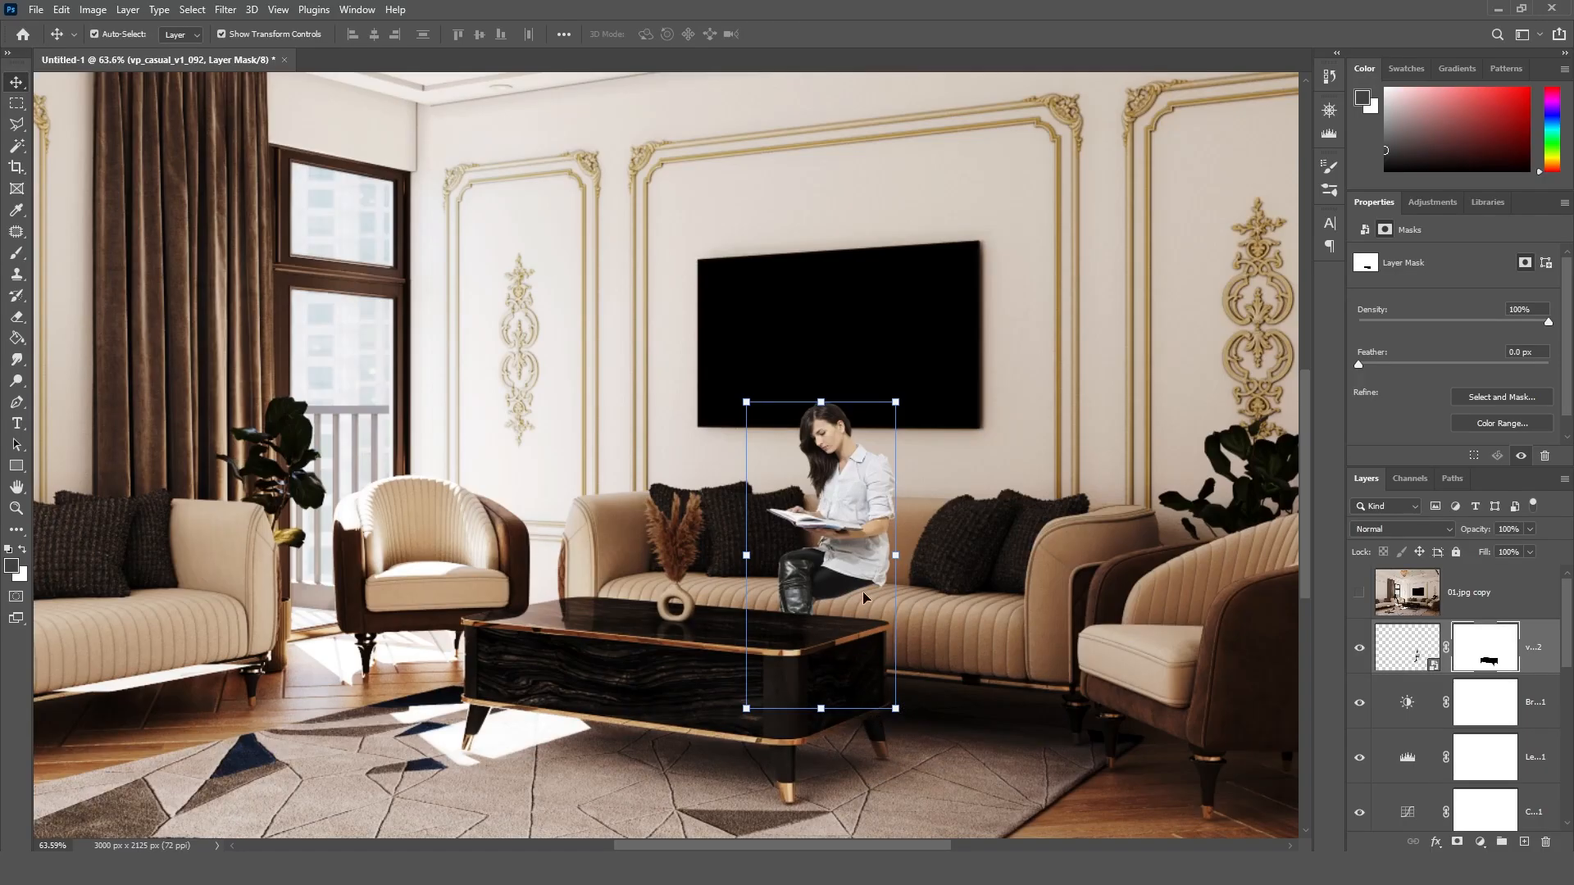
Step: Create a new empty layer and place it directly beneath the masked woman layer
scroll(852, 525, "up", 5, "alt")
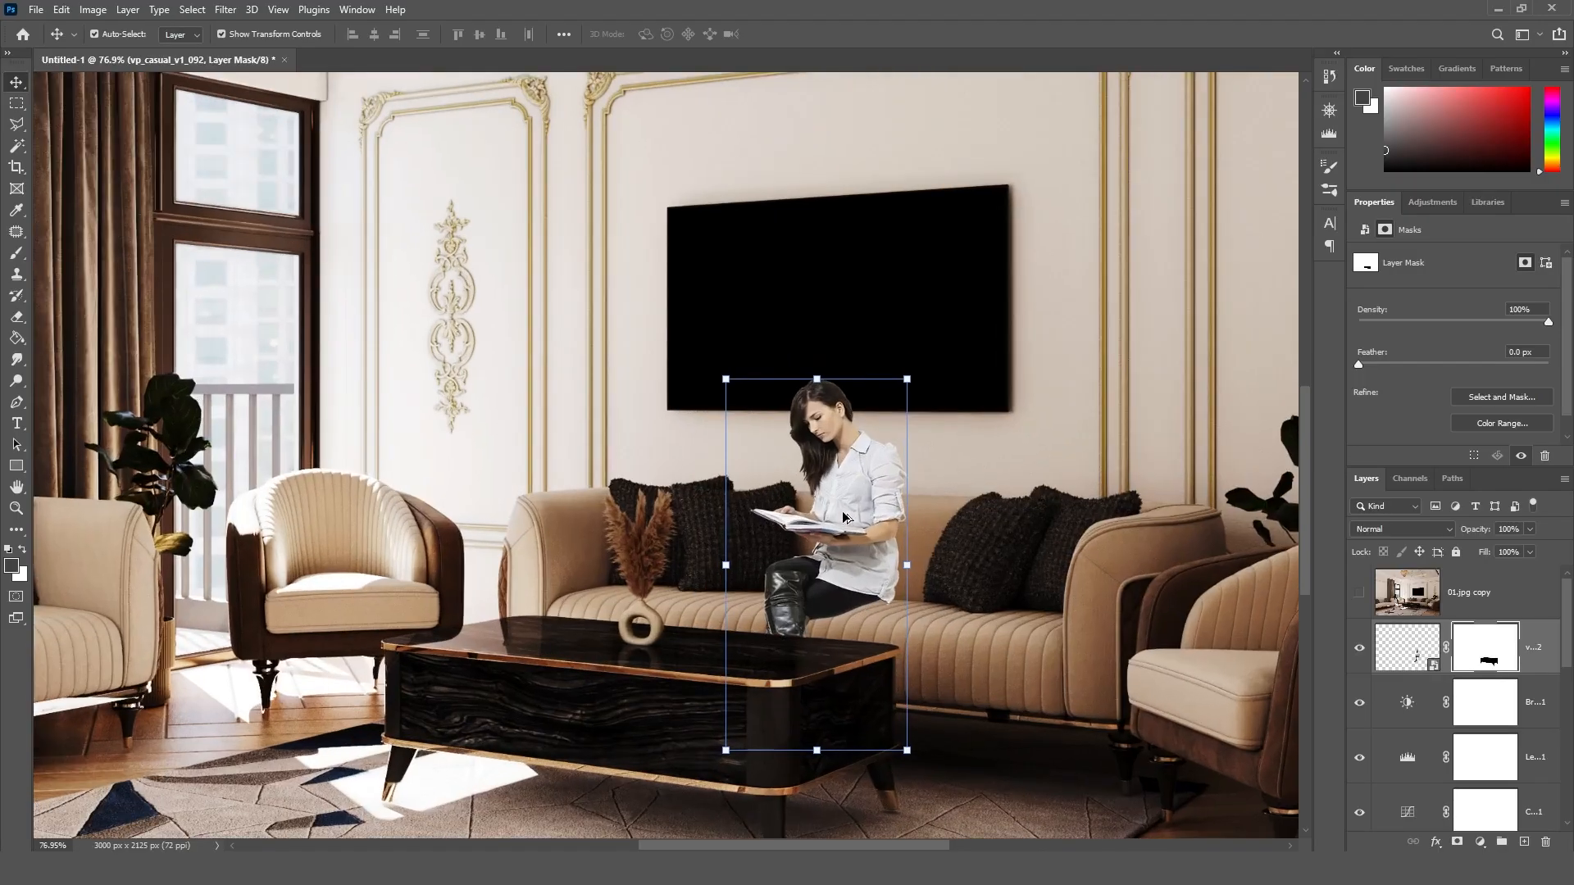
scroll(845, 519, "up", 2, "alt")
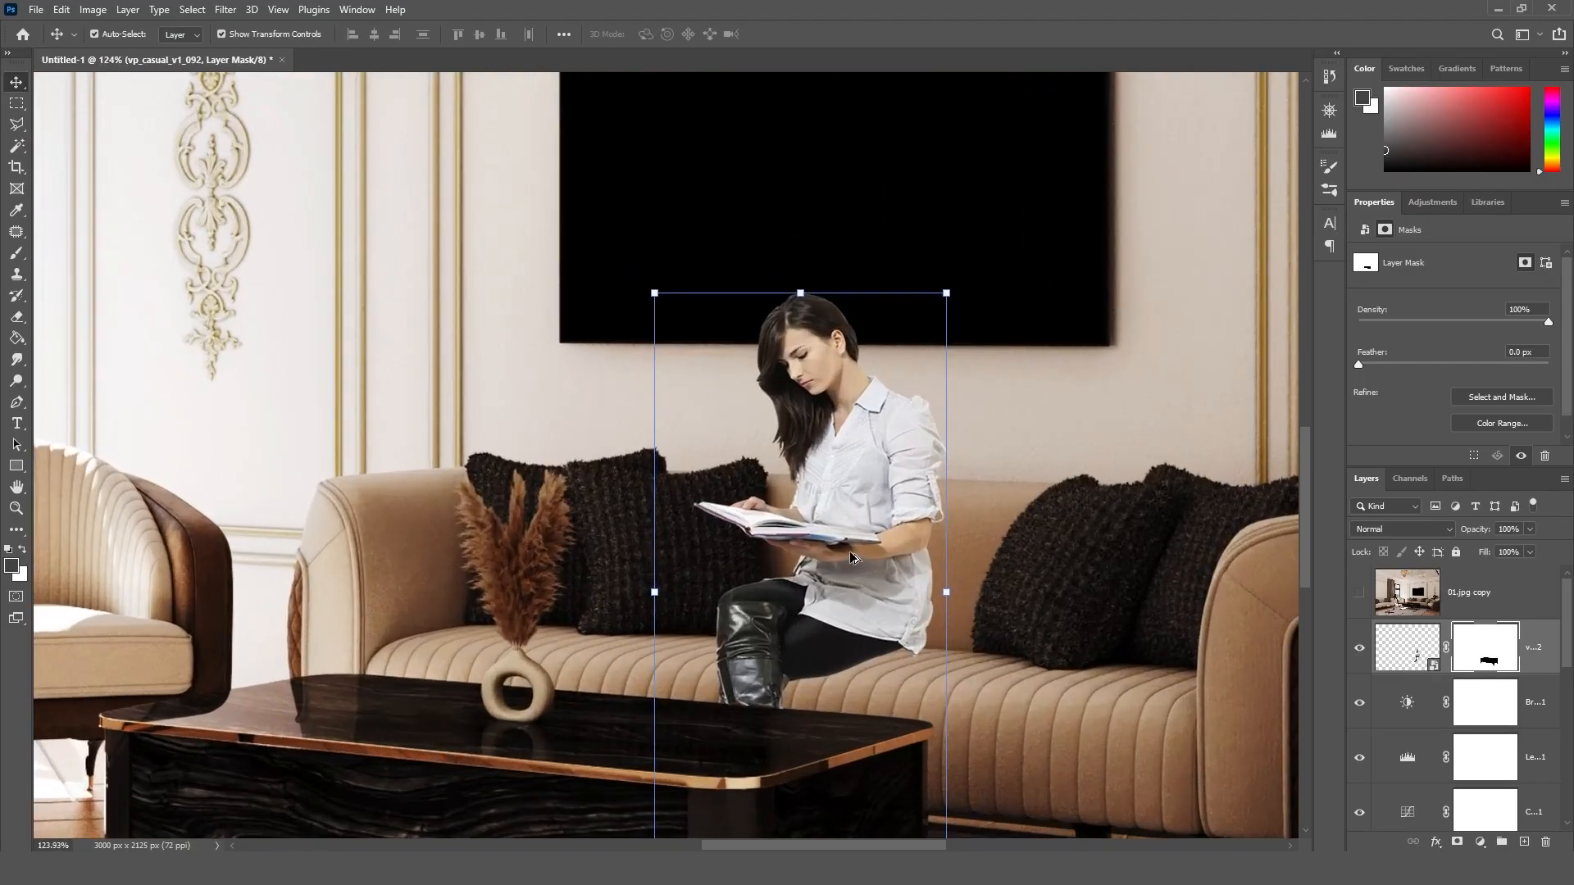
left_click(1520, 845)
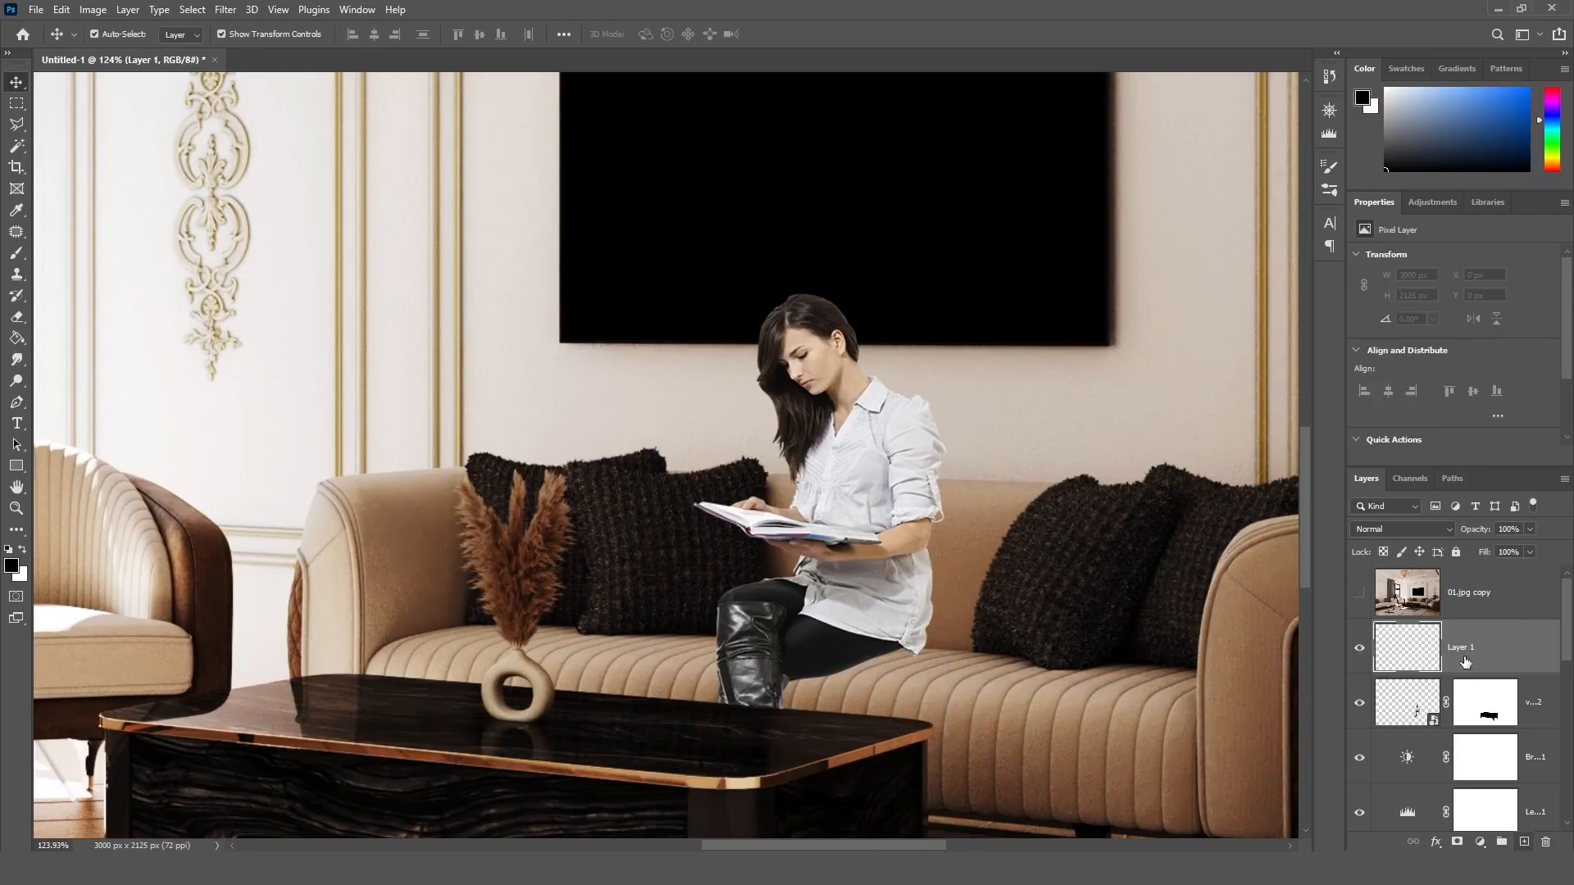
left_click_drag(1463, 655, 1462, 718)
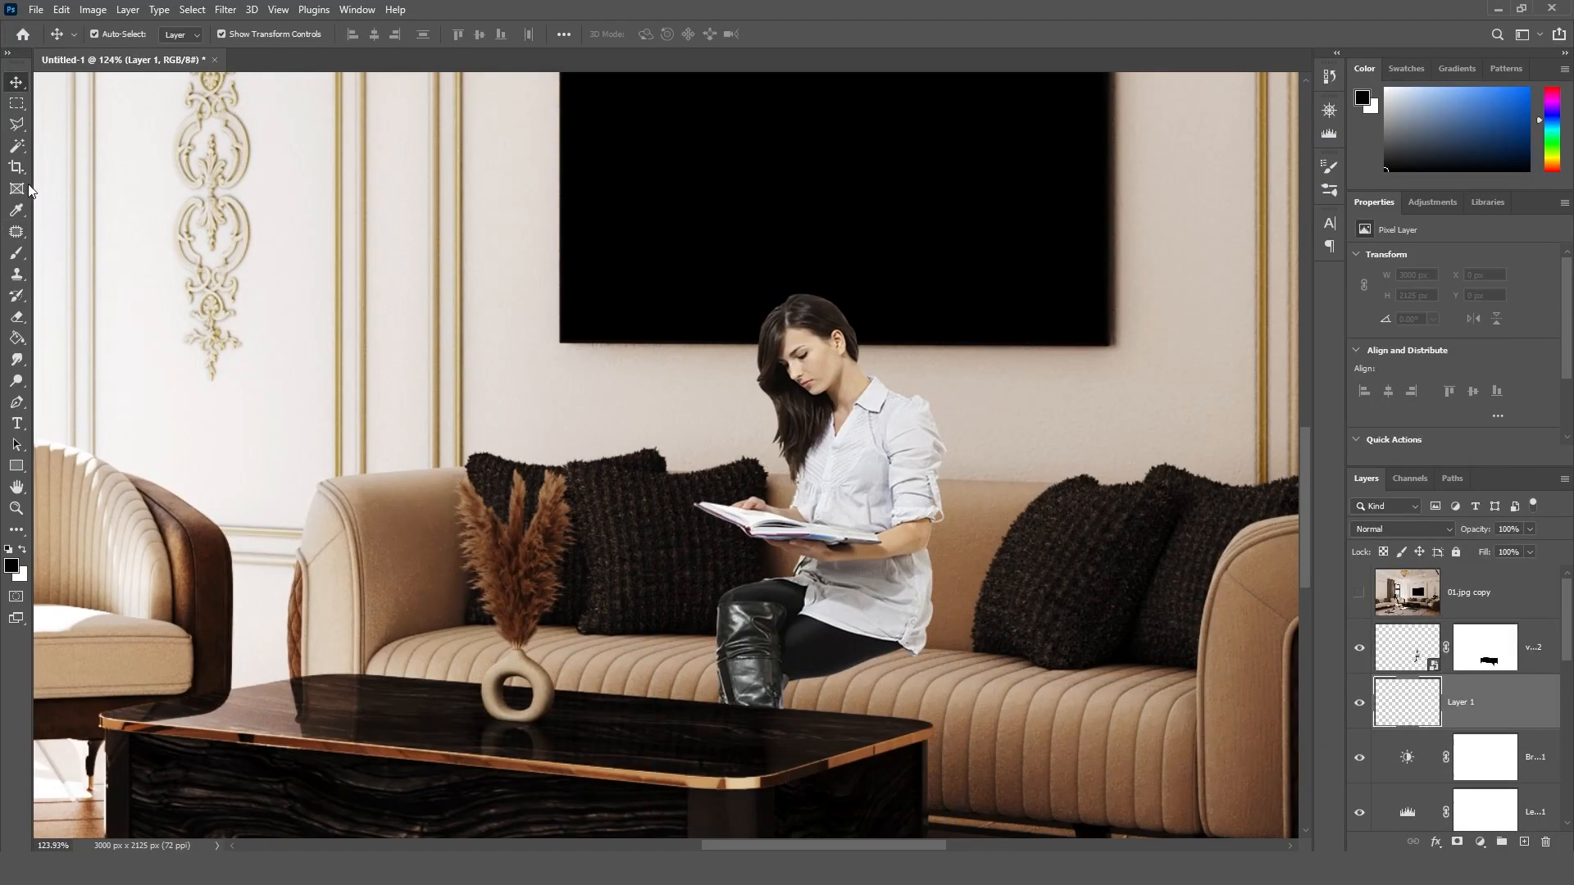
Step: Paint a soft black shadow with a 90 px brush behind the woman's forearm, back and thigh on Layer 1
left_click(17, 253)
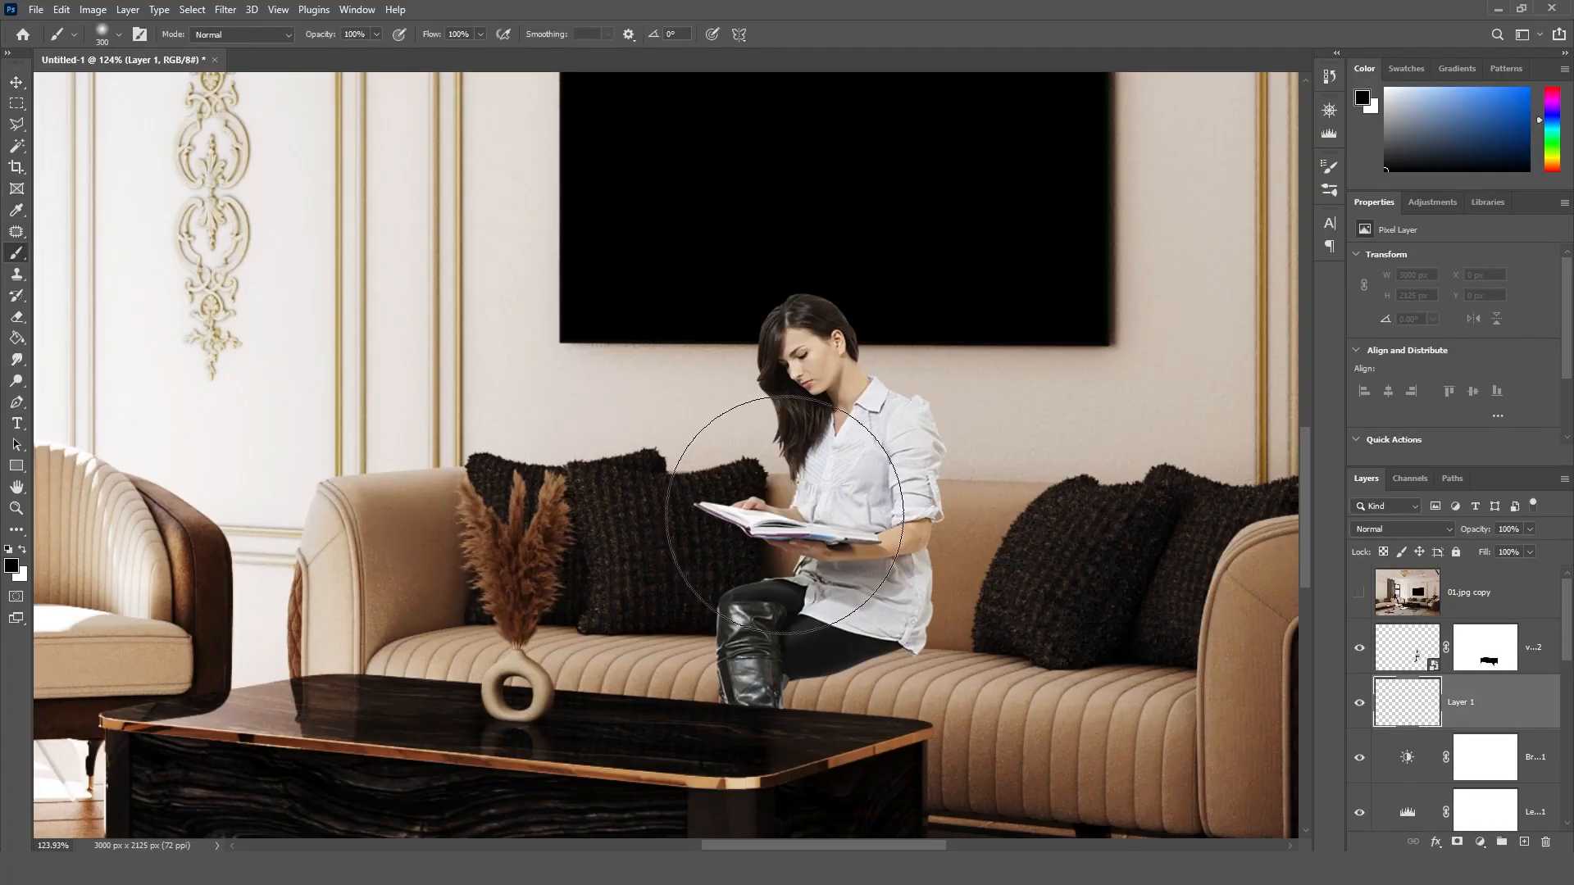
key("bracketleft")
key("bracketleft")
key("bracketleft")
key("bracketleft")
key("bracketleft")
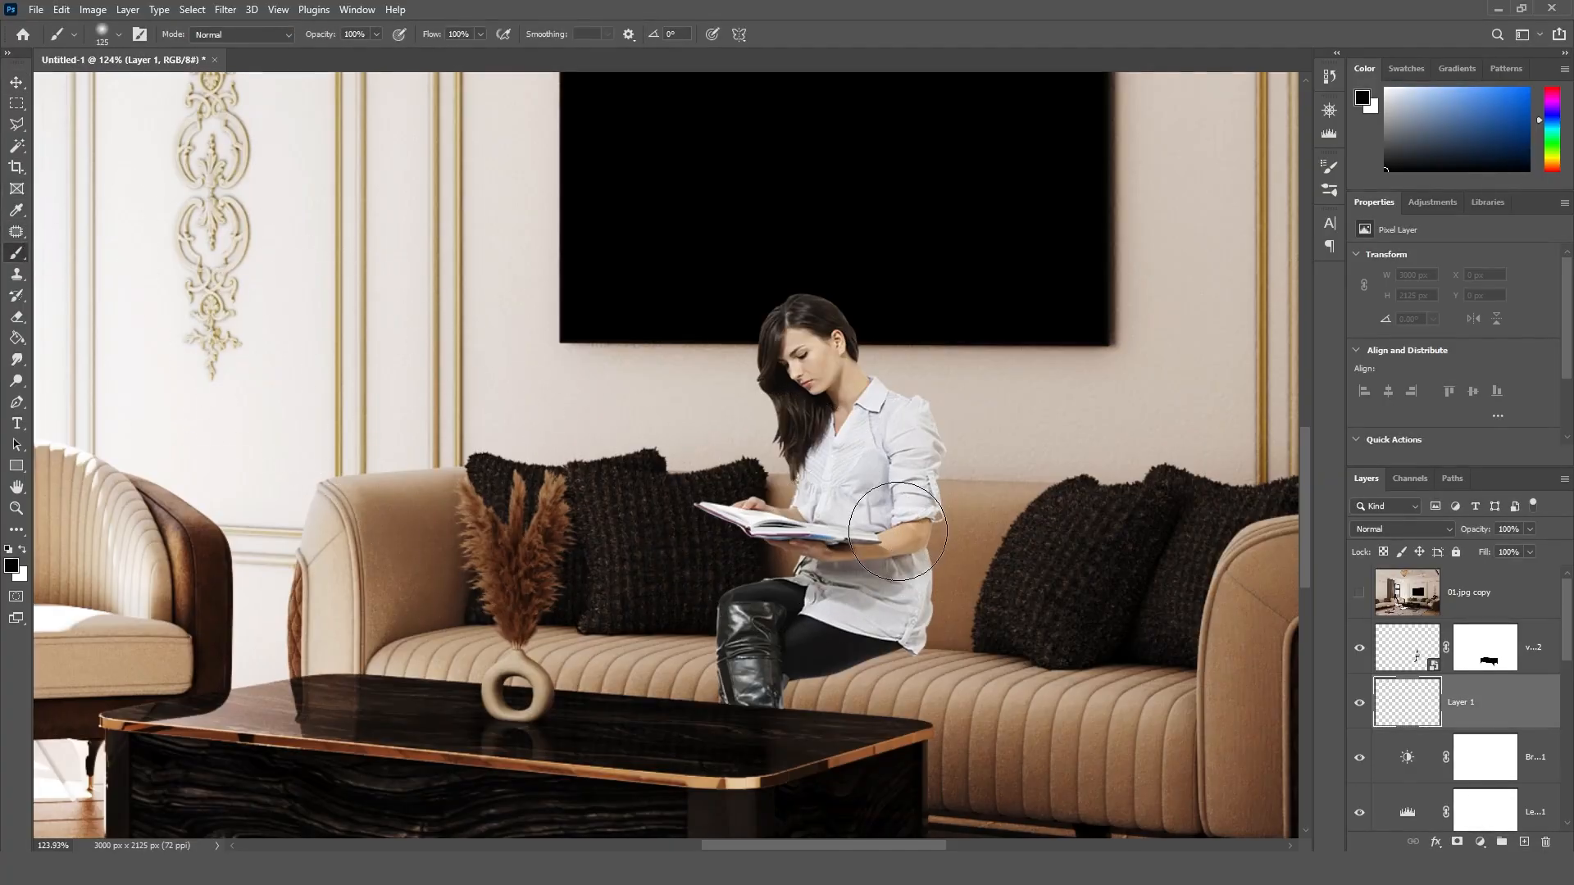
key("bracketleft")
key("bracketleft")
mouse_move(926, 484)
left_mouse_down()
mouse_move(929, 545)
mouse_move(896, 633)
mouse_move(807, 673)
left_mouse_up()
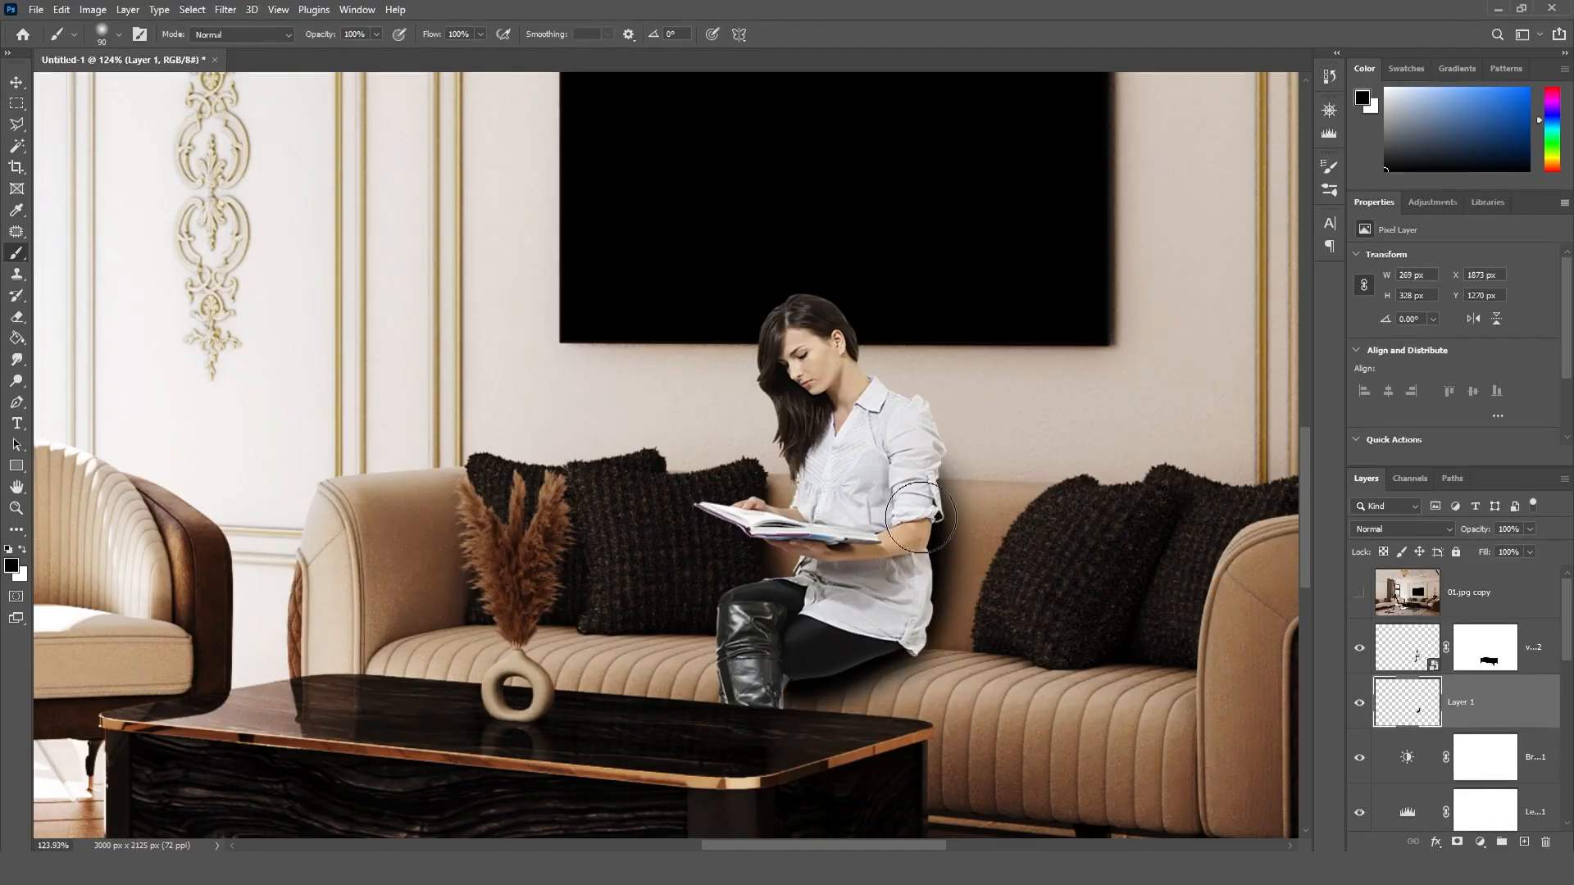
left_click_drag(920, 516, 918, 446)
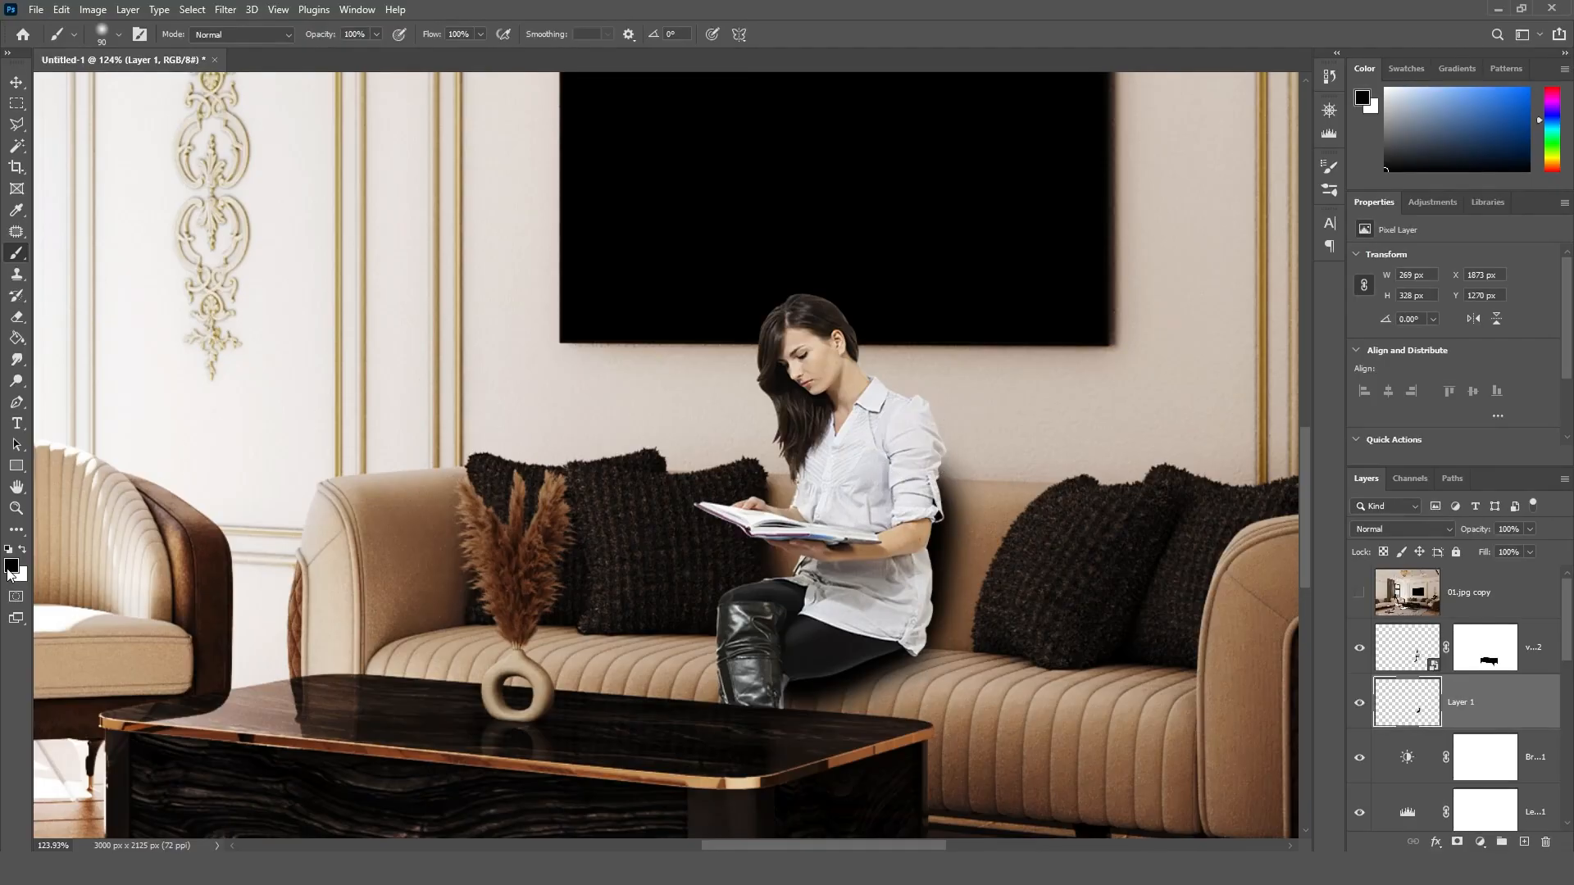
Step: Set the foreground colour to dark grey #232323 and paint the soft shadow up behind the woman's upper arm and shoulder
left_click(10, 569)
left_click(1058, 373)
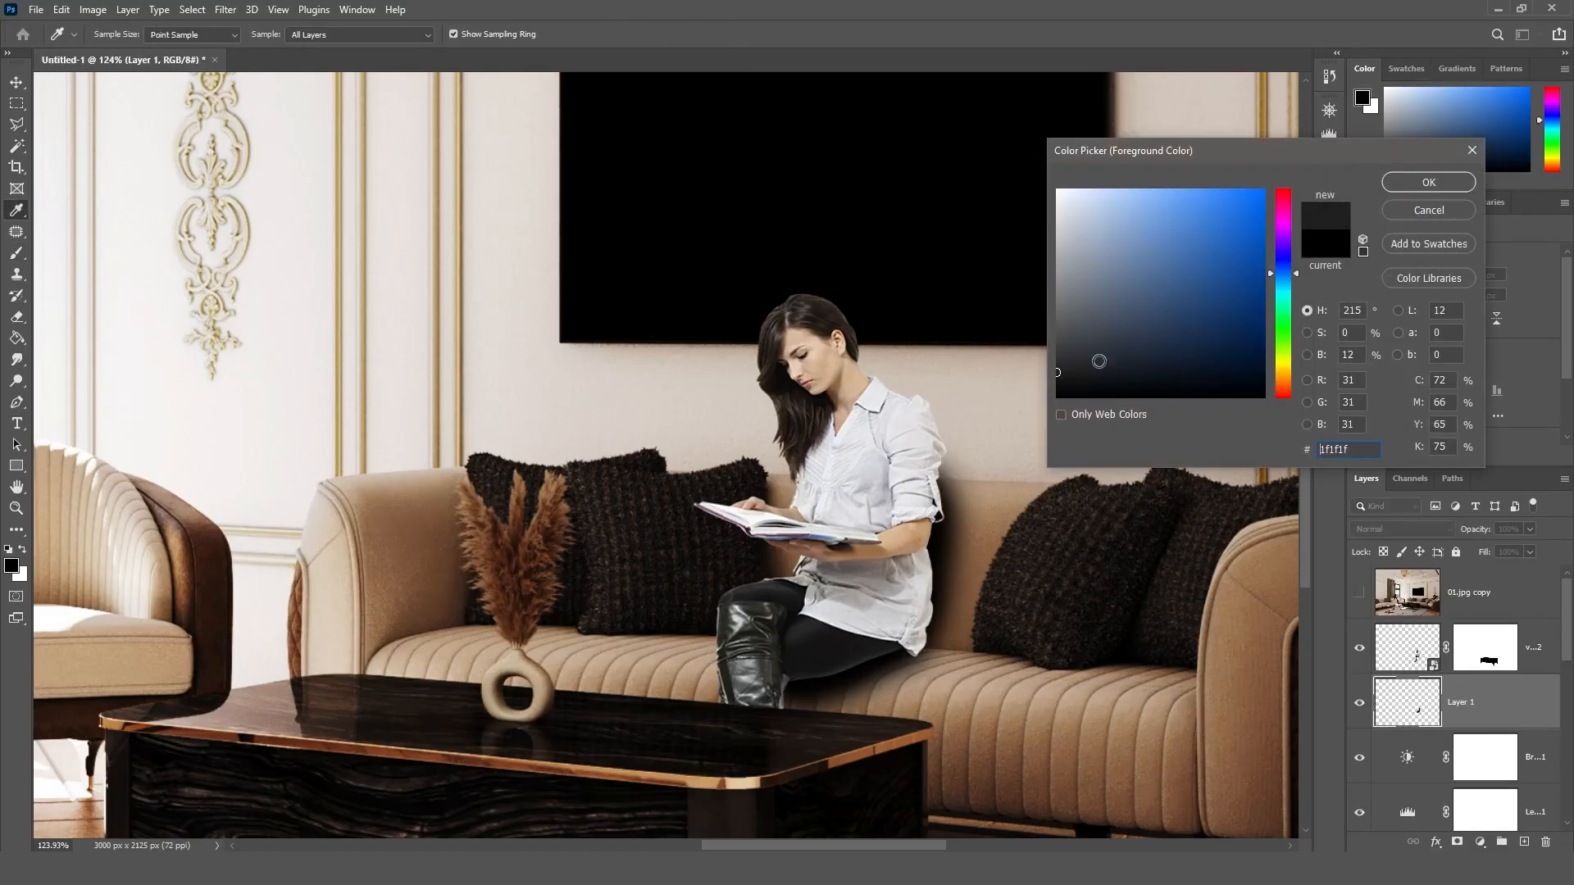
left_click(1429, 182)
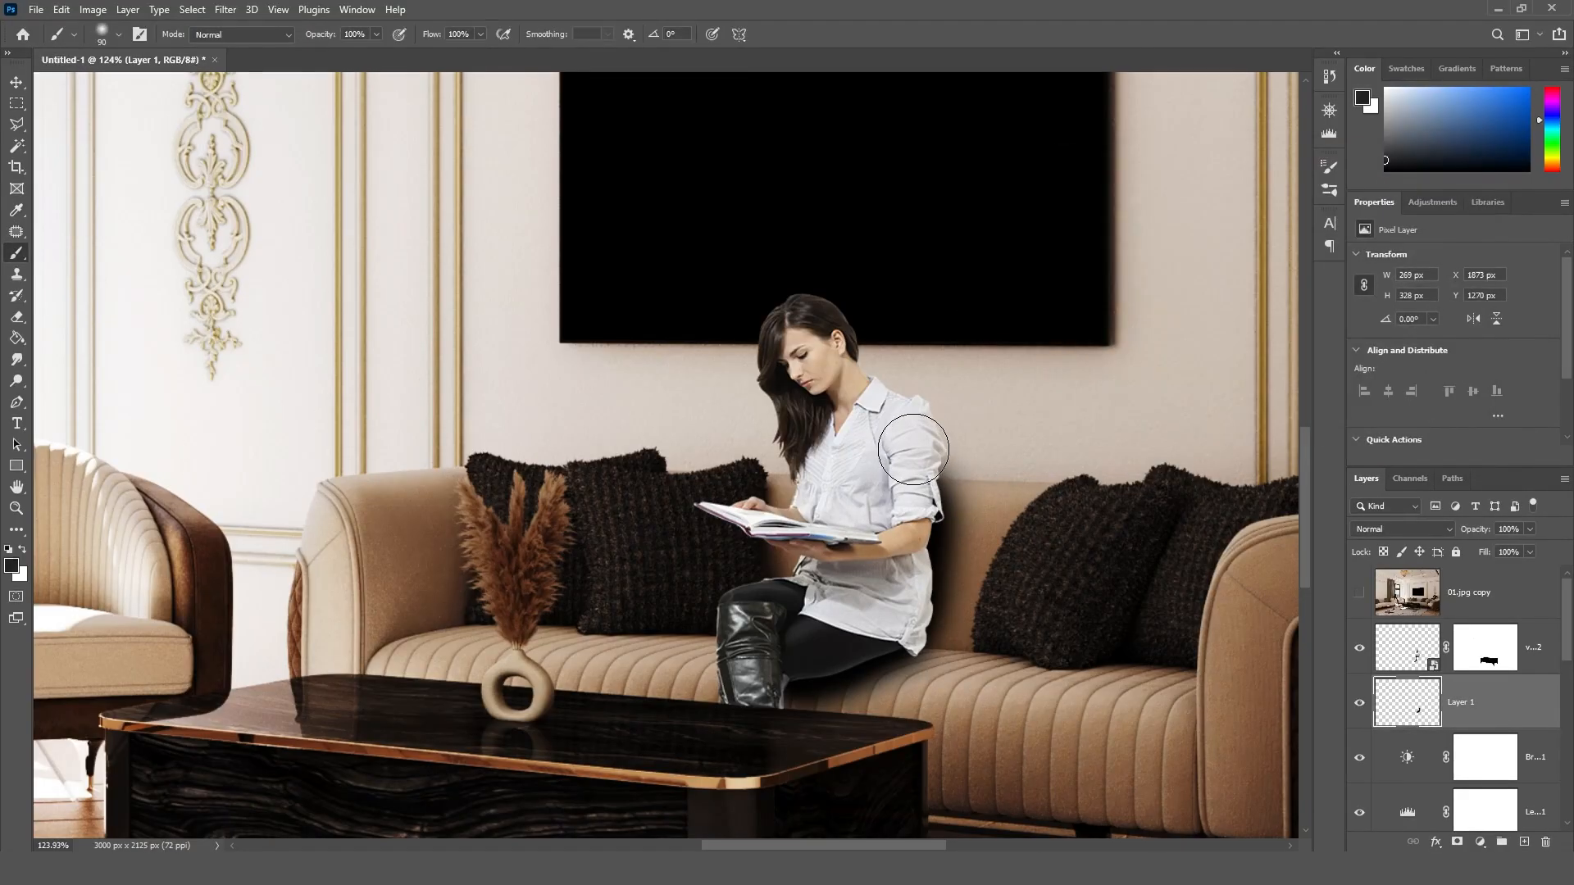
mouse_move(916, 447)
left_mouse_down()
mouse_move(919, 422)
mouse_move(873, 397)
mouse_move(931, 433)
mouse_move(935, 461)
left_mouse_up()
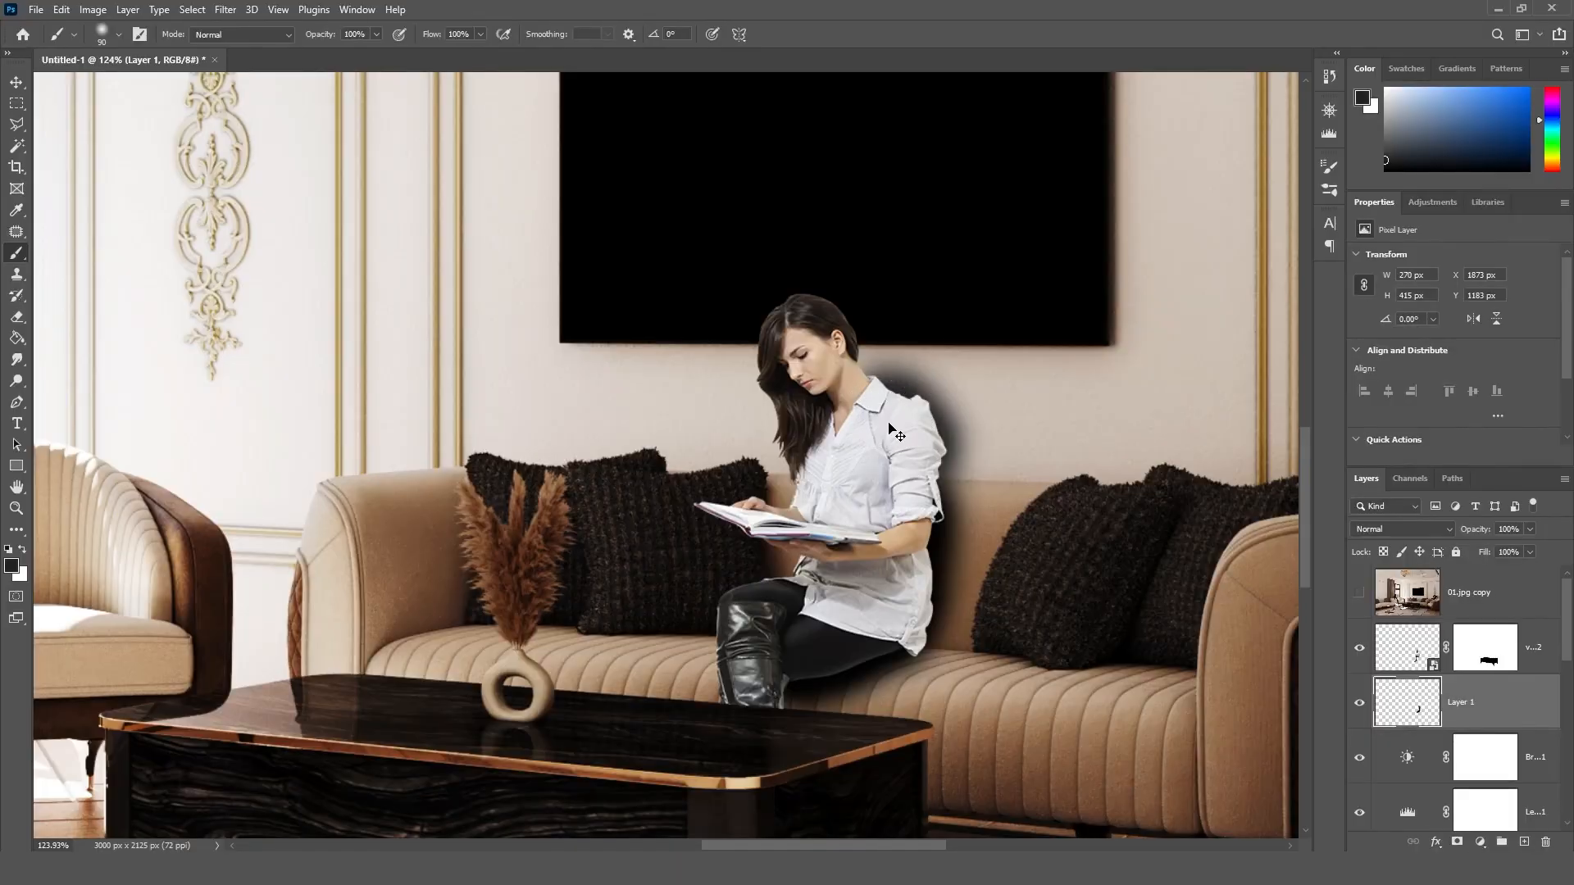
key("ctrl+z")
key("ctrl+z")
key("ctrl+z")
key("ctrl+z")
key("ctrl+z")
mouse_move(930, 451)
left_mouse_down()
mouse_move(877, 393)
mouse_move(869, 450)
mouse_move(865, 368)
left_mouse_up()
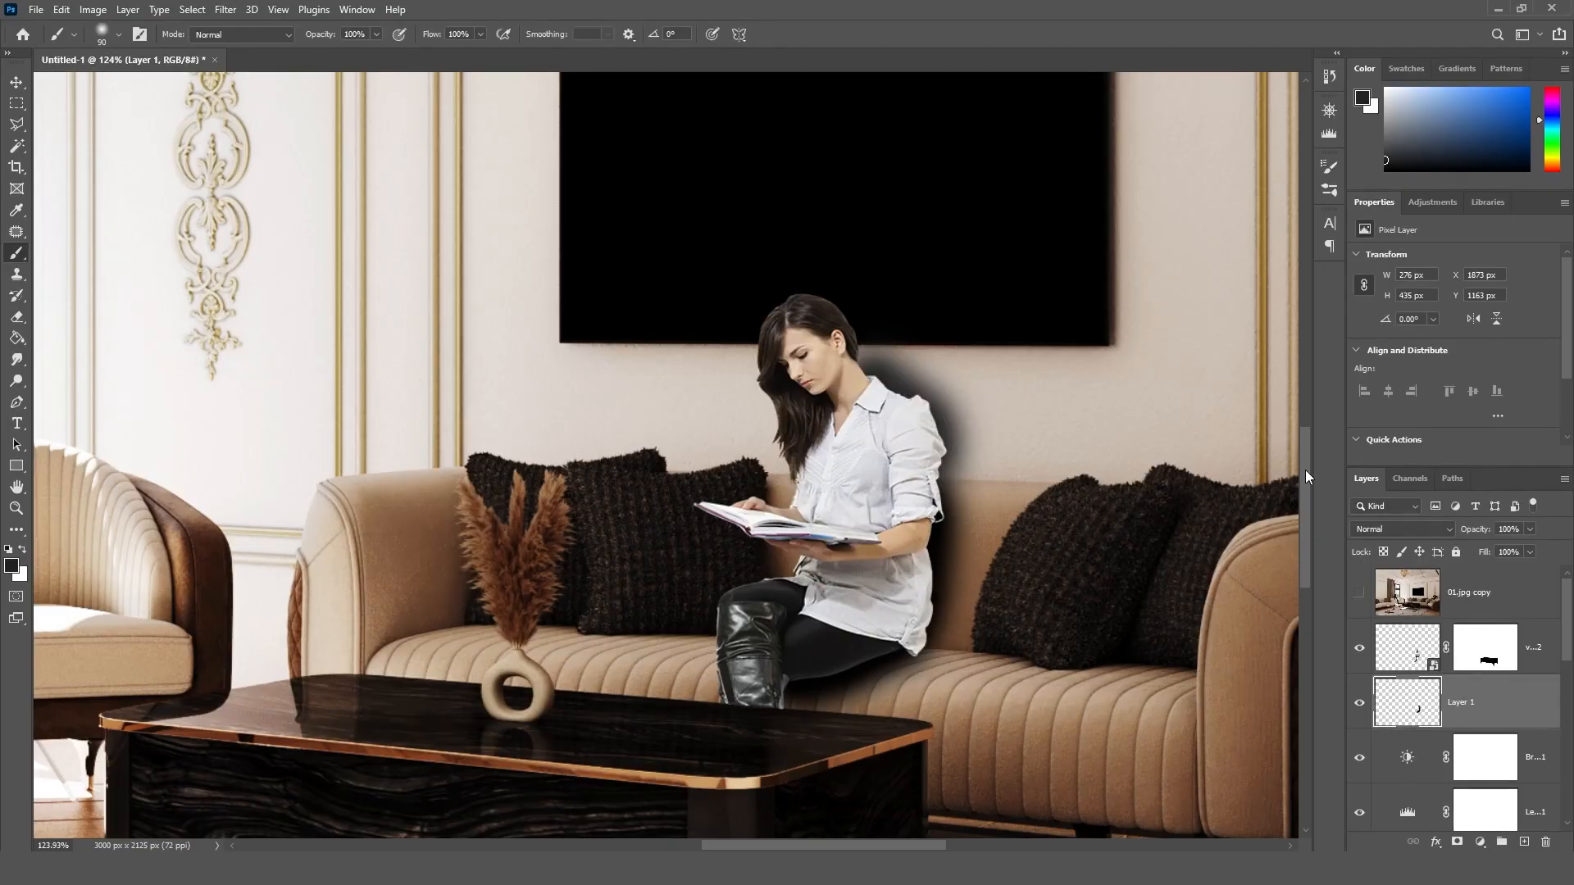
Step: Paint a broad soft shadow over the sofa back and the dark cushion beside the woman, and set the brush to 50 px
left_click_drag(1306, 475, 1306, 504)
mouse_move(1071, 362)
left_mouse_down()
mouse_move(996, 487)
mouse_move(1099, 361)
mouse_move(1025, 488)
mouse_move(1036, 396)
mouse_move(988, 369)
mouse_move(976, 414)
mouse_move(994, 397)
mouse_move(994, 464)
mouse_move(983, 456)
mouse_move(1004, 479)
mouse_move(953, 496)
left_mouse_up()
key("bracketright")
key("bracketright")
key("bracketright")
key("bracketright")
key("bracketleft")
key("bracketleft")
key("bracketleft")
key("bracketleft")
key("bracketleft")
key("bracketleft")
key("bracketleft")
key("bracketleft")
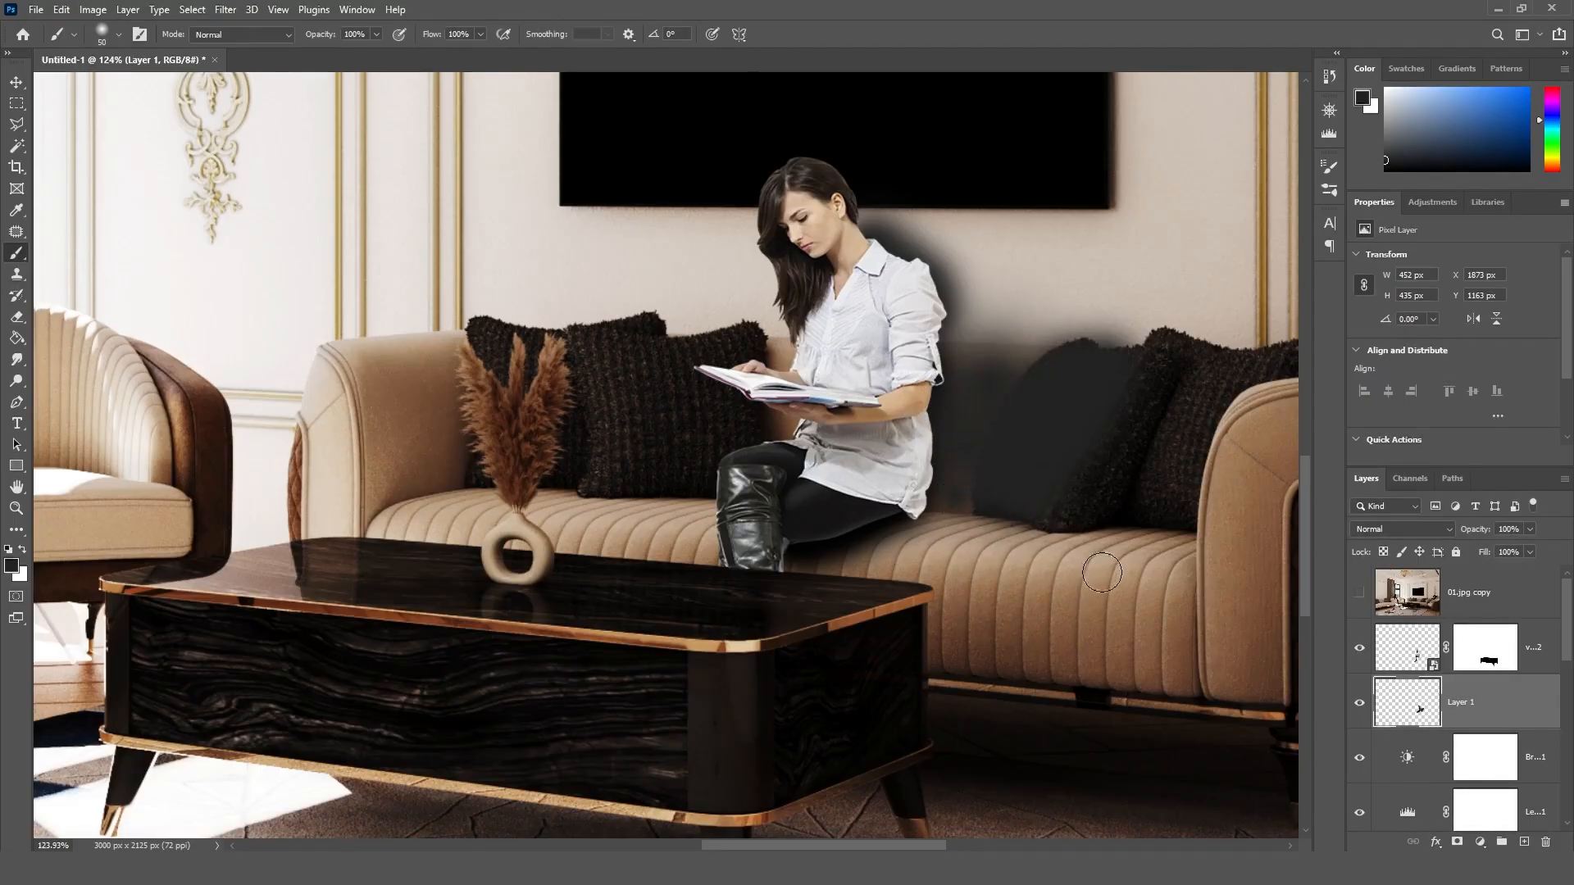
Step: Lower the opacity of the Layer 1 shadow to 72%
scroll(889, 373, "down", 4, "alt")
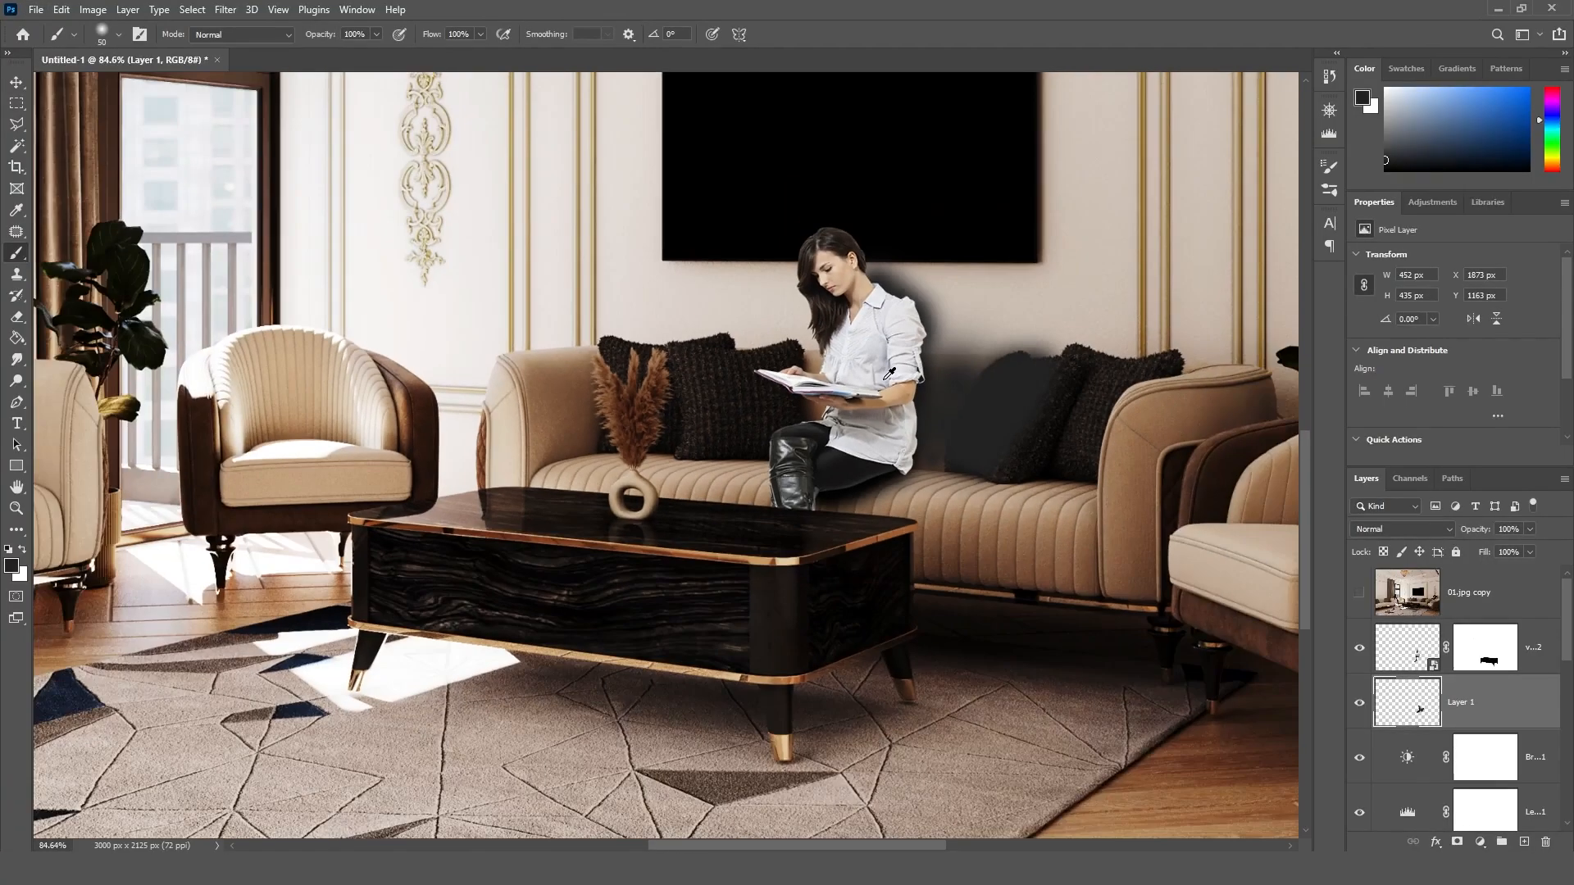
scroll(890, 374, "up", 1, "alt")
left_click(1528, 529)
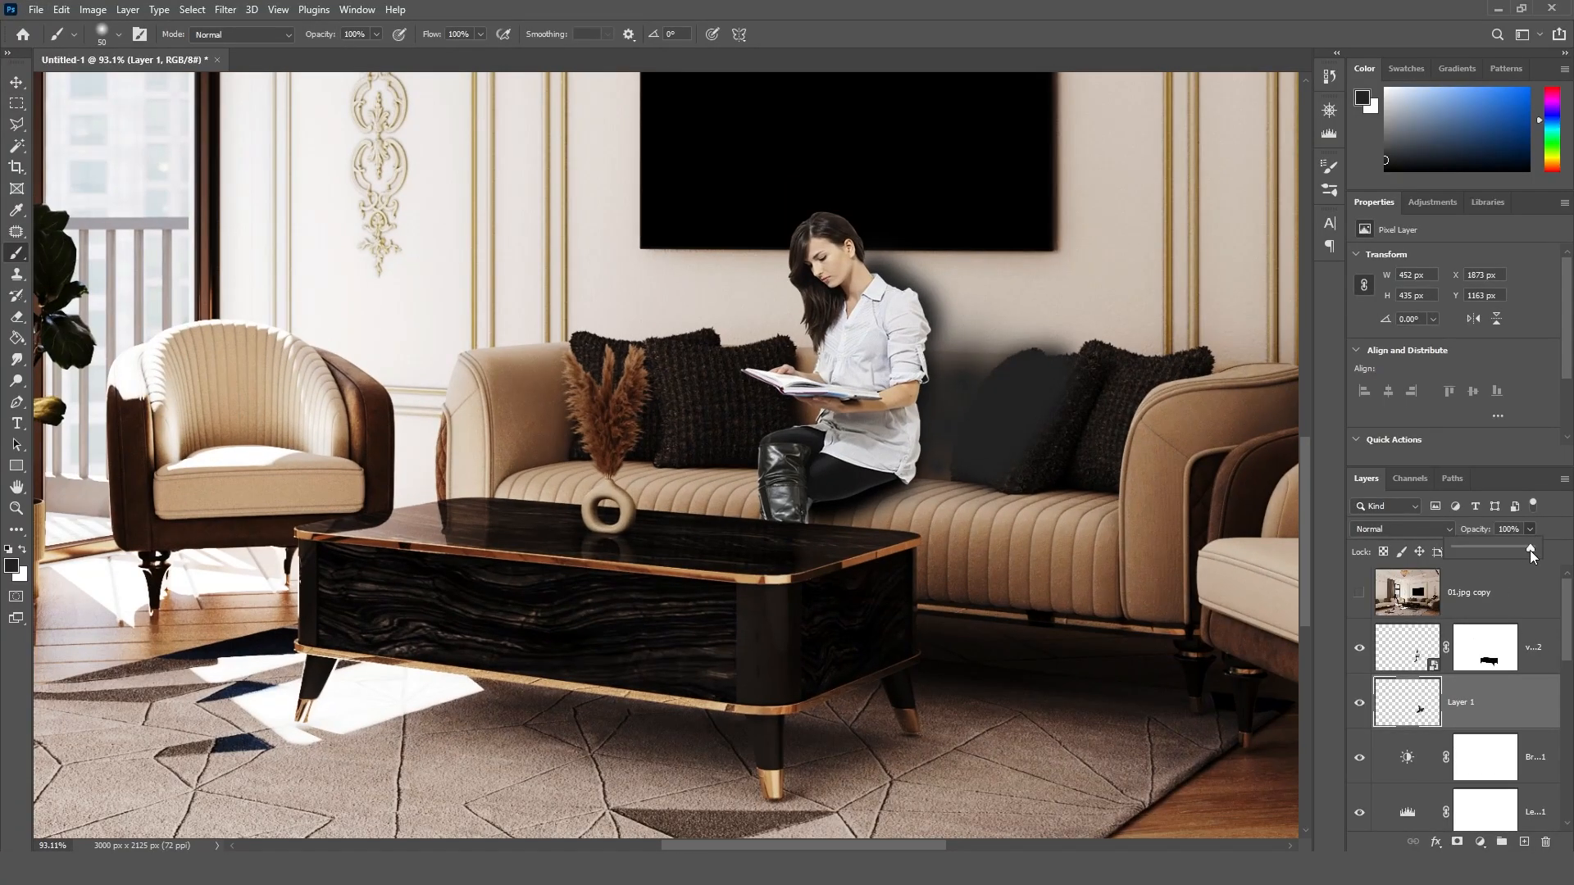
left_click_drag(1508, 549, 1508, 549)
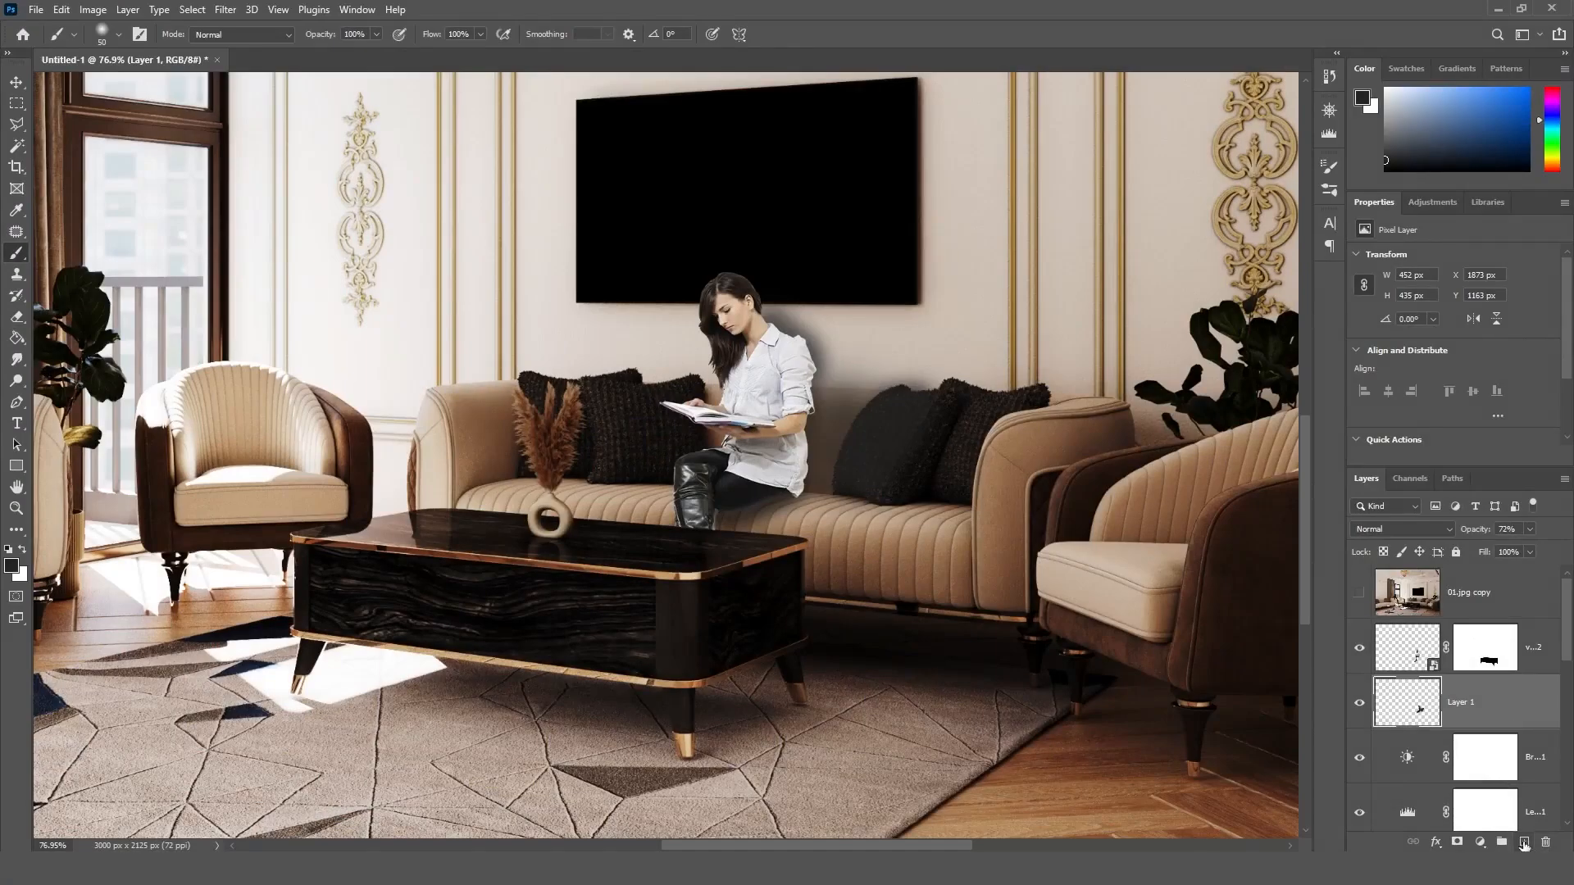
Step: Add a new layer above Layer 1 and paint a black contact shadow along the woman's arm, back and thigh
left_click(1523, 842)
scroll(780, 470, "up", 3, "alt")
scroll(781, 470, "up", 2, "alt")
left_click(11, 566)
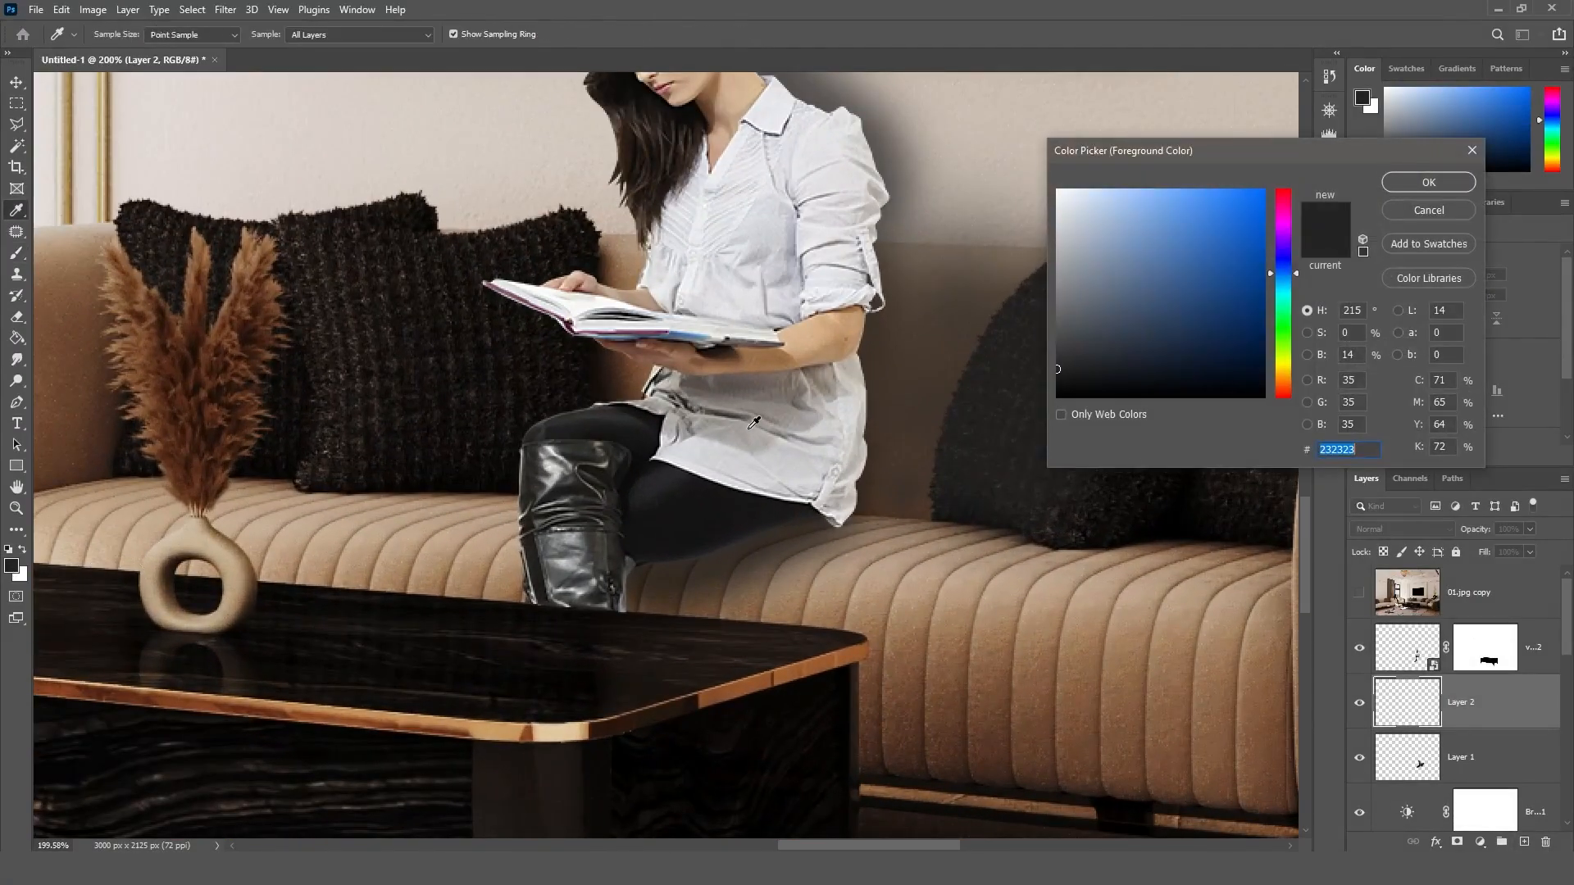
left_click(1439, 182)
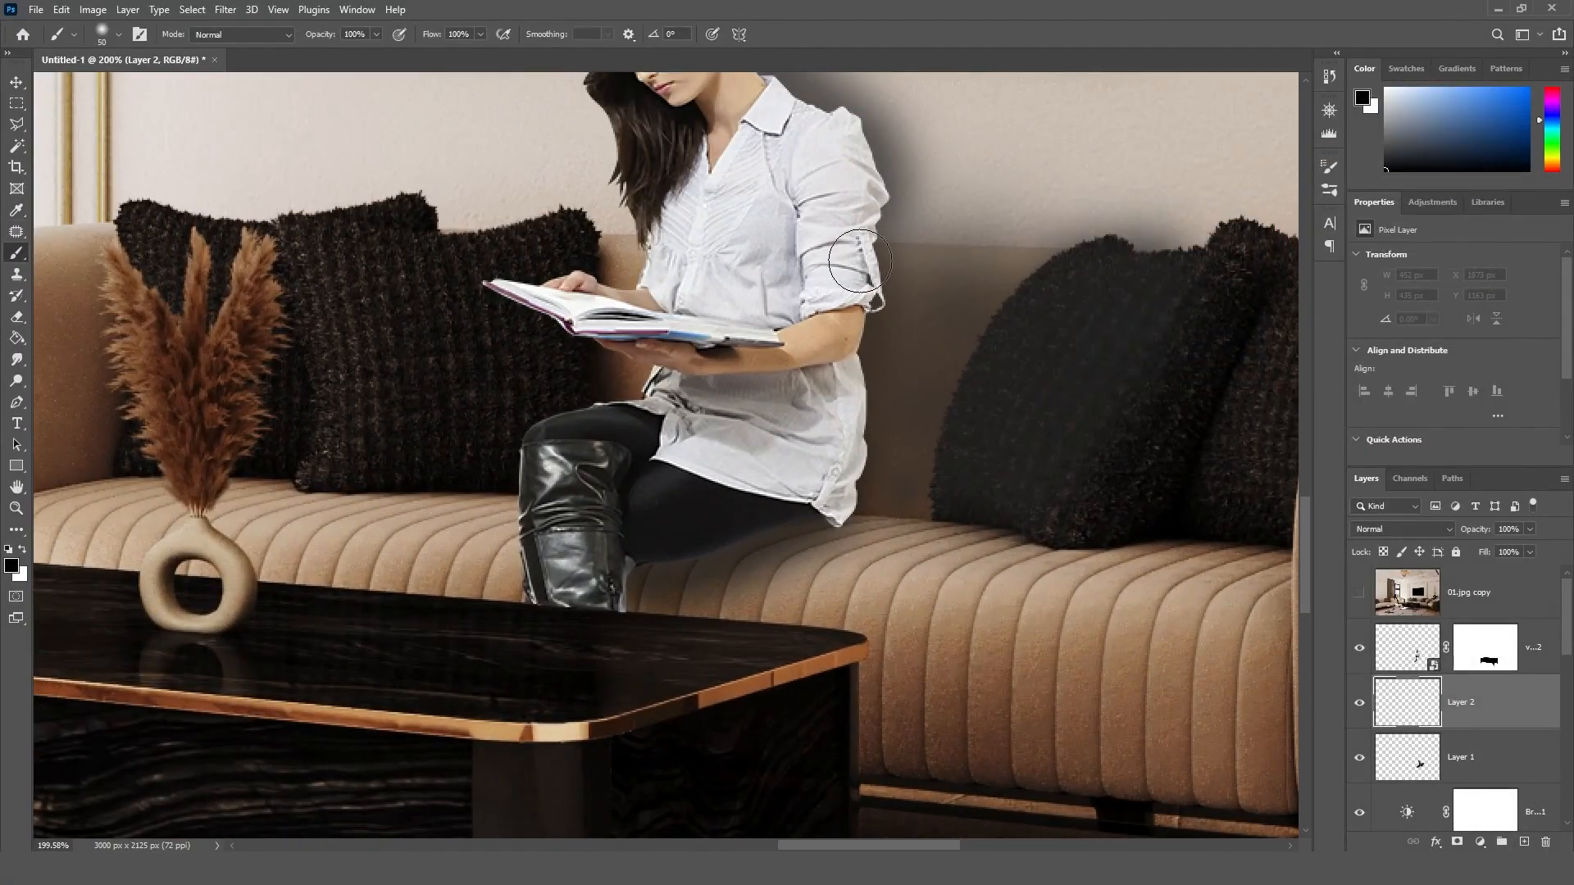
mouse_move(870, 256)
left_mouse_down()
mouse_move(856, 457)
mouse_move(791, 528)
mouse_move(636, 582)
left_mouse_up()
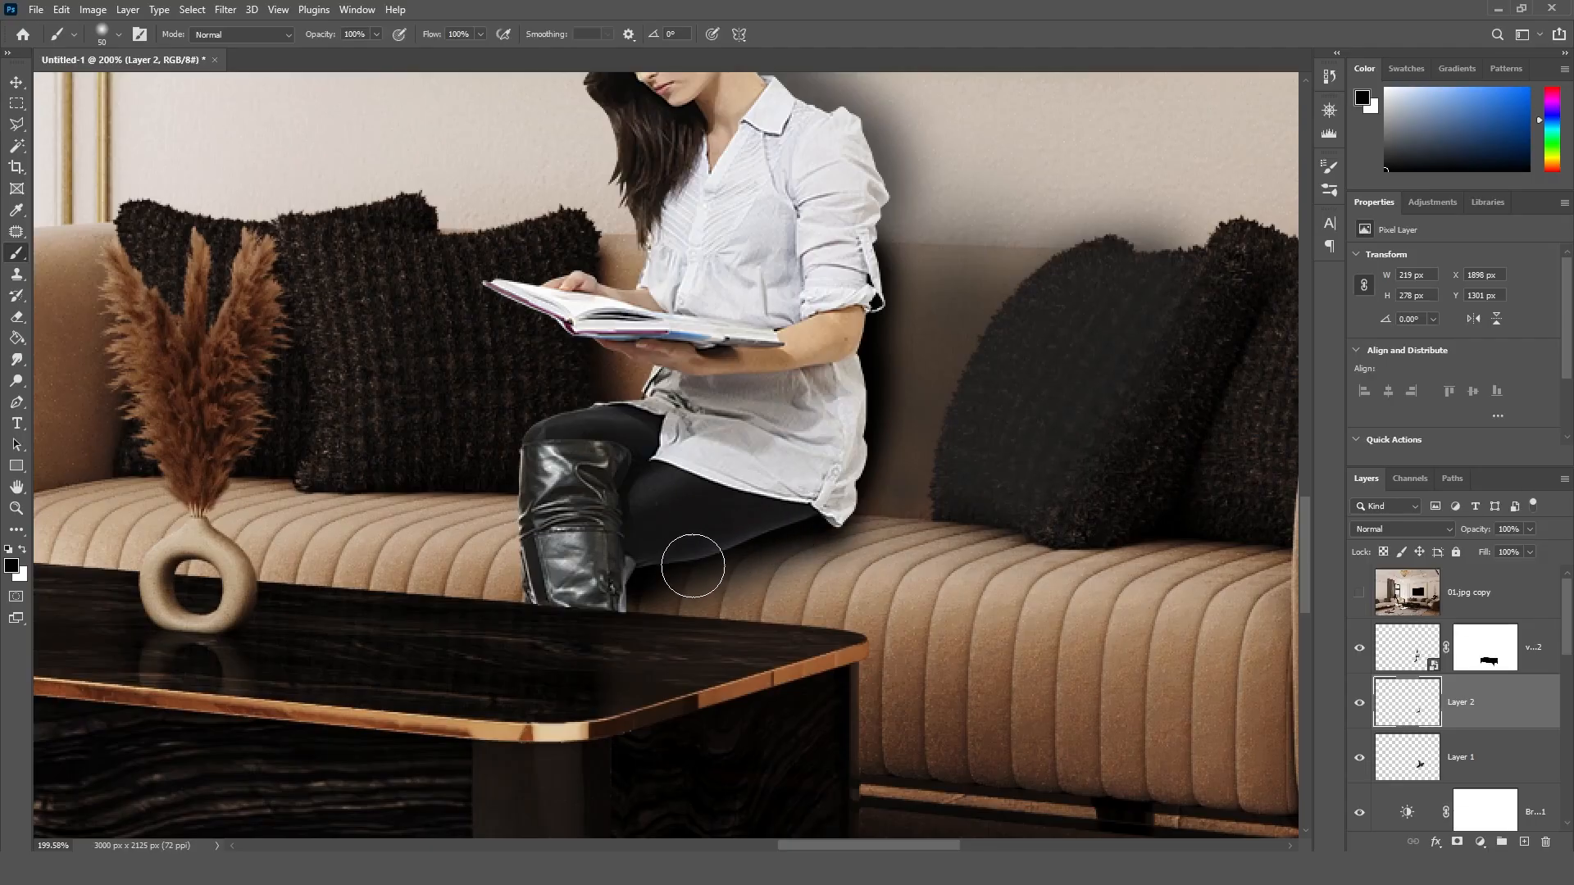
left_click_drag(633, 585, 662, 587)
Step: Set the opacity of the Layer 2 contact shadow to 40%
scroll(1375, 472, "down", 1, "alt")
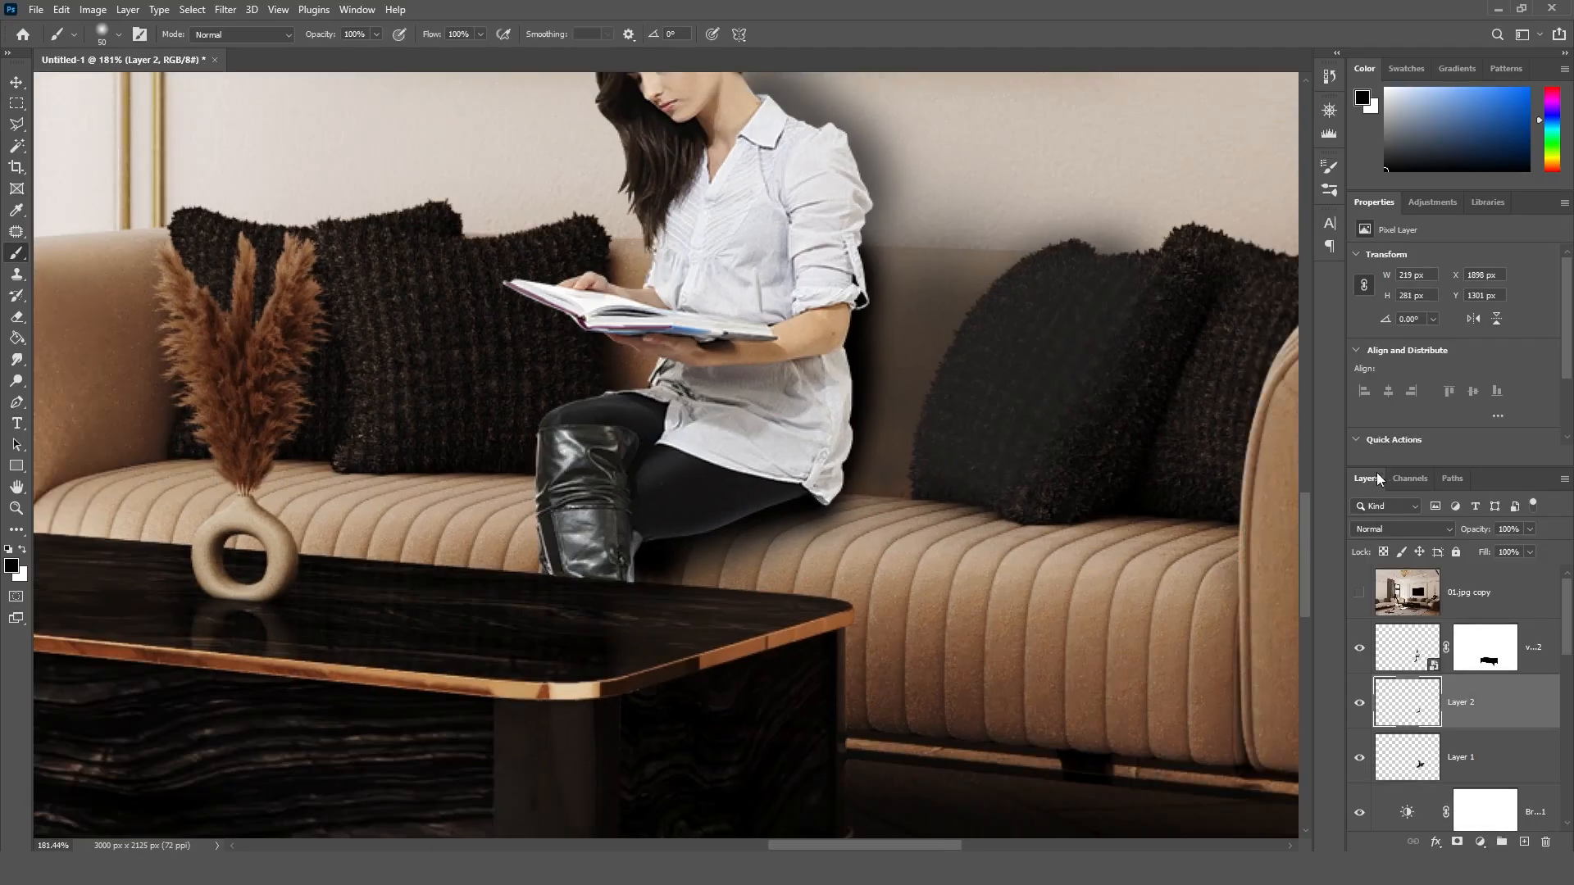
scroll(1308, 505, "up", 3)
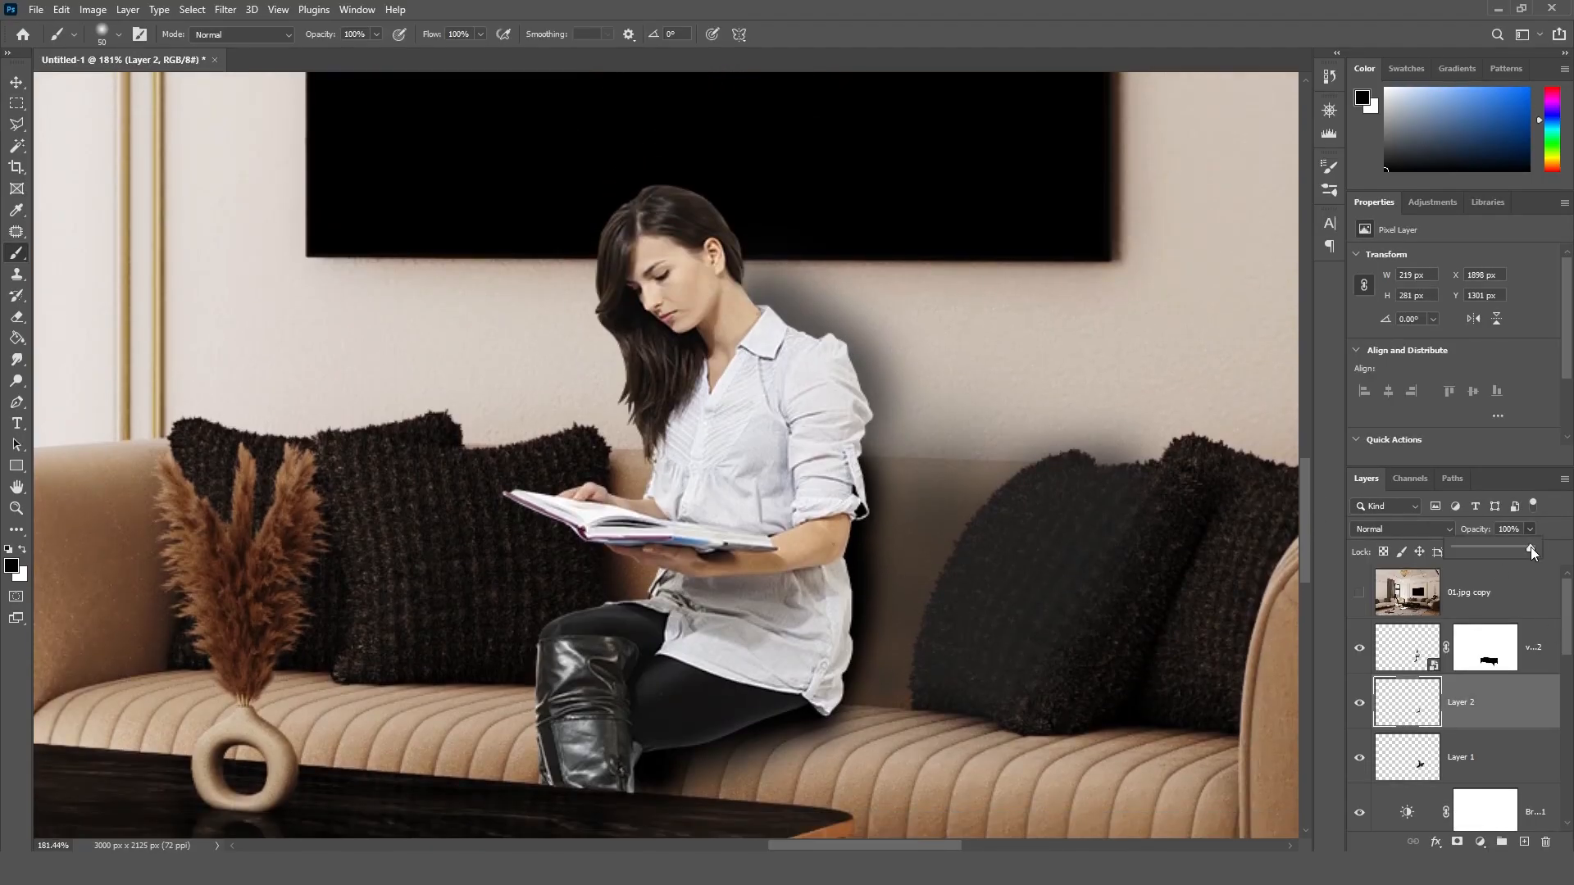
left_click_drag(1513, 547, 1495, 547)
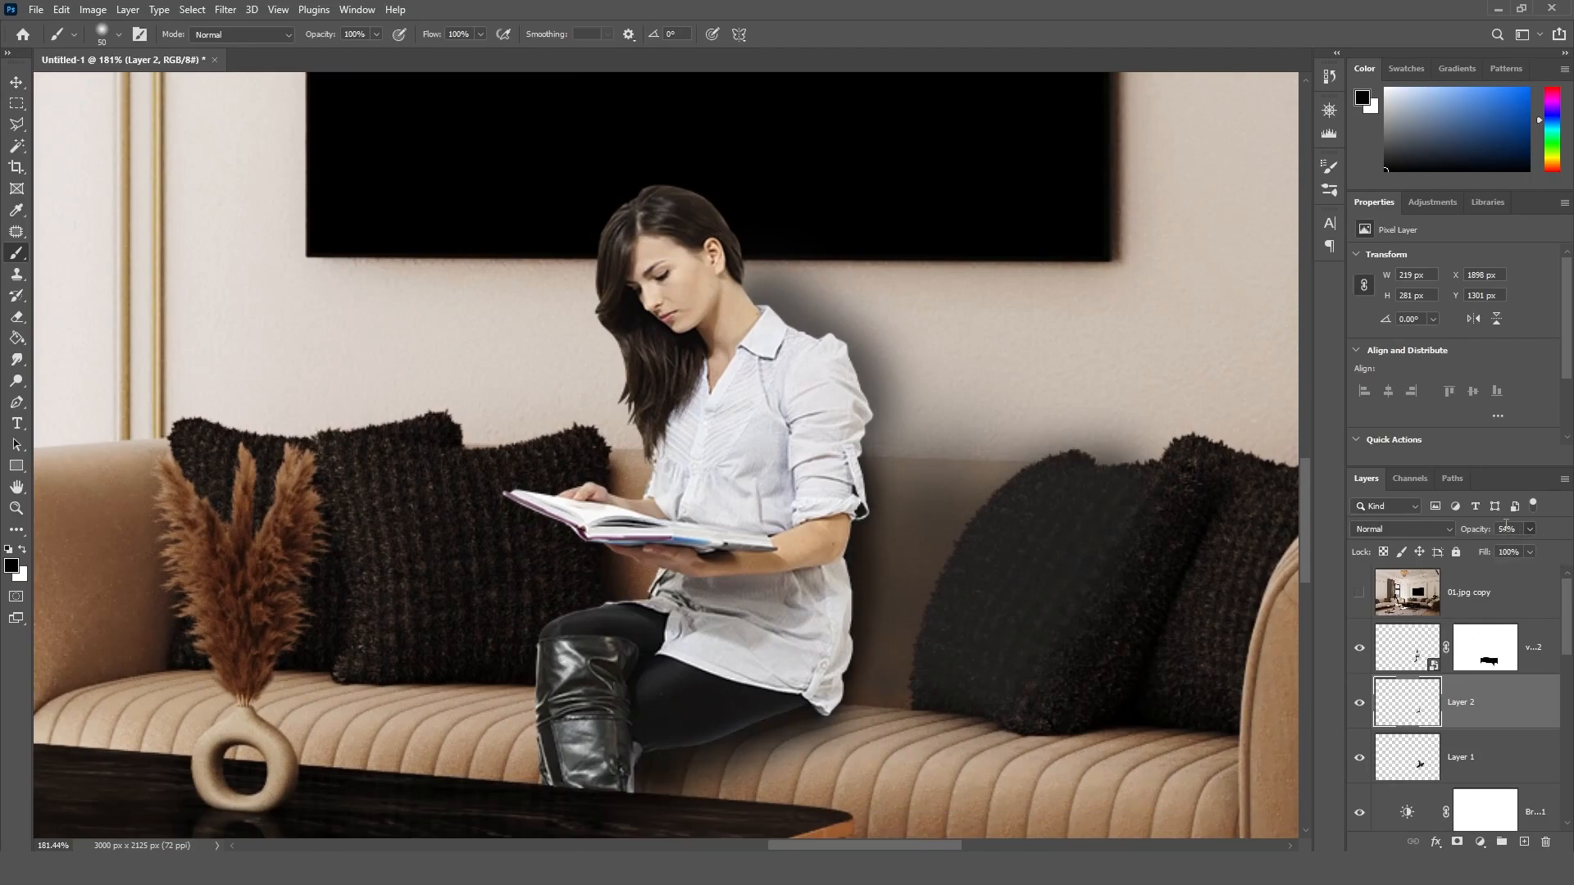
type("40")
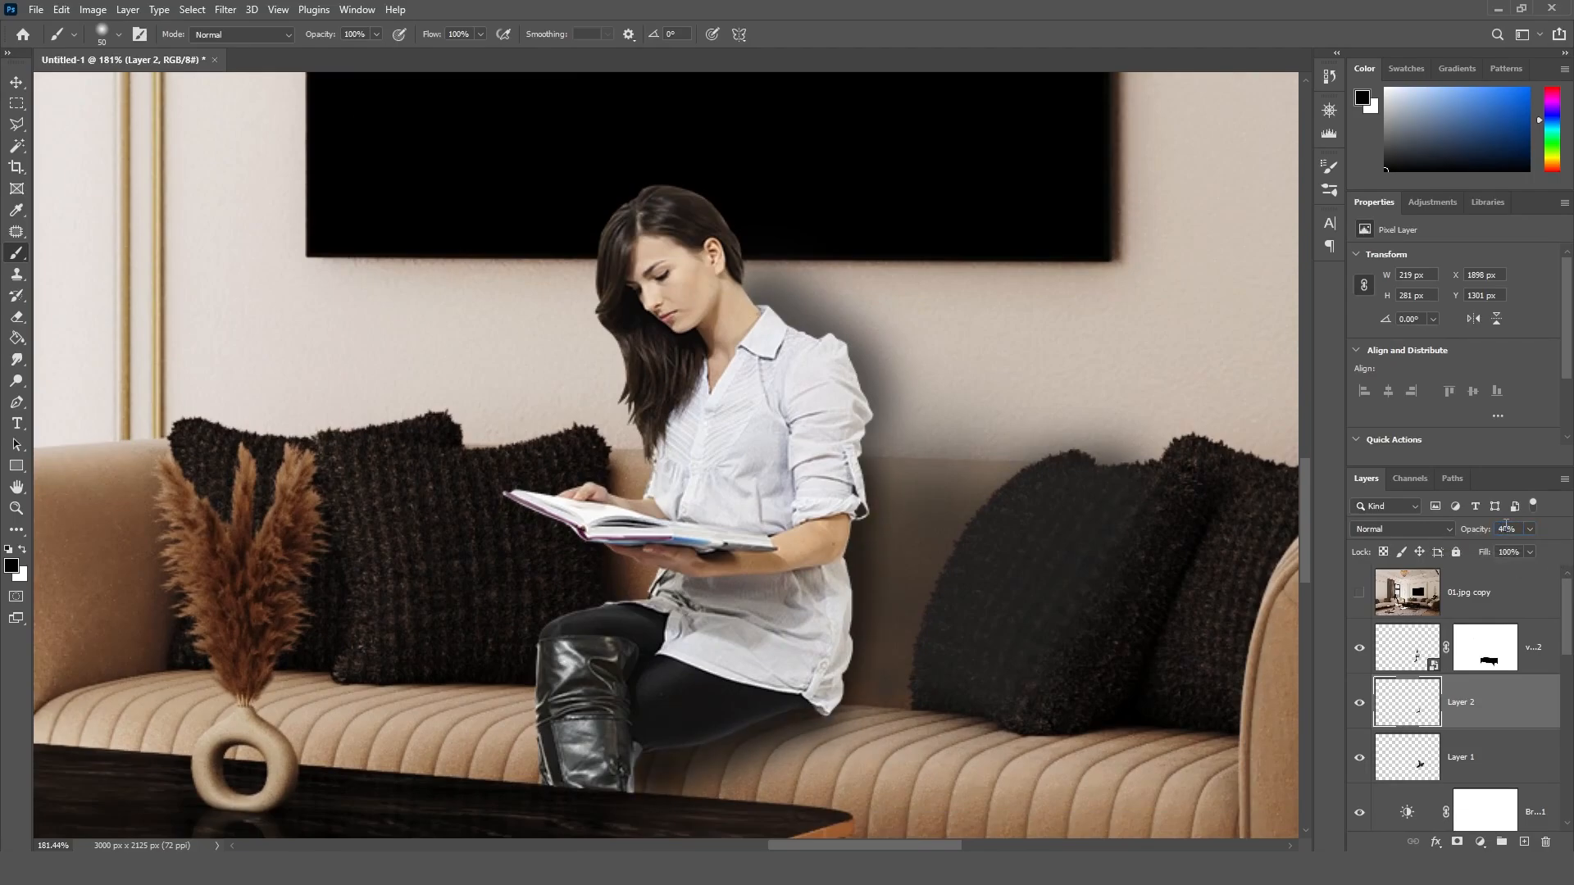
scroll(920, 563, "down", 5, "alt")
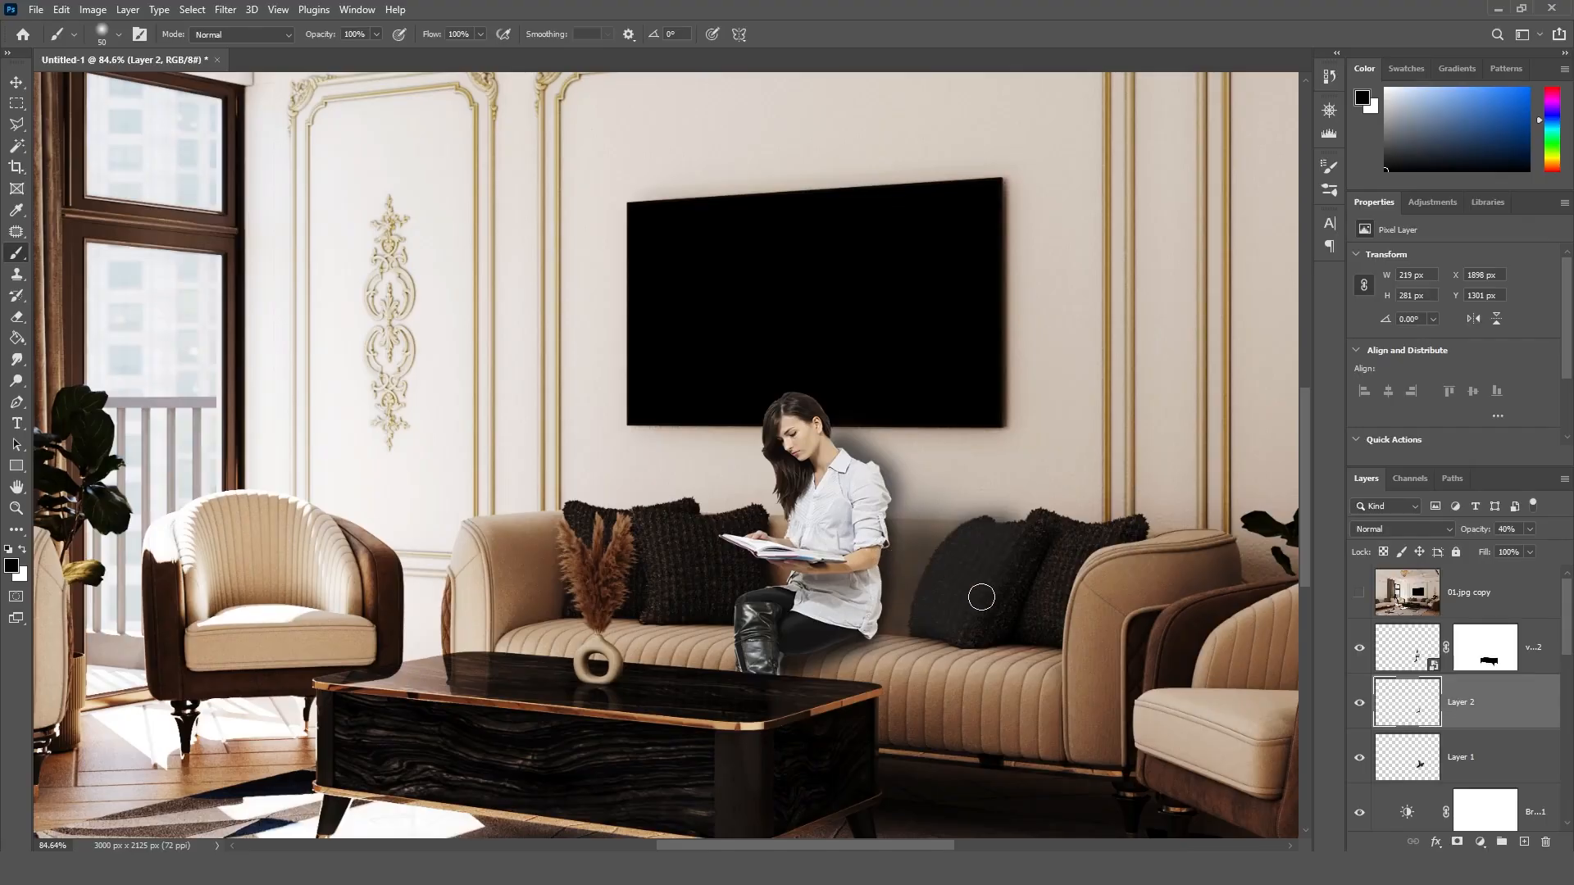
scroll(853, 582, "up", 2, "alt")
Step: Start a Levels adjustment on the seated woman's layer, setting the shadow input to 12 and the midtones to 1.09
key("v")
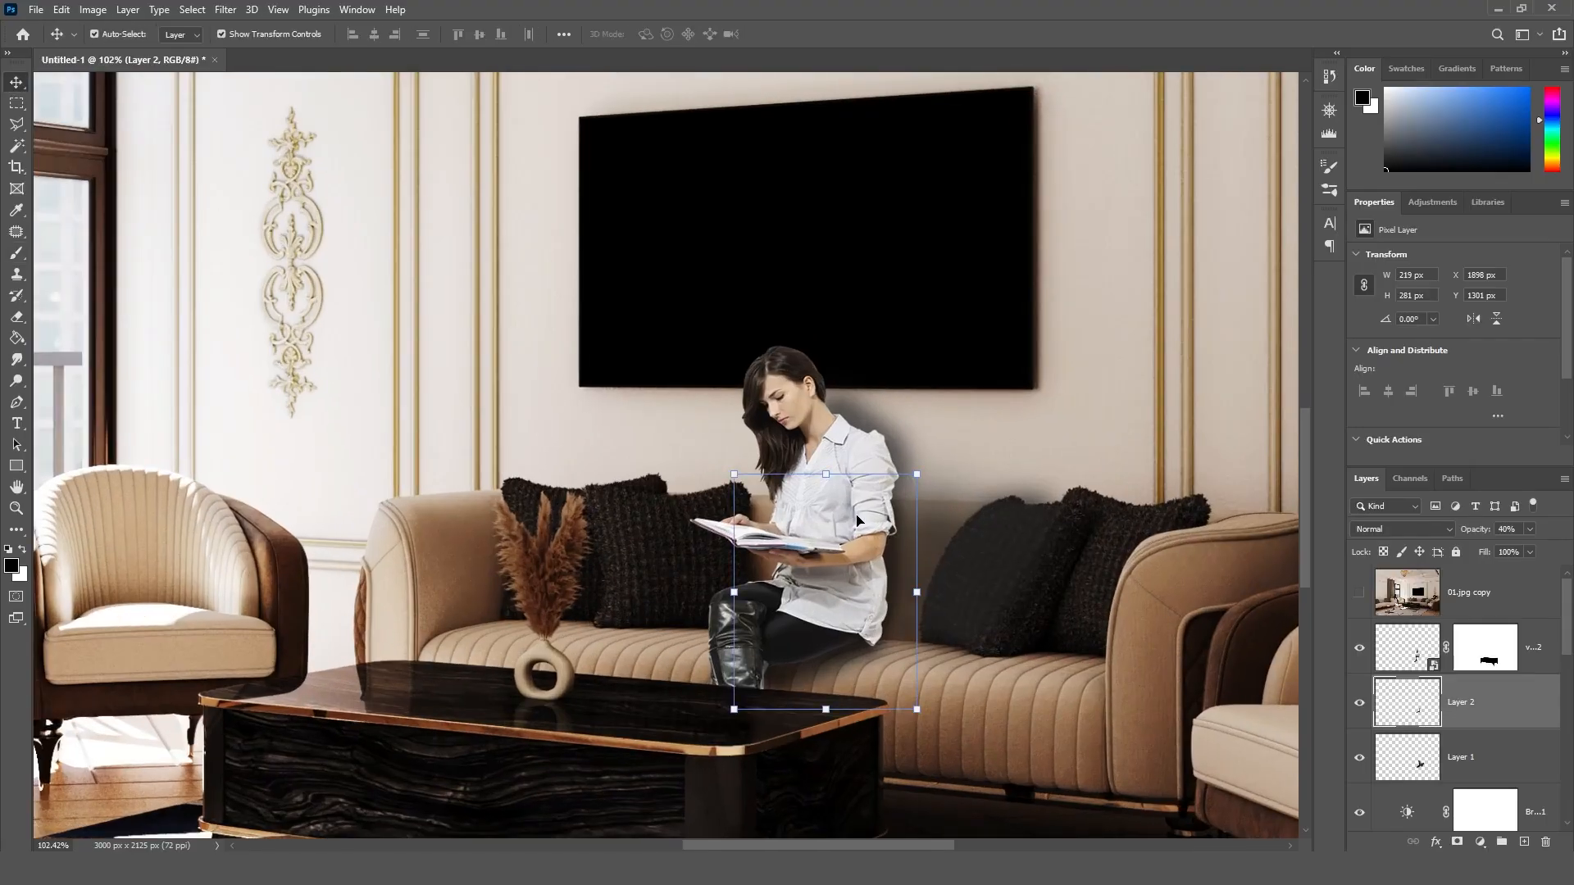
left_click(1414, 655)
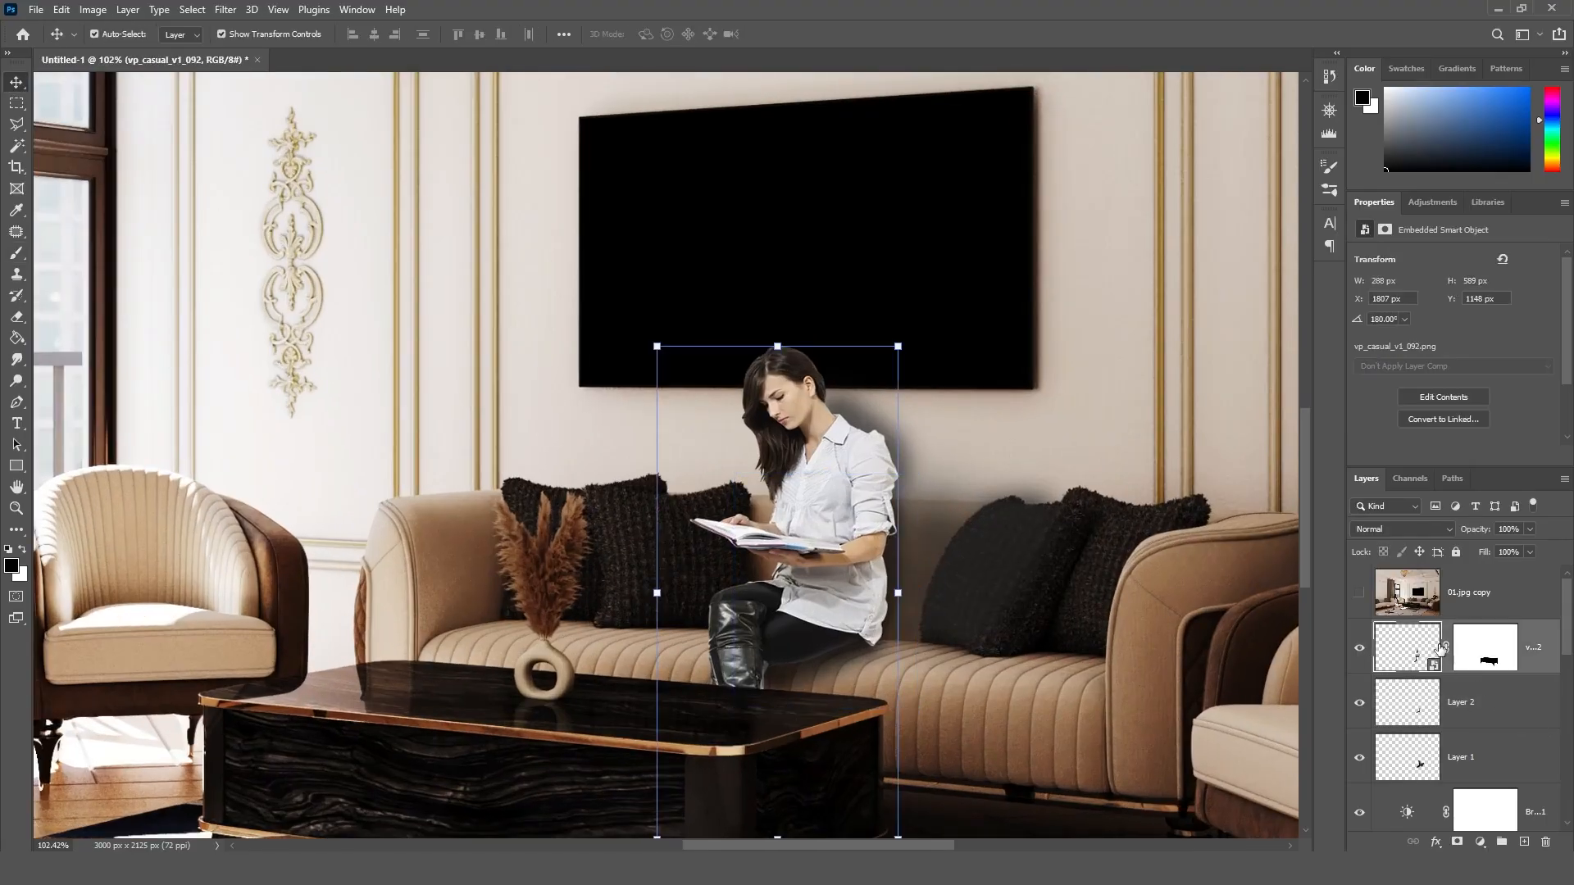
left_click(95, 10)
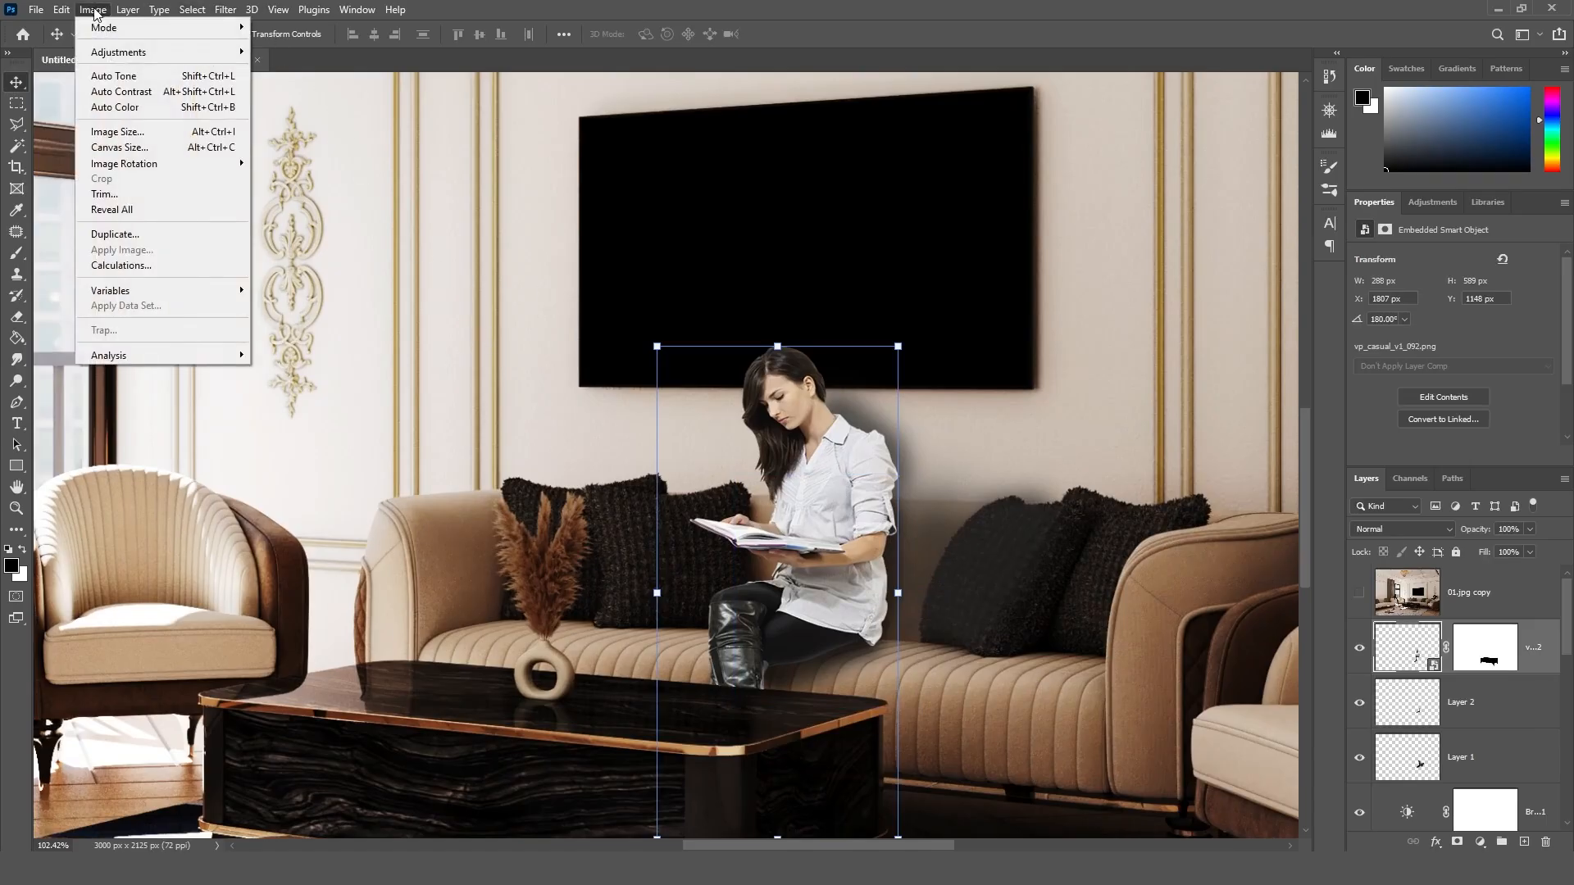
mouse_move(164, 51)
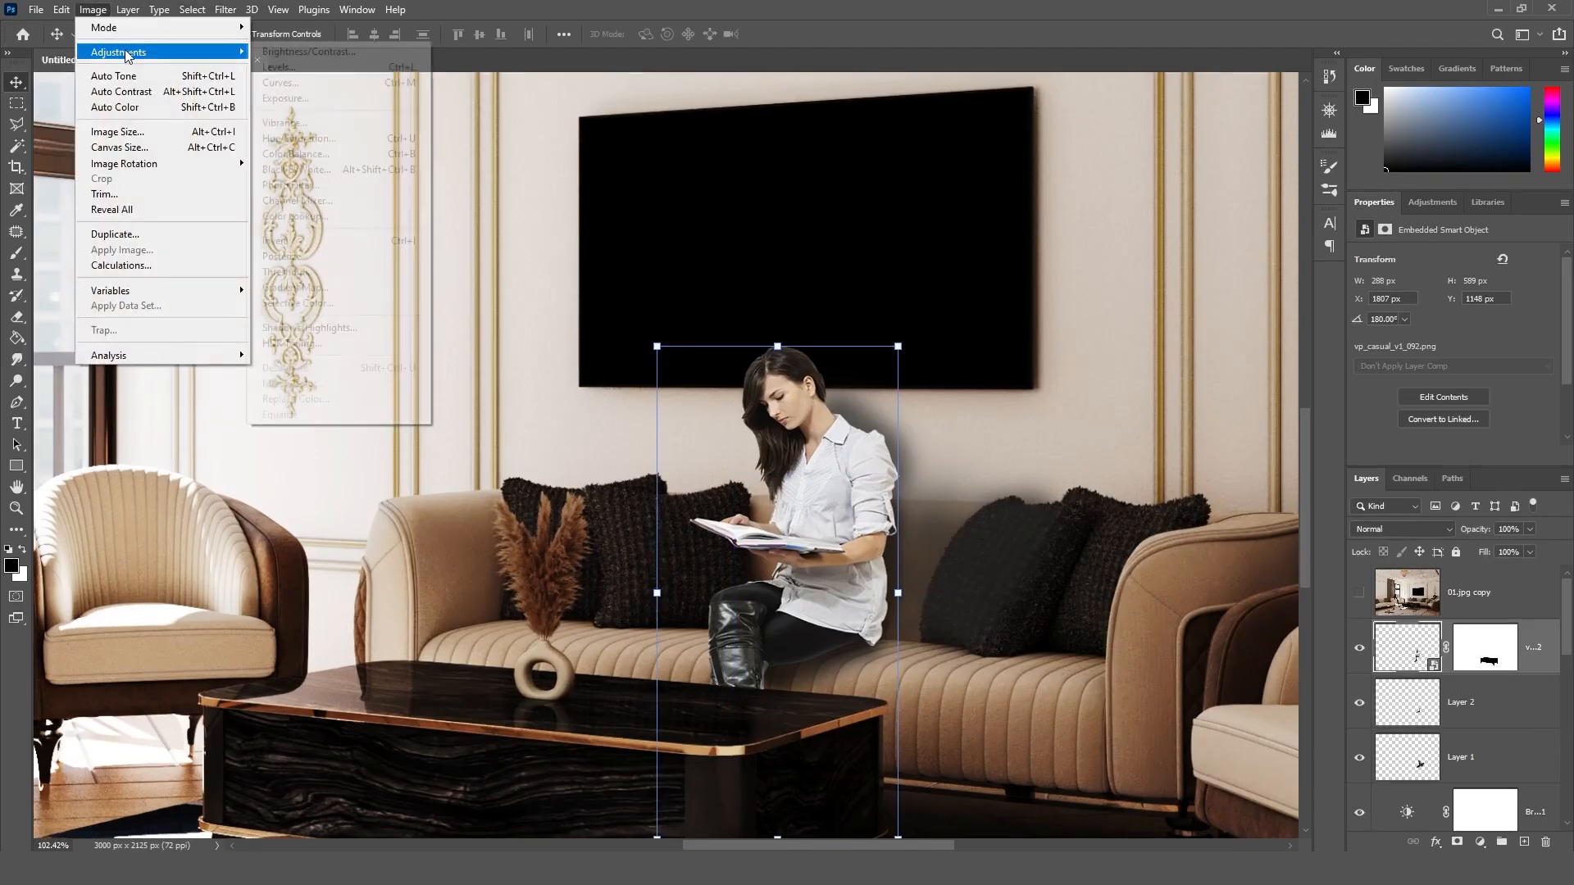
left_click(337, 71)
left_click_drag(775, 169, 470, 169)
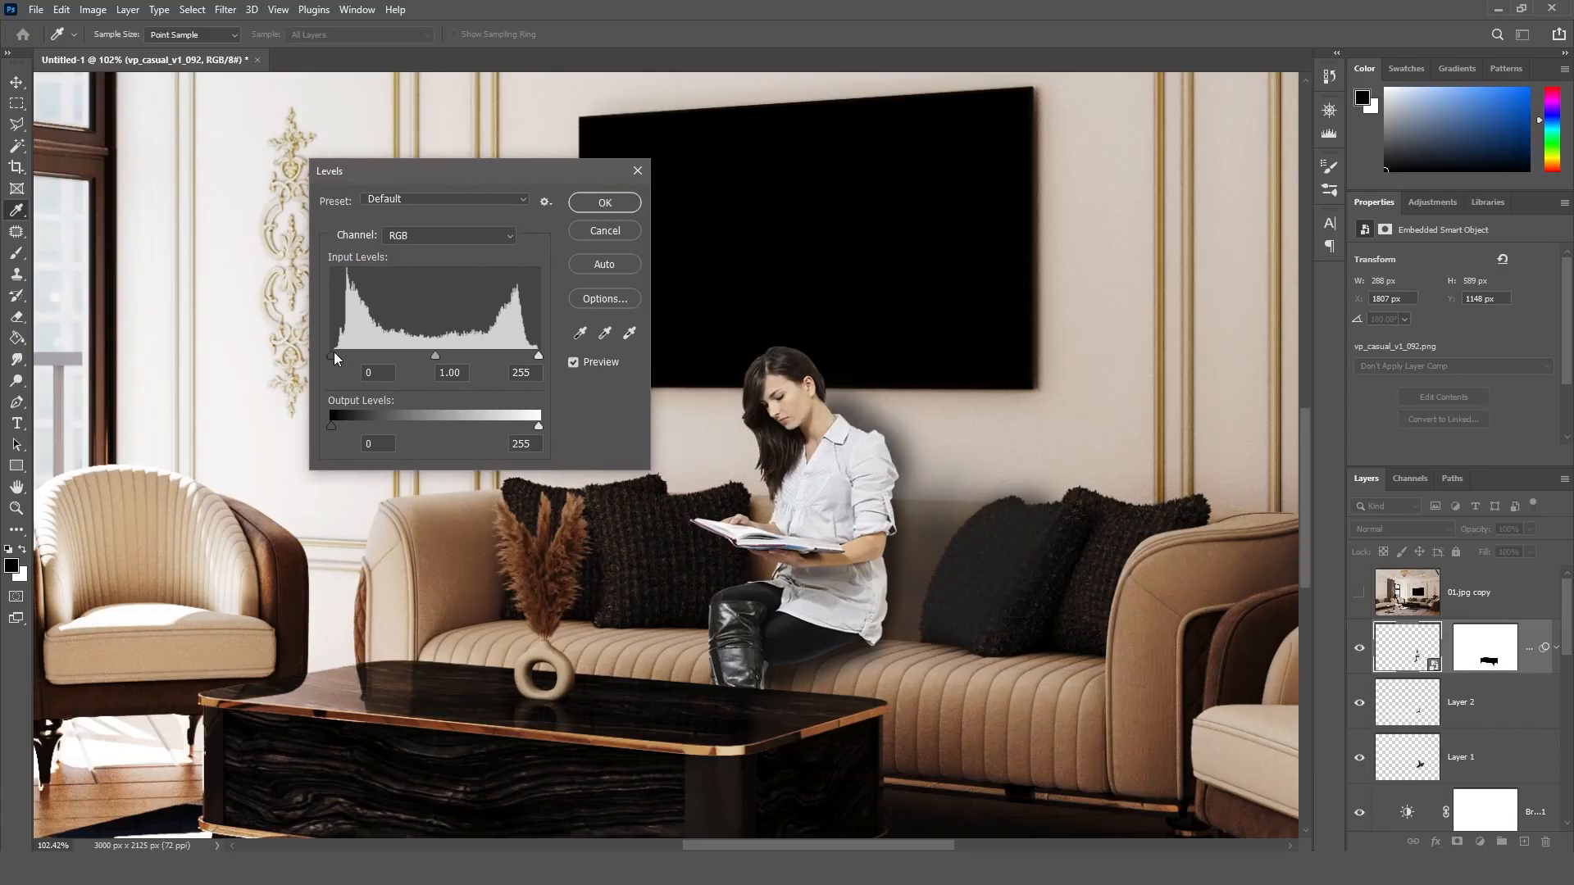
left_click_drag(332, 355, 339, 354)
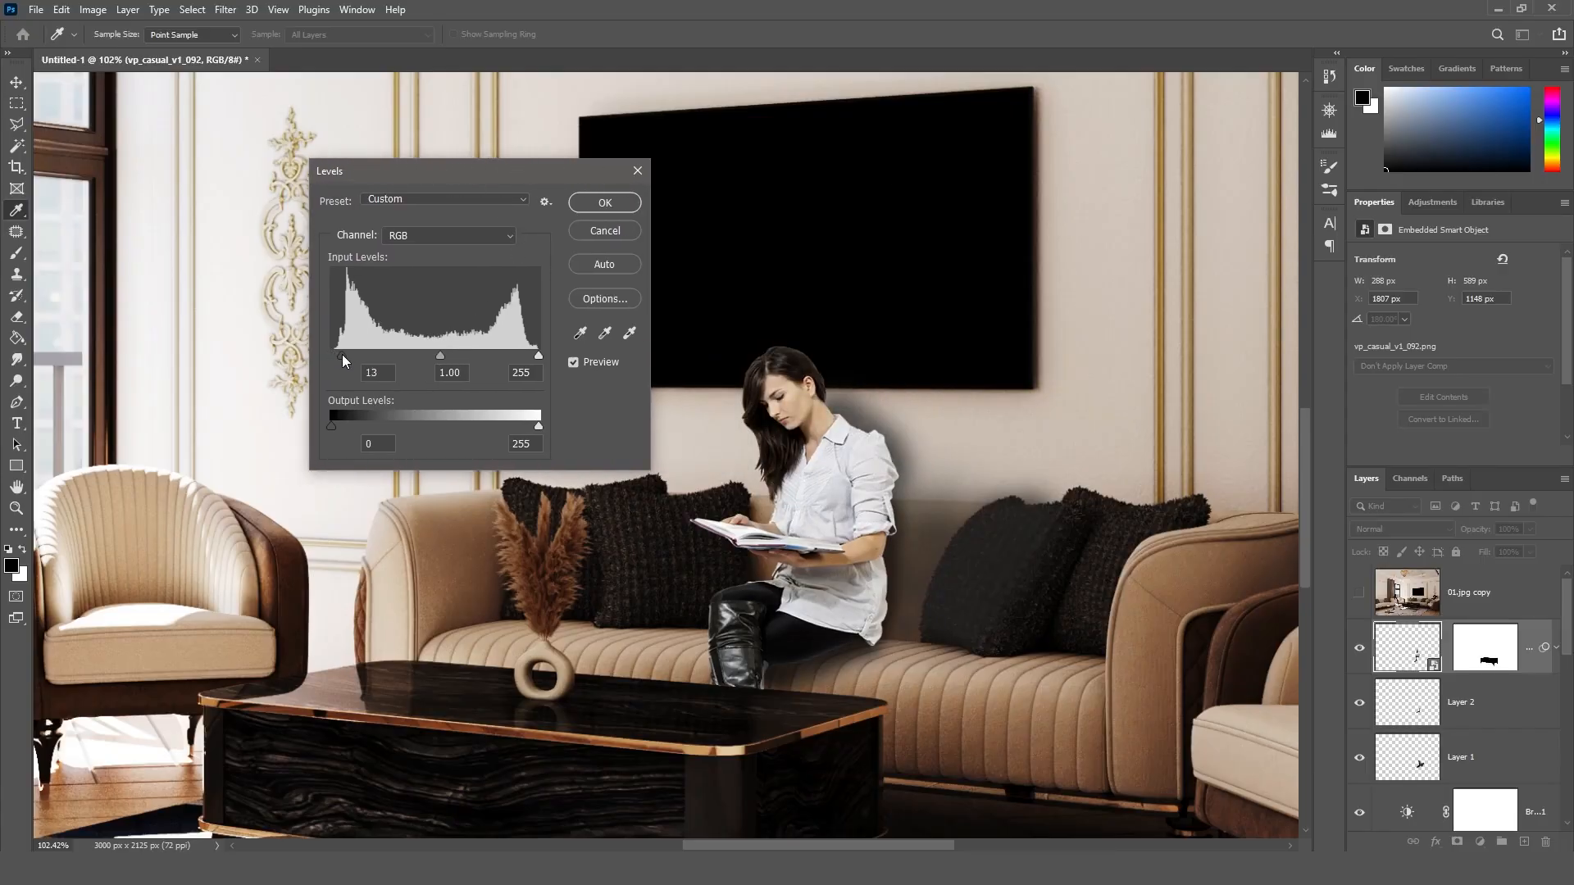
left_click_drag(441, 358, 417, 357)
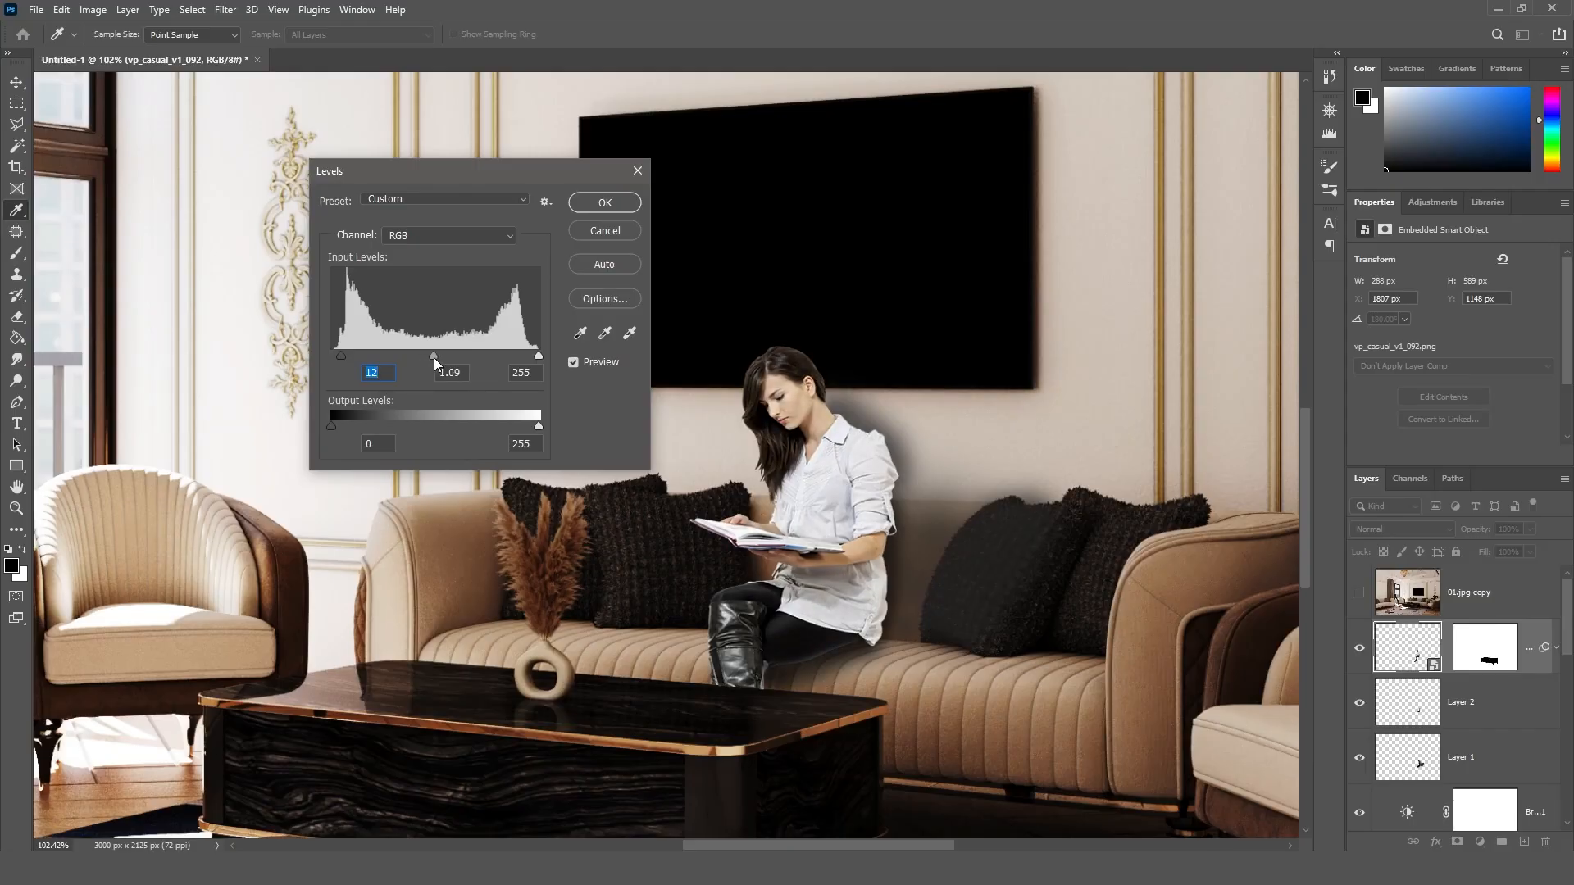
left_click(435, 357)
Step: Refine the woman's Levels to shadow input 15, midtones about 1.31 and highlight input 247, and apply the adjustment
left_click_drag(538, 356, 515, 356)
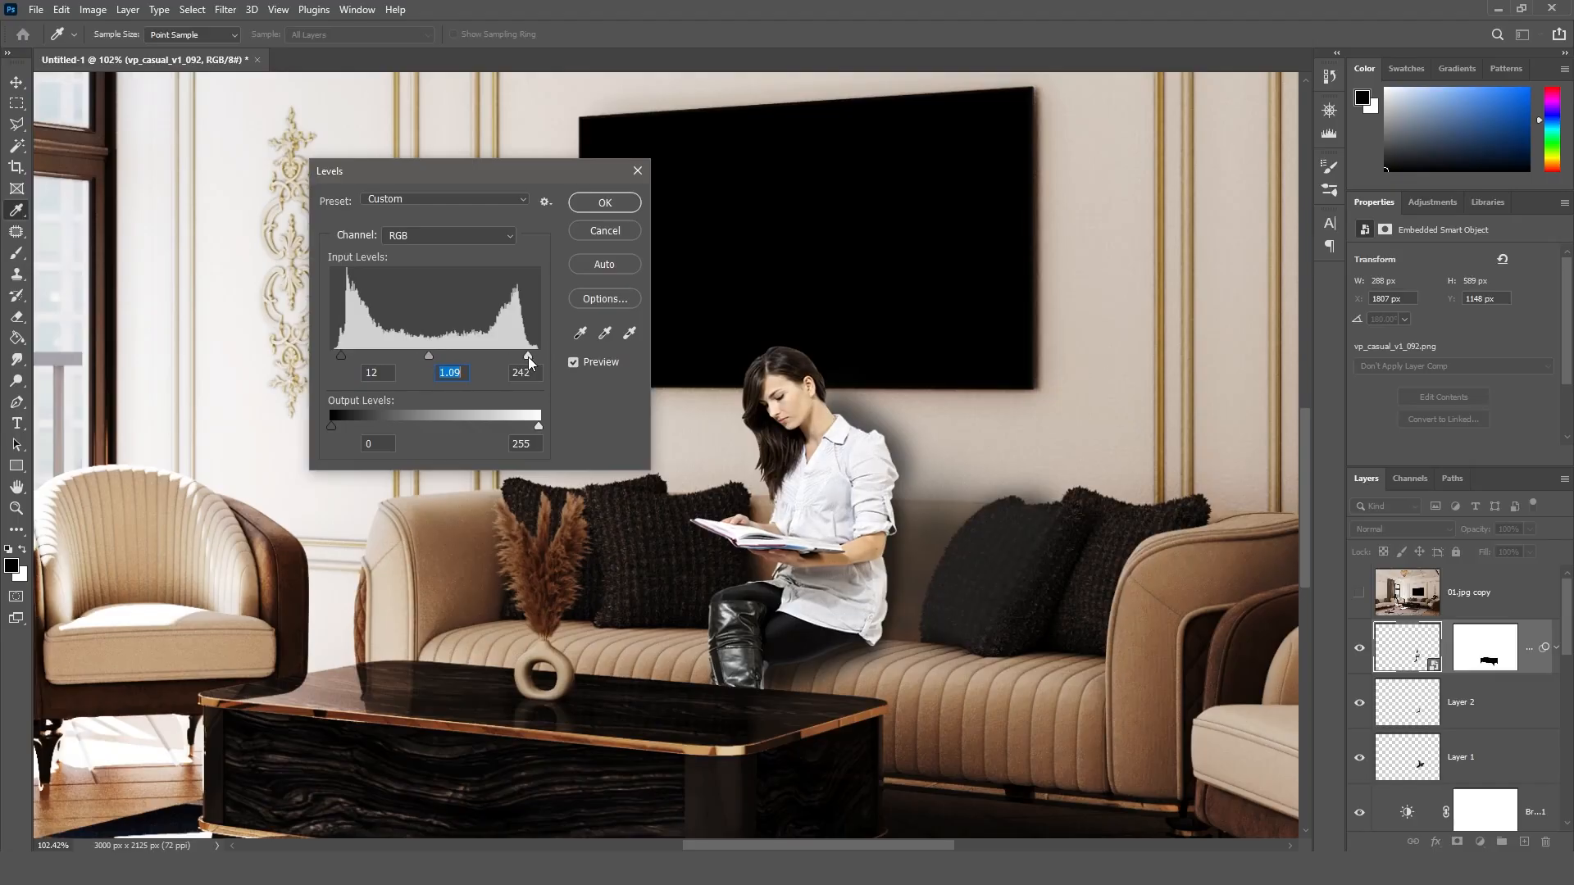
left_click(533, 356)
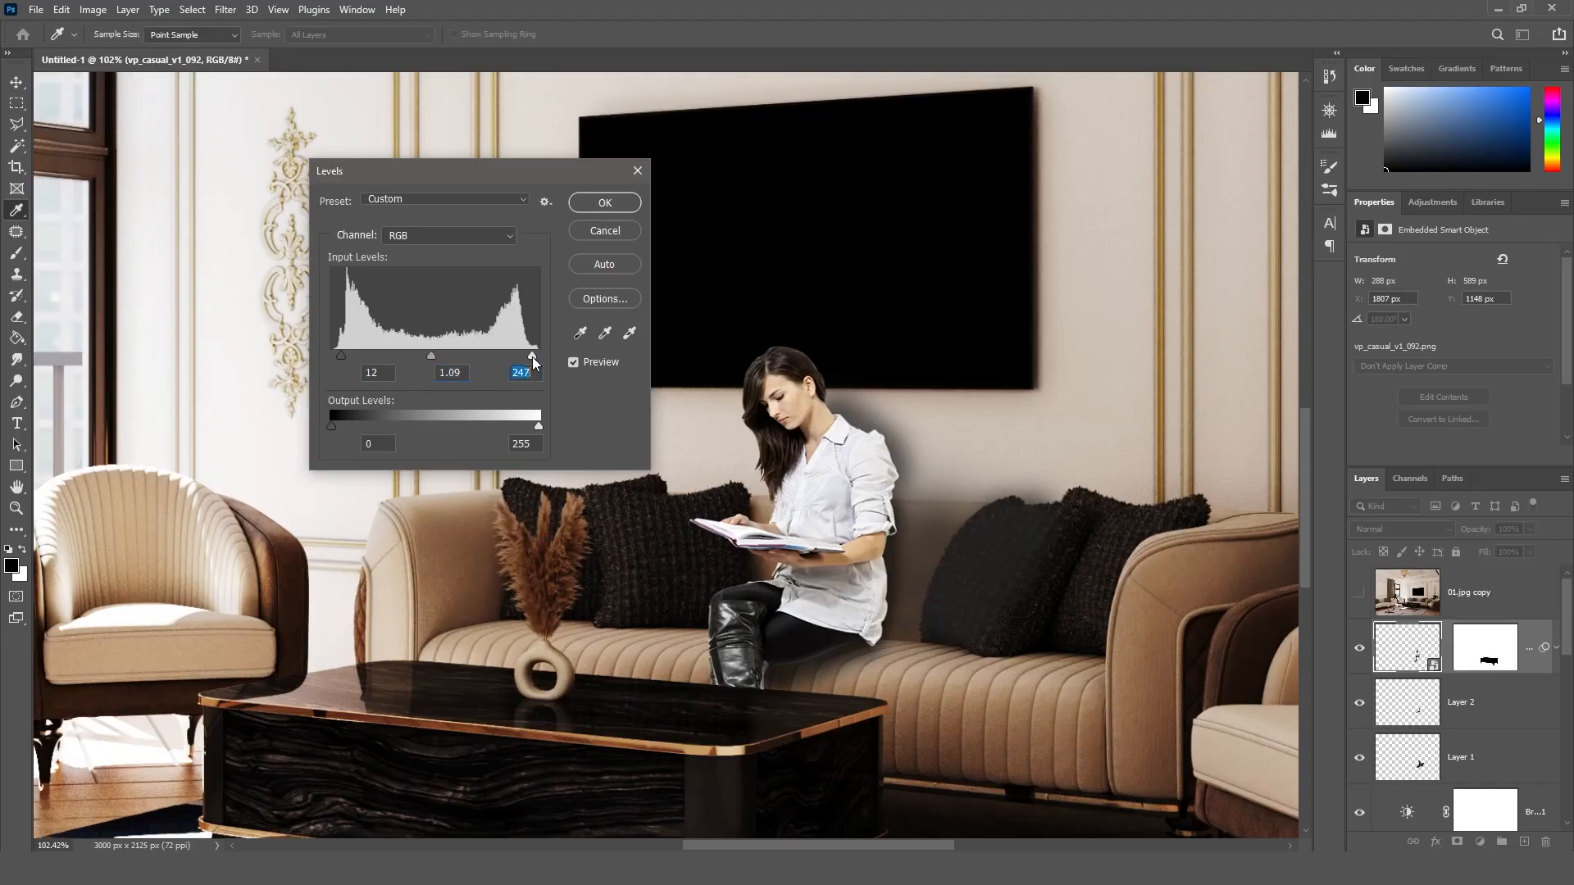
left_click(343, 355)
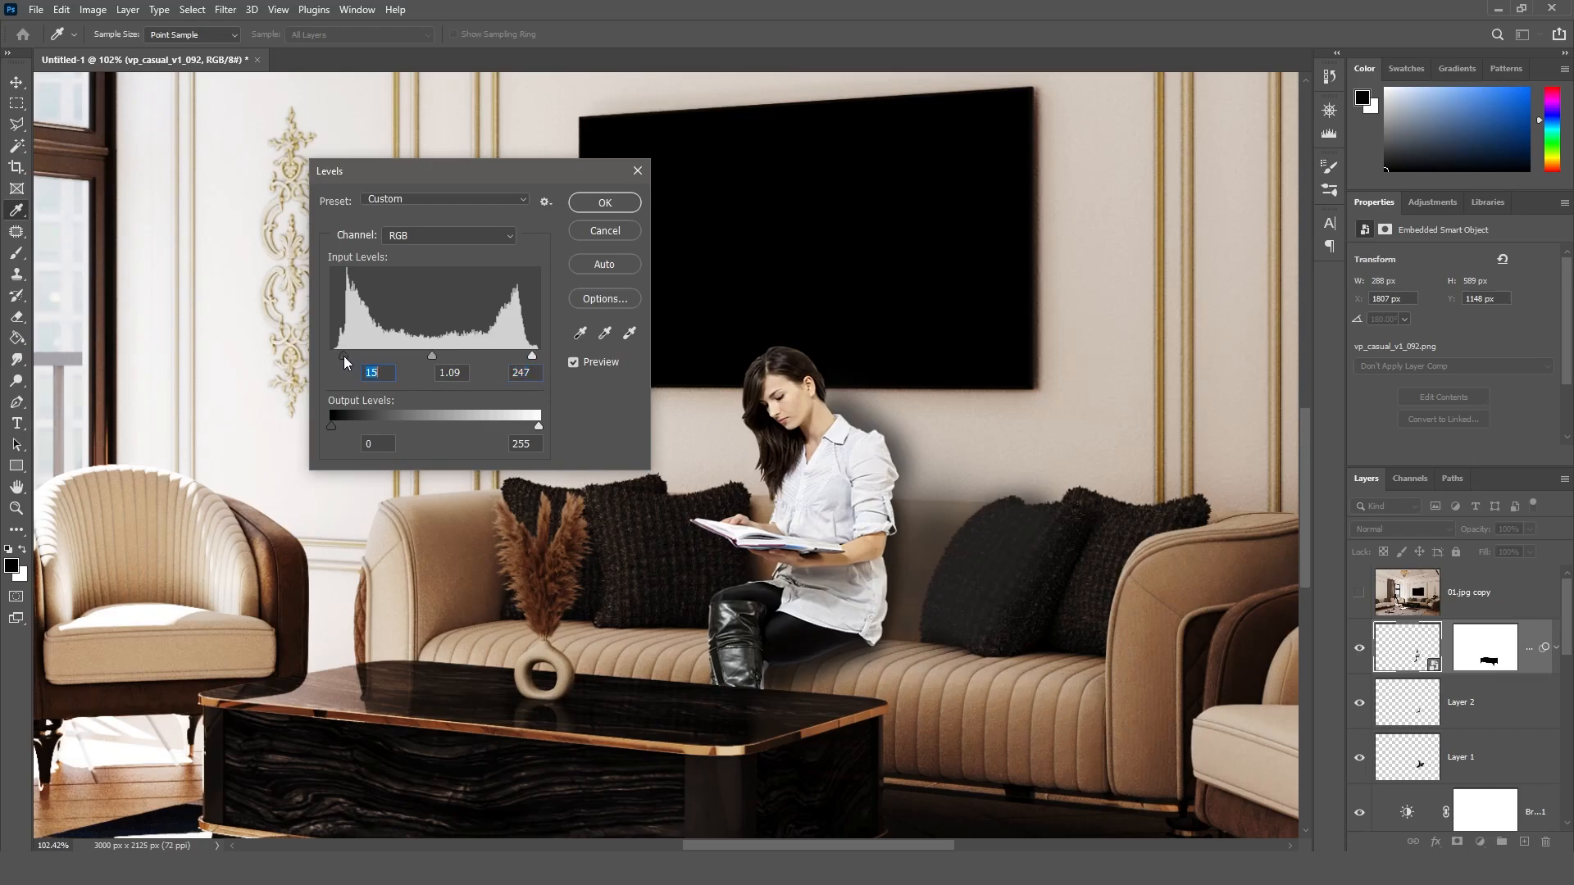
left_click(425, 356)
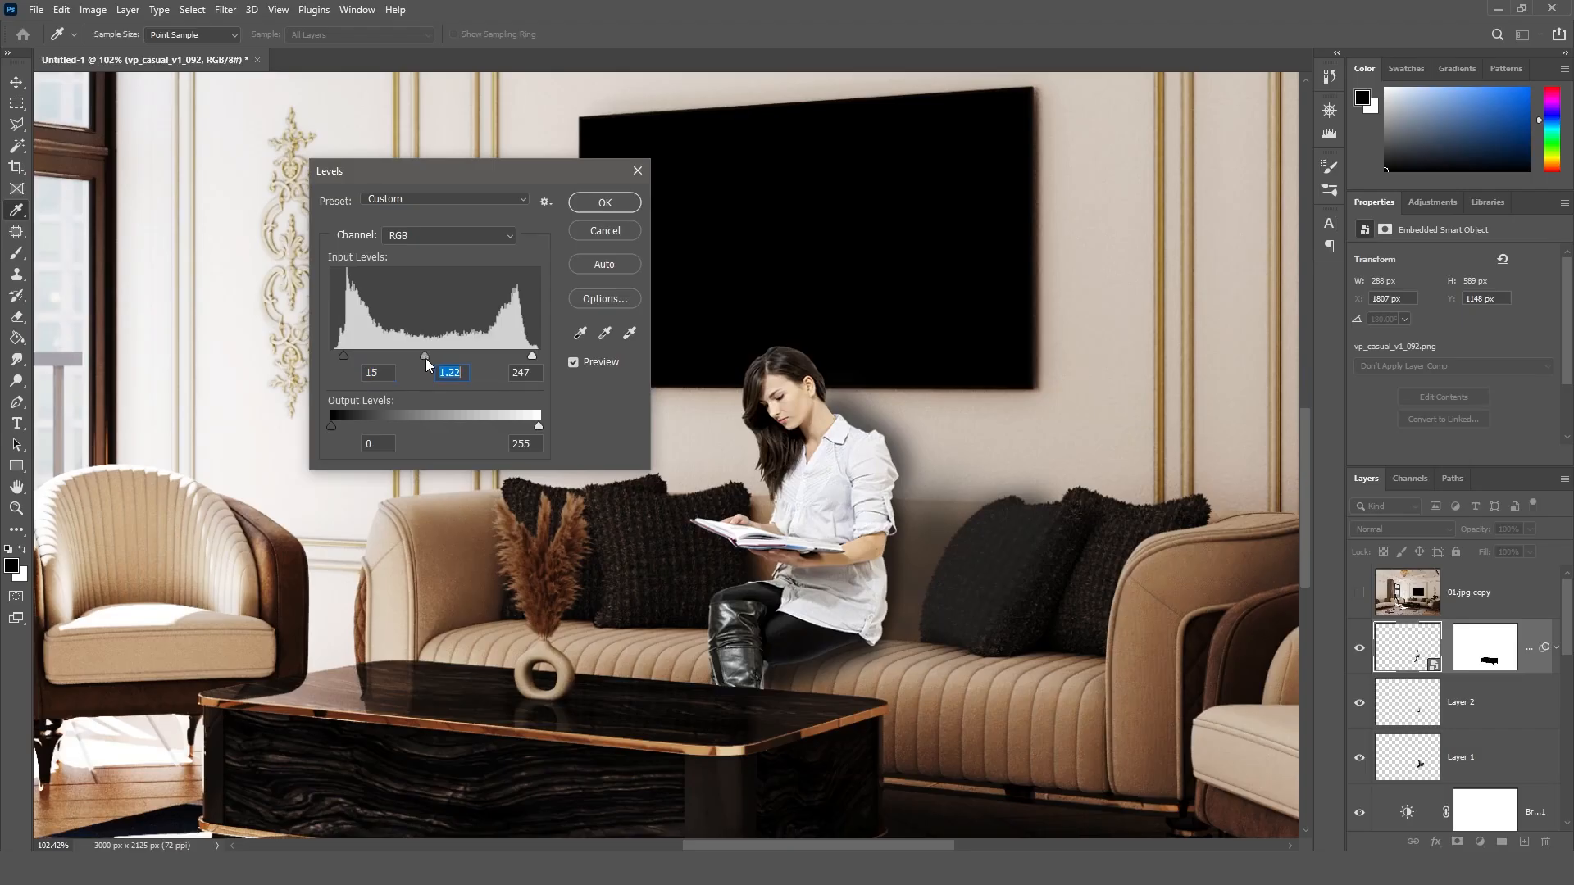
left_click(603, 203)
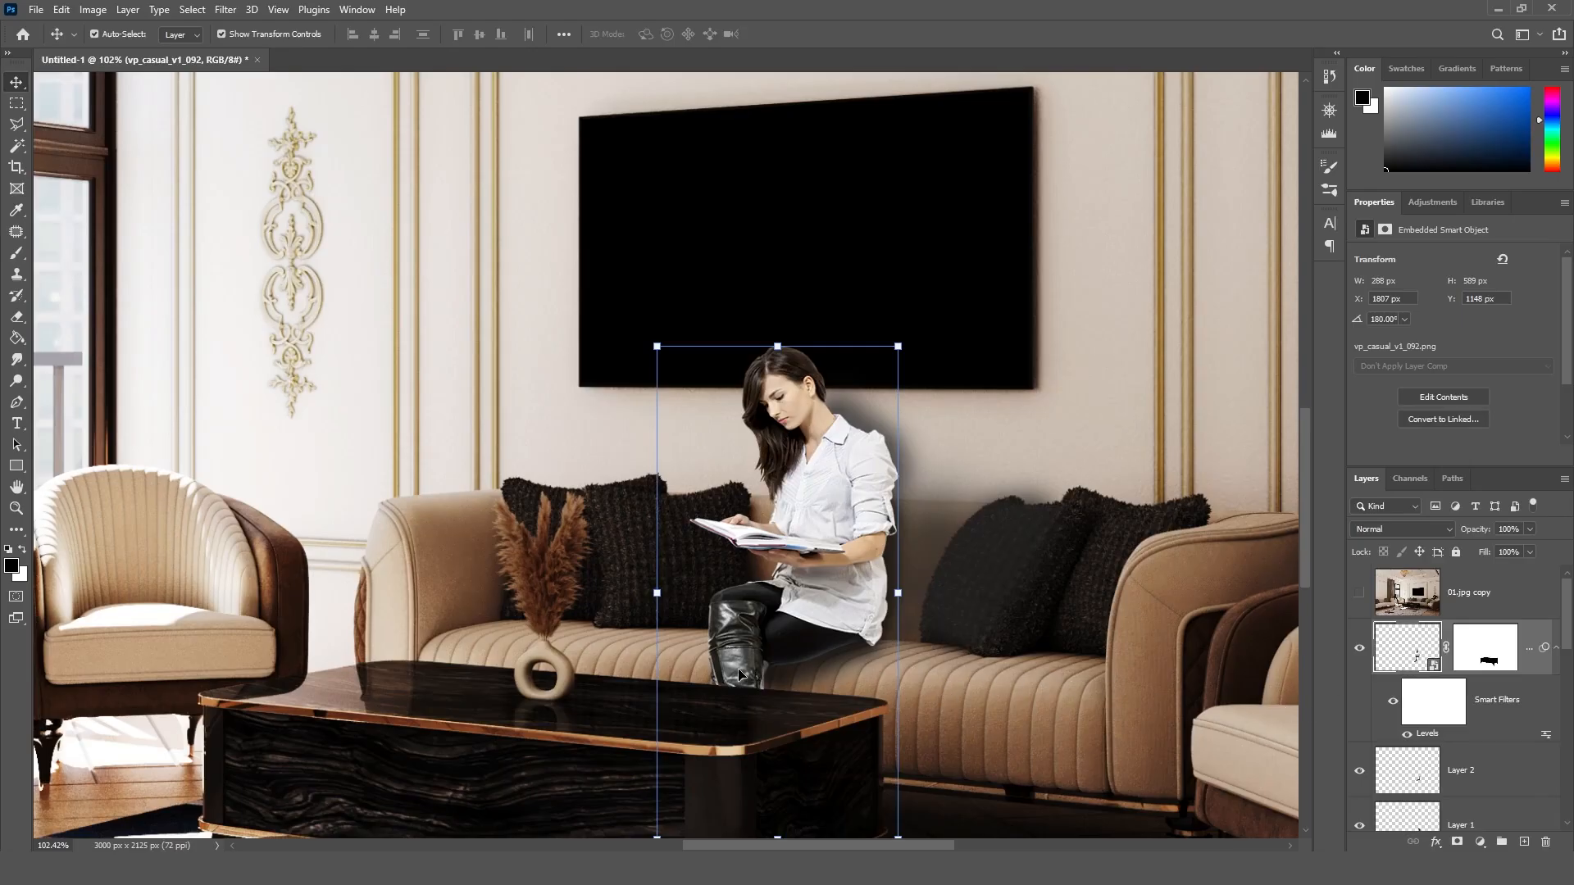
Step: Select the woman's black leather boot with the Polygonal Lasso, following its outline from the table edge up to the knee
scroll(720, 672, "up", 2, "alt")
scroll(775, 648, "up", 3, "alt")
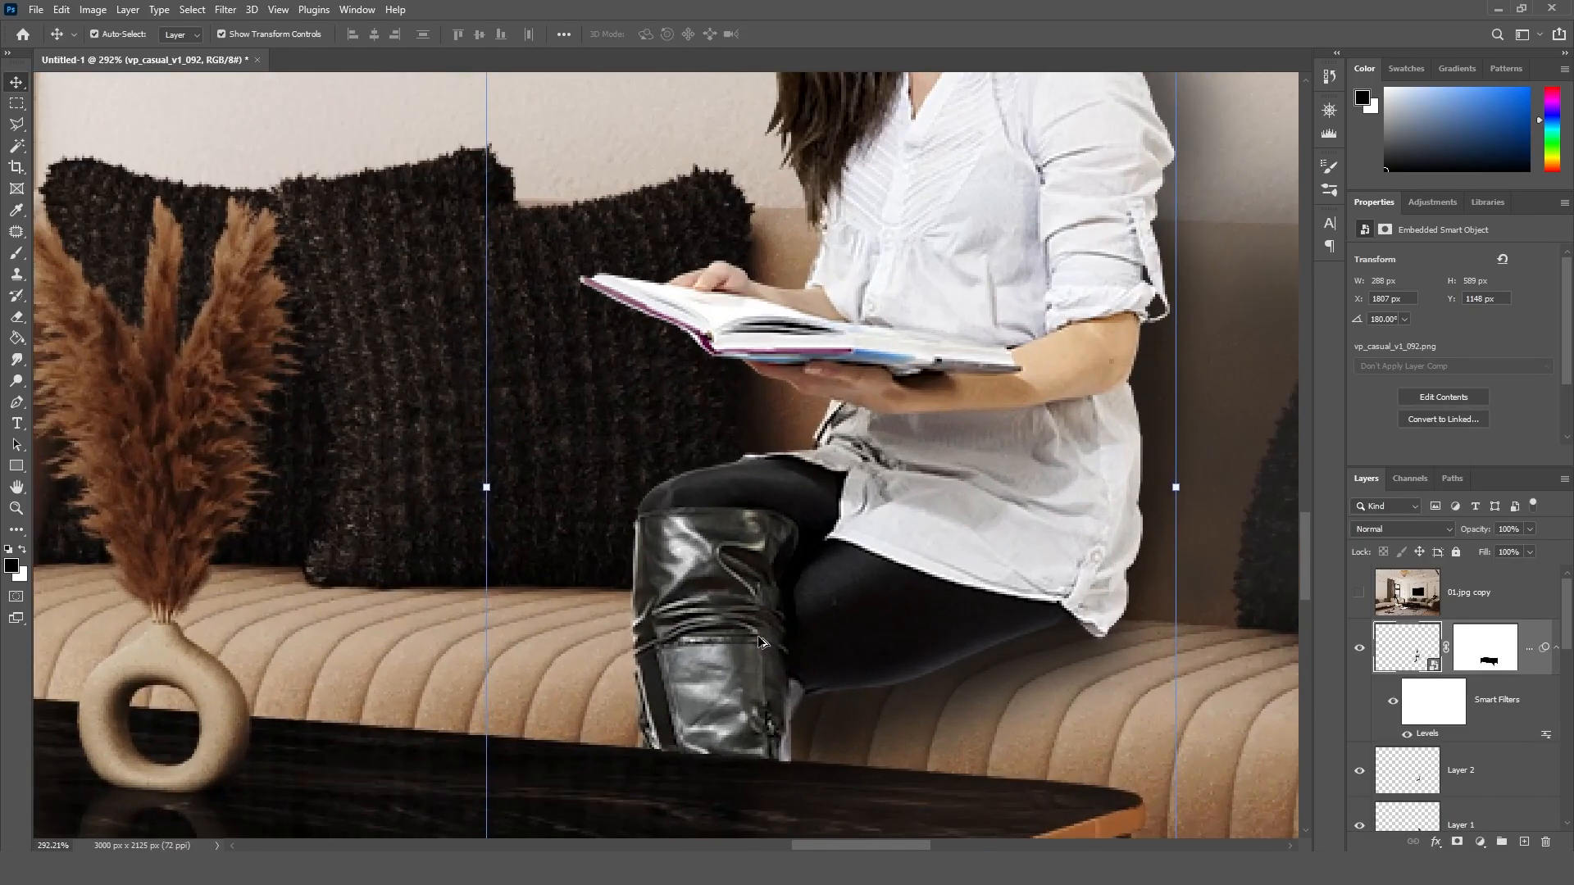
left_click(1461, 774)
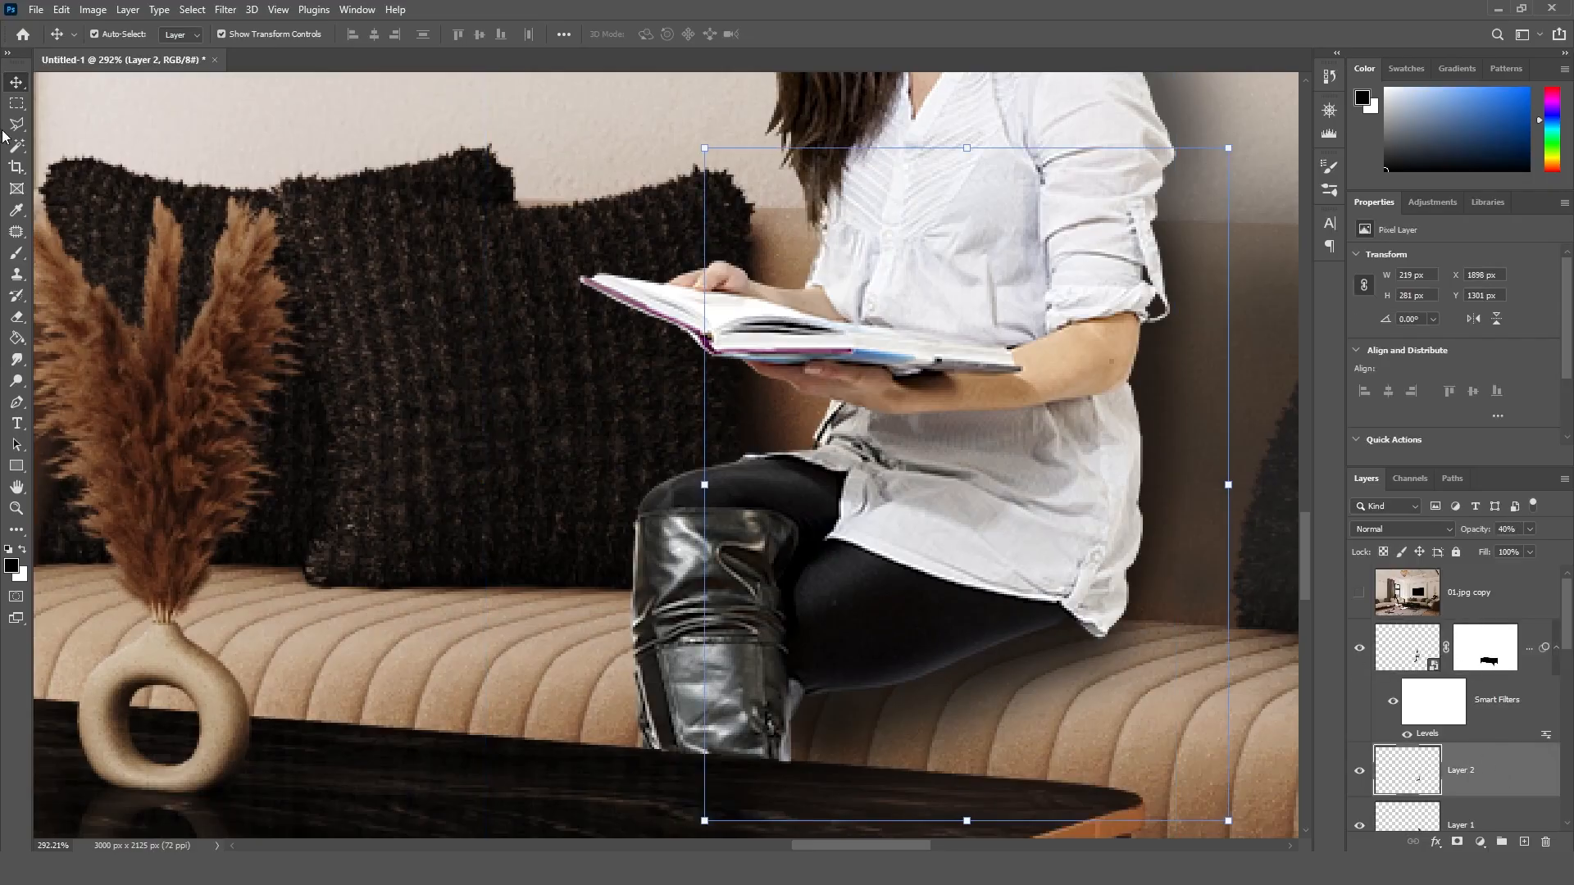
left_click(1430, 645)
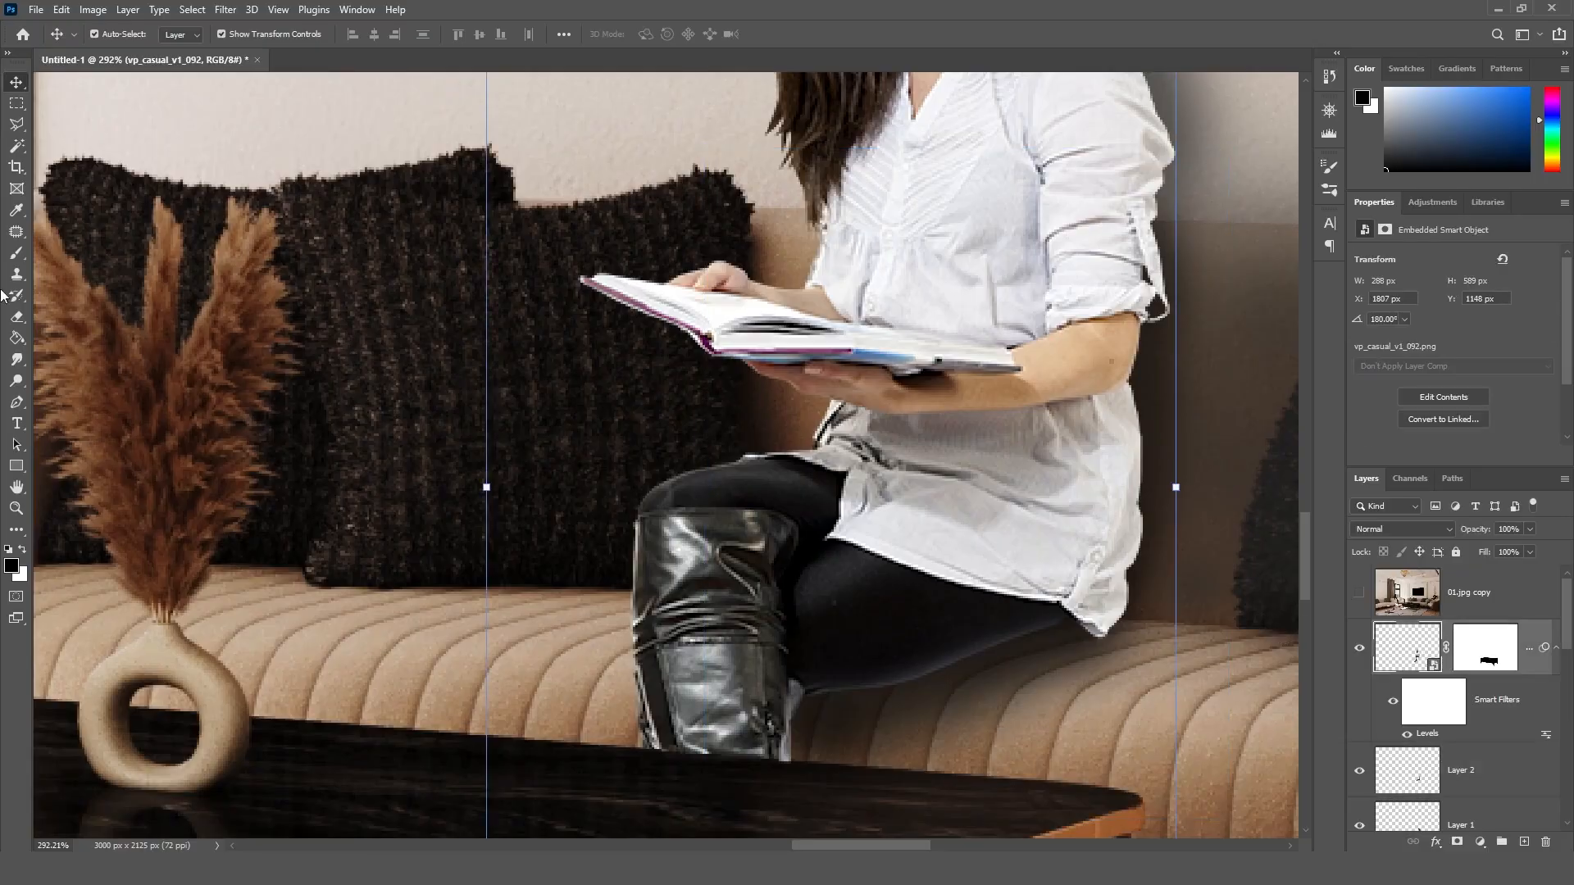
left_click(17, 124)
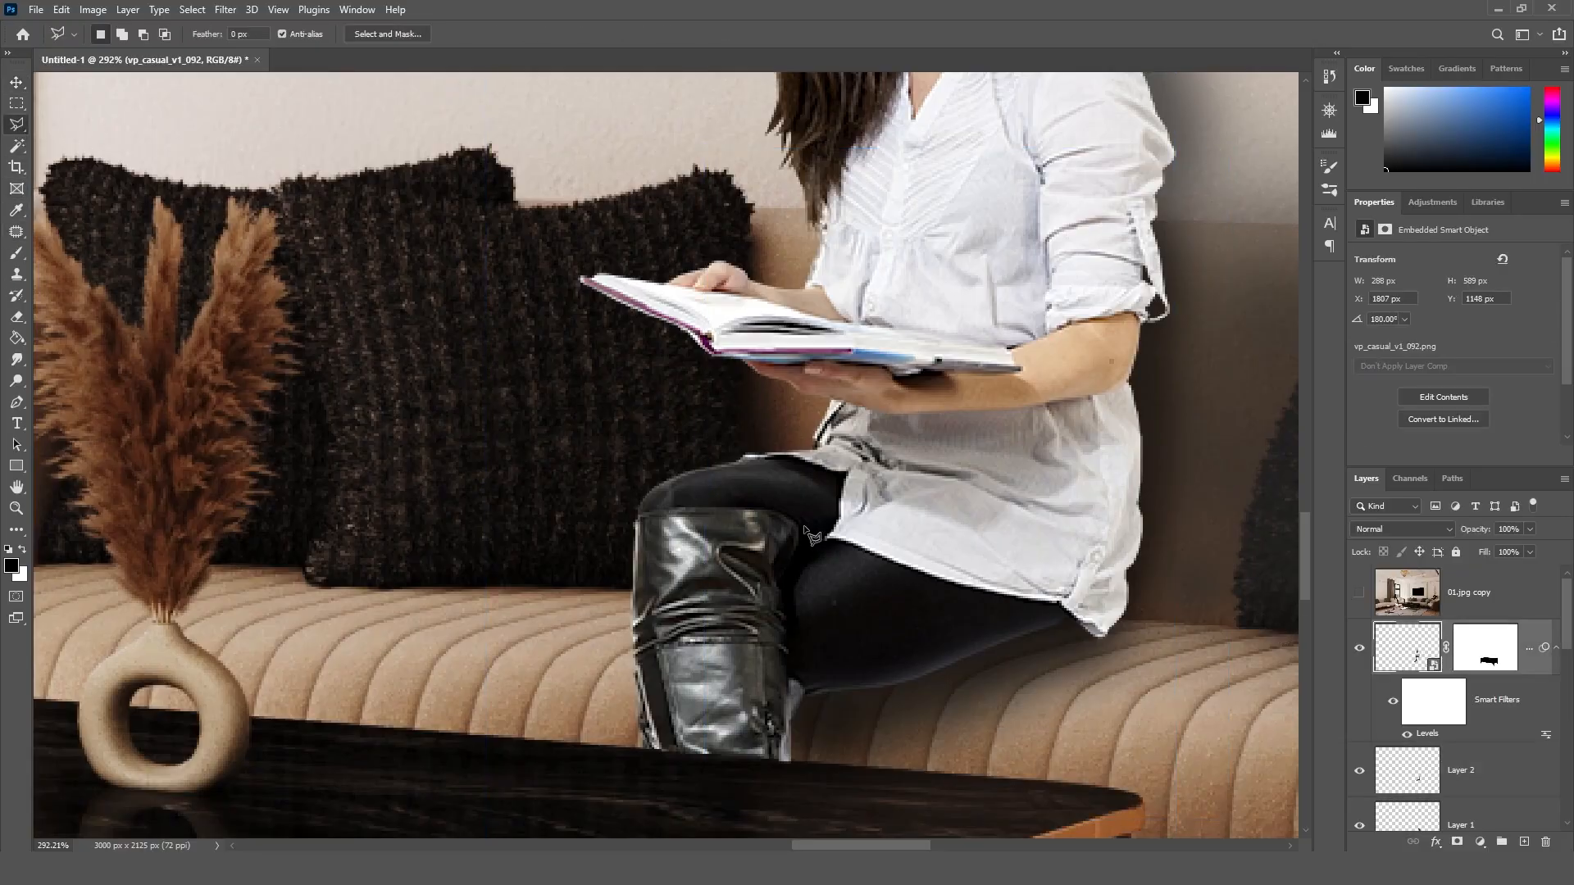
left_click(784, 759)
left_click(804, 693)
left_click(789, 673)
left_click(783, 672)
left_click(789, 605)
left_click(792, 566)
left_click(801, 525)
left_click(780, 511)
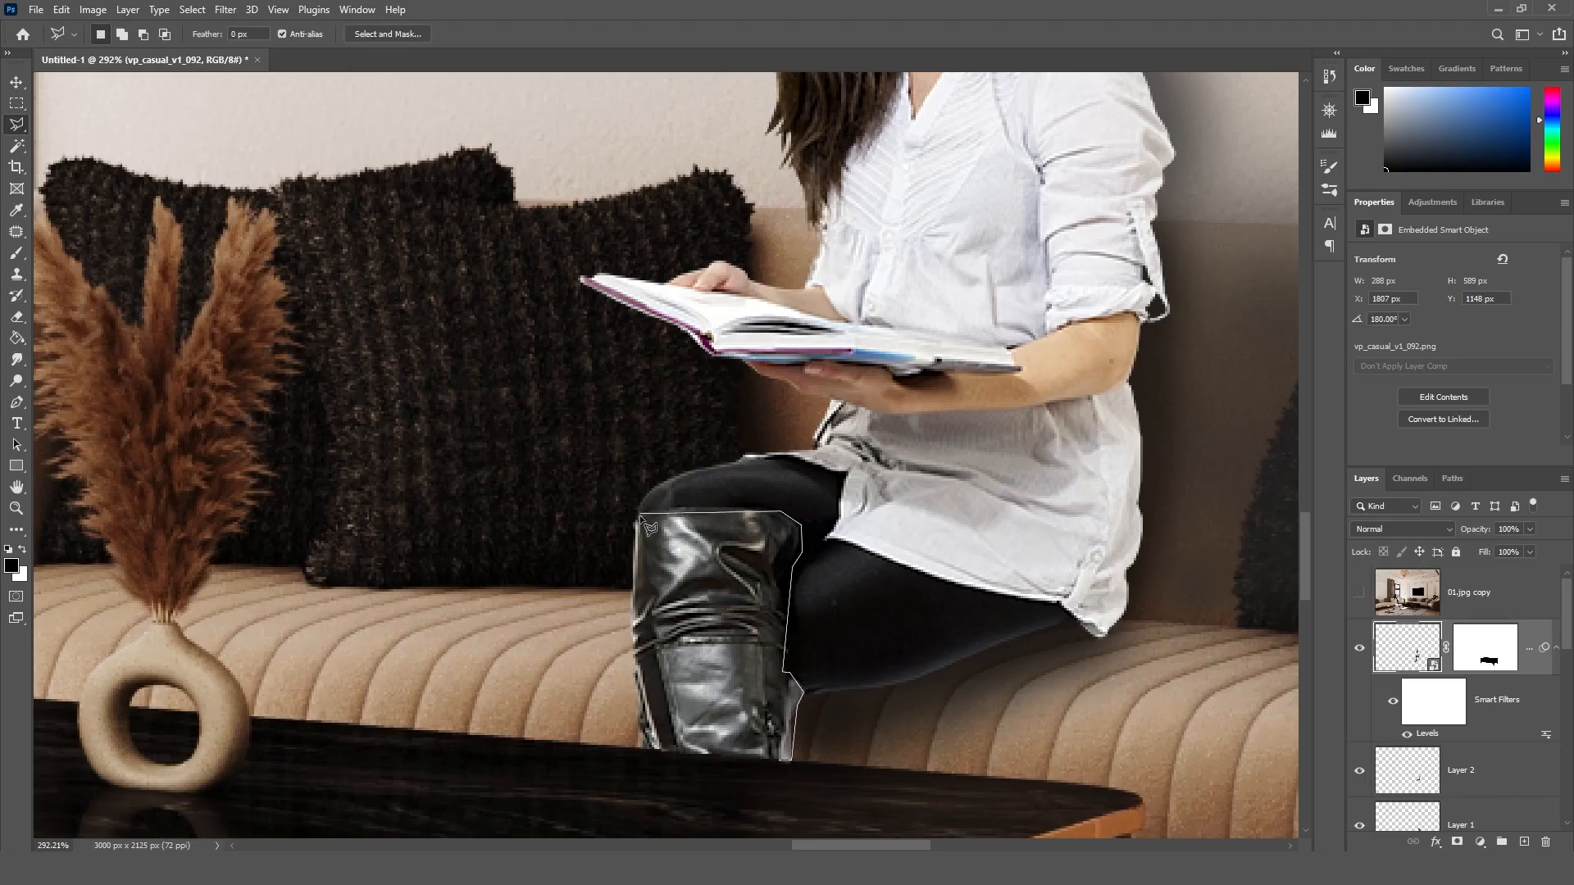
left_click(640, 515)
left_click(632, 524)
left_click(638, 547)
left_click(634, 658)
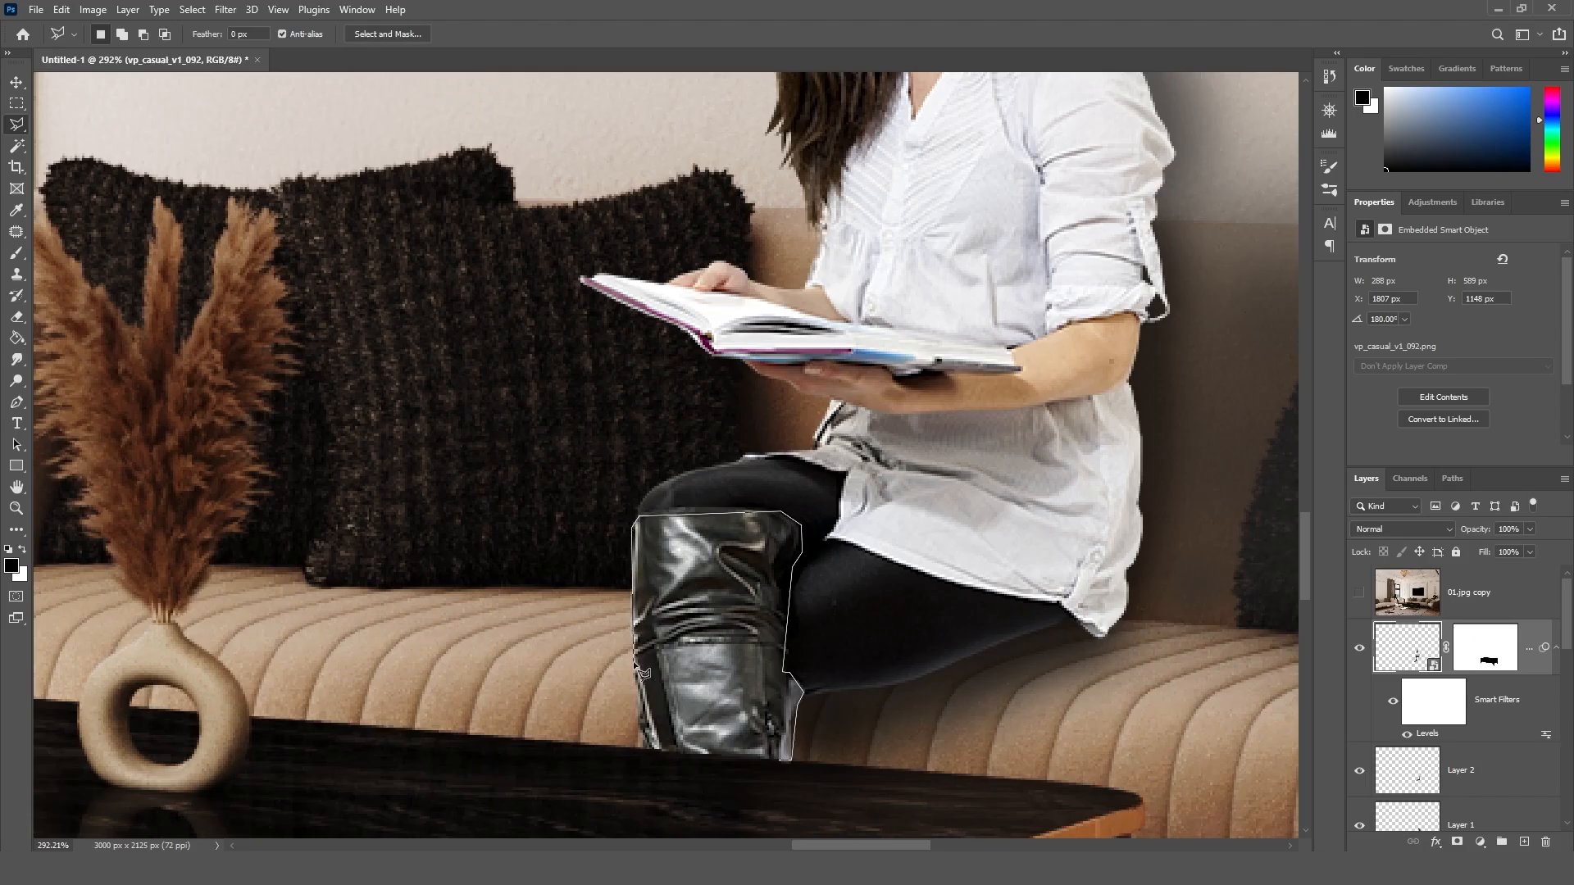
left_click(645, 712)
left_click(641, 721)
left_click(655, 750)
left_click(787, 761)
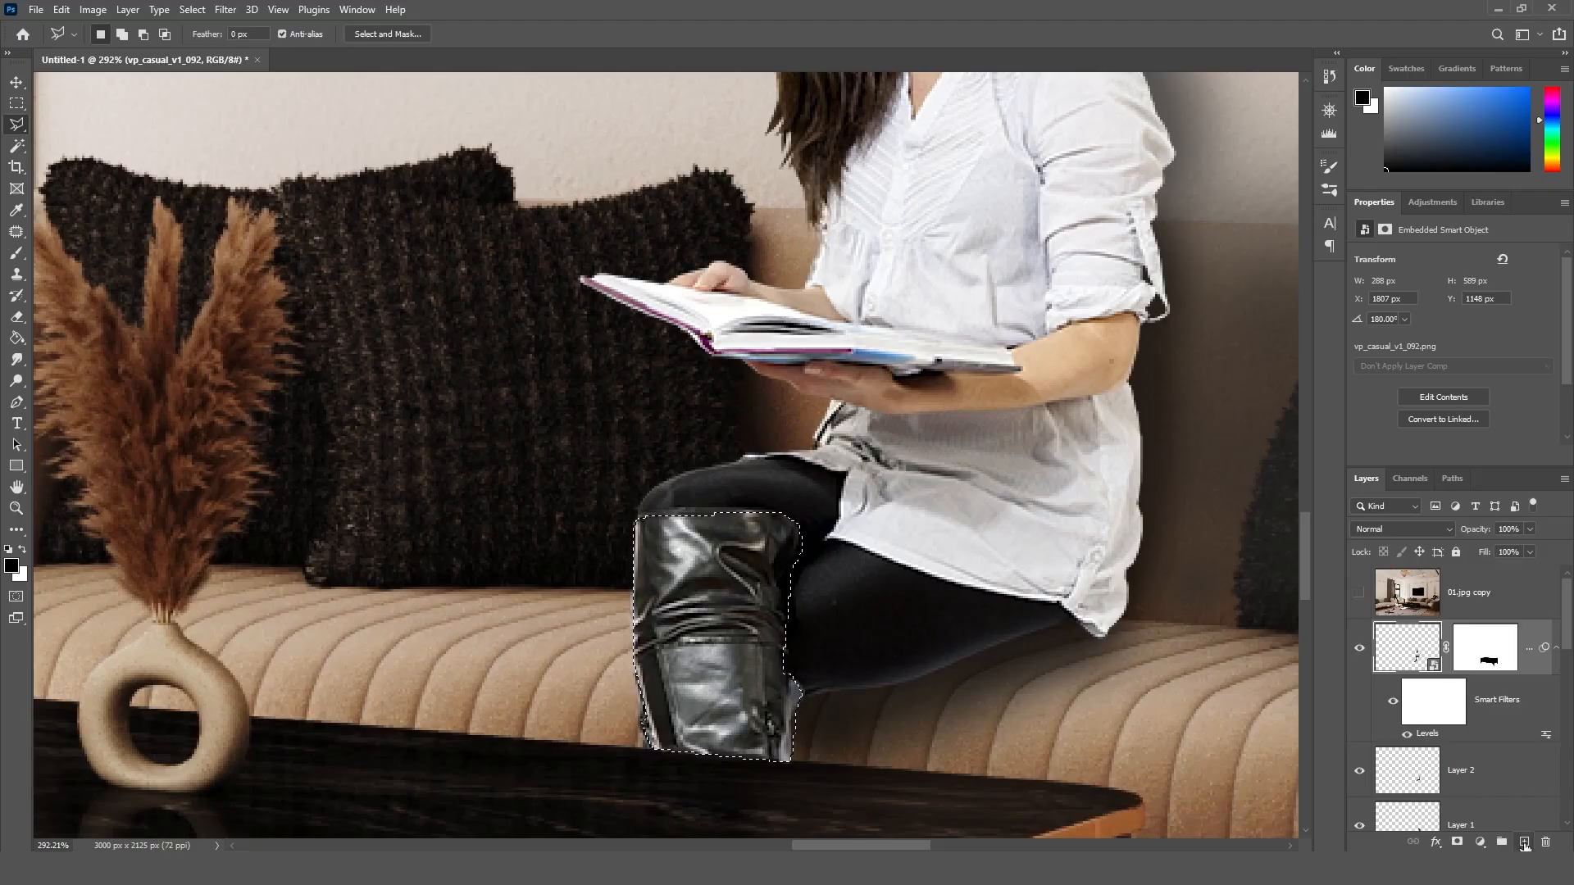
Step: Add a new layer above the woman's layer and paint the selected boot black with the soft 50 px brush
left_click(1524, 842)
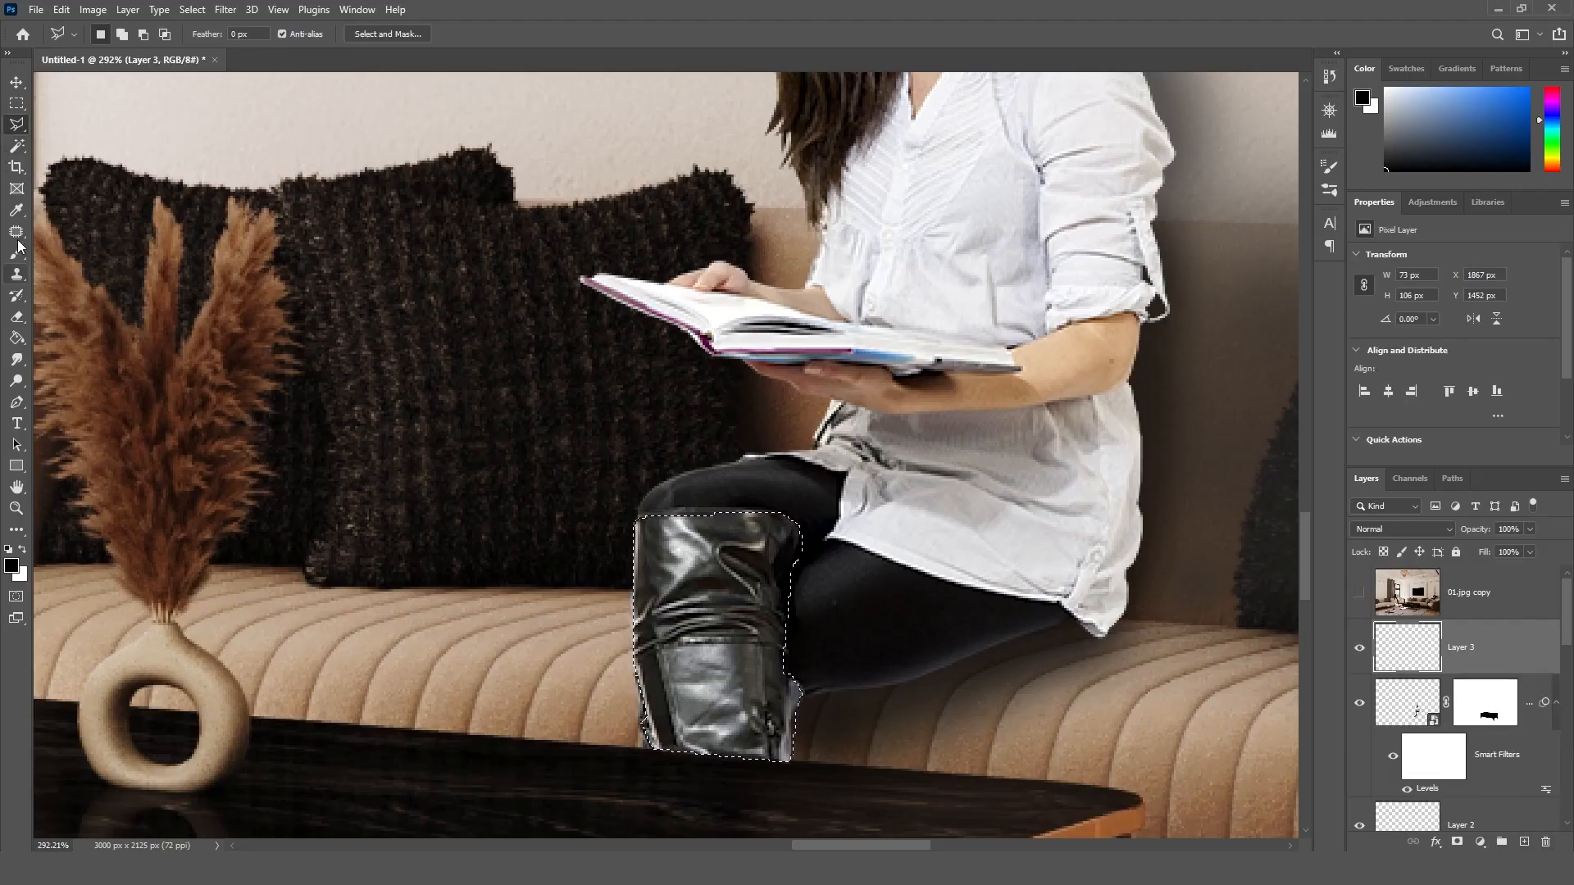
left_click(16, 252)
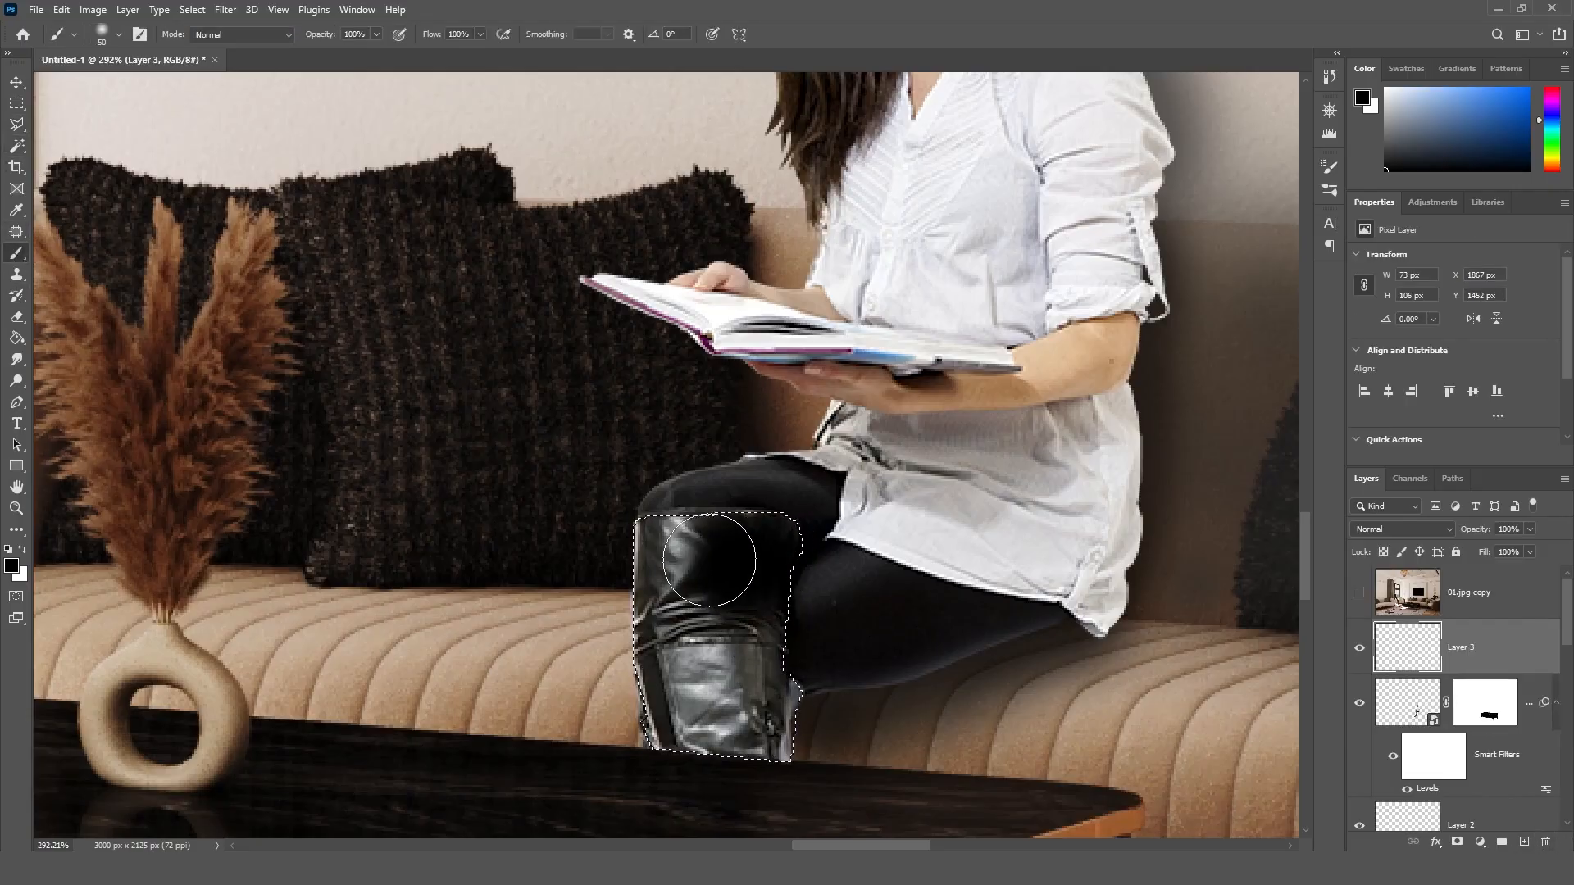
left_click_drag(680, 611, 686, 705)
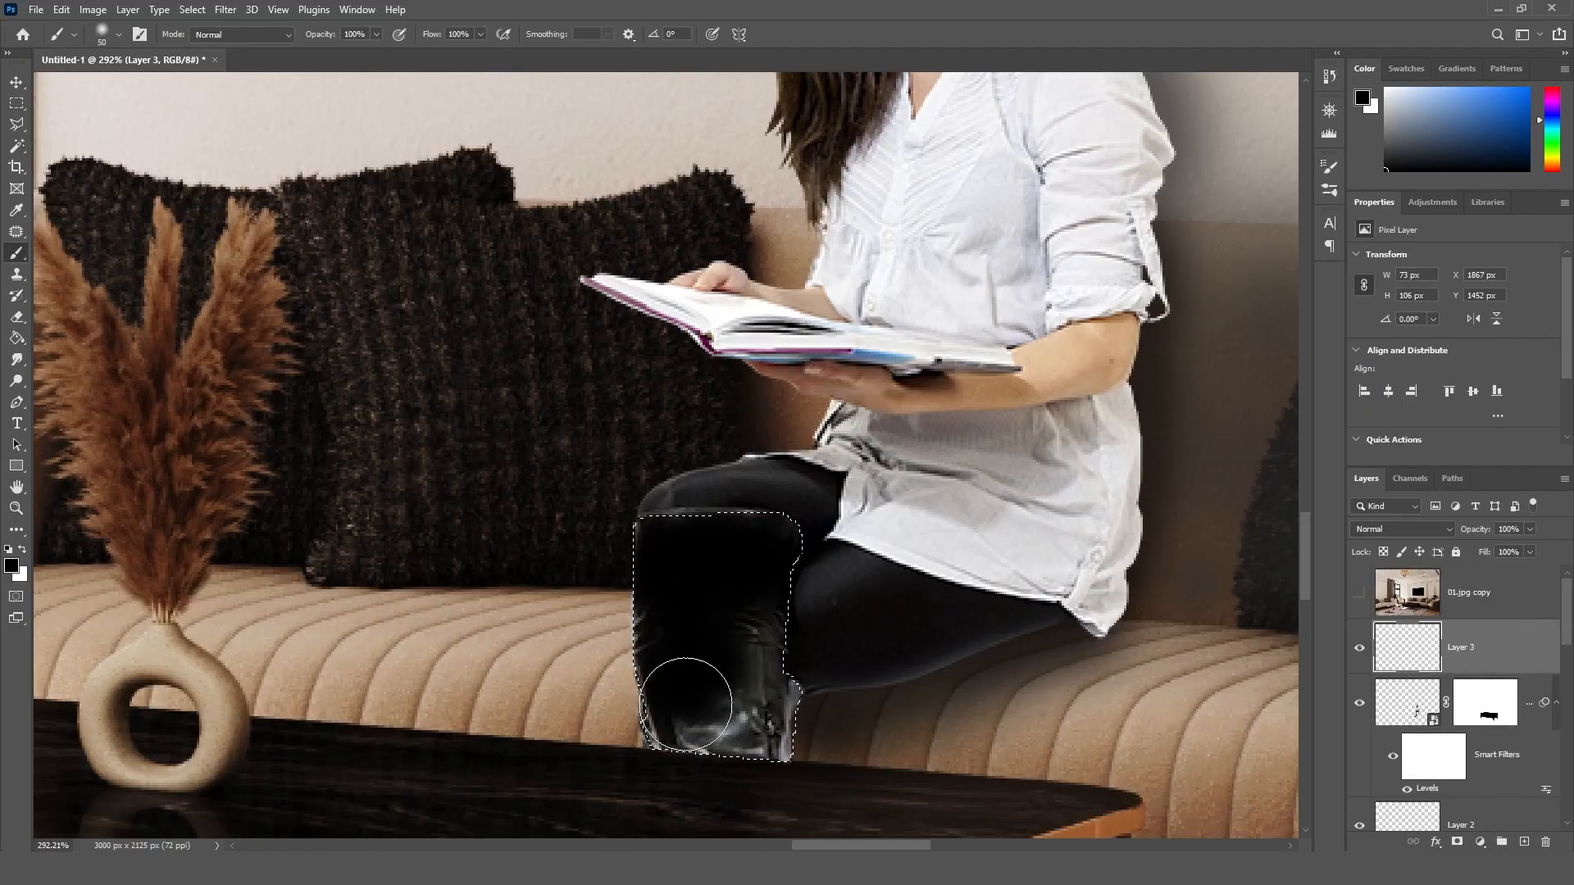
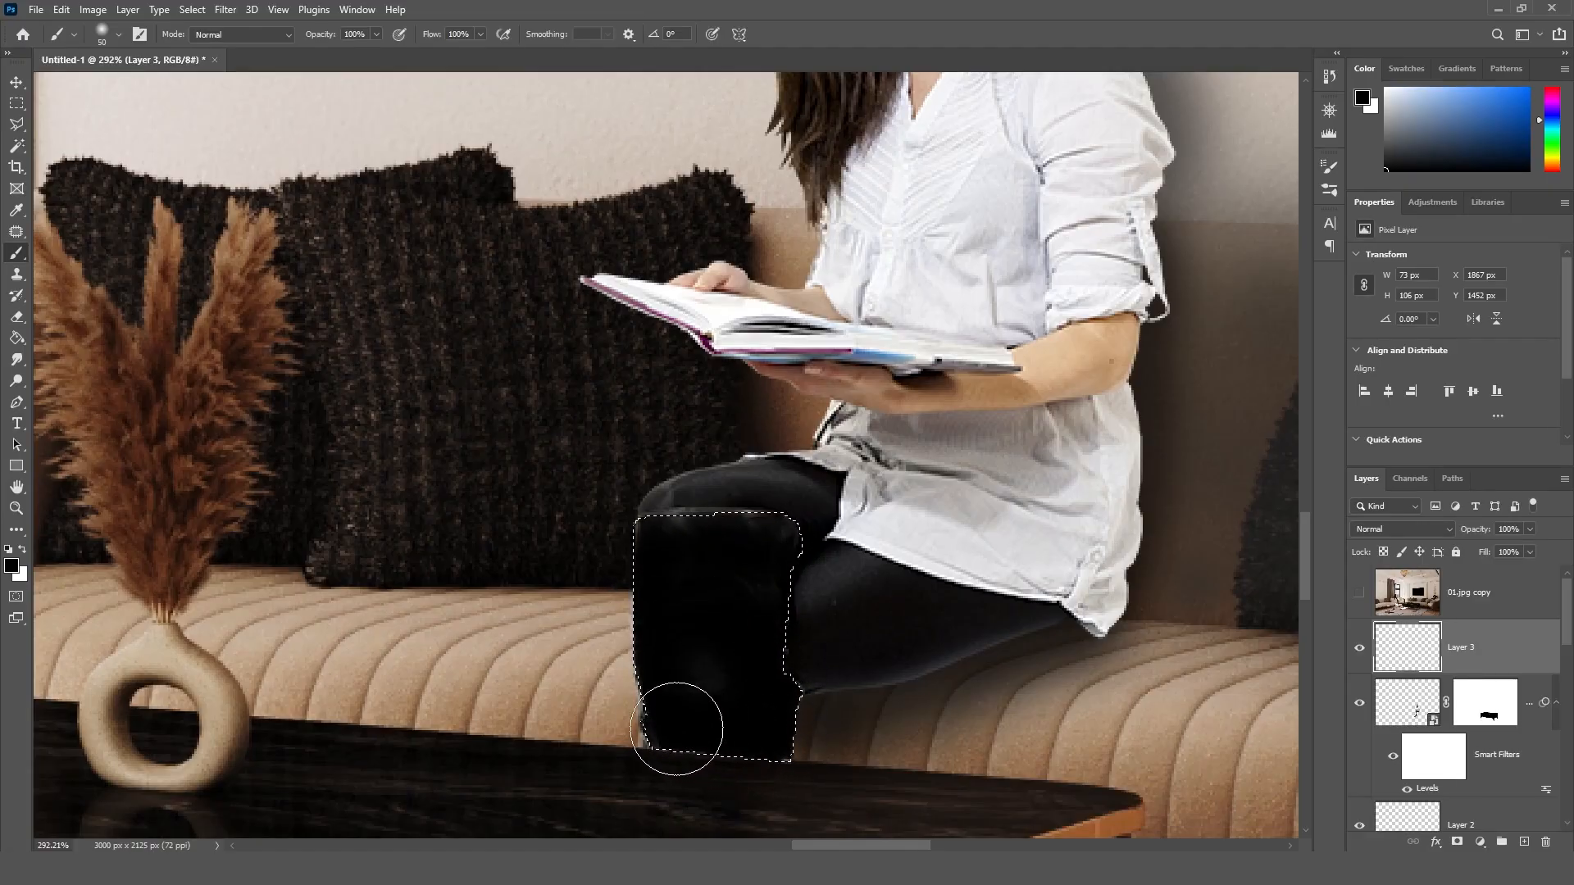
Step: Lower the opacity of the black-painted boot layer to 70% and clear the boot selection
left_click(1530, 530)
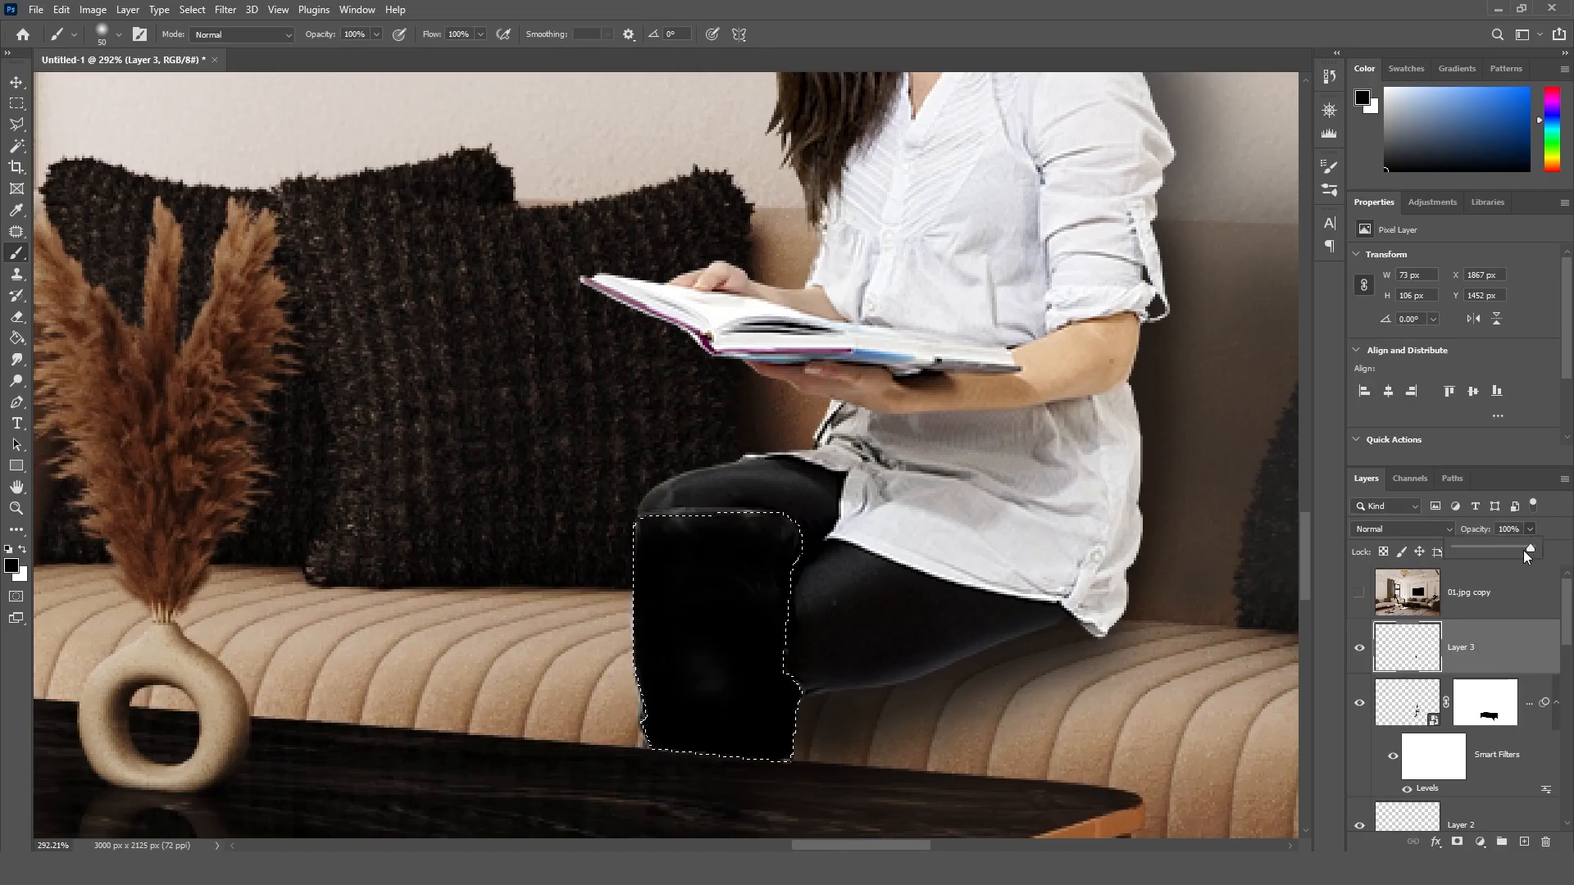
left_click_drag(1523, 549, 1496, 550)
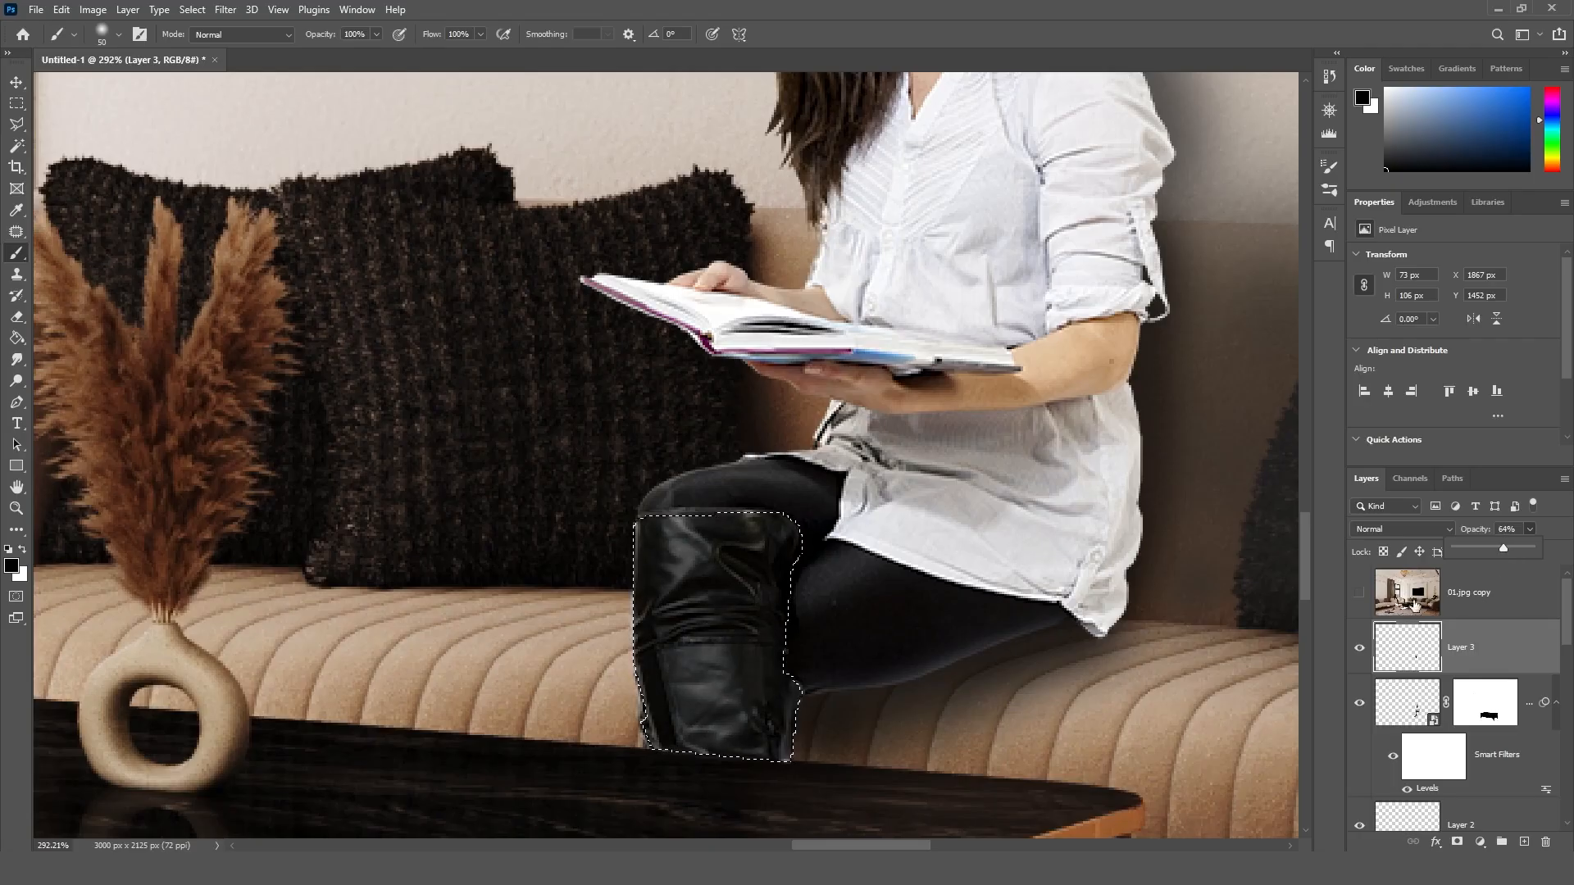
left_click(1513, 531)
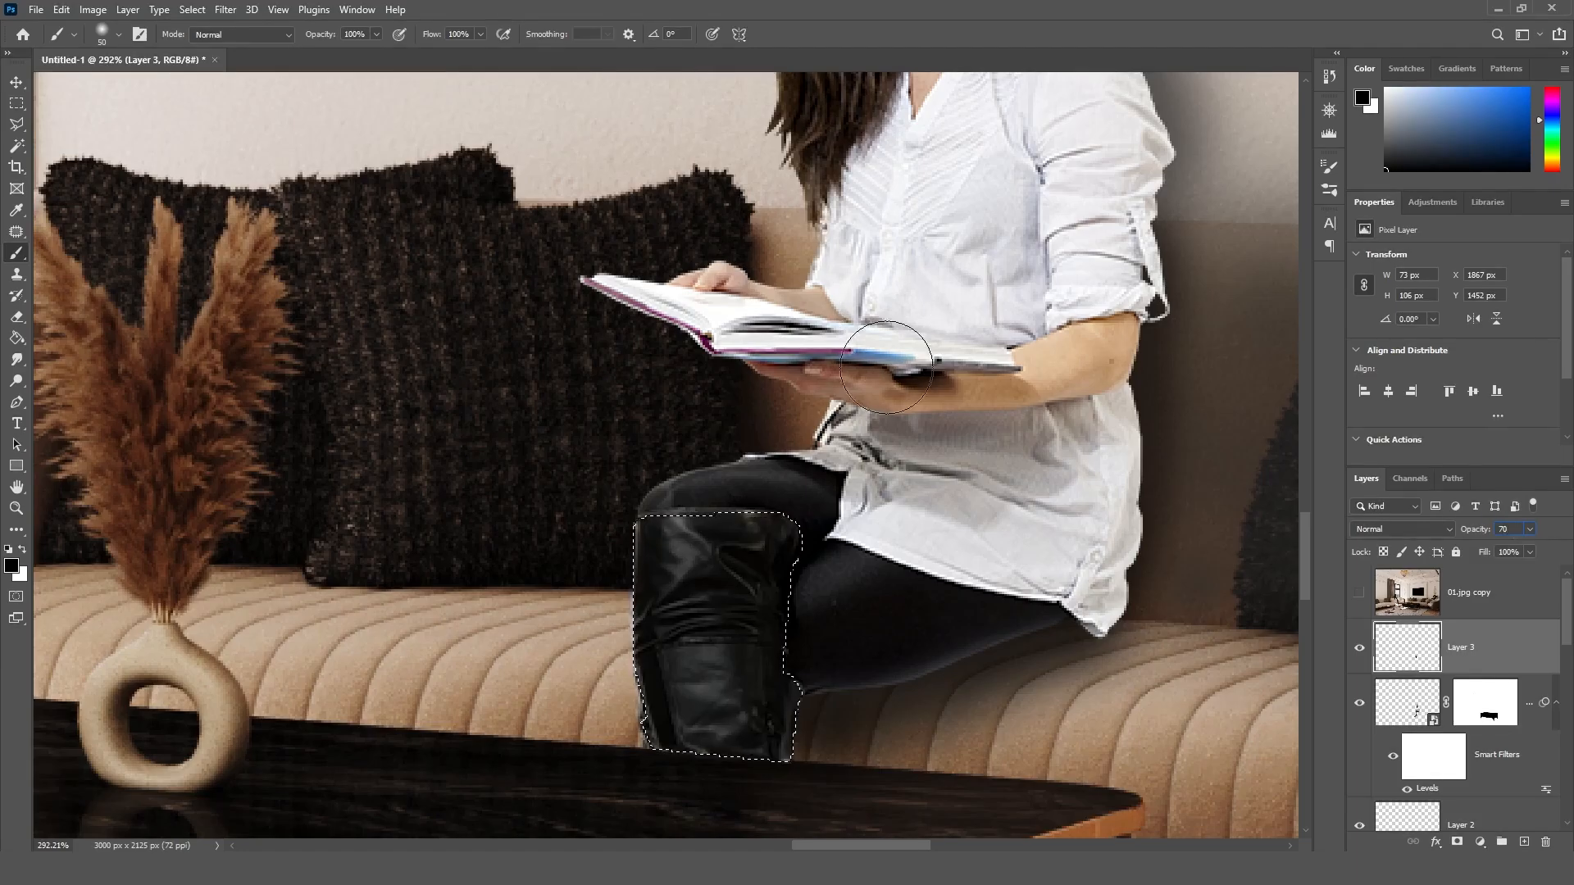
key("ctrl+d")
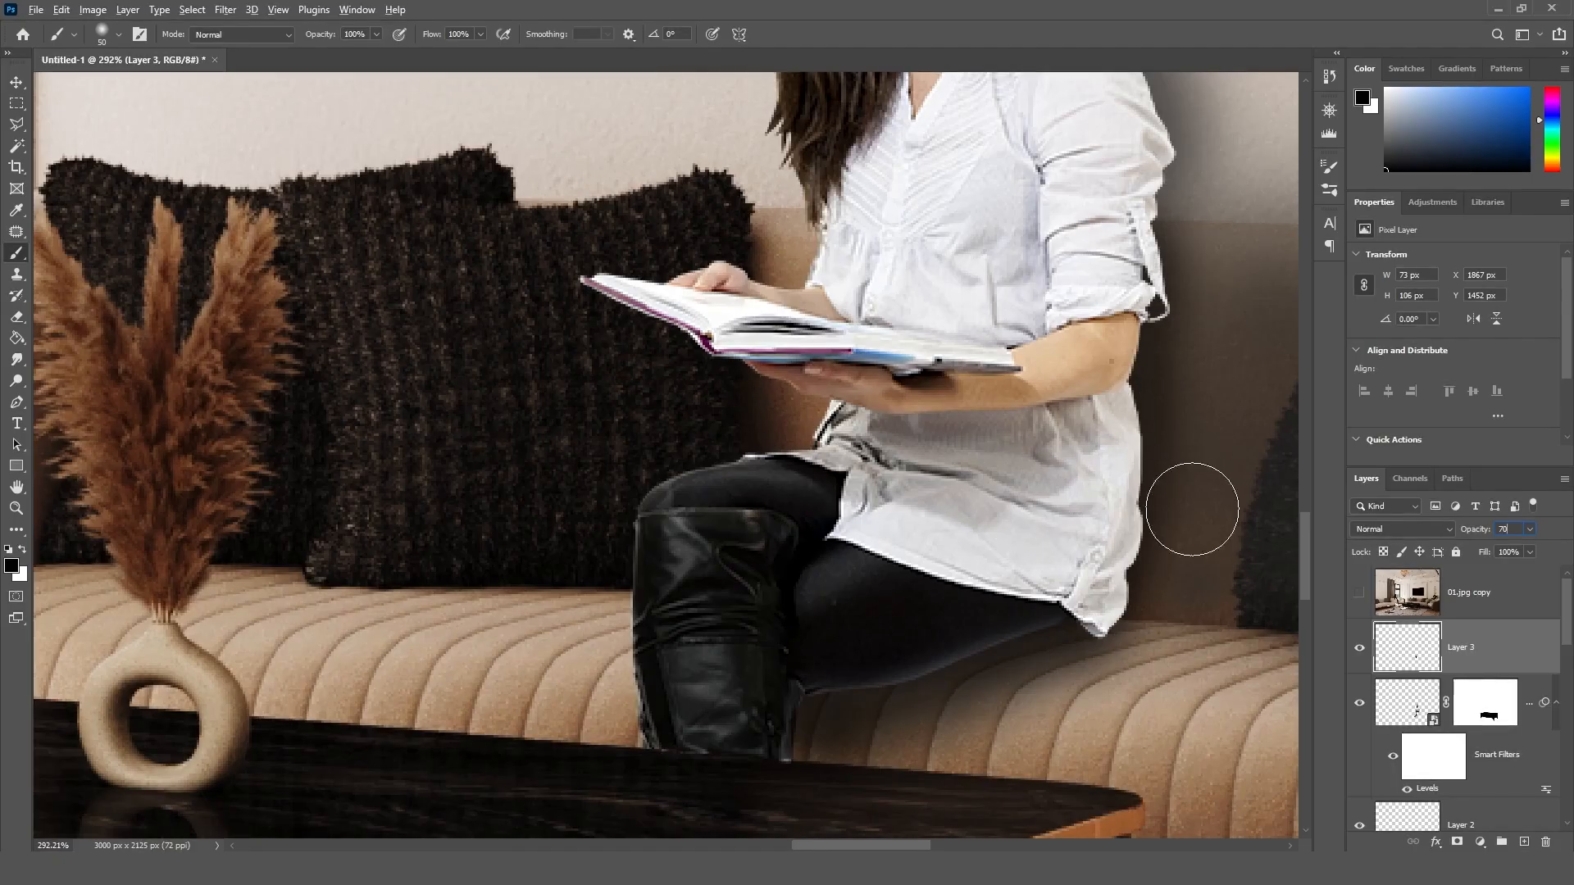
left_click(16, 83)
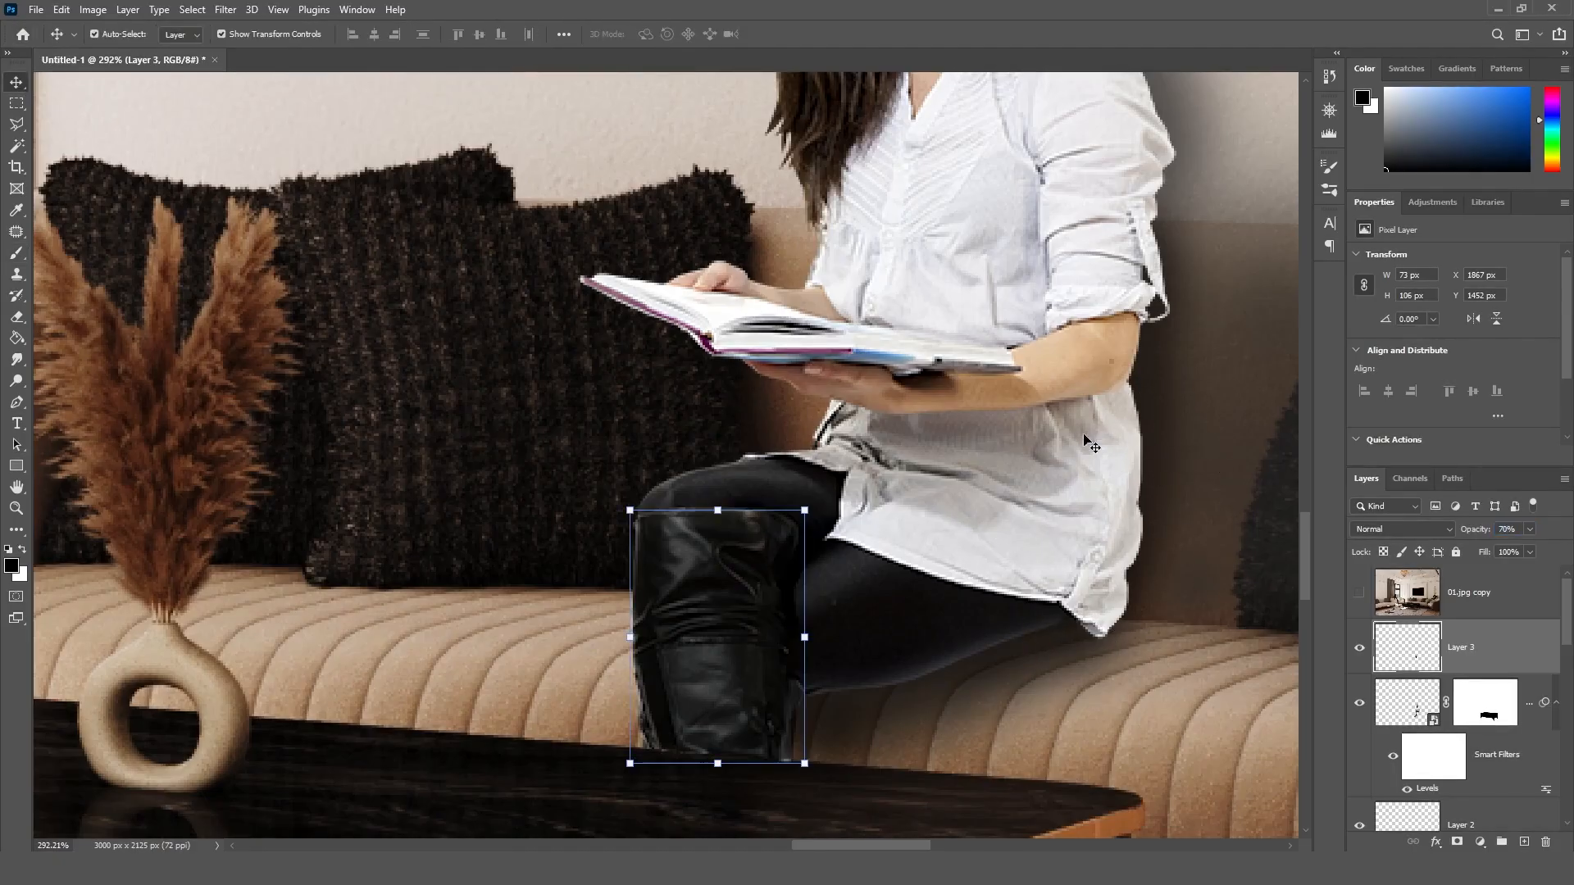
scroll(1052, 427, "down", 5, "alt")
left_click(1174, 297)
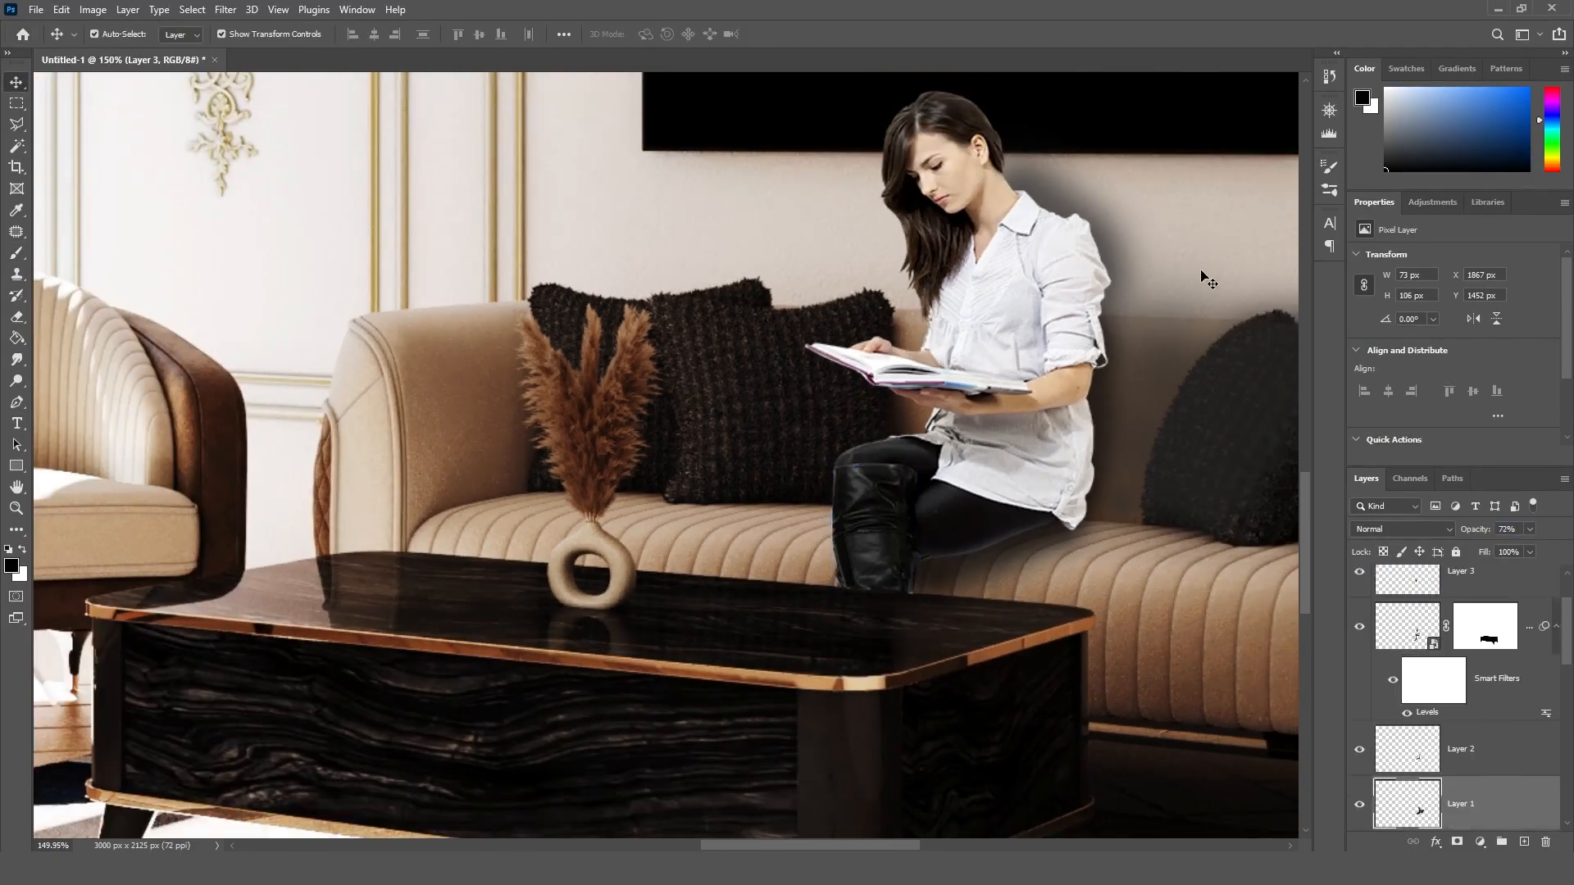
scroll(1172, 290, "down", 2, "alt")
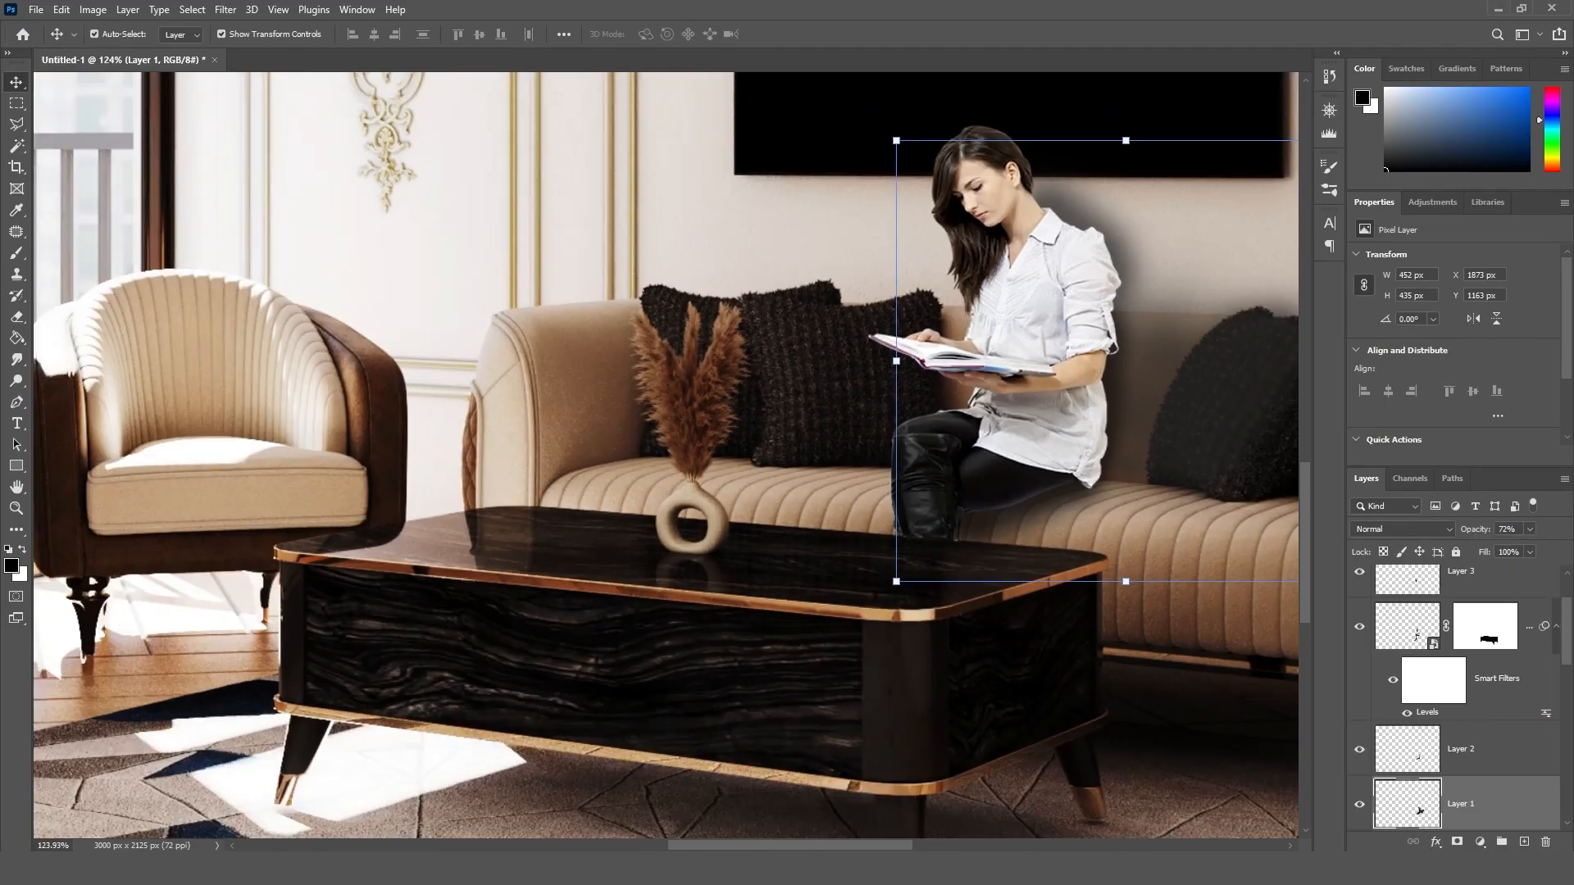
left_click_drag(721, 847, 769, 847)
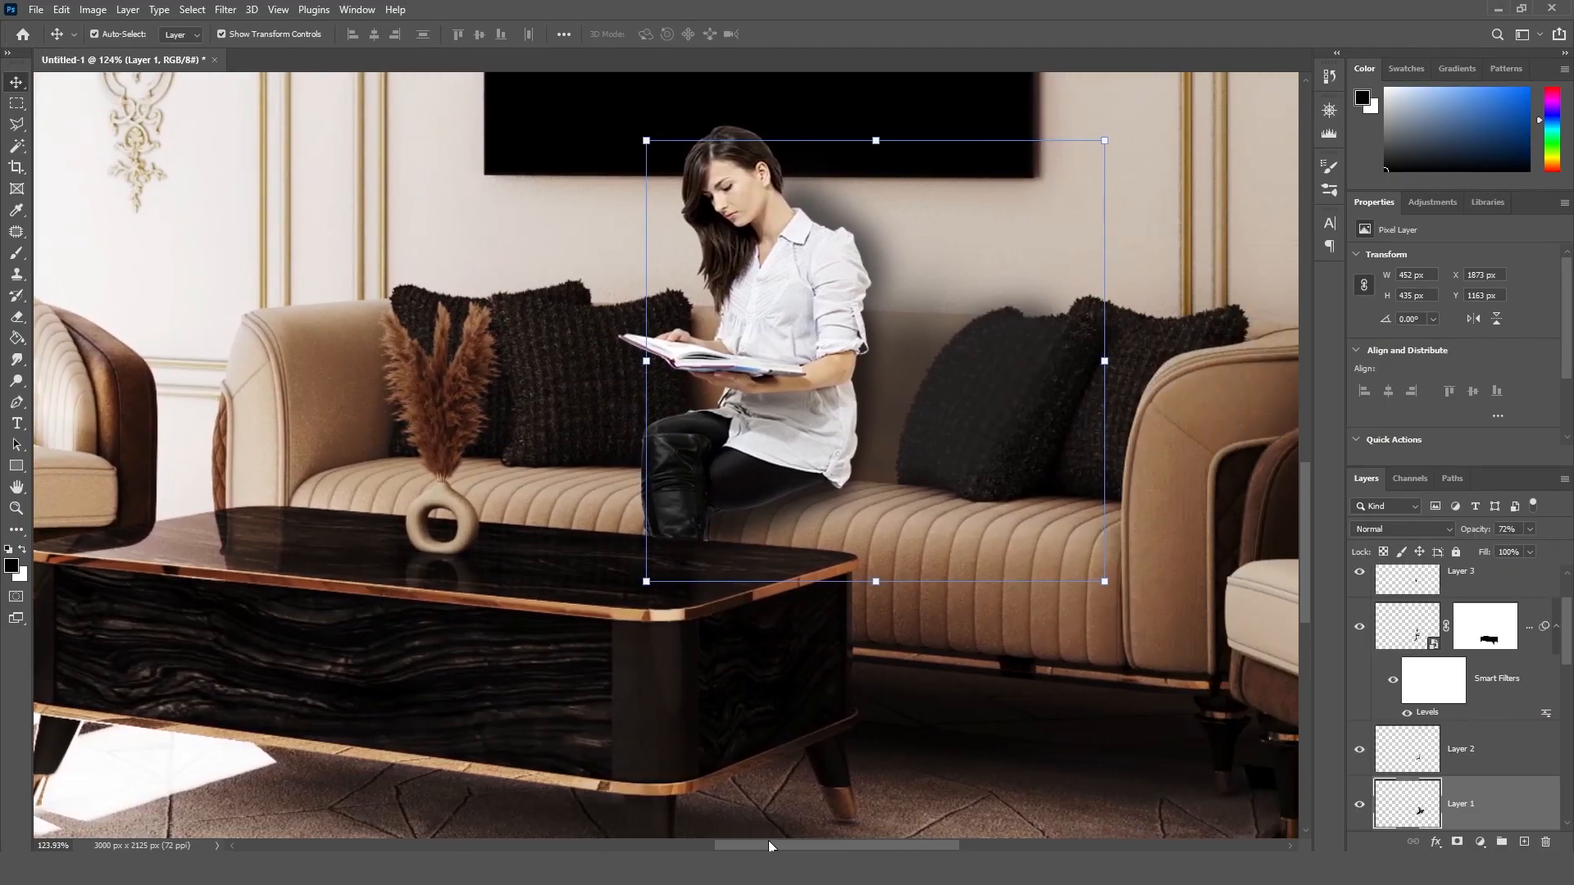
left_click(672, 470)
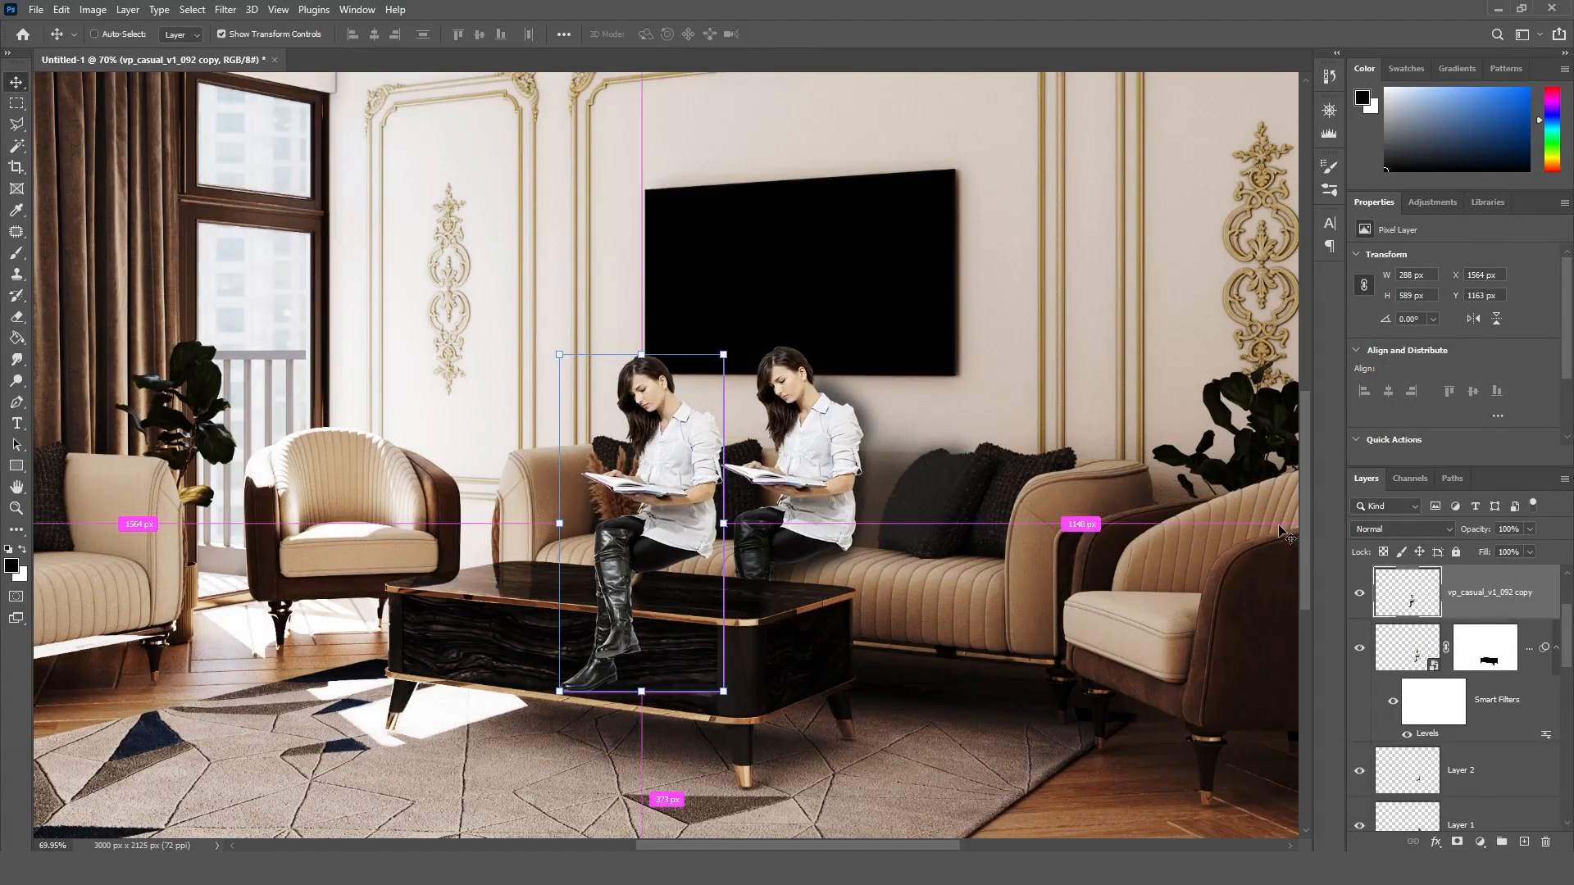
Step: Flip the duplicate of the seated woman vertically and place it upside down over the coffee table beneath her
key("ctrl+t")
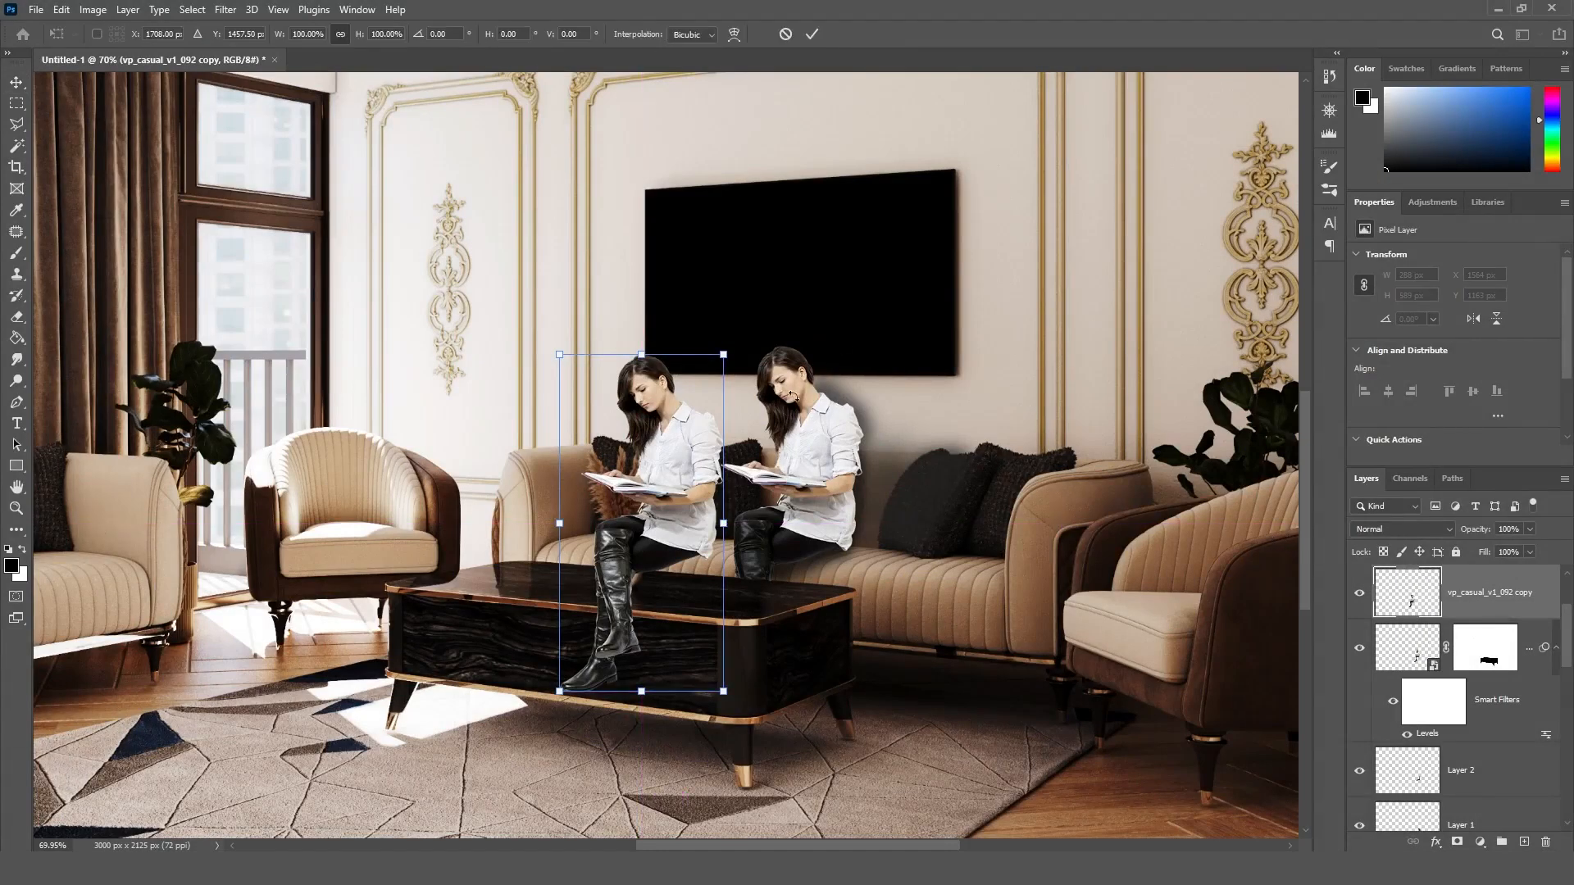
right_click(692, 461)
left_click(732, 795)
key("Return")
left_click_drag(650, 601, 714, 682)
Step: Rotate the flipped copy to 23.19°, scale it to 92.13%, and move it closer beneath the seated woman's boot
key("ctrl+t")
left_click_drag(791, 423, 843, 466)
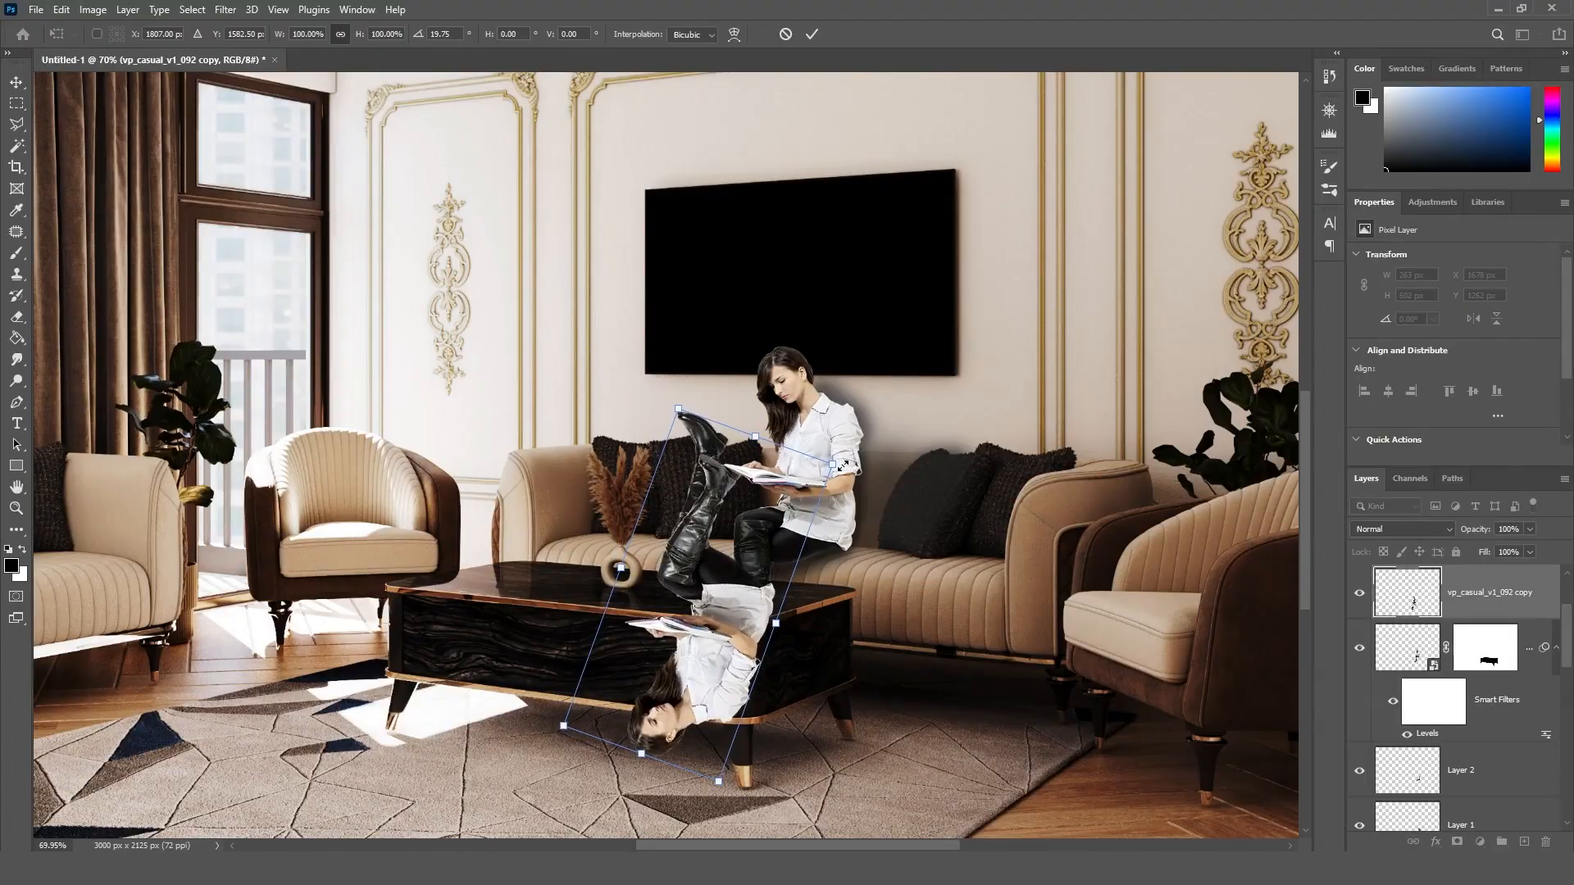
left_click_drag(718, 781, 699, 759, "ctrl")
left_click_drag(563, 725, 562, 697, "ctrl")
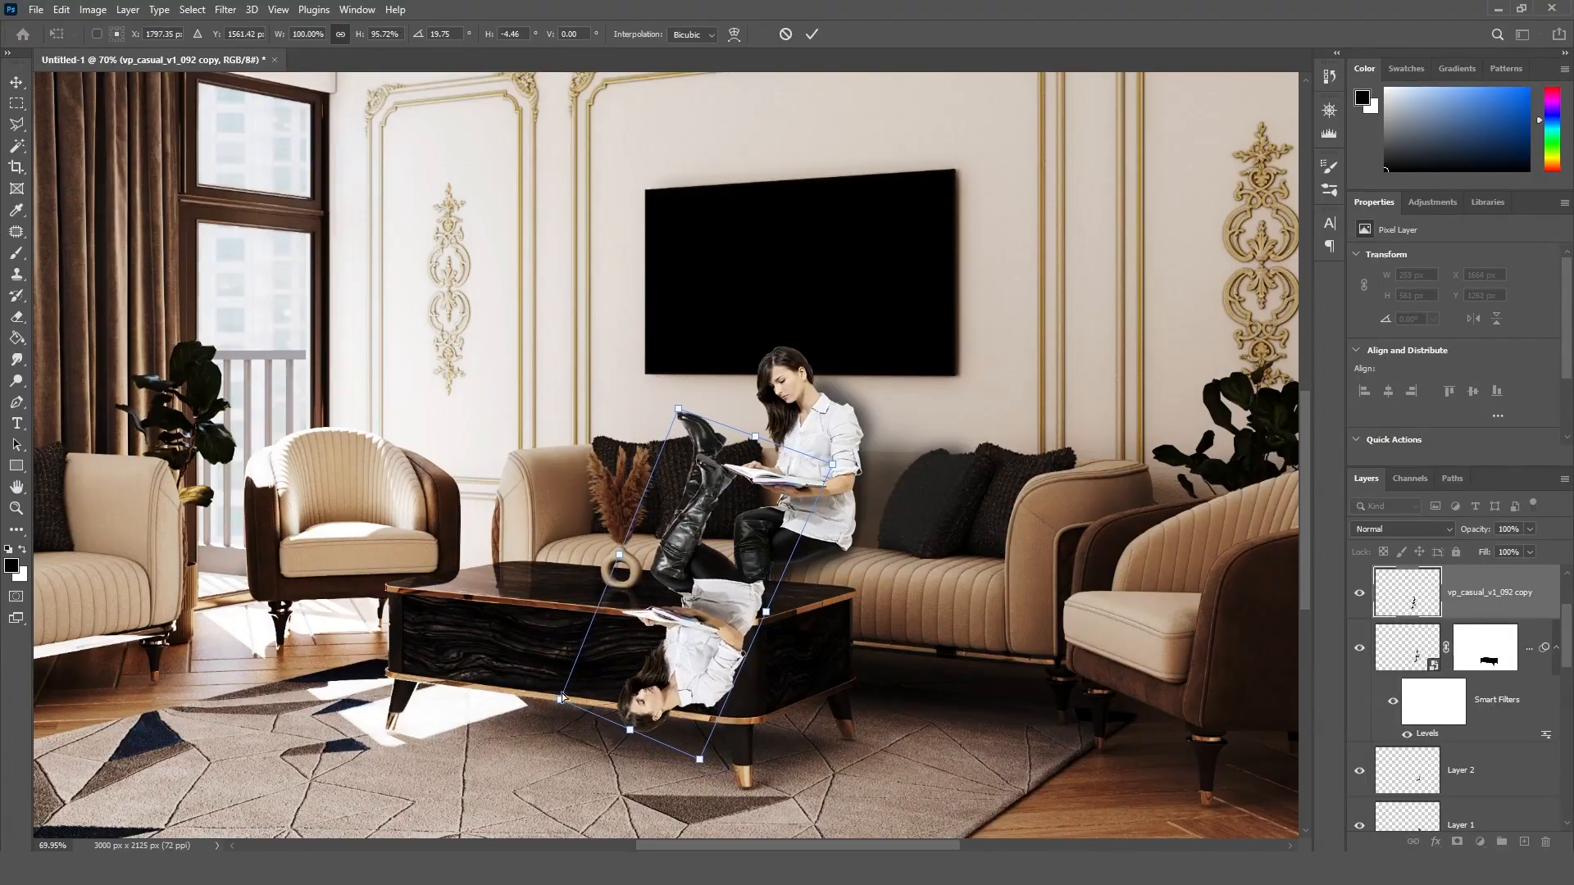
left_click_drag(834, 468, 853, 478, "ctrl")
left_click_drag(679, 410, 778, 461, "ctrl")
left_click_drag(730, 586, 750, 572)
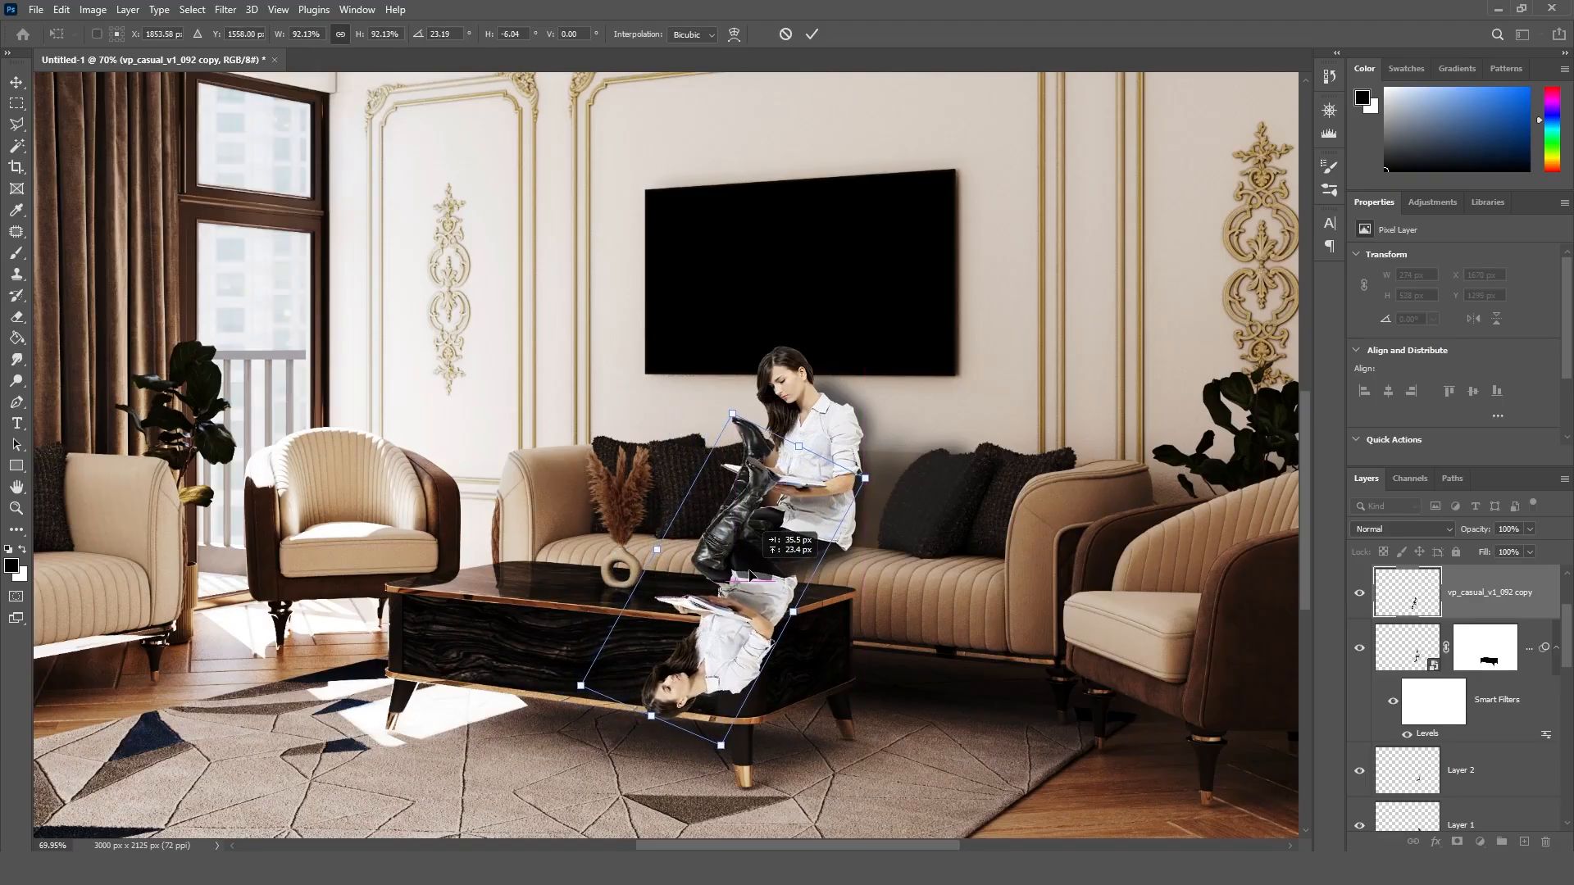
Step: Rotate the flipped copy to 29.83°, apply the transform, and fine-tune its position under the seated woman's boot
left_click_drag(744, 752, 725, 751)
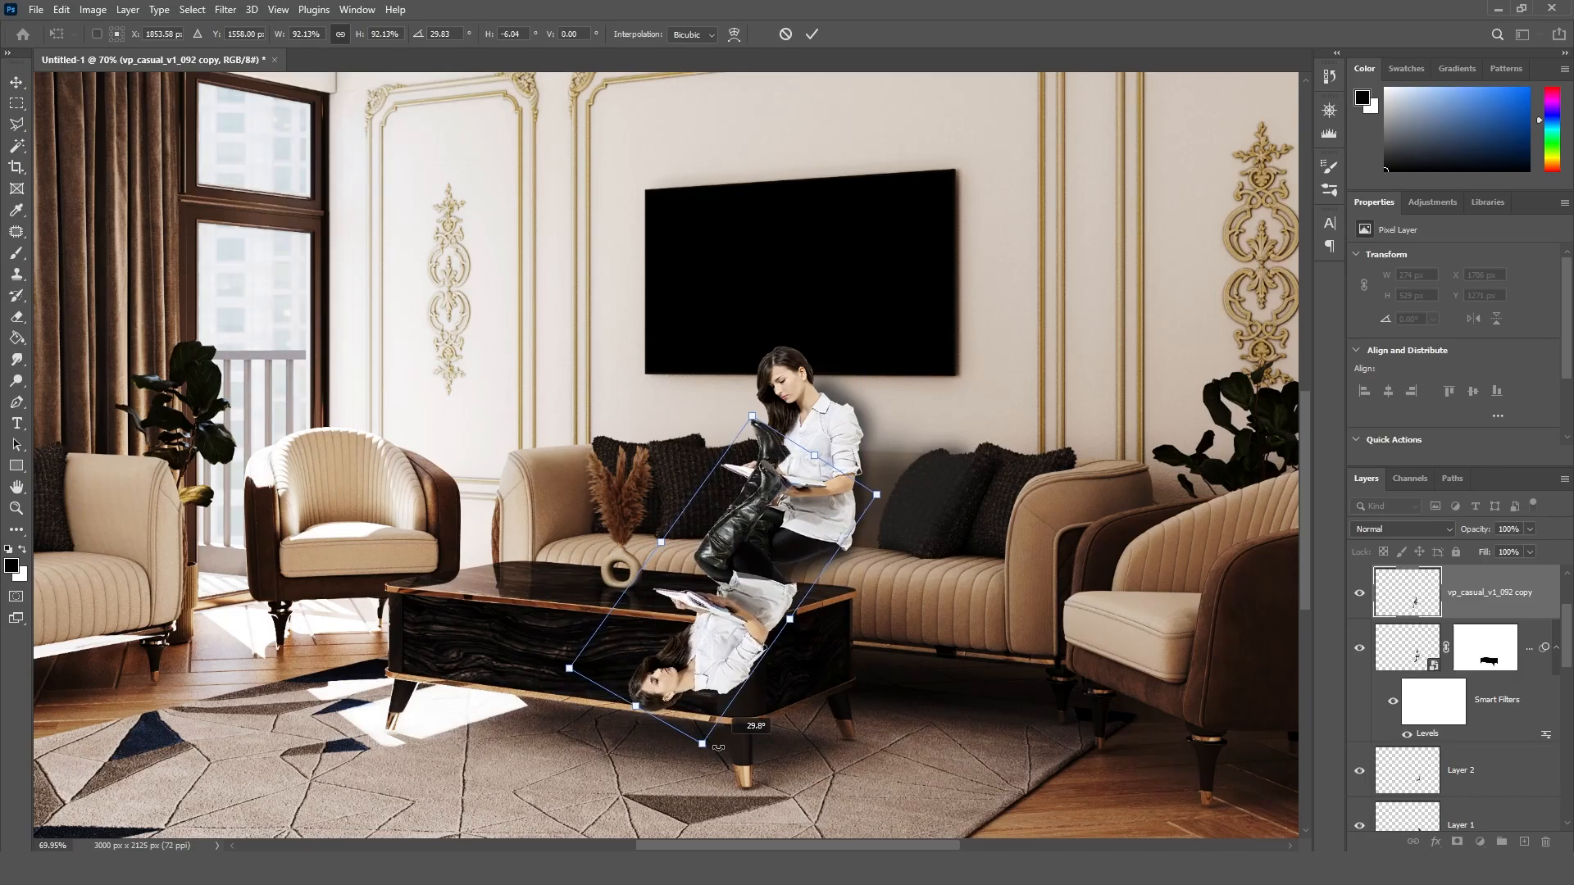
left_click_drag(710, 646, 732, 639)
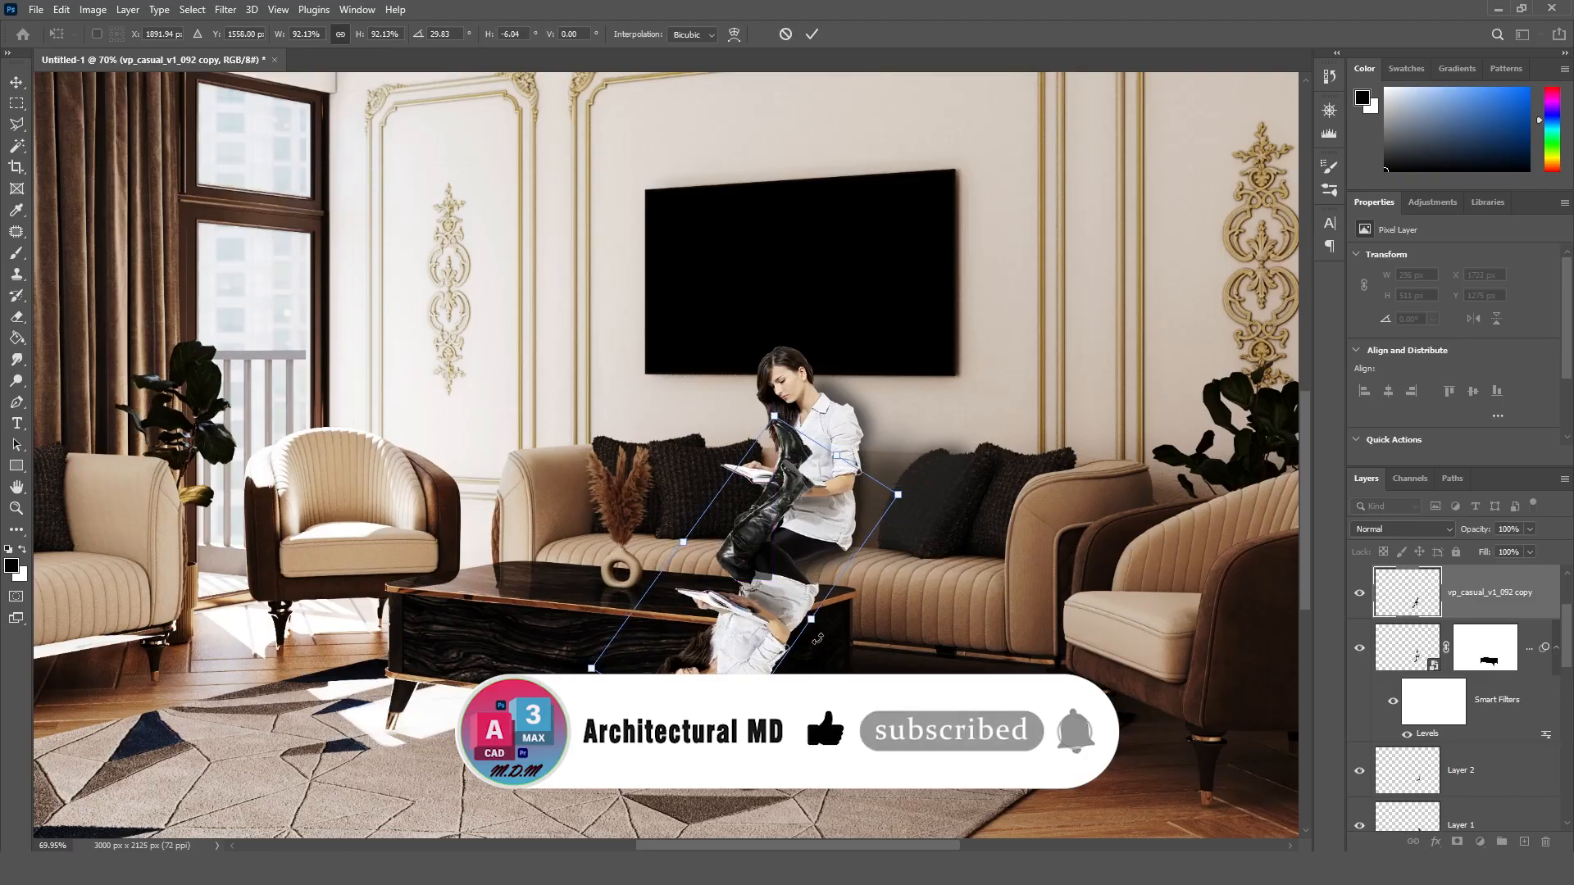
left_click(812, 35)
scroll(750, 613, "up", 7, "alt")
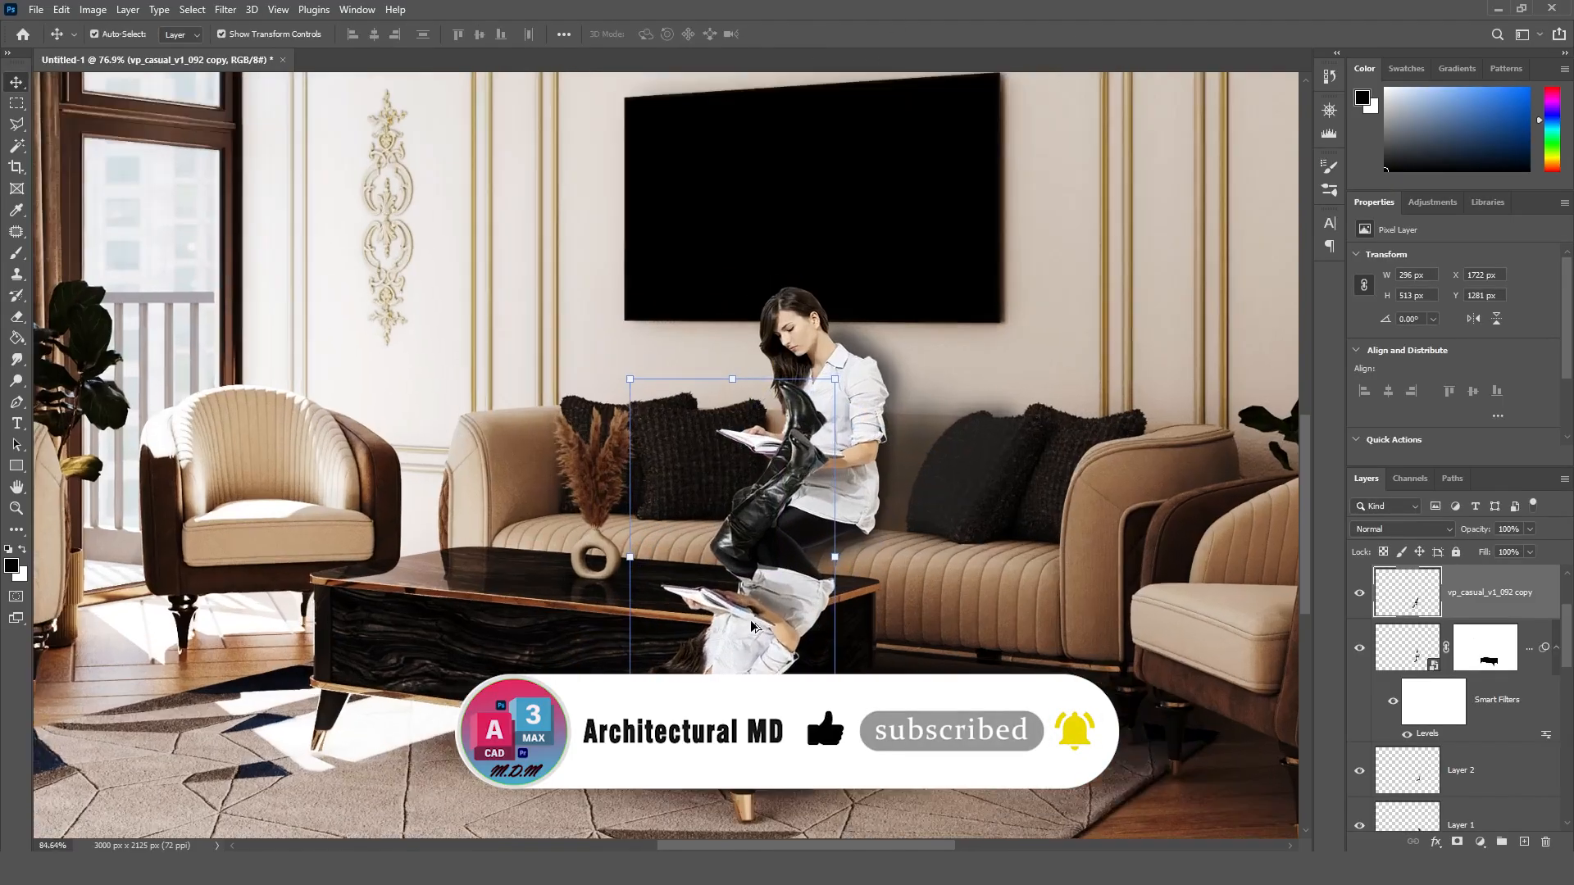
scroll(768, 575, "up", 1, "alt")
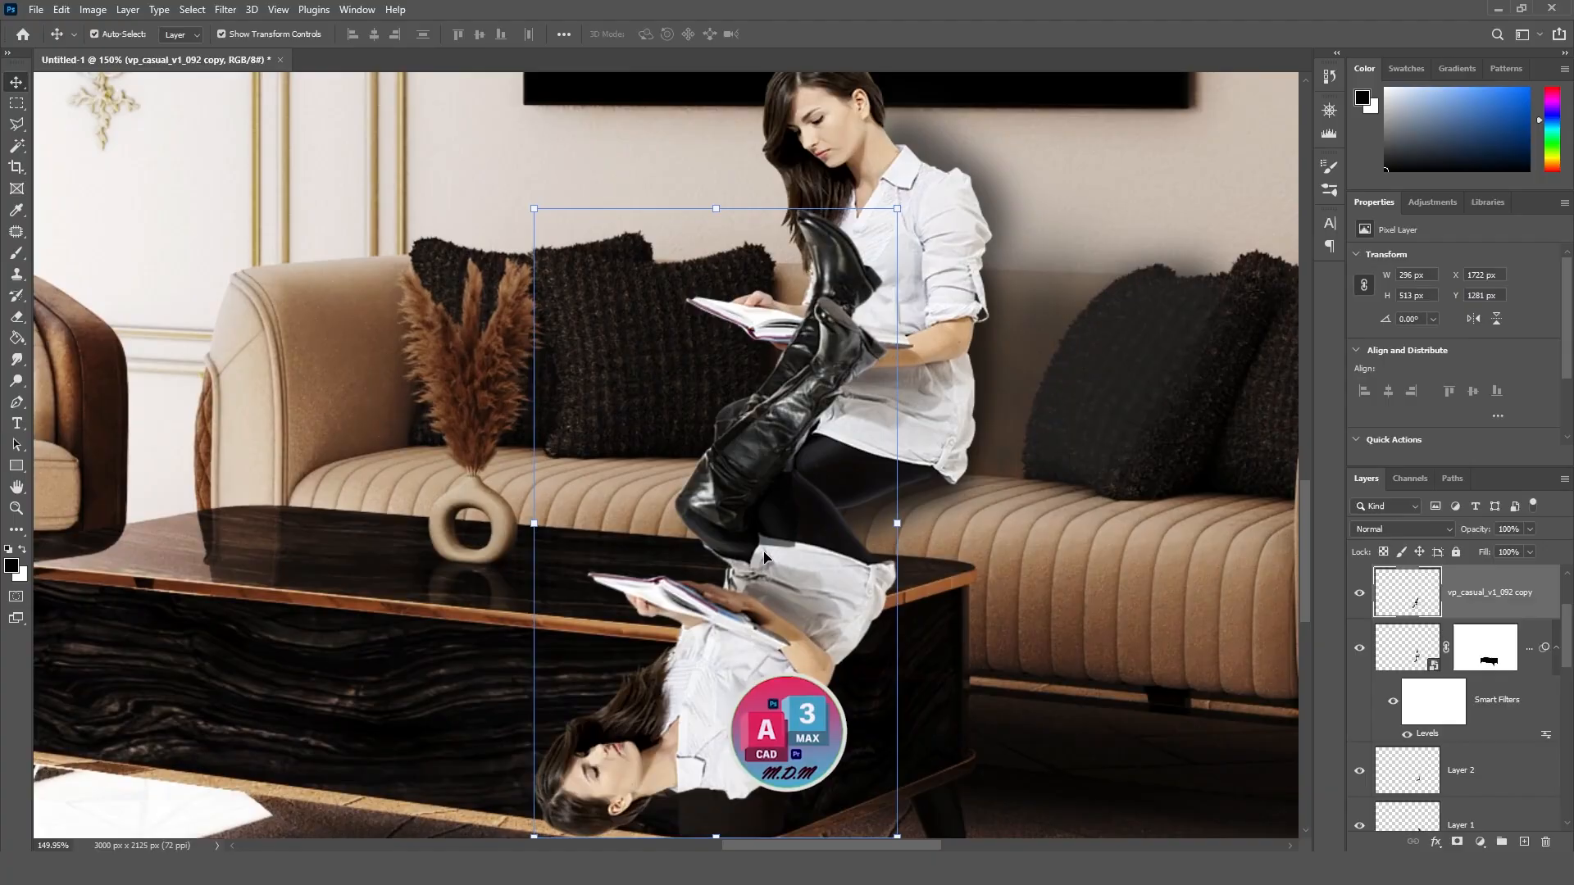
left_click_drag(793, 575, 789, 568)
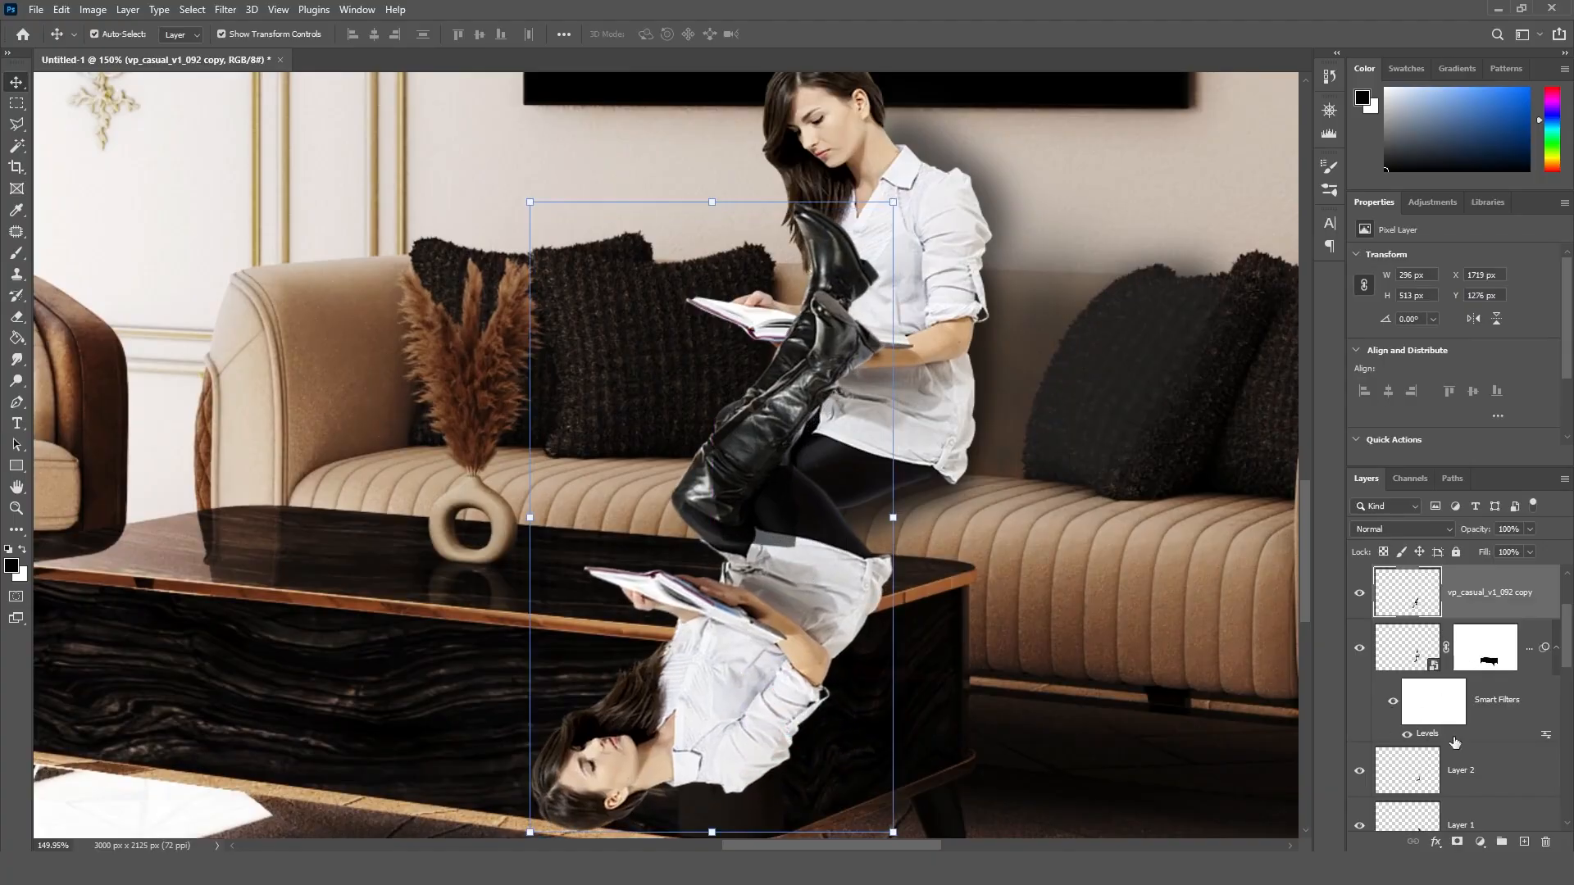
Step: Try selecting the coffee table's copper trim by colour with the Magic Wand on the 01_CMasking_ID.jpg layer
left_click_drag(1567, 658, 1569, 791)
left_click(1488, 707)
key("w")
left_click(1359, 707)
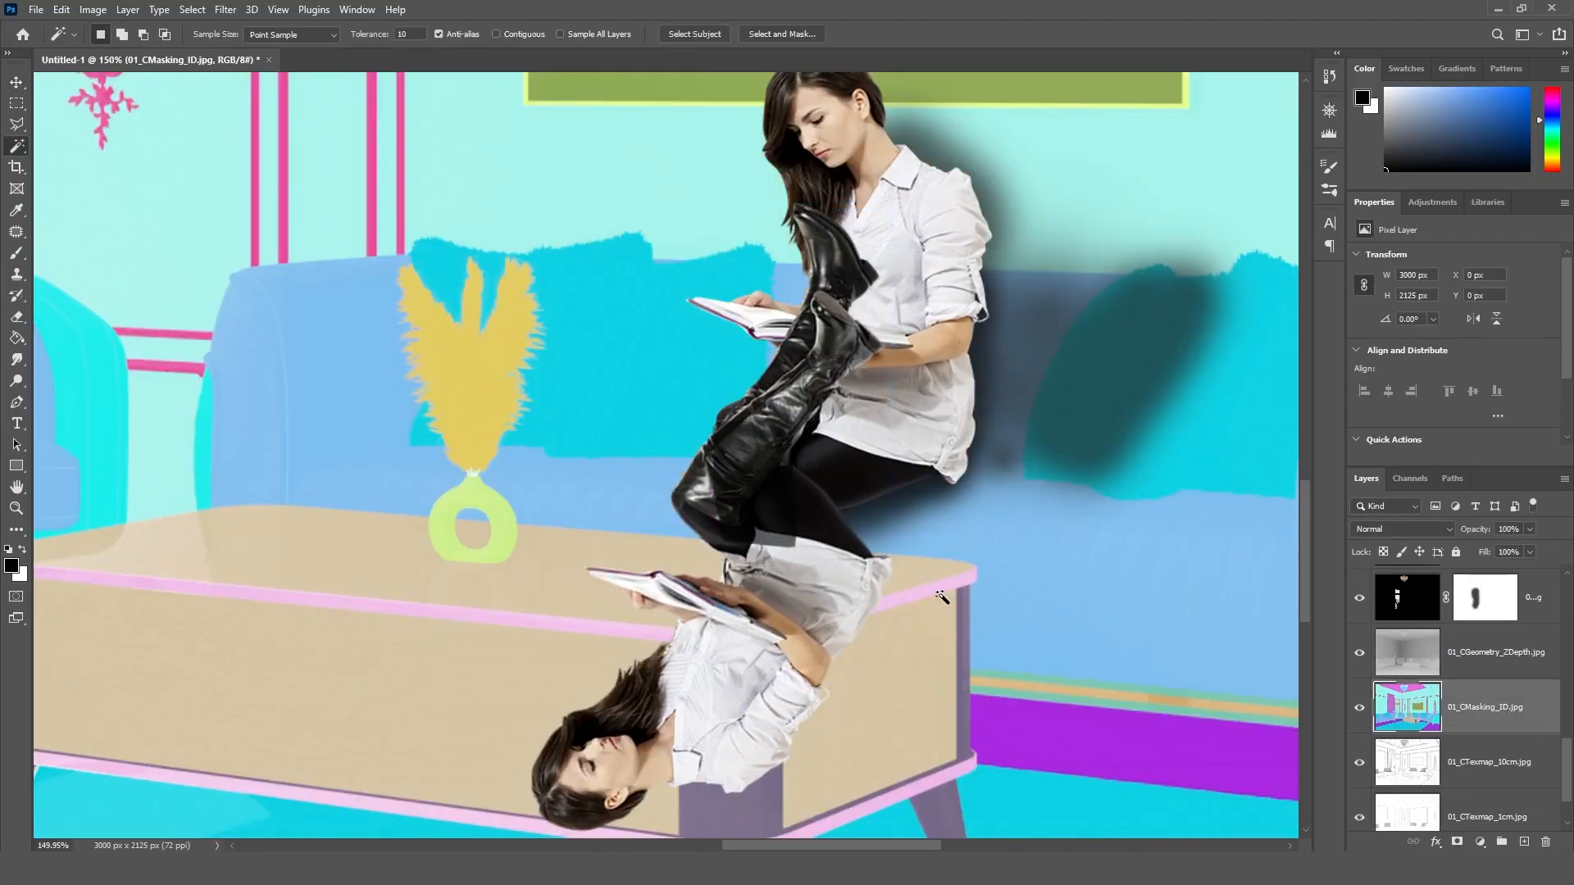
left_click(942, 592)
left_click(1359, 706)
scroll(1467, 680, "up", 5)
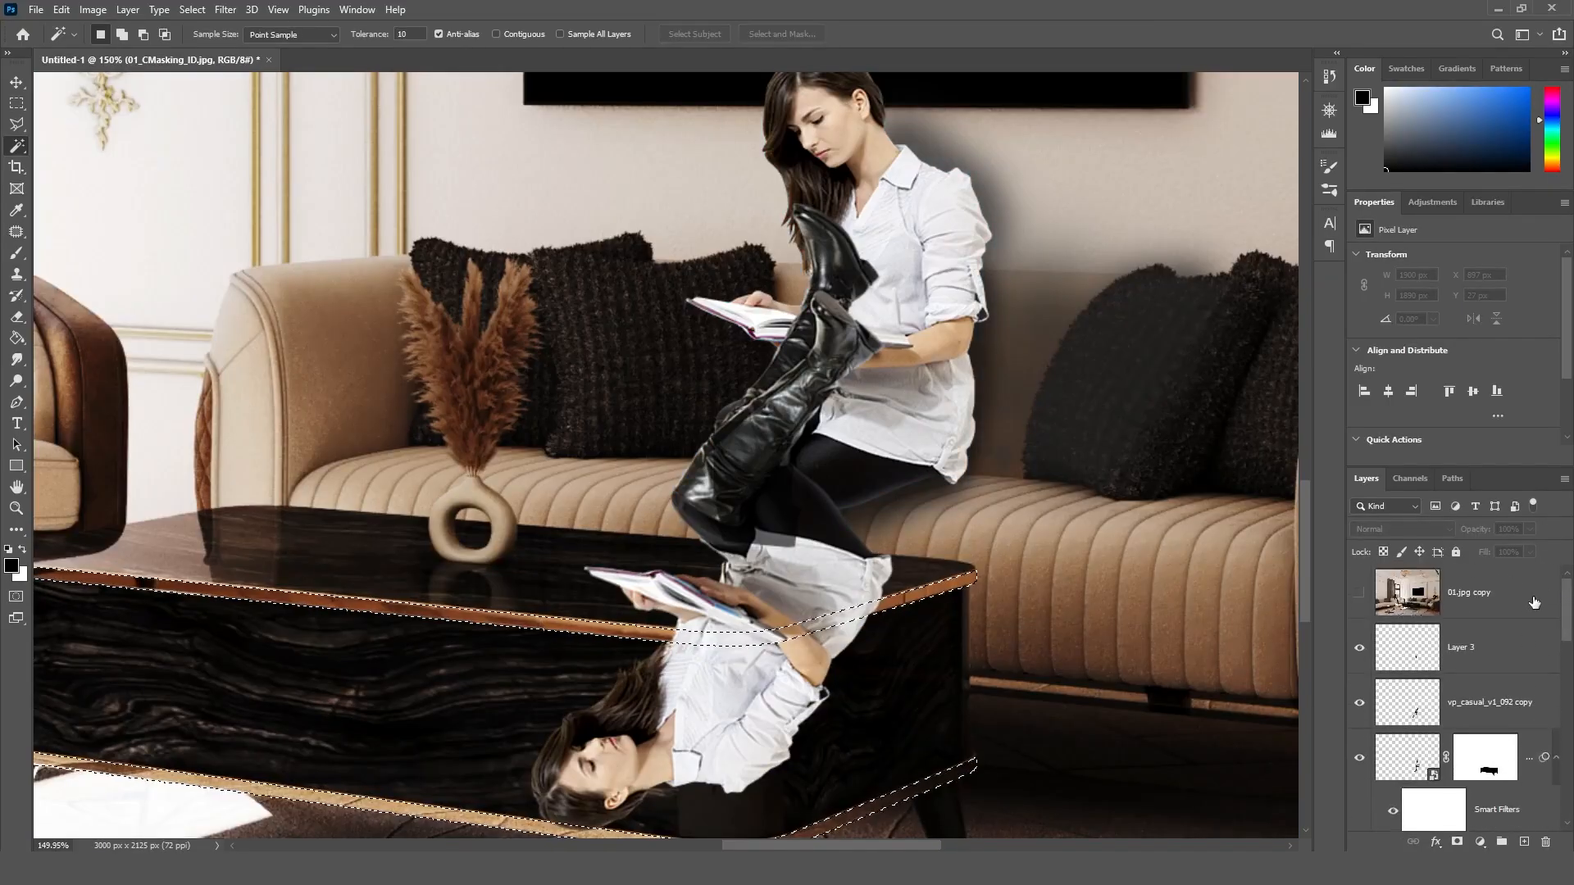
left_click(1496, 707)
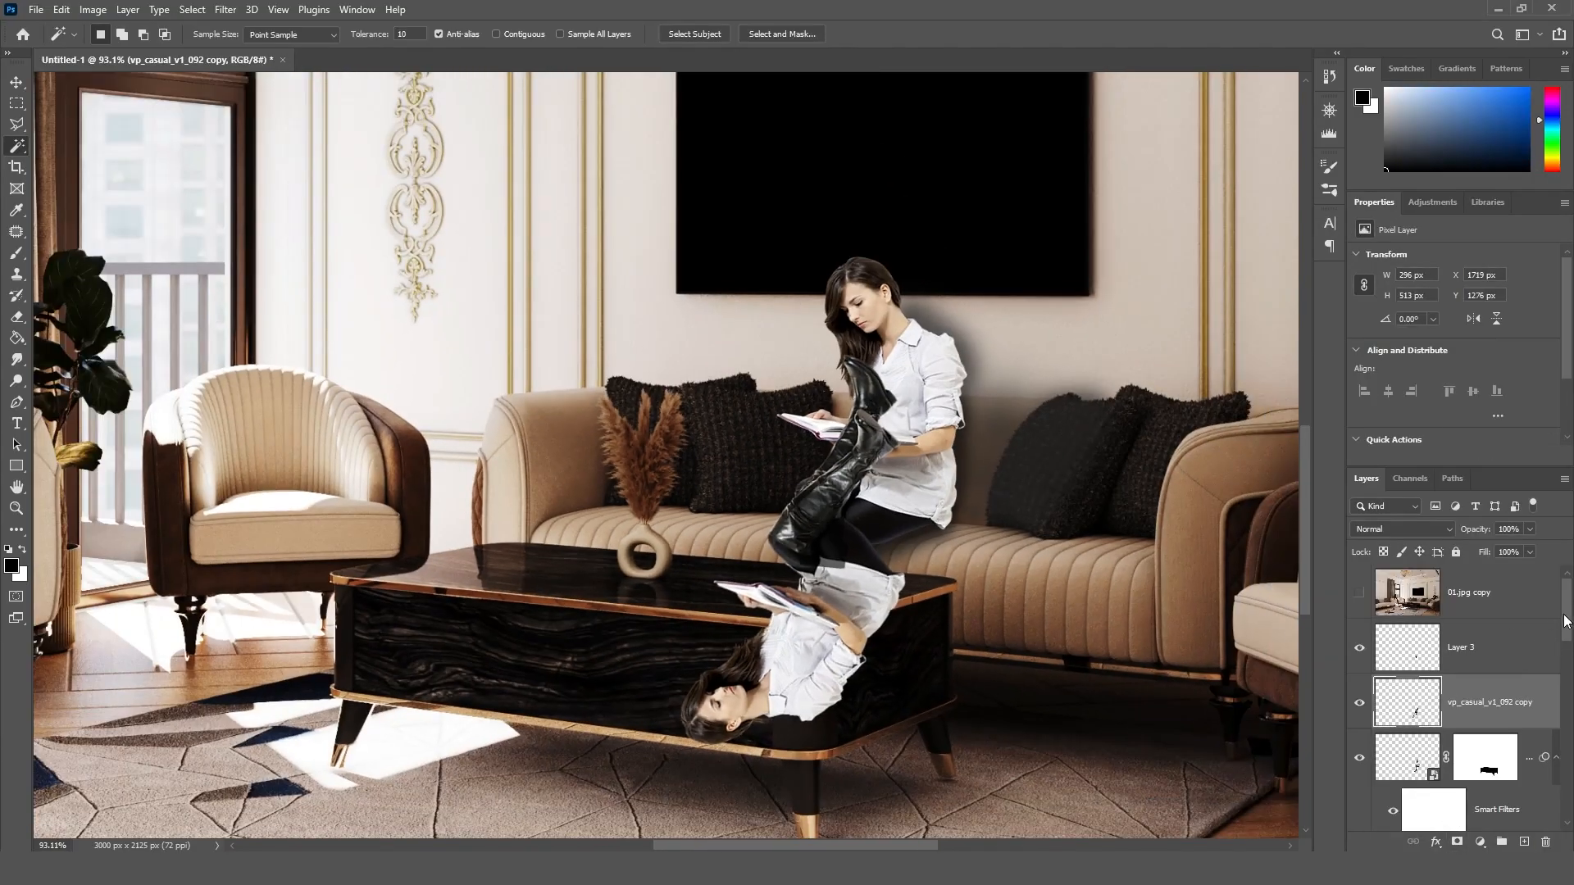
Step: Select the coffee table's top and side panels by colour on the 01_CMasking_ID.jpg layer and mask the flipped copy to them
scroll(1459, 697, "down", 3)
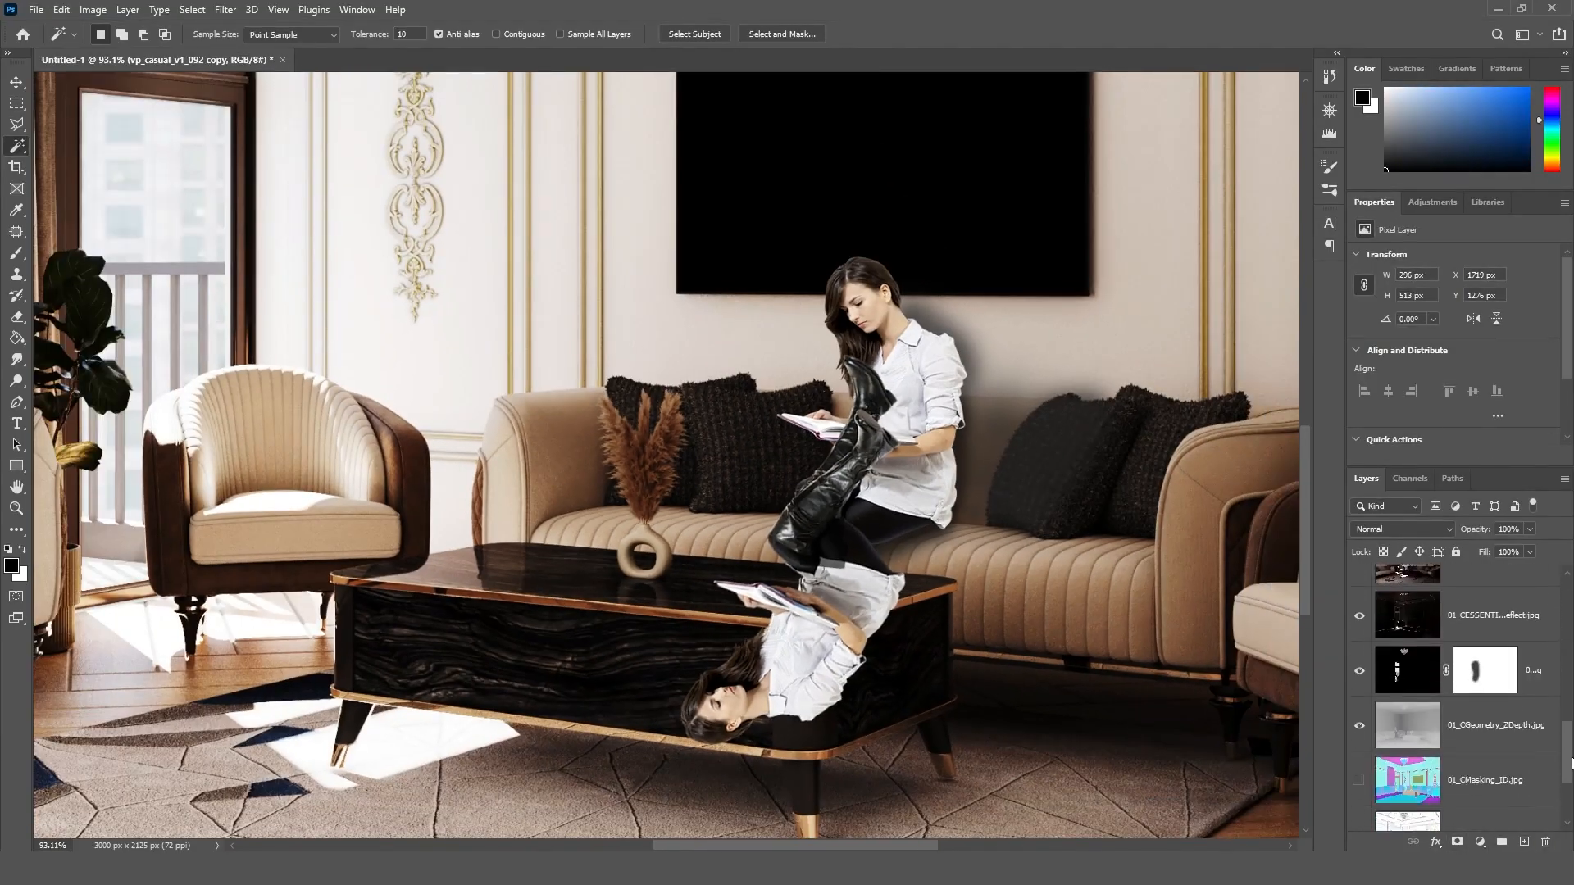
left_click(1354, 666)
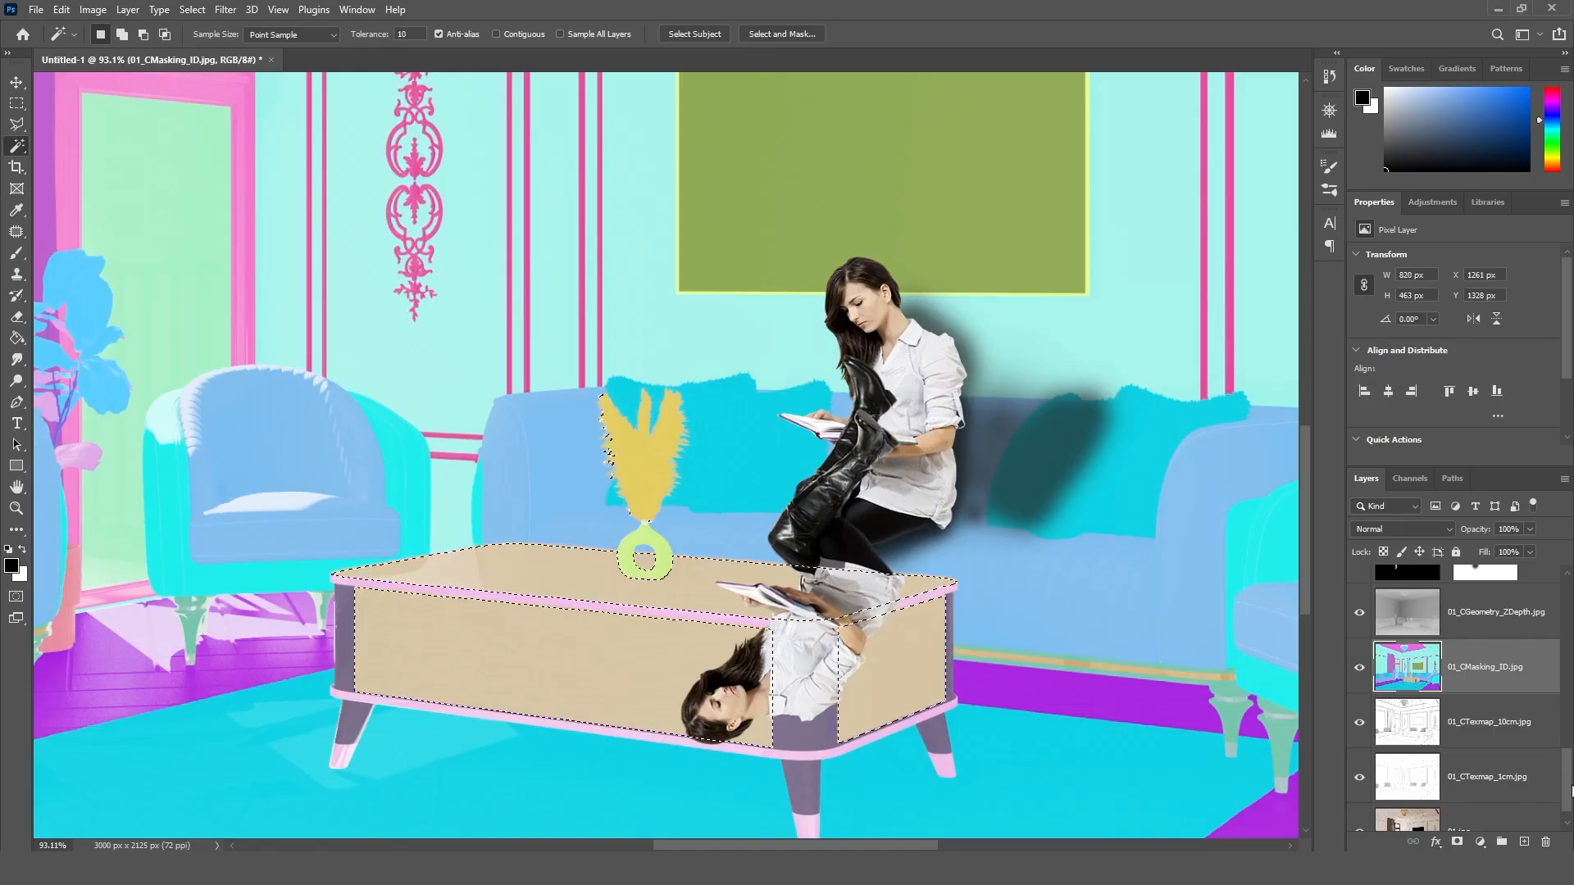
scroll(1568, 629, "up", 2)
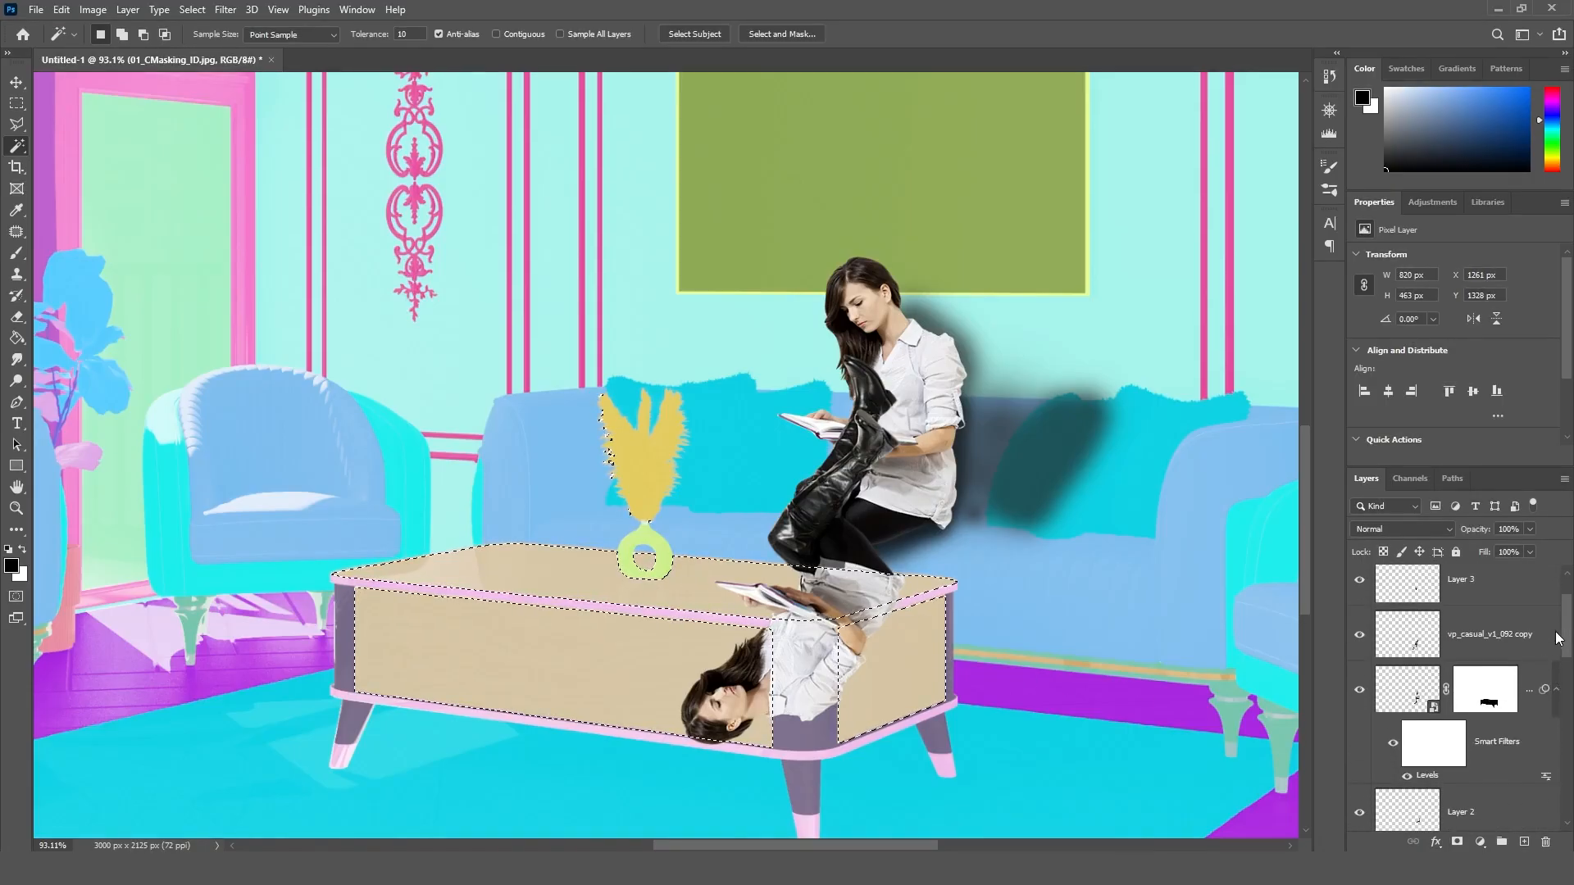
left_click_drag(1571, 629, 1551, 599)
left_click(1359, 748)
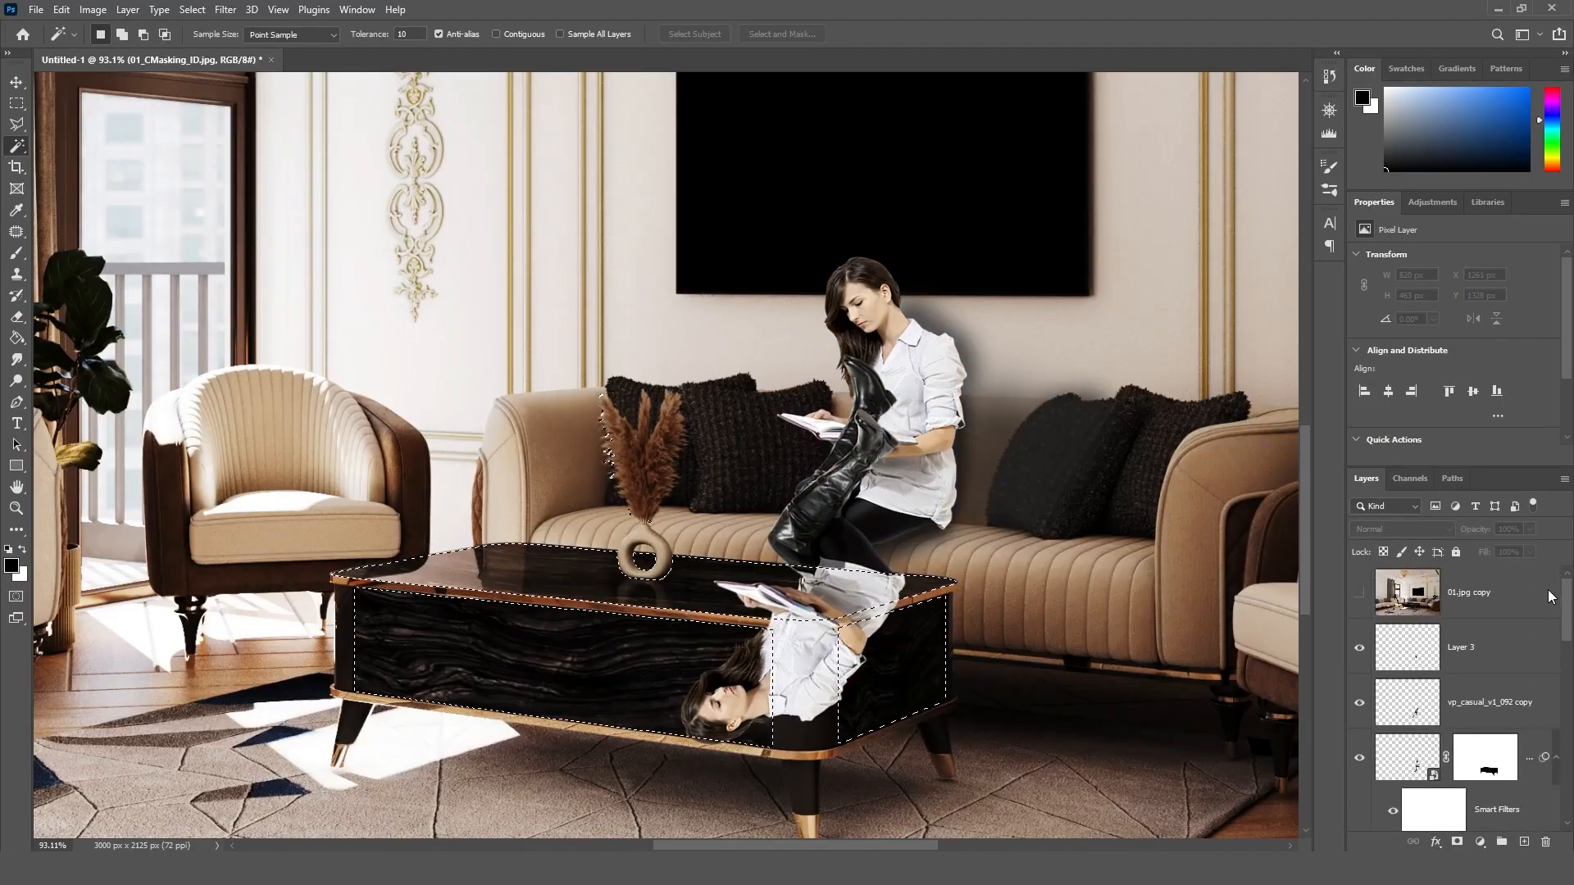
left_click(1457, 841)
left_click(1456, 841)
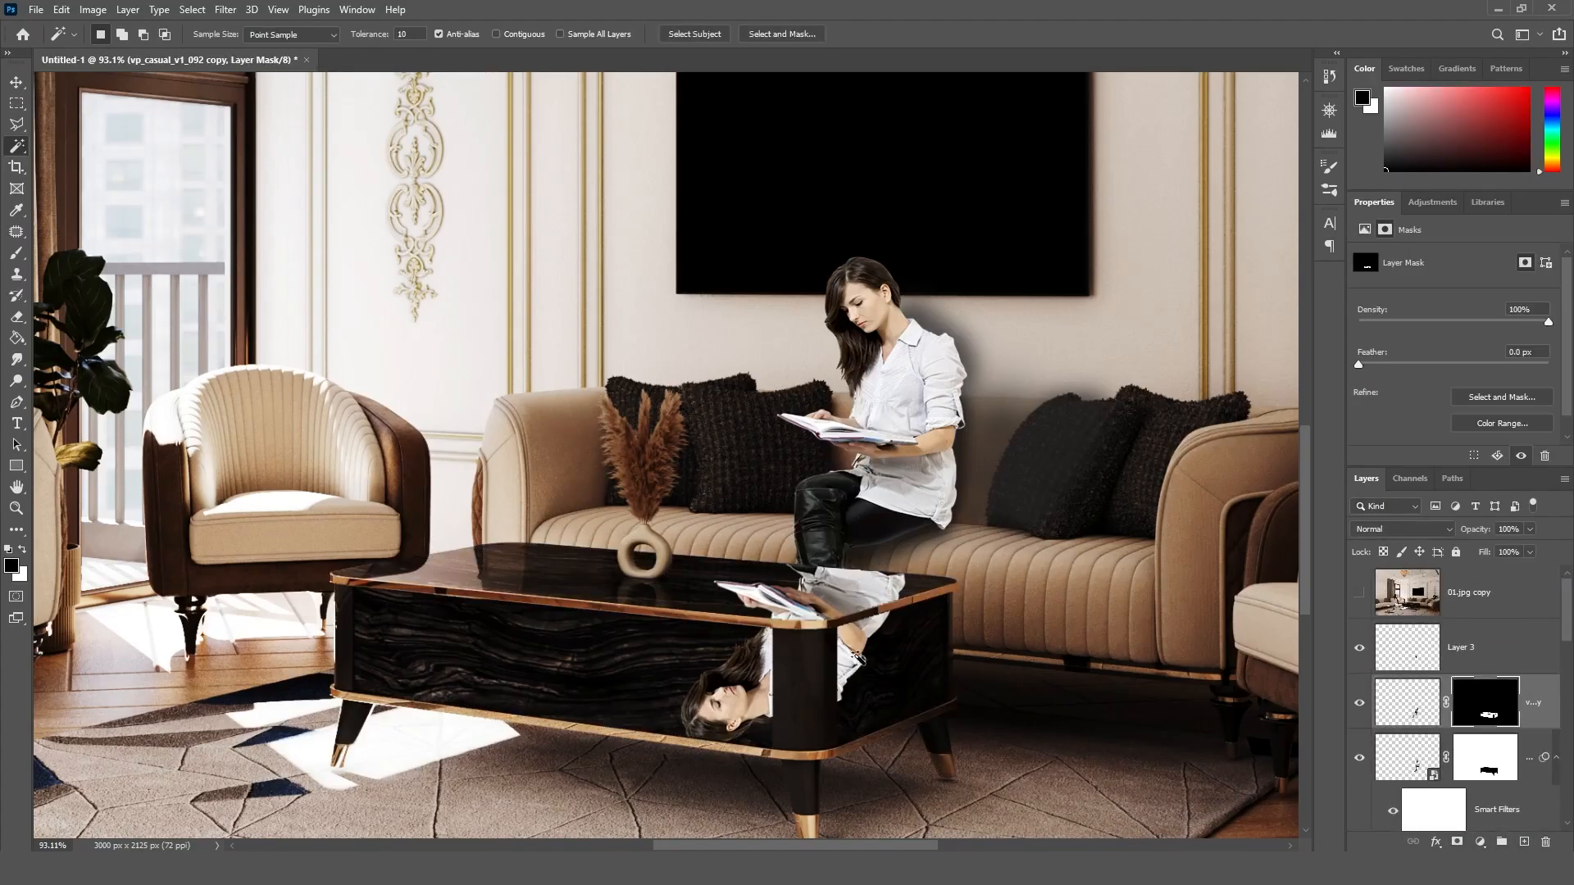
Step: Paint black on the flipped copy's mask to hide it on the table's front and side panels, keeping the tabletop reflection
scroll(852, 652, "up", 5, "alt")
key("b")
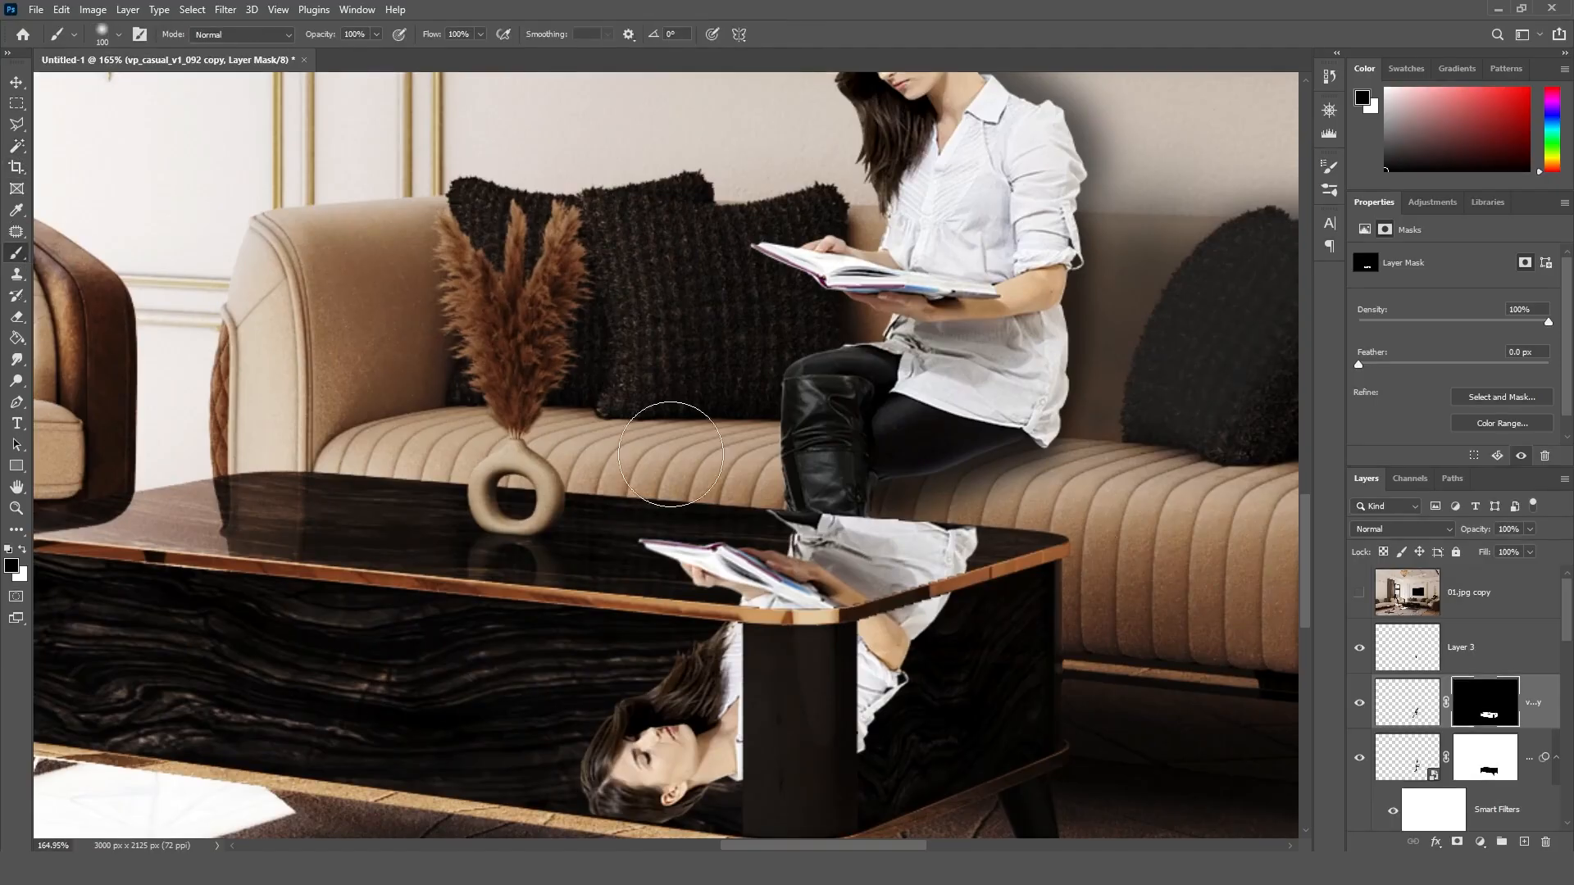
left_click_drag(614, 737, 769, 664)
key("ctrl+z")
mouse_move(692, 709)
left_mouse_down()
mouse_move(724, 727)
mouse_move(751, 693)
left_mouse_up()
mouse_move(871, 712)
left_mouse_down()
mouse_move(951, 657)
mouse_move(938, 617)
mouse_move(745, 632)
left_mouse_up()
key("bracketleft")
key("bracketleft")
key("bracketleft")
key("bracketleft")
key("bracketleft")
key("bracketleft")
key("bracketleft")
key("bracketleft")
key("bracketleft")
key("bracketleft")
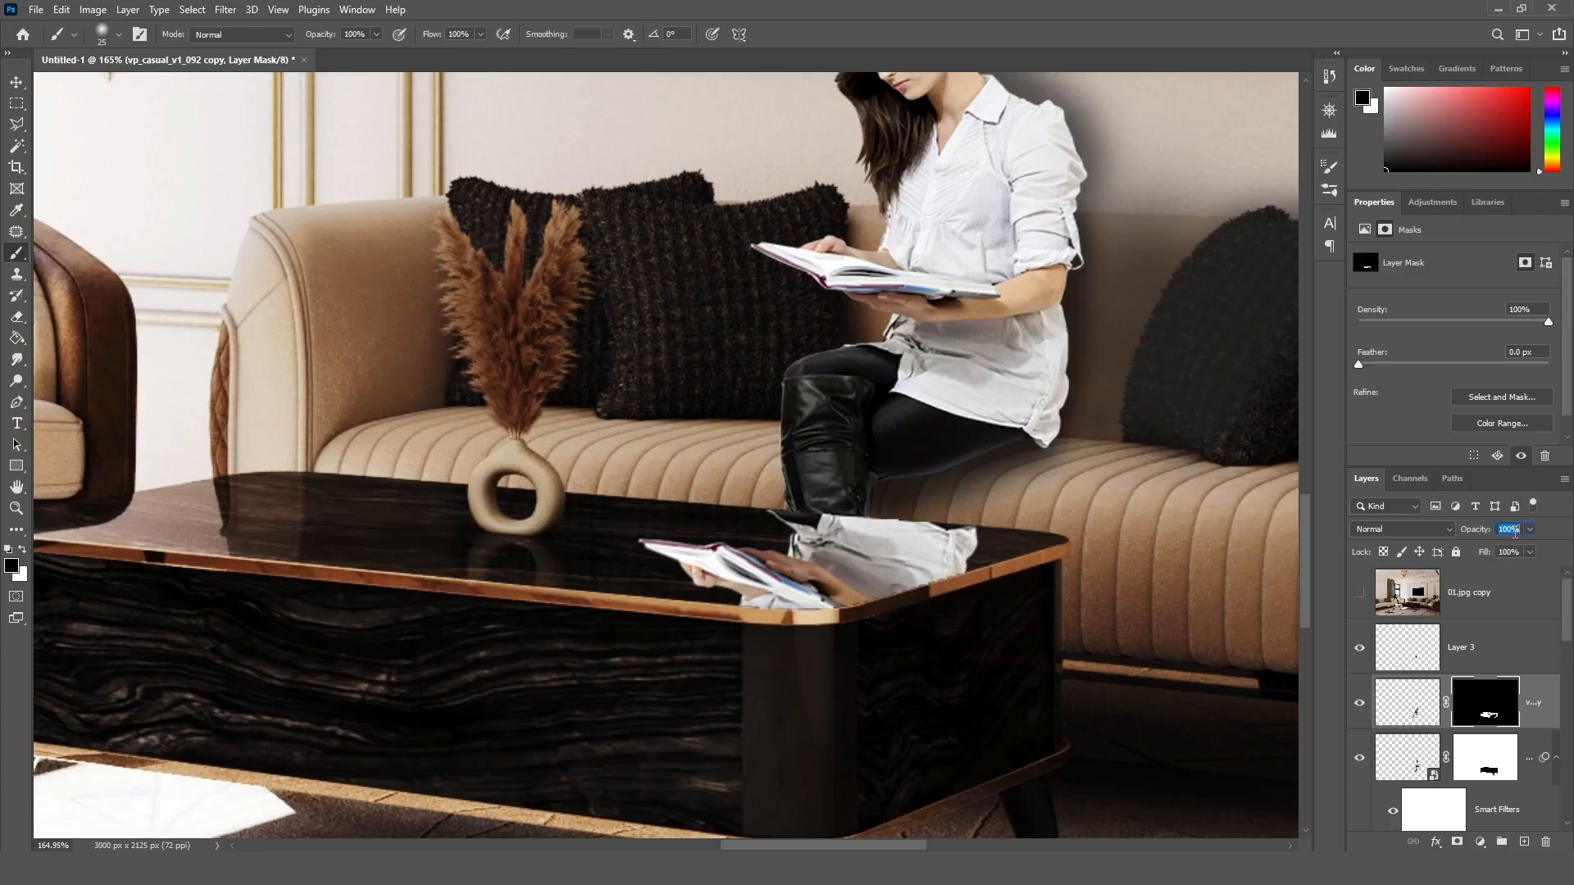
Step: Set the opacity of the tabletop reflection layer to 25%
type("20")
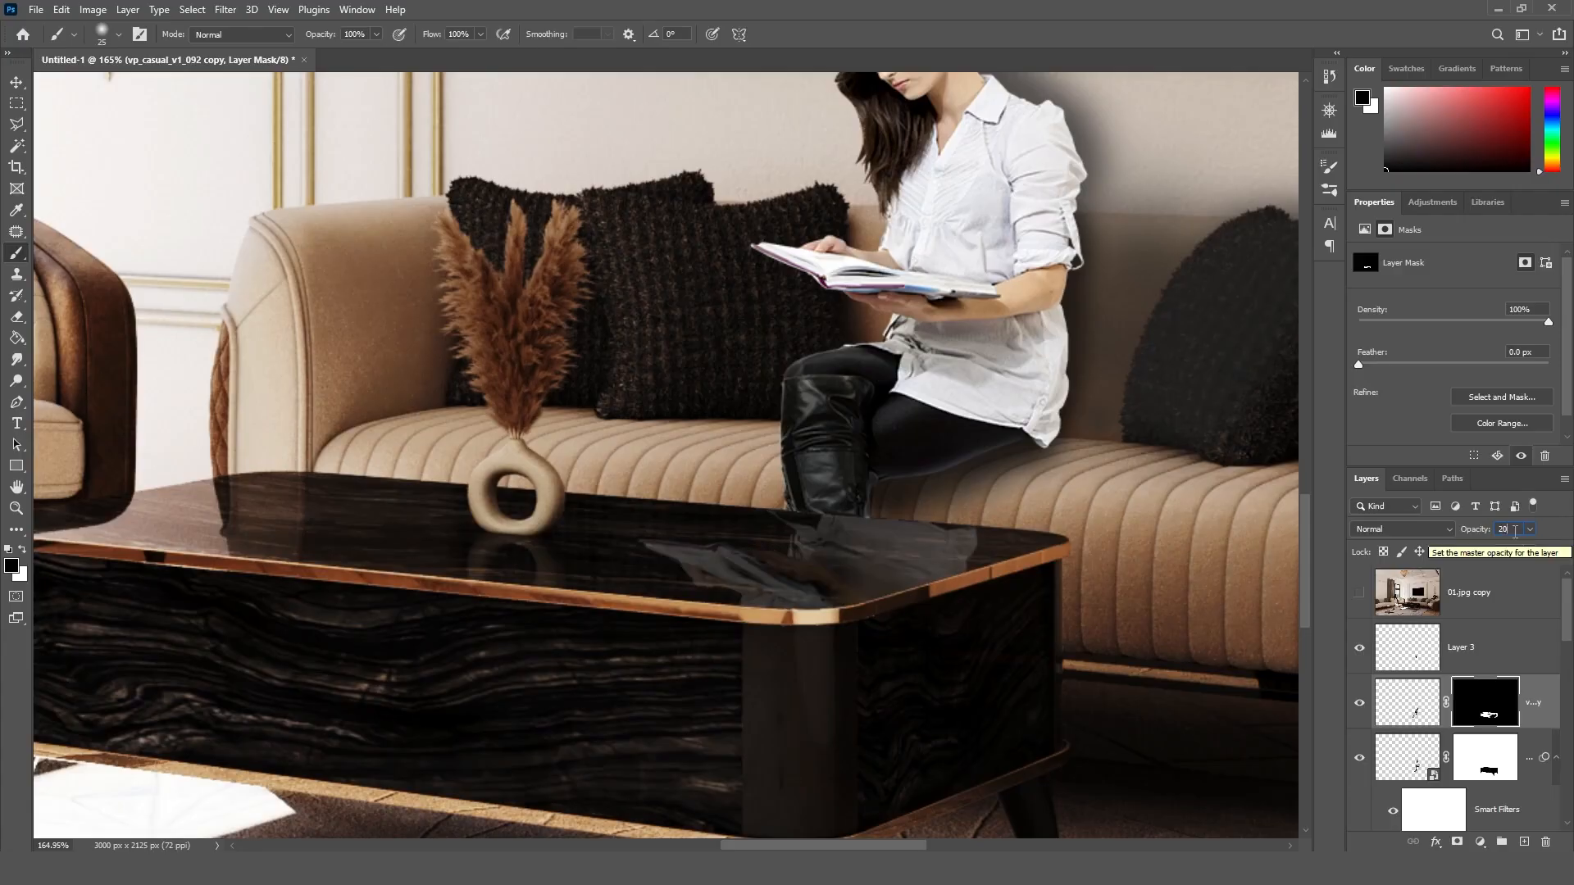
key("BackSpace")
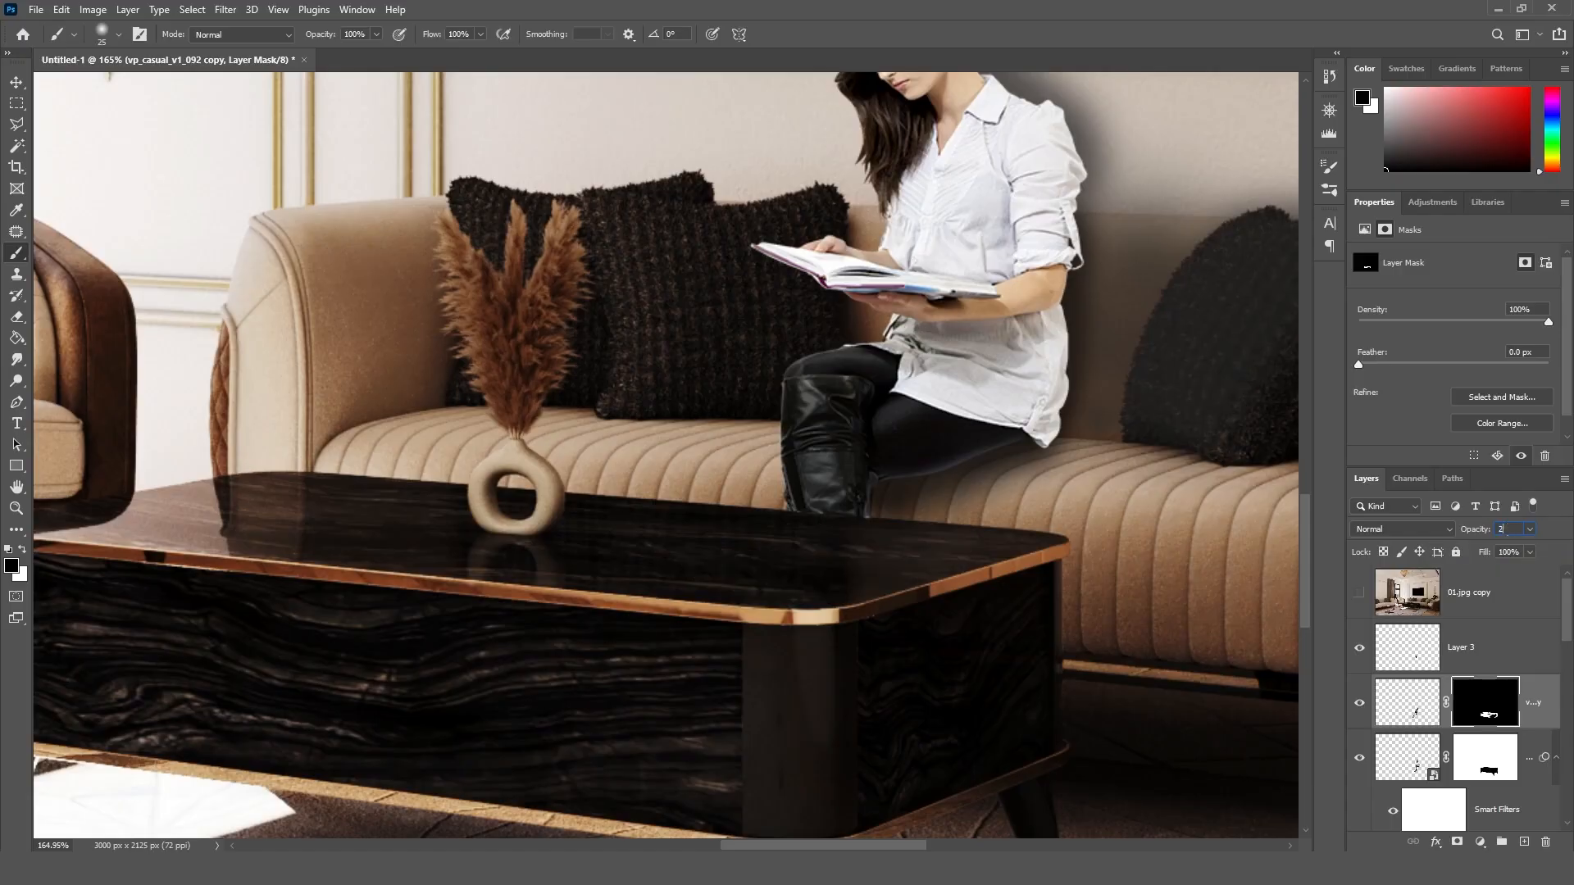
type("5")
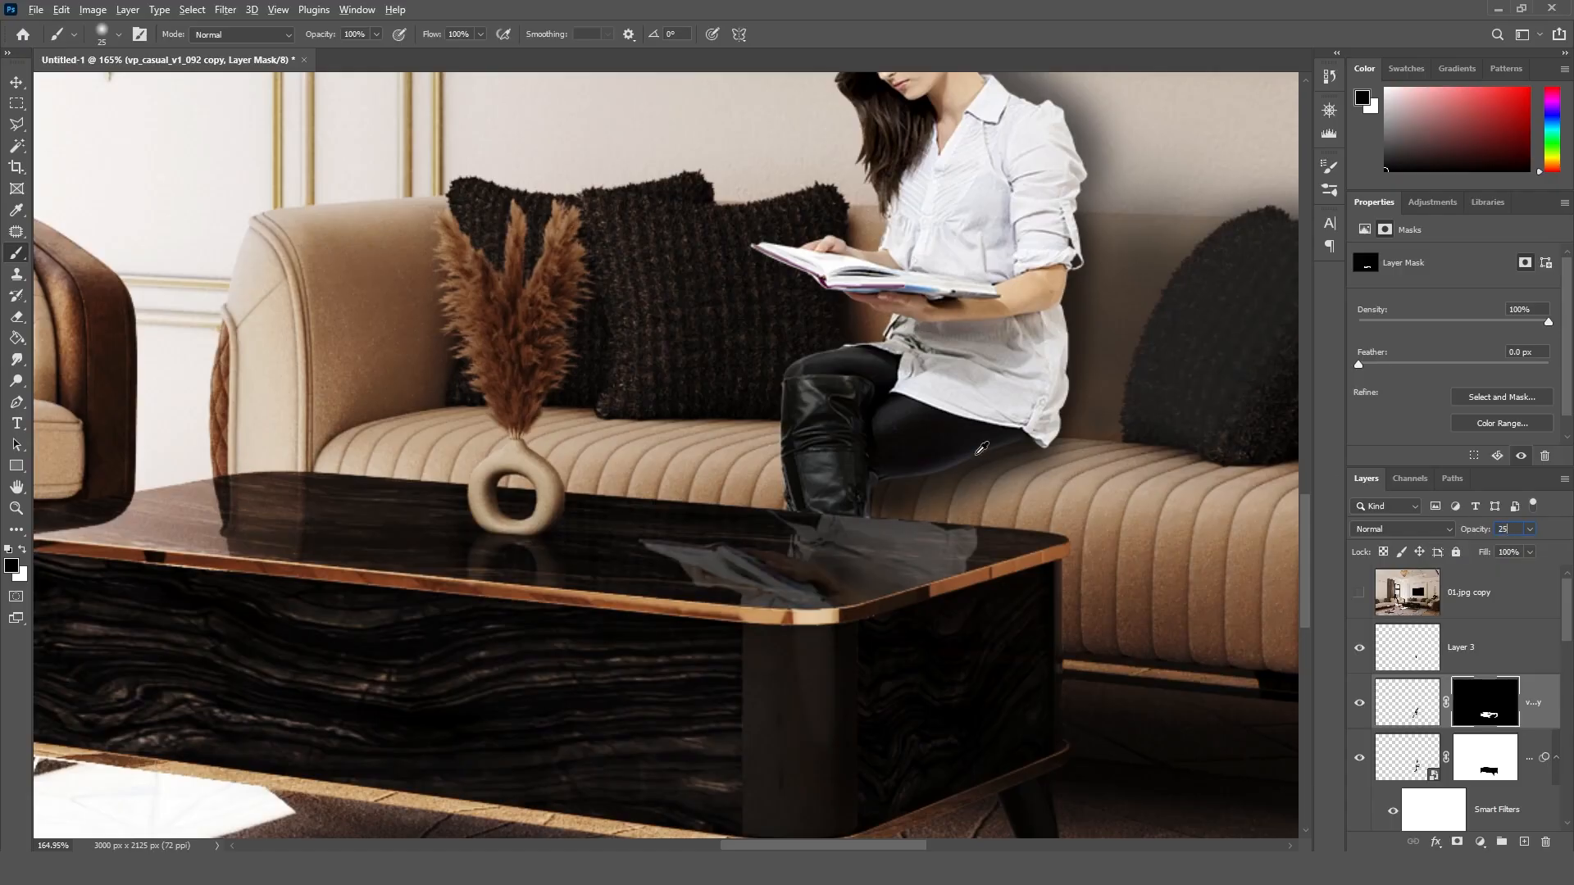
left_click(18, 84)
scroll(996, 422, "down", 10, "alt")
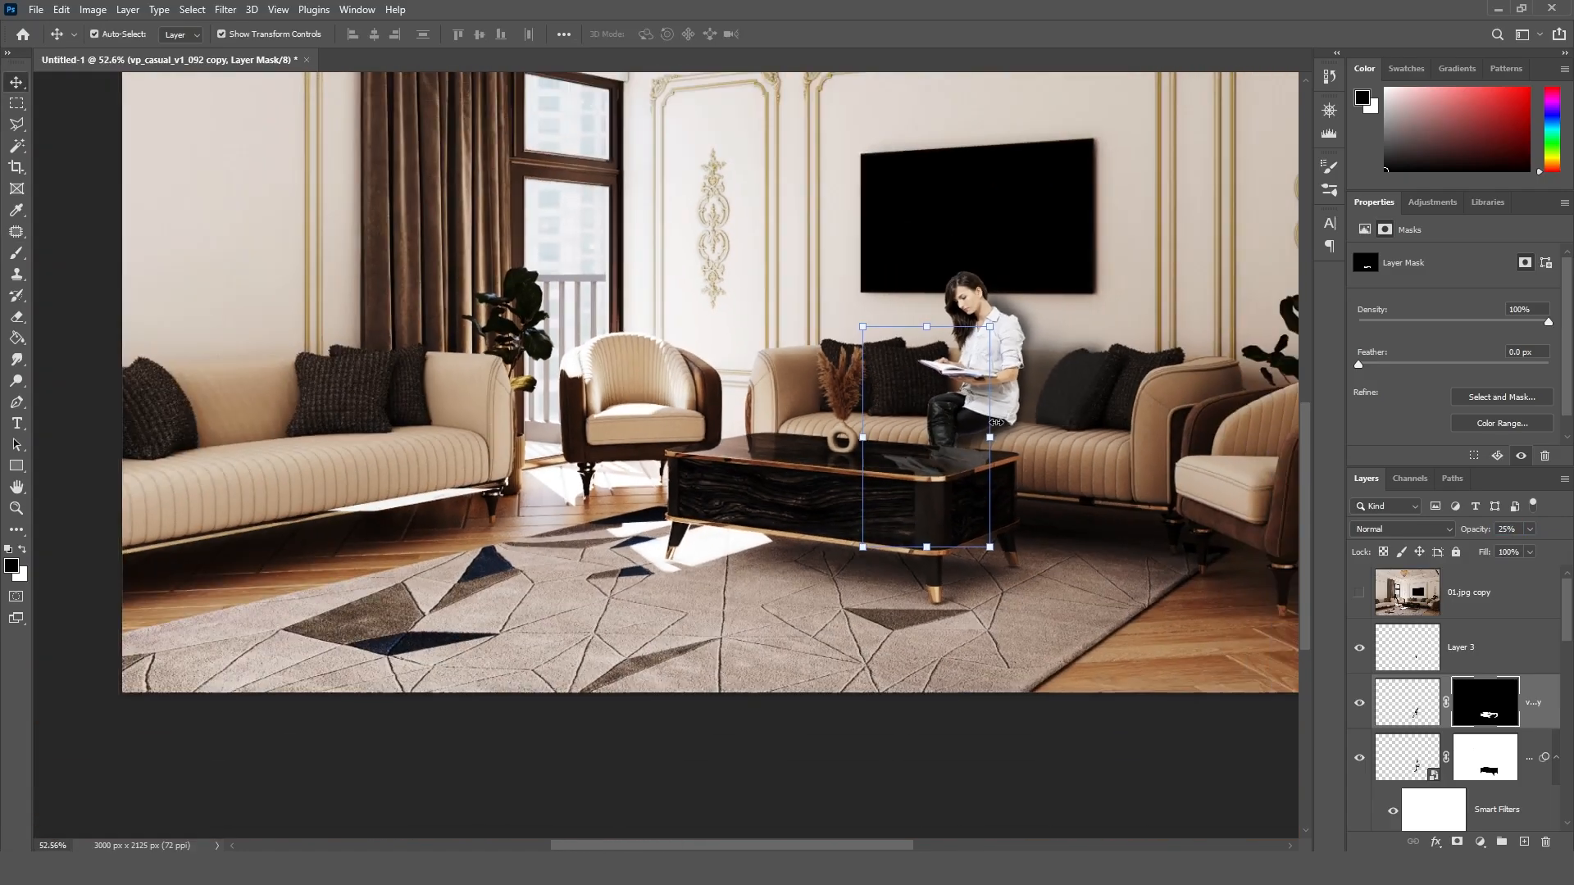
Step: Check the whole composite with and without the tabletop reflection and set the reflection layer's opacity to 20%
left_click(1195, 677)
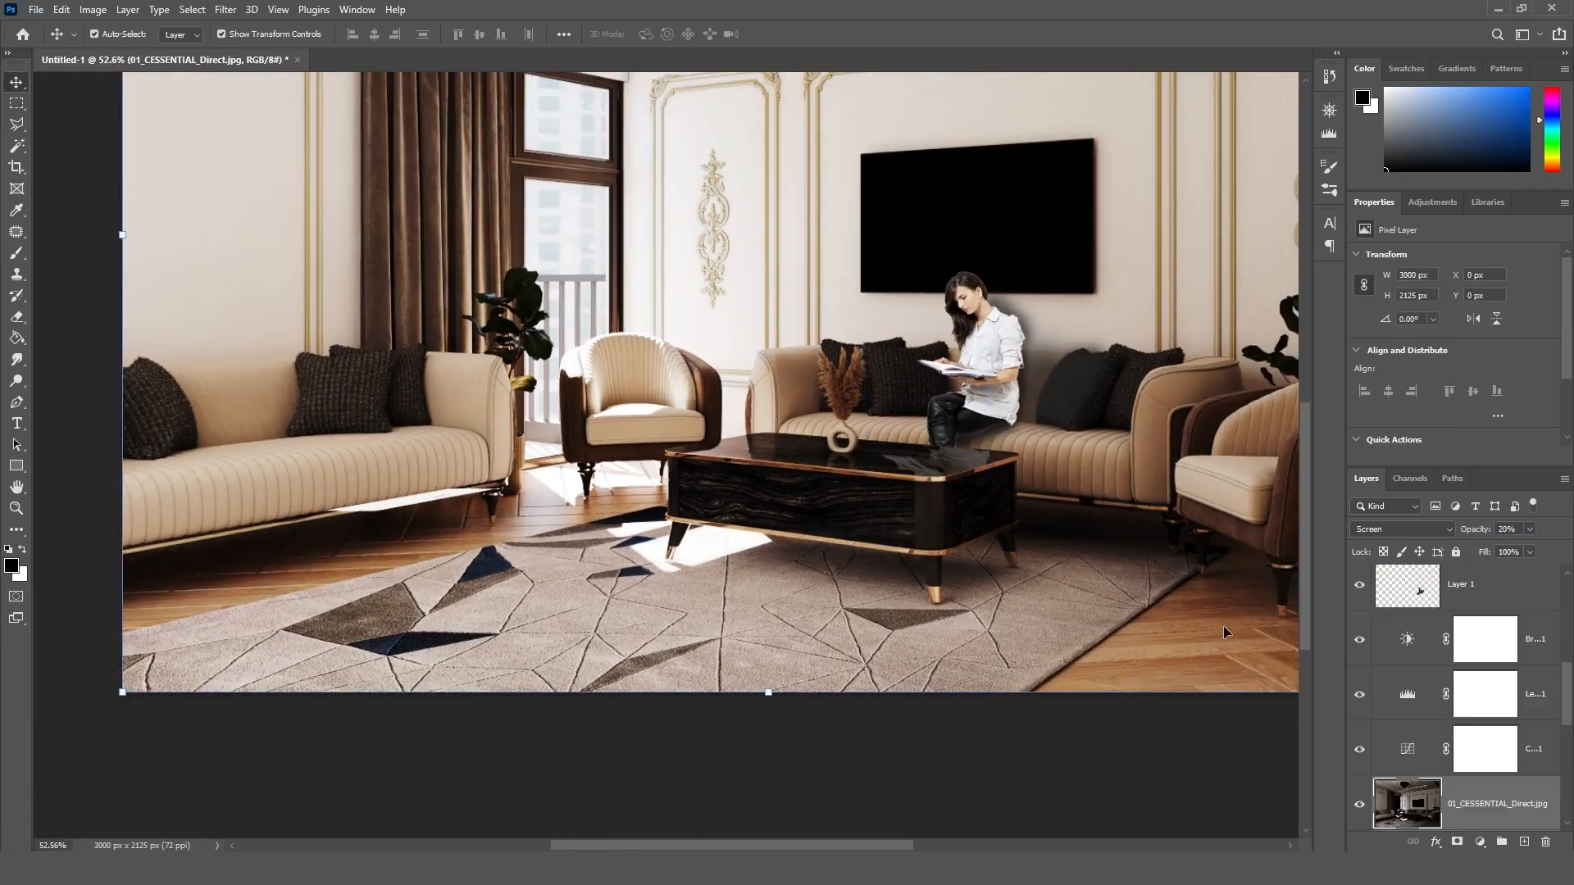
left_click_drag(784, 849, 794, 849)
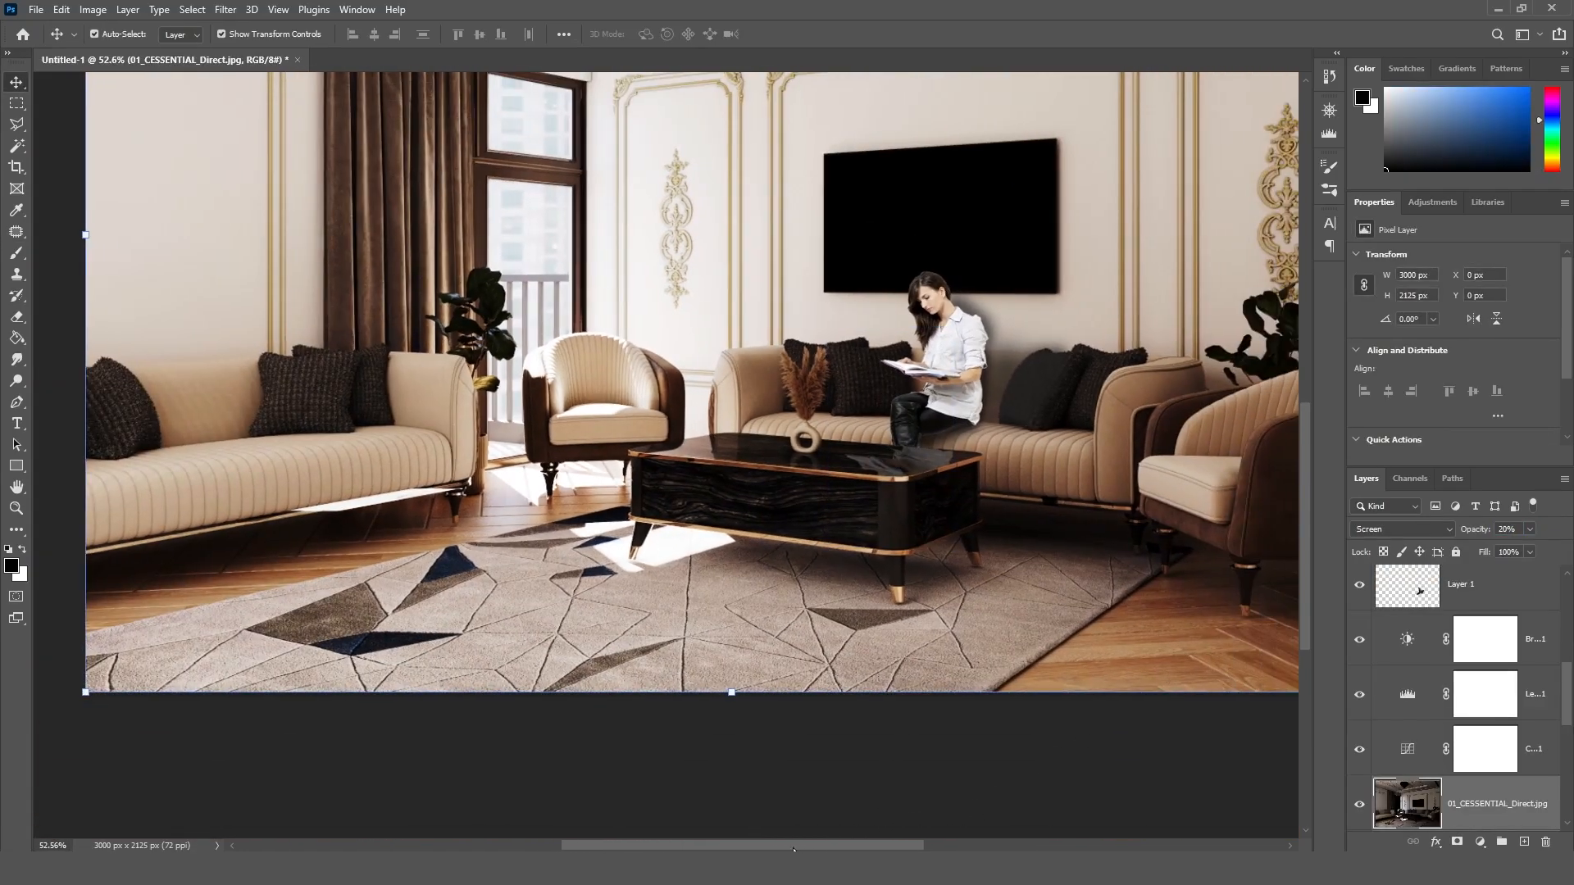
scroll(794, 850, "down", 2, "alt")
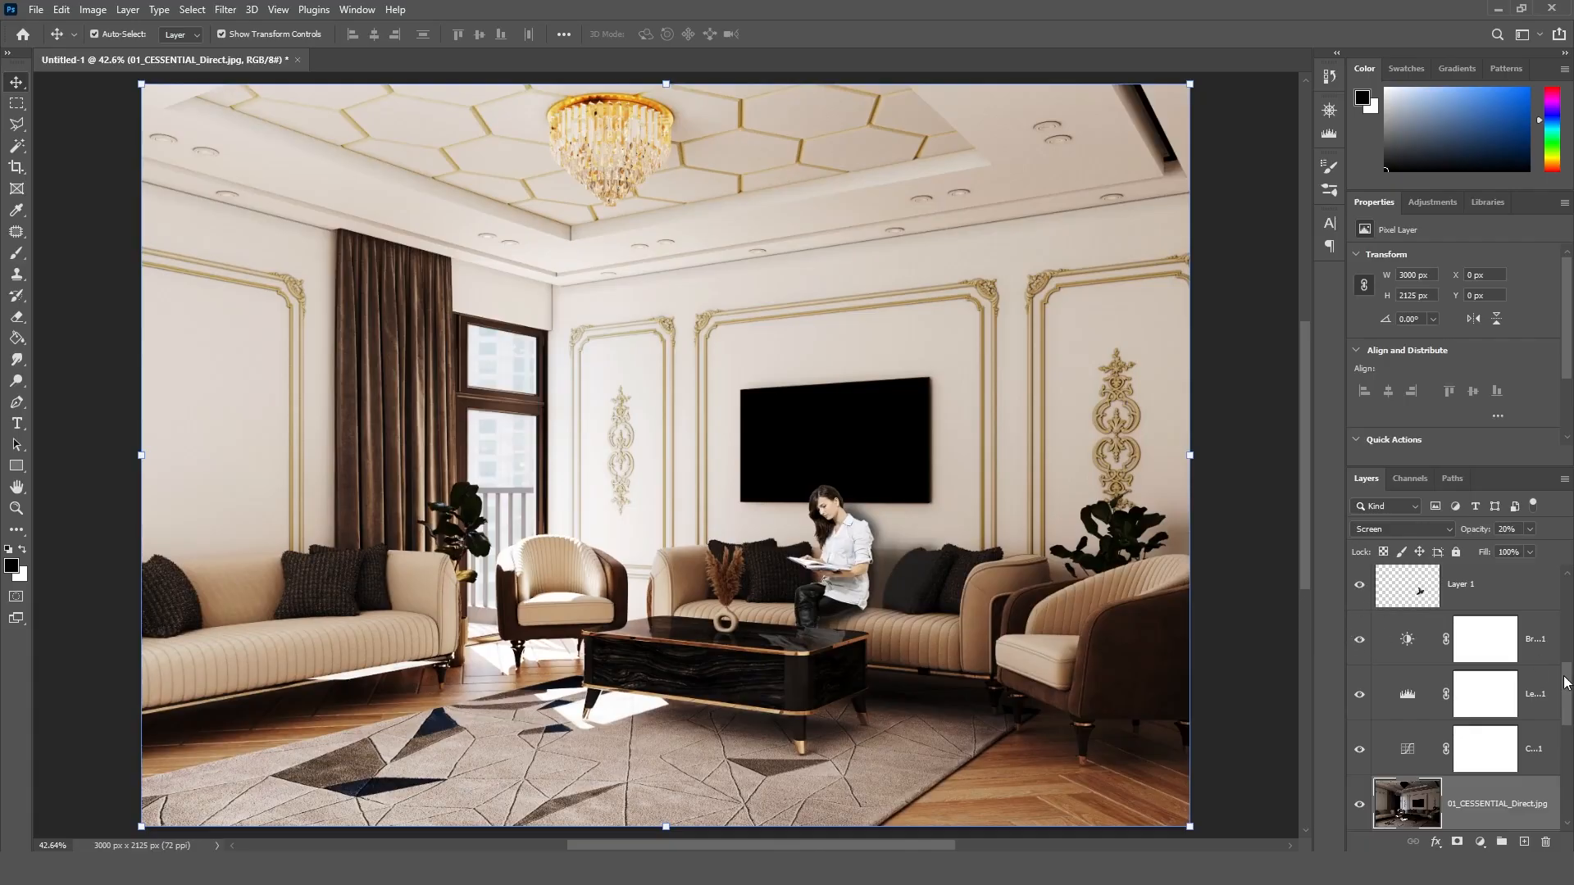
left_click_drag(1565, 682, 1563, 590)
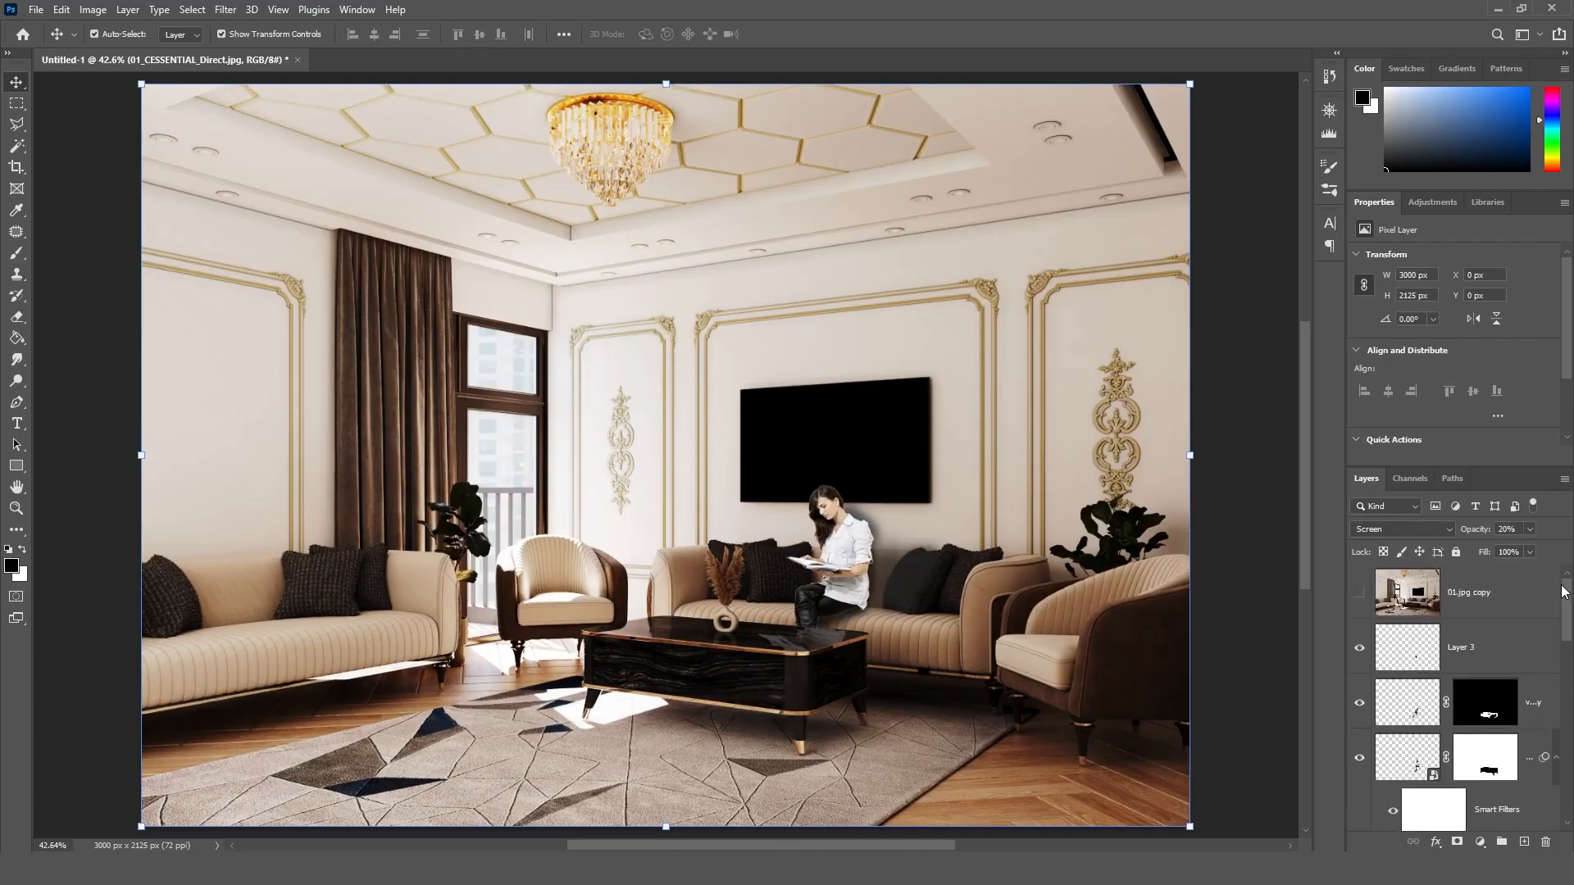
left_click(1358, 703)
left_click(1359, 704)
left_click(1414, 710)
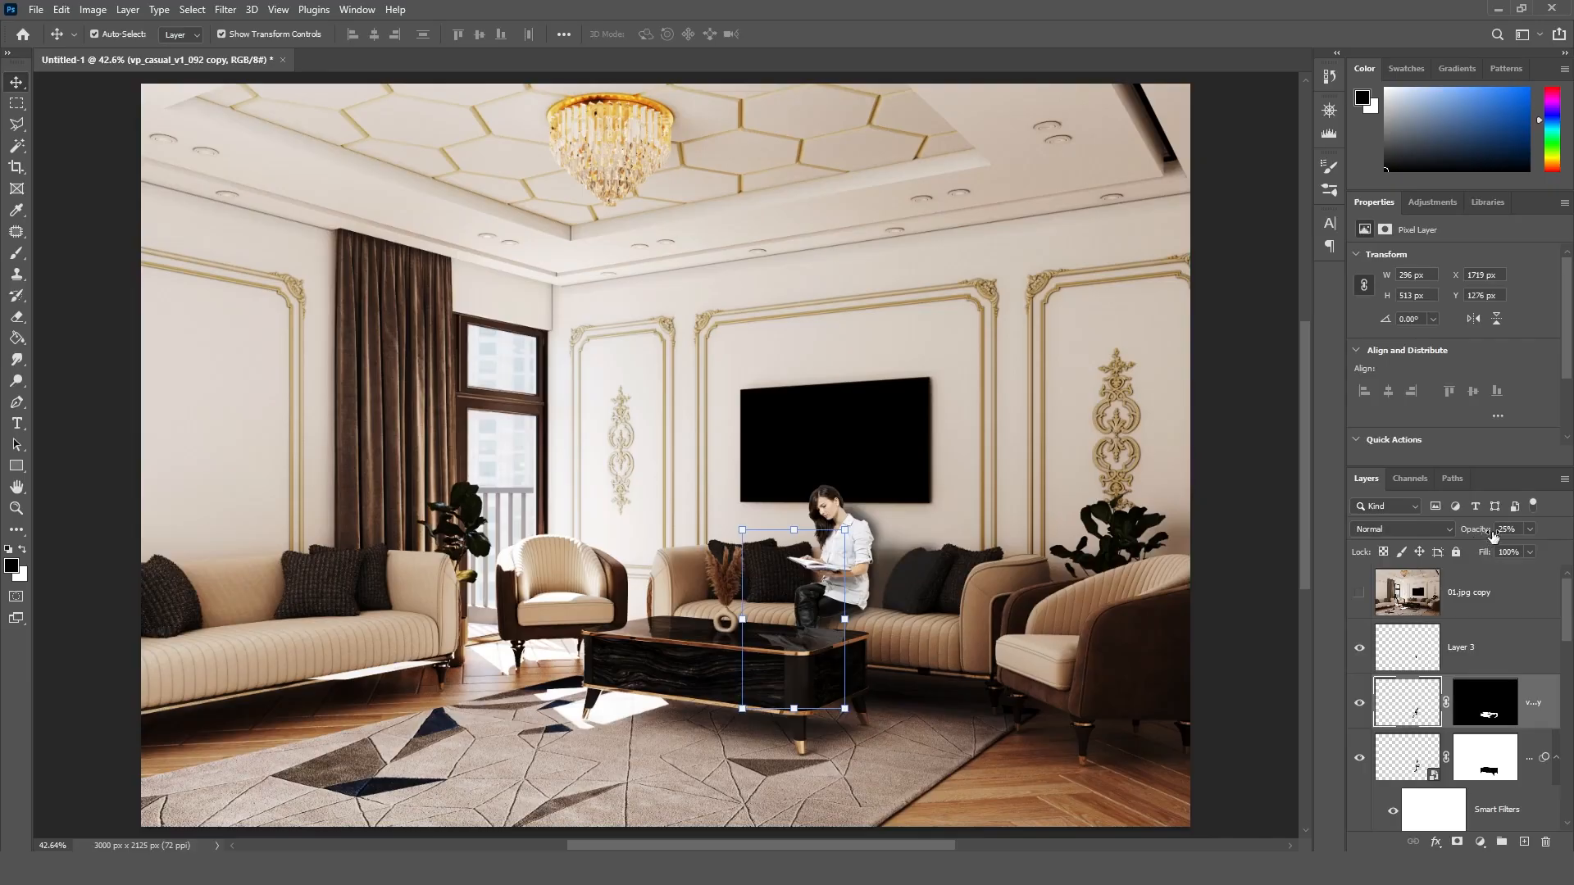
type("20")
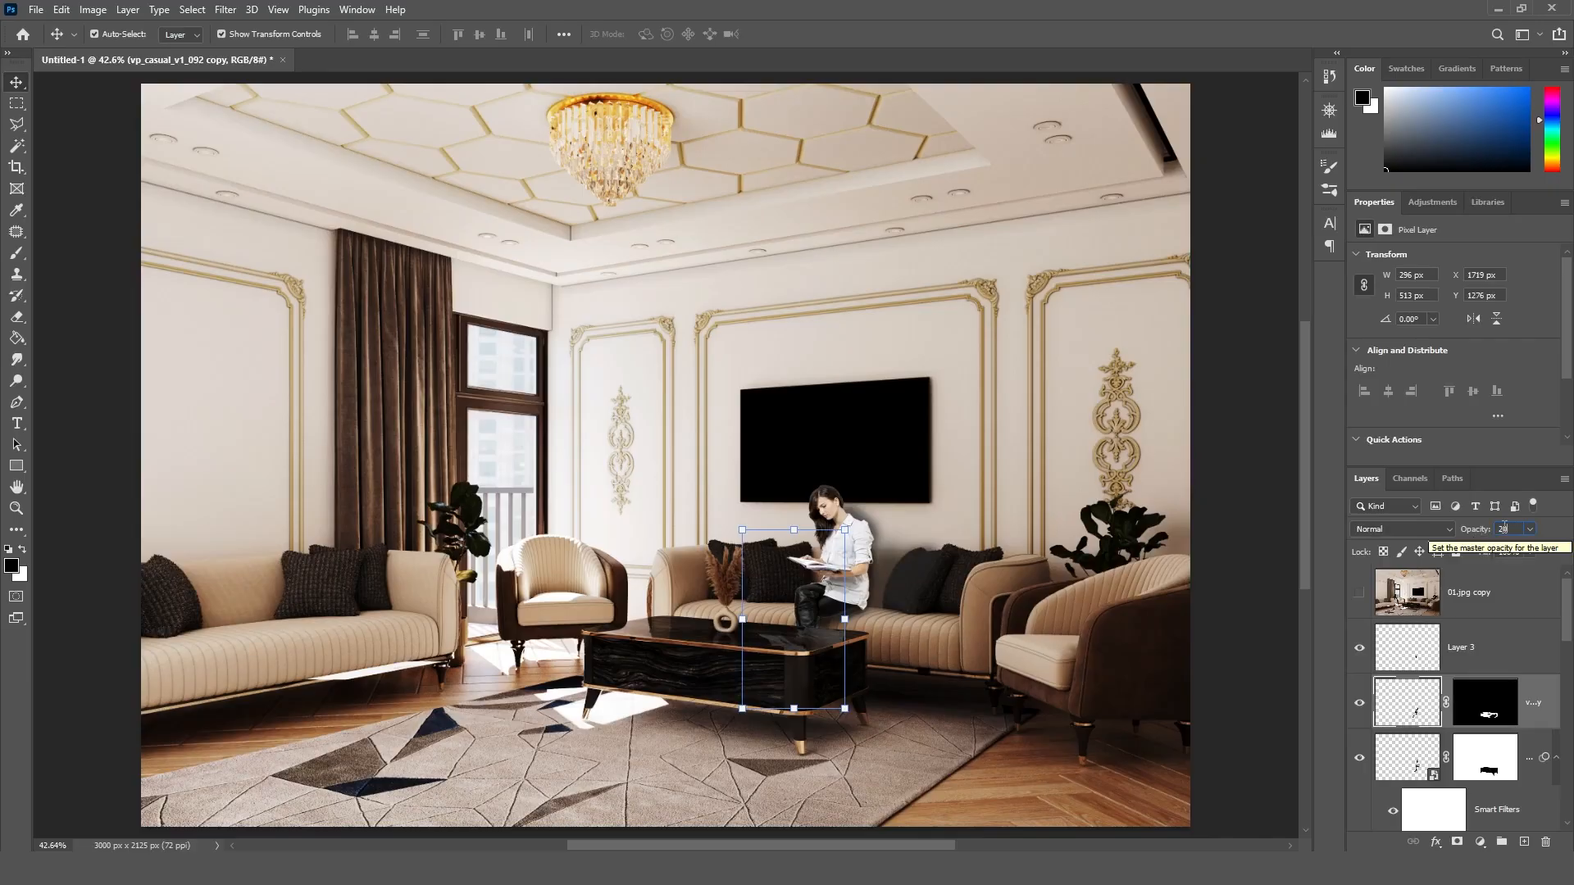
key("Return")
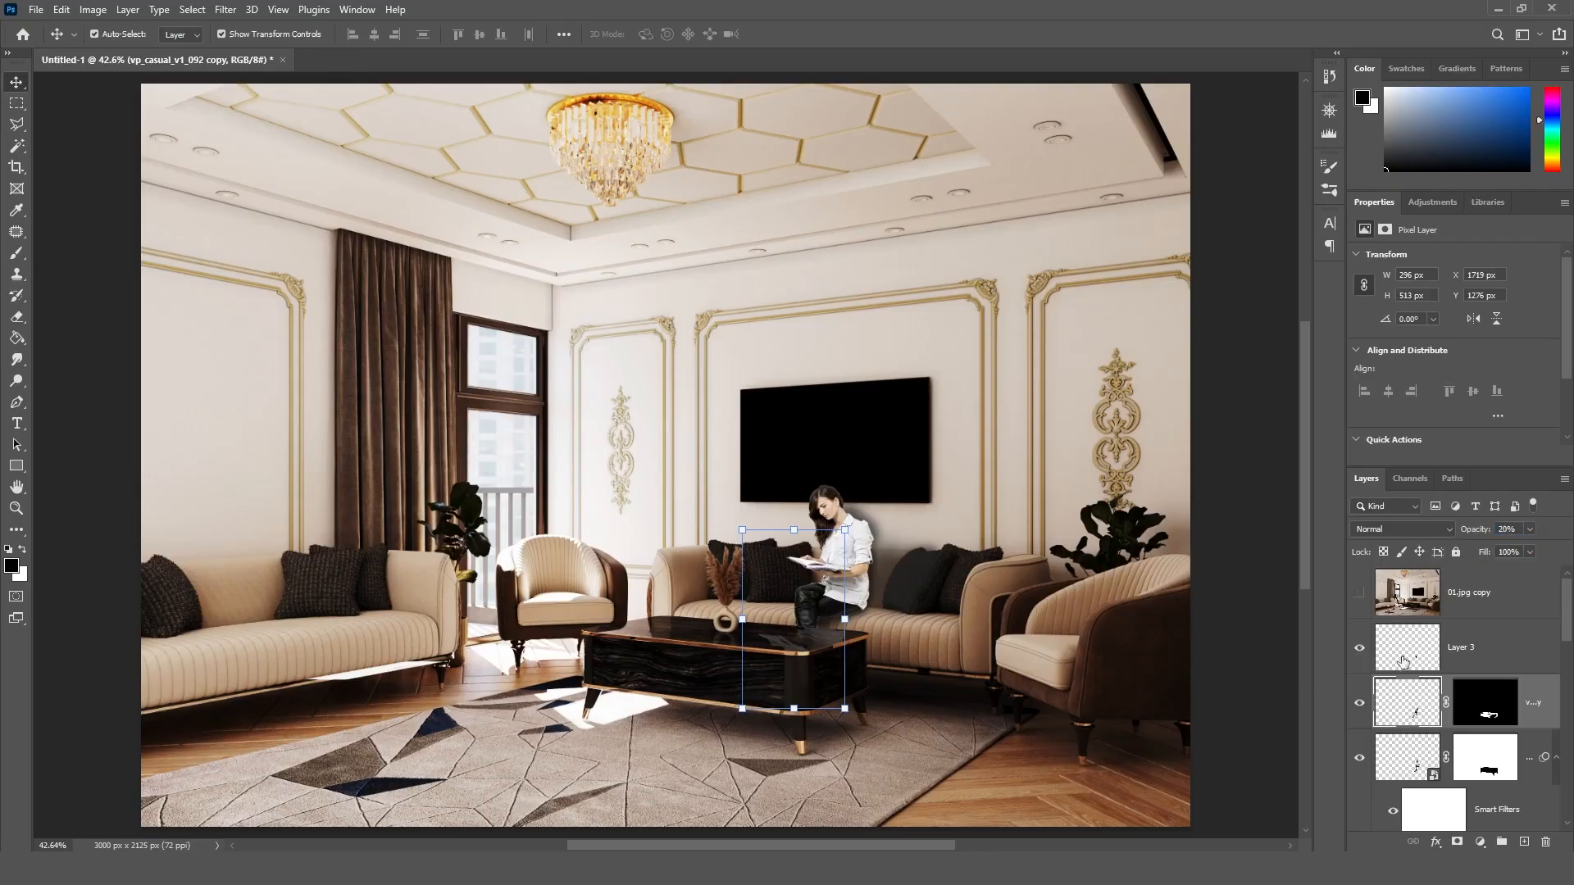
Step: Compare the composite with and without the tabletop reflection and against the original render on the 01.jpg copy layer
left_click(1360, 701)
left_click(1360, 700)
left_click(1359, 592)
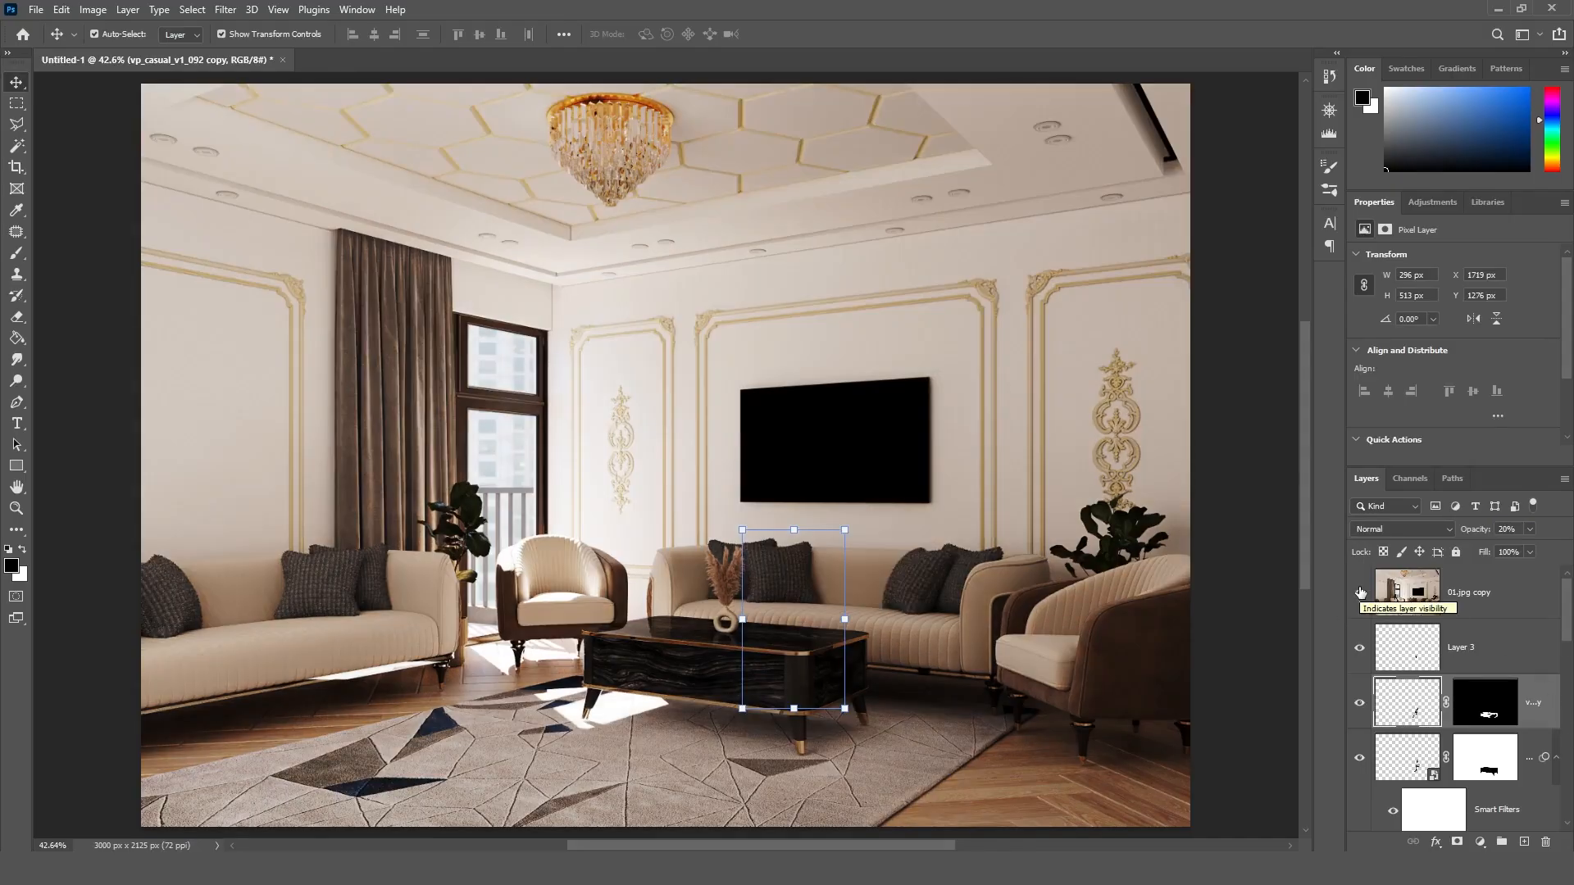
left_click(1359, 591)
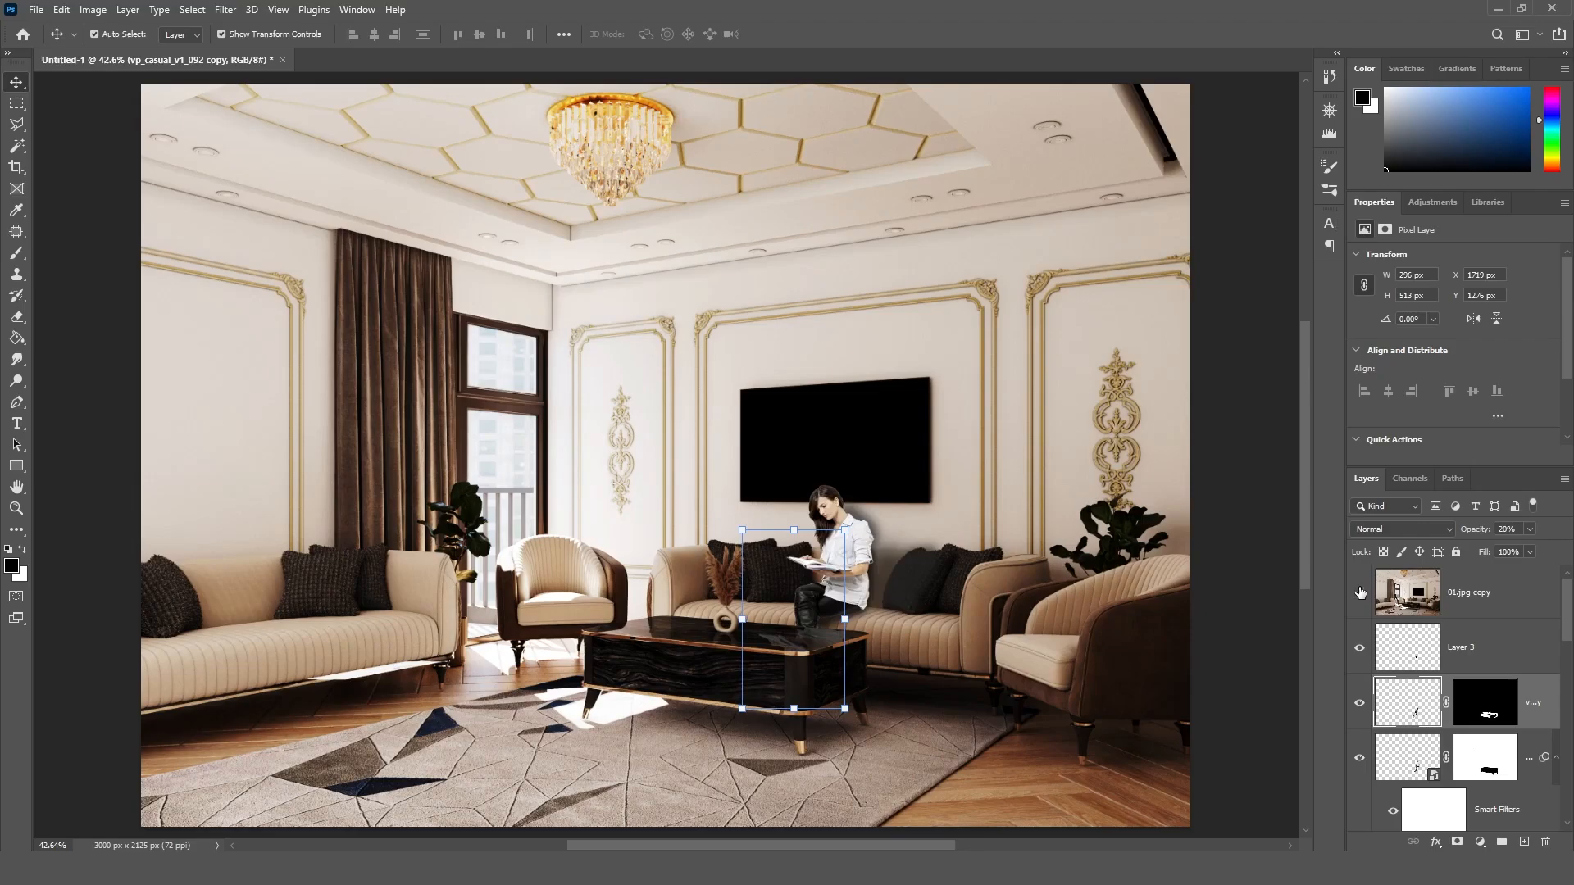
left_click(1359, 592)
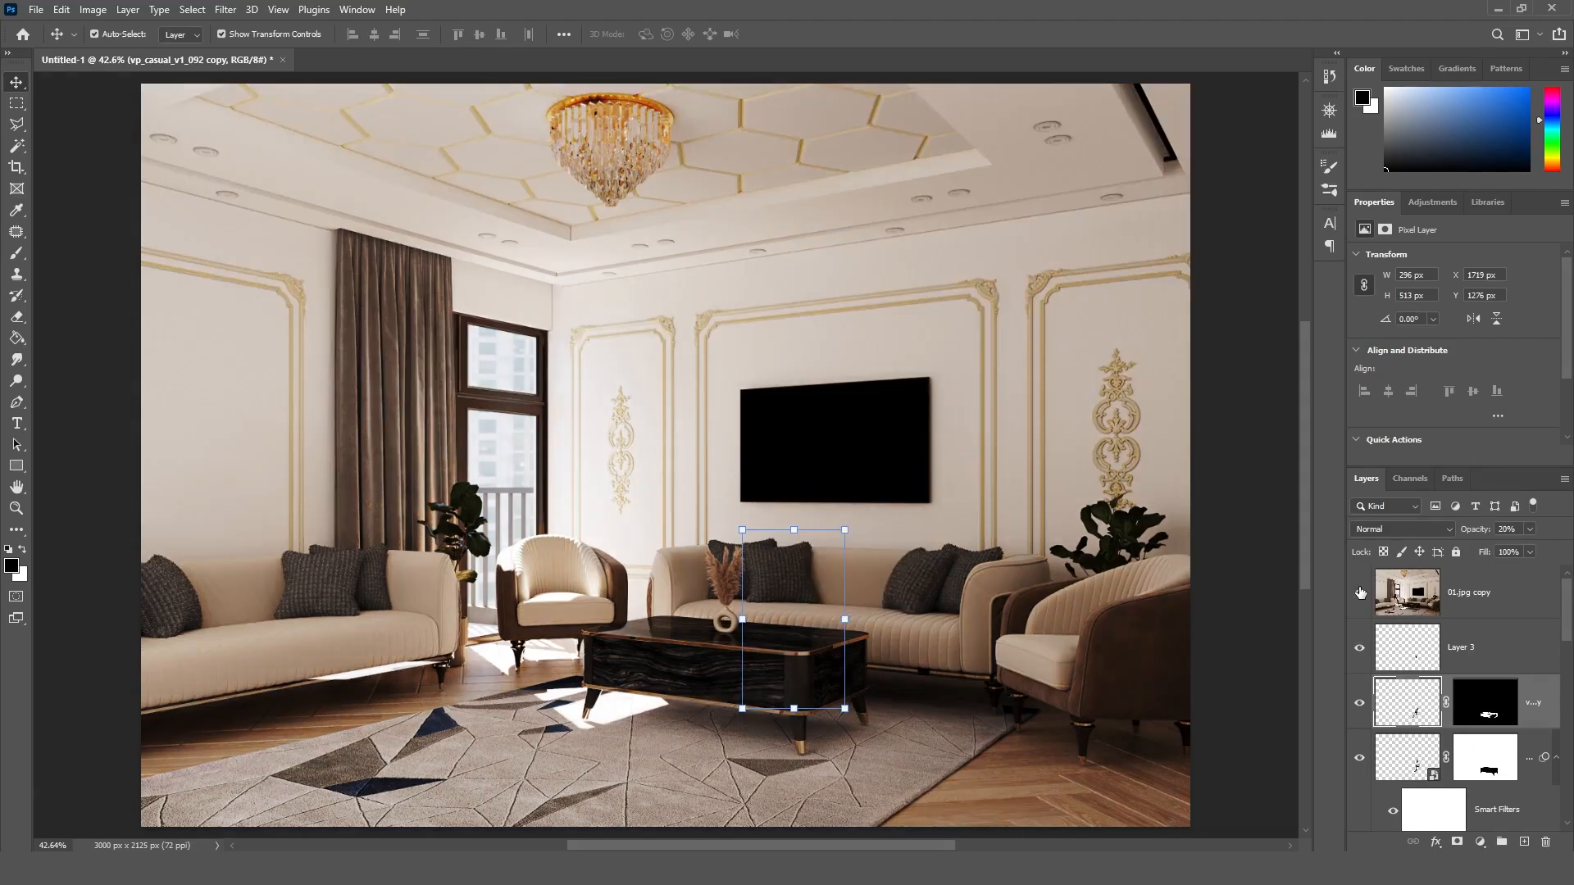
left_click(1359, 592)
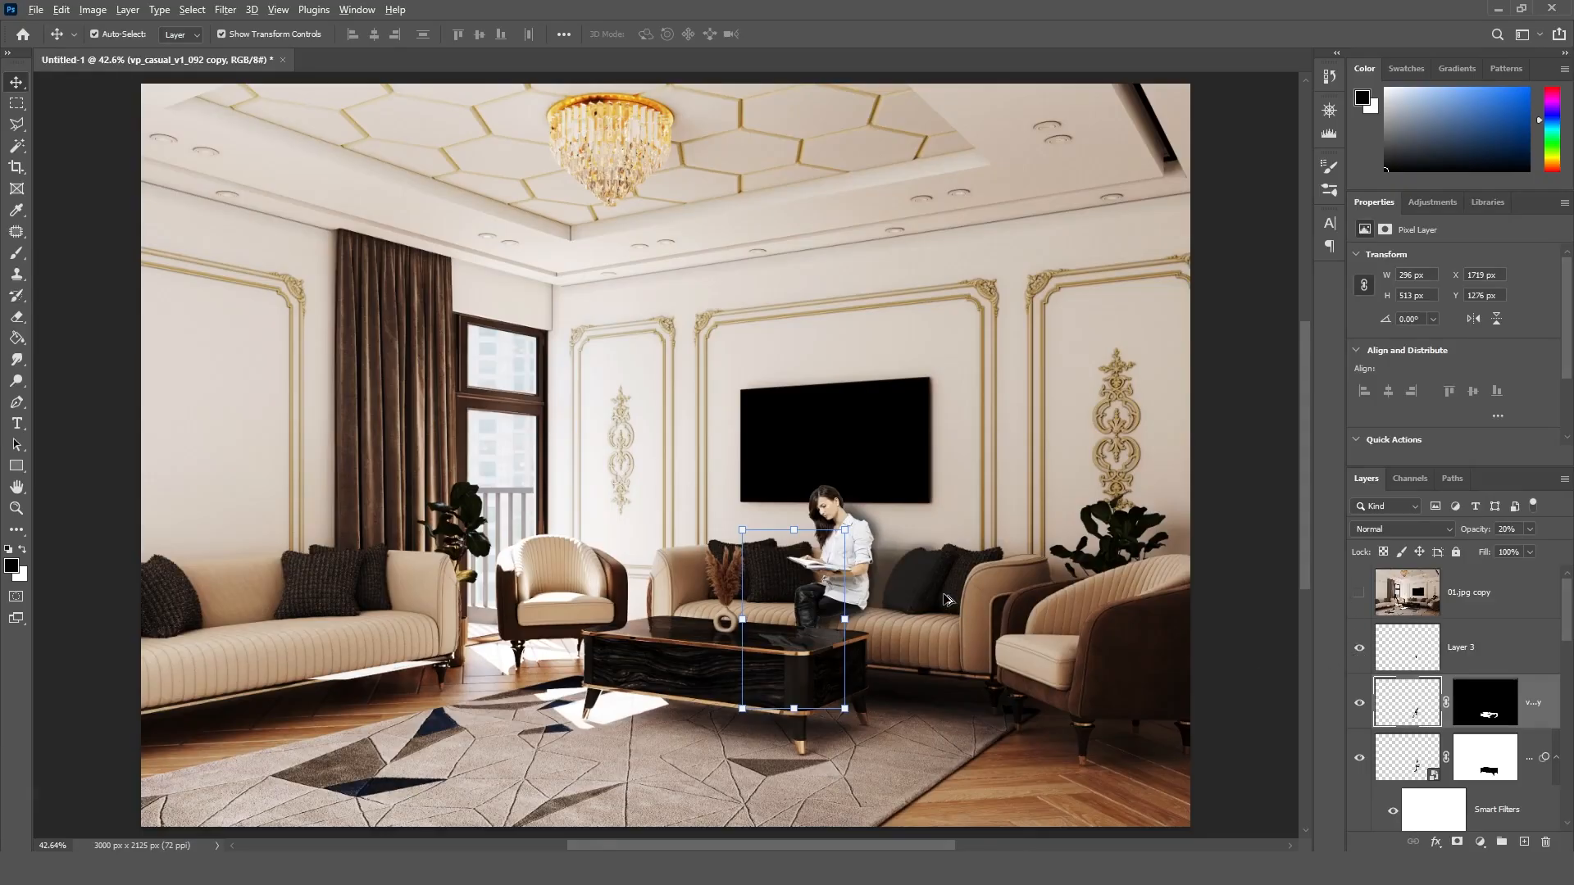
Step: Examine the seated woman up close by hiding and reshowing her layer, Layer 2 and the Layer 1 shadow
scroll(943, 594, "up", 5, "alt")
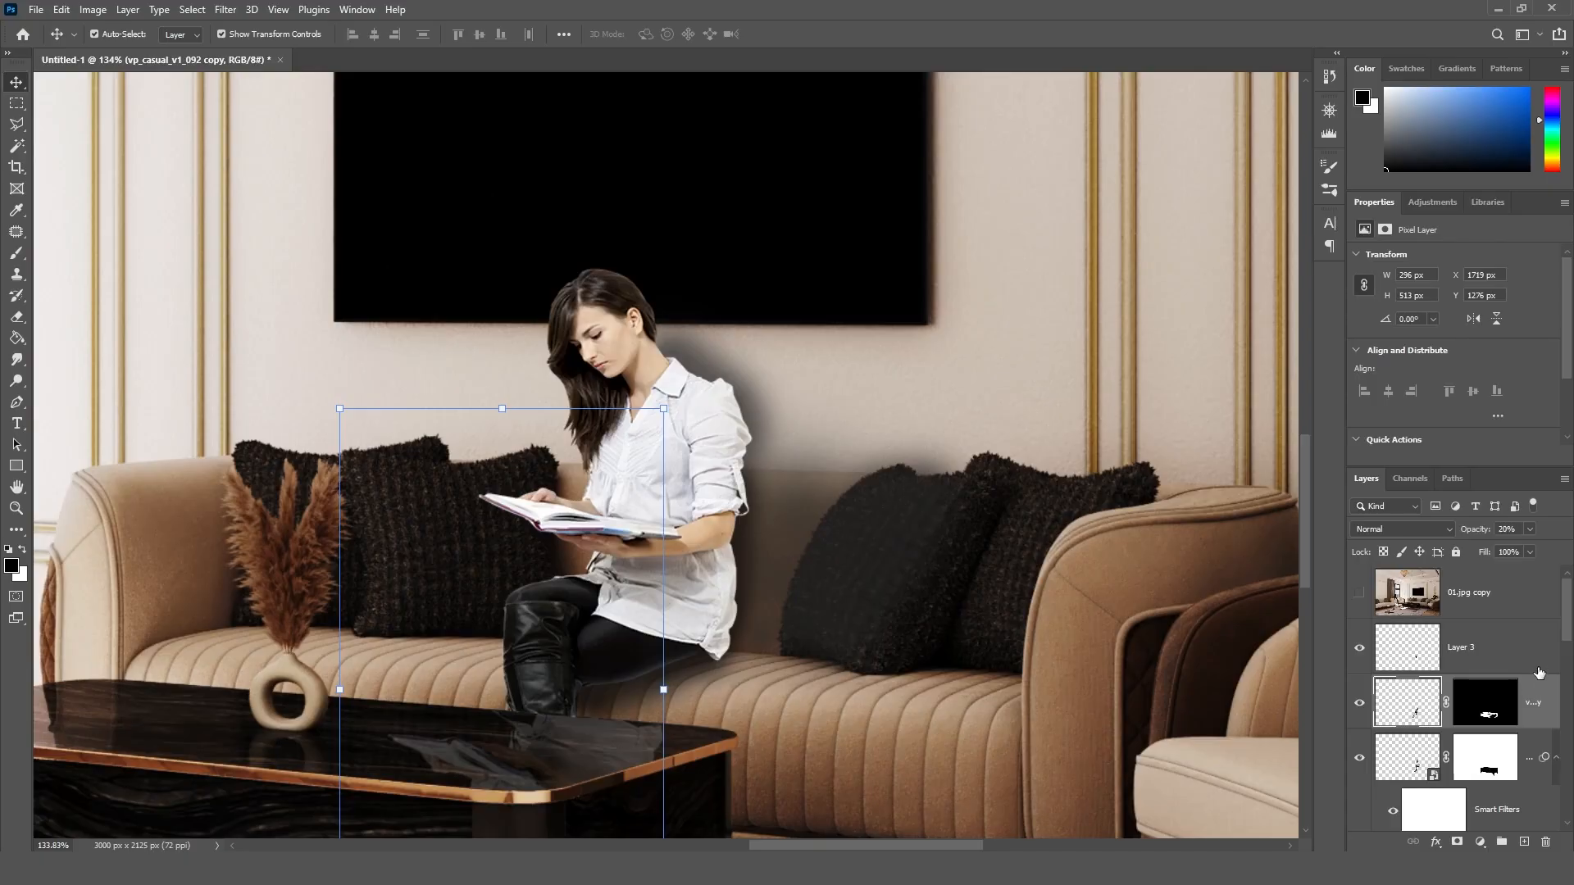
left_click(869, 565)
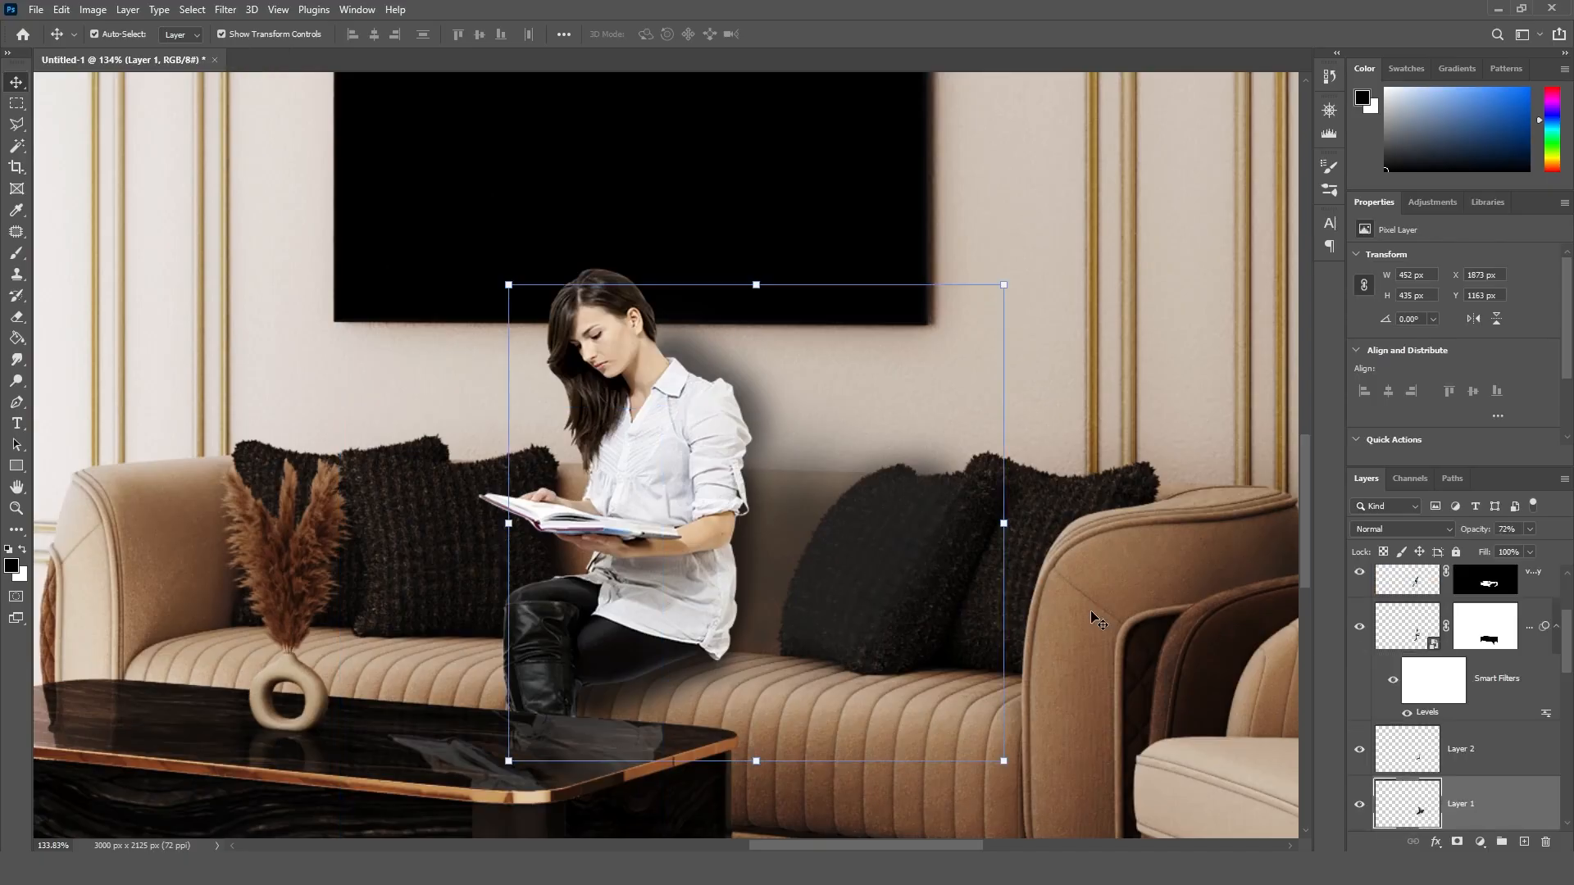
left_click(1485, 631)
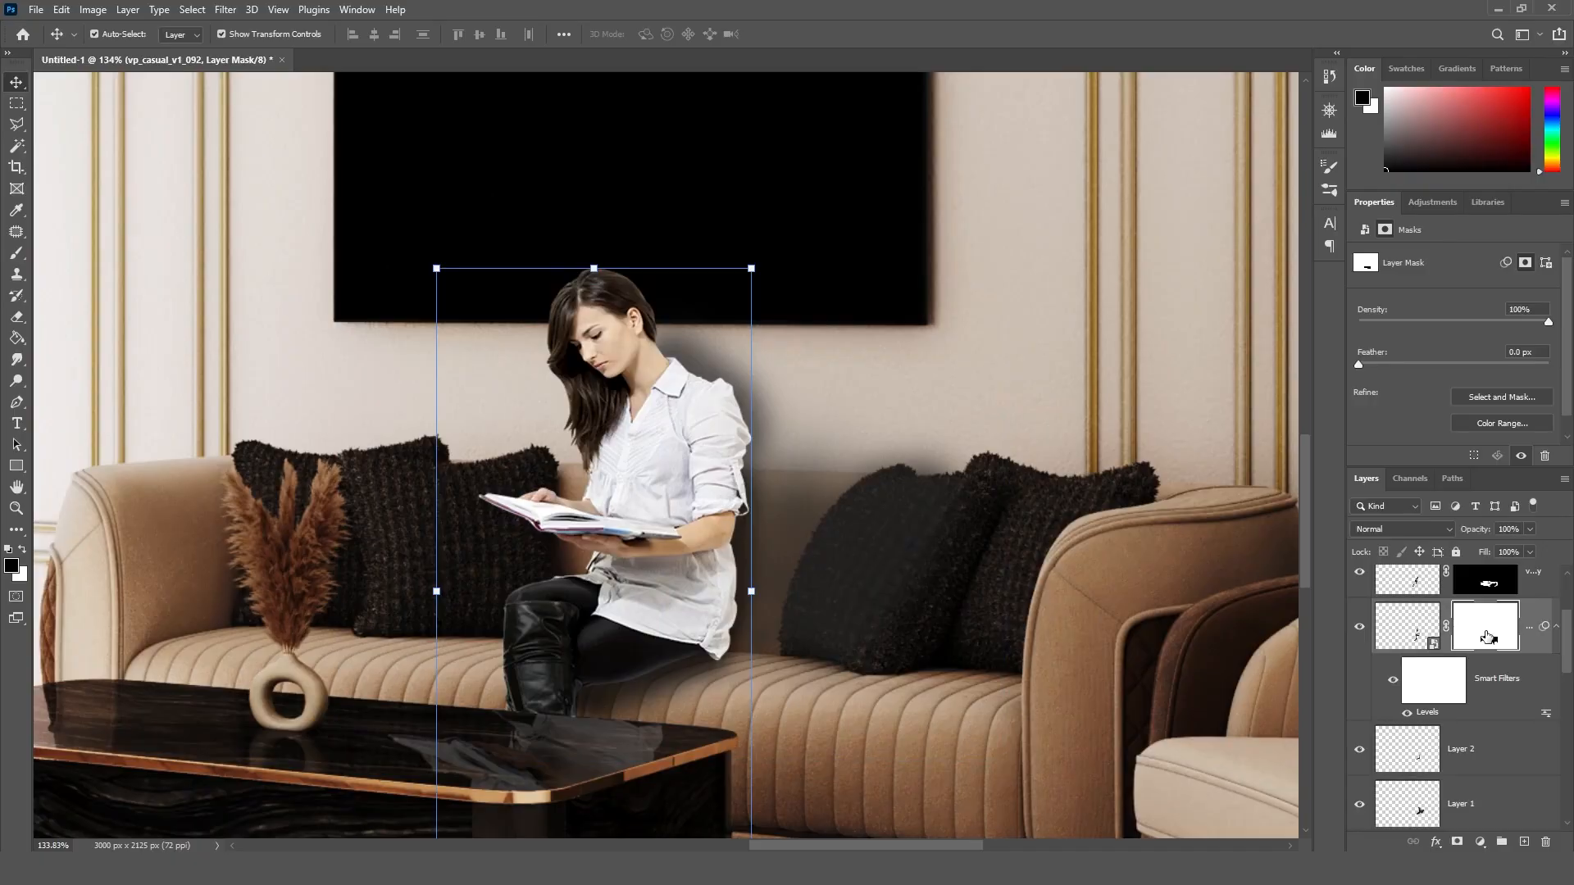
left_click(1411, 637)
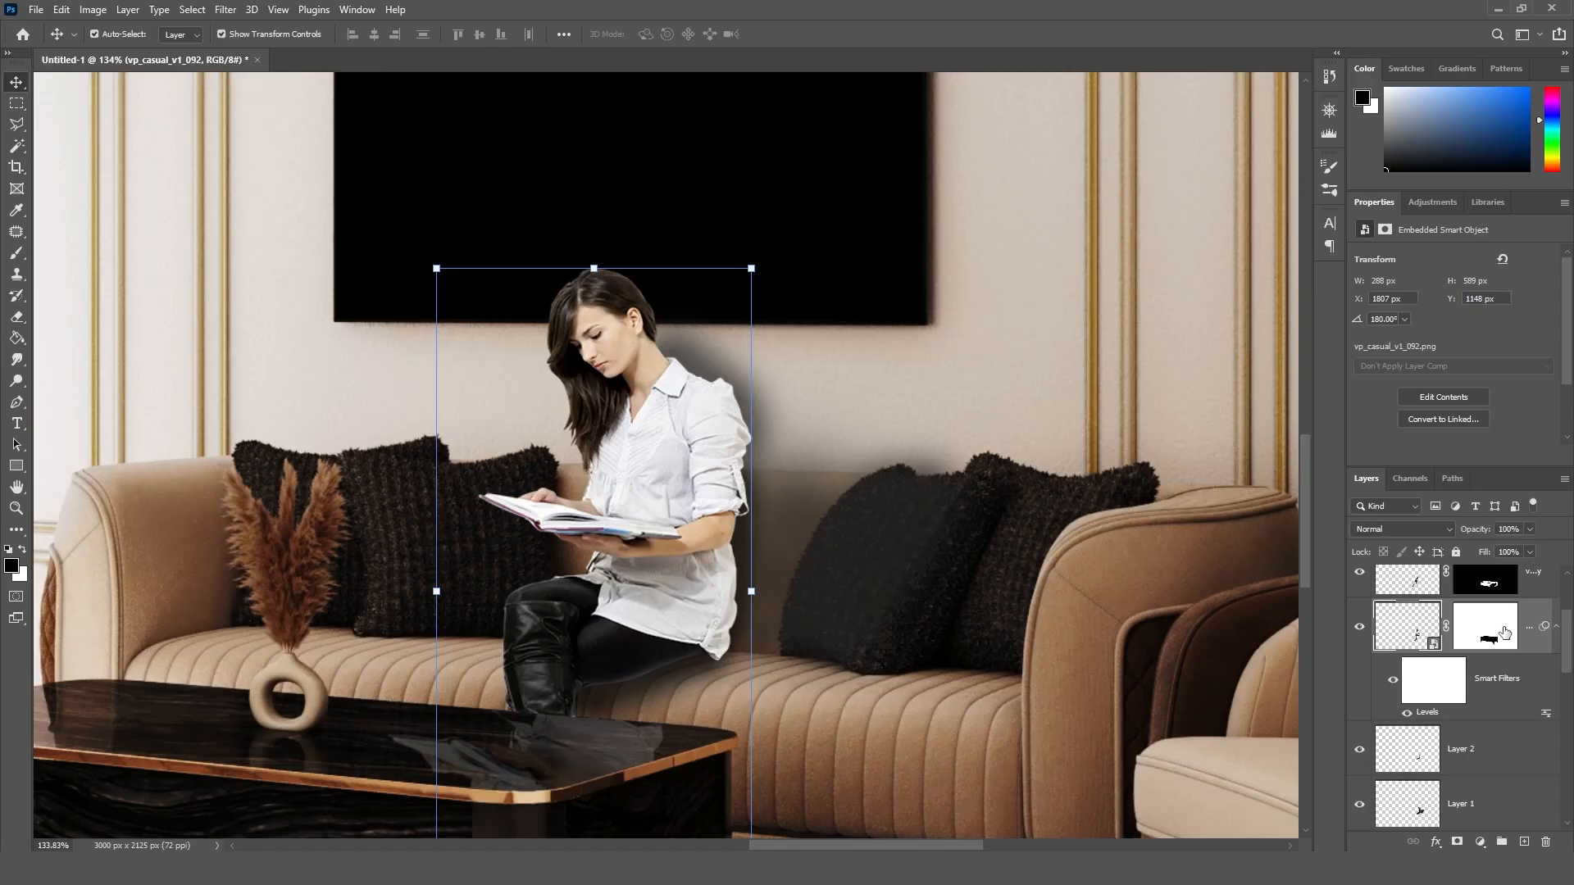
left_click(1504, 632)
left_click(1414, 632)
left_click(1359, 626)
left_click(1359, 626)
left_click(1362, 752)
left_click(1361, 752)
left_click(1361, 803)
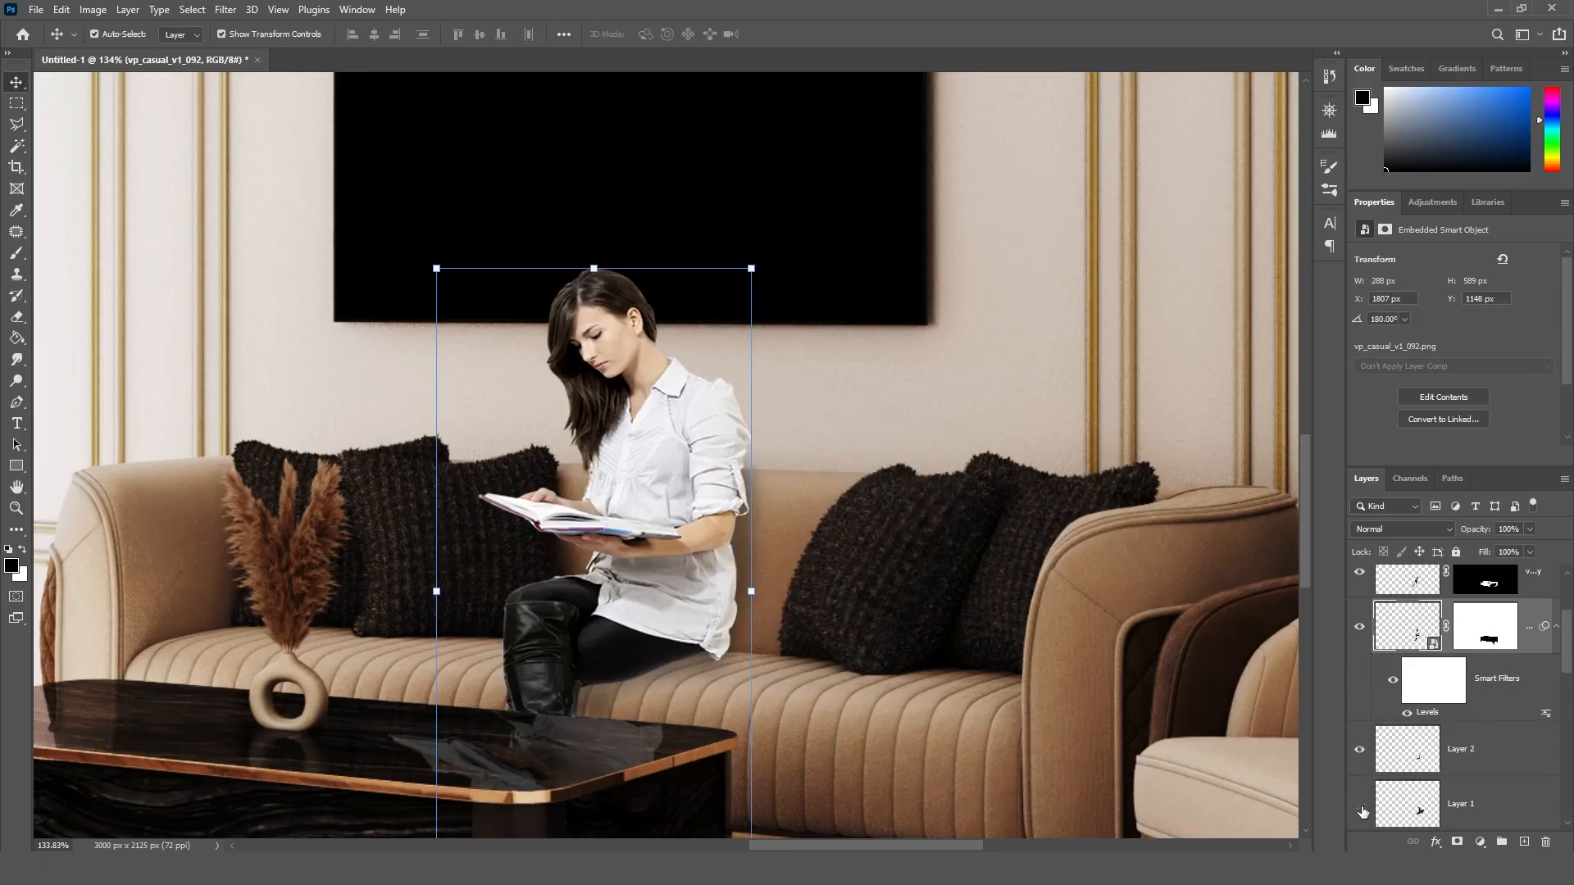
left_click(1360, 806)
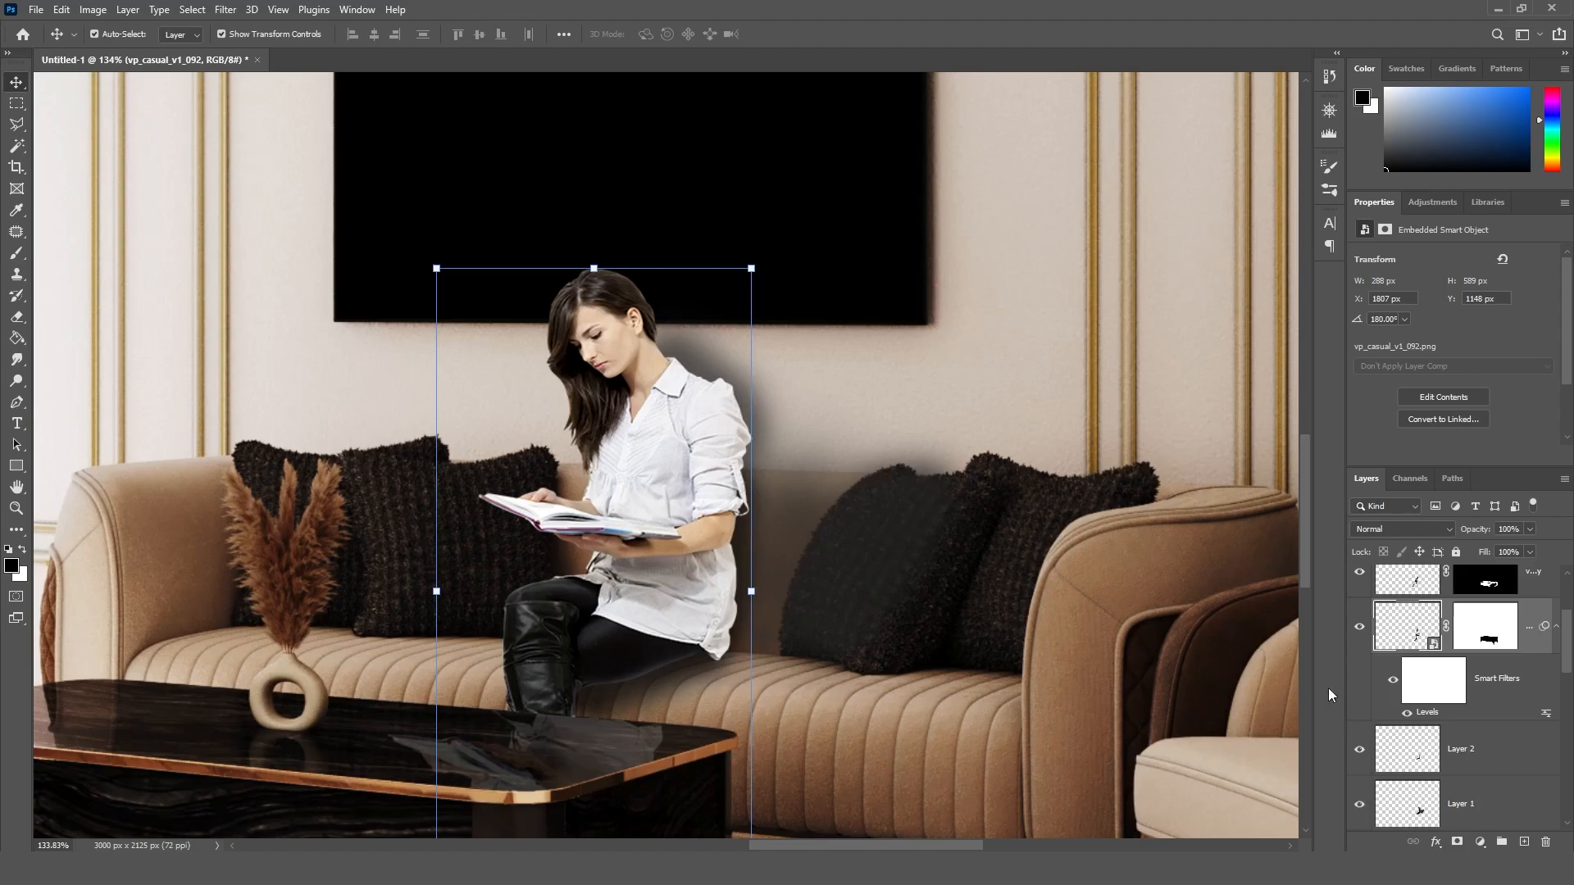
Step: Set the opacity of the woman's shadow on Layer 1 to 60%
left_click(1468, 819)
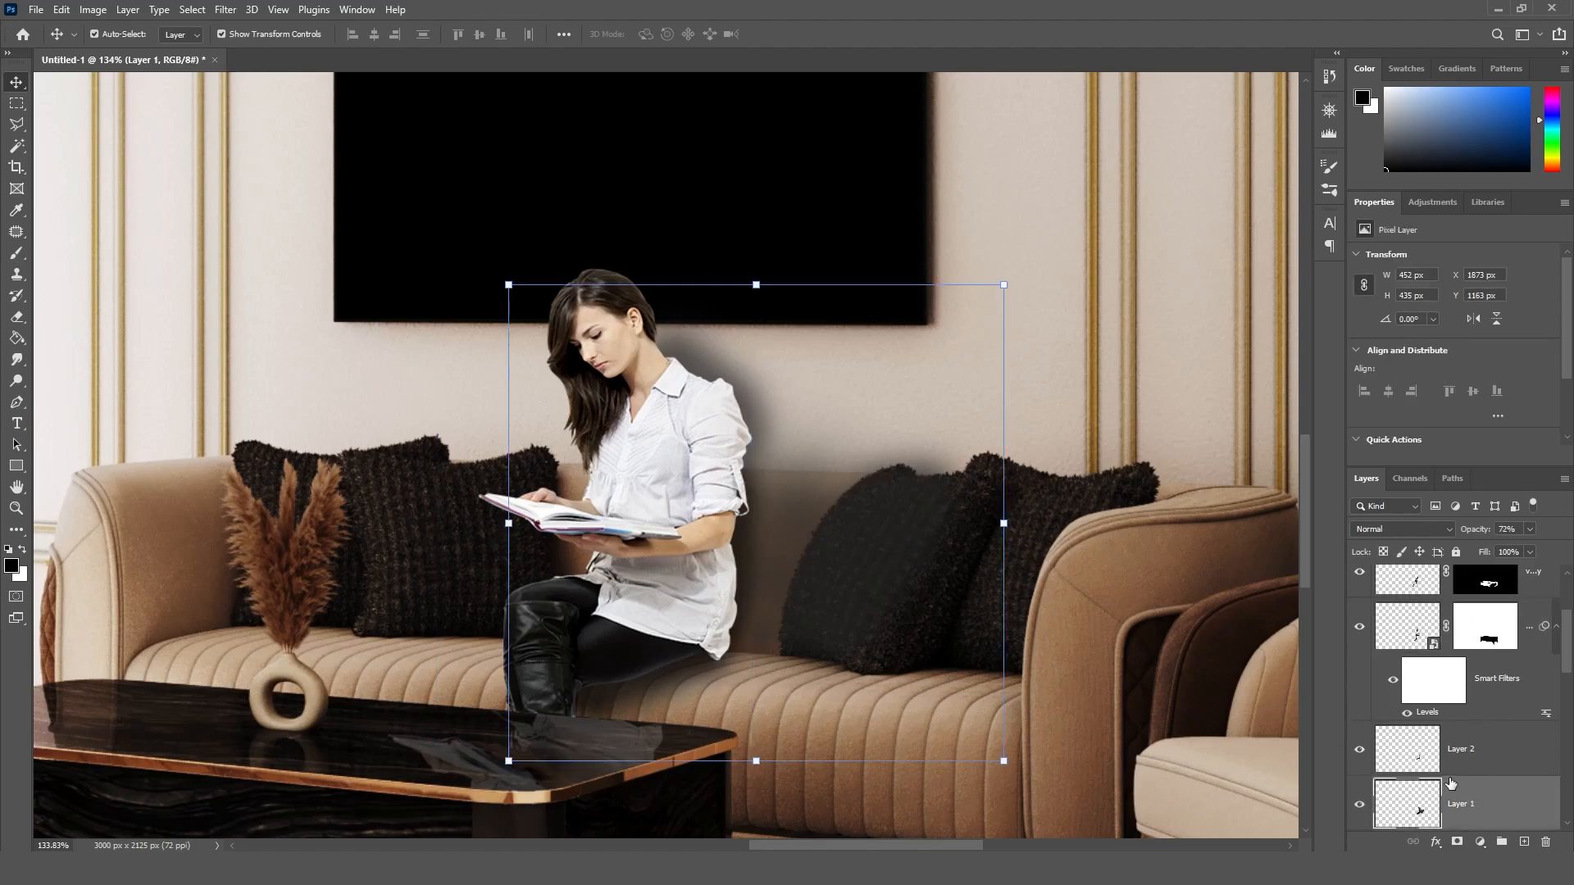
left_click(1507, 529)
type("60")
key("Return")
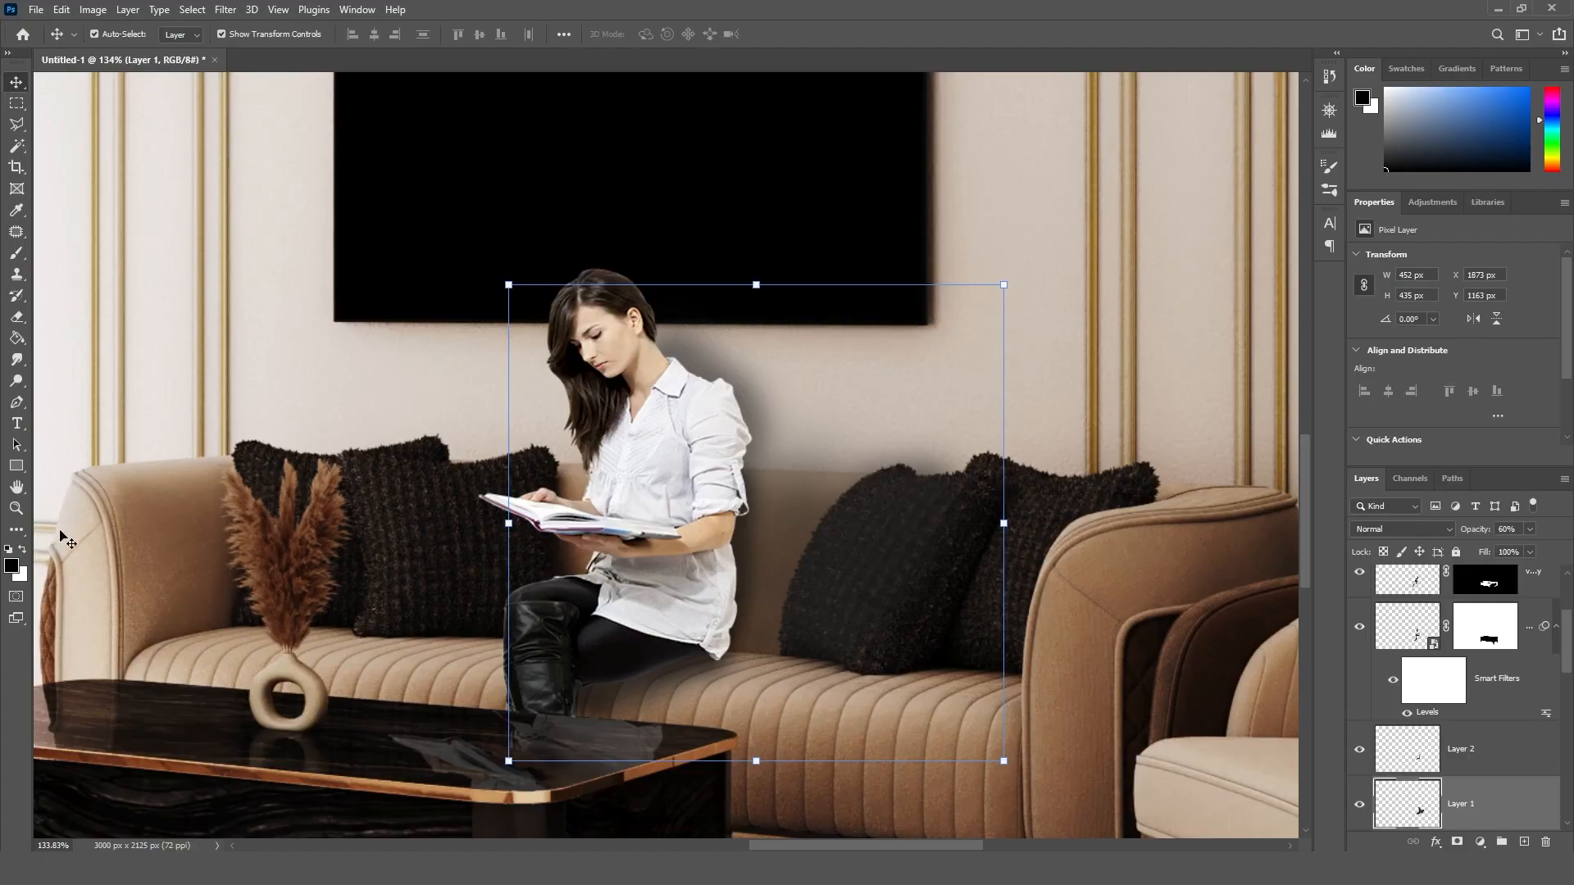
Step: Add a layer mask to the Layer 1 shadow to keep it off the dark cushion beside the woman
scroll(750, 460, "down", 3, "alt")
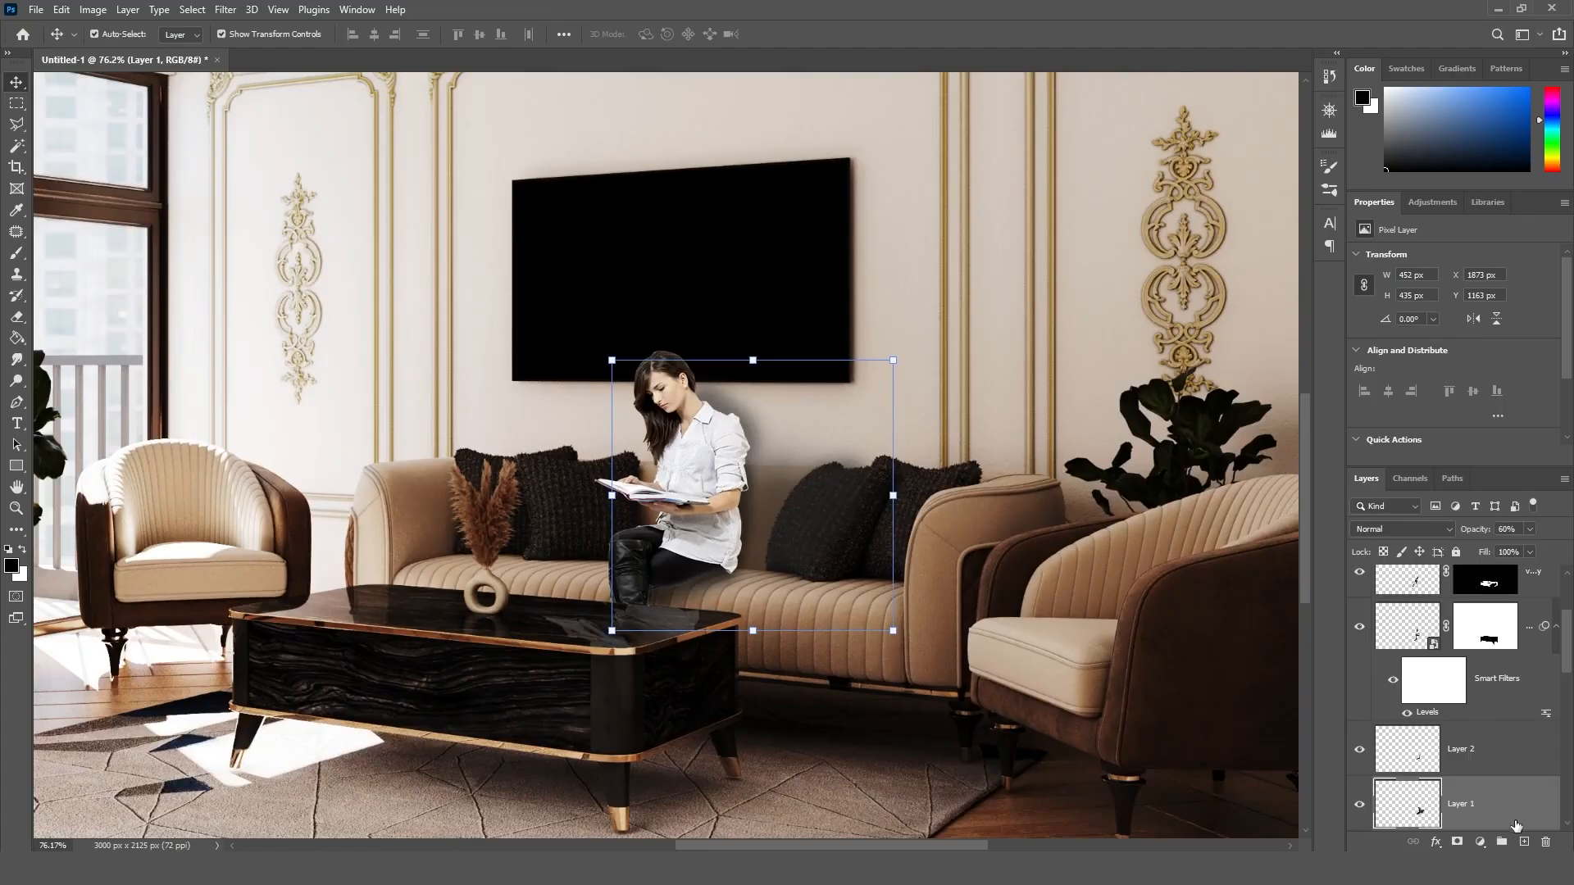
left_click(1480, 842)
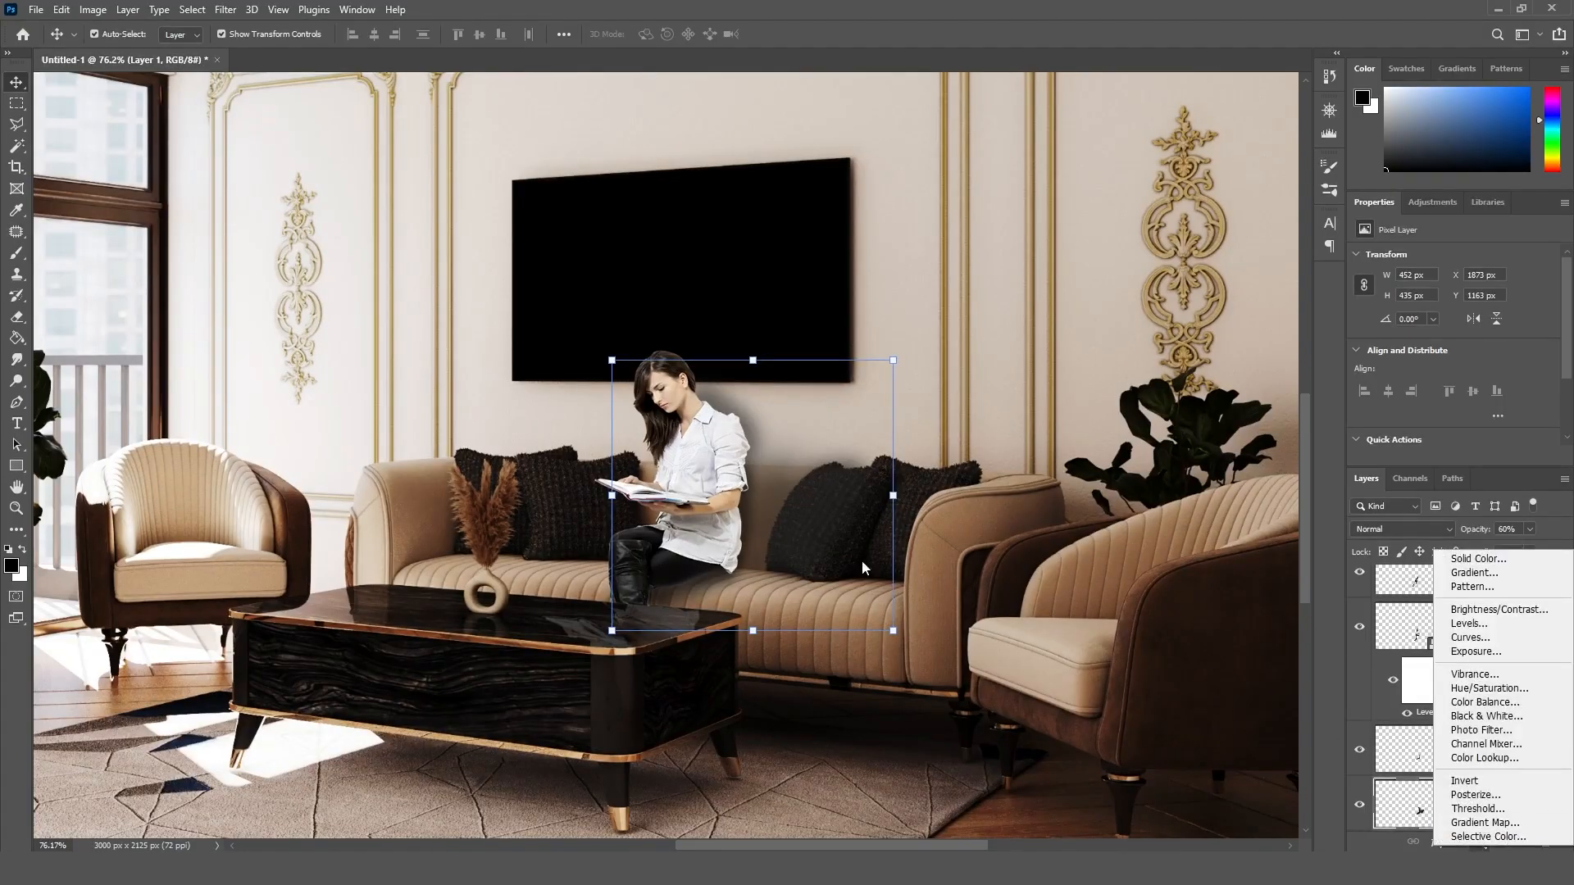
left_click(1329, 780)
left_click(1458, 842)
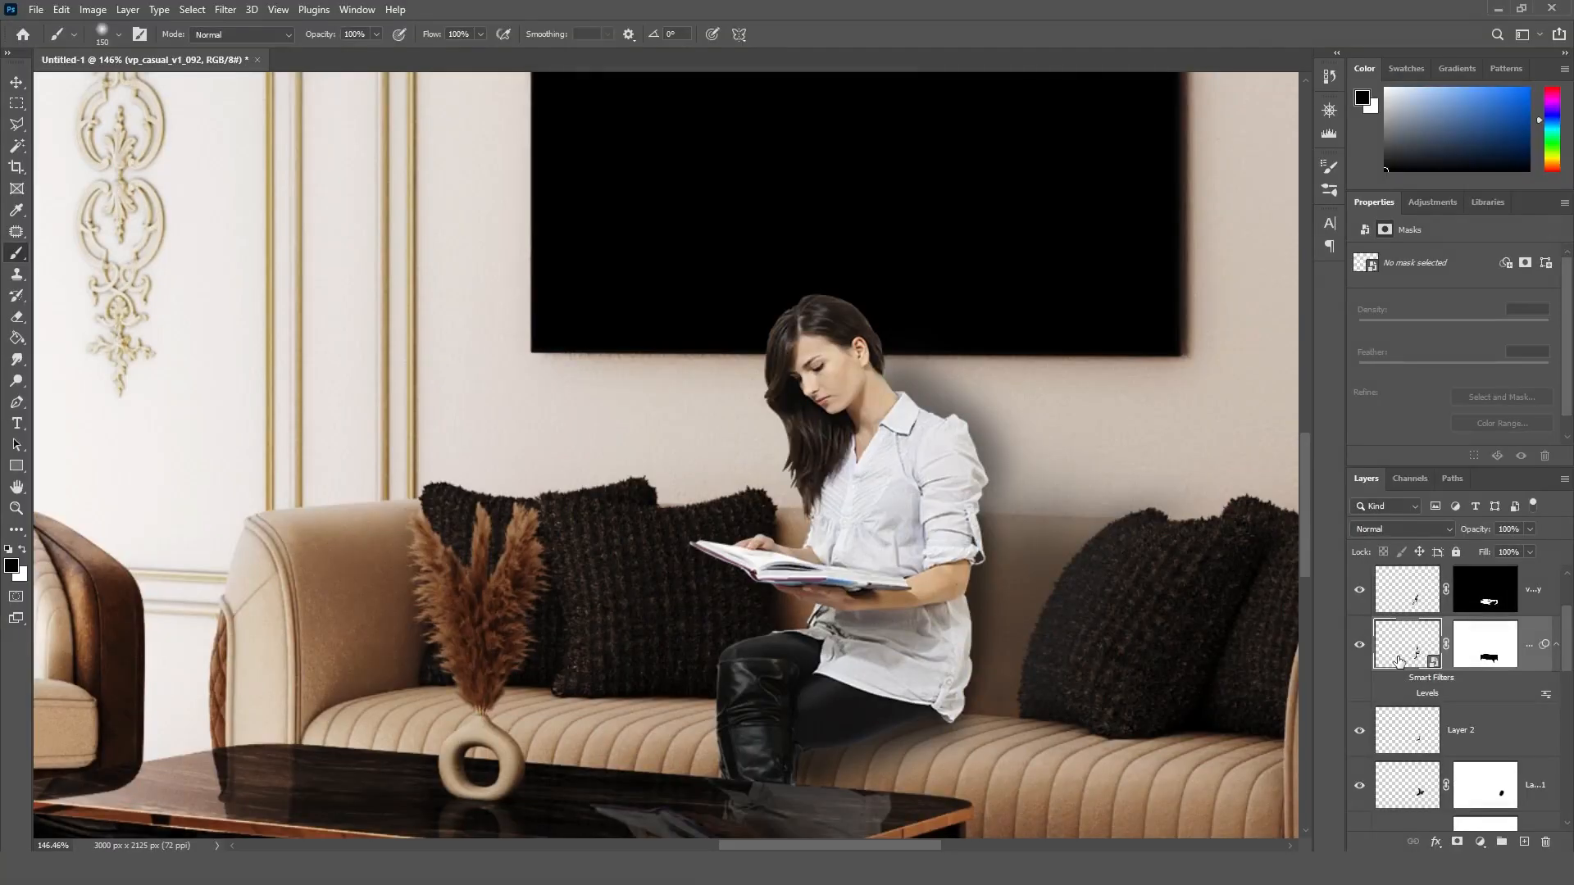
Step: Darken the woman's smart object with an additional Levels filter, setting the midtone input to about 0.70
left_click(1397, 686)
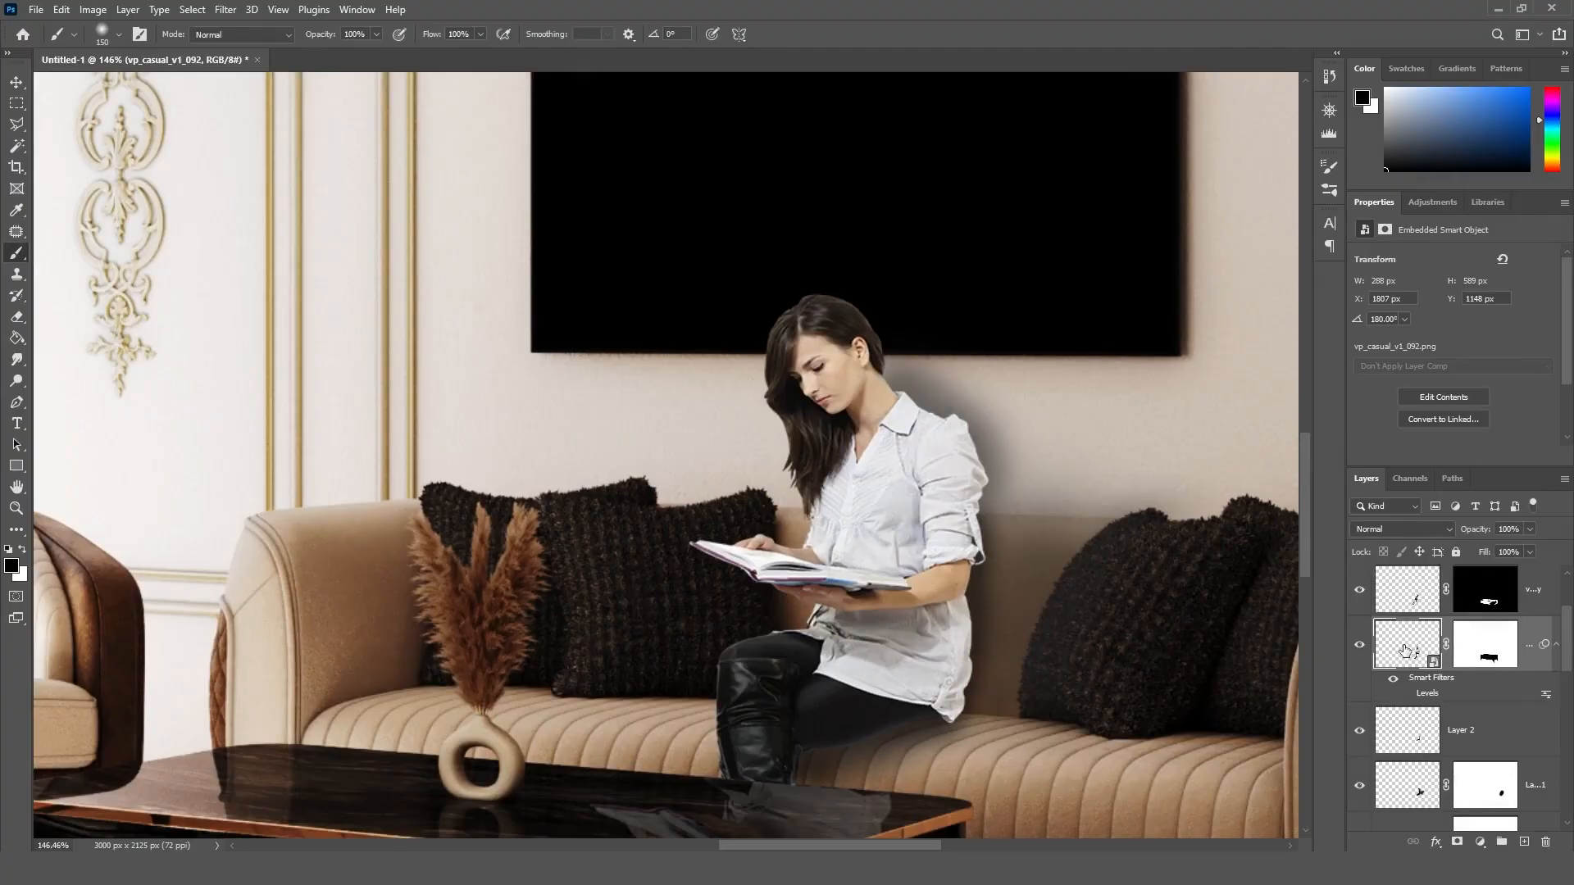
left_click(92, 10)
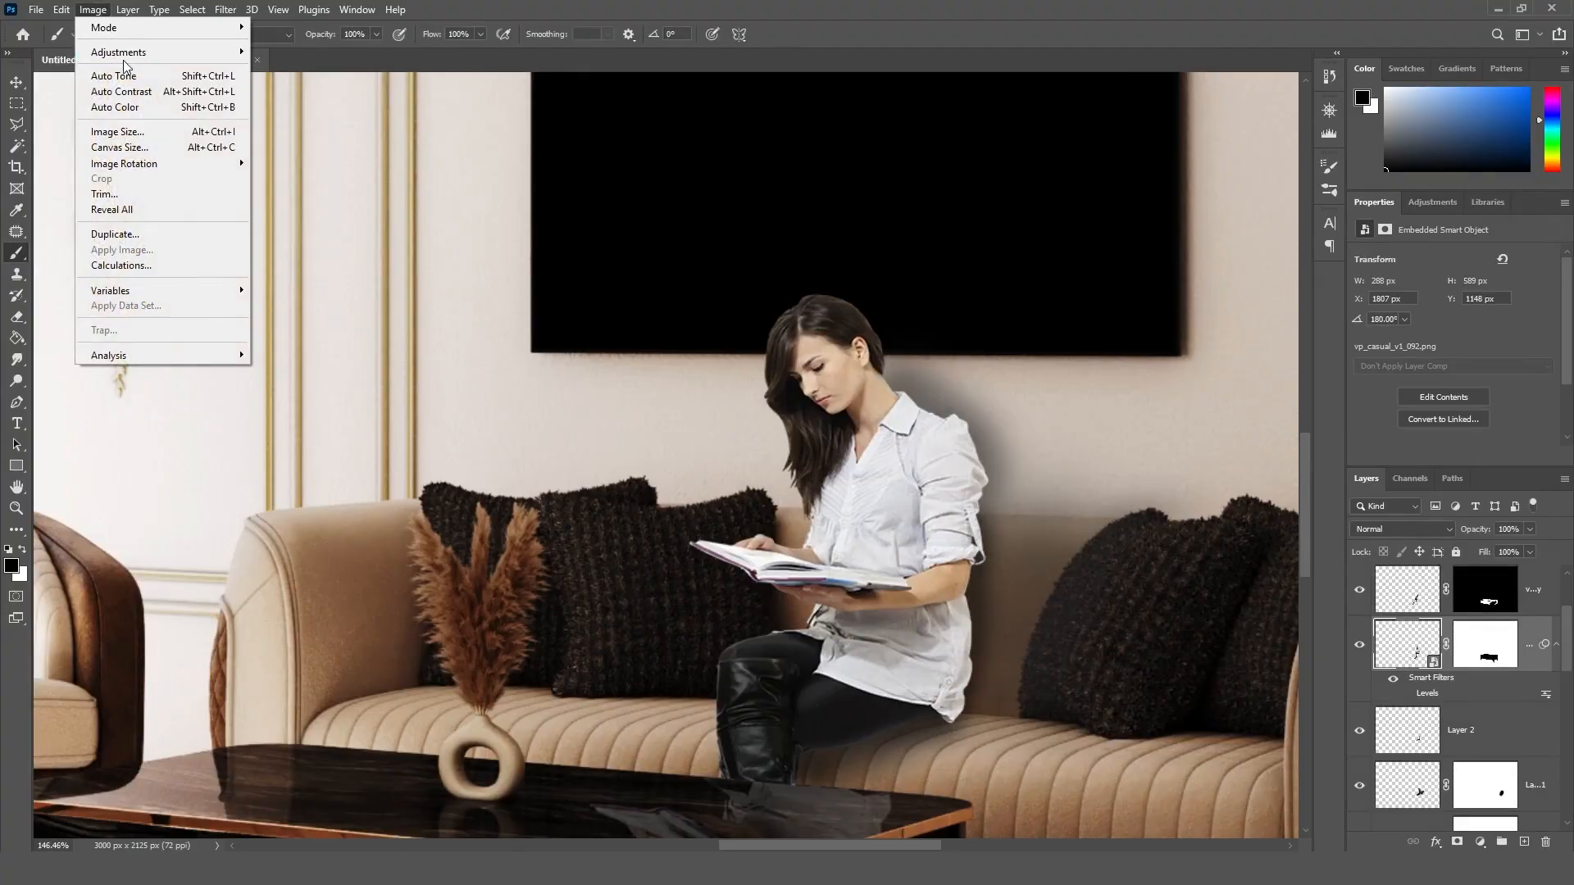
mouse_move(144, 55)
left_click(279, 68)
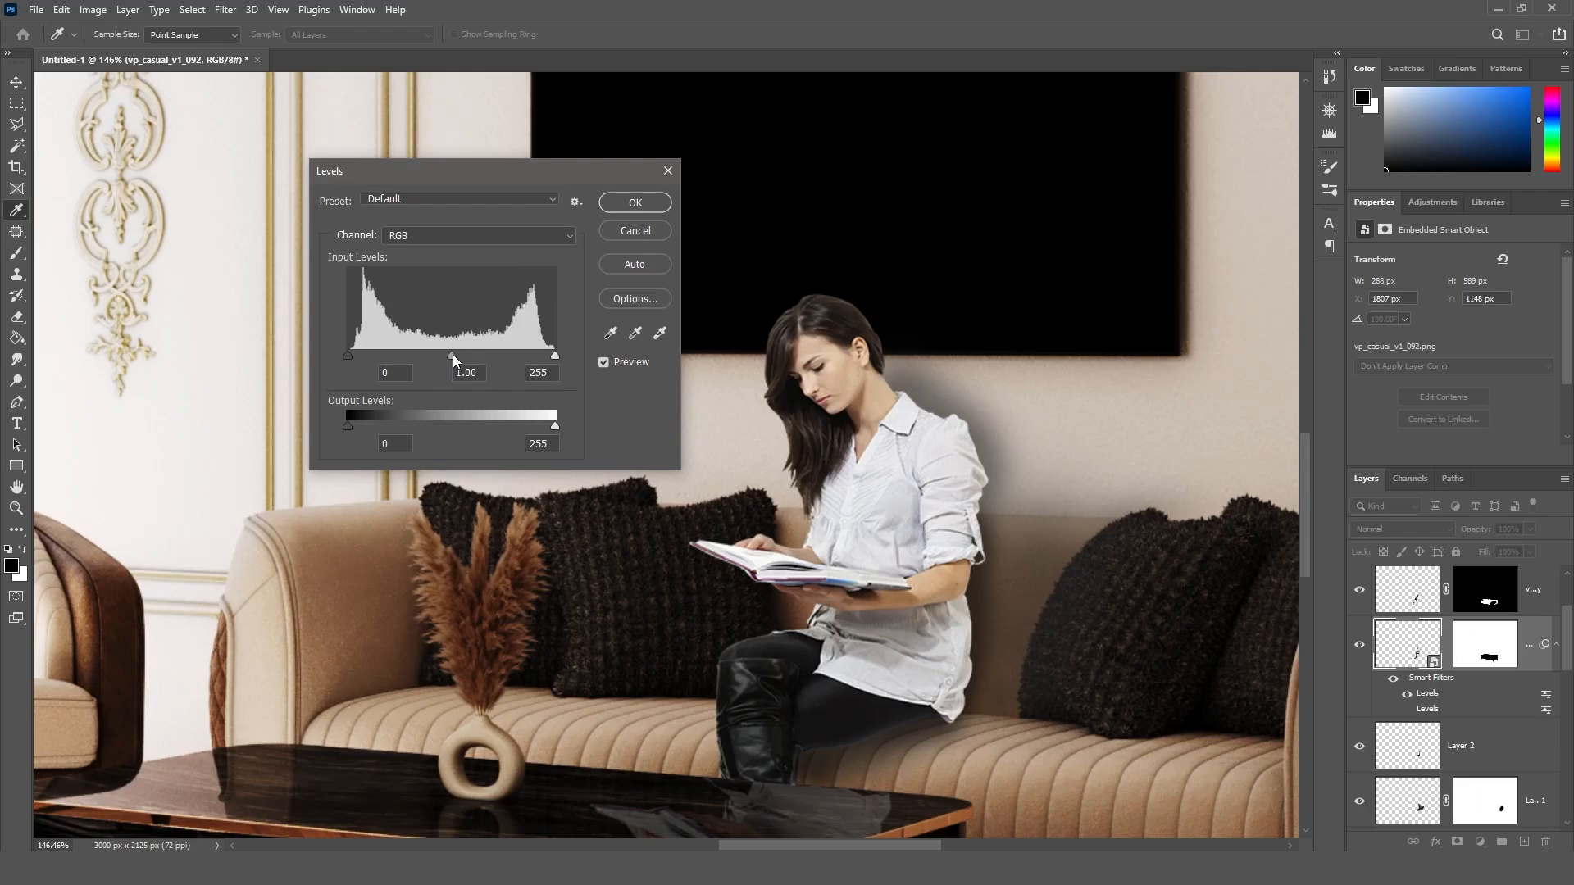
mouse_move(452, 354)
left_mouse_down()
mouse_move(430, 351)
mouse_move(466, 351)
left_mouse_up()
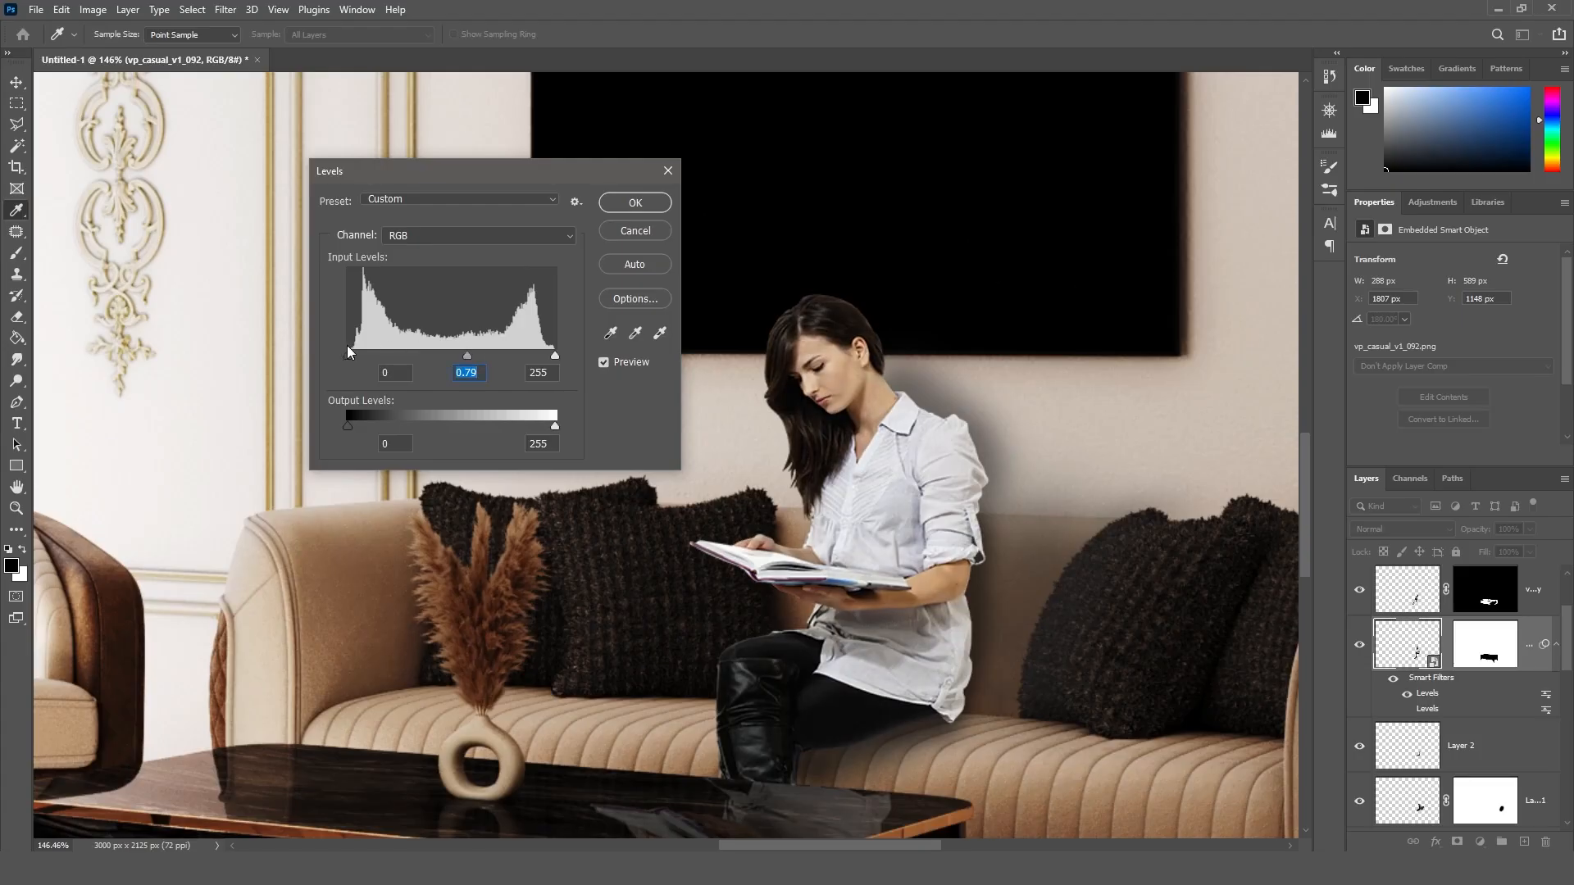
mouse_move(347, 354)
left_mouse_down()
mouse_move(365, 353)
mouse_move(327, 345)
left_mouse_up()
mouse_move(553, 354)
left_mouse_down()
mouse_move(524, 354)
mouse_move(579, 353)
left_mouse_up()
left_click_drag(467, 358, 477, 360)
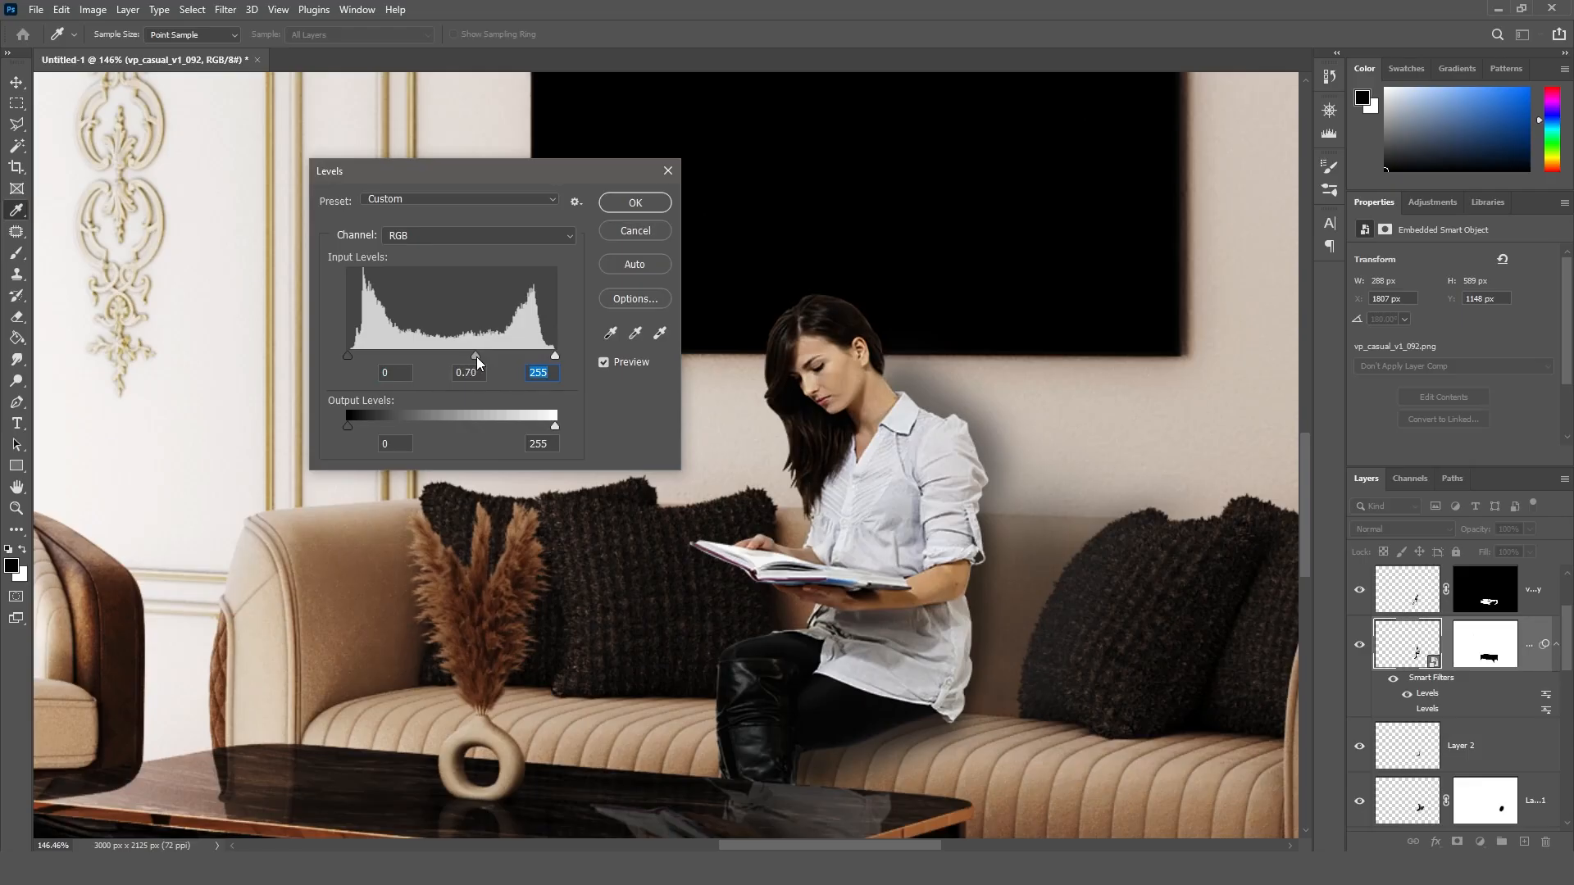
left_click_drag(476, 357, 473, 356)
left_click(618, 202)
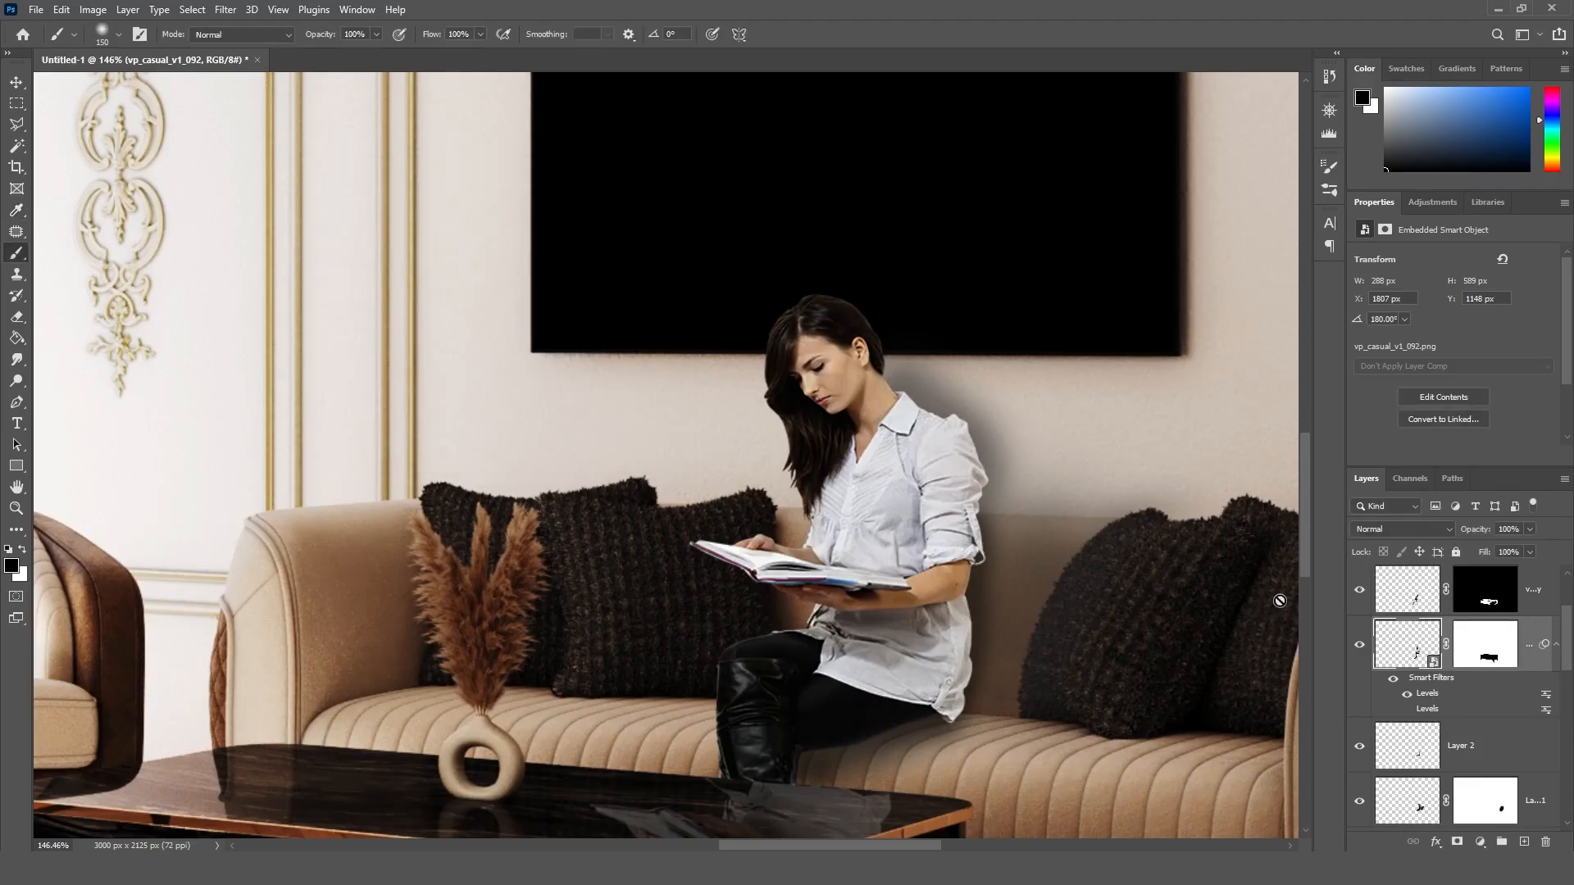
Step: Review the full image by toggling the darkened woman's layer and comparing the composite with the original 01.jpg copy render
left_click_drag(804, 849, 818, 849)
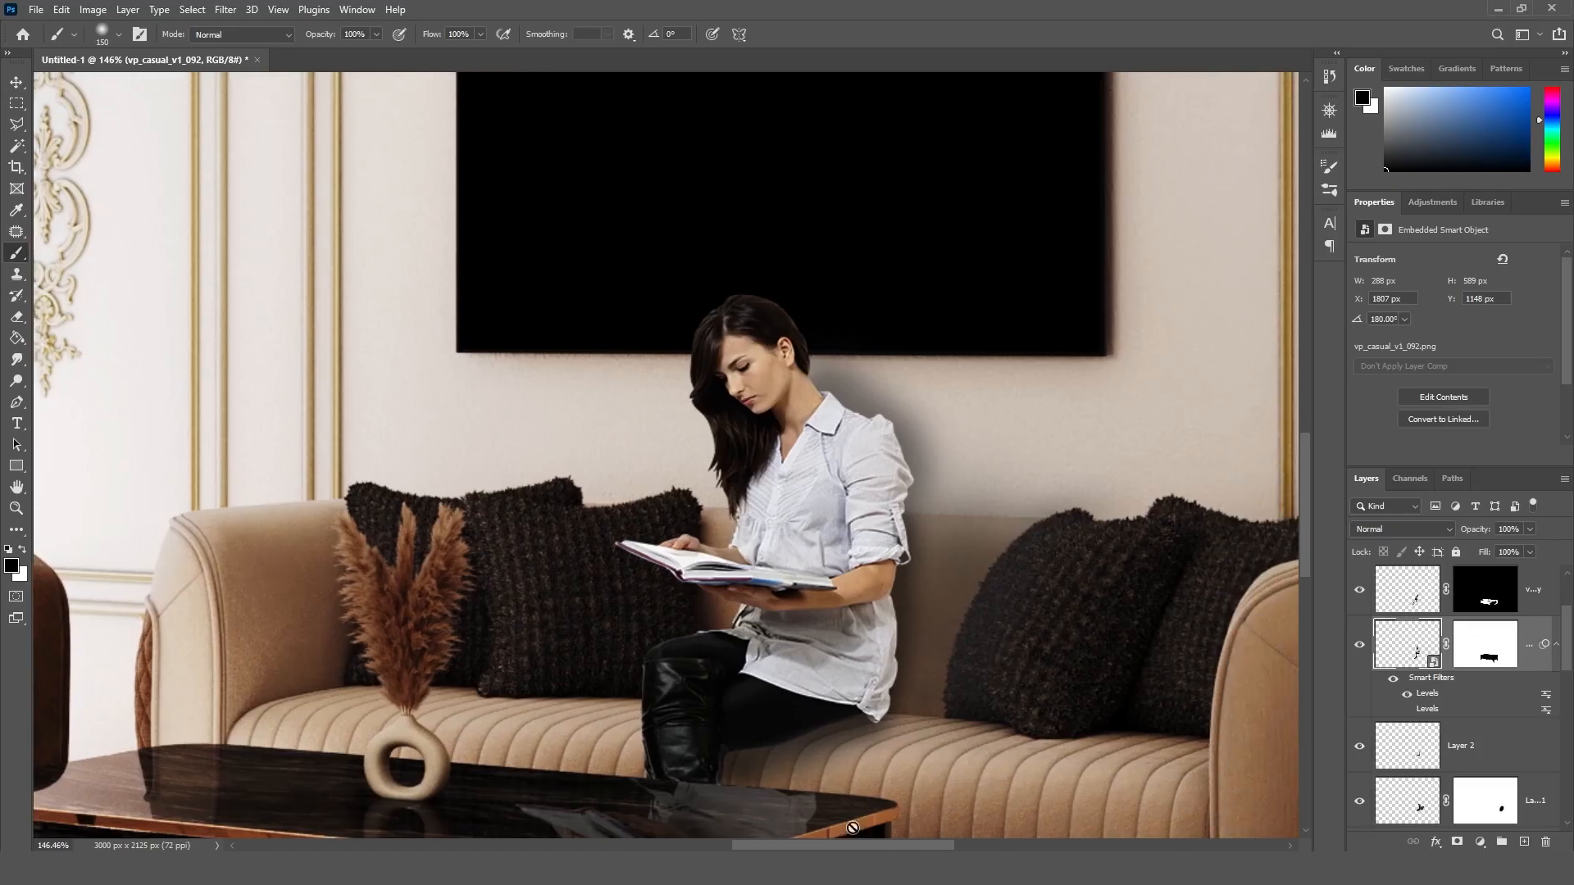
key("ctrl+0")
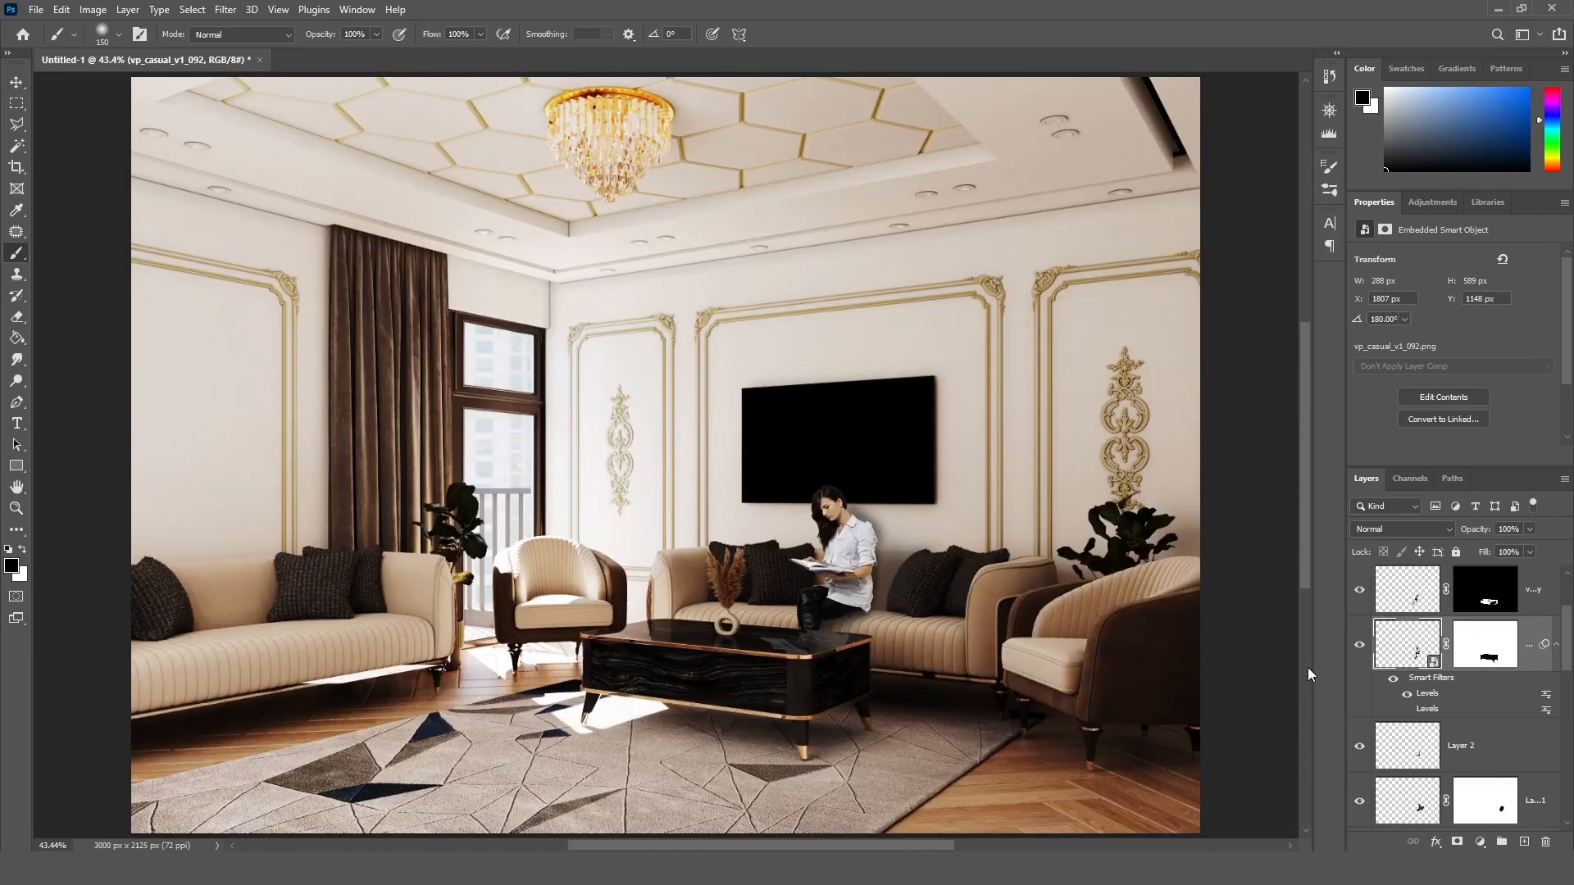
left_click(1361, 647)
left_click(1360, 647)
scroll(1455, 697, "up", 2)
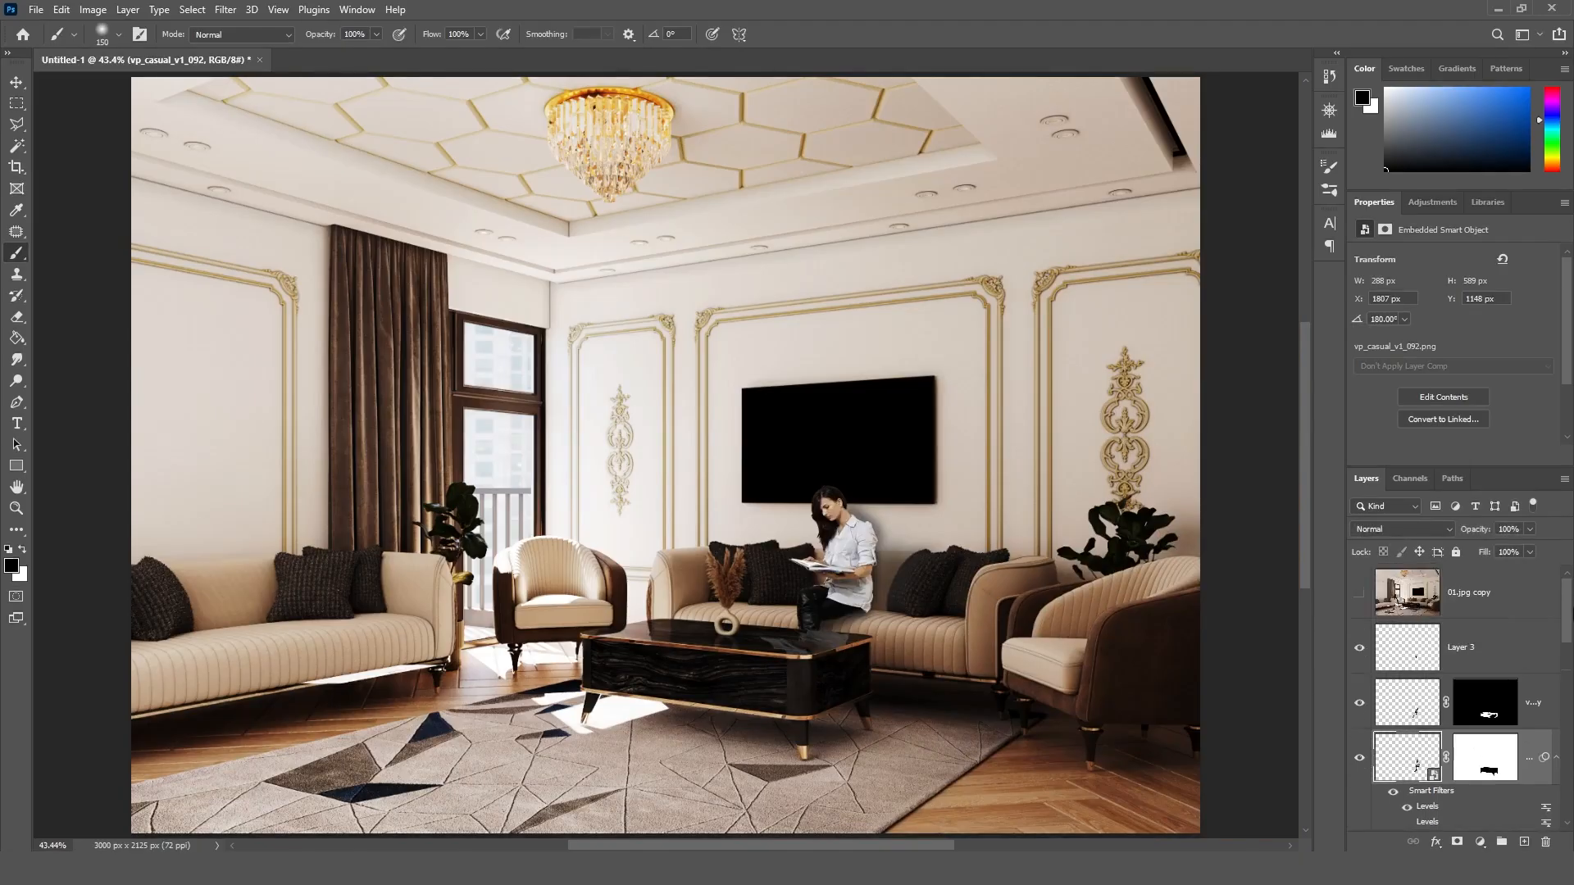
left_click(1358, 594)
left_click(1358, 594)
left_click(1358, 593)
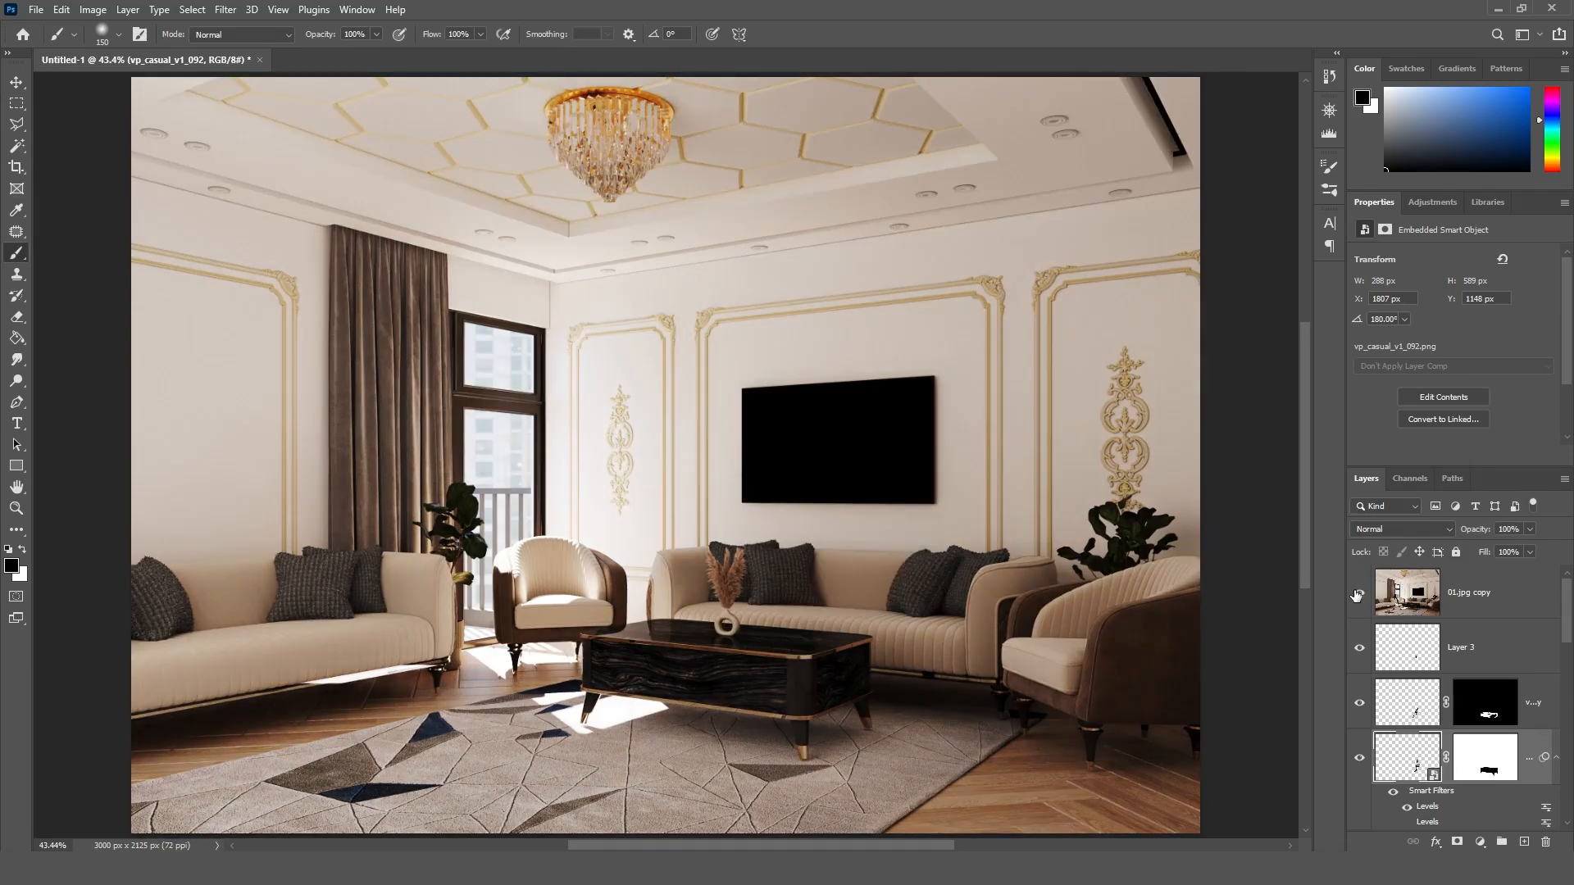
left_click(1358, 594)
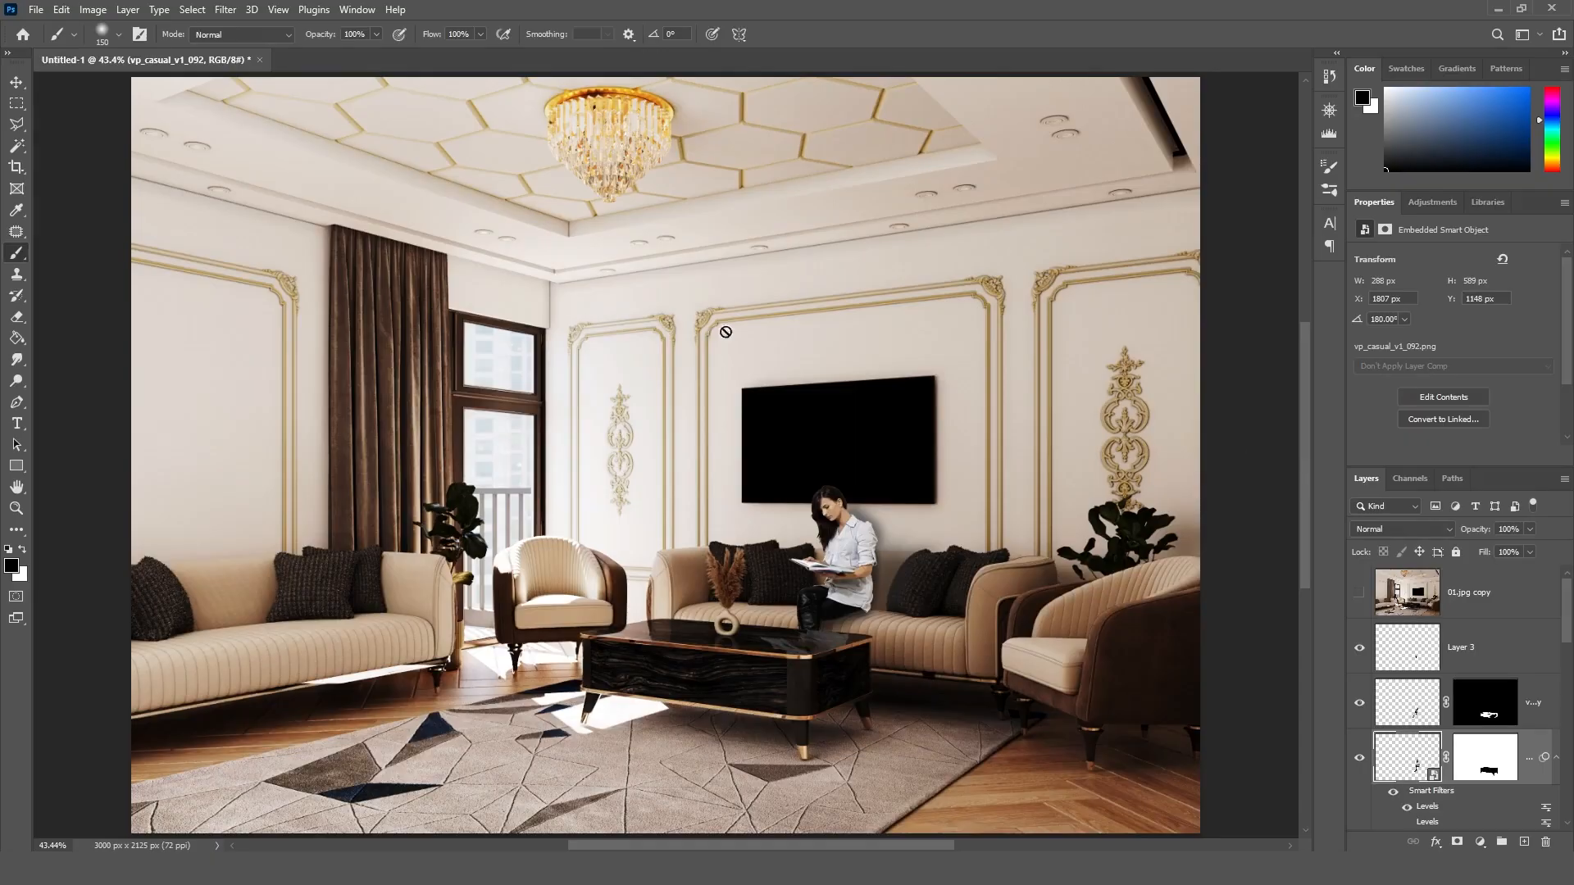
left_click(16, 85)
left_click(1246, 467)
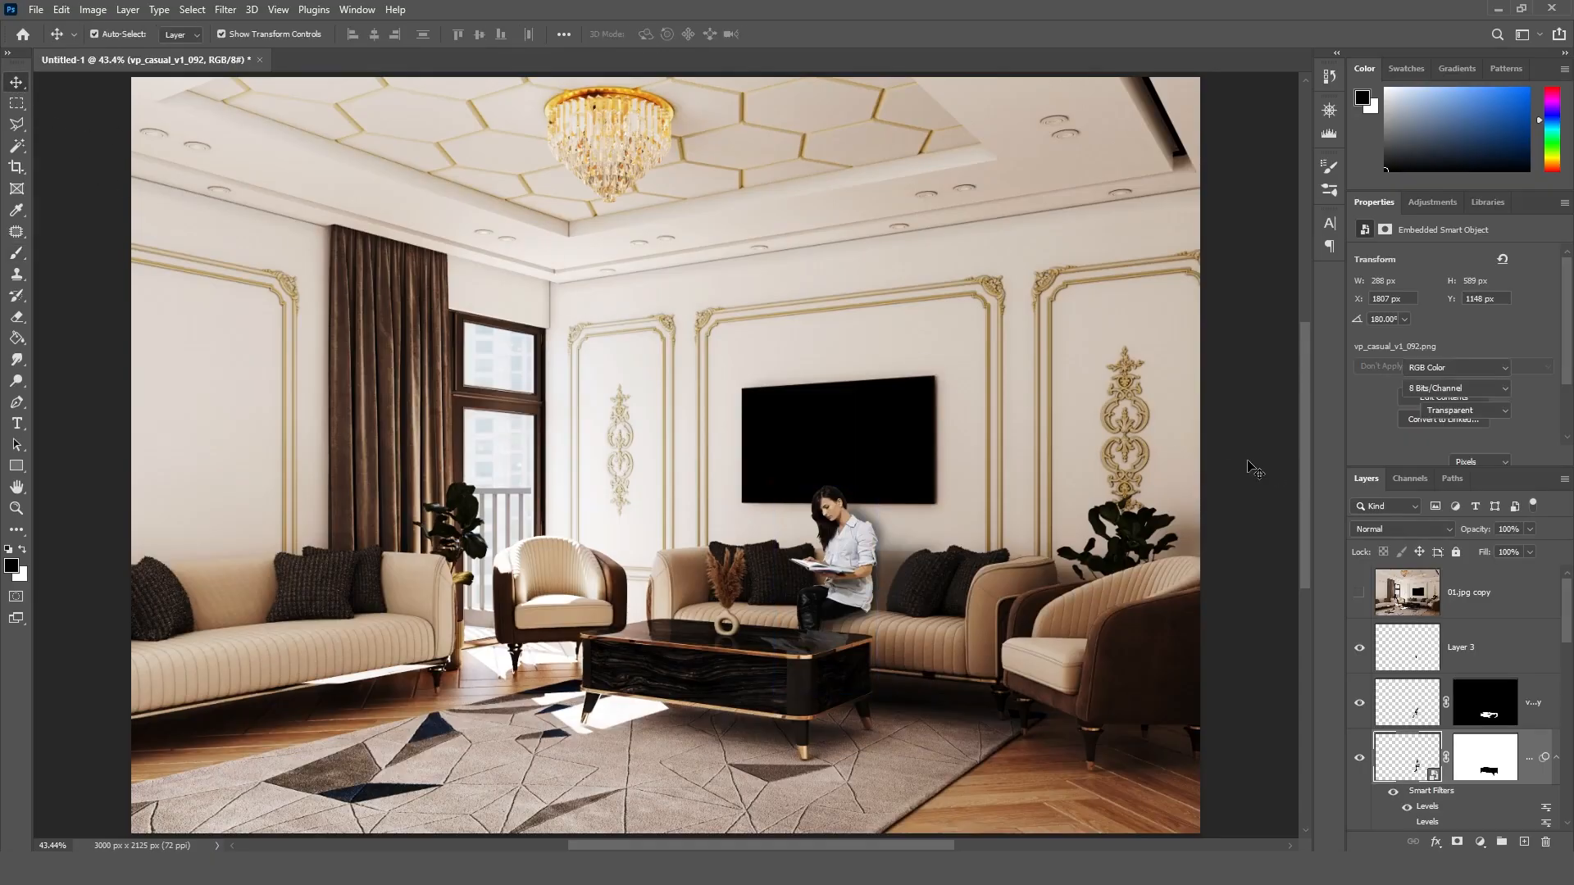